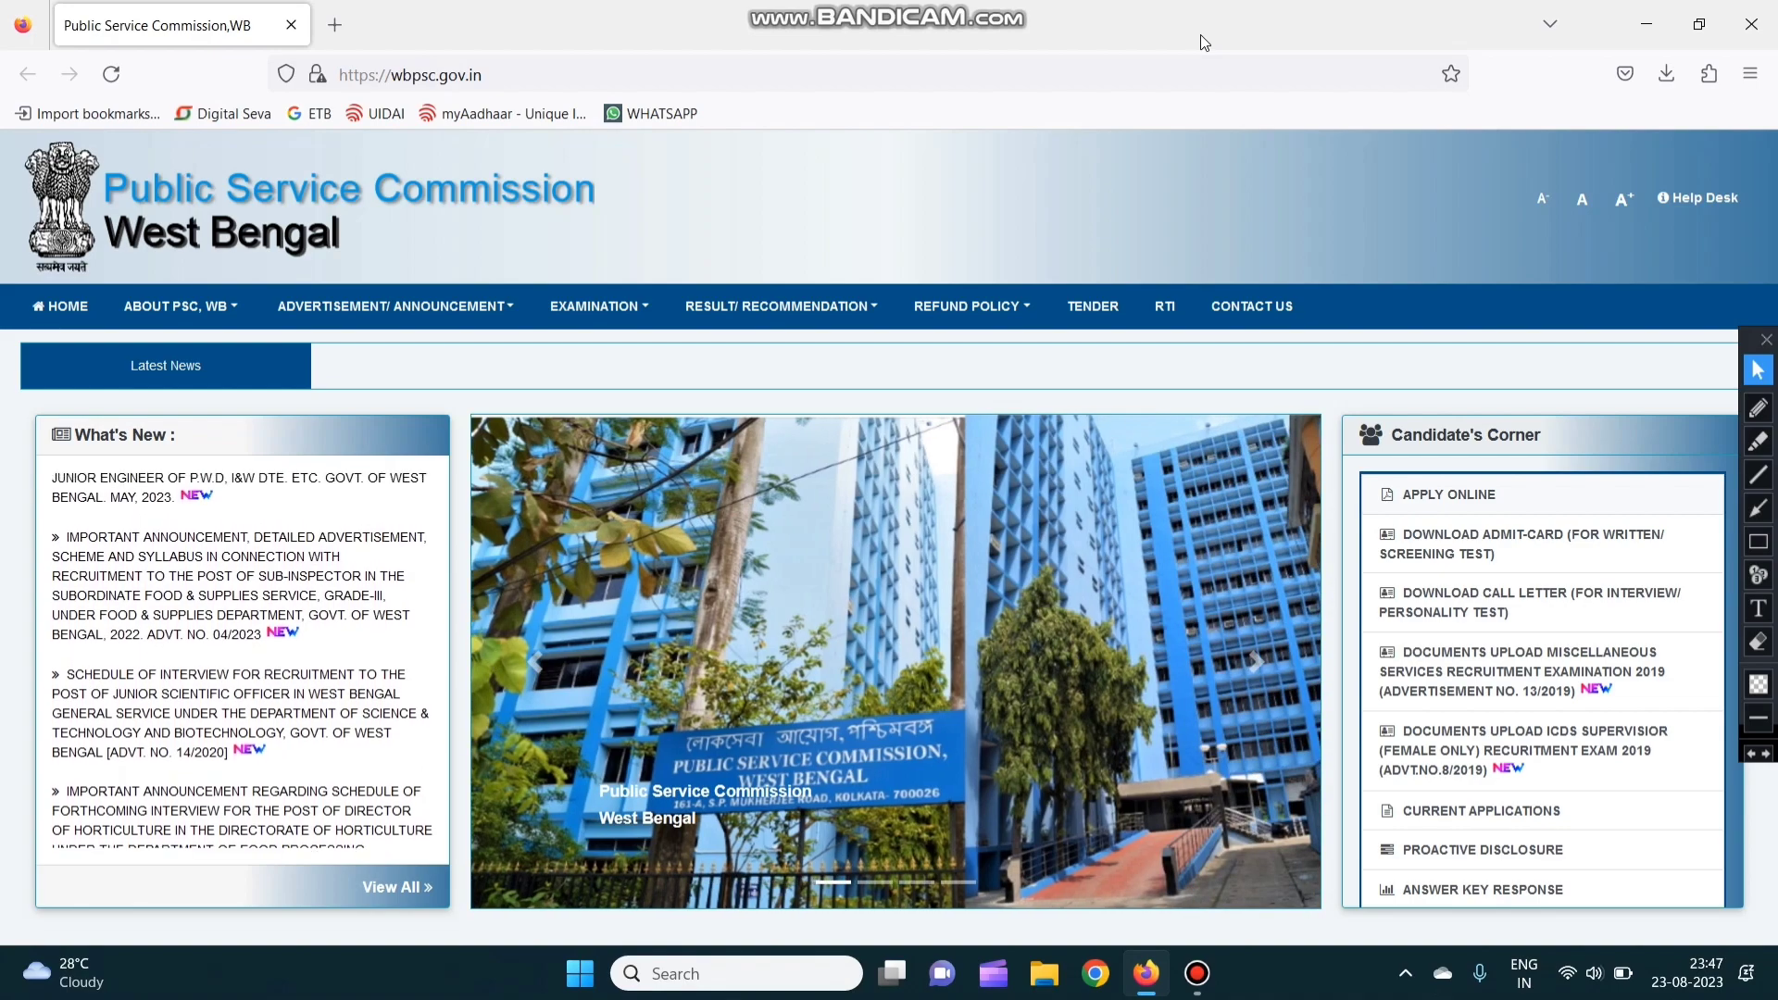
- Open the wbpsc.ucanapply.com application portal in a new tab via APPLY ONLINE in Candidate's Corner
{"action": "key", "text": "r"}
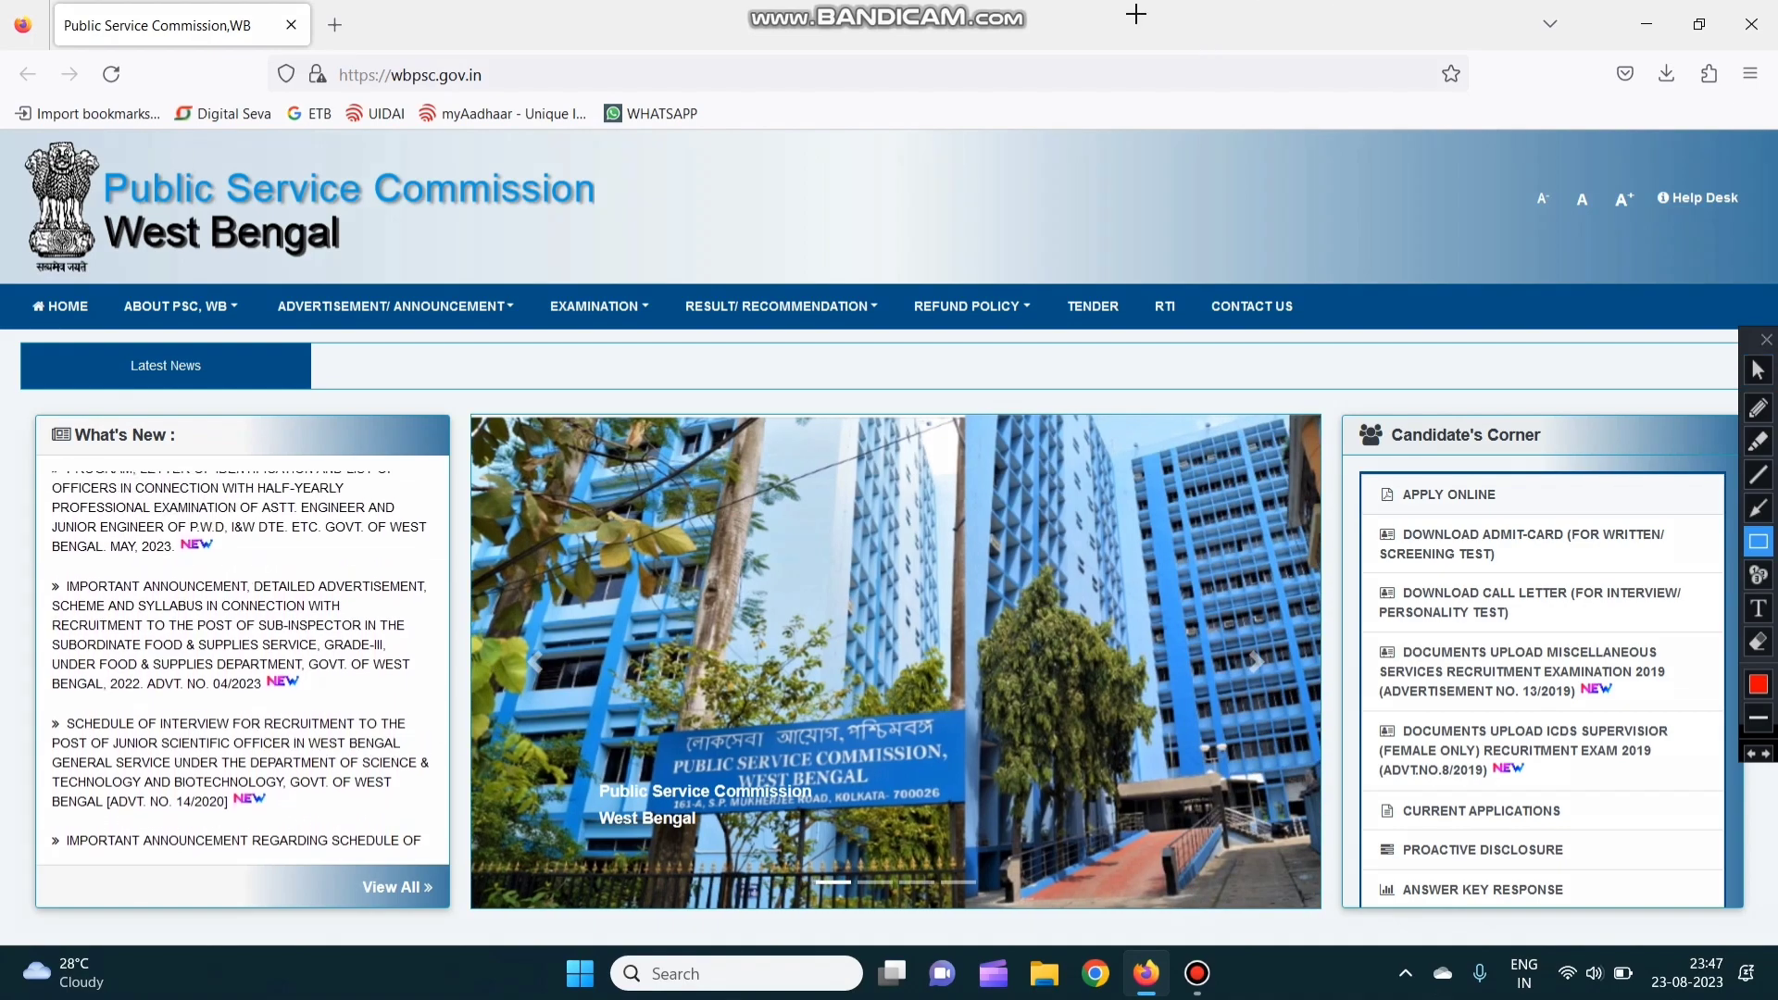
{"action": "mouse_move", "coordinate": [1371, 458]}
{"action": "left_mouse_down"}
{"action": "mouse_move", "coordinate": [1517, 524]}
{"action": "mouse_move", "coordinate": [1554, 521]}
{"action": "left_mouse_up"}
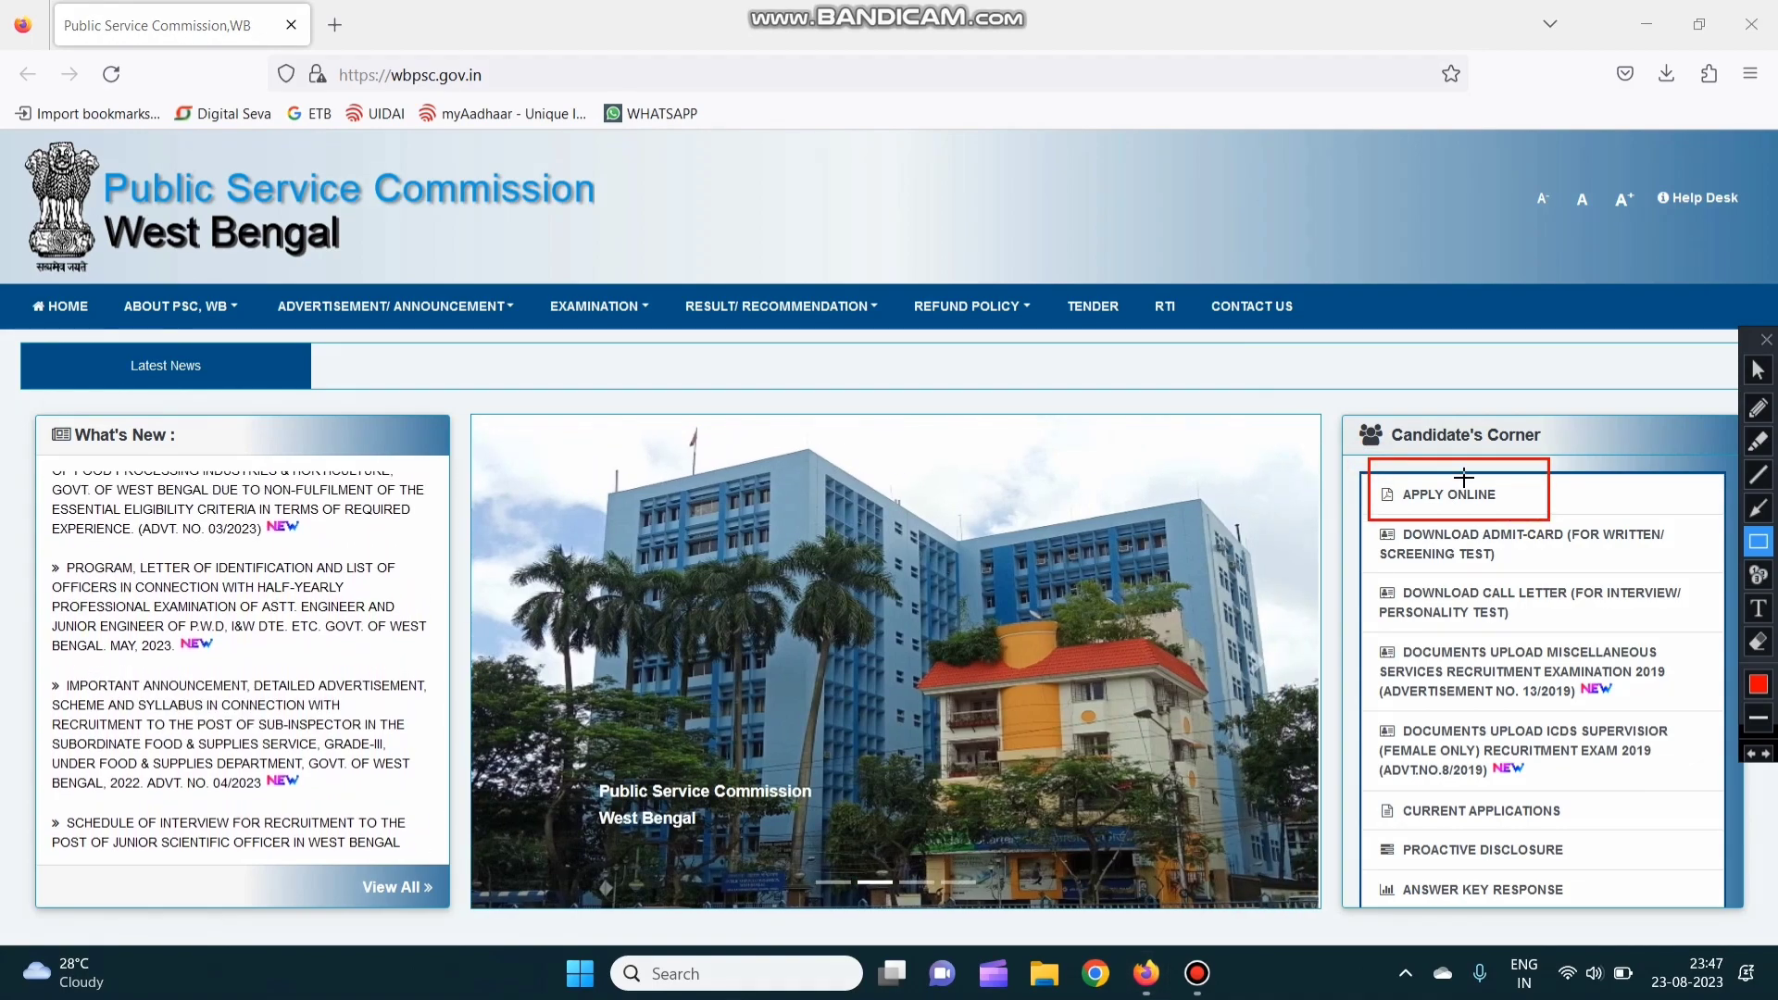
{"action": "key", "text": "Escape"}
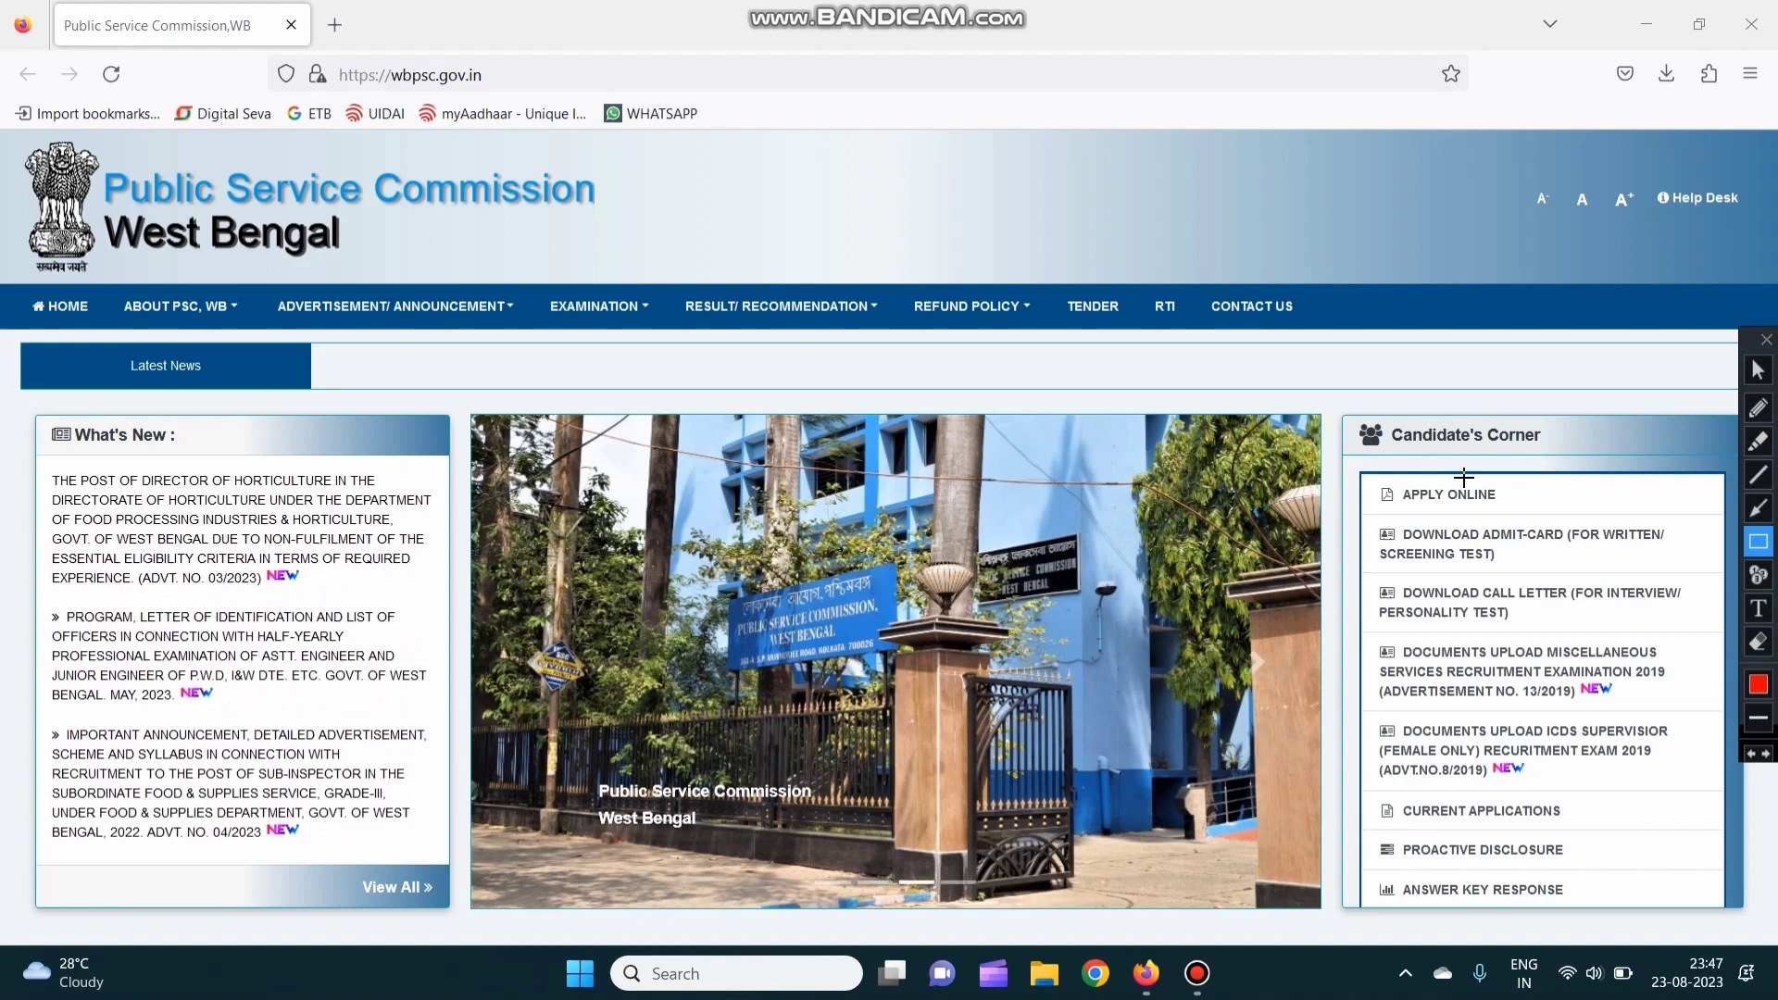
{"action": "left_click", "coordinate": [1451, 513]}
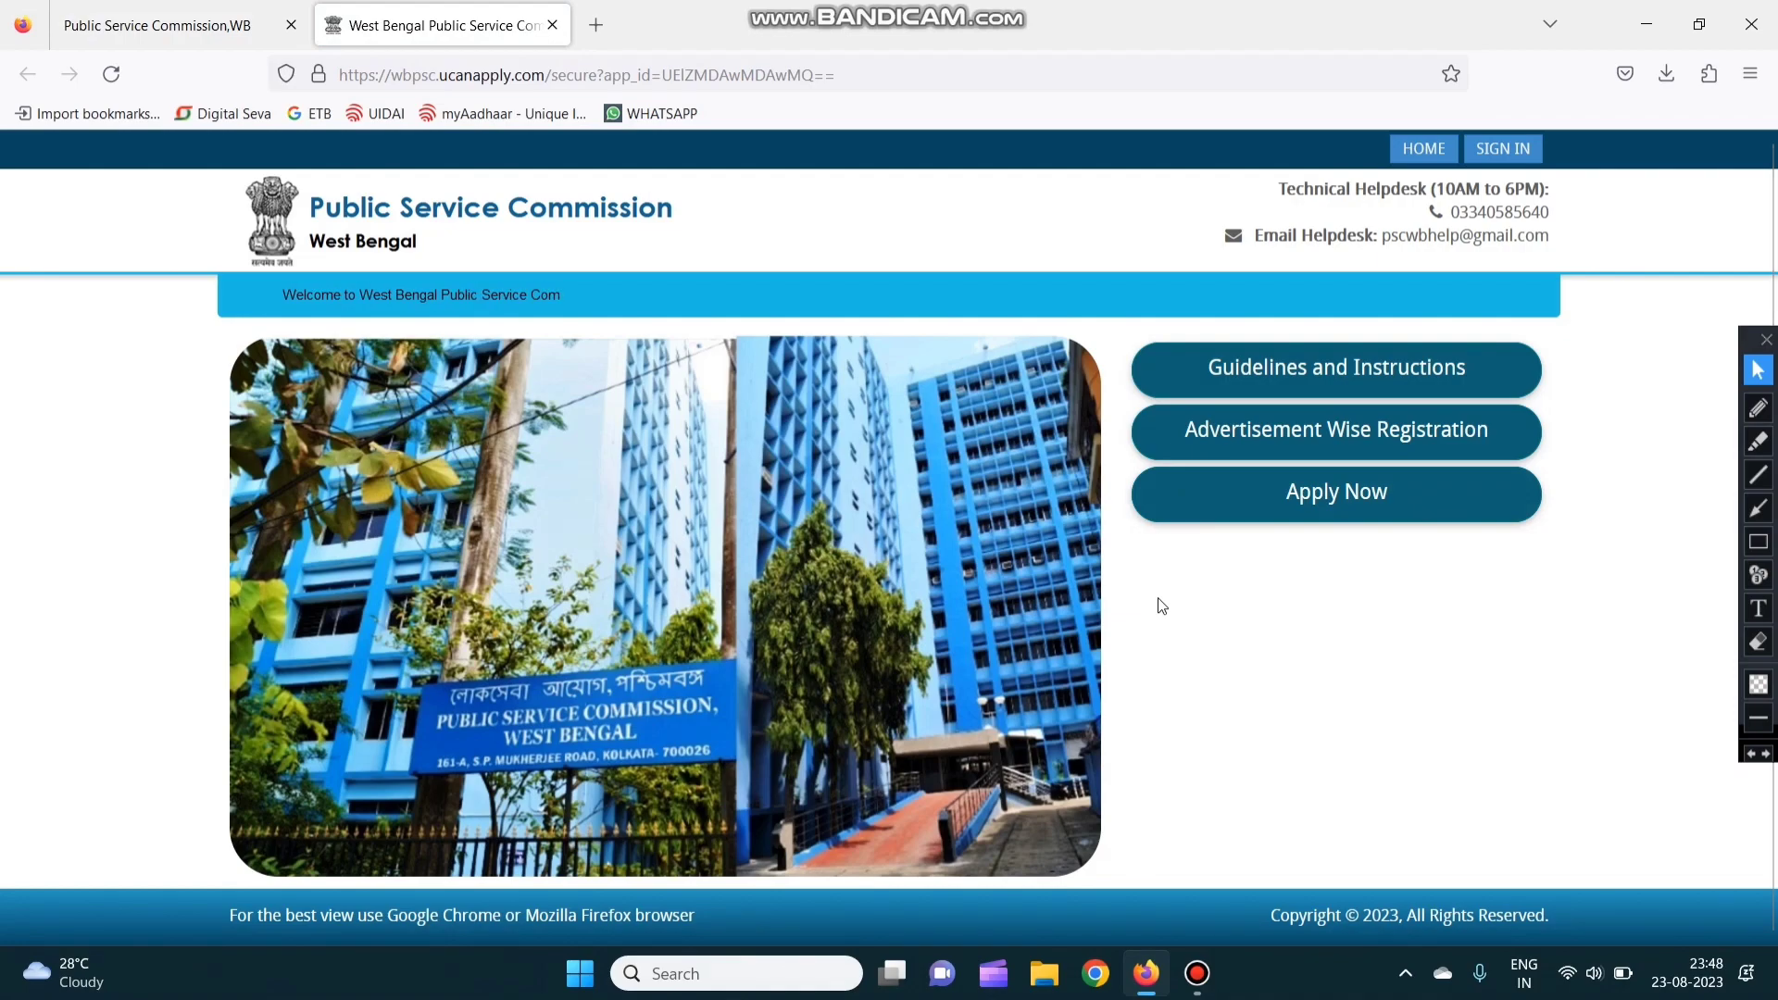
- Show the Notifications/Advertisements table listing Sub-Inspector Food & Supplies notification 04/2023
{"action": "key", "text": "ctrl+5"}
{"action": "mouse_move", "coordinate": [1181, 468]}
{"action": "left_mouse_down"}
{"action": "mouse_move", "coordinate": [1231, 543]}
{"action": "mouse_move", "coordinate": [1546, 572]}
{"action": "left_mouse_up"}
{"action": "left_click_drag", "start_coordinate": [1181, 458], "coordinate": [1495, 561]}
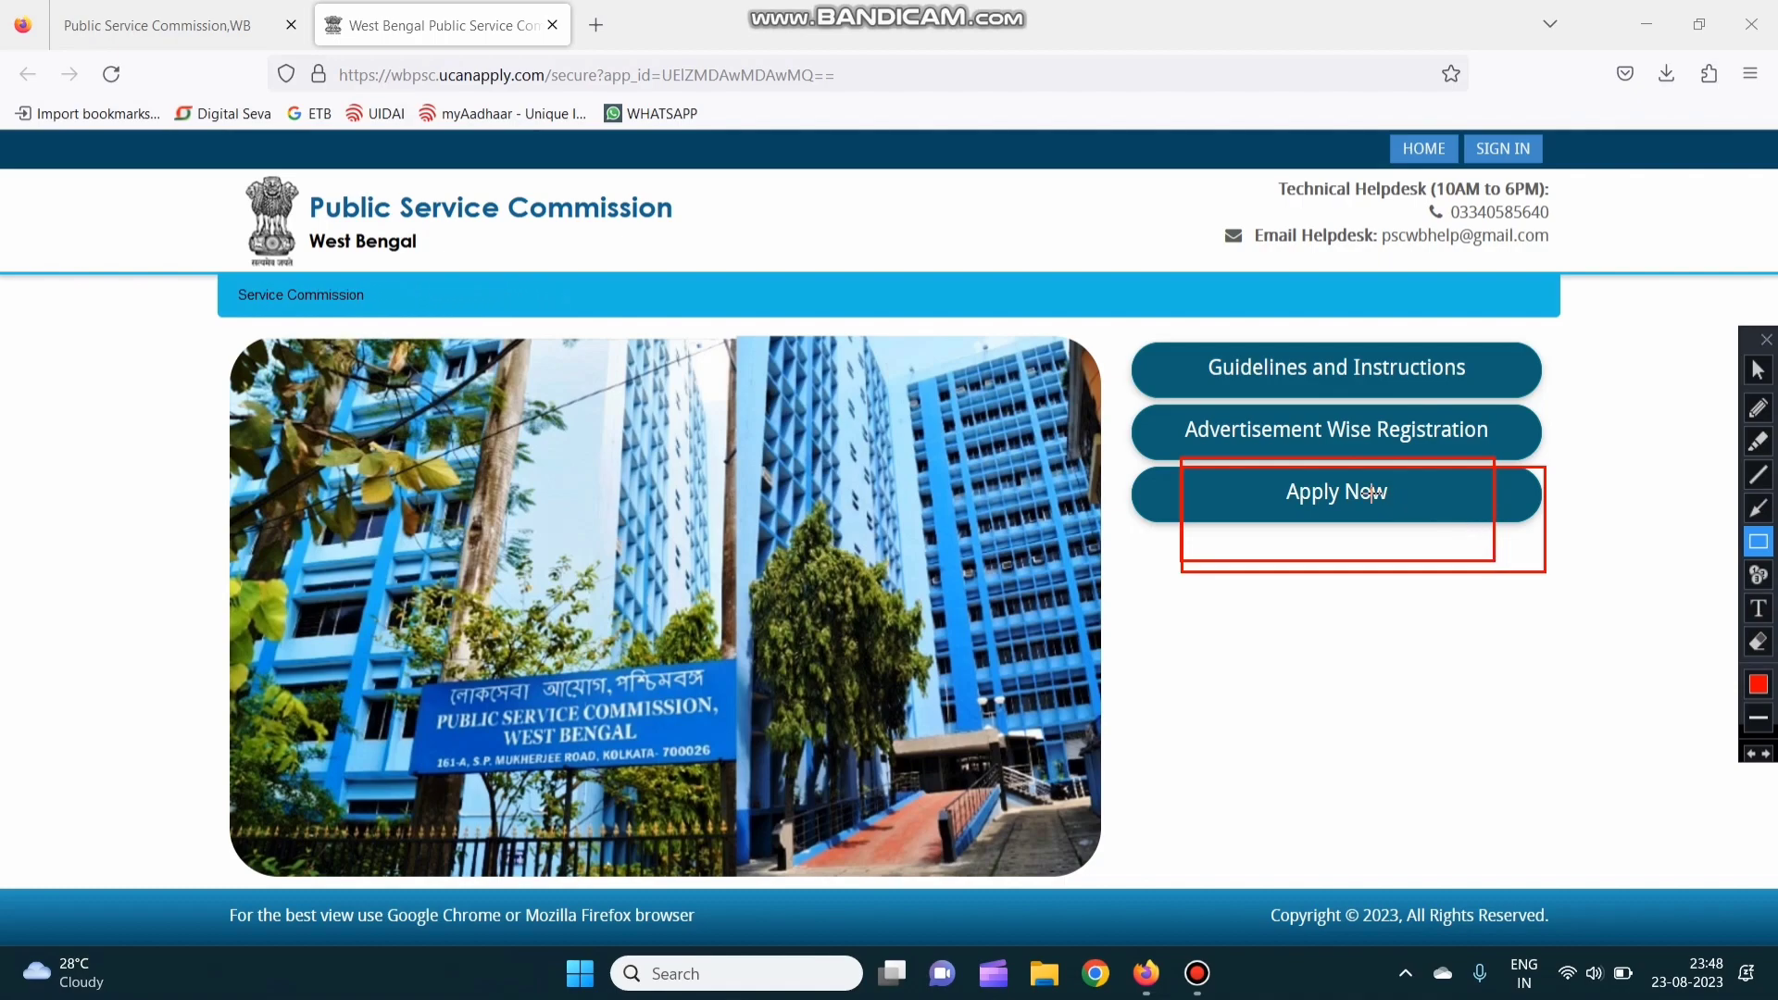
{"action": "key", "text": "ctrl+z"}
{"action": "key", "text": "ctrl+z"}
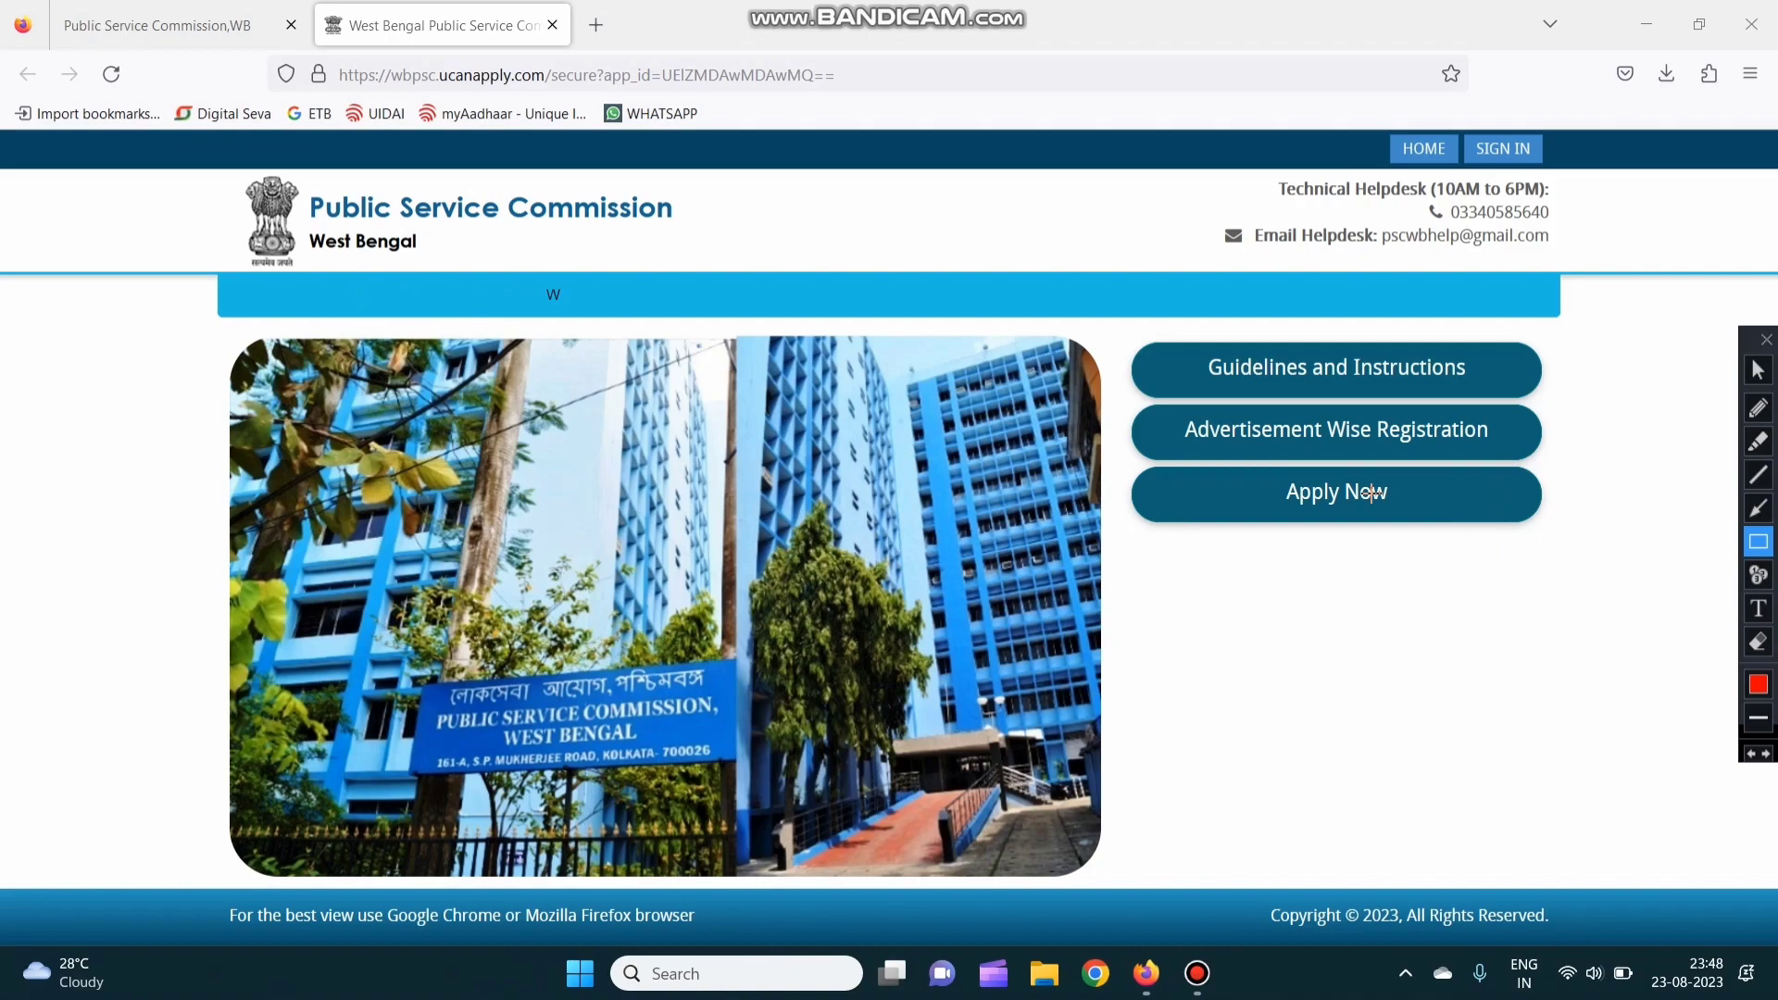
{"action": "key", "text": "Escape"}
{"action": "left_click", "coordinate": [1371, 492]}
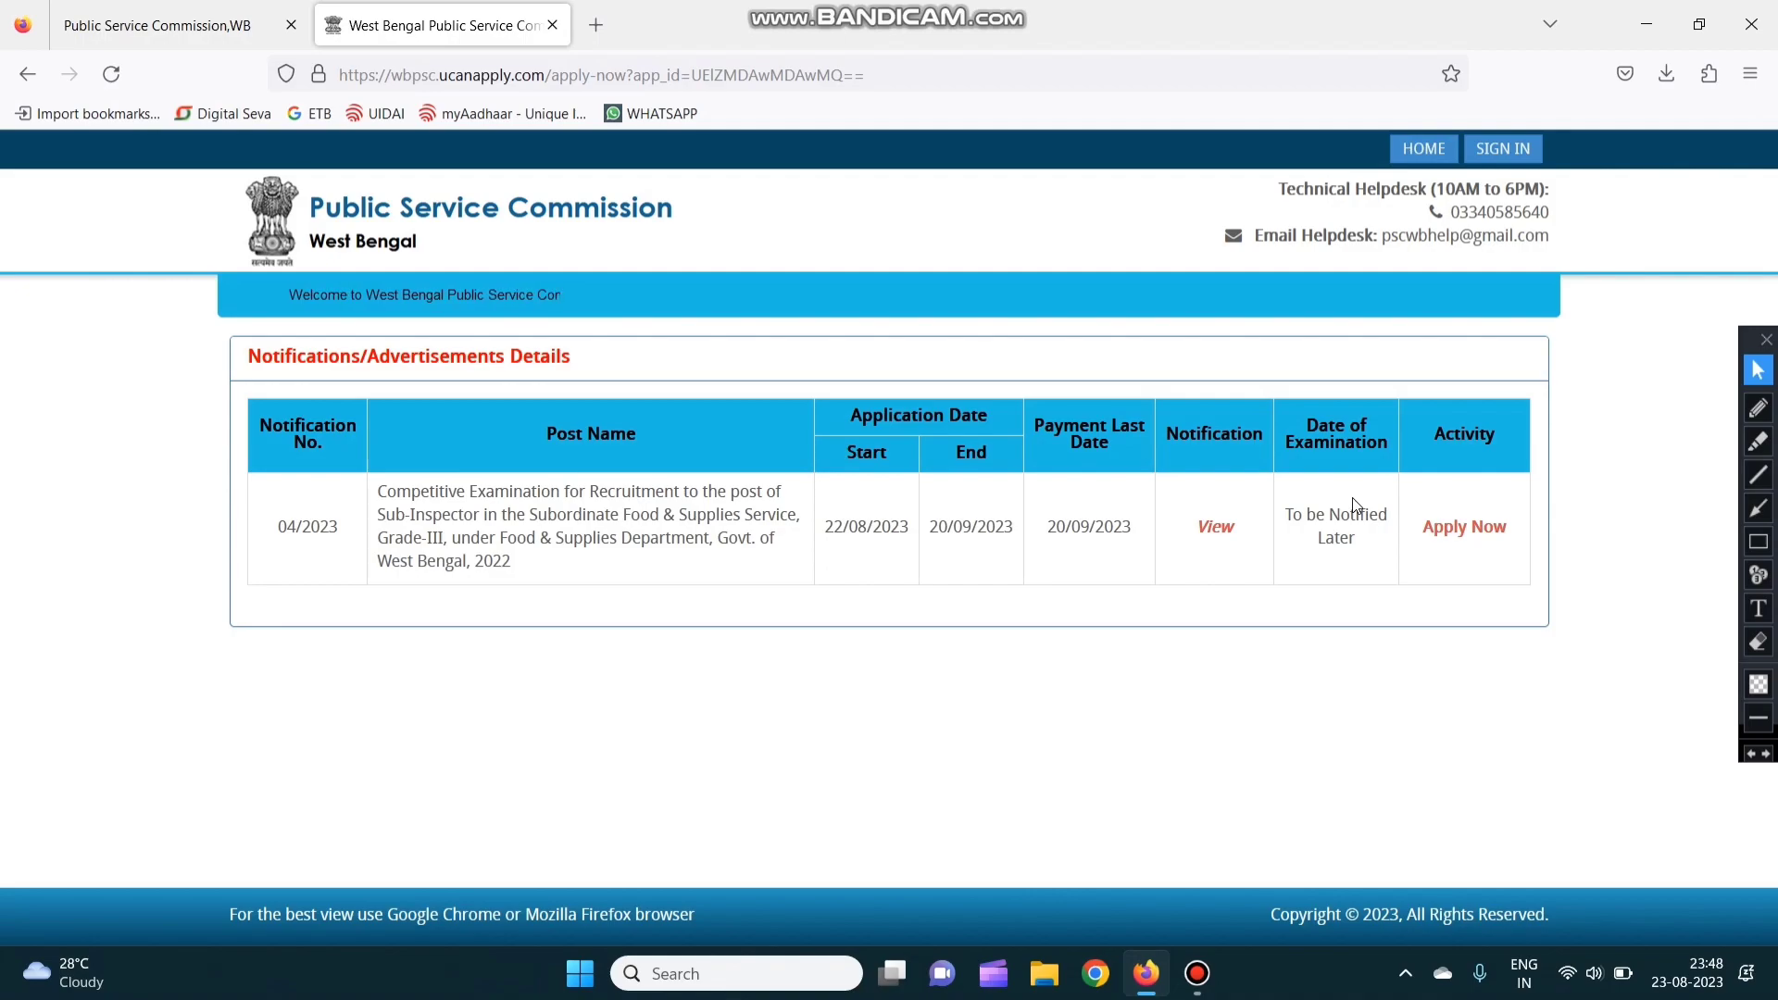
- Start the 04/2023 Sub-Inspector application from its Apply Now link to bring up the Sign In dialog
{"action": "key", "text": "ctrl+alt+5"}
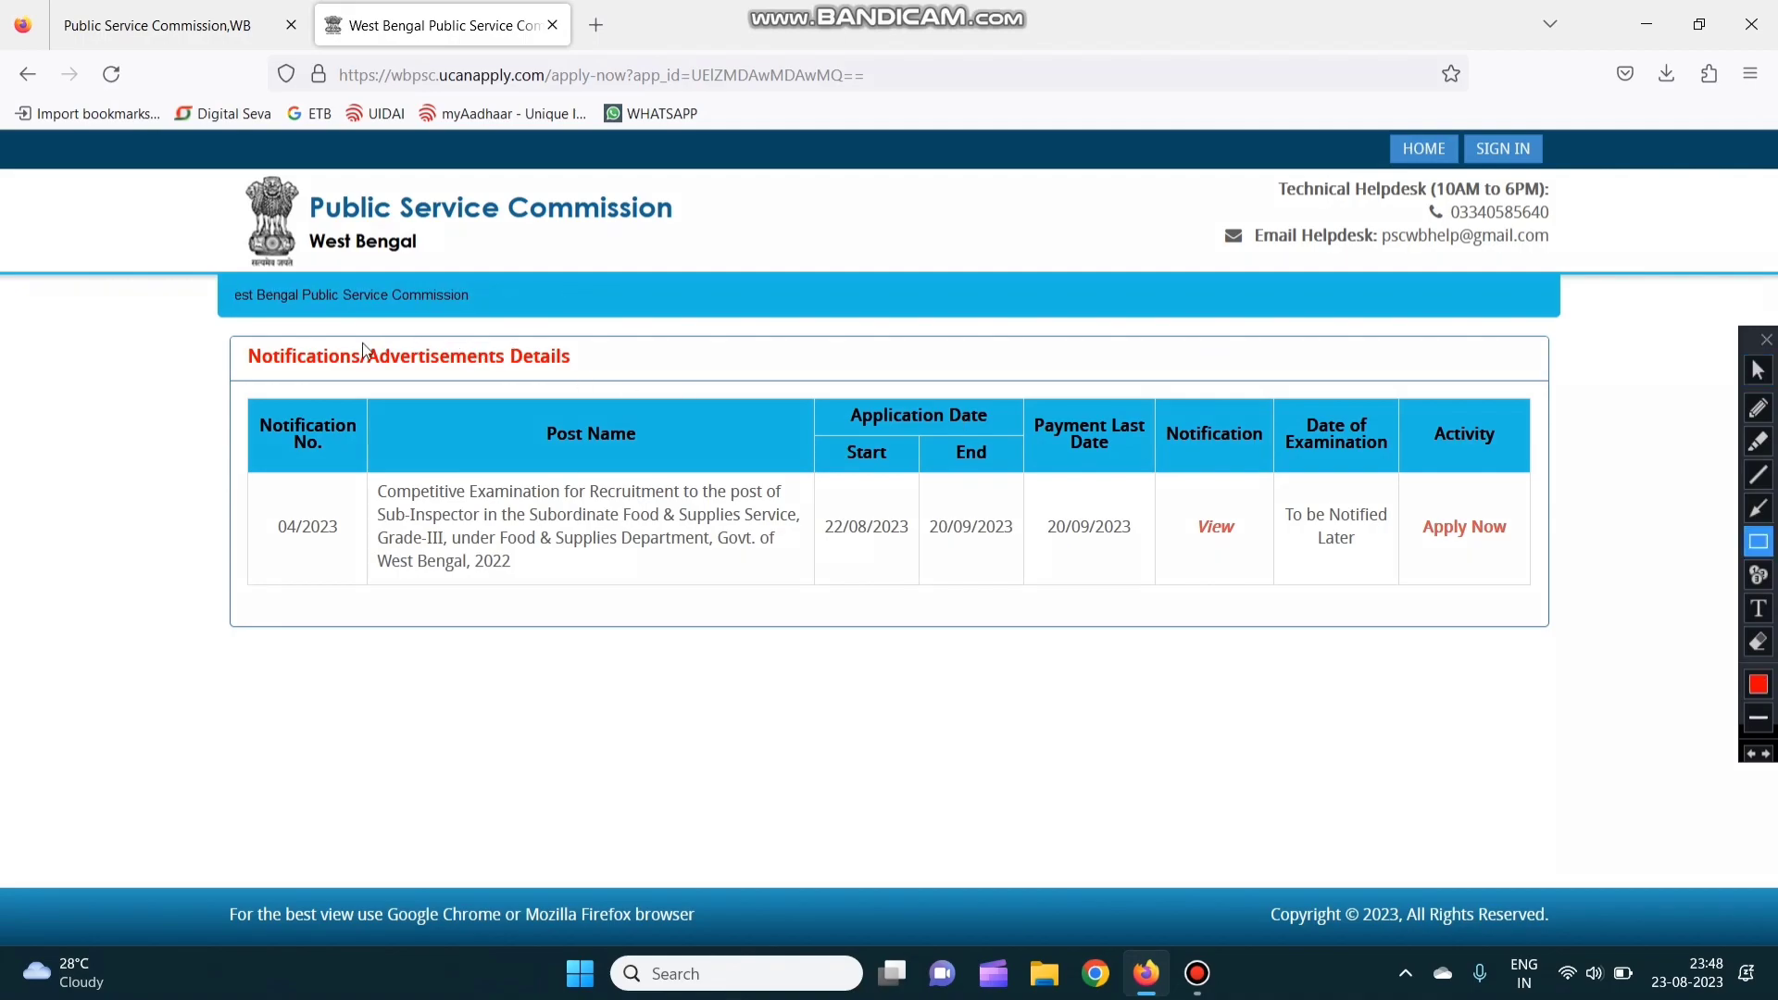
{"action": "mouse_move", "coordinate": [232, 388]}
{"action": "left_mouse_down"}
{"action": "mouse_move", "coordinate": [623, 643]}
{"action": "mouse_move", "coordinate": [1491, 674]}
{"action": "mouse_move", "coordinate": [1606, 639]}
{"action": "left_mouse_up"}
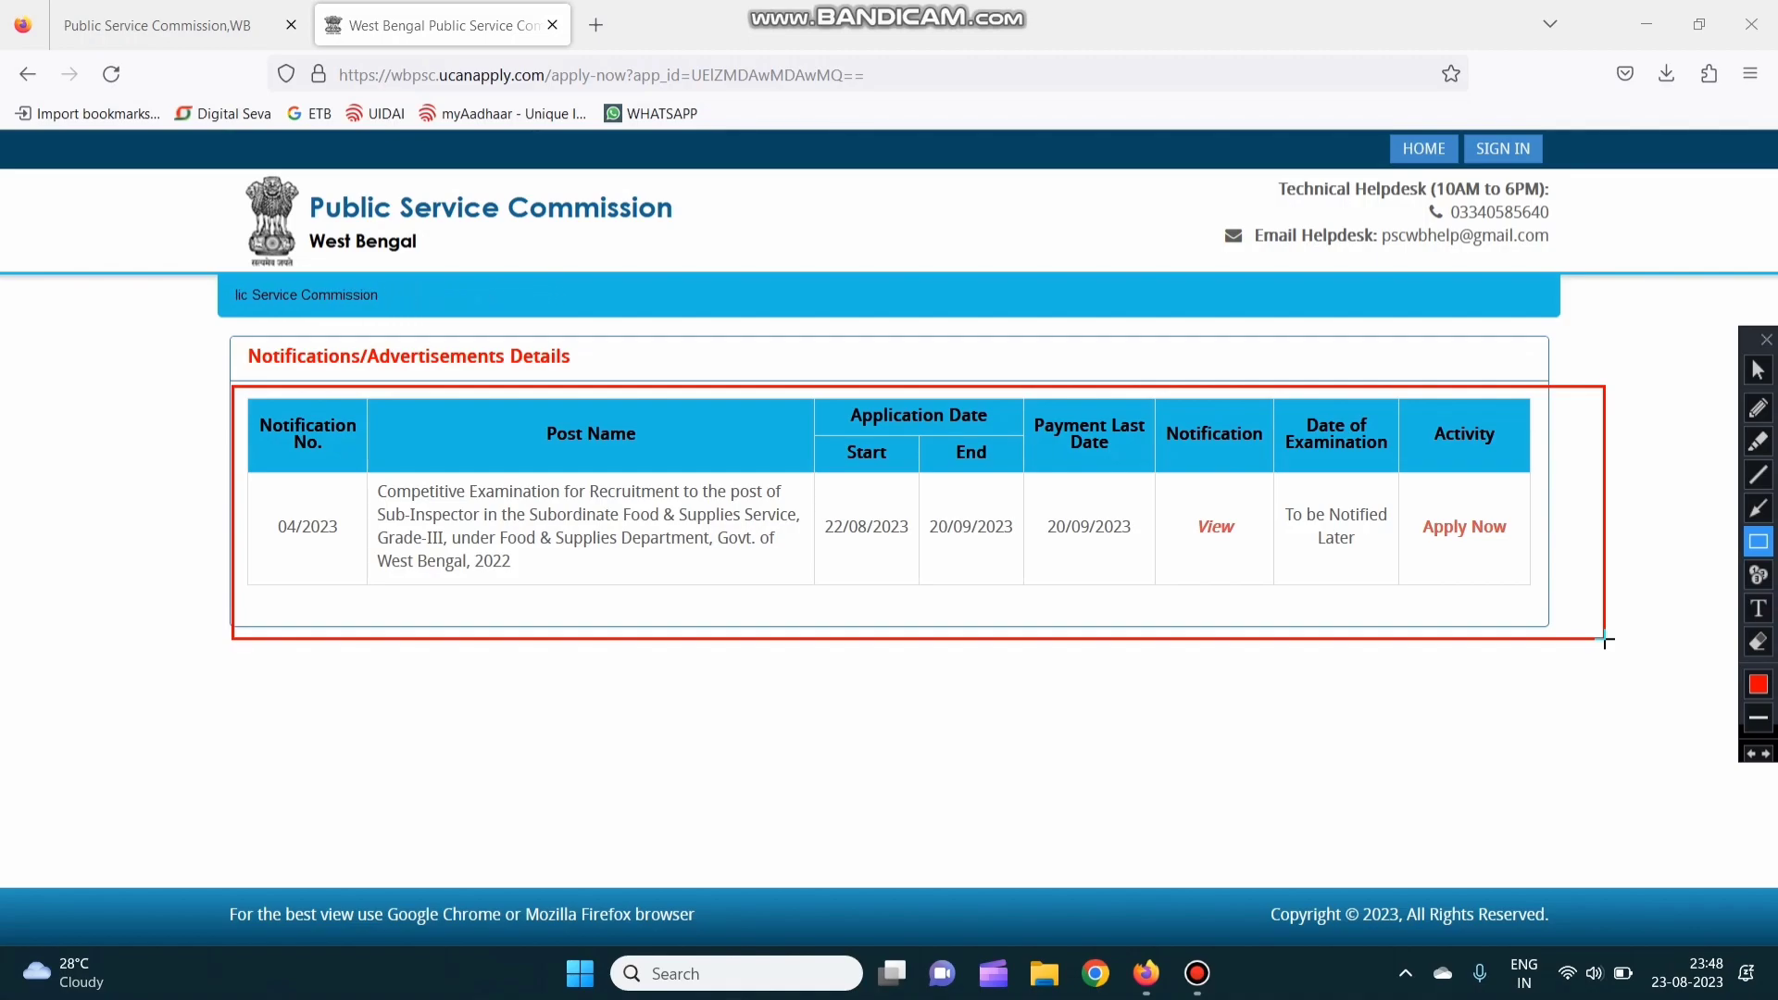
{"action": "mouse_move", "coordinate": [1418, 488]}
{"action": "left_mouse_down"}
{"action": "mouse_move", "coordinate": [1535, 569]}
{"action": "mouse_move", "coordinate": [1454, 553]}
{"action": "mouse_move", "coordinate": [1536, 579]}
{"action": "left_mouse_up"}
{"action": "key", "text": "ctrl+z"}
{"action": "key", "text": "ctrl+z"}
{"action": "key", "text": "ctrl+z"}
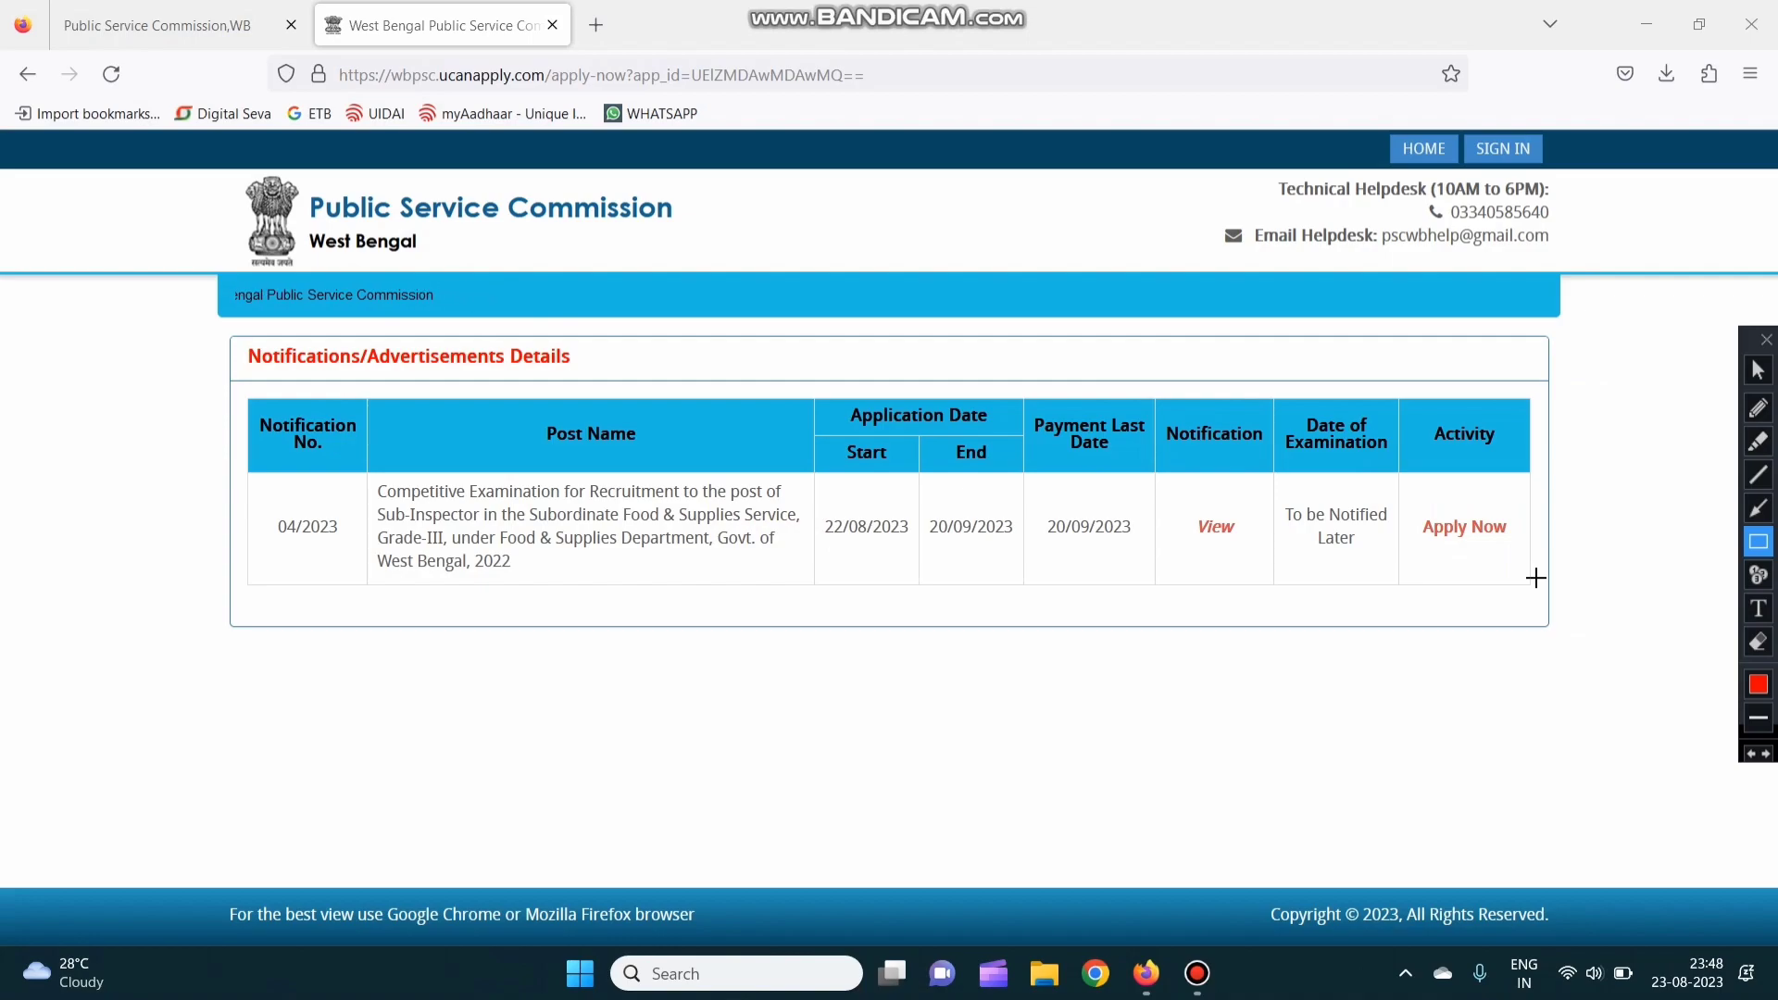
{"action": "key", "text": "Escape"}
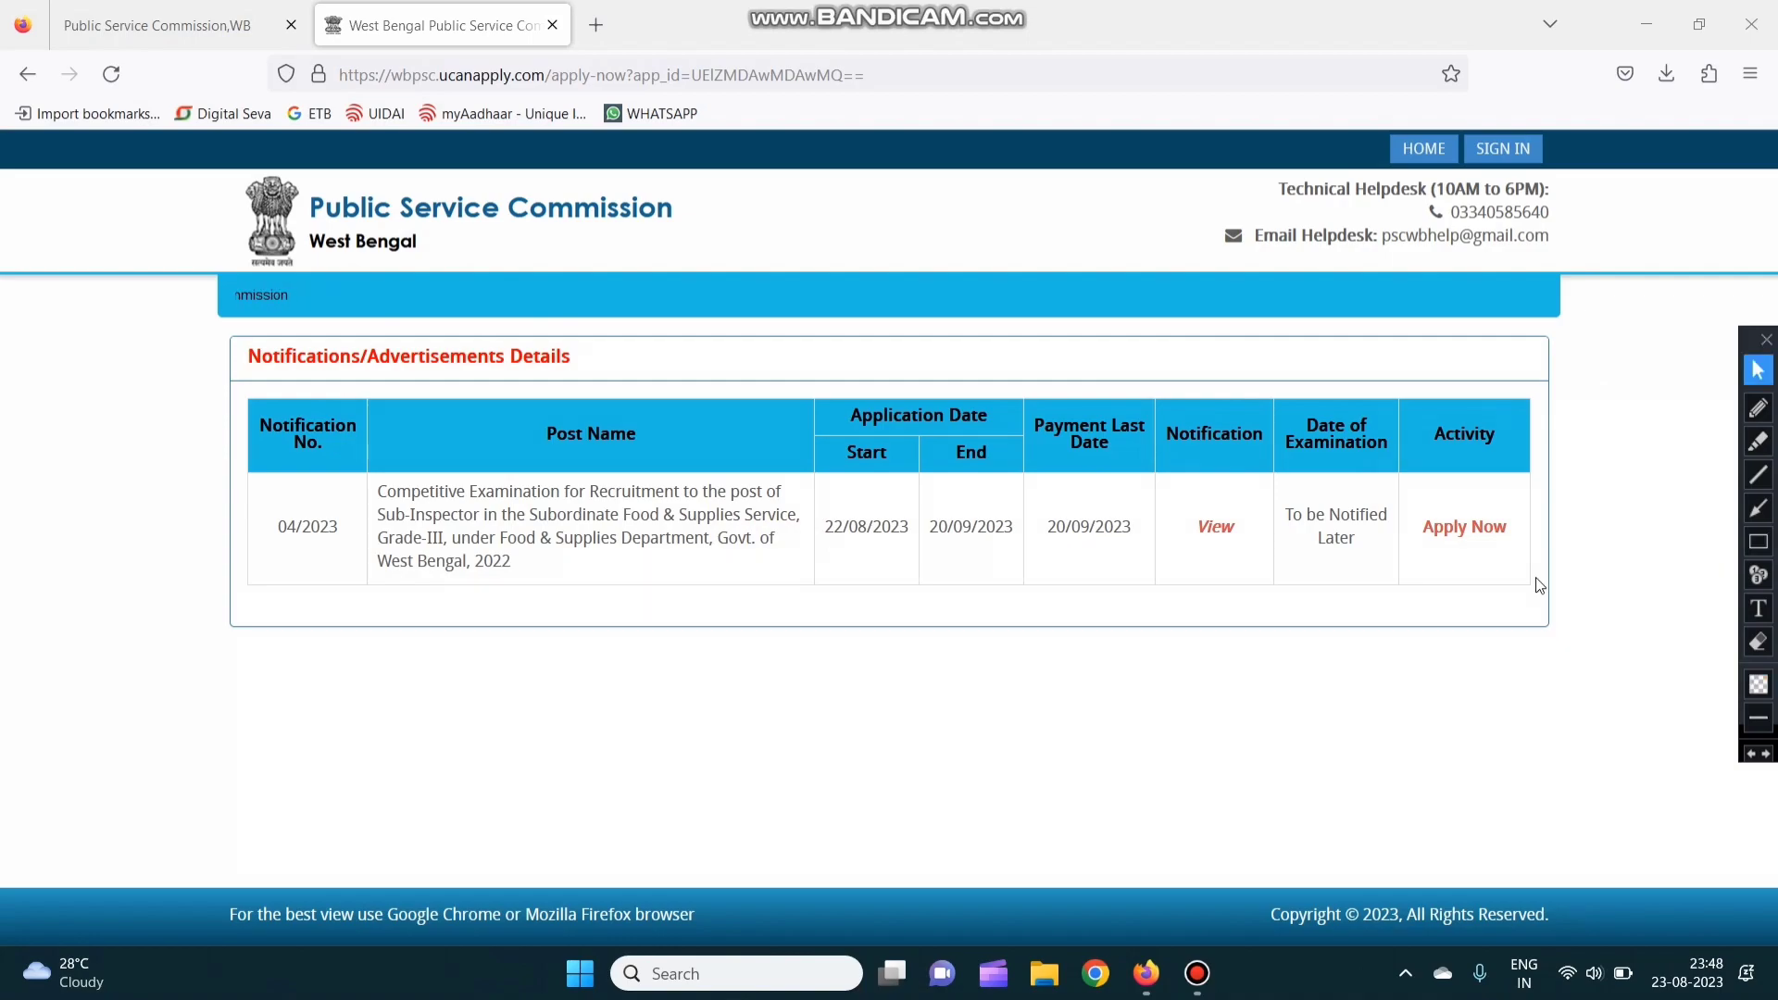
{"action": "left_click", "coordinate": [1461, 528]}
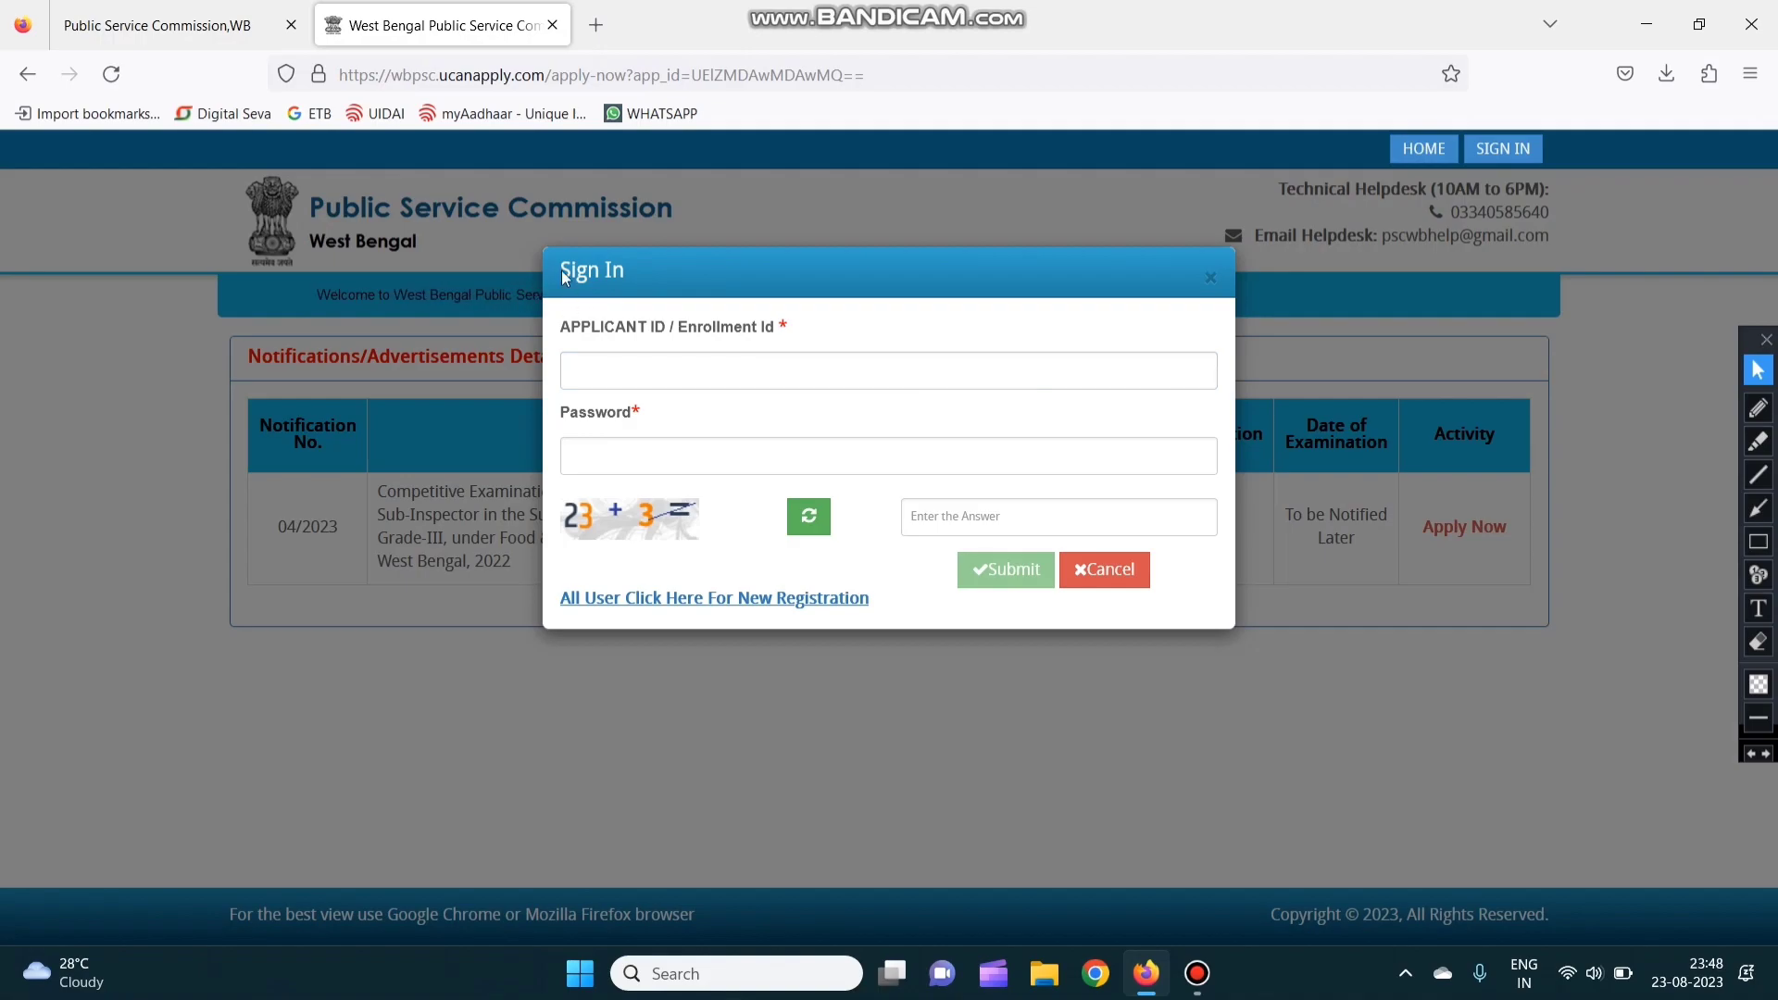
- Choose 'All User Click Here For New Registration' to reach Advertisement Wise Registration
{"action": "key", "text": "ctrl+shift+r"}
{"action": "left_click_drag", "start_coordinate": [543, 238], "coordinate": [682, 301]}
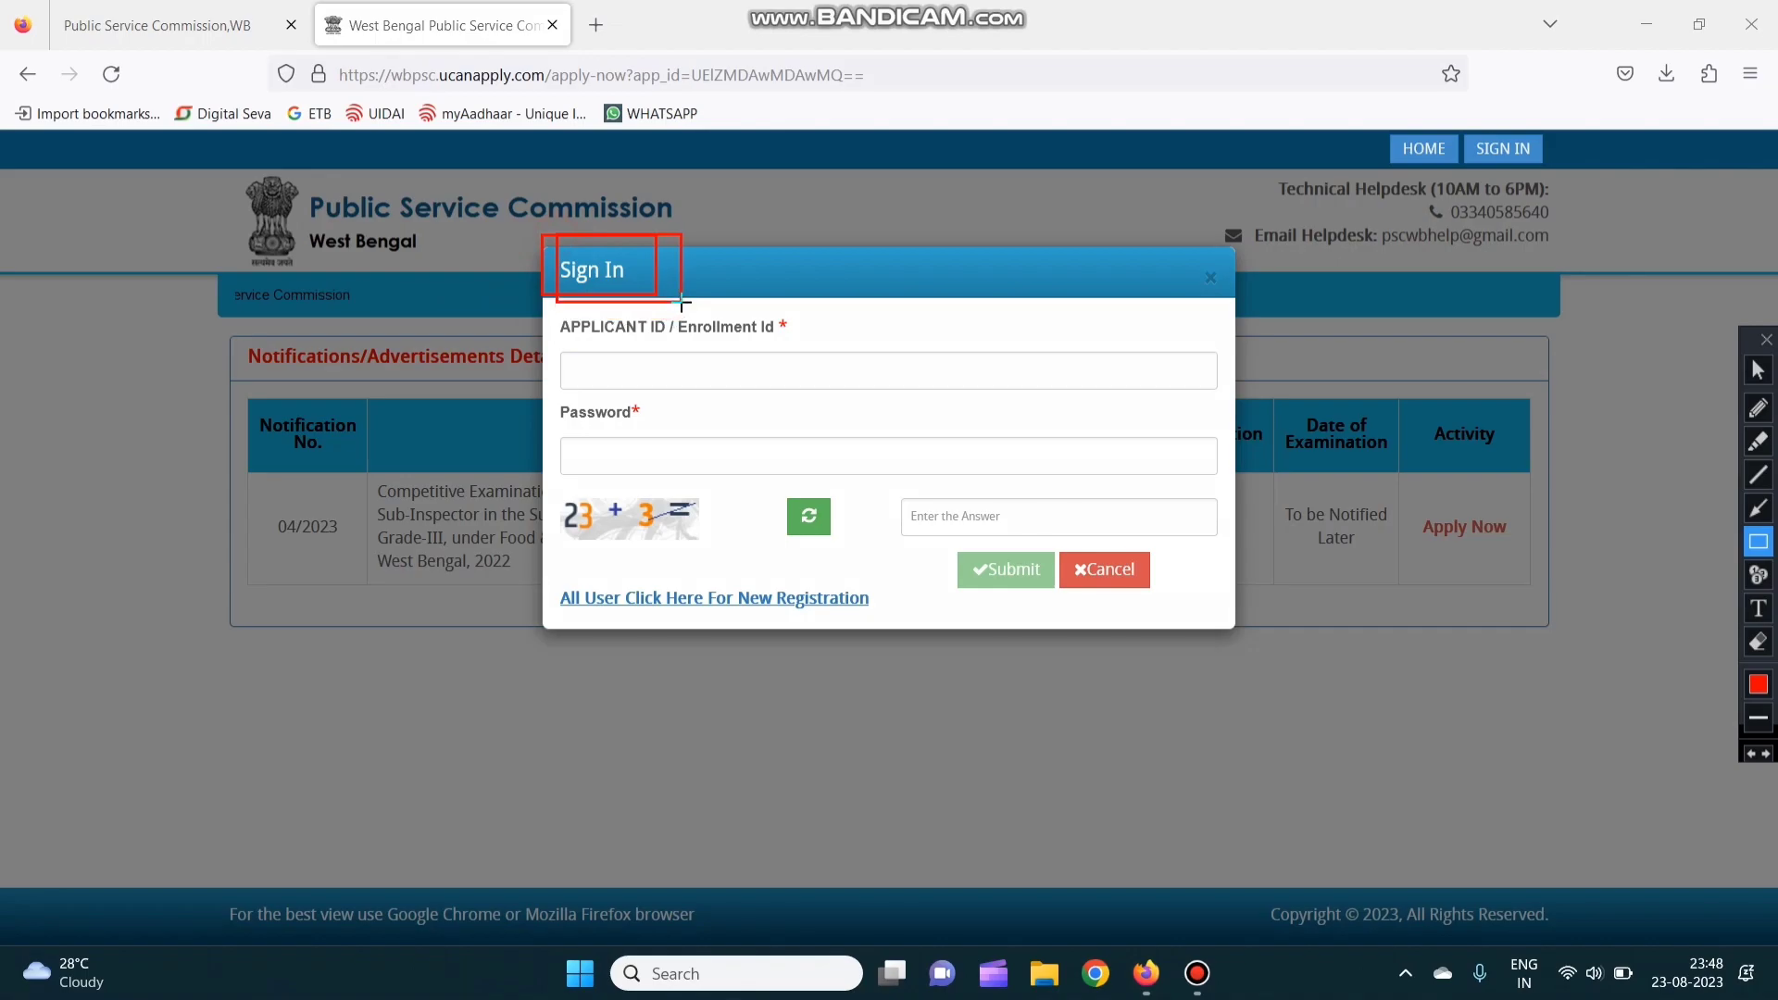
{"action": "mouse_move", "coordinate": [547, 302]}
{"action": "left_mouse_down"}
{"action": "mouse_move", "coordinate": [678, 338]}
{"action": "mouse_move", "coordinate": [829, 343]}
{"action": "left_mouse_up"}
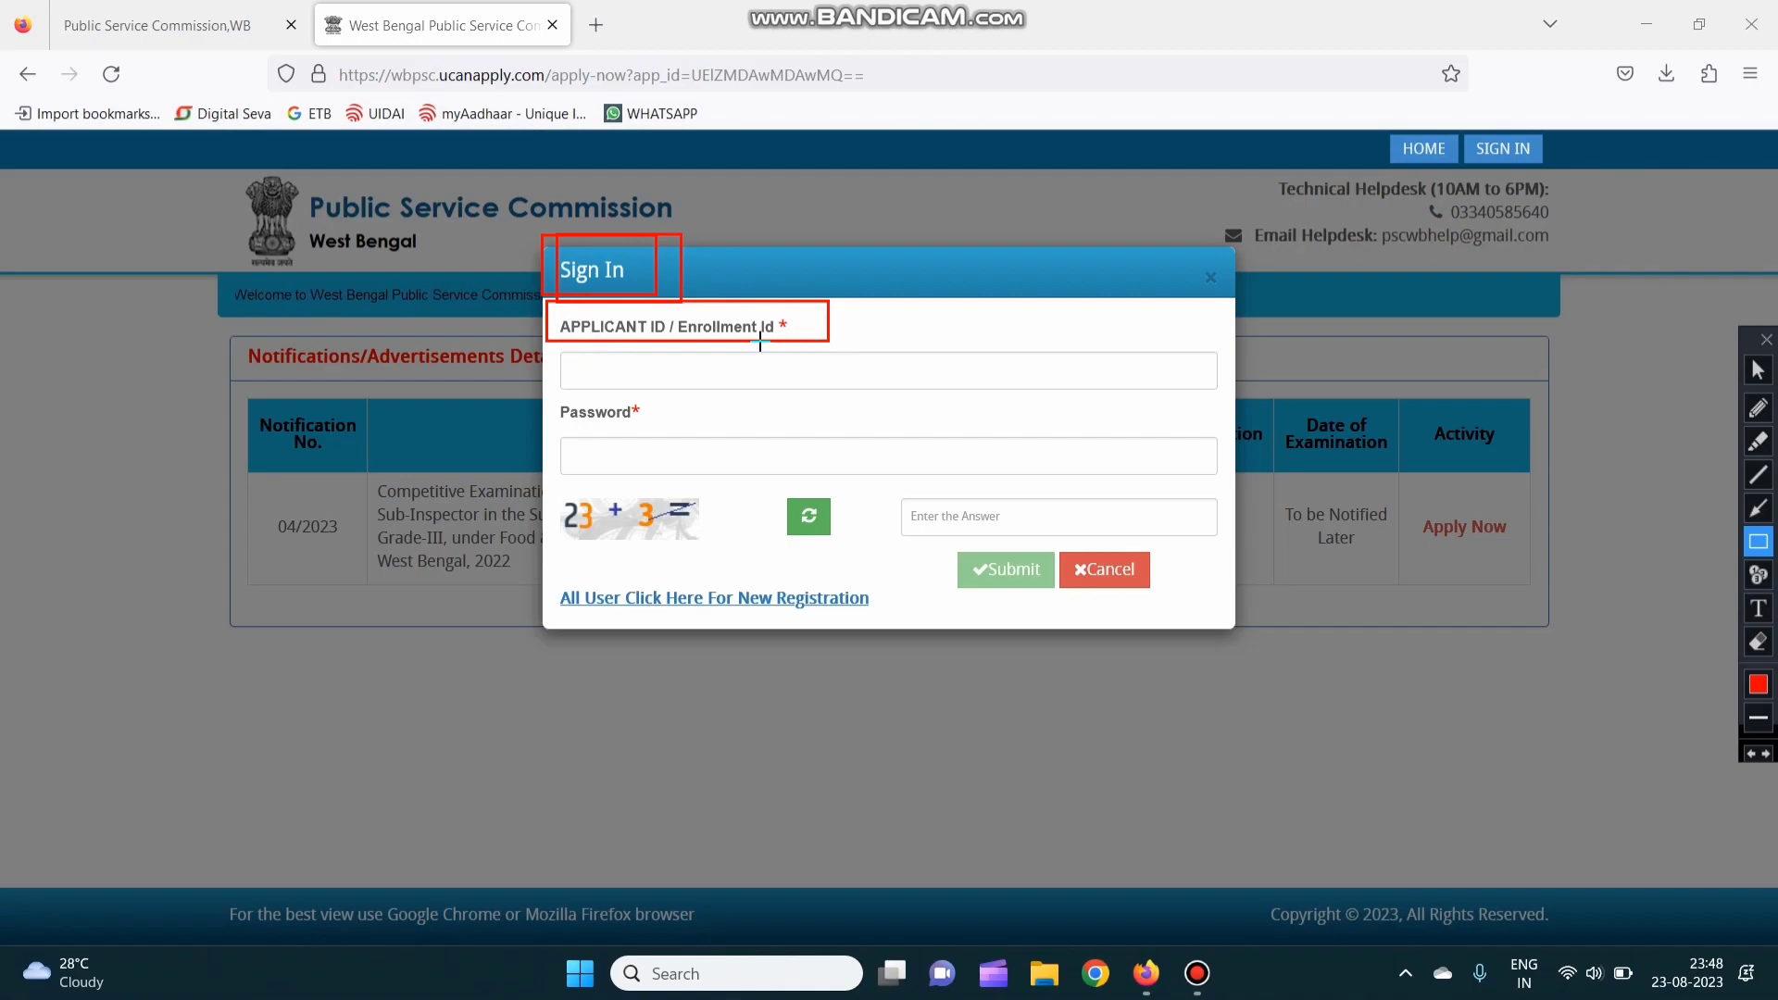
{"action": "left_click_drag", "start_coordinate": [548, 392], "coordinate": [675, 428]}
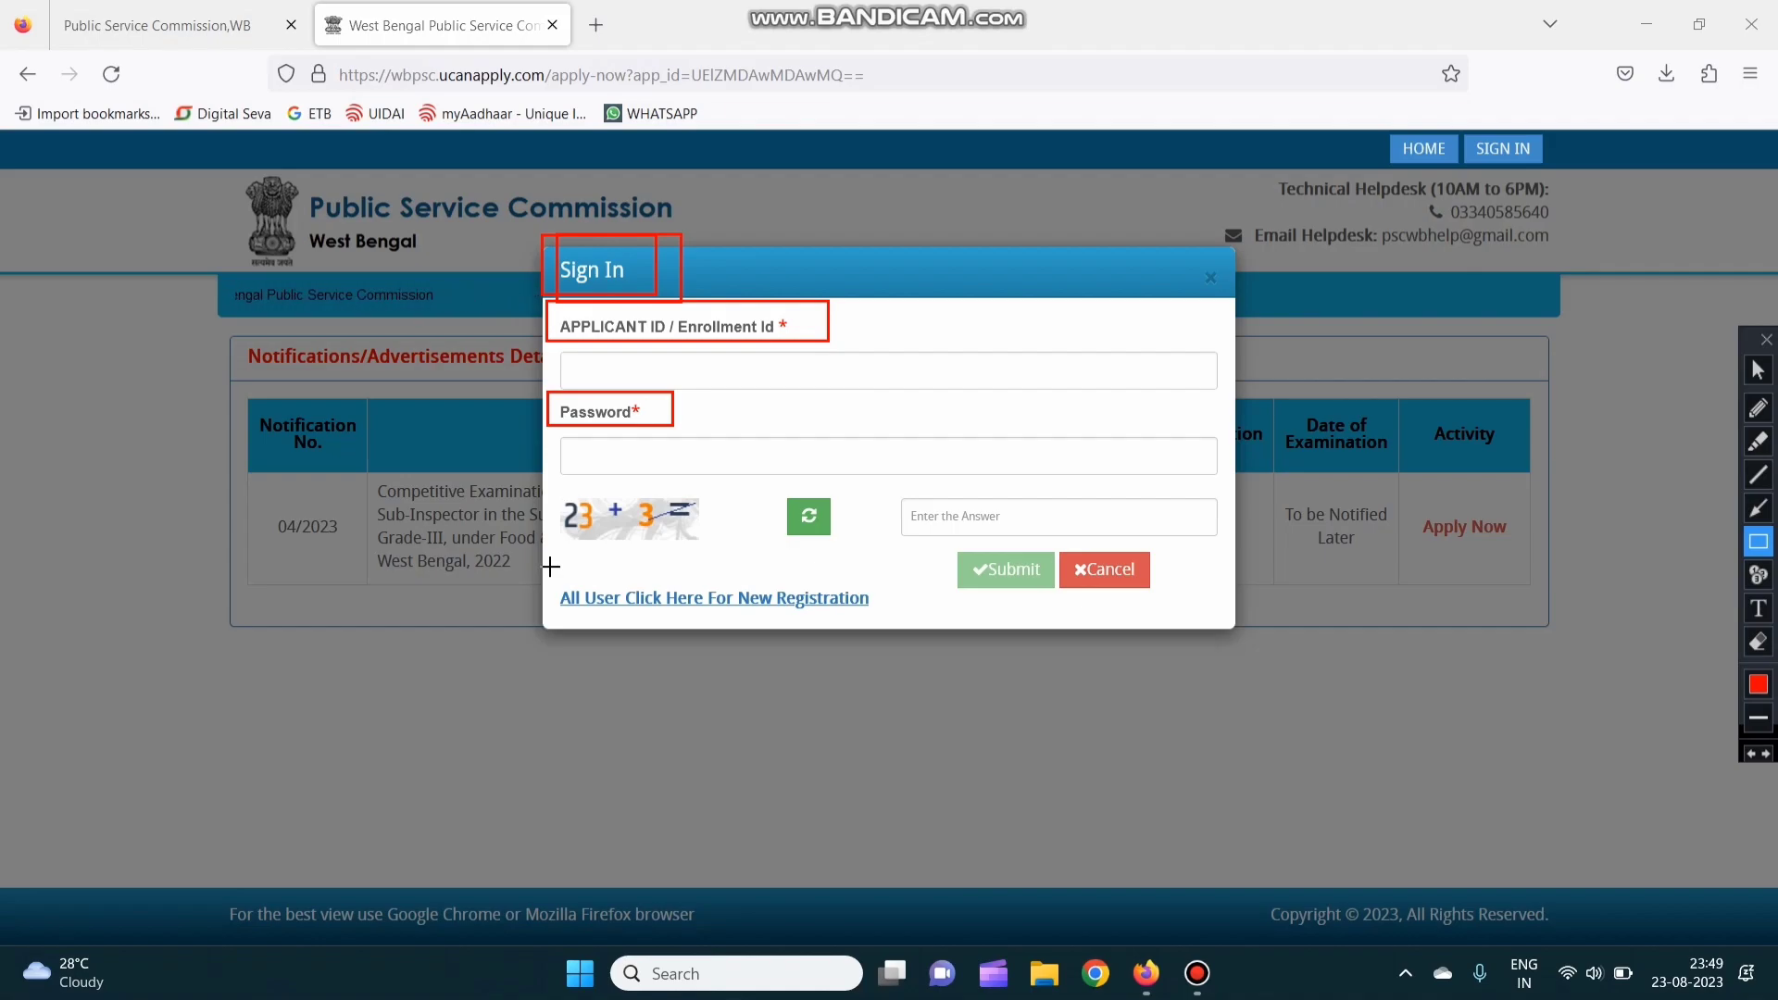
{"action": "mouse_move", "coordinate": [550, 566]}
{"action": "left_mouse_down"}
{"action": "mouse_move", "coordinate": [611, 623]}
{"action": "mouse_move", "coordinate": [919, 623]}
{"action": "left_mouse_up"}
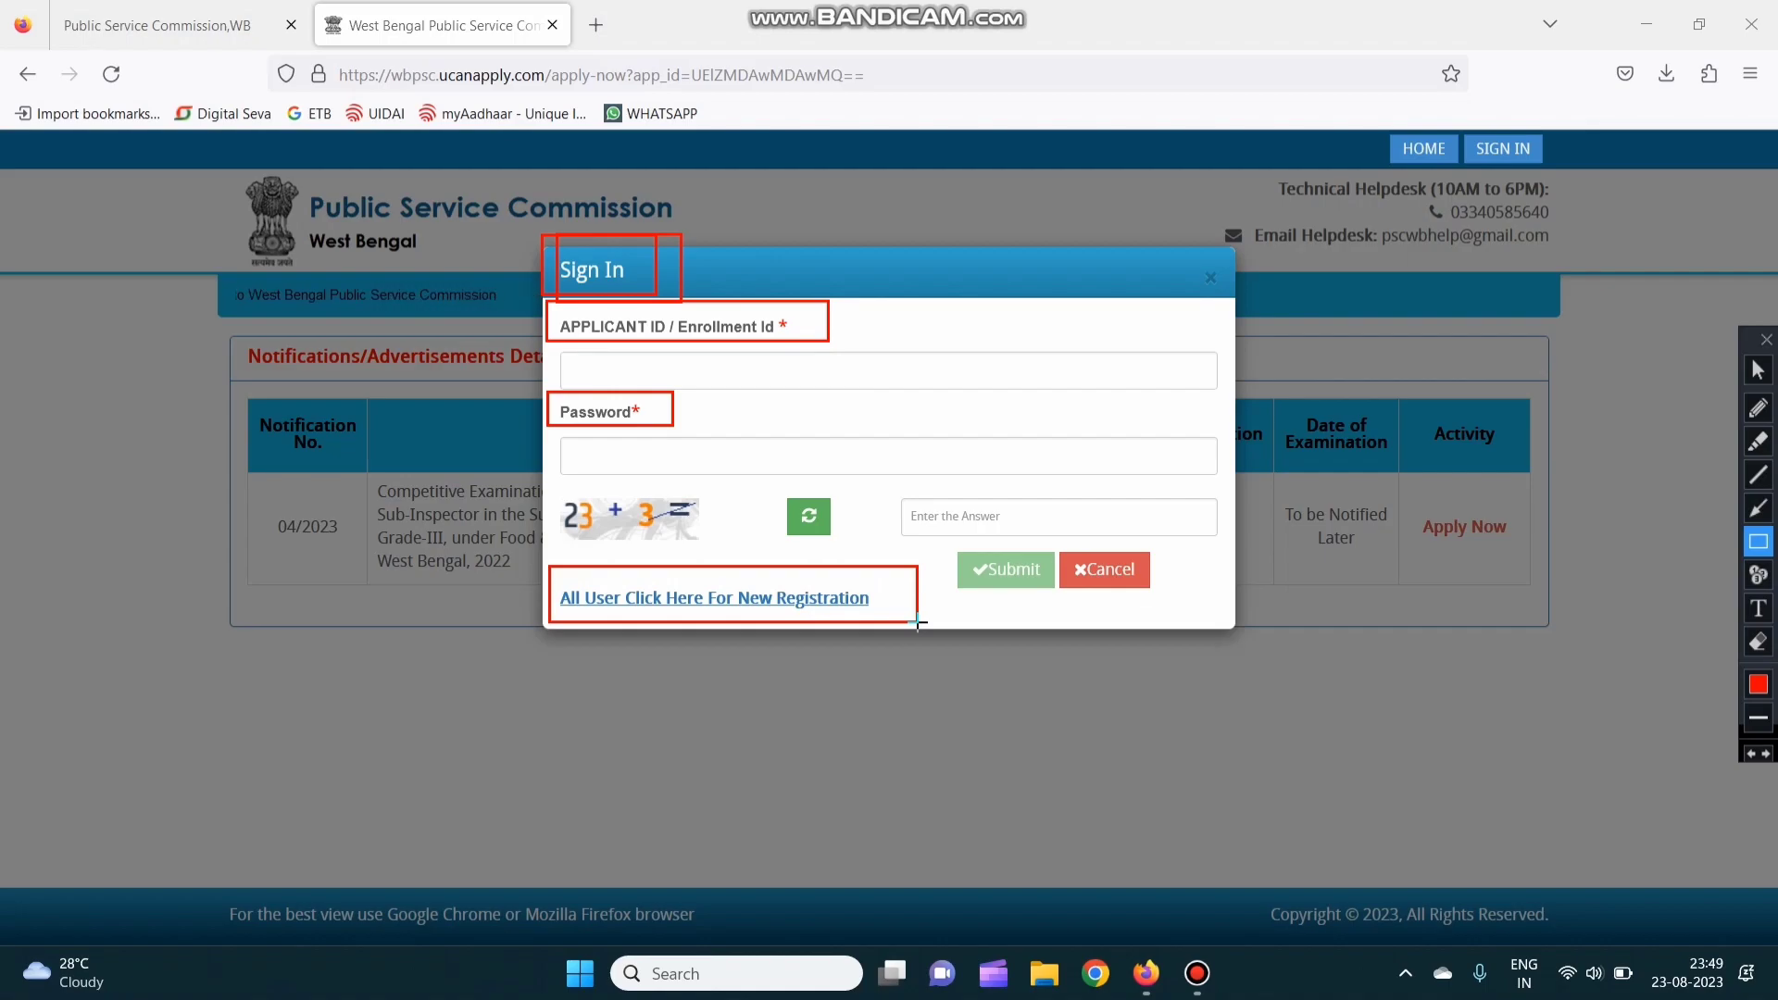
{"action": "key", "text": "ctrl+z"}
{"action": "key", "text": "ctrl+z"}
{"action": "key", "text": "ctrl+z"}
{"action": "key", "text": "ctrl+z"}
{"action": "key", "text": "ctrl+z"}
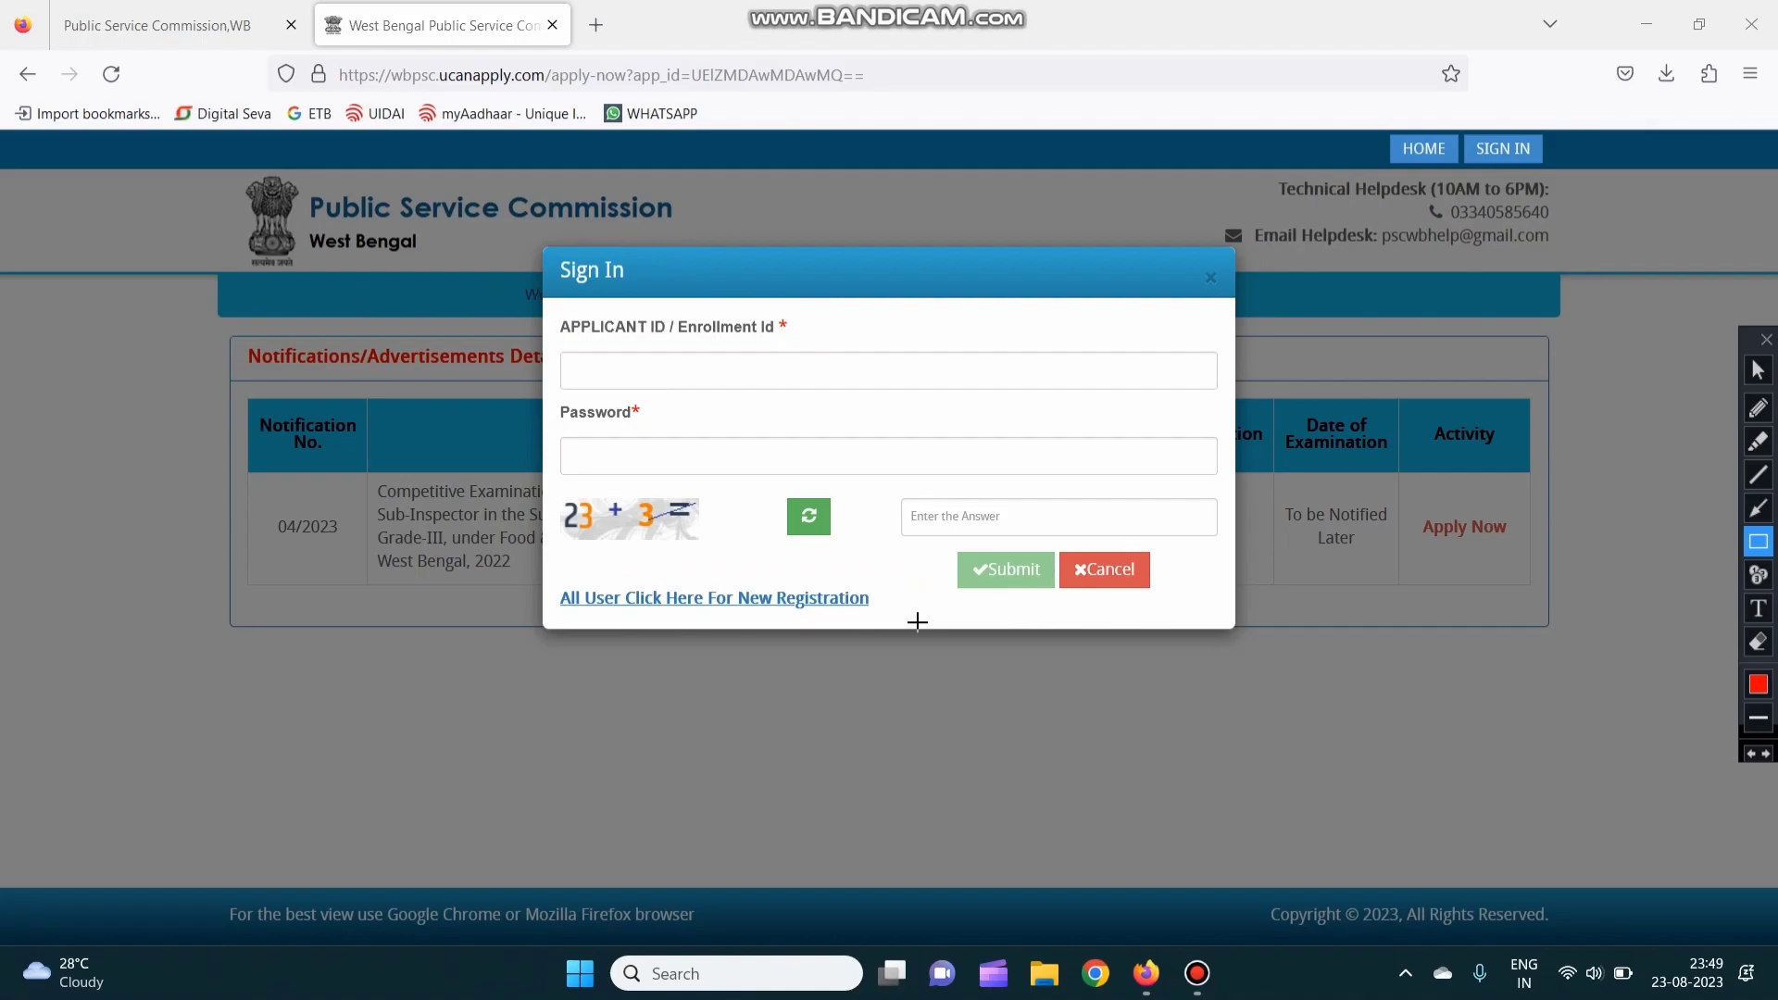
{"action": "key", "text": "Escape"}
{"action": "left_click", "coordinate": [694, 611]}
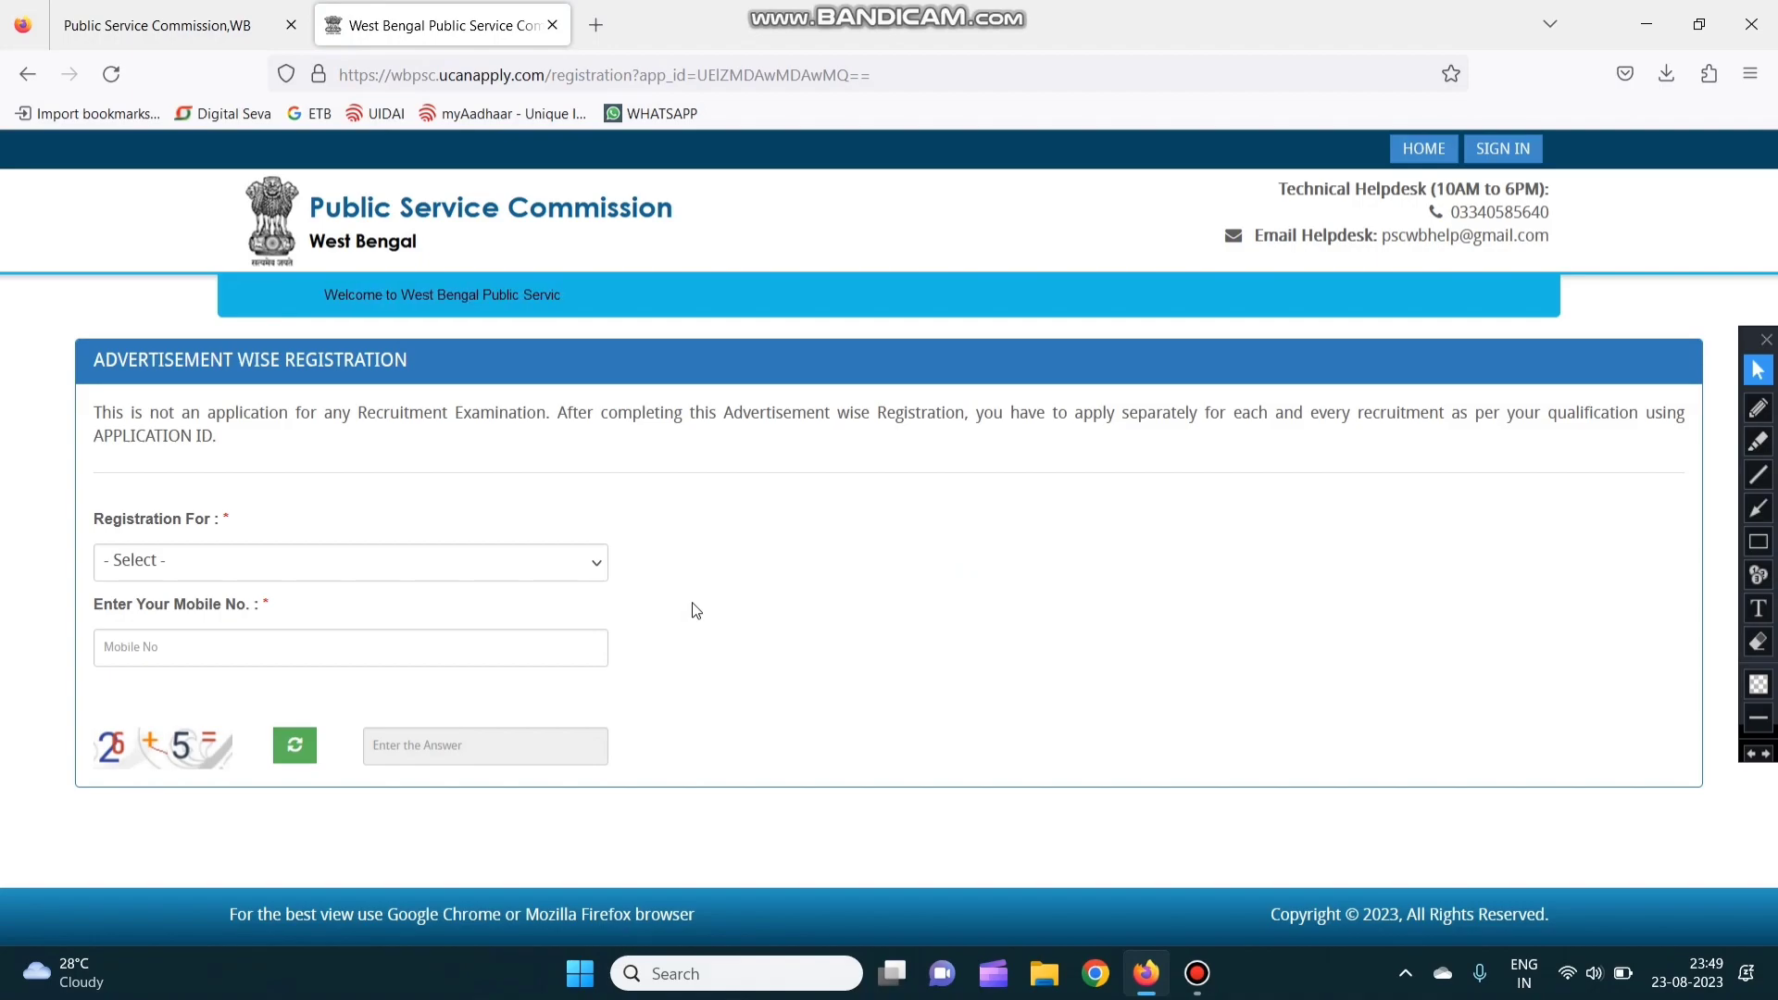
- Select the Sub-Inspector examination advertisement in the Registration For dropdown
{"action": "key", "text": "ctrl+shift+d"}
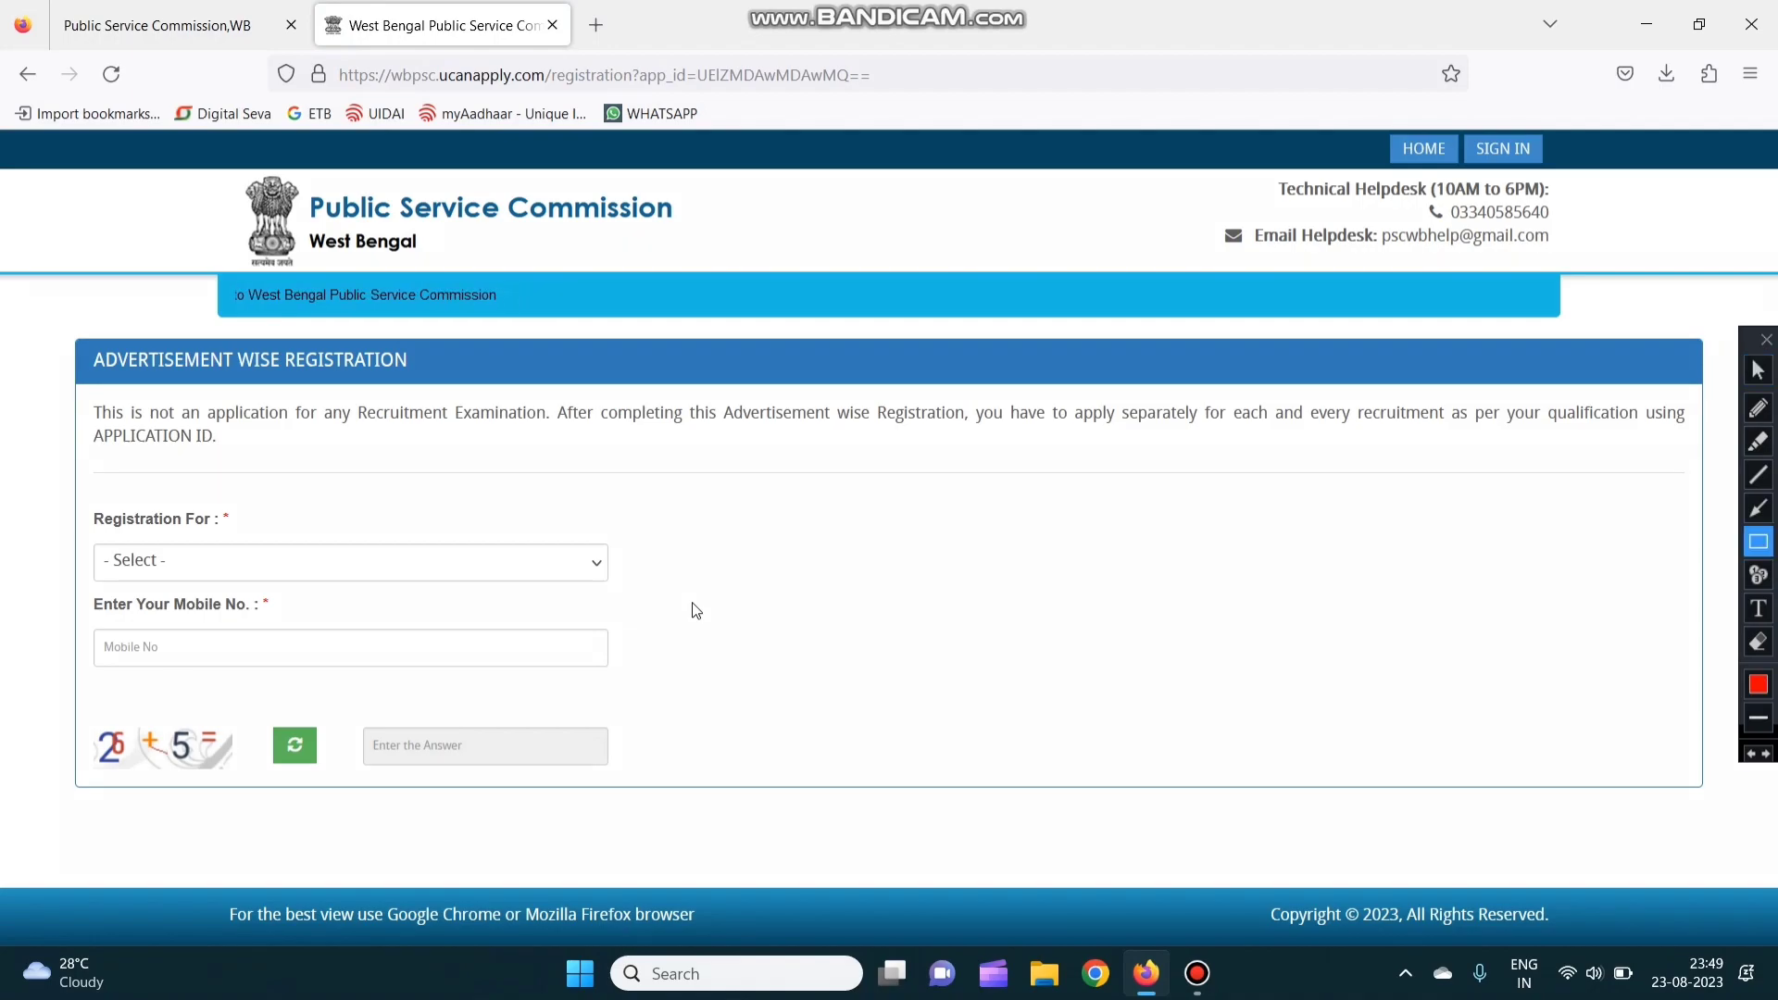
{"action": "mouse_move", "coordinate": [74, 489]}
{"action": "left_mouse_down"}
{"action": "mouse_move", "coordinate": [139, 521]}
{"action": "mouse_move", "coordinate": [235, 530]}
{"action": "left_mouse_up"}
{"action": "left_click_drag", "start_coordinate": [80, 592], "coordinate": [282, 623]}
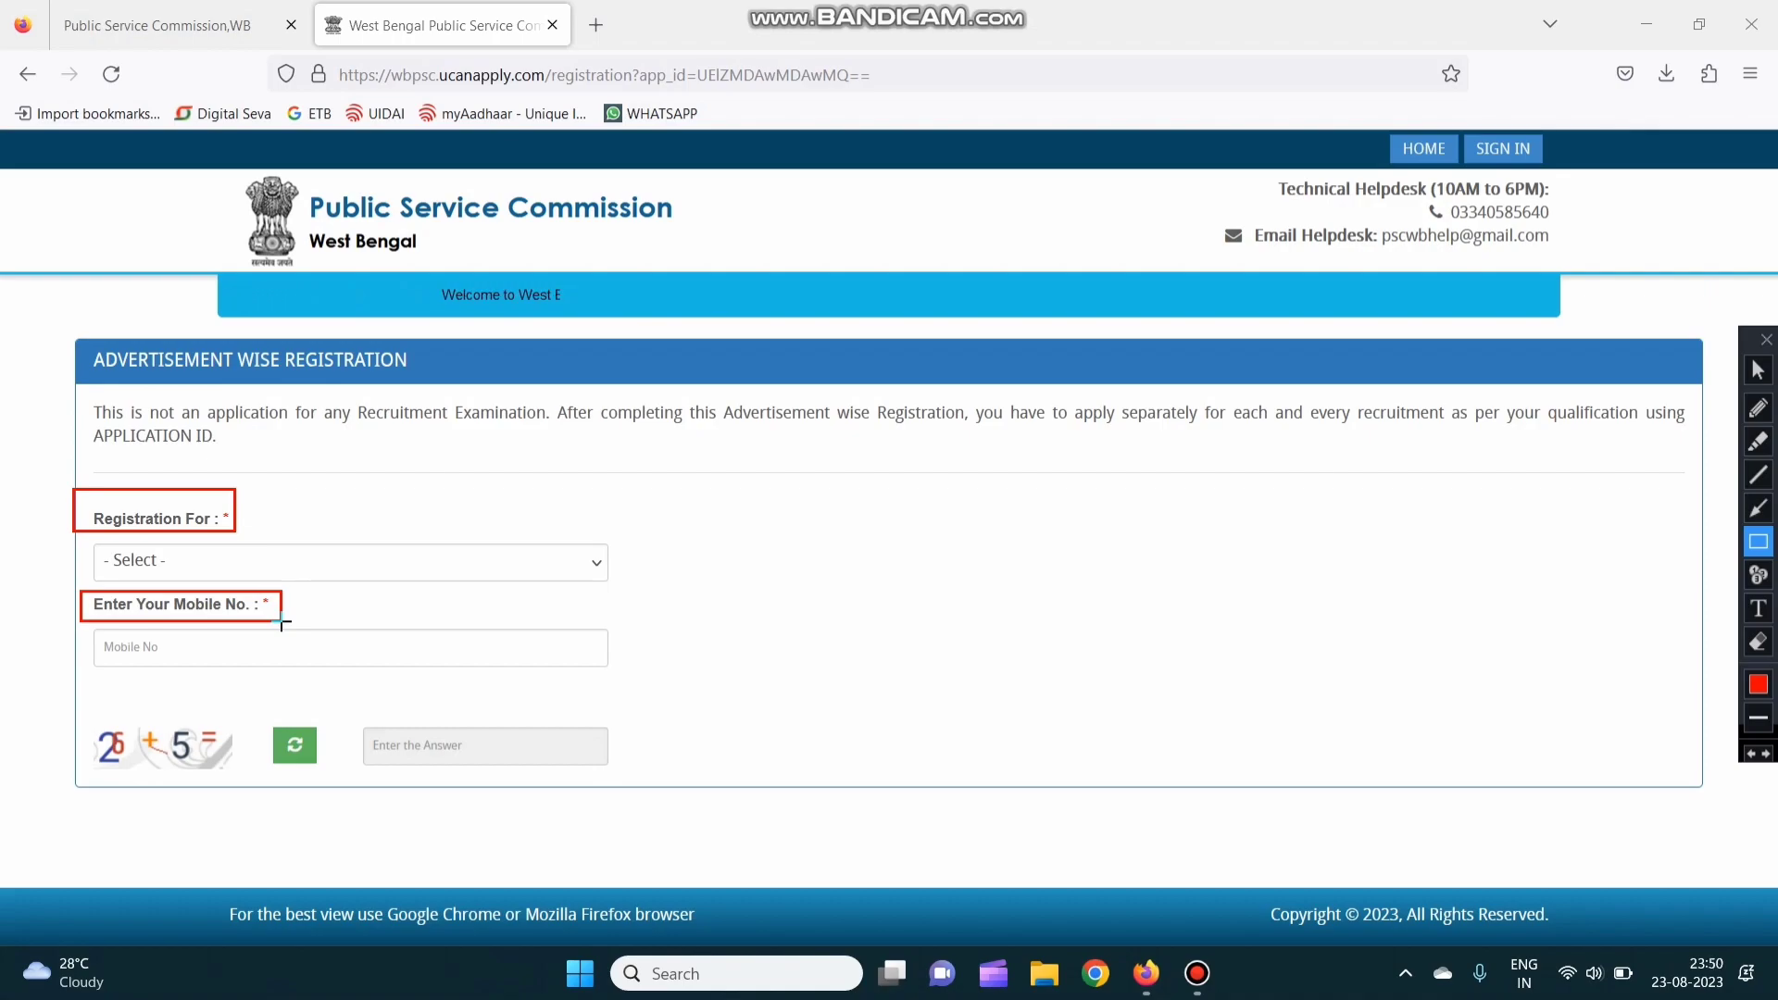
{"action": "key", "text": "Escape"}
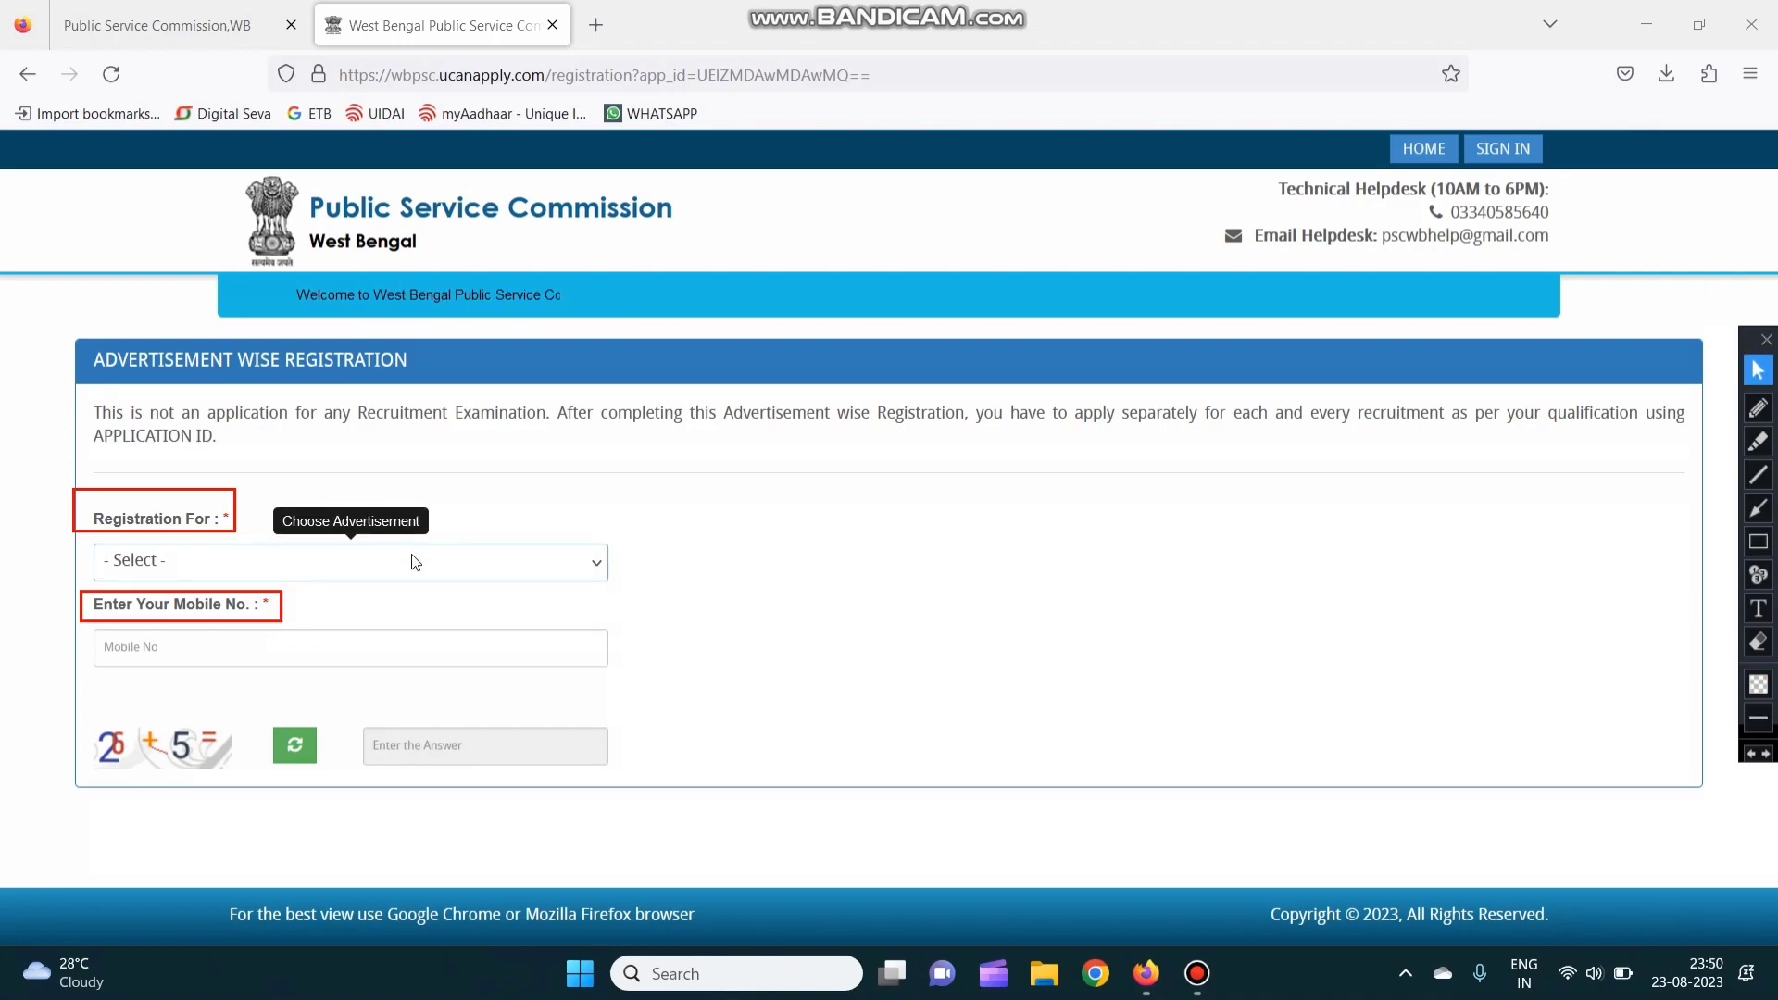
{"action": "left_click", "coordinate": [408, 569]}
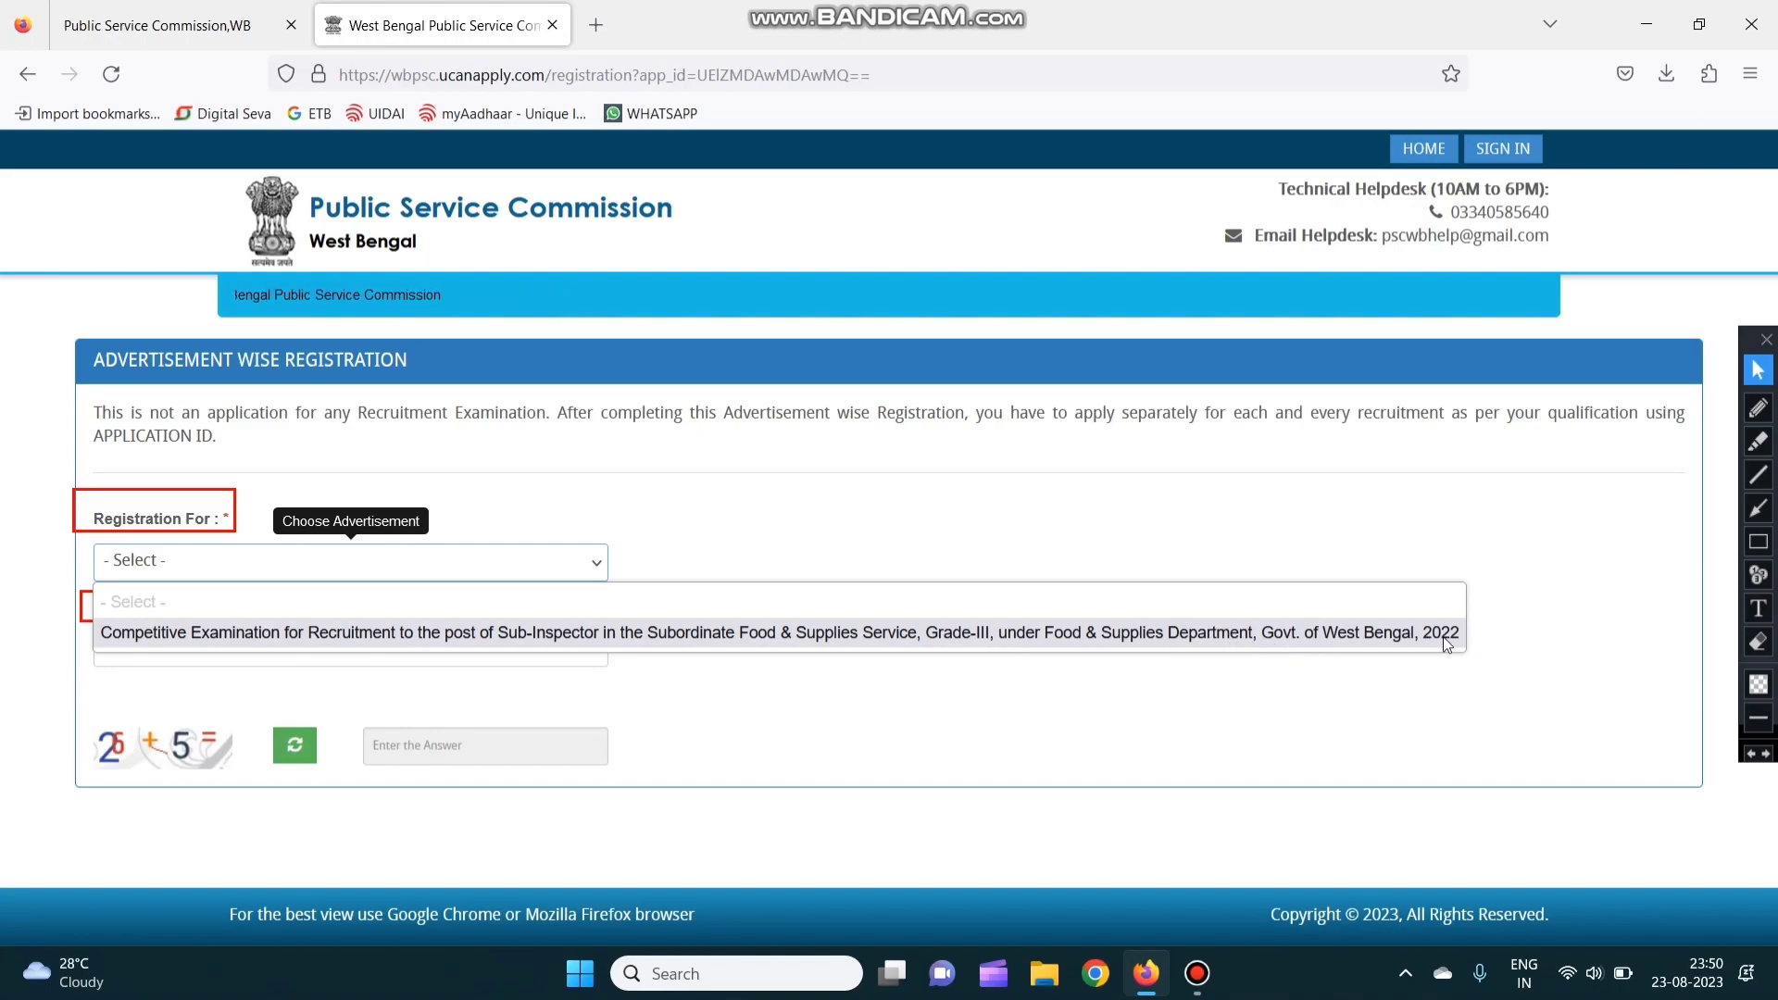
{"action": "left_click", "coordinate": [497, 637]}
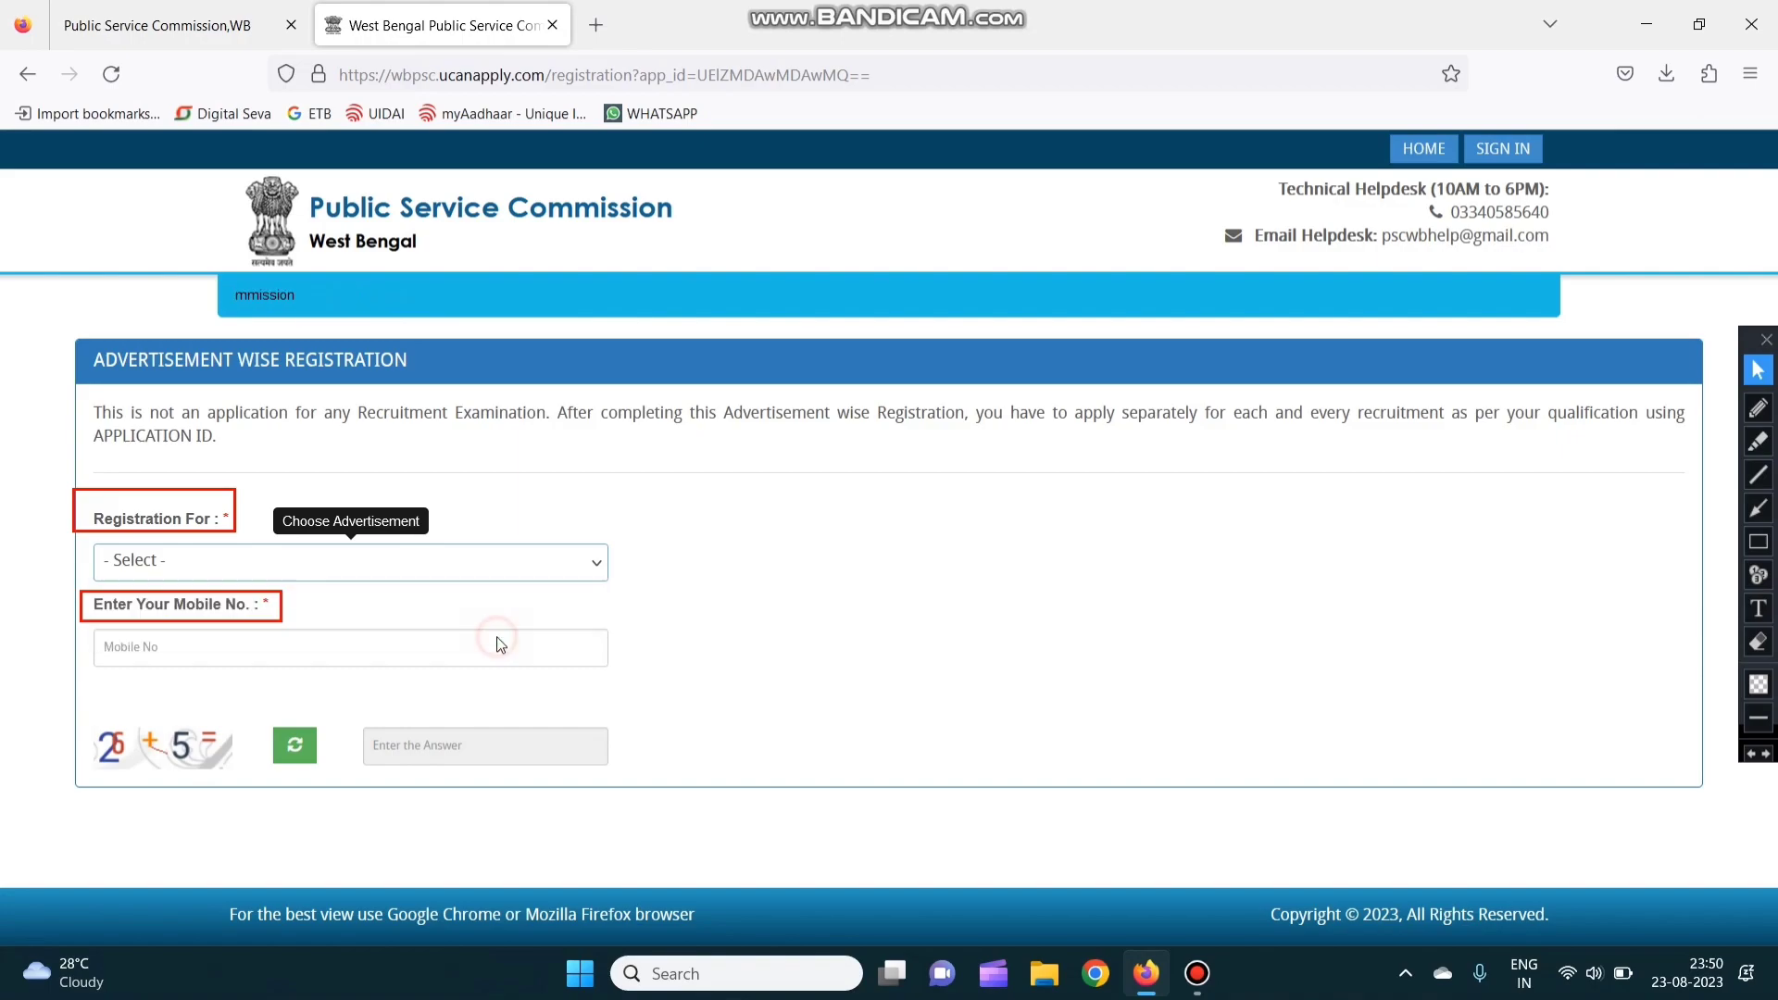
- Fill in the applicant's mobile number and the captcha sum answer
{"action": "left_click", "coordinate": [167, 652]}
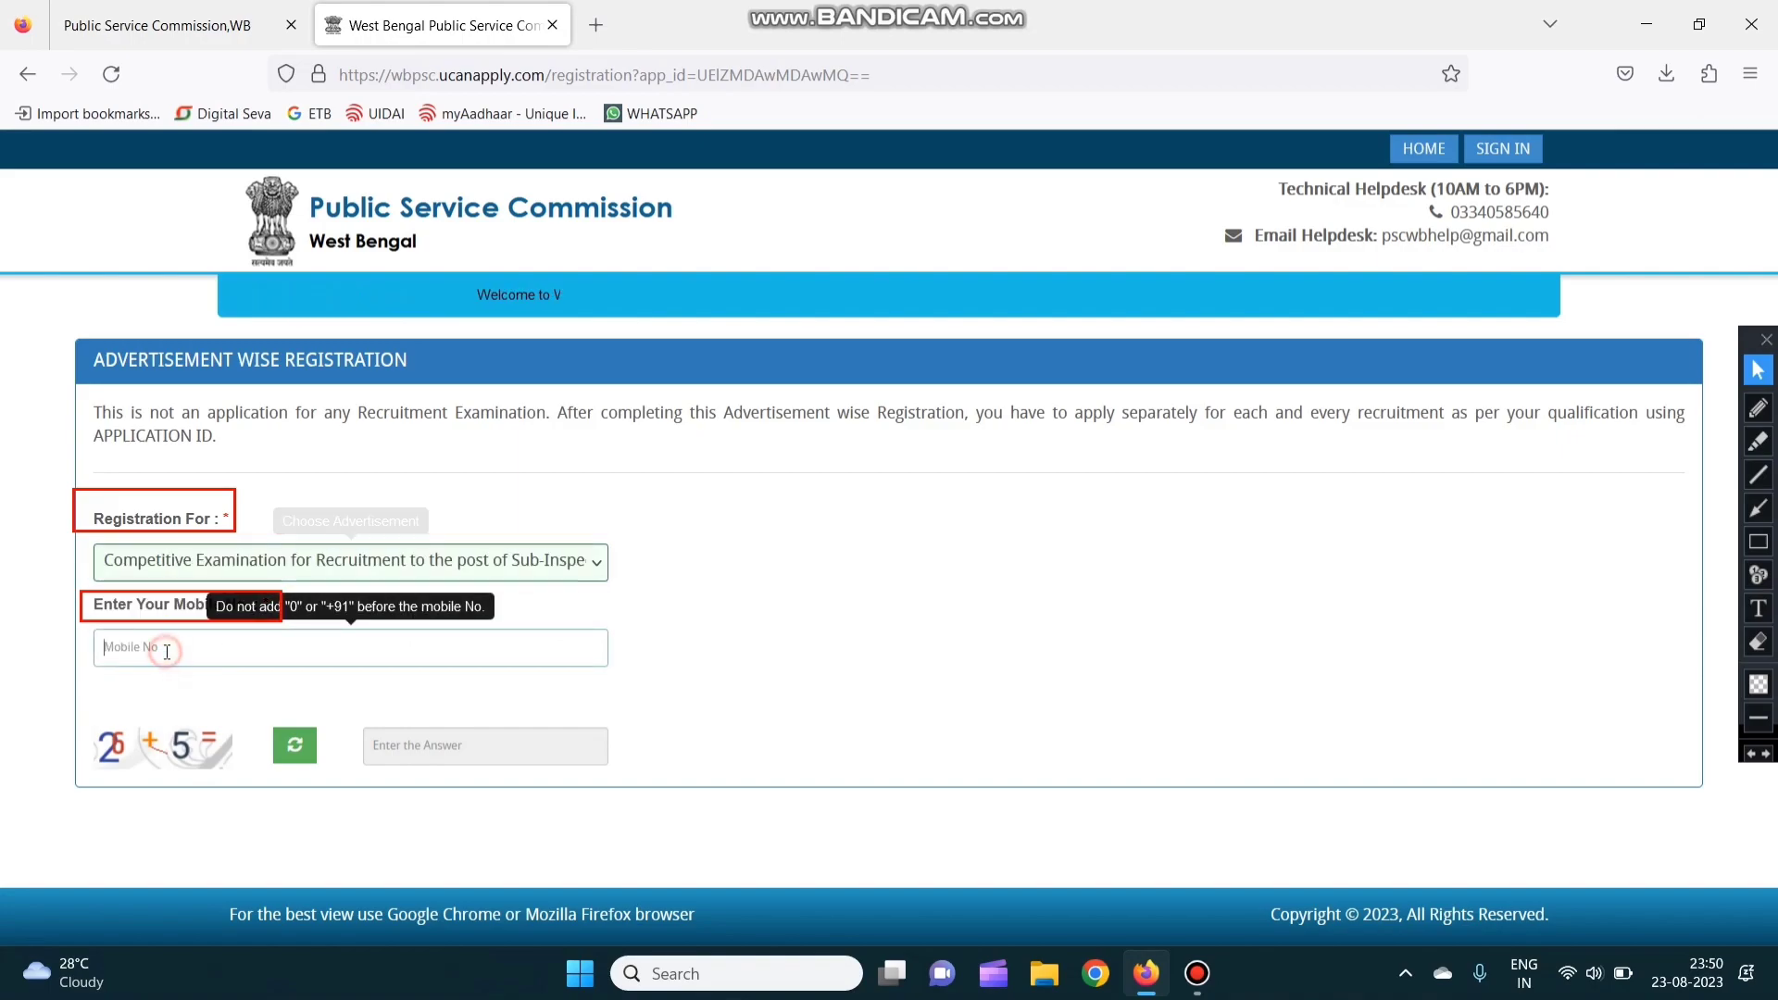
{"action": "type", "text": "97"}
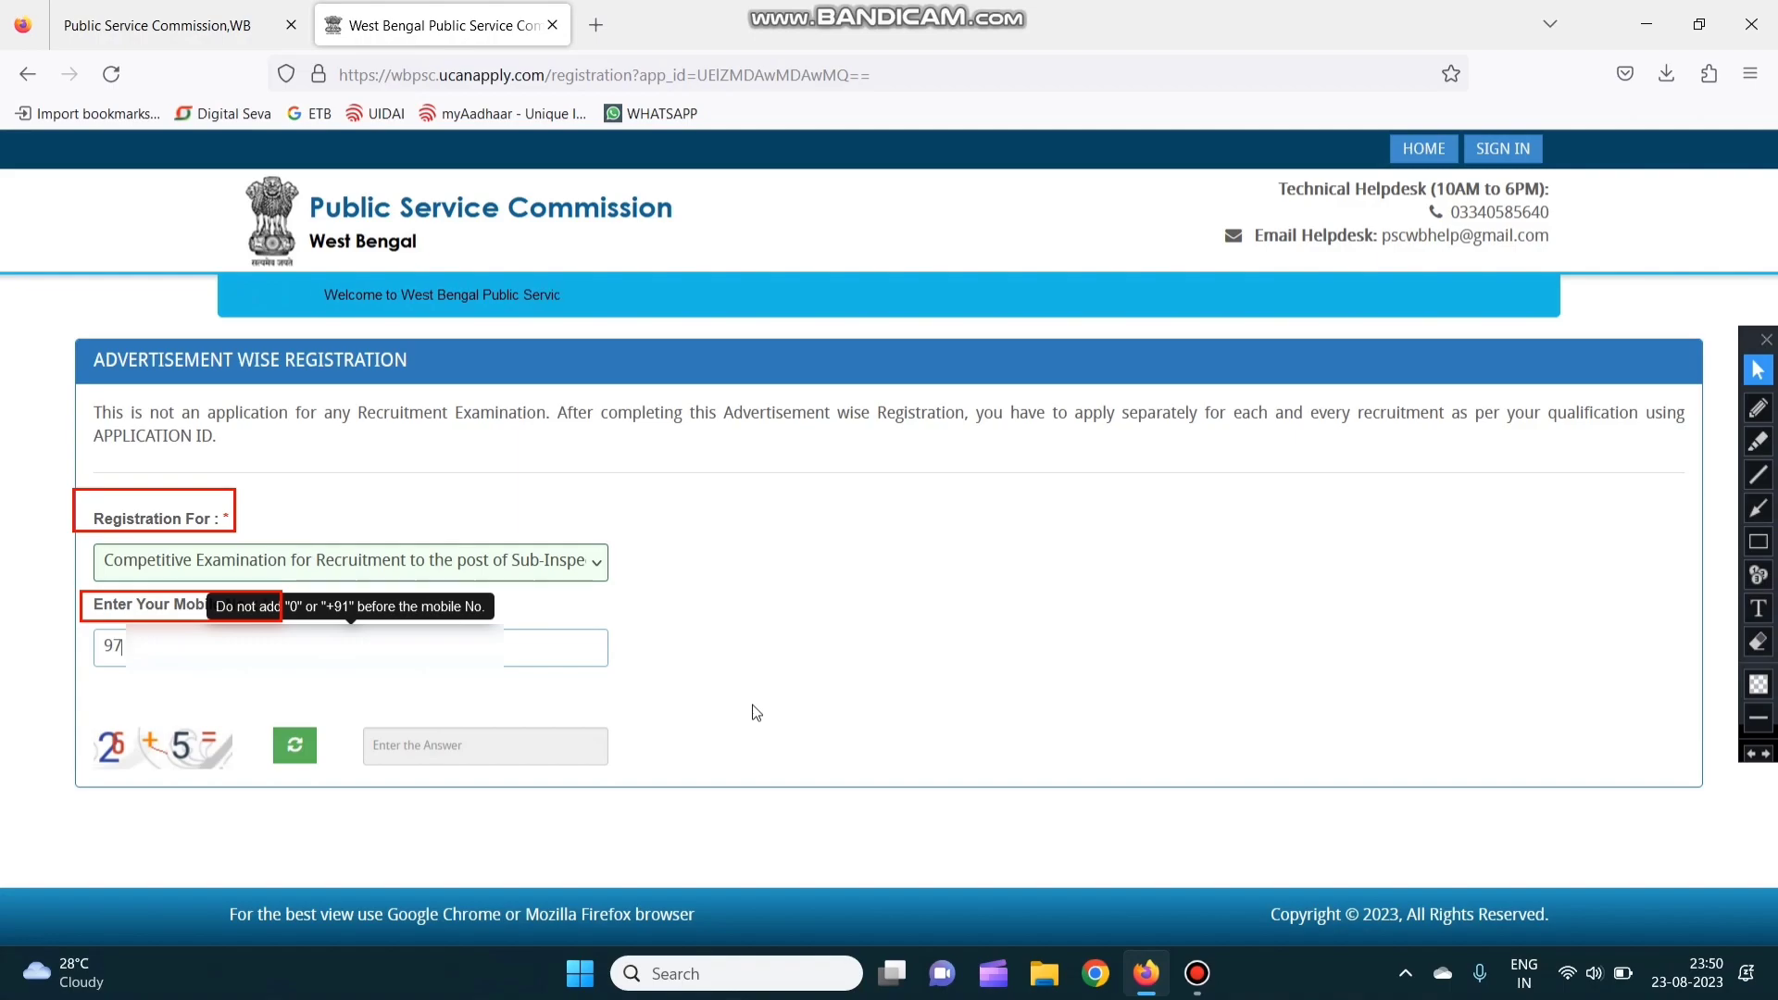
{"action": "type", "text": "345678"}
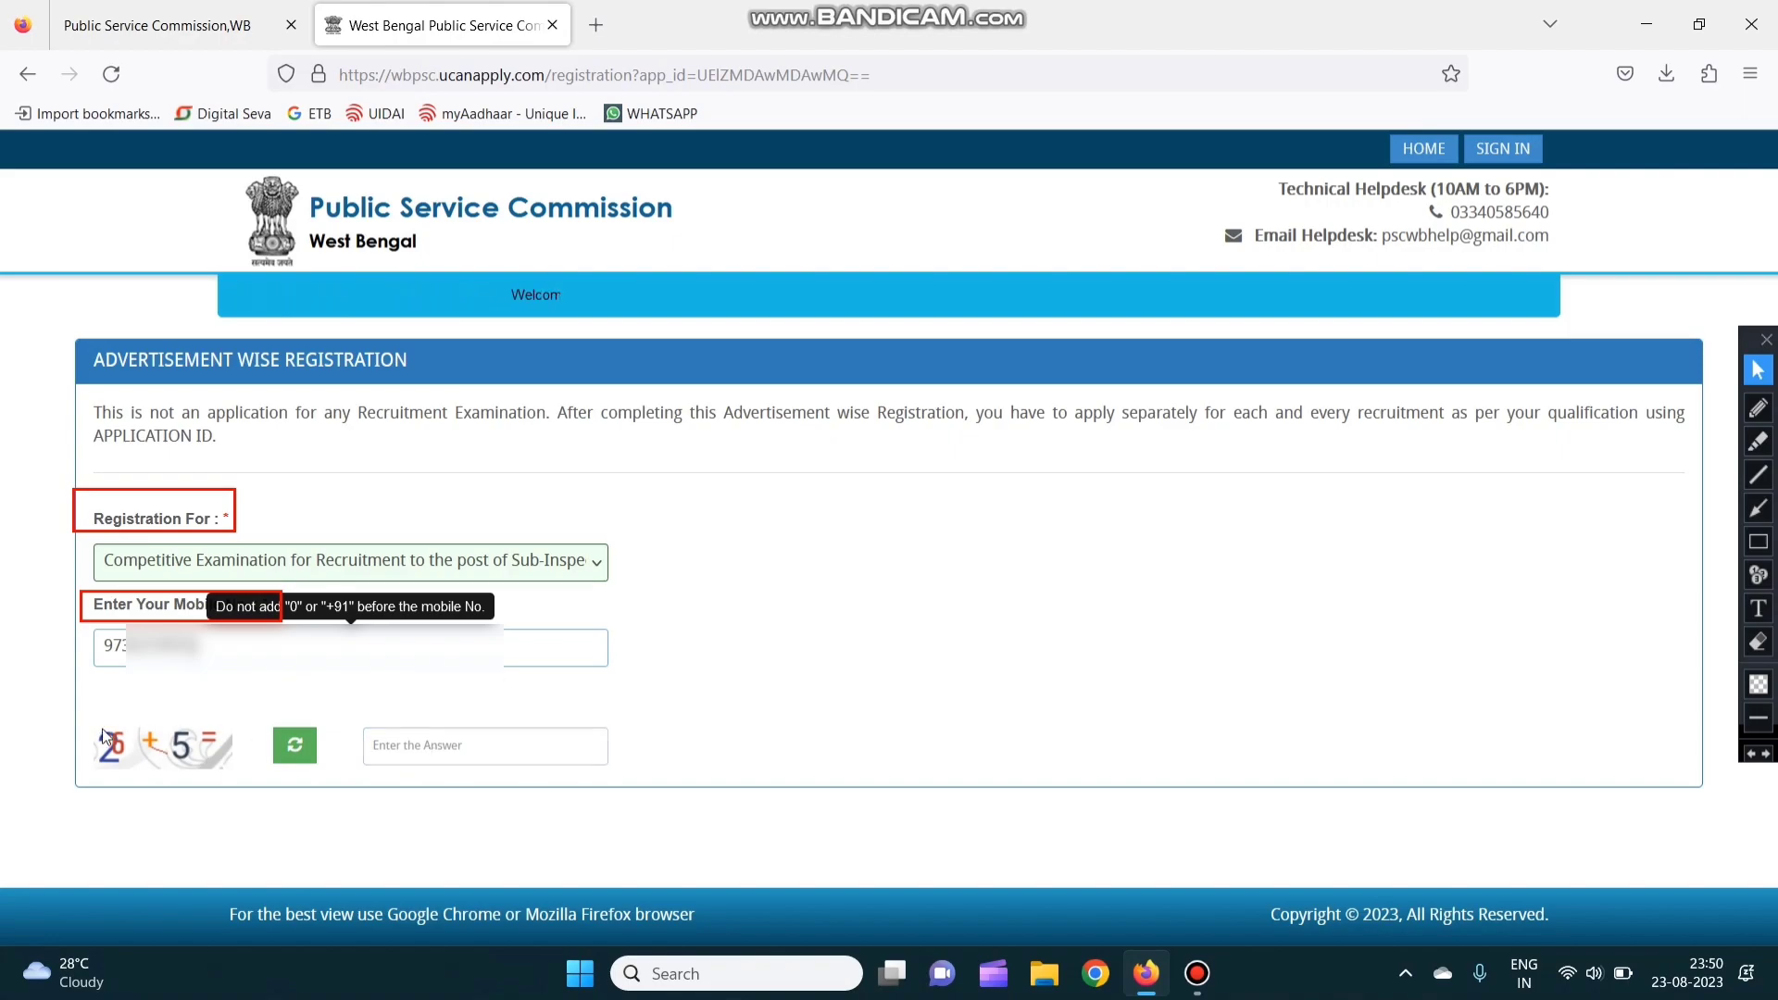
{"action": "left_click", "coordinate": [443, 746]}
{"action": "type", "text": "31"}
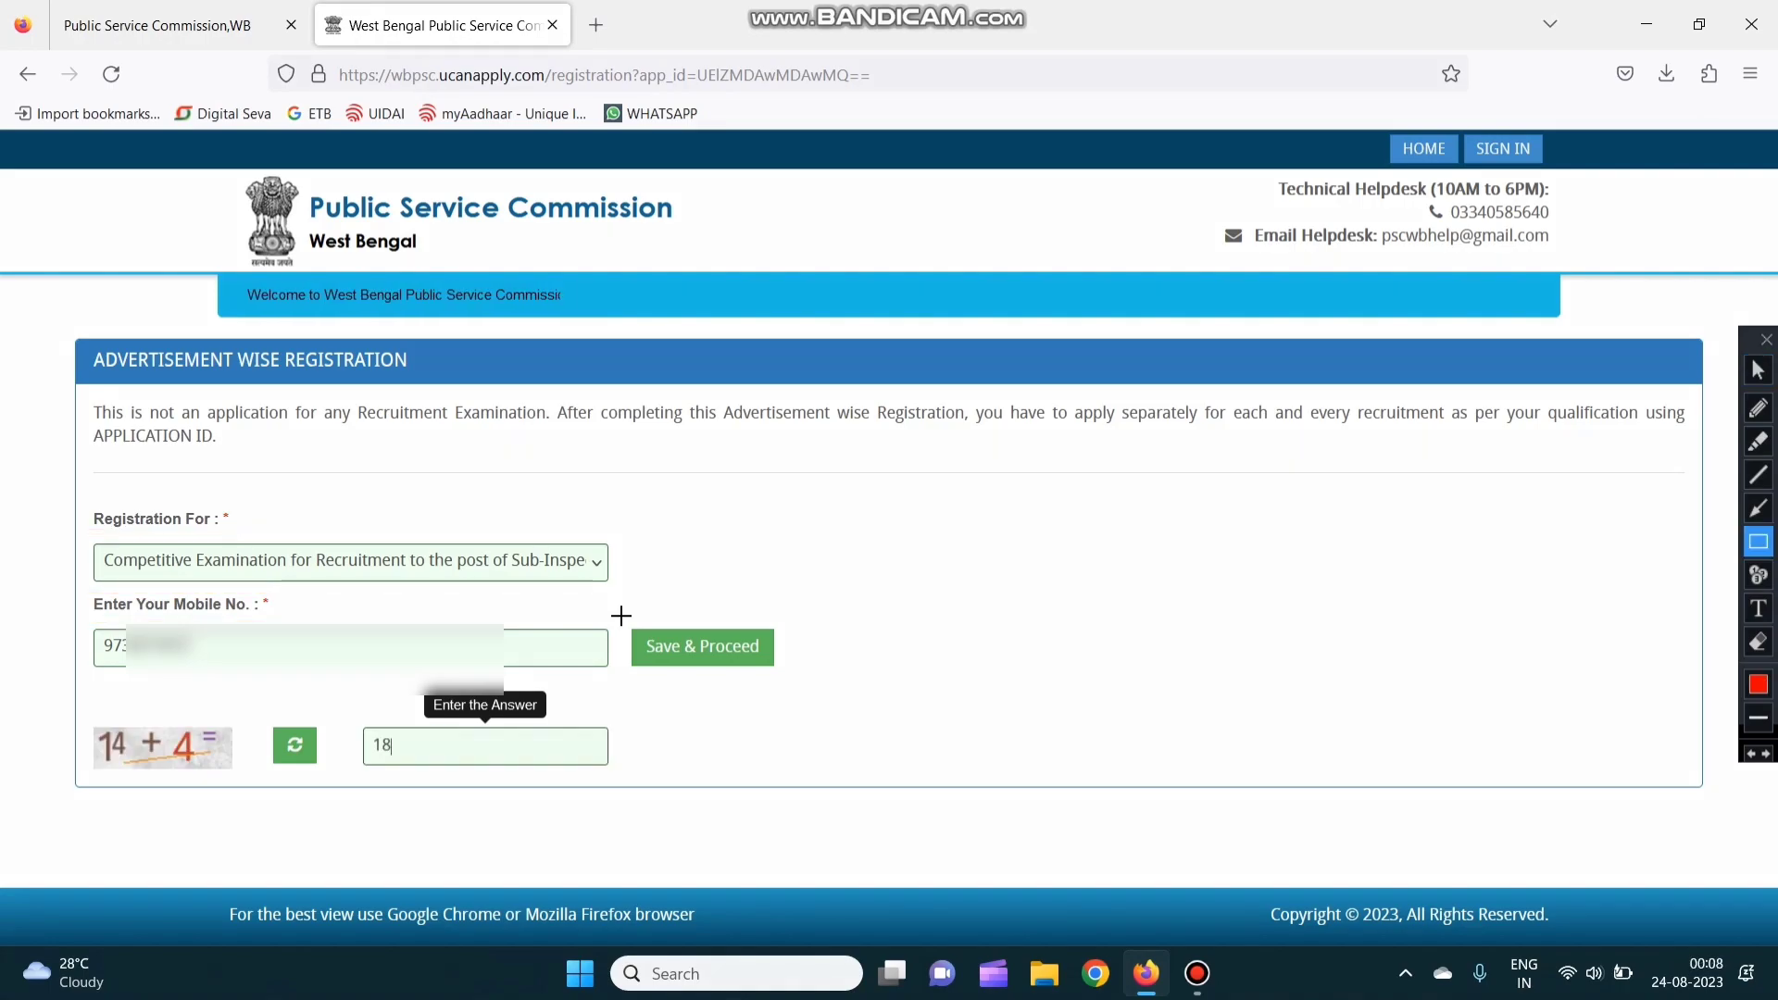
{"action": "mouse_move", "coordinate": [622, 616]}
{"action": "left_mouse_down"}
{"action": "mouse_move", "coordinate": [641, 674]}
{"action": "mouse_move", "coordinate": [794, 684]}
{"action": "left_mouse_up"}
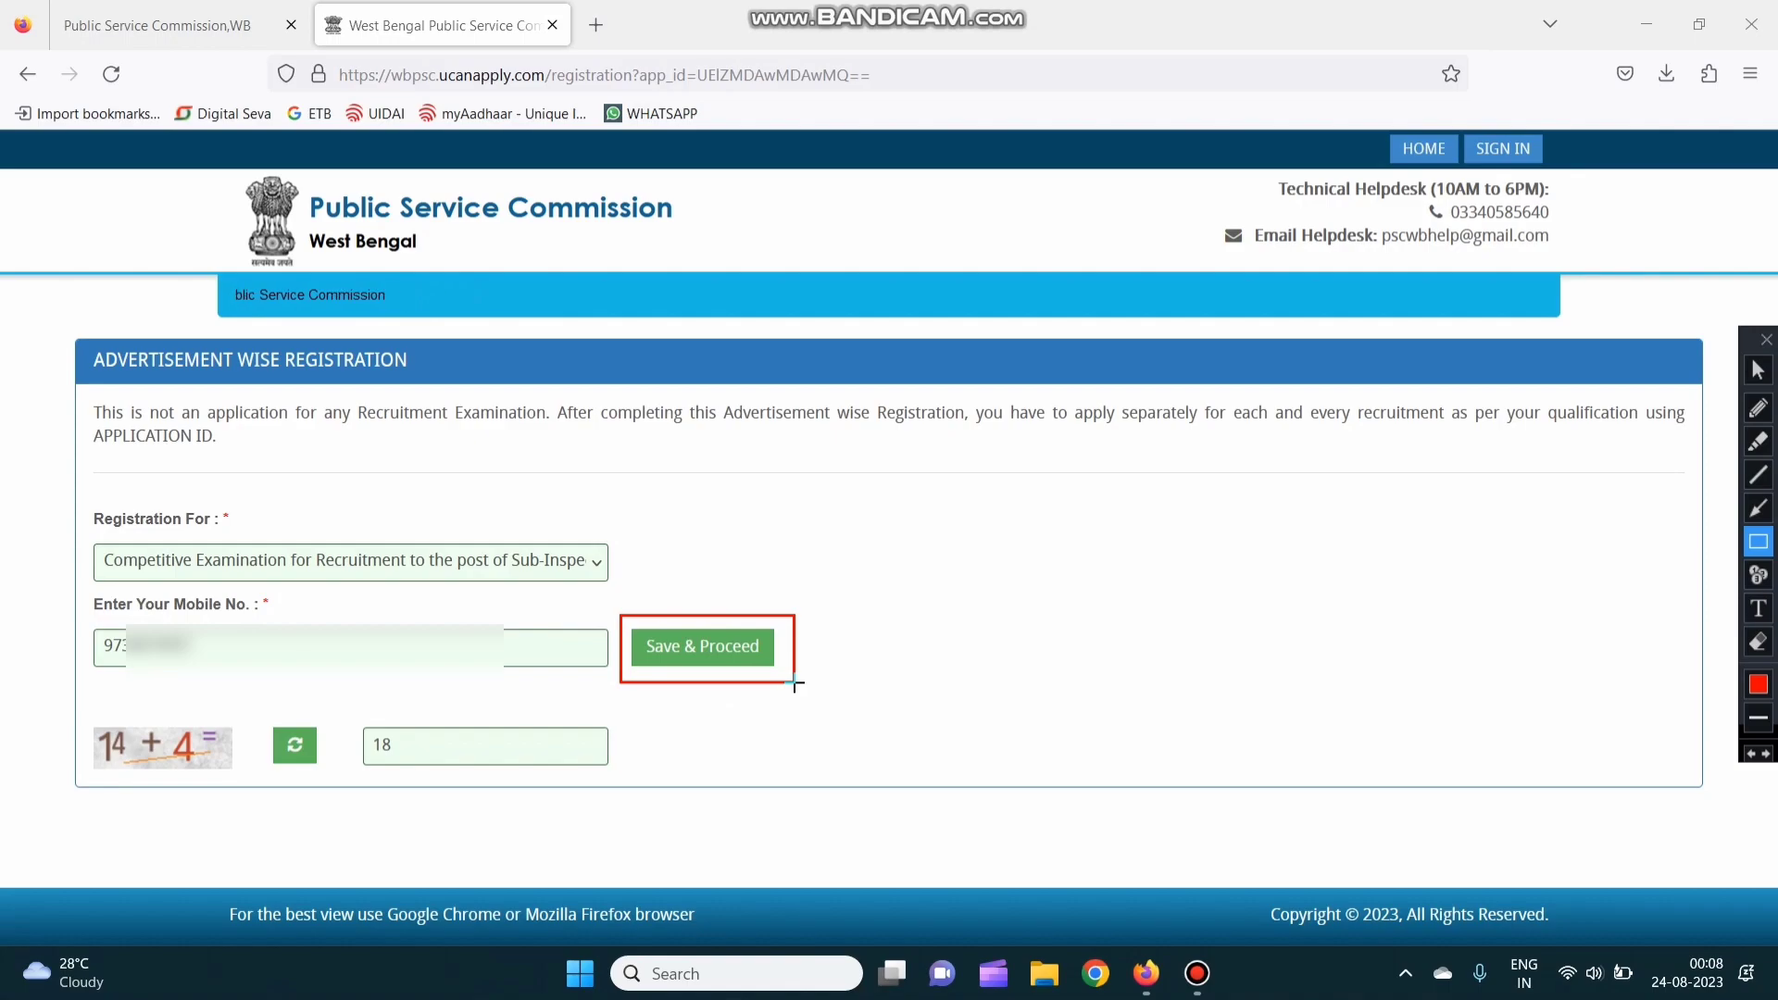
{"action": "key", "text": "Escape"}
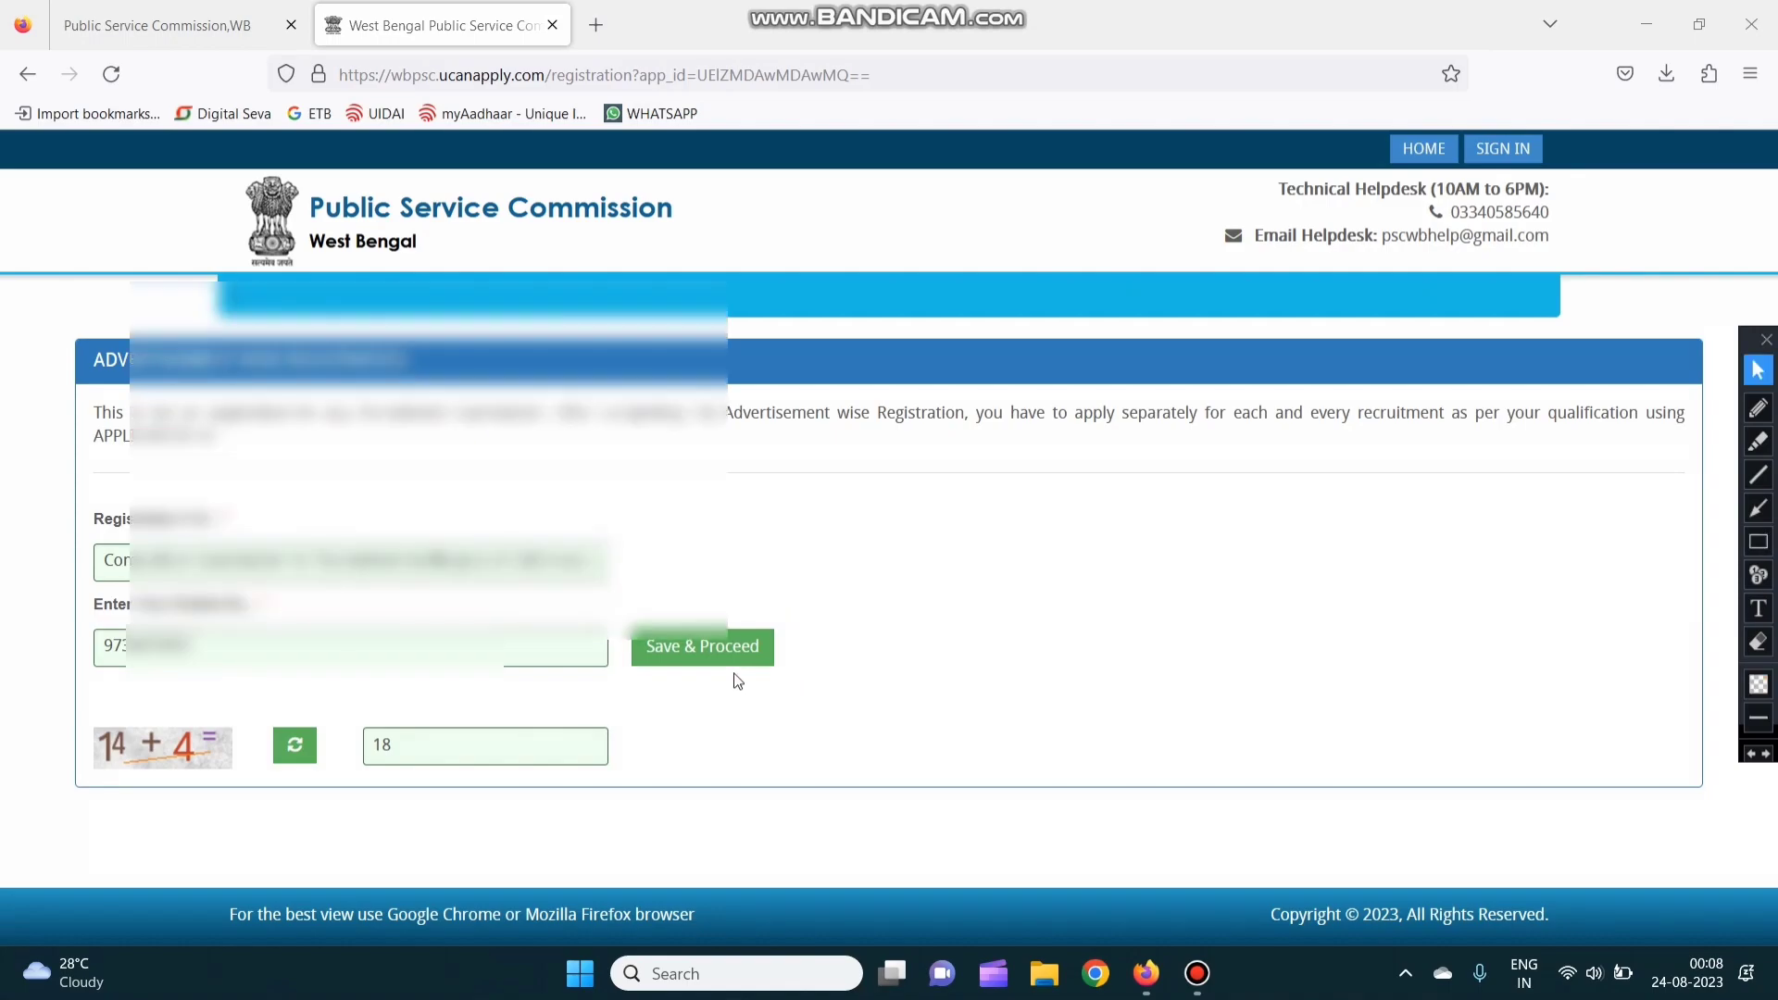
{"action": "left_click", "coordinate": [728, 660]}
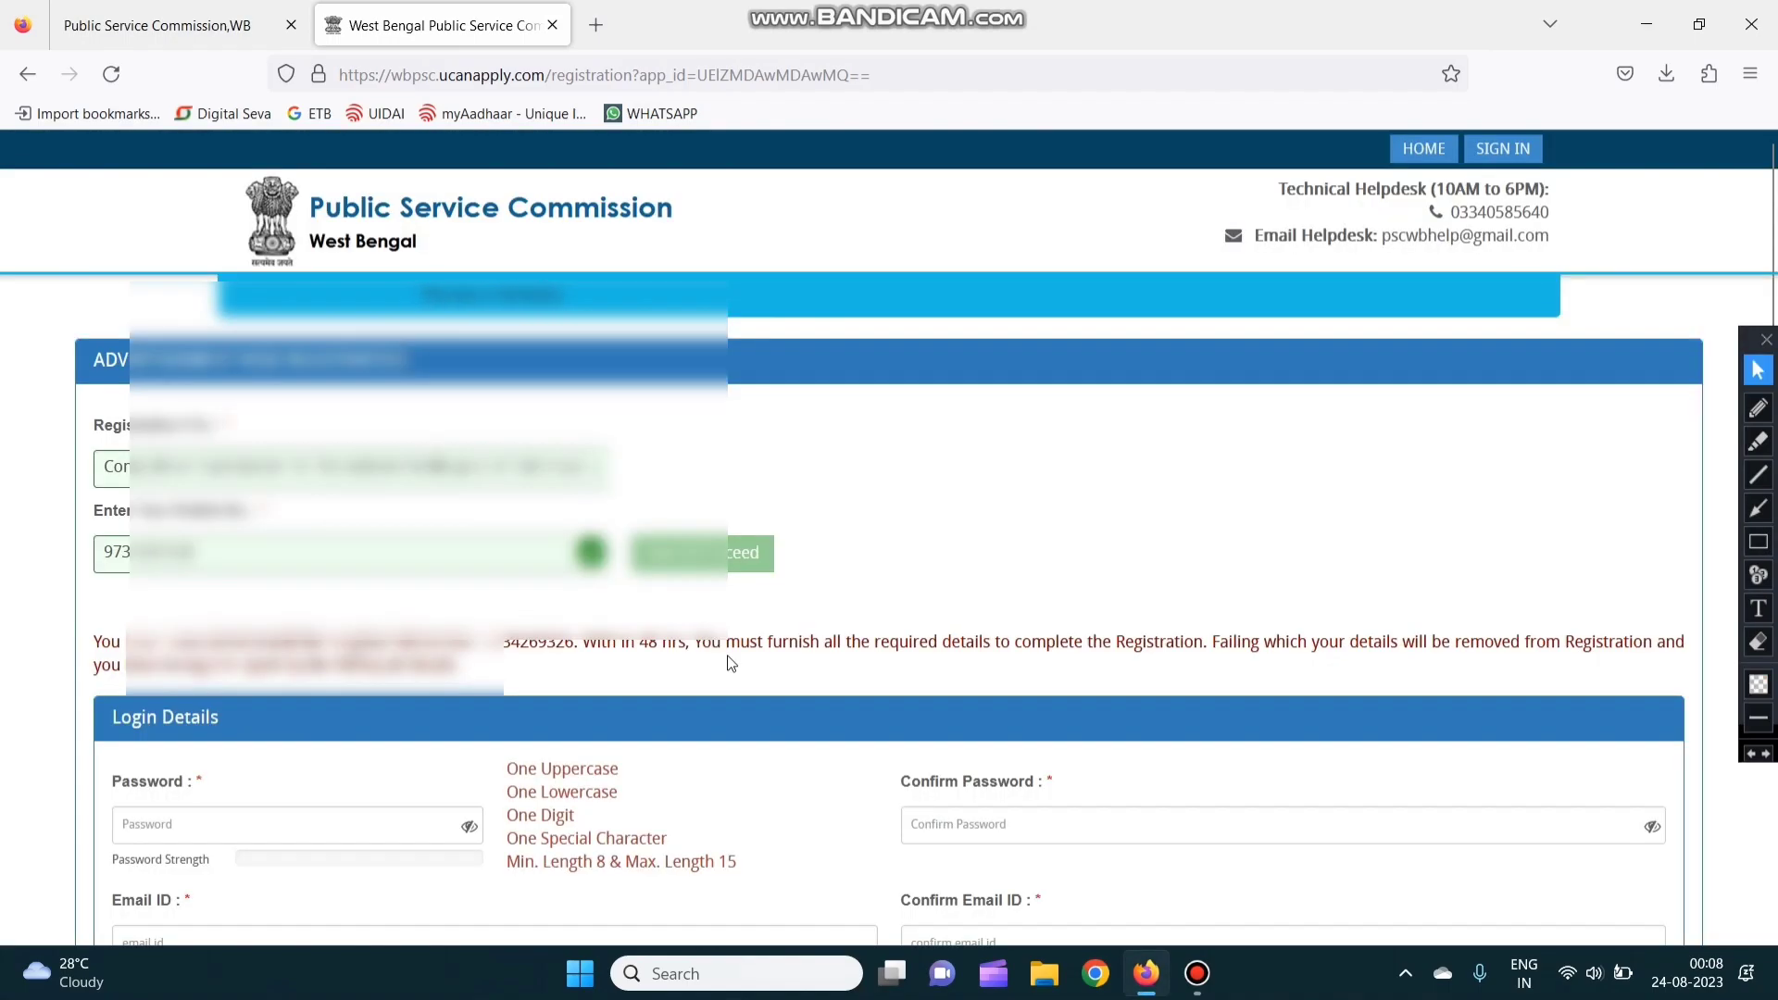
{"action": "scroll", "coordinate": [731, 663], "scroll_direction": "down", "scroll_amount": 3}
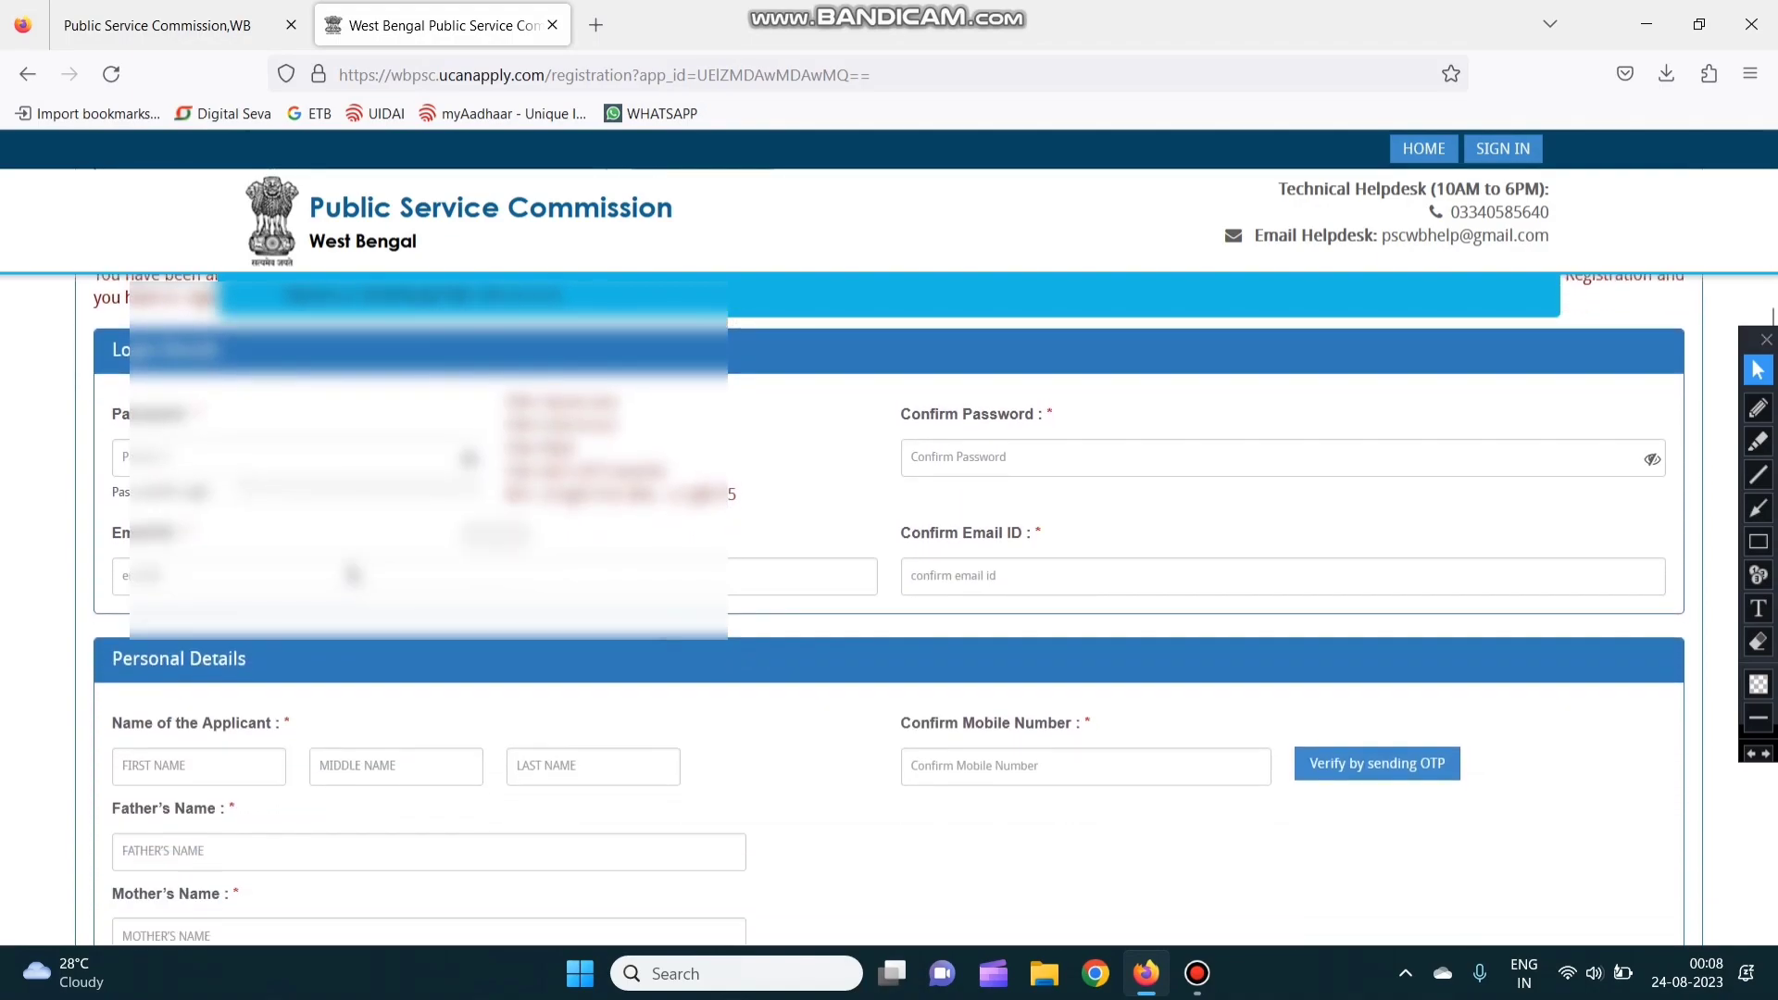
{"action": "key", "text": "ctrl+shift+r"}
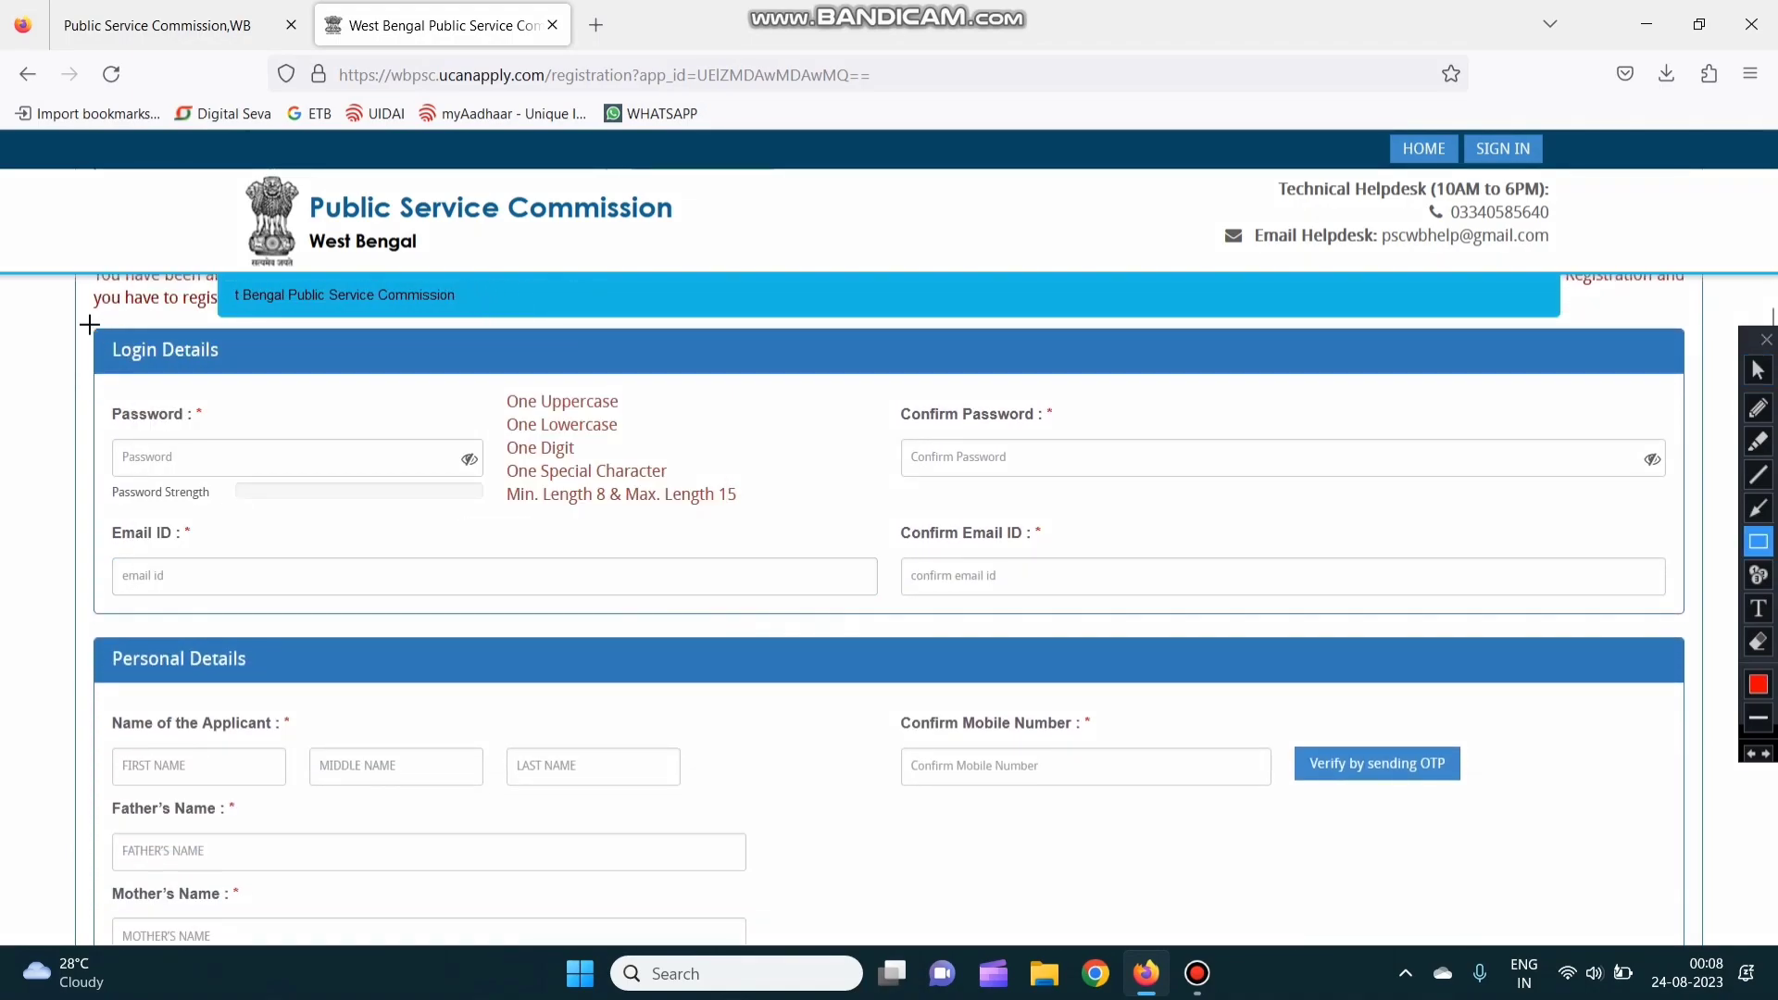
{"action": "left_click_drag", "start_coordinate": [89, 325], "coordinate": [260, 371]}
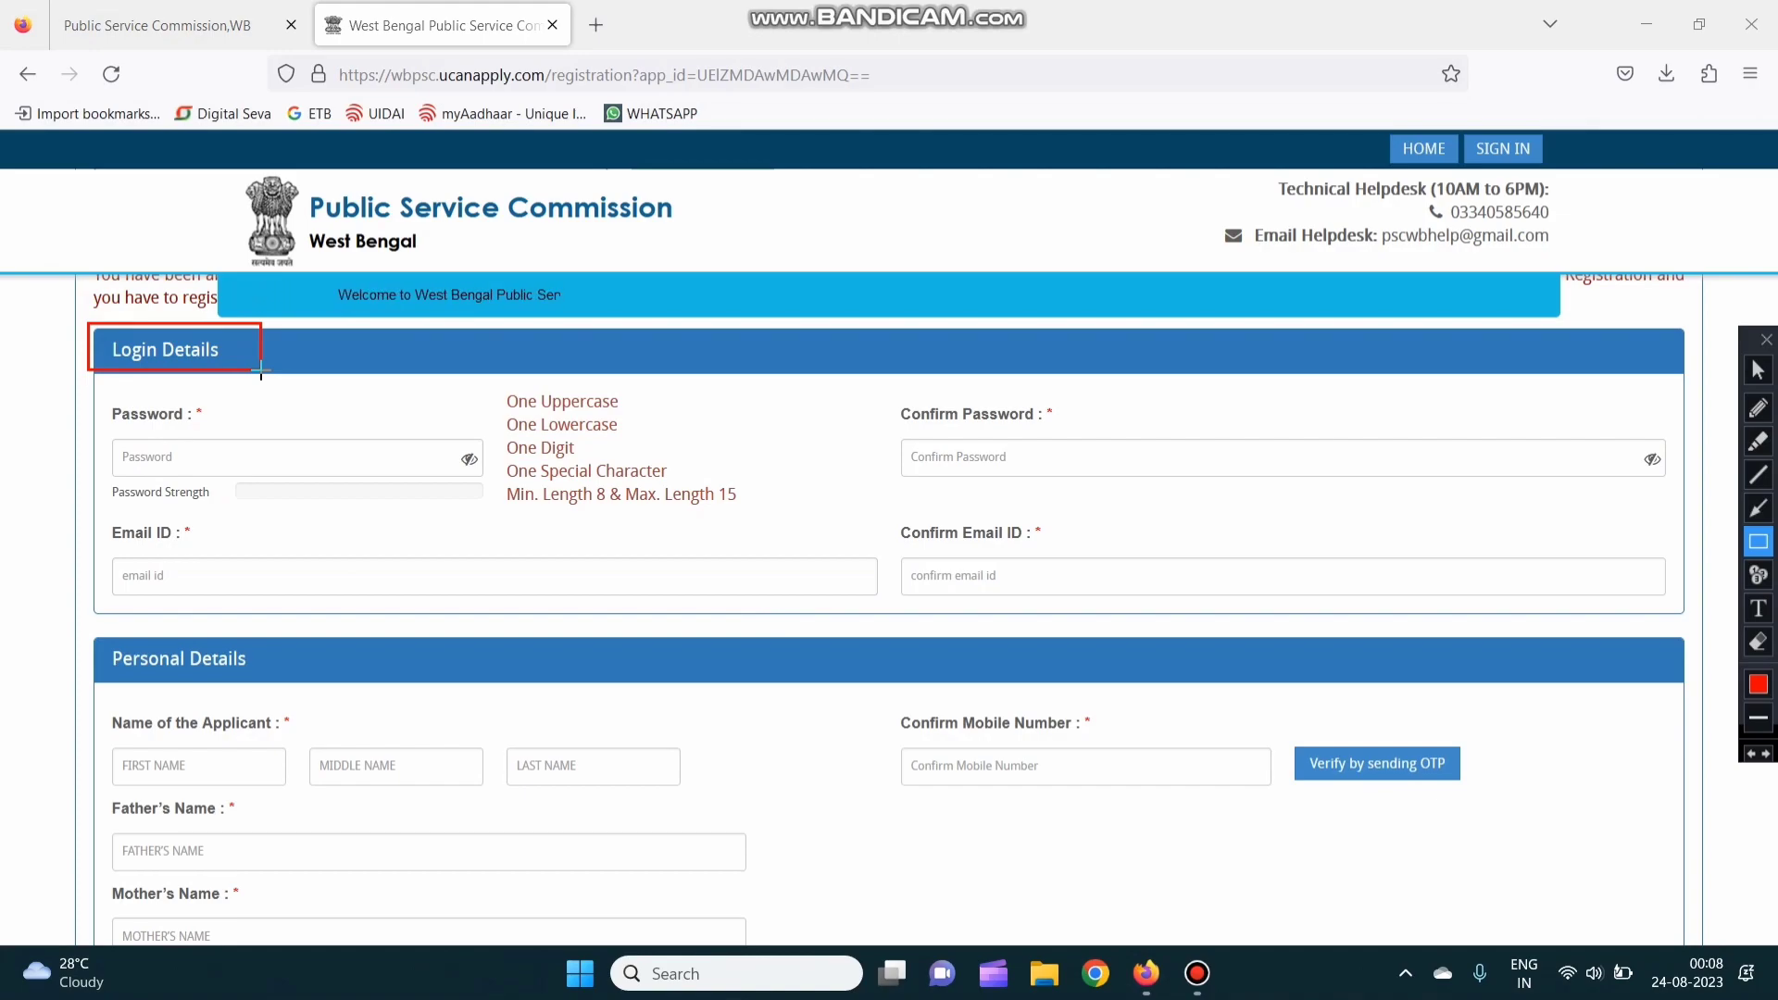
{"action": "left_click_drag", "start_coordinate": [92, 383], "coordinate": [224, 433]}
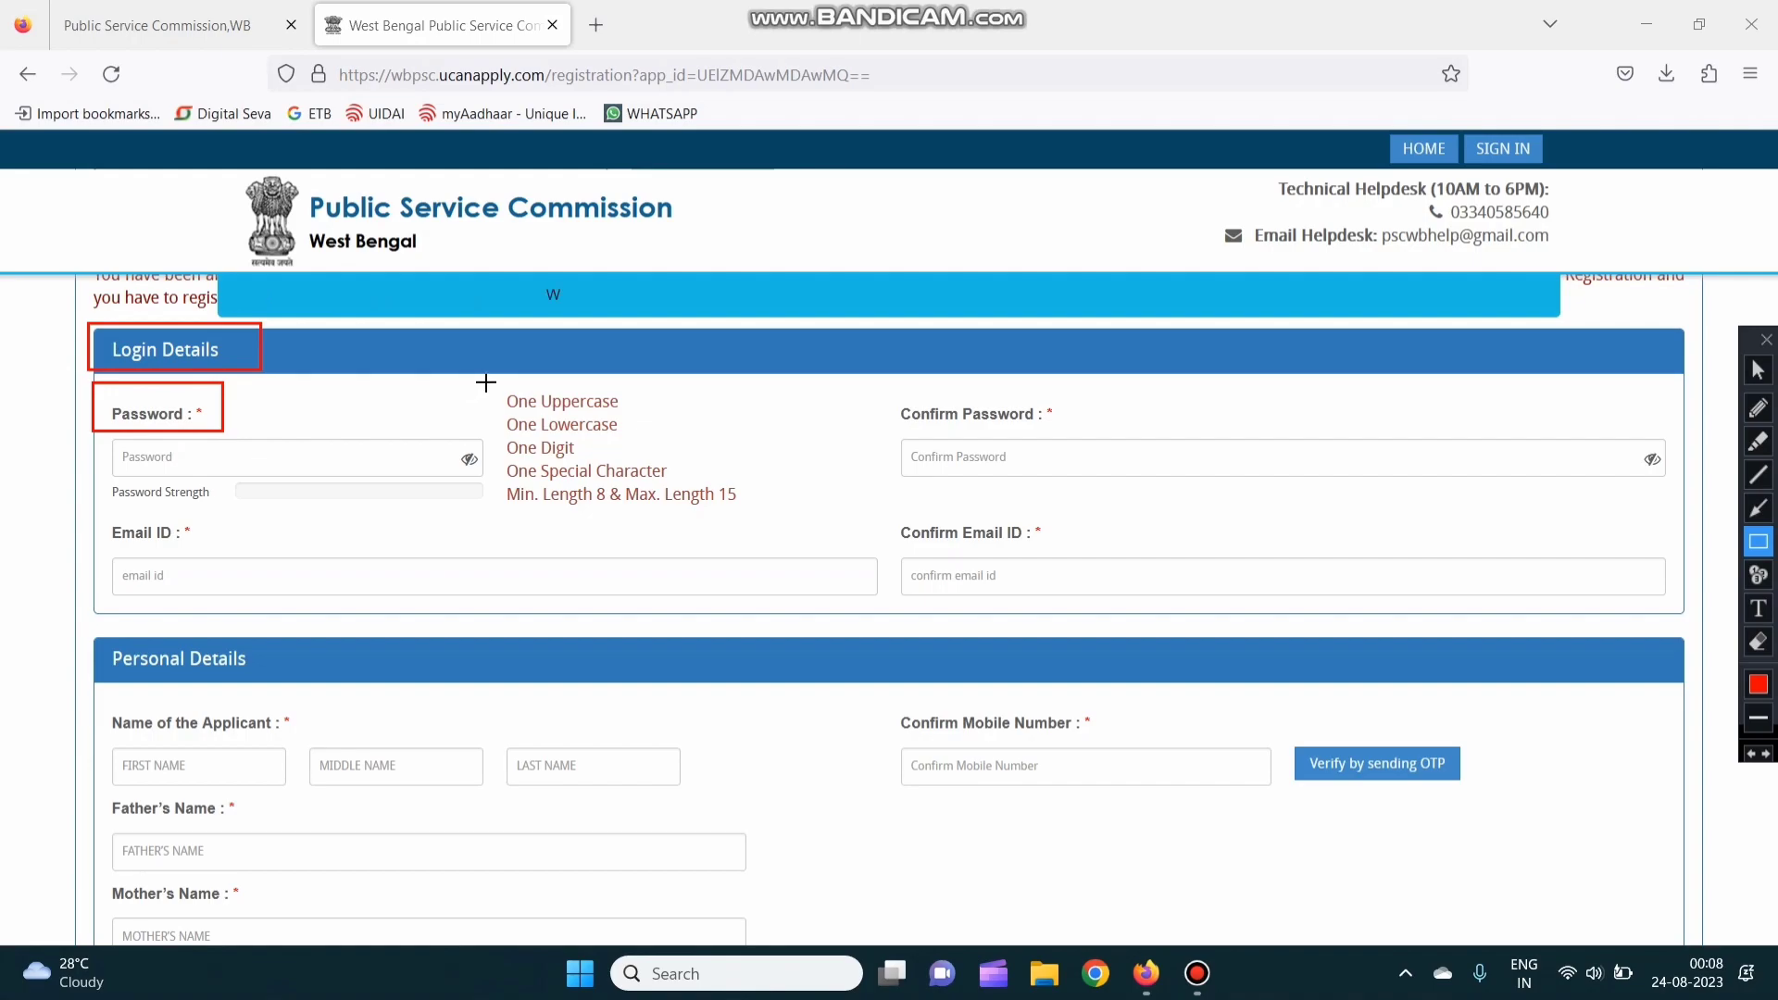
{"action": "left_click_drag", "start_coordinate": [485, 383], "coordinate": [652, 419]}
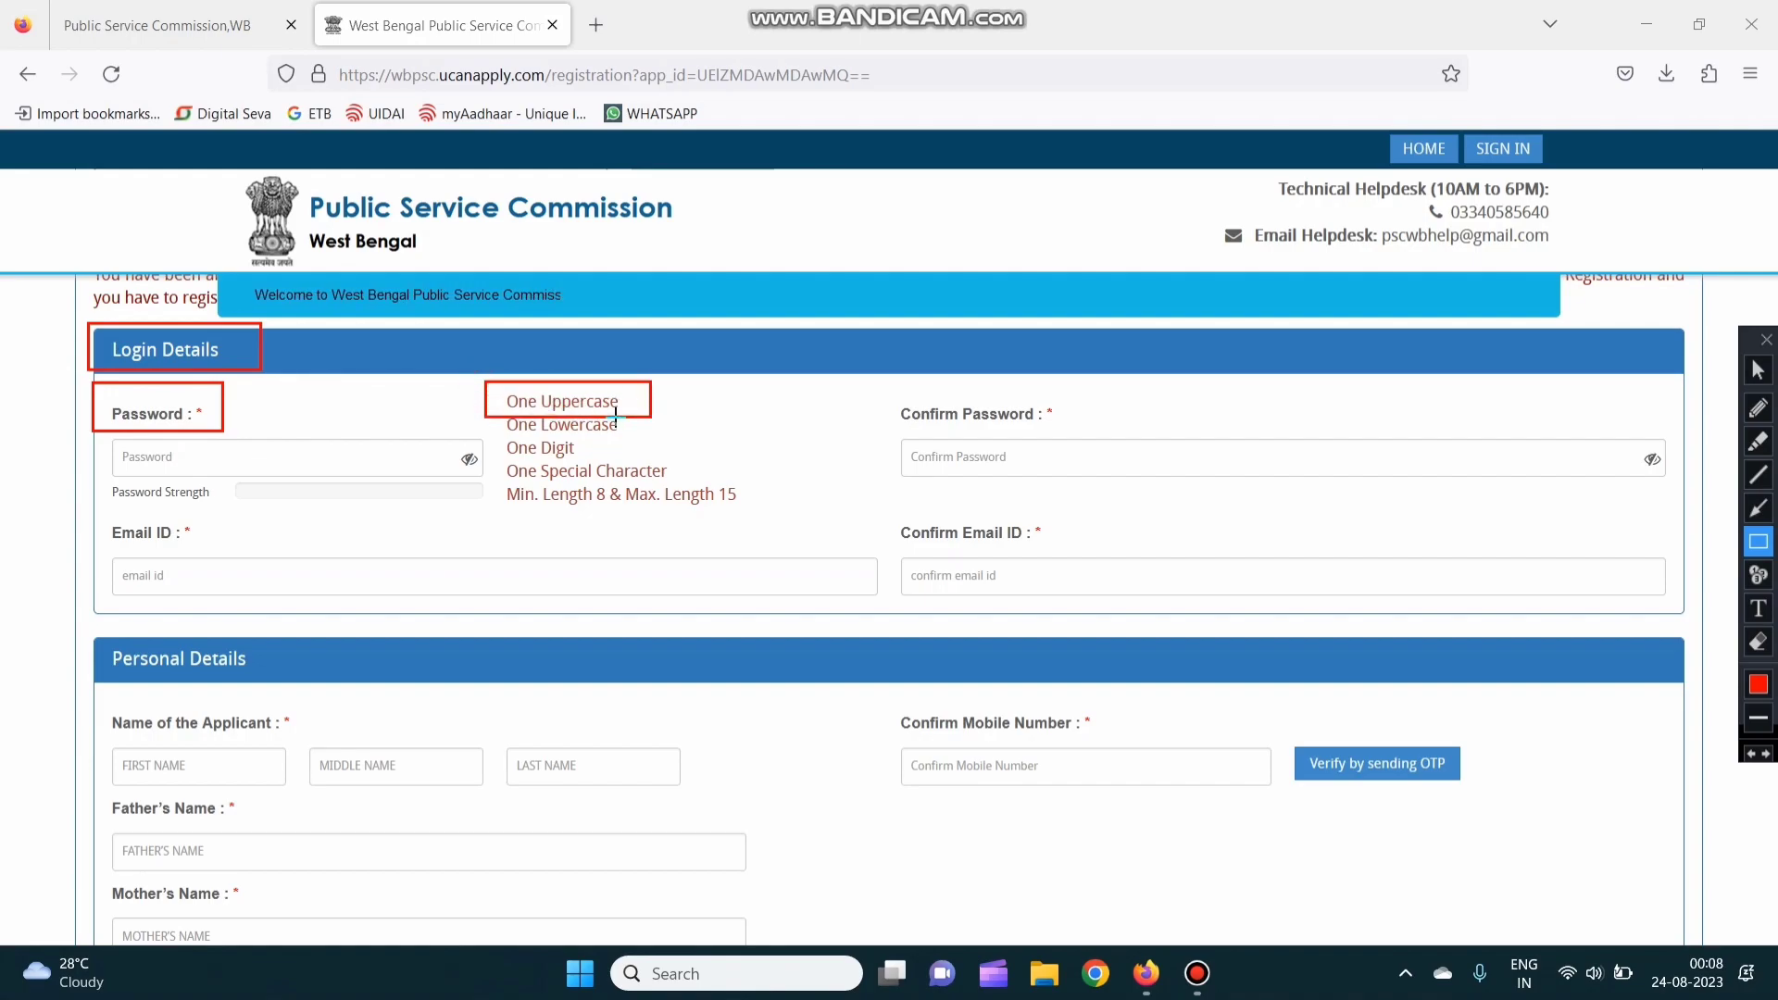
{"action": "left_click_drag", "start_coordinate": [488, 409], "coordinate": [635, 435]}
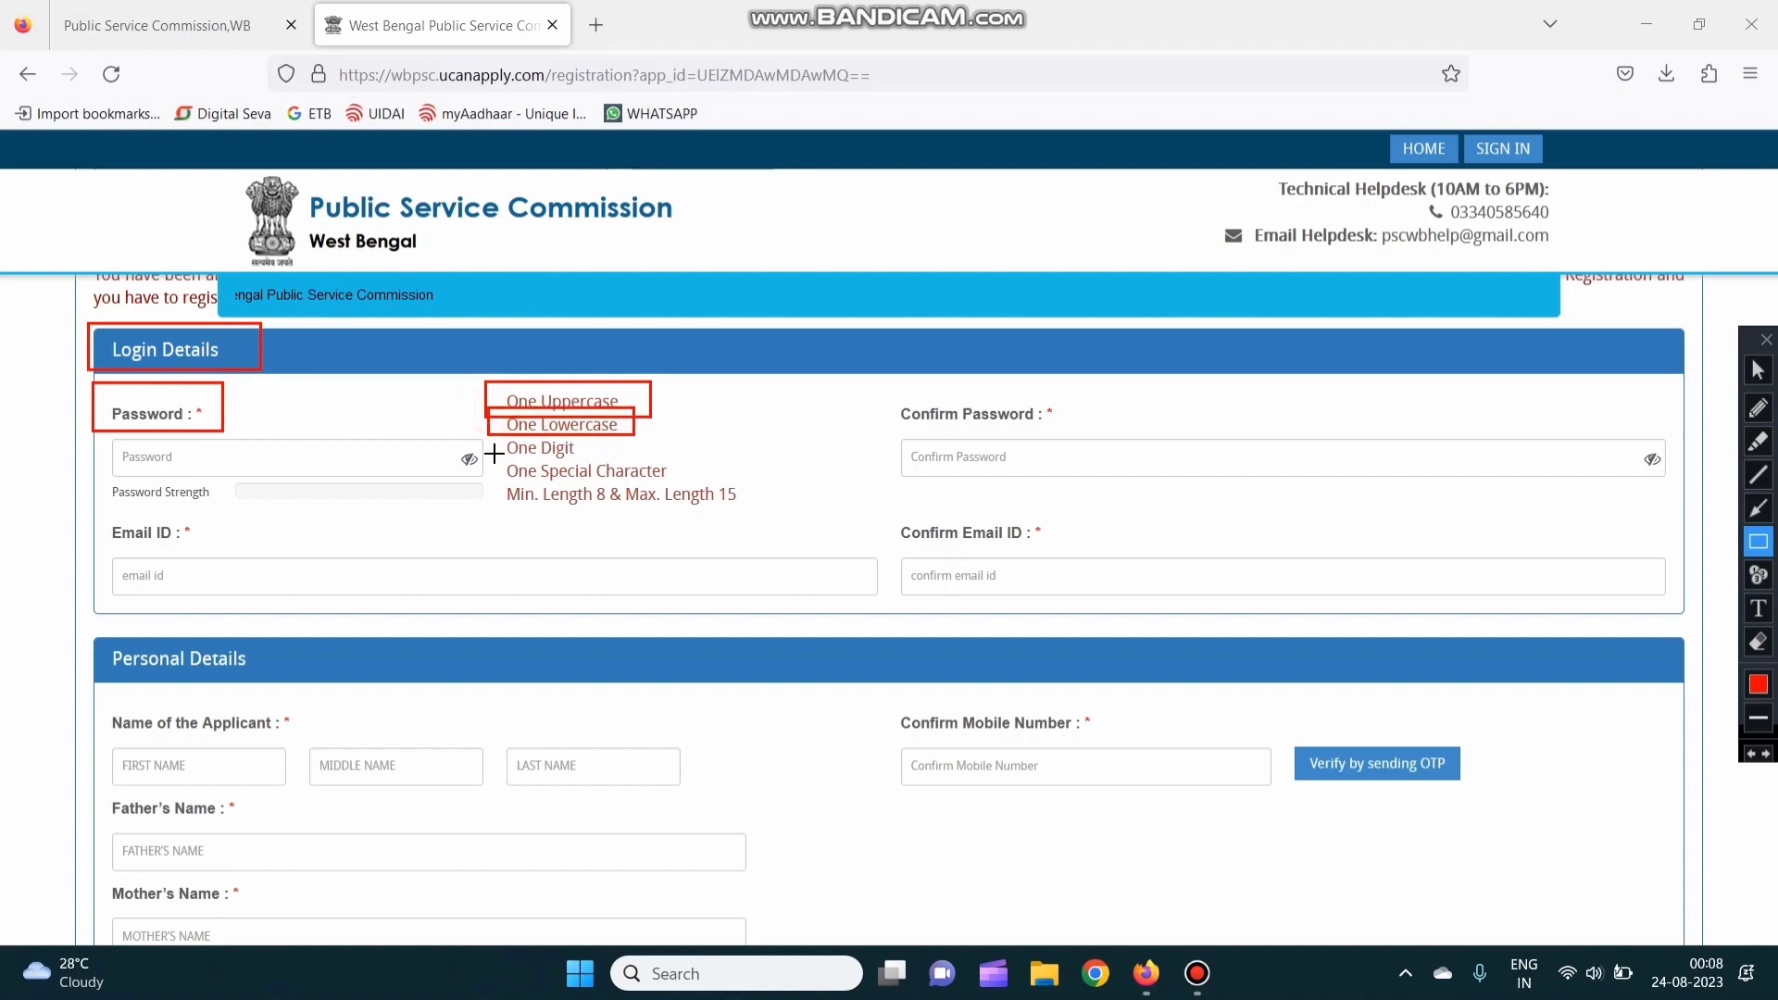
{"action": "left_click_drag", "start_coordinate": [497, 436], "coordinate": [677, 480]}
{"action": "left_click_drag", "start_coordinate": [484, 482], "coordinate": [753, 512]}
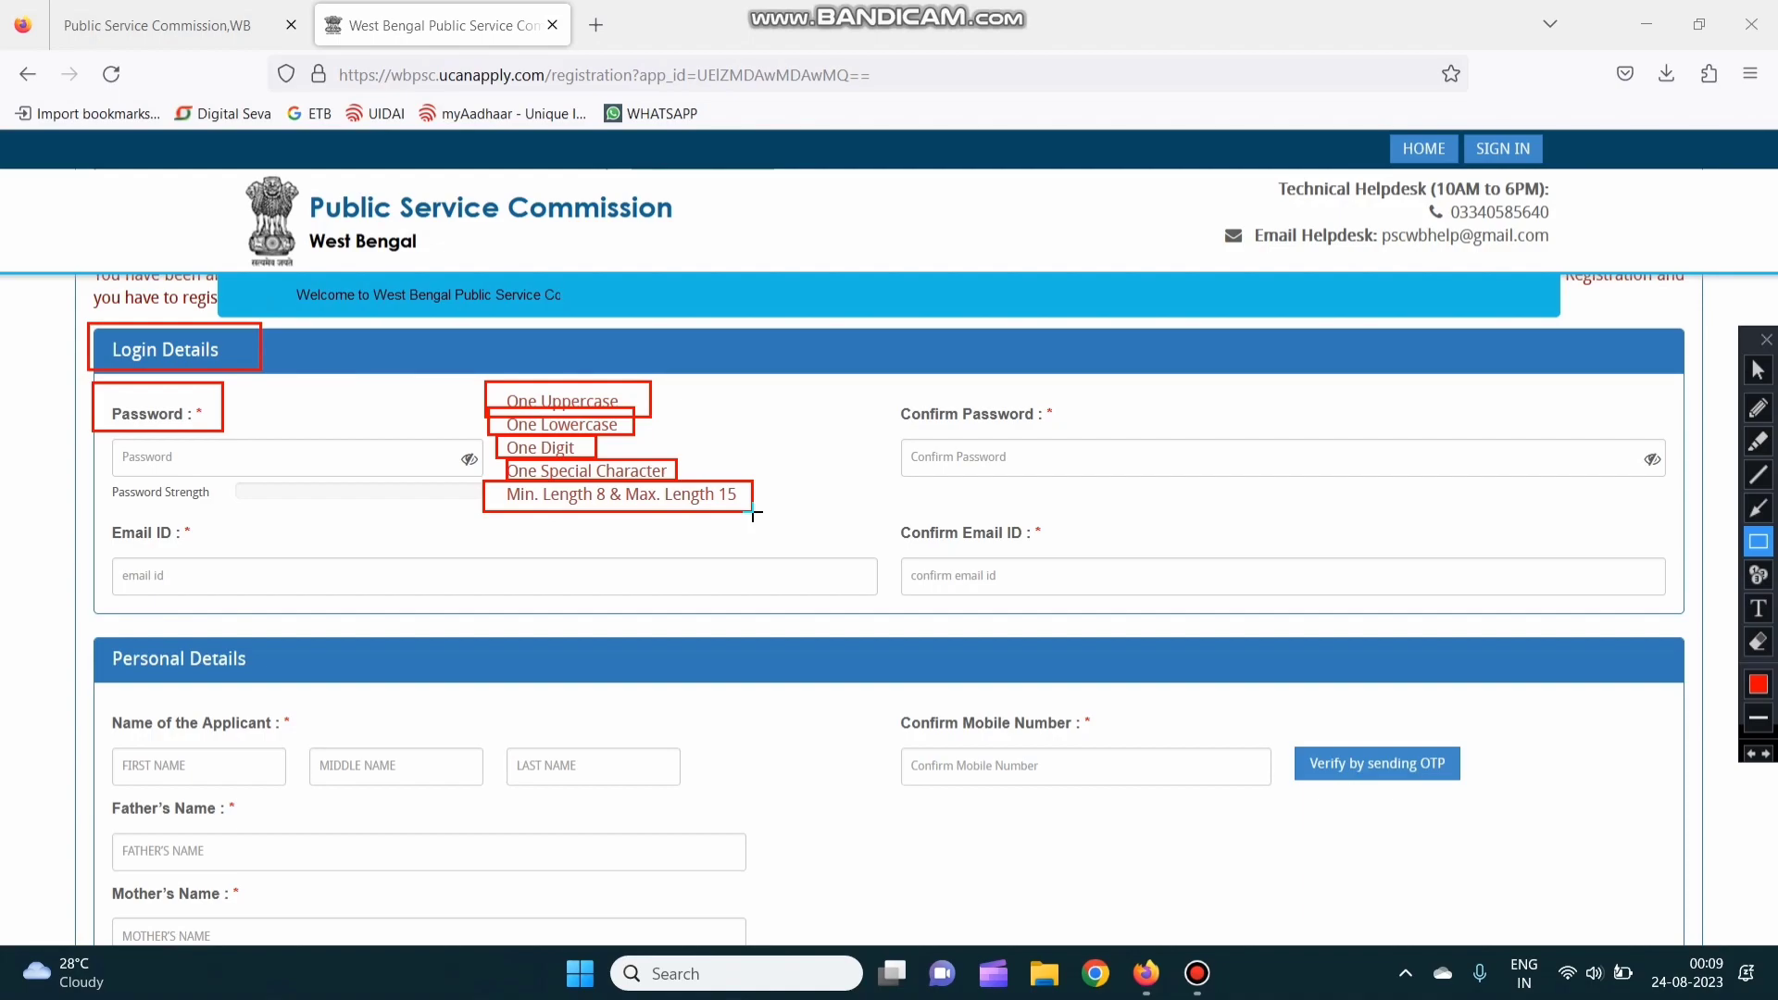
{"action": "left_click_drag", "start_coordinate": [891, 387], "coordinate": [1063, 428]}
{"action": "left_click_drag", "start_coordinate": [80, 441], "coordinate": [224, 470]}
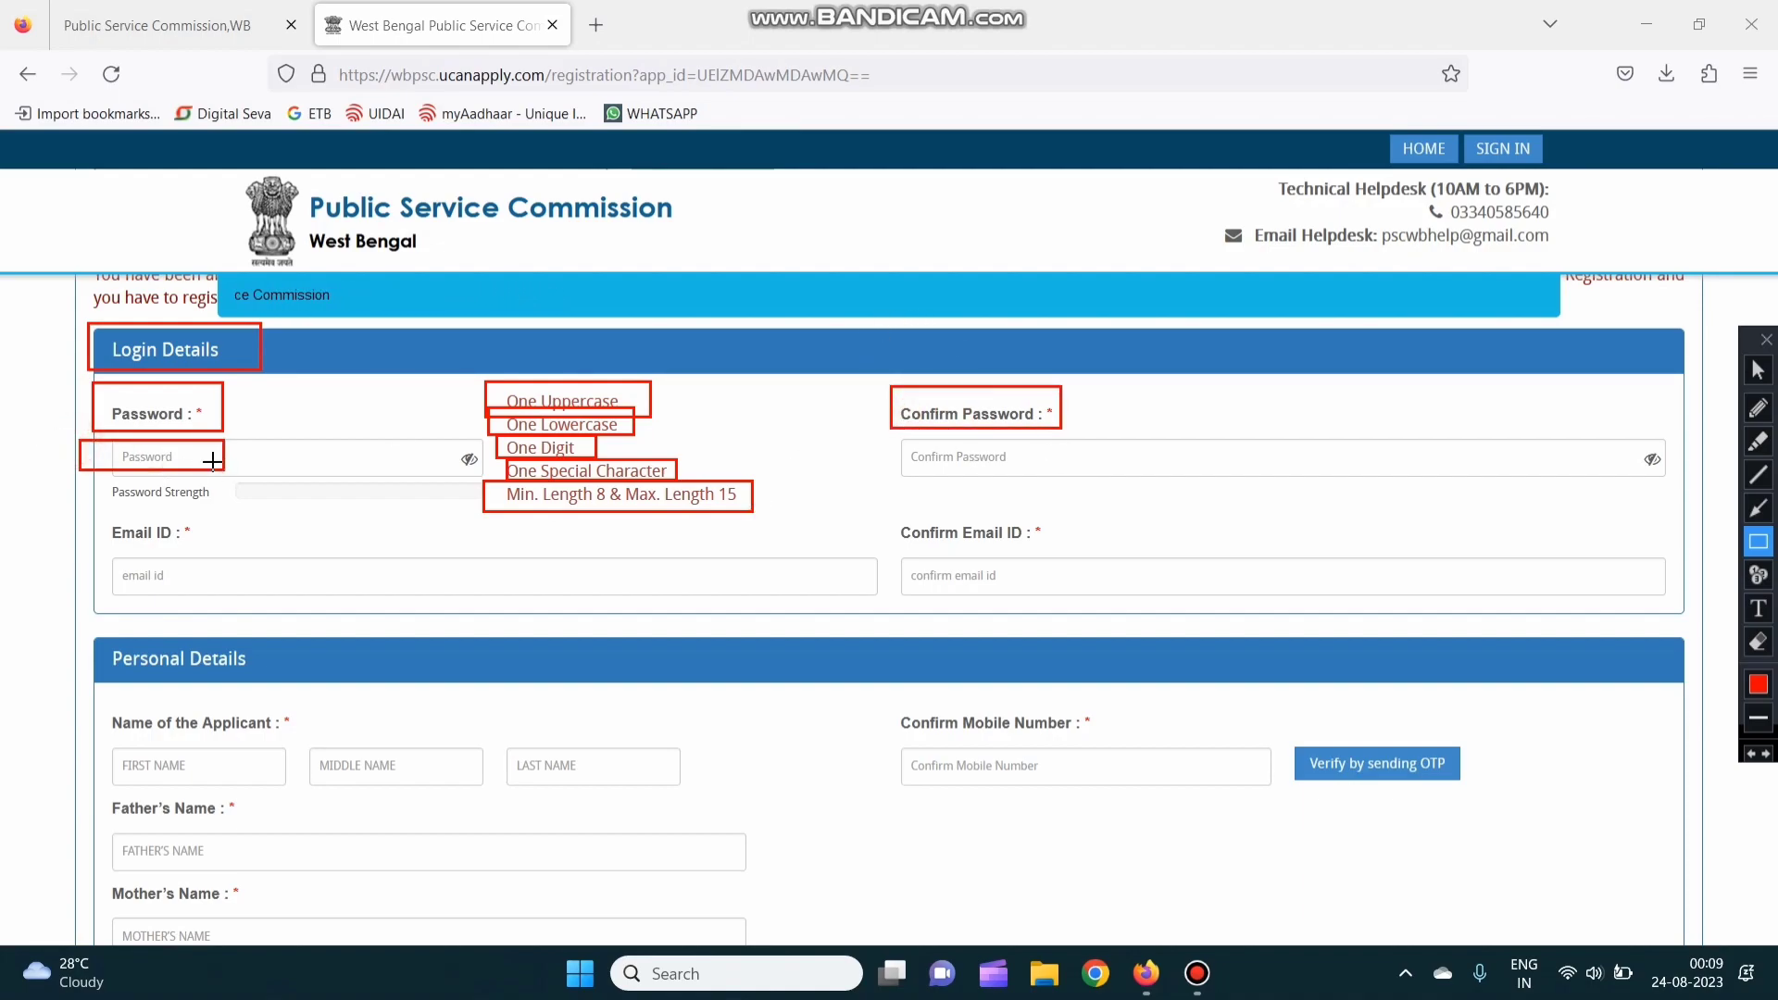
{"action": "left_click_drag", "start_coordinate": [883, 434], "coordinate": [1049, 484]}
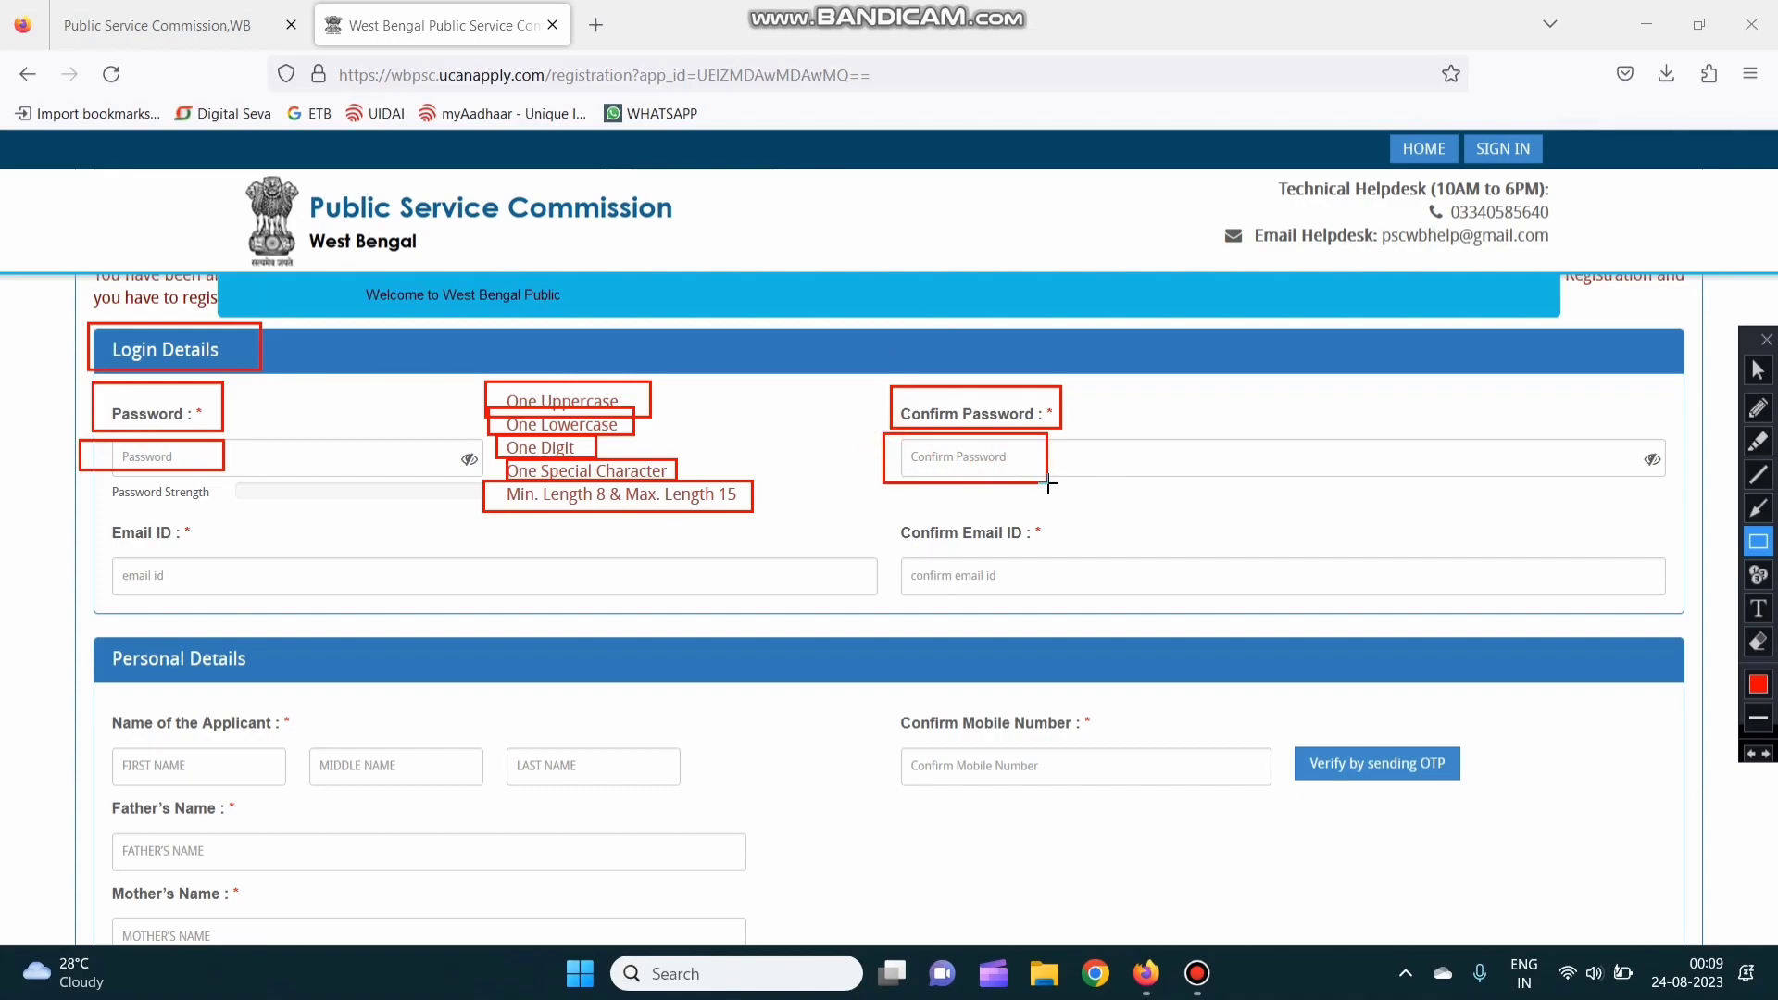
{"action": "key", "text": "p"}
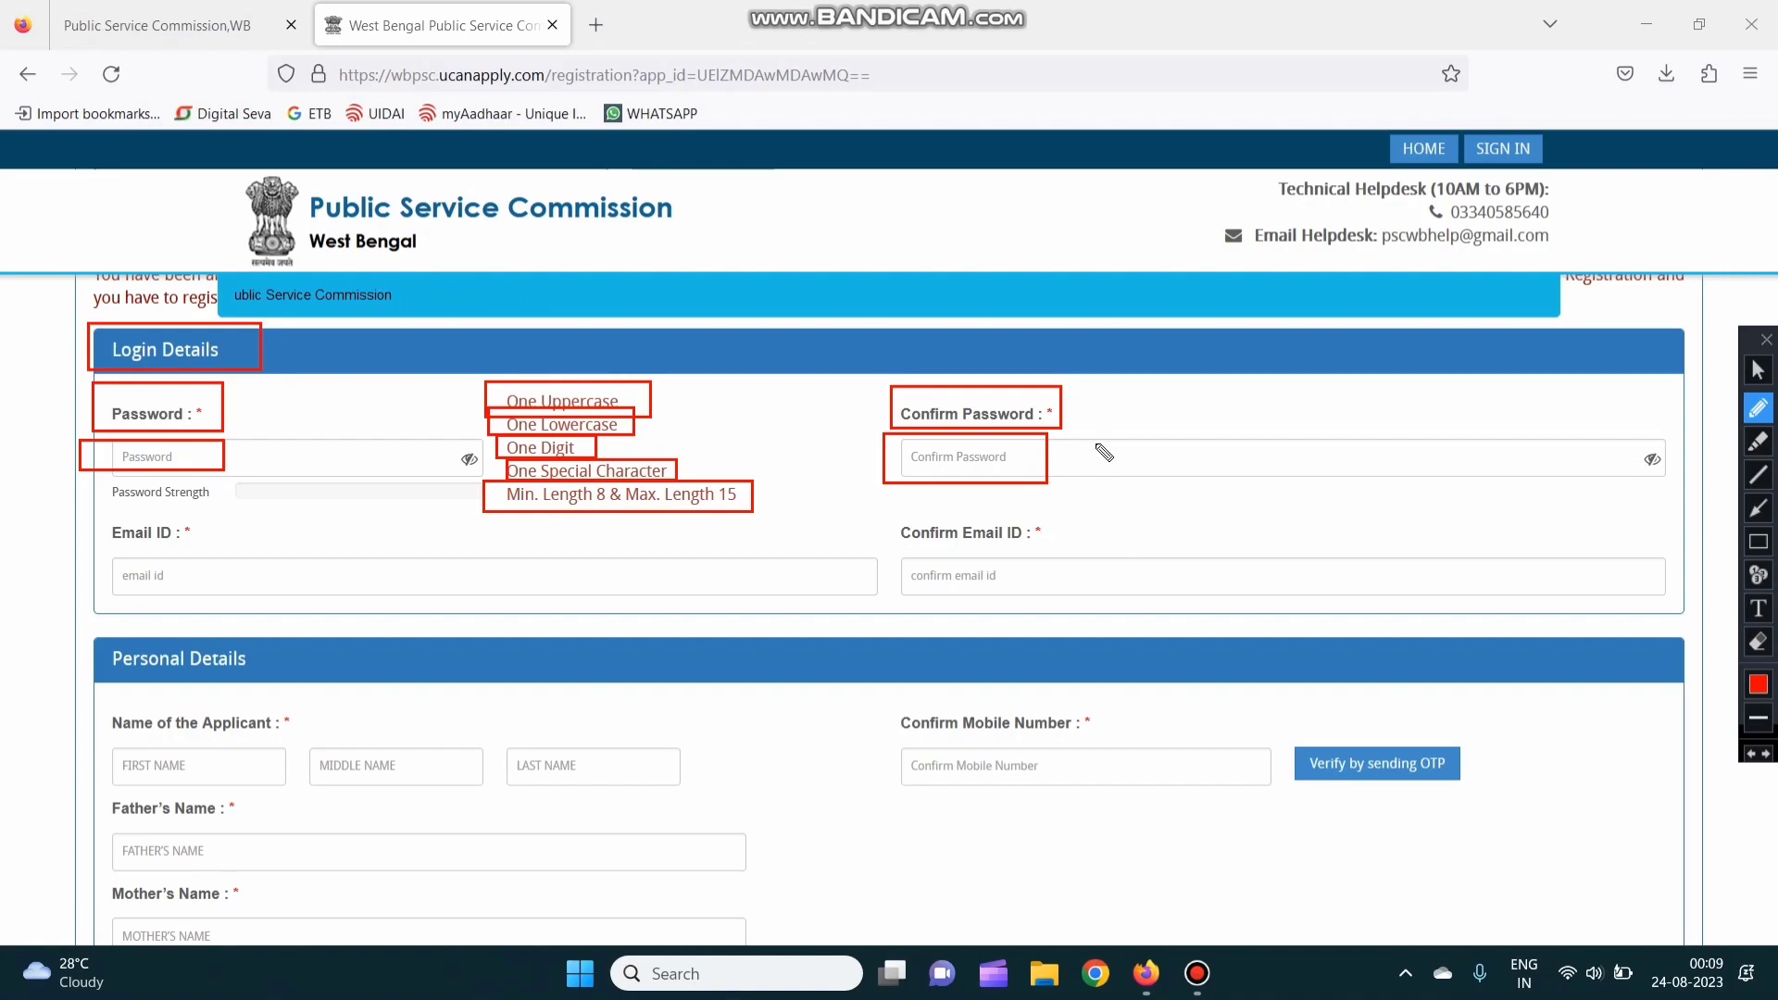
{"action": "mouse_move", "coordinate": [1078, 535]}
{"action": "left_mouse_down"}
{"action": "mouse_move", "coordinate": [1098, 439]}
{"action": "mouse_move", "coordinate": [1121, 536]}
{"action": "mouse_move", "coordinate": [1105, 502]}
{"action": "mouse_move", "coordinate": [1149, 484]}
{"action": "mouse_move", "coordinate": [1182, 474]}
{"action": "mouse_move", "coordinate": [1196, 516]}
{"action": "mouse_move", "coordinate": [1238, 502]}
{"action": "left_mouse_up"}
{"action": "mouse_move", "coordinate": [1214, 427]}
{"action": "left_mouse_down"}
{"action": "mouse_move", "coordinate": [1217, 444]}
{"action": "mouse_move", "coordinate": [1256, 438]}
{"action": "mouse_move", "coordinate": [1267, 489]}
{"action": "mouse_move", "coordinate": [1309, 498]}
{"action": "mouse_move", "coordinate": [1281, 454]}
{"action": "mouse_move", "coordinate": [1387, 467]}
{"action": "mouse_move", "coordinate": [1419, 443]}
{"action": "mouse_move", "coordinate": [1363, 496]}
{"action": "mouse_move", "coordinate": [1427, 505]}
{"action": "left_mouse_up"}
{"action": "mouse_move", "coordinate": [1438, 428]}
{"action": "left_mouse_down"}
{"action": "mouse_move", "coordinate": [1439, 482]}
{"action": "mouse_move", "coordinate": [1556, 443]}
{"action": "mouse_move", "coordinate": [1541, 463]}
{"action": "left_mouse_up"}
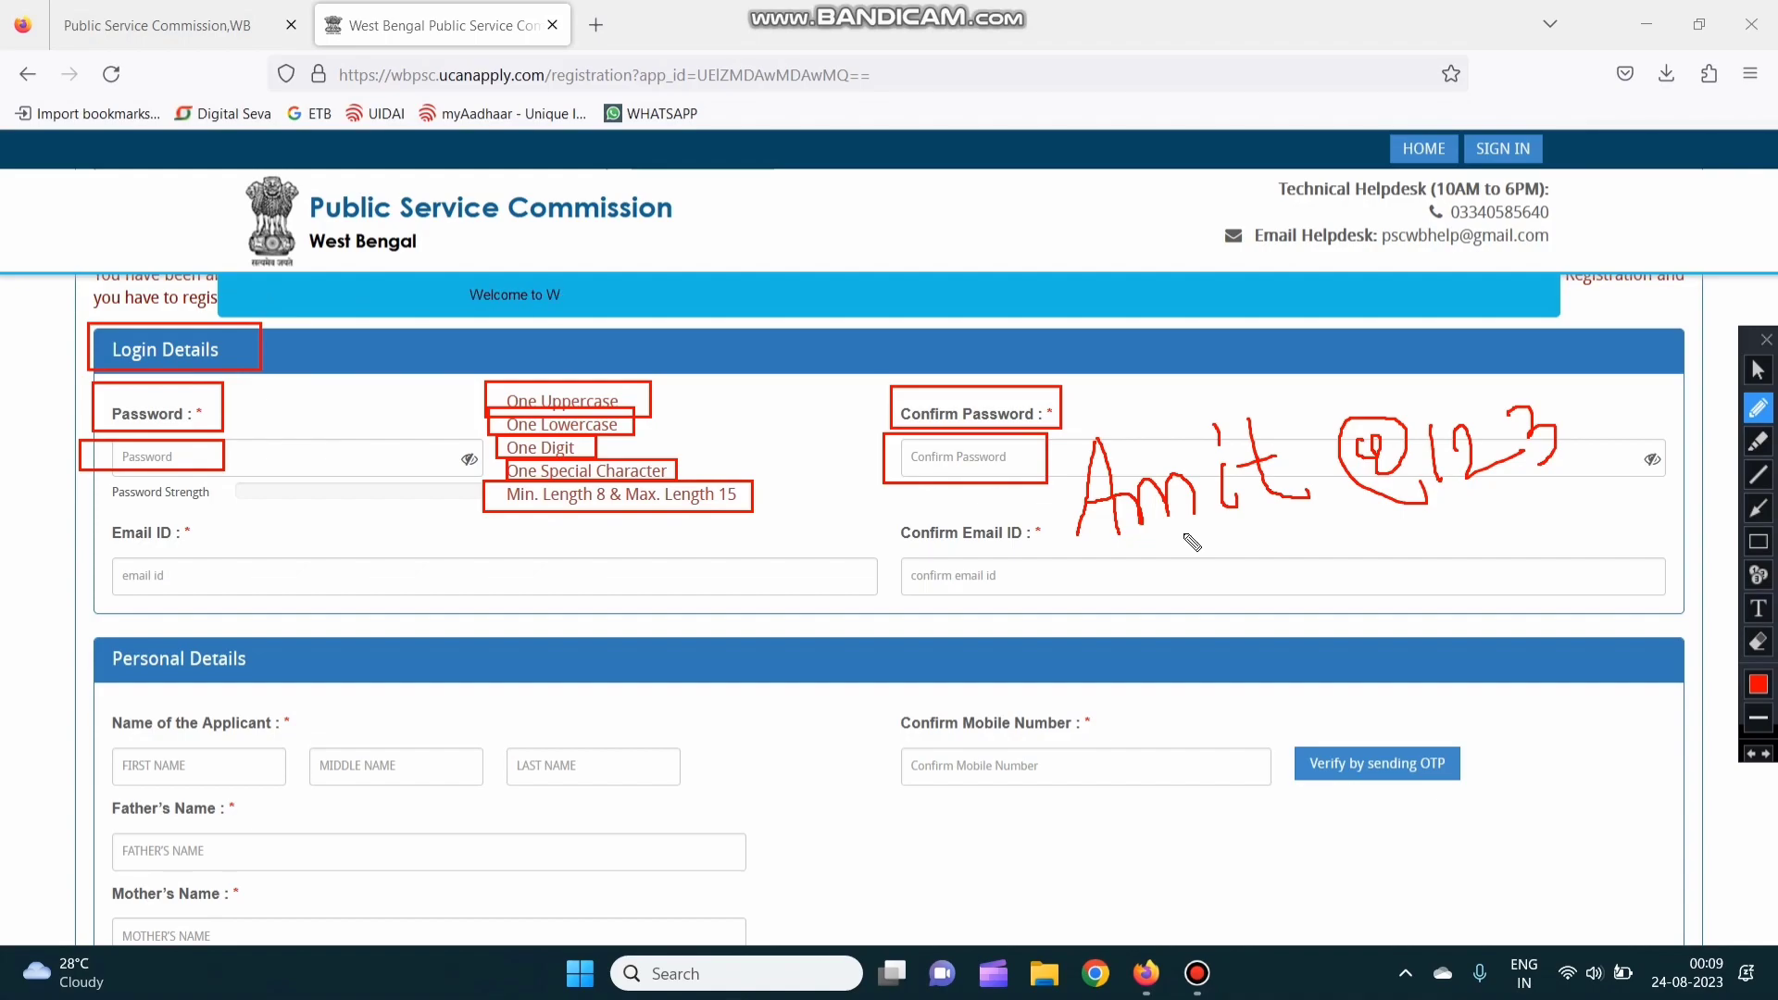
{"action": "key", "text": "ctrl+z"}
{"action": "key", "text": "ctrl+z"}
{"action": "key", "text": "ctrl+z"}
{"action": "key", "text": "ctrl+z"}
{"action": "key", "text": "ctrl+z"}
{"action": "key", "text": "ctrl+z"}
{"action": "key", "text": "ctrl+z"}
{"action": "key", "text": "ctrl+z"}
{"action": "key", "text": "ctrl+z"}
{"action": "key", "text": "ctrl+z"}
{"action": "key", "text": "ctrl+z"}
{"action": "key", "text": "ctrl+z"}
{"action": "key", "text": "ctrl+z"}
{"action": "key", "text": "ctrl+z"}
{"action": "key", "text": "ctrl+z"}
{"action": "key", "text": "ctrl+z"}
{"action": "key", "text": "ctrl+z"}
{"action": "key", "text": "ctrl+z"}
{"action": "key", "text": "ctrl+z"}
{"action": "key", "text": "ctrl+z"}
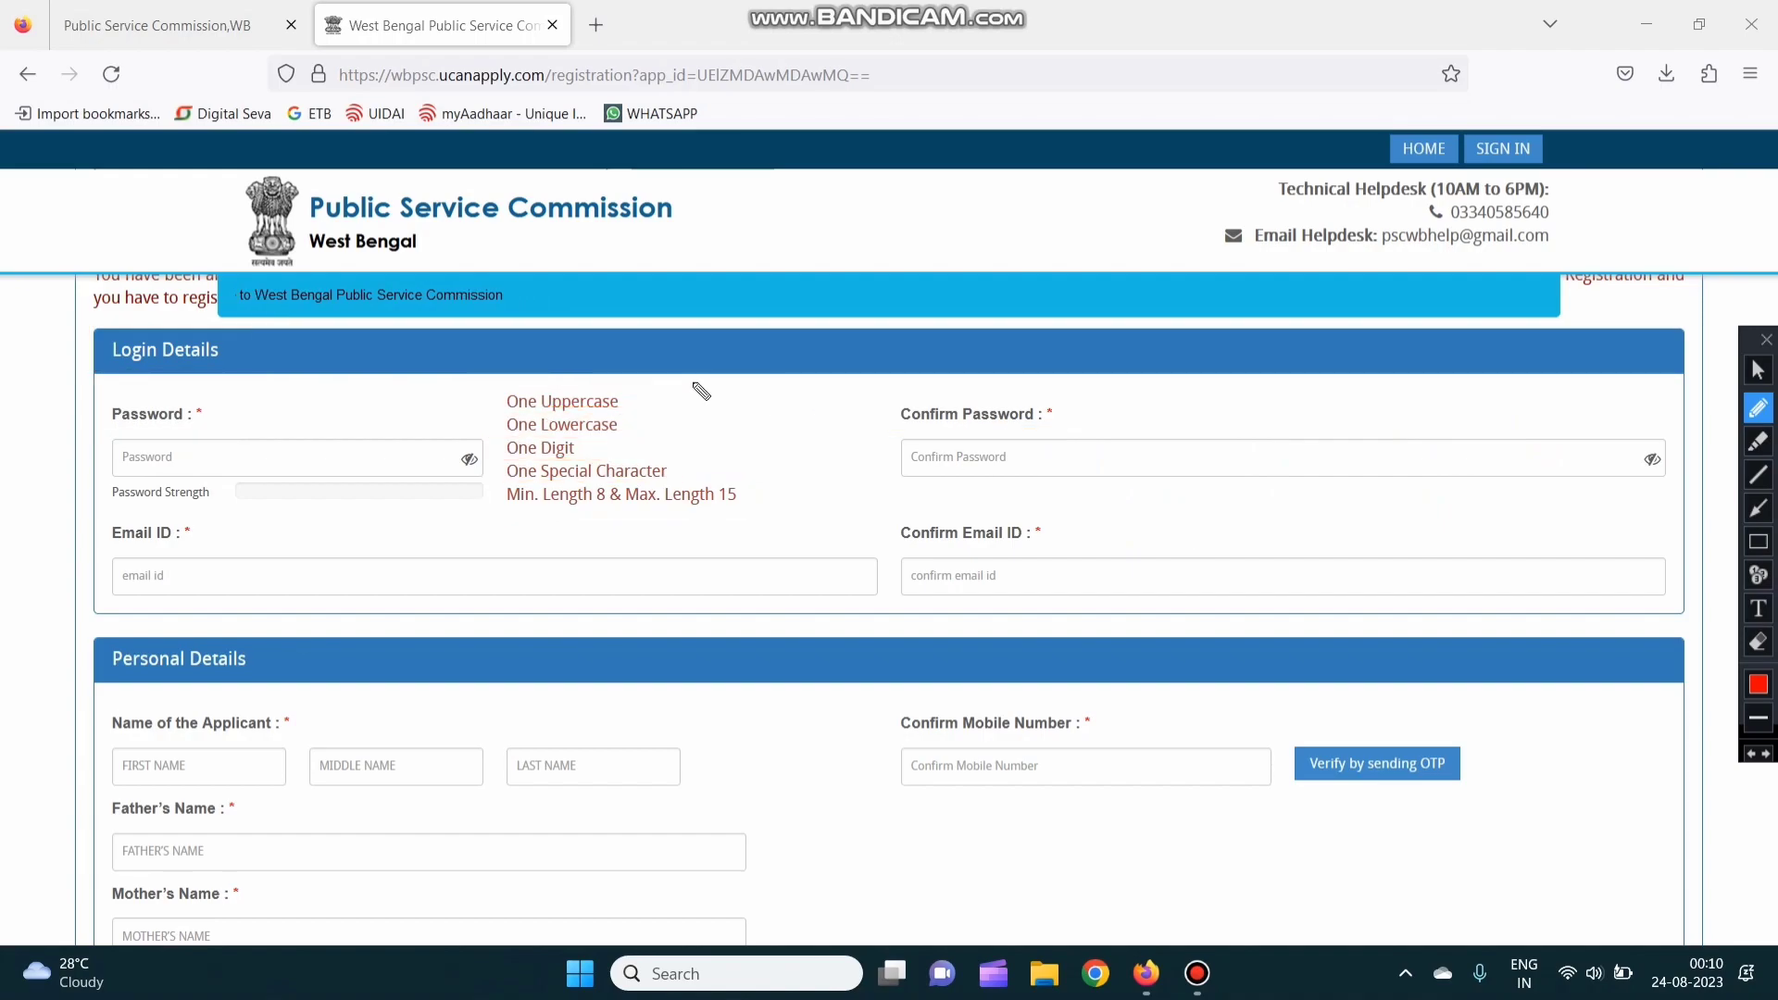
{"action": "key", "text": "r"}
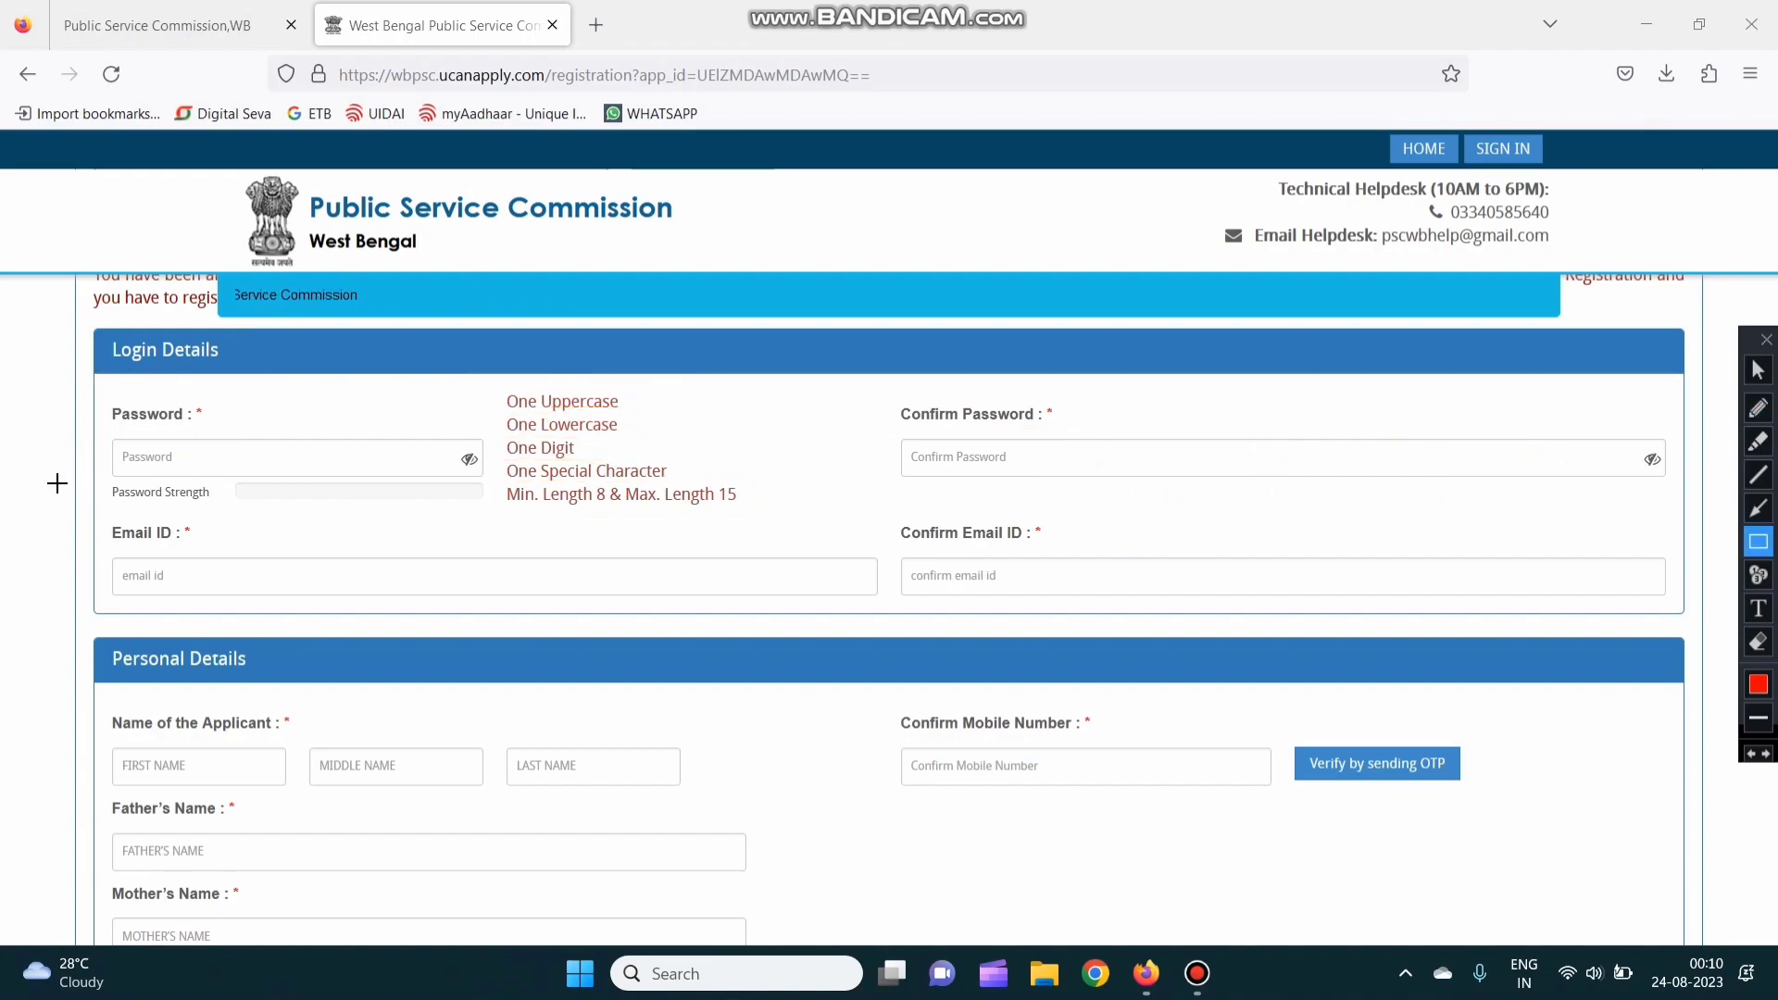
{"action": "left_click_drag", "start_coordinate": [79, 509], "coordinate": [212, 541]}
{"action": "left_click_drag", "start_coordinate": [881, 509], "coordinate": [1061, 540]}
{"action": "mouse_move", "coordinate": [107, 553]}
{"action": "left_mouse_down"}
{"action": "mouse_move", "coordinate": [116, 574]}
{"action": "mouse_move", "coordinate": [220, 597]}
{"action": "mouse_move", "coordinate": [585, 598]}
{"action": "left_mouse_up"}
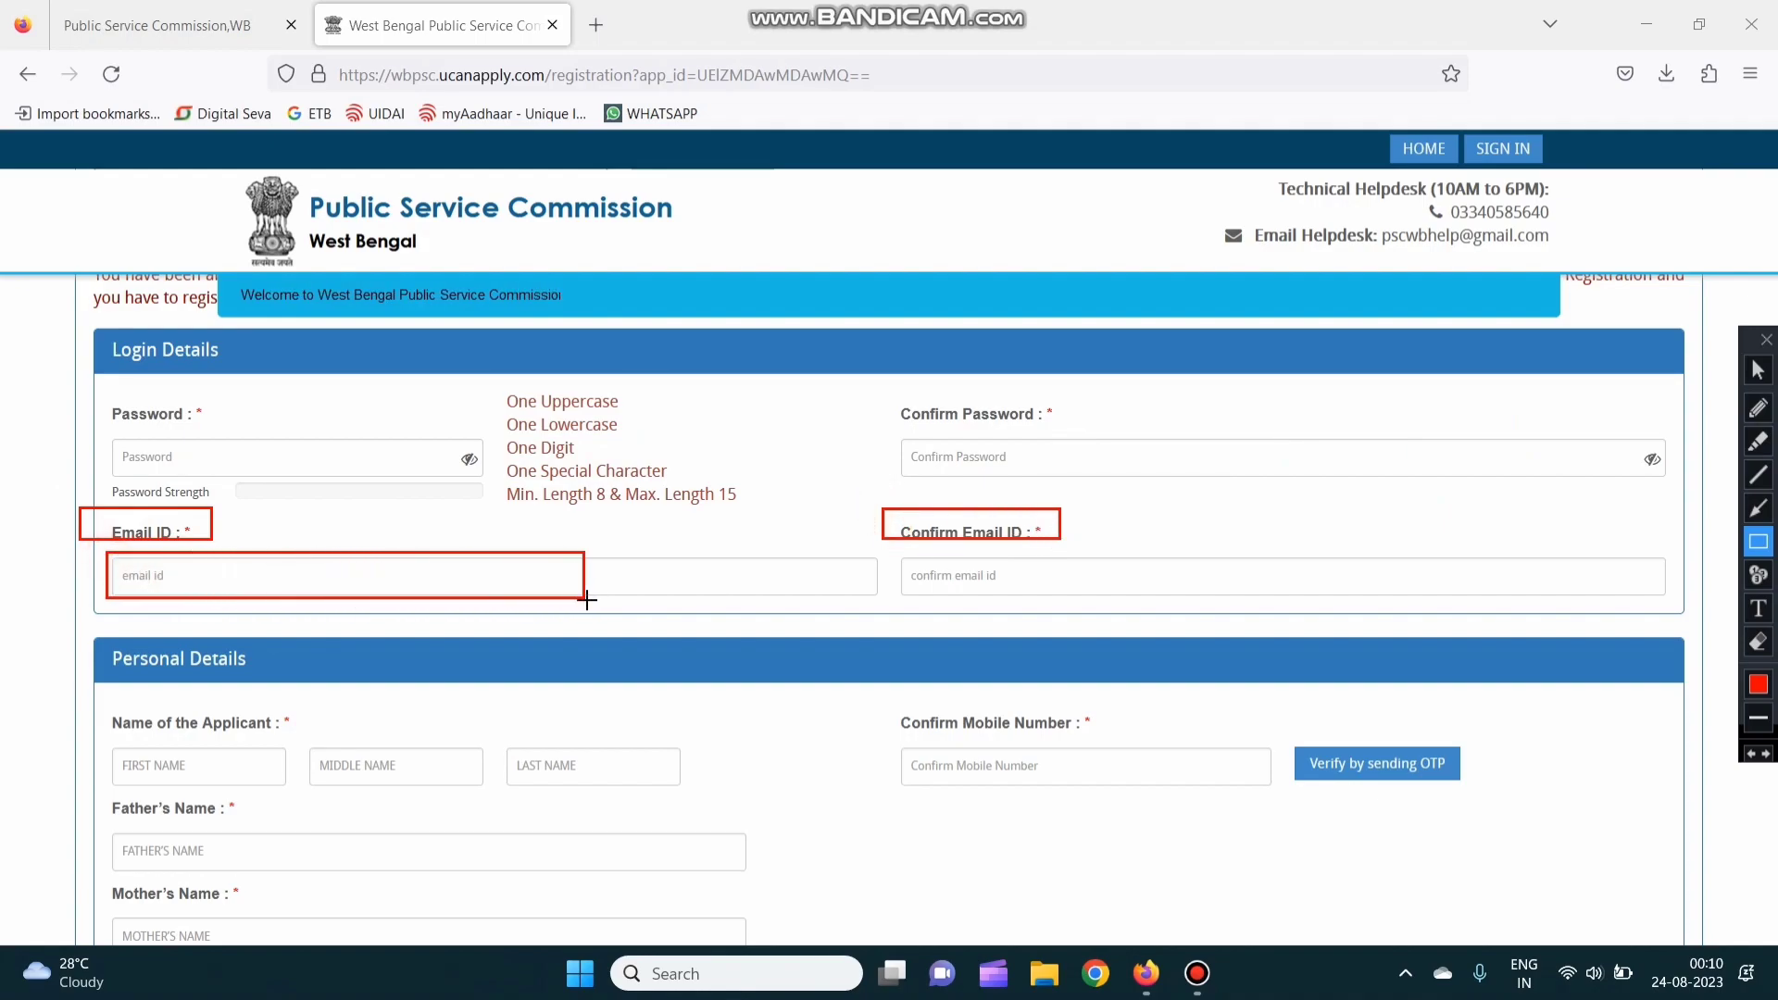
{"action": "mouse_move", "coordinate": [903, 557]}
{"action": "left_mouse_down"}
{"action": "mouse_move", "coordinate": [1187, 608]}
{"action": "mouse_move", "coordinate": [1345, 611]}
{"action": "left_mouse_up"}
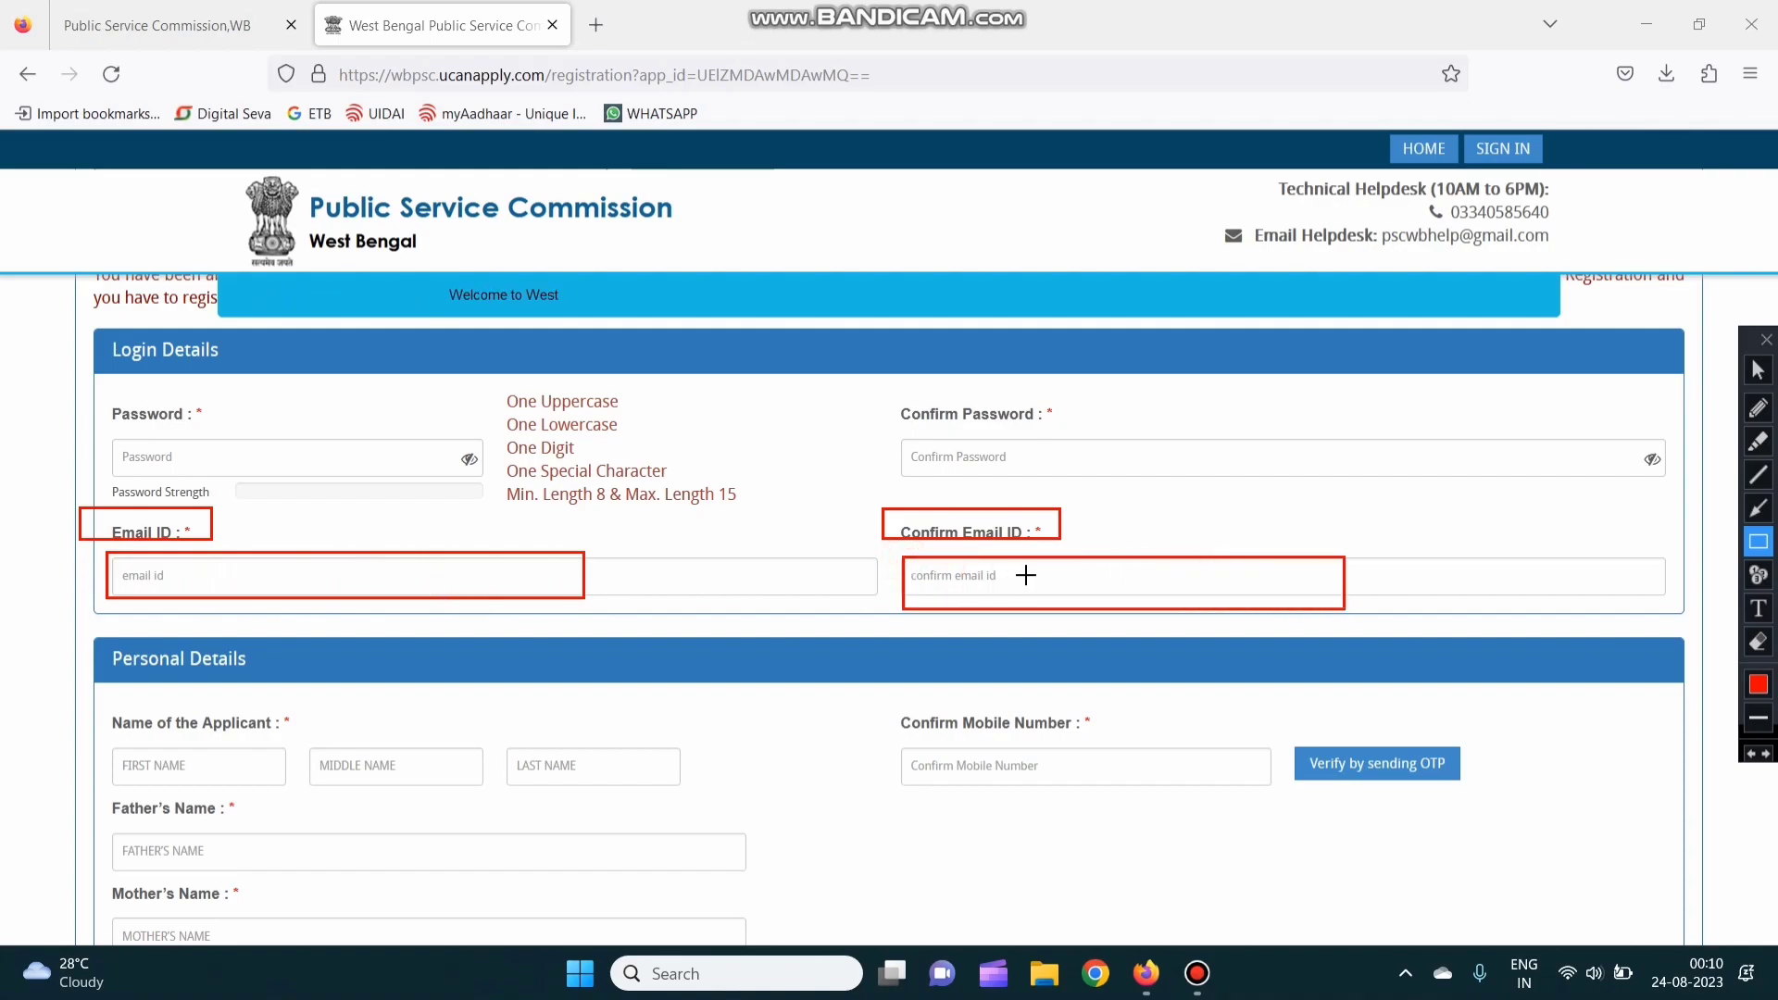
{"action": "mouse_move", "coordinate": [953, 553]}
{"action": "left_mouse_down"}
{"action": "mouse_move", "coordinate": [1112, 587]}
{"action": "mouse_move", "coordinate": [1154, 575]}
{"action": "left_mouse_up"}
{"action": "key", "text": "ctrl+z"}
{"action": "key", "text": "ctrl+z"}
{"action": "key", "text": "ctrl+z"}
{"action": "key", "text": "ctrl+z"}
{"action": "key", "text": "ctrl+z"}
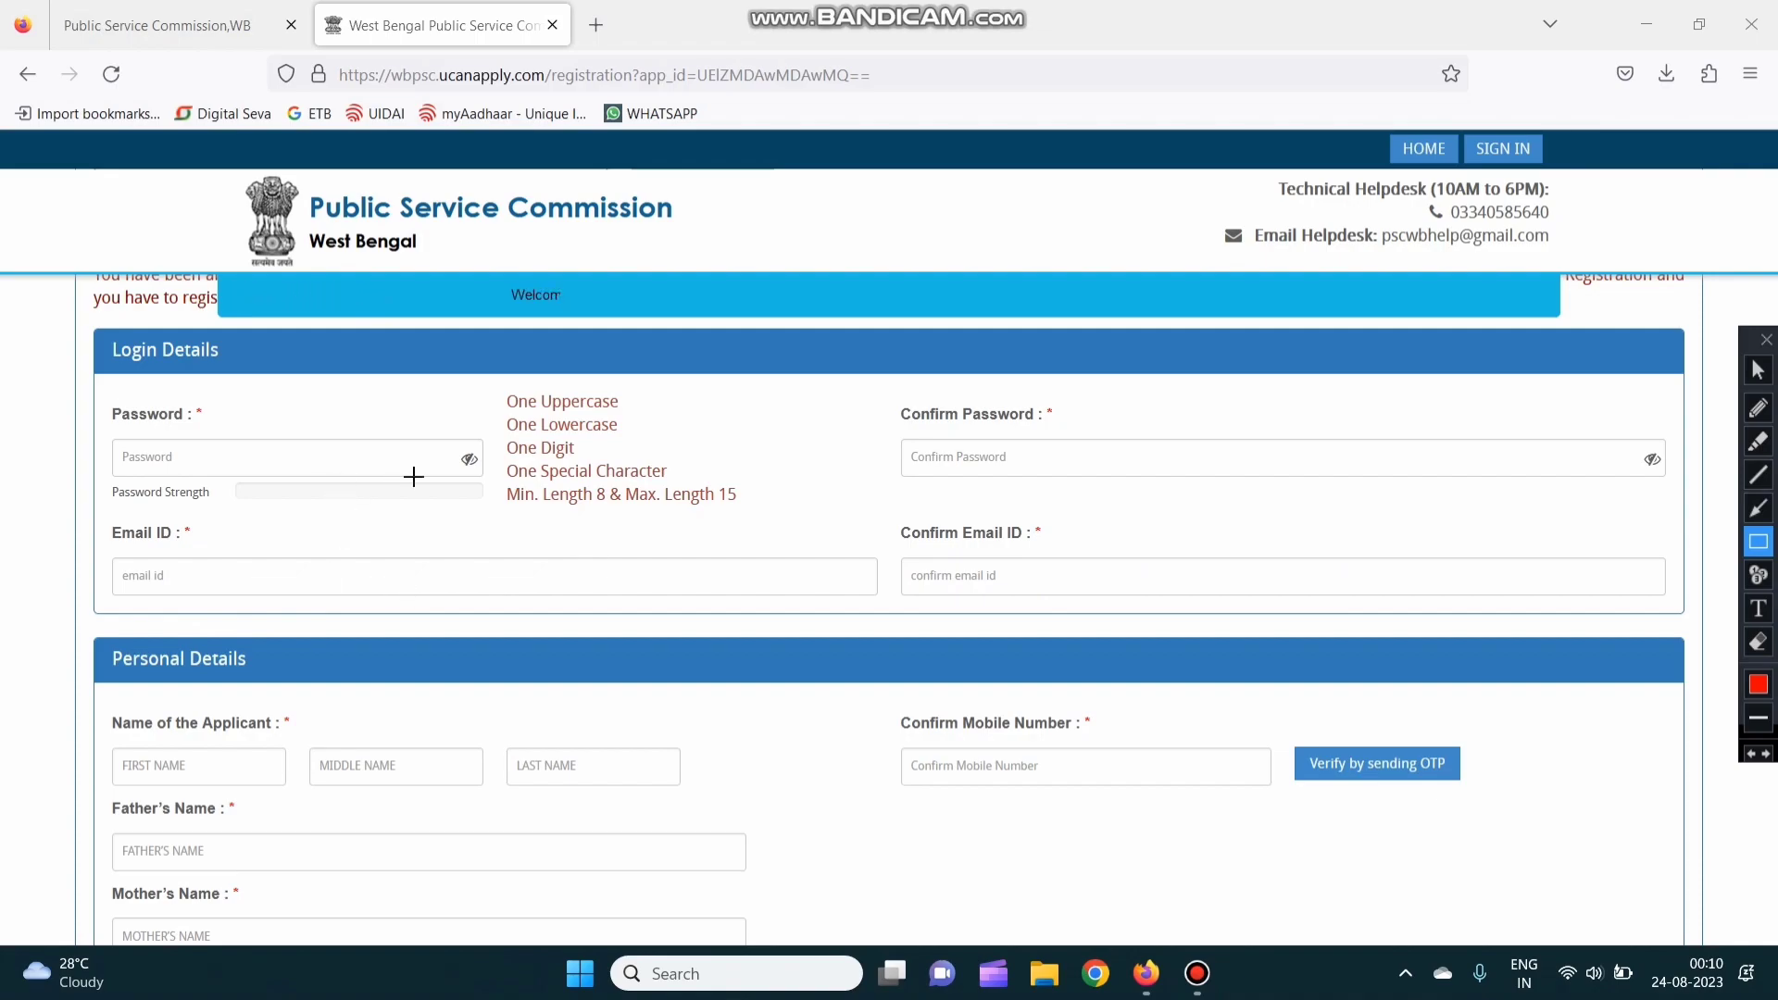
- Scroll to the blank Personal Details fields and place the cursor in Confirm Mobile Number
{"action": "key", "text": "Escape"}
{"action": "scroll", "coordinate": [414, 477], "scroll_direction": "down", "scroll_amount": 3}
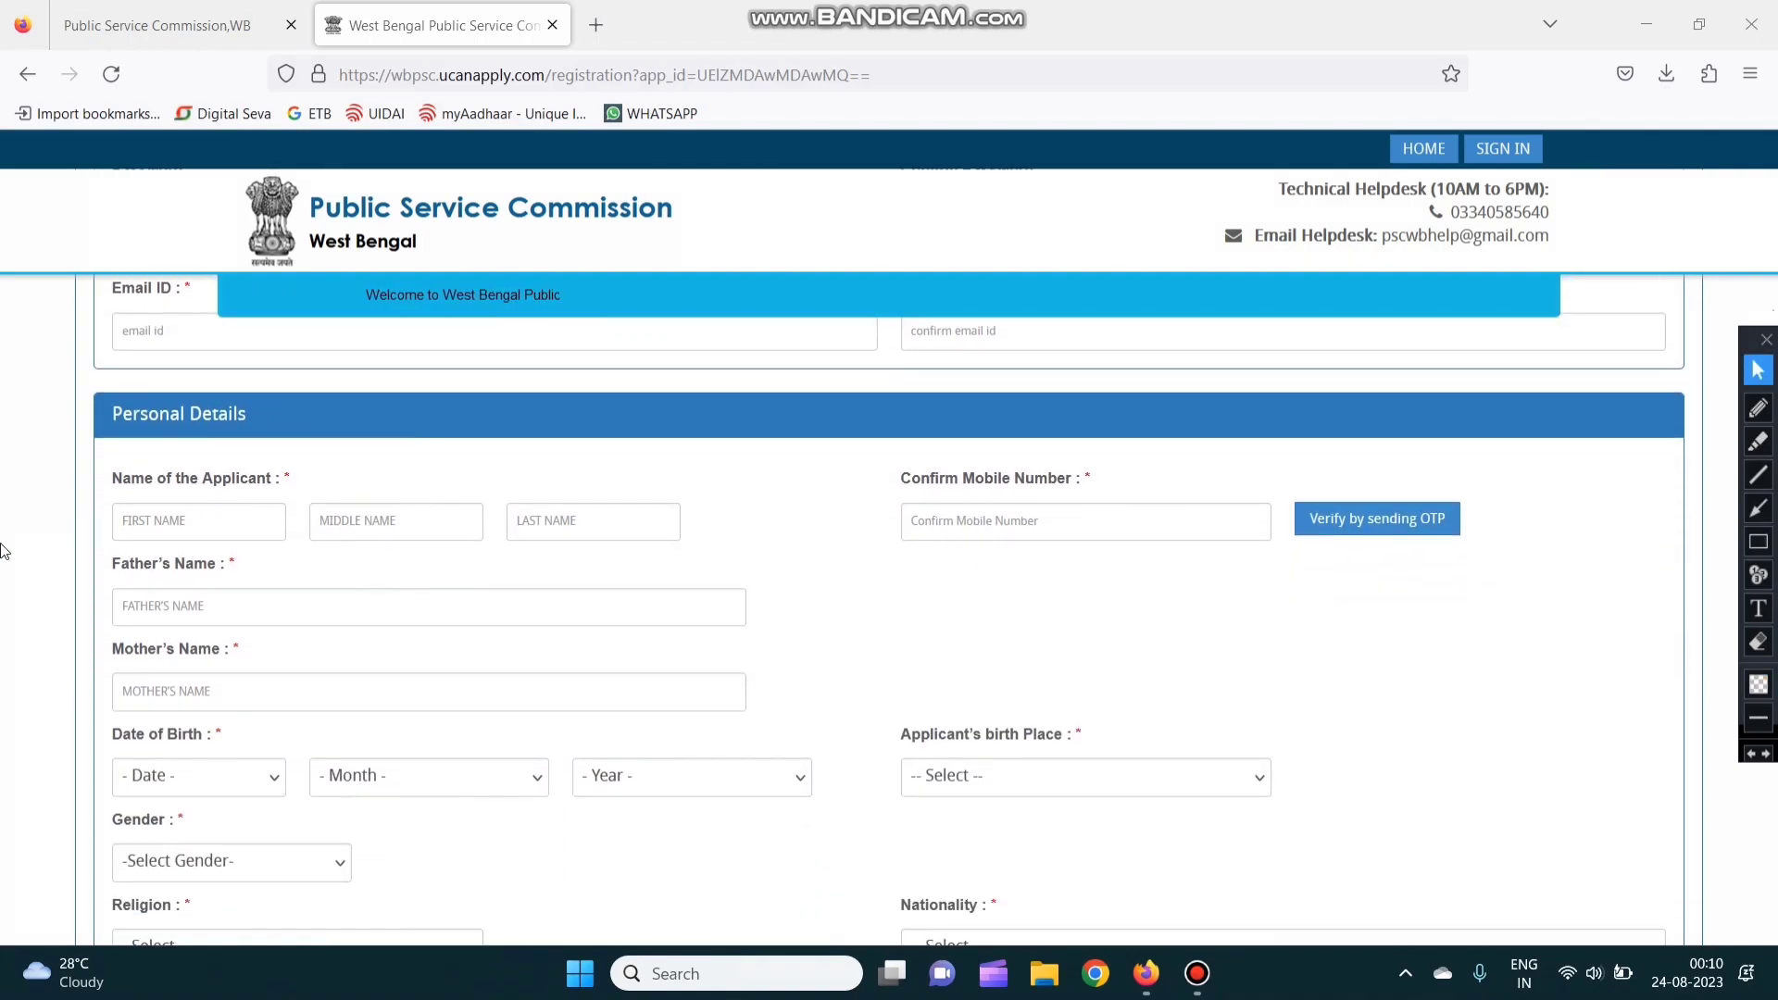
{"action": "key", "text": "r"}
{"action": "mouse_move", "coordinate": [78, 380]}
{"action": "left_mouse_down"}
{"action": "mouse_move", "coordinate": [202, 432]}
{"action": "mouse_move", "coordinate": [310, 440]}
{"action": "left_mouse_up"}
{"action": "left_click_drag", "start_coordinate": [87, 458], "coordinate": [306, 496]}
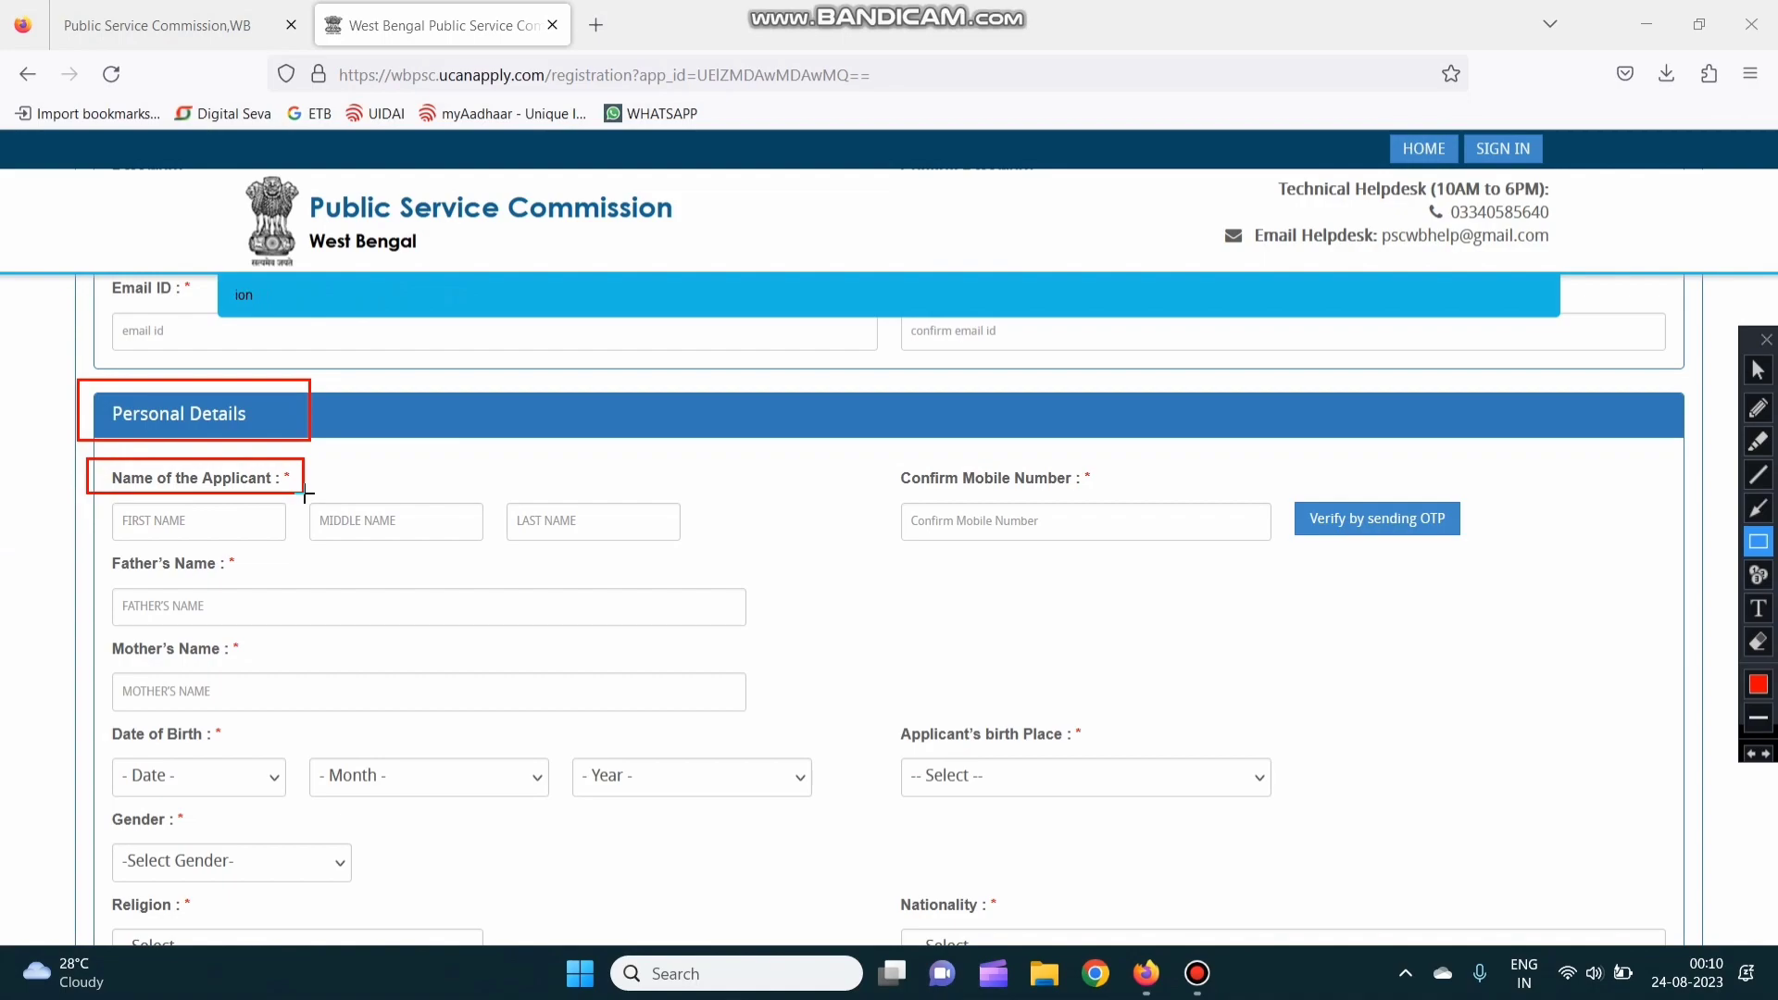
{"action": "left_click_drag", "start_coordinate": [100, 503], "coordinate": [222, 542]}
{"action": "mouse_move", "coordinate": [311, 492]}
{"action": "left_mouse_down"}
{"action": "mouse_move", "coordinate": [337, 528]}
{"action": "mouse_move", "coordinate": [398, 542]}
{"action": "left_mouse_up"}
{"action": "left_click_drag", "start_coordinate": [502, 491], "coordinate": [612, 558]}
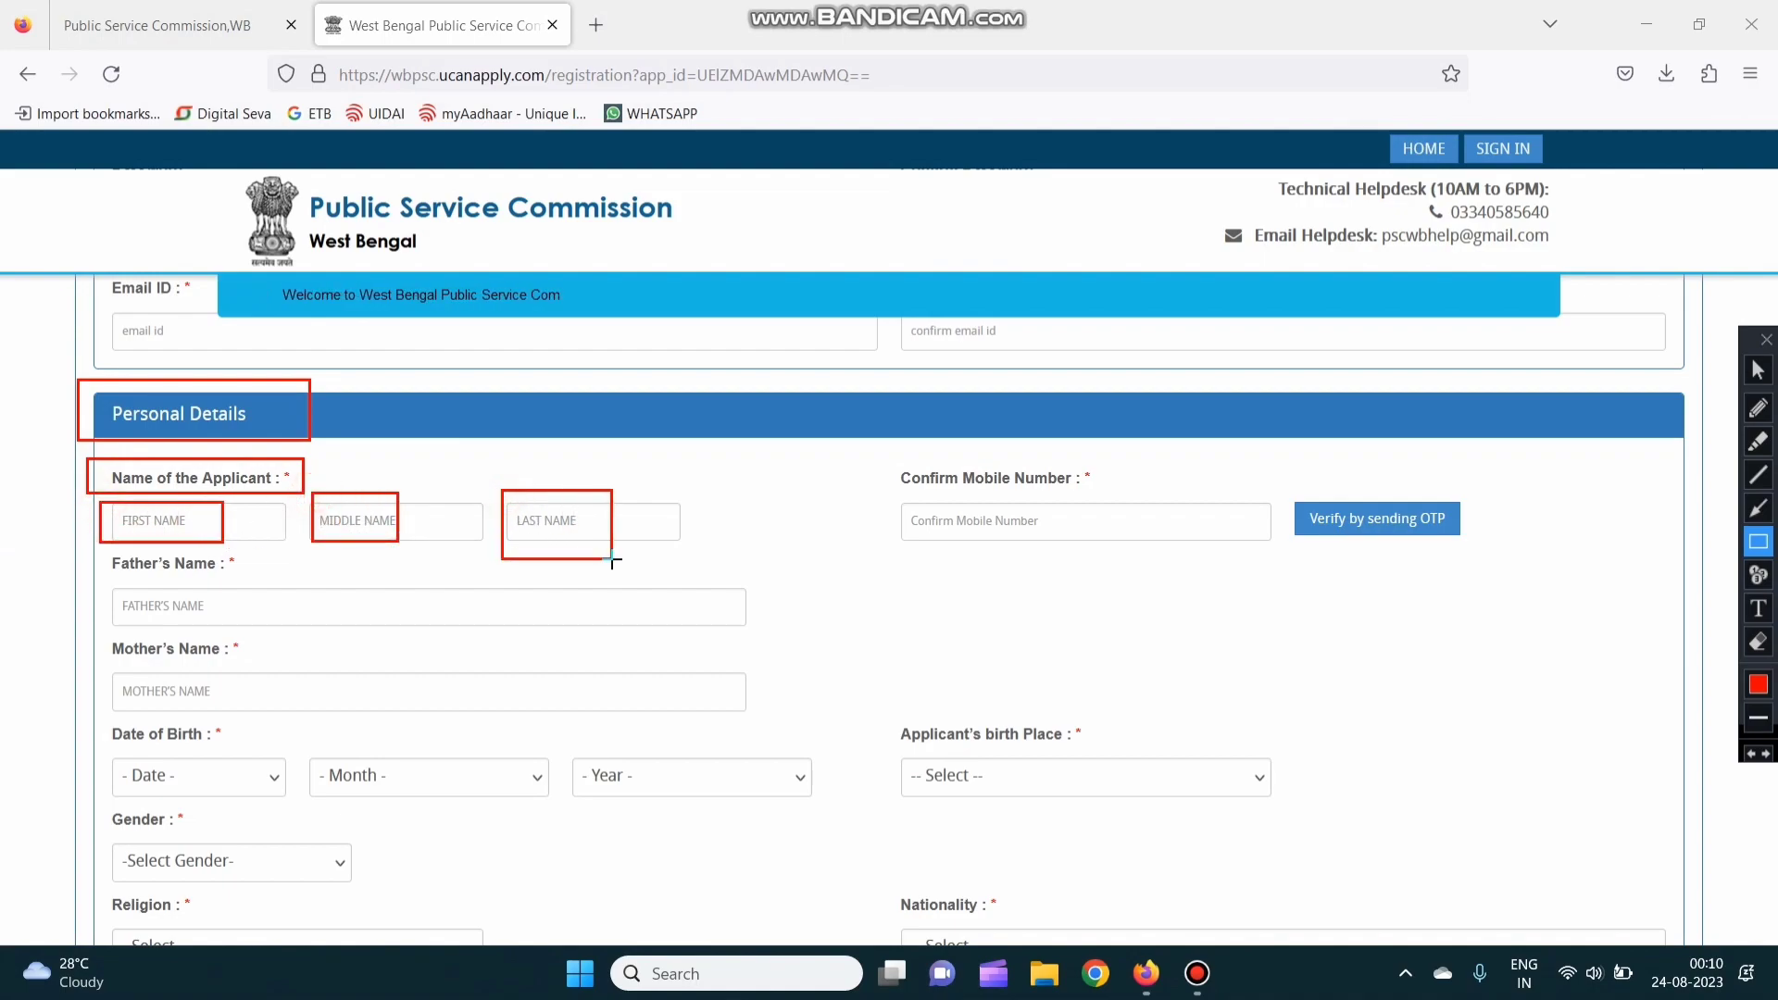
{"action": "left_click_drag", "start_coordinate": [869, 453], "coordinate": [1116, 498]}
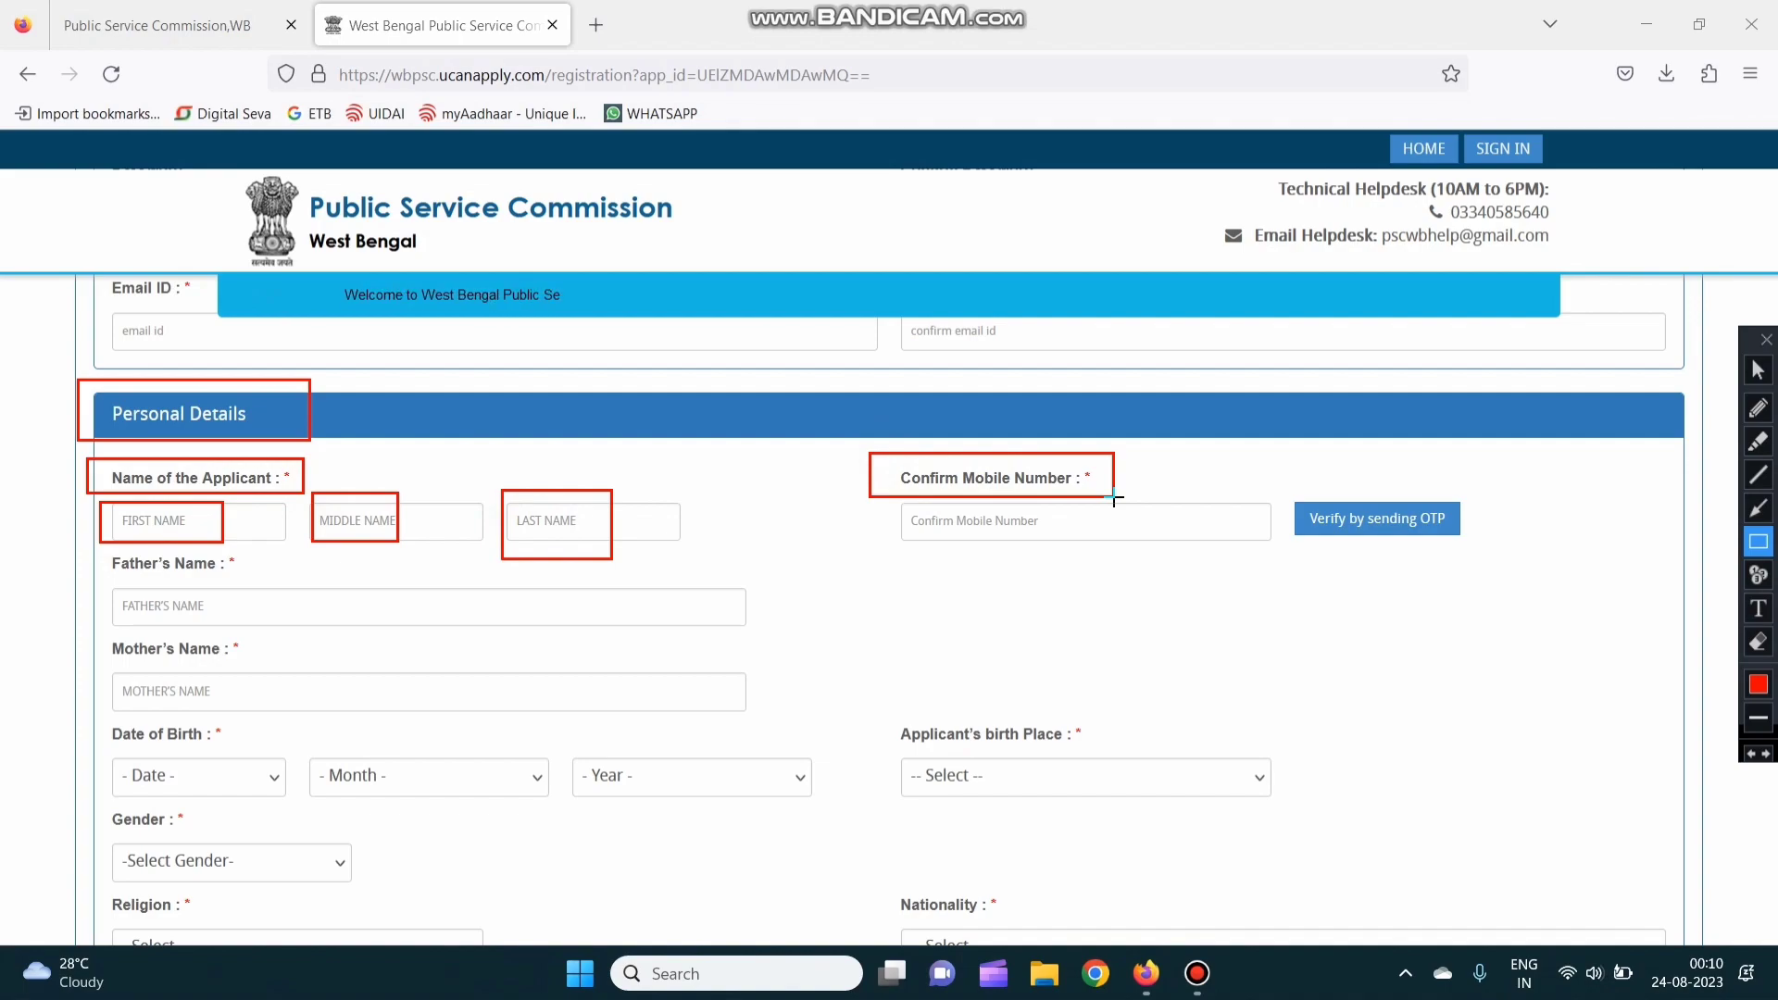
{"action": "left_click_drag", "start_coordinate": [884, 505], "coordinate": [1150, 544]}
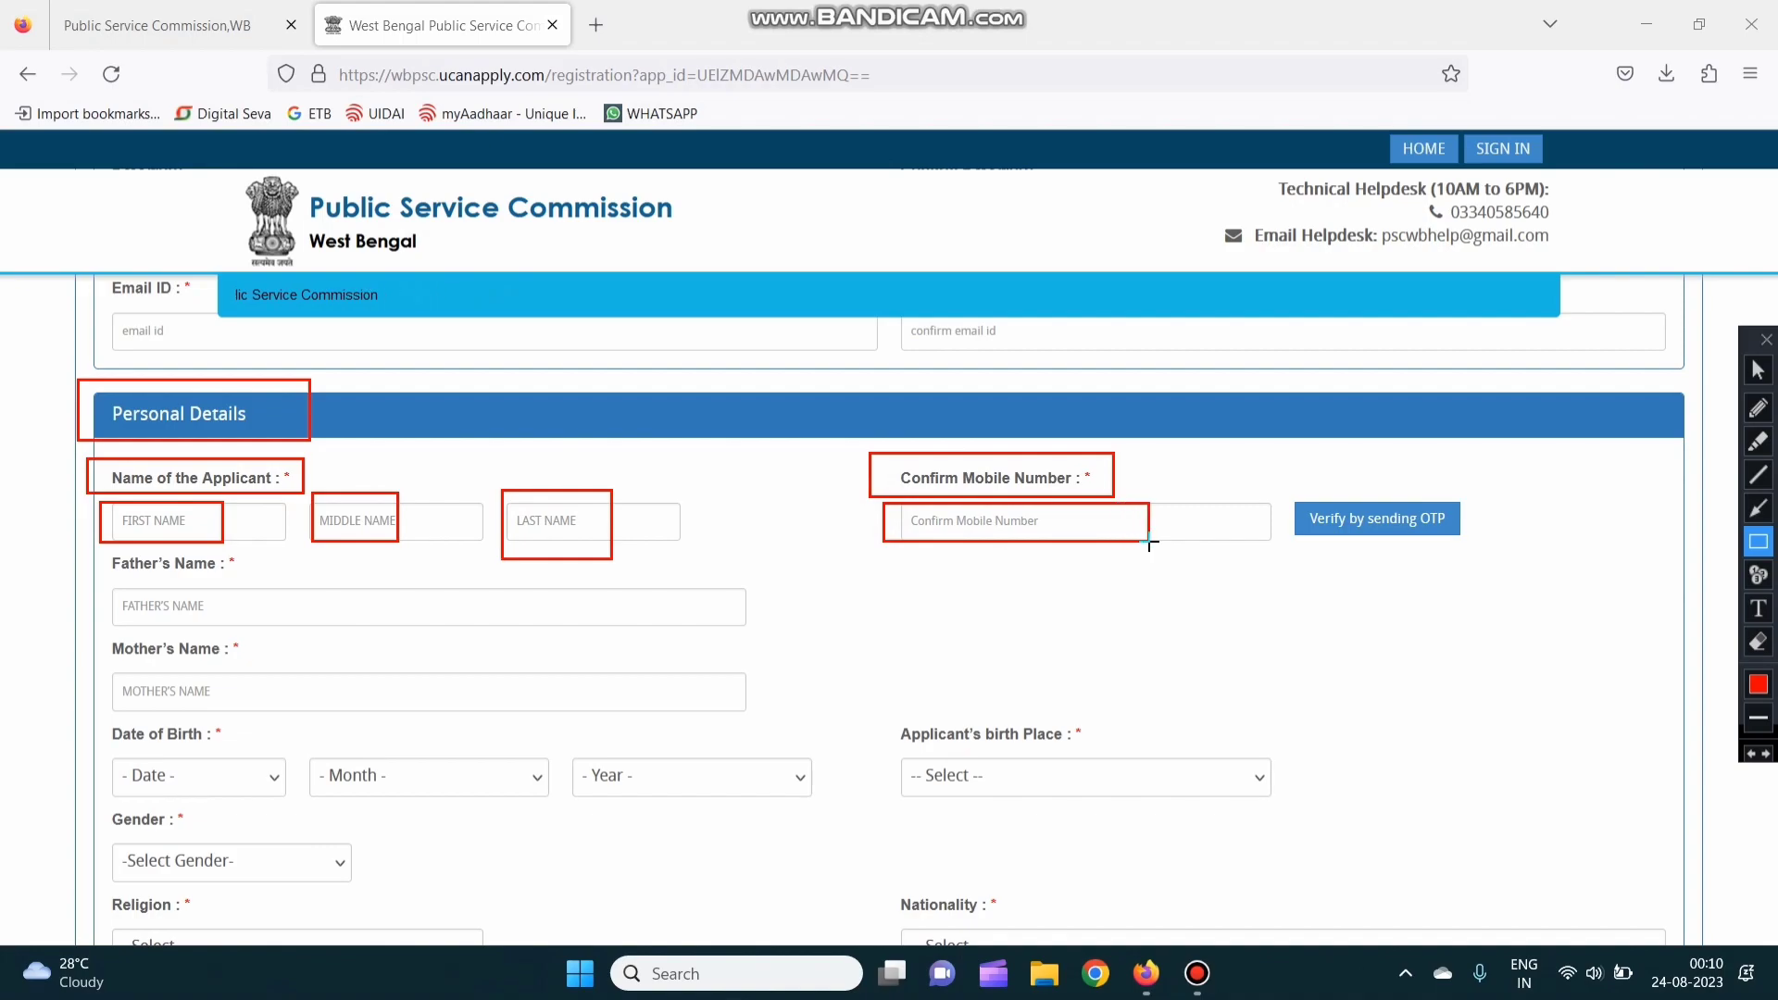
{"action": "left_click", "coordinate": [1039, 537]}
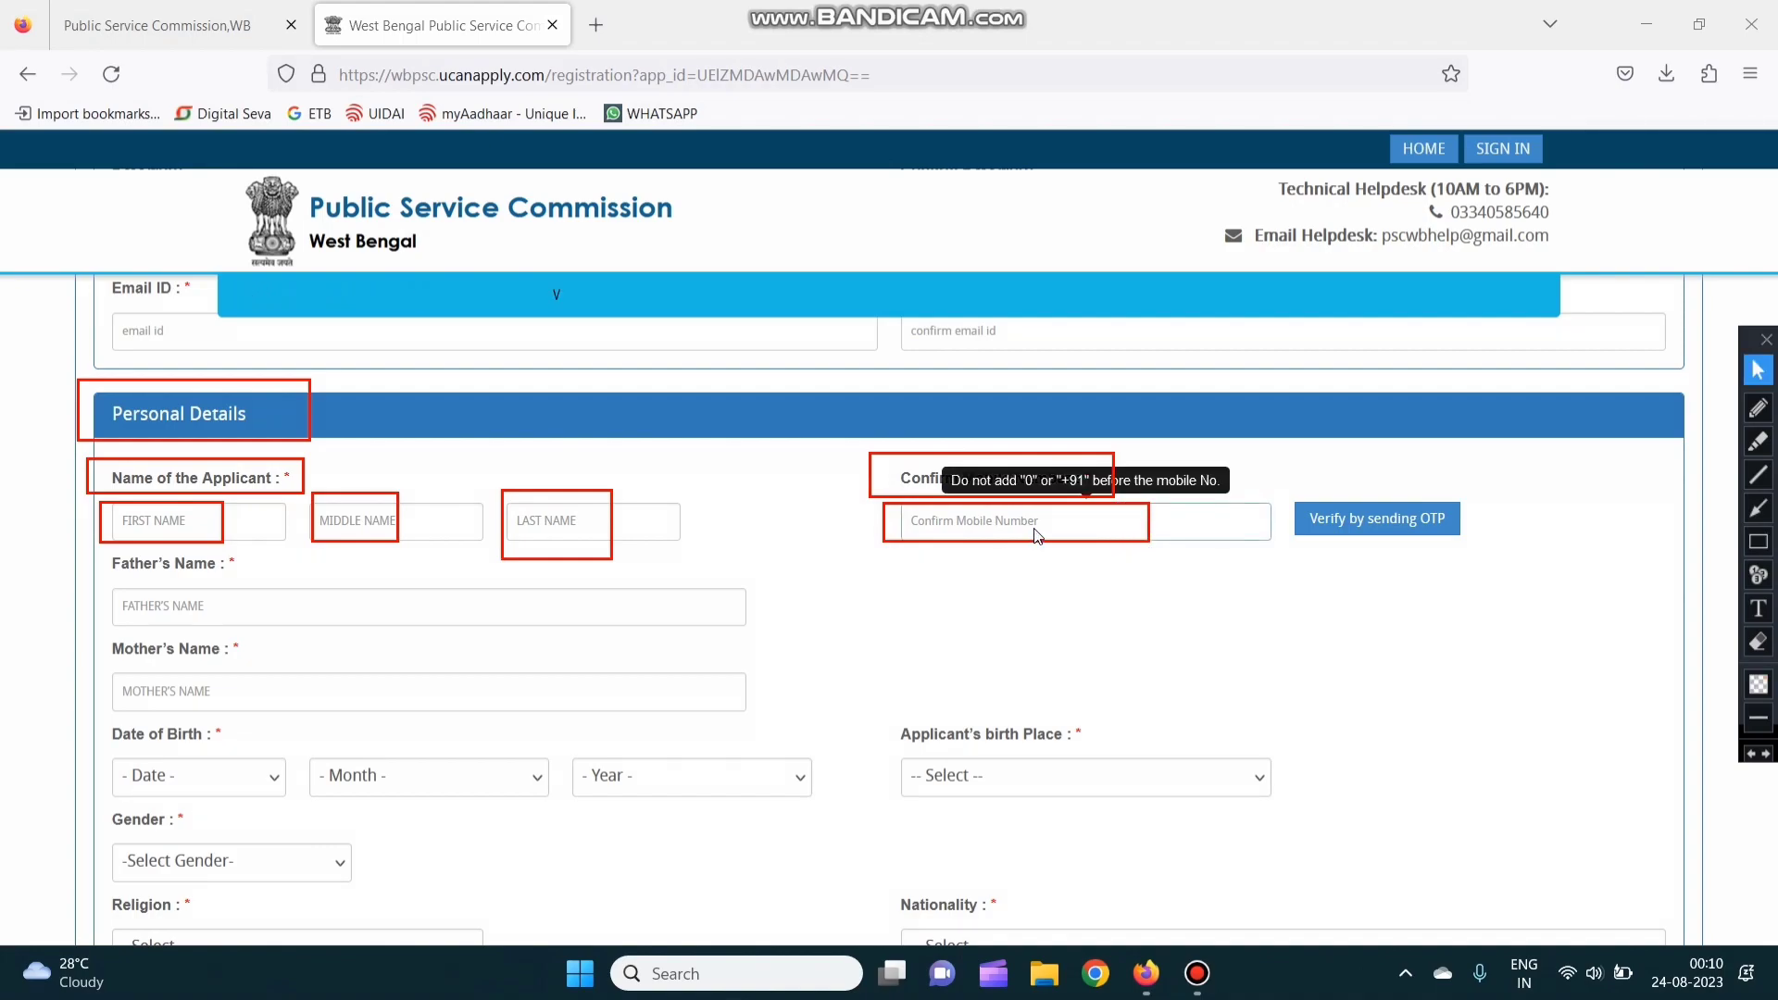
- Enter the applicant's mobile number in Confirm Mobile Number and request verification by OTP
{"action": "type", "text": "97"}
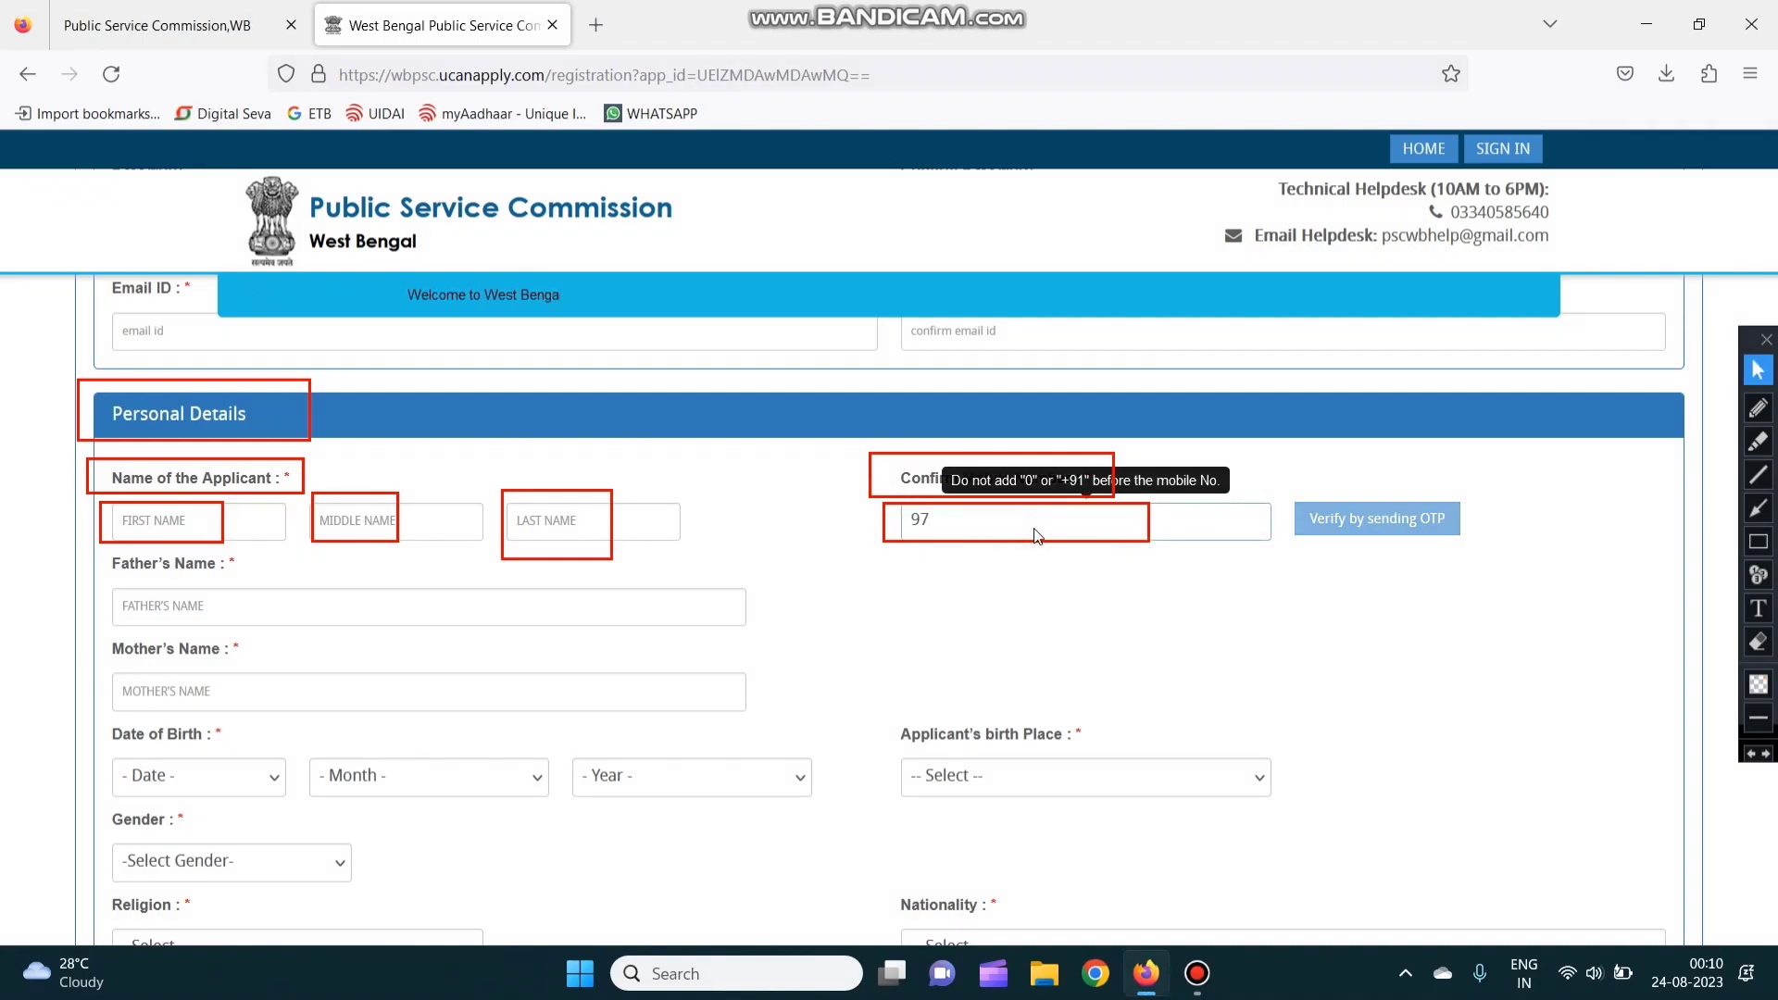
{"action": "type", "text": "3320"}
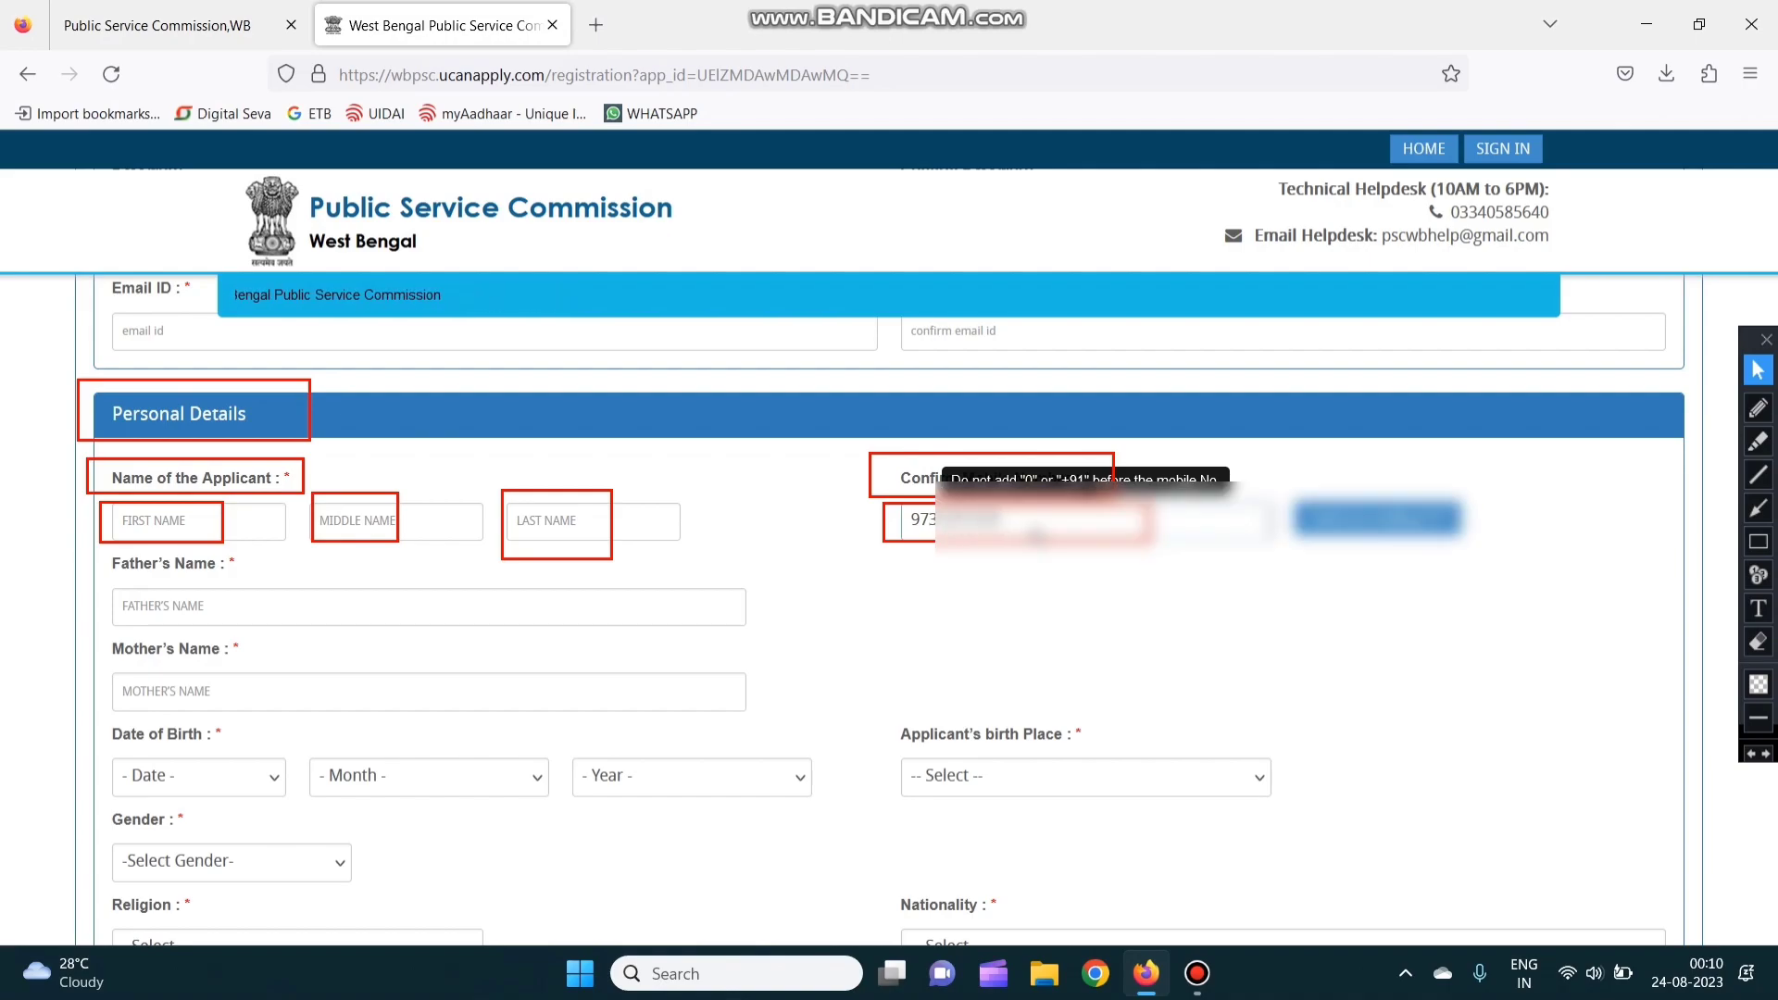
{"action": "left_click", "coordinate": [1758, 542]}
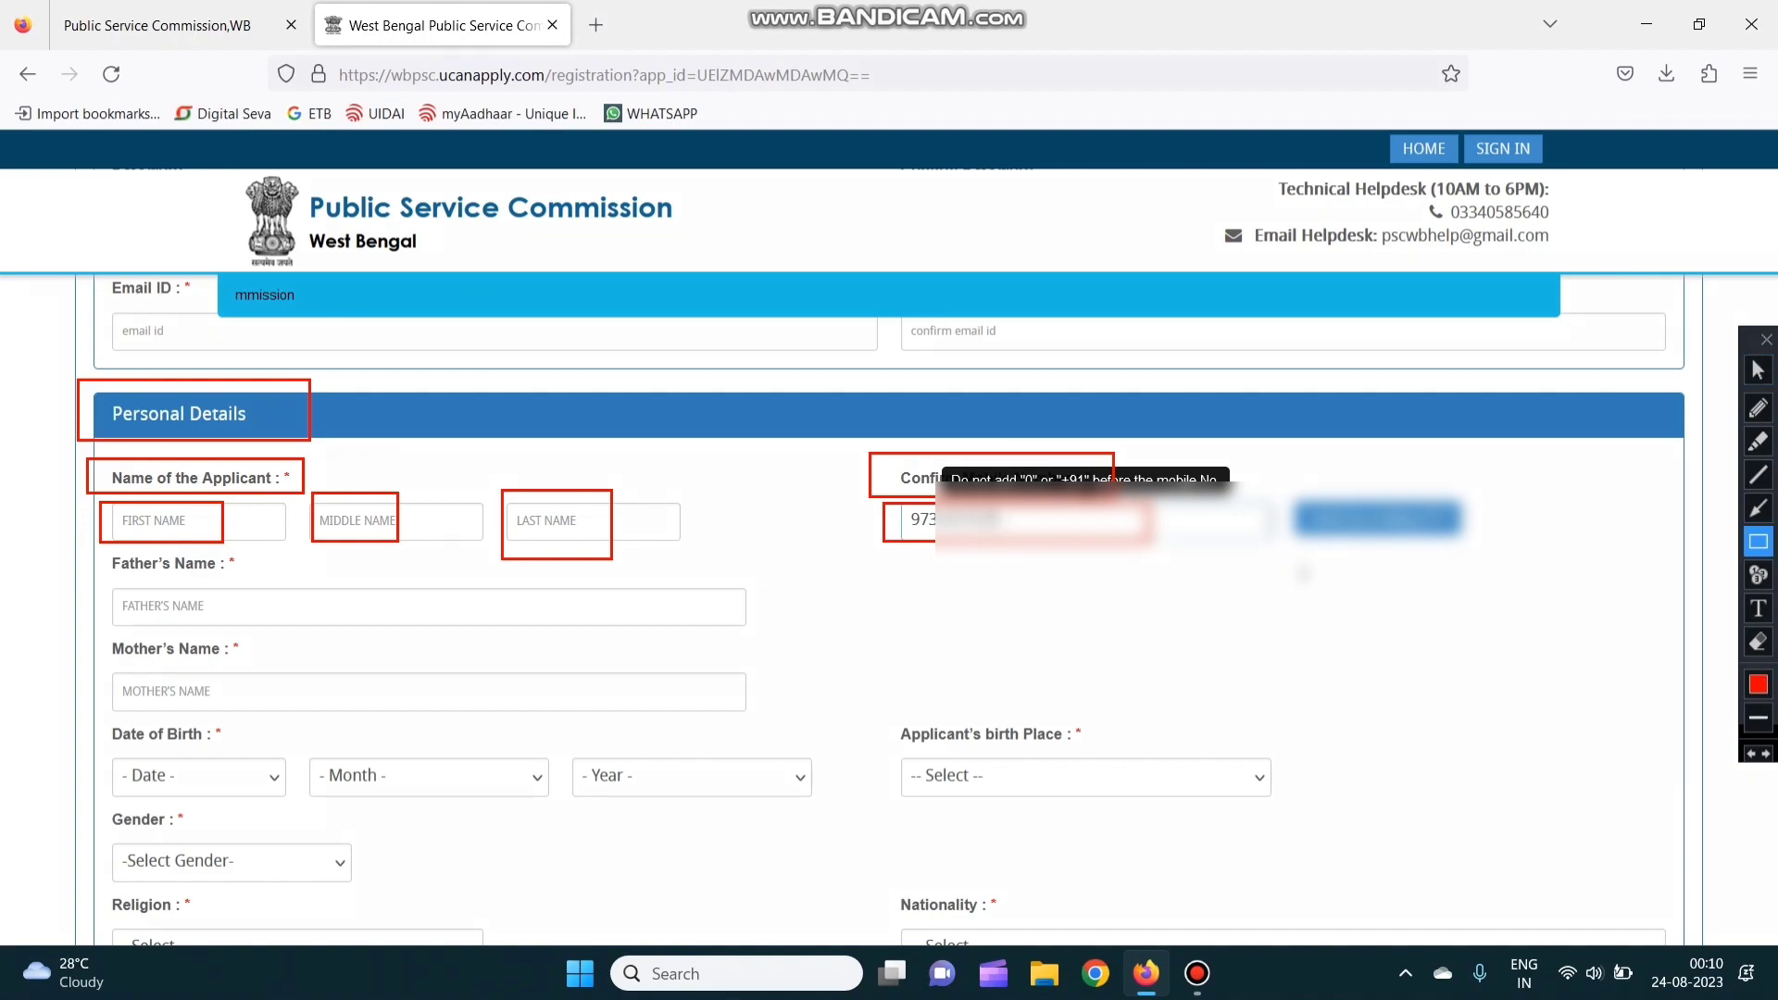
{"action": "left_click_drag", "start_coordinate": [1337, 534], "coordinate": [1467, 550]}
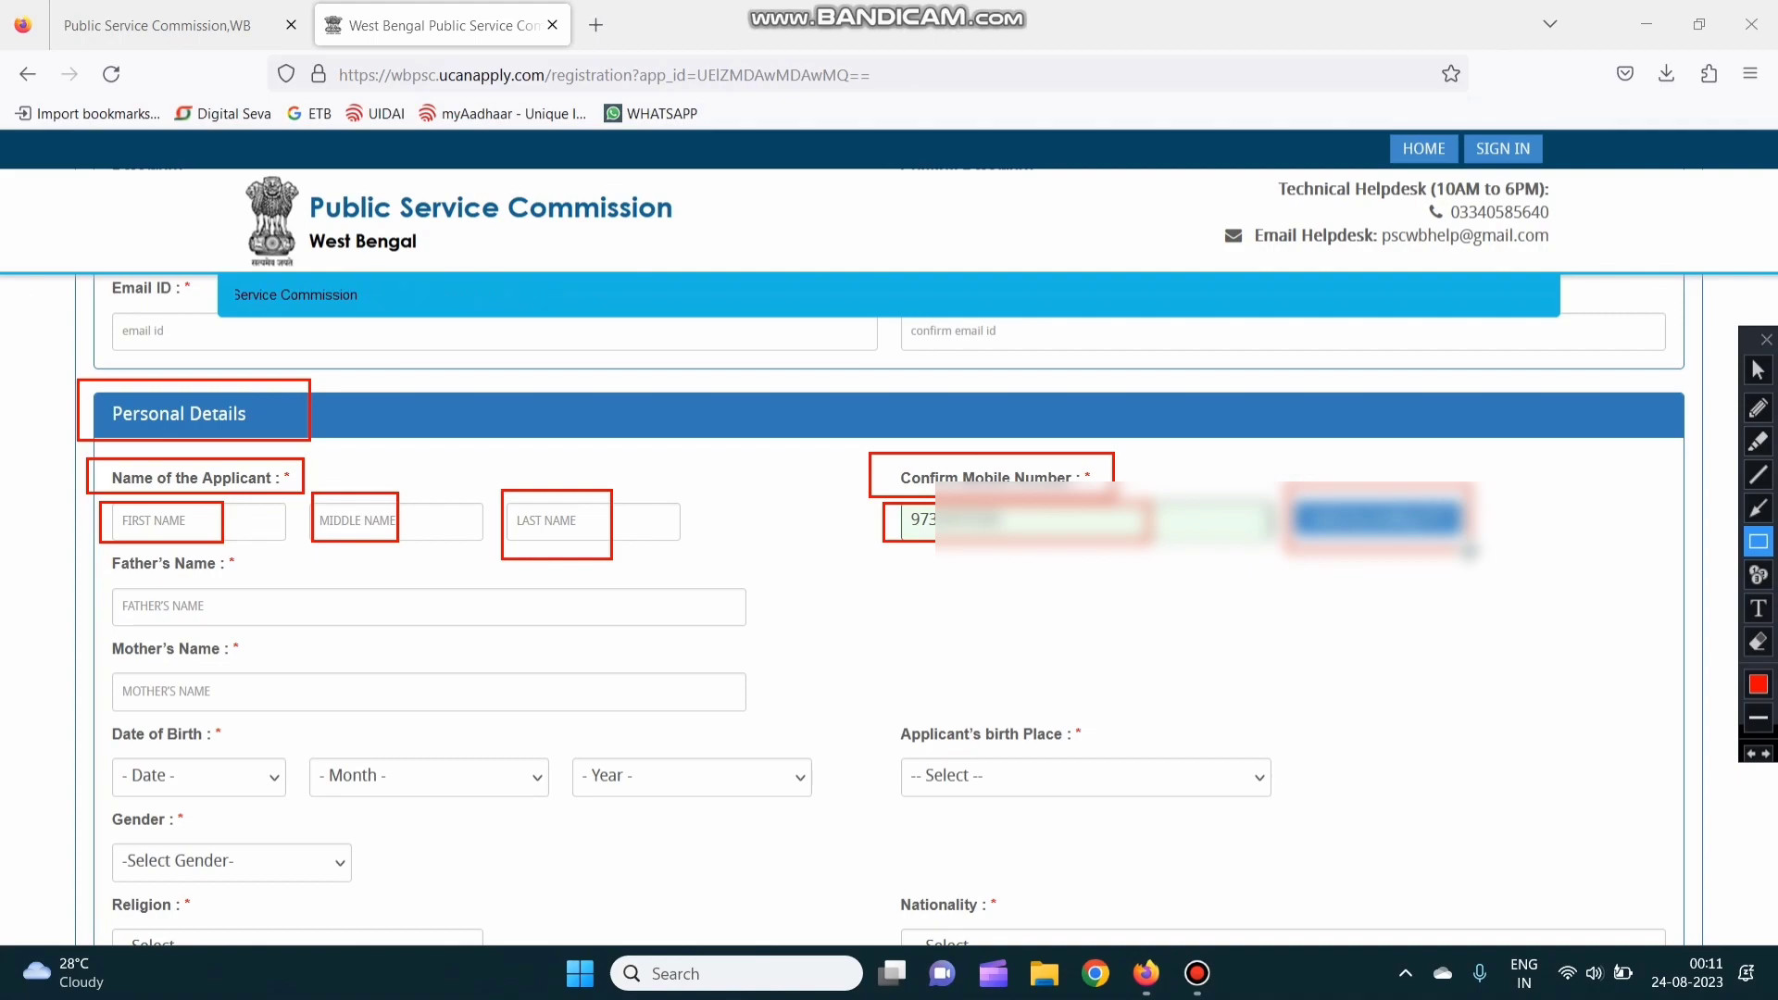
{"action": "key", "text": "ctrl+z"}
{"action": "key", "text": "ctrl+z"}
{"action": "key", "text": "ctrl+z"}
{"action": "key", "text": "ctrl+z"}
{"action": "key", "text": "ctrl+z"}
{"action": "key", "text": "ctrl+z"}
{"action": "key", "text": "ctrl+z"}
{"action": "key", "text": "ctrl+z"}
{"action": "key", "text": "ctrl+z"}
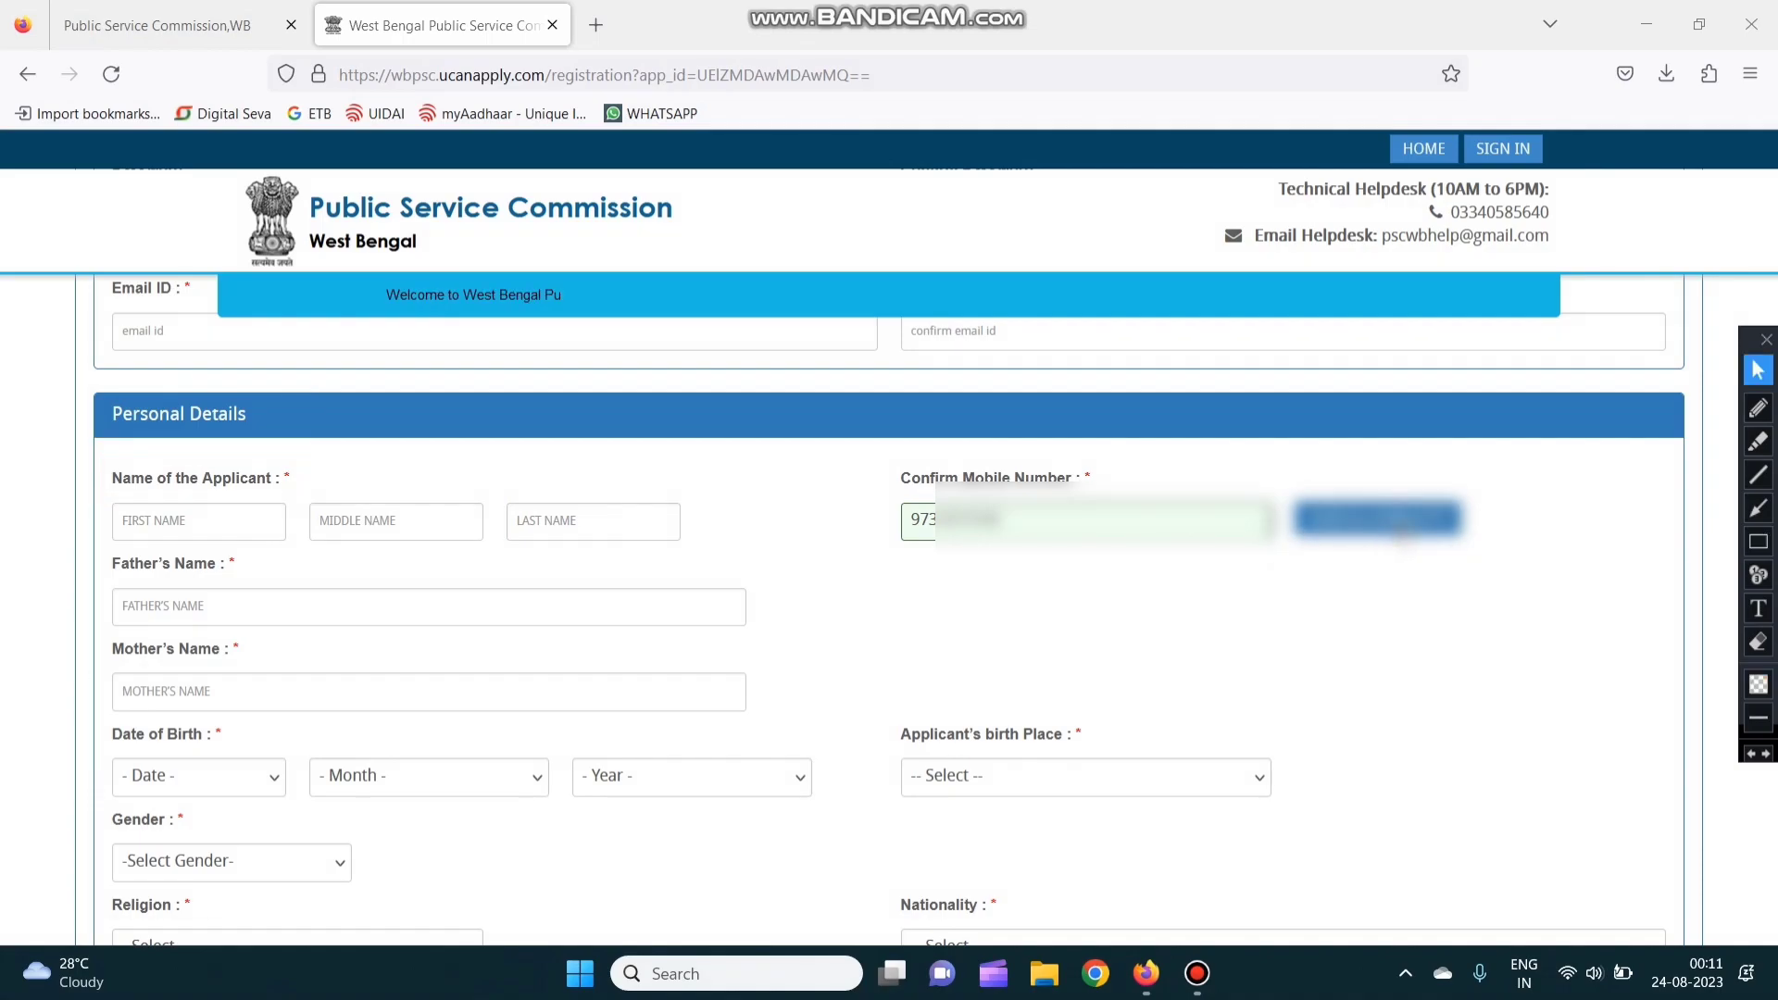
{"action": "left_click", "coordinate": [1390, 520]}
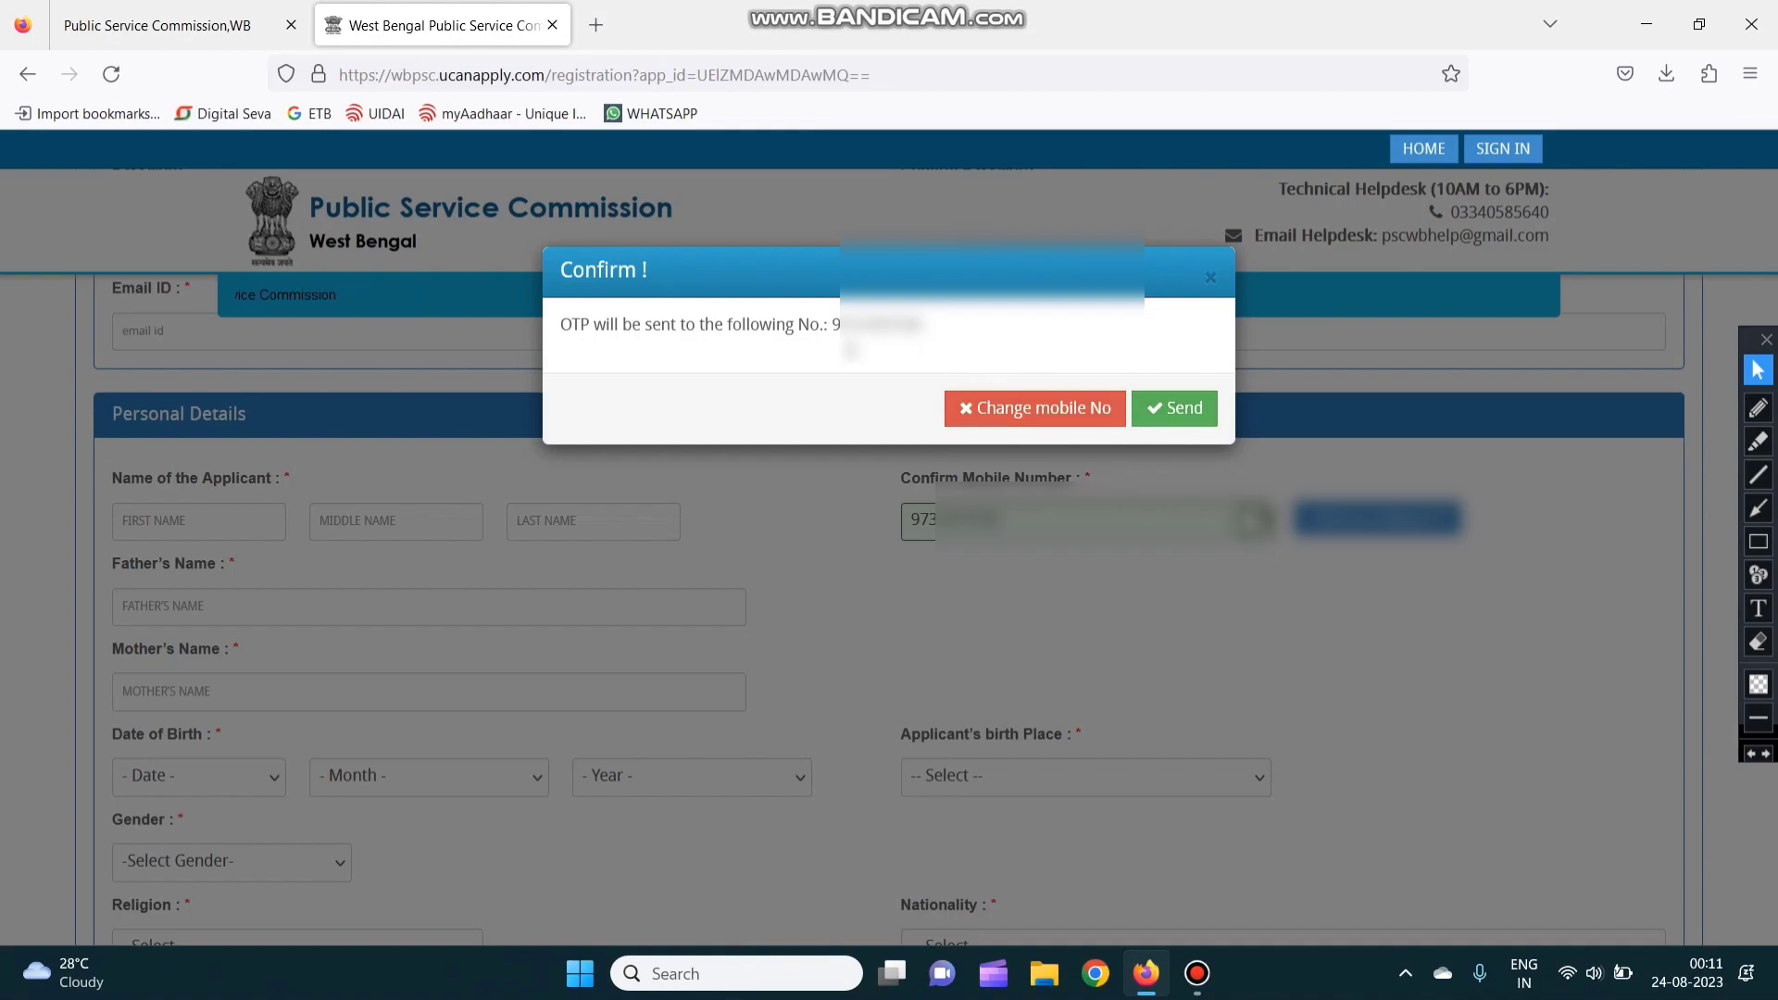
- Send the OTP to the registered mobile number from the confirm box
{"action": "left_click", "coordinate": [1758, 407]}
{"action": "mouse_move", "coordinate": [850, 350]}
{"action": "left_mouse_down"}
{"action": "mouse_move", "coordinate": [834, 349]}
{"action": "mouse_move", "coordinate": [926, 341]}
{"action": "mouse_move", "coordinate": [825, 345]}
{"action": "mouse_move", "coordinate": [940, 347]}
{"action": "left_mouse_up"}
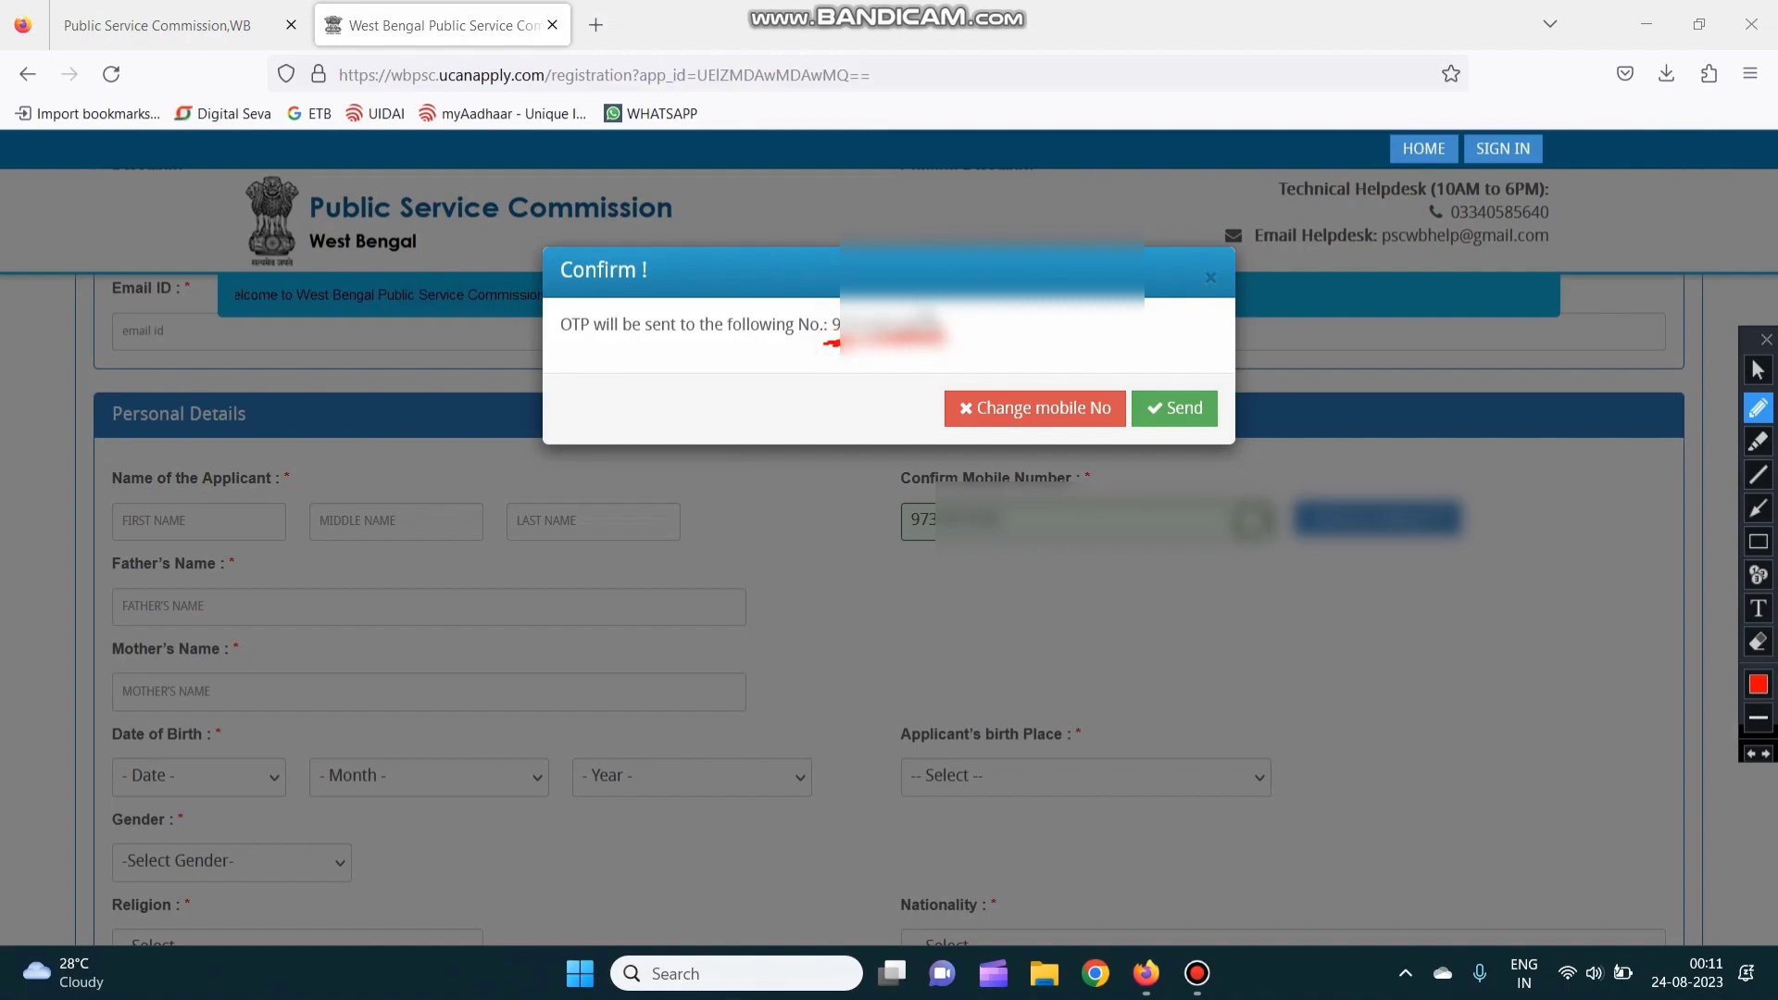
{"action": "key", "text": "r"}
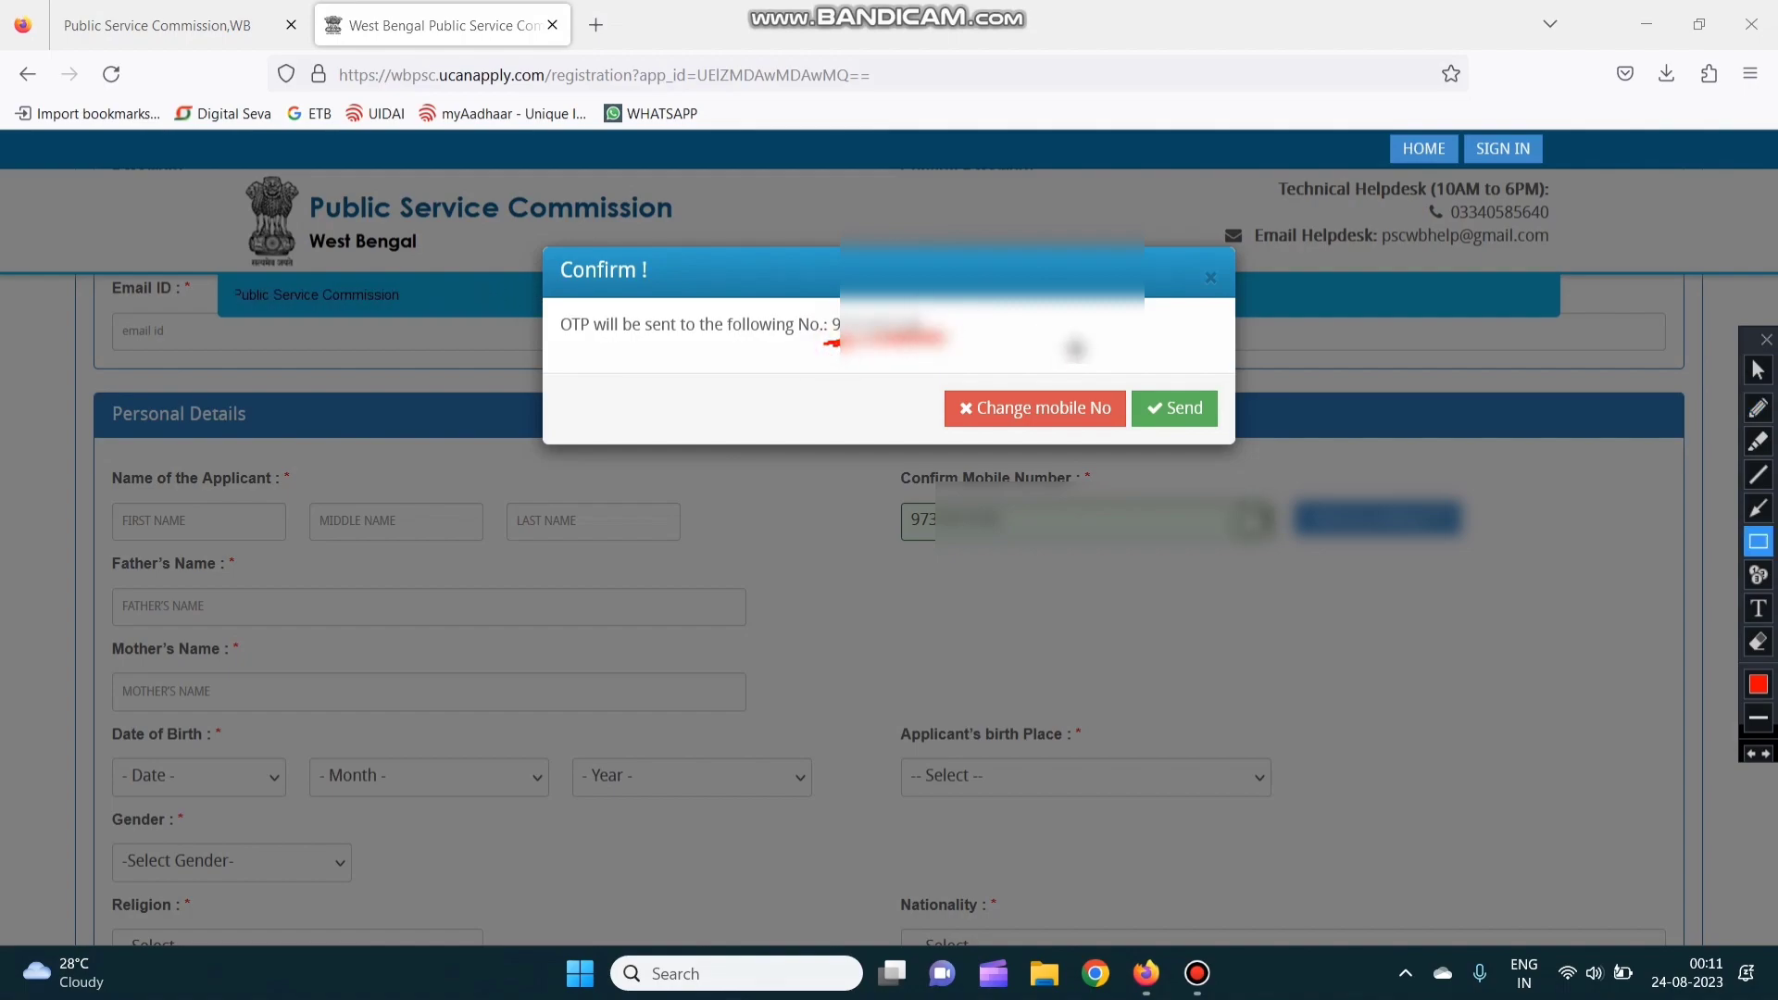
{"action": "left_click_drag", "start_coordinate": [1142, 368], "coordinate": [1224, 428]}
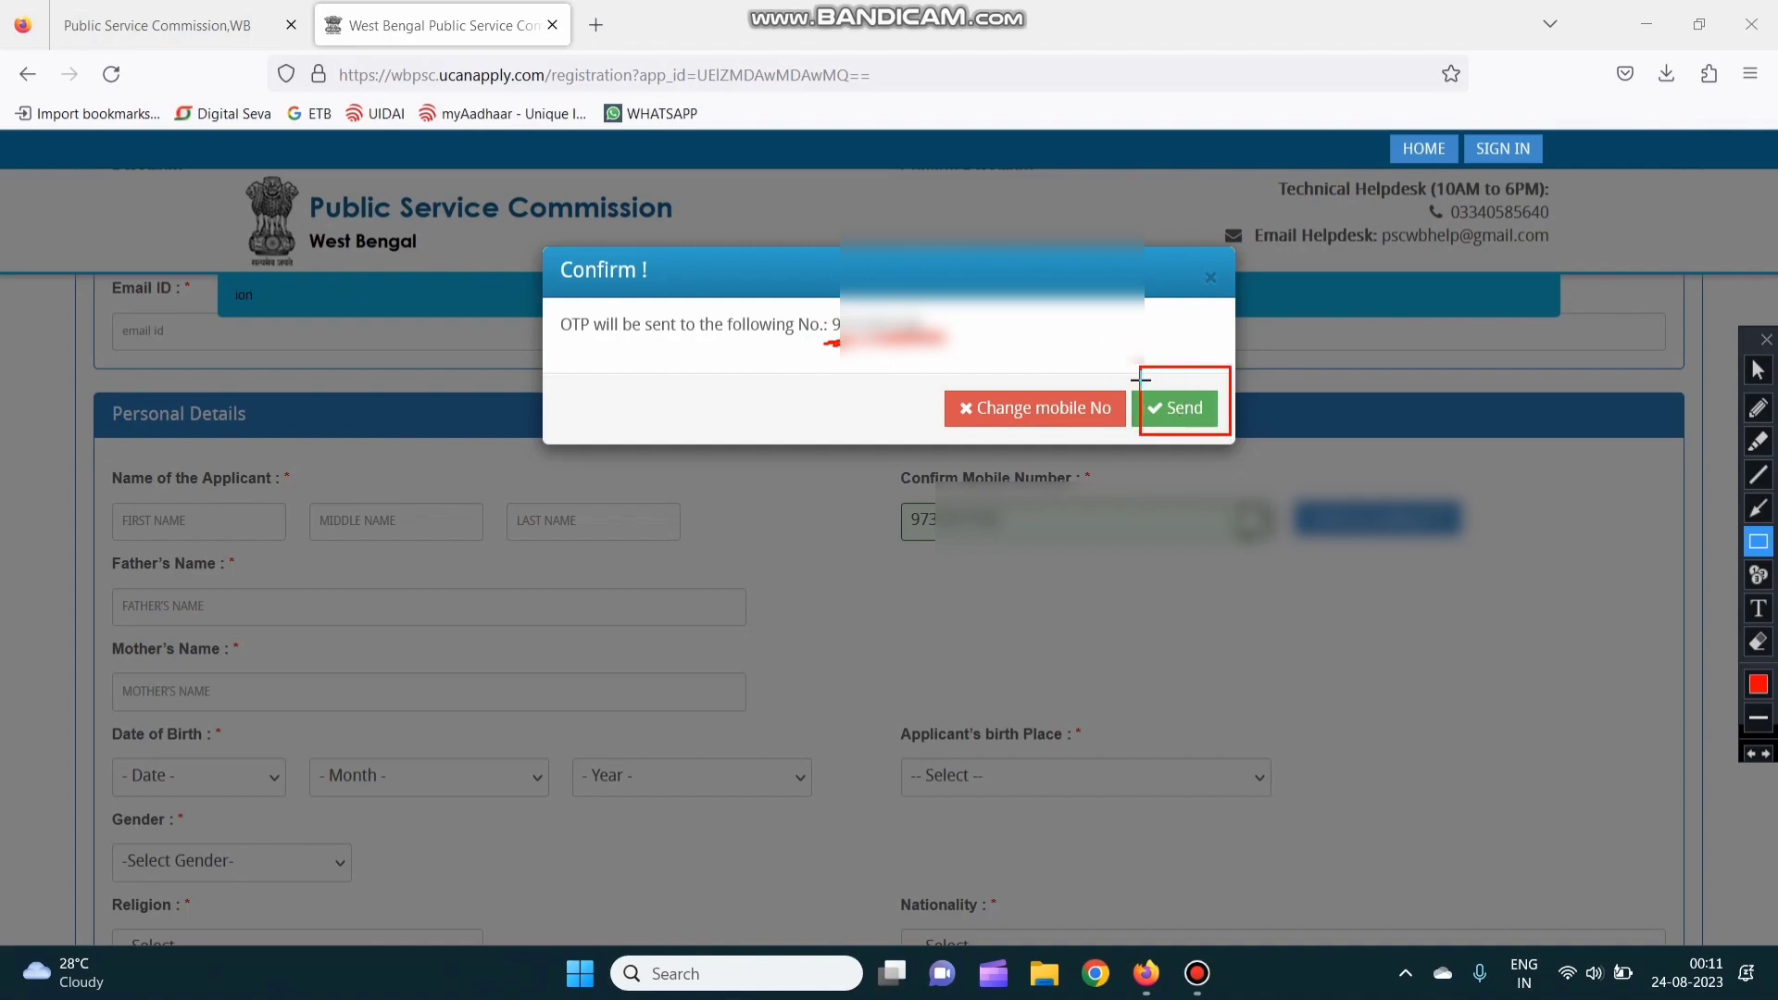
{"action": "left_click_drag", "start_coordinate": [1137, 366], "coordinate": [1235, 429]}
{"action": "key", "text": "ctrl+z"}
{"action": "key", "text": "ctrl+z"}
{"action": "key", "text": "ctrl+z"}
{"action": "key", "text": "Escape"}
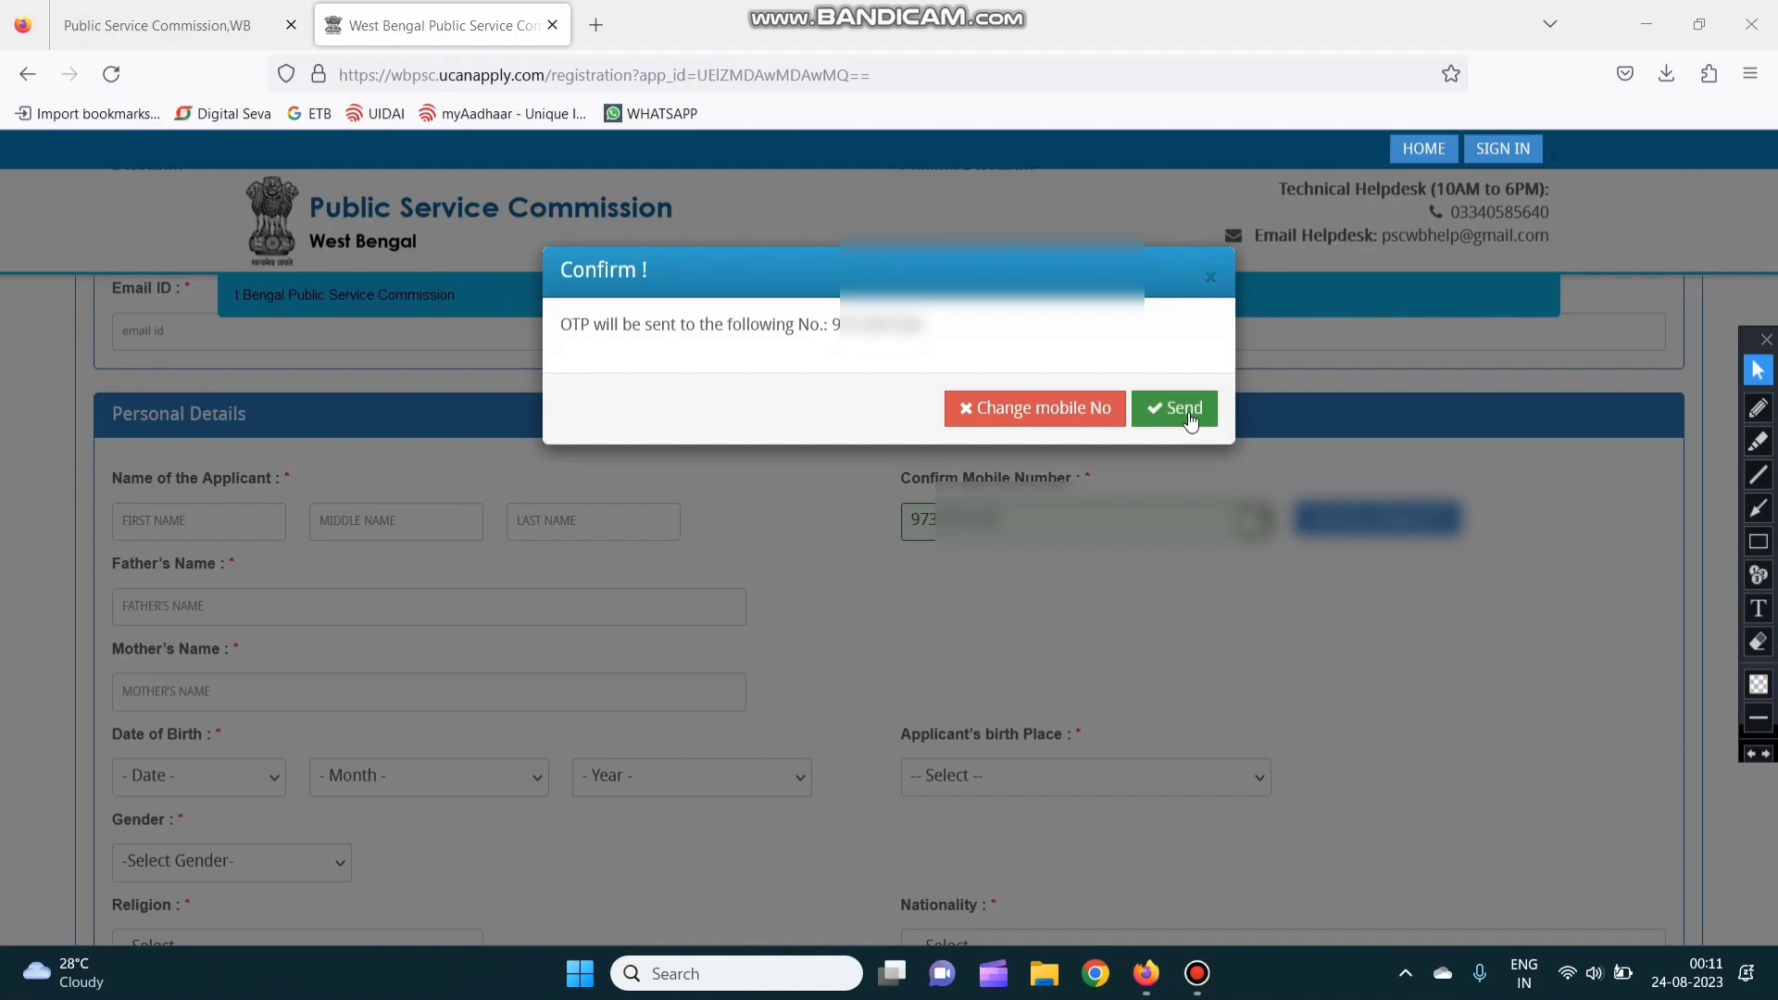
{"action": "left_click", "coordinate": [1193, 422]}
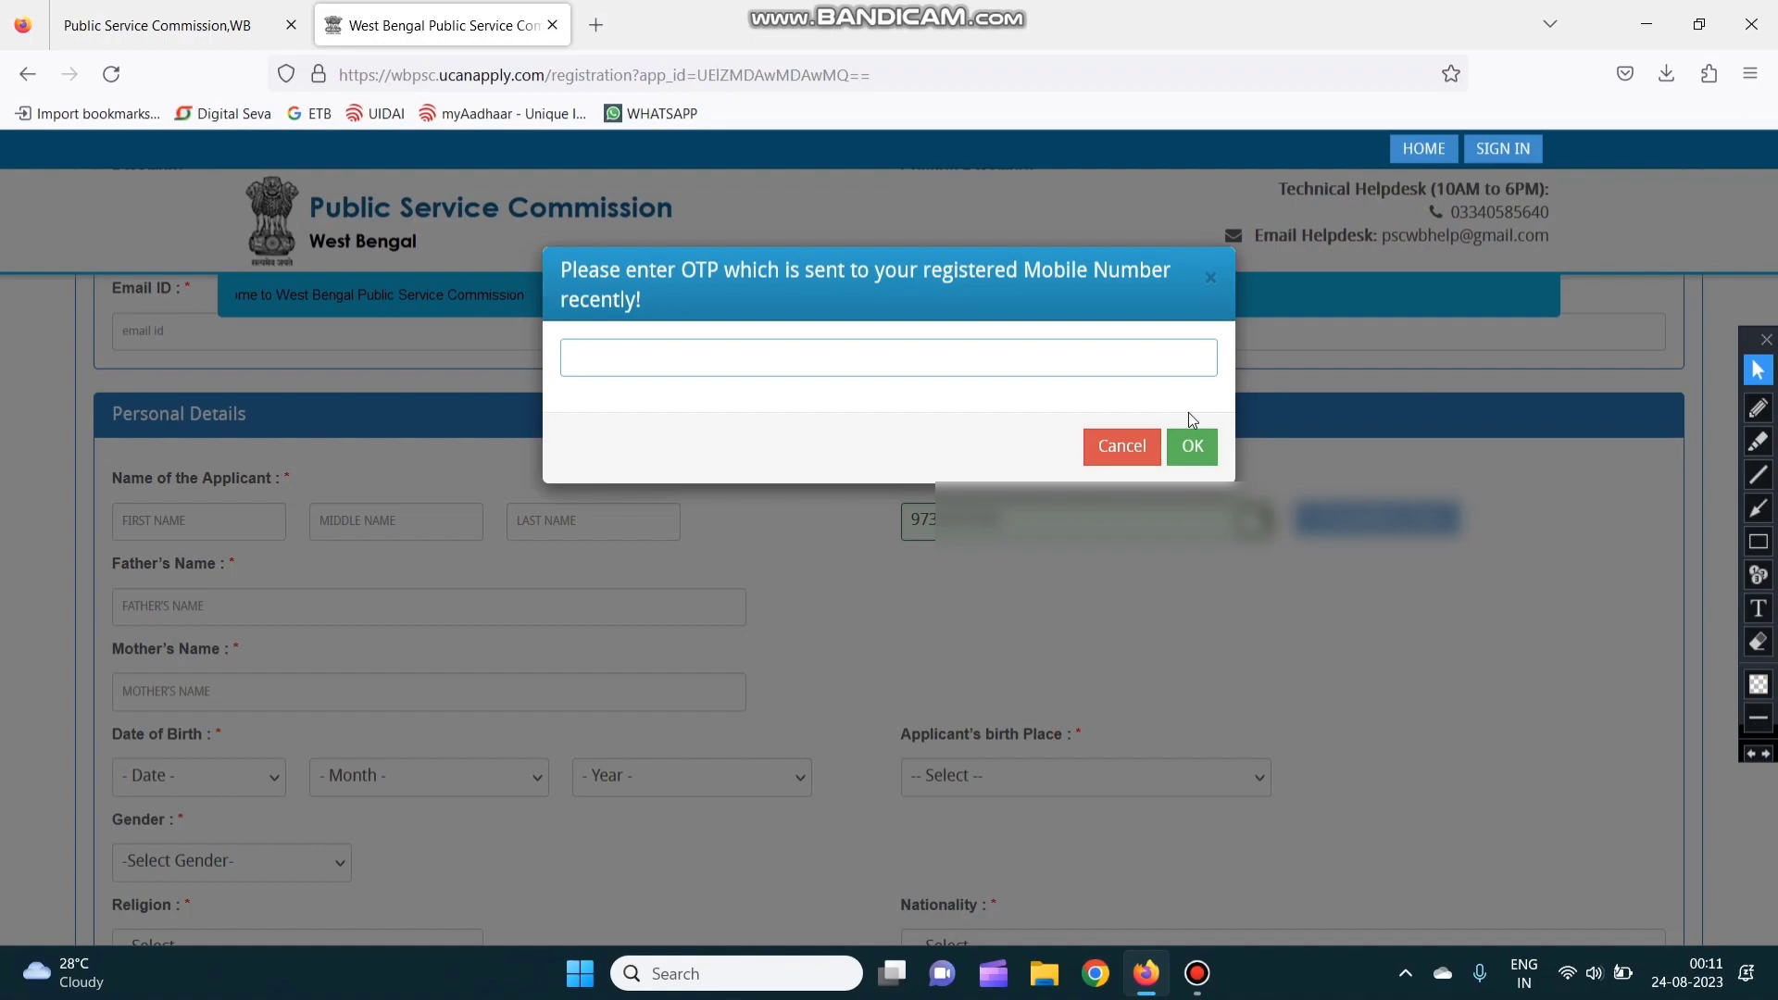
- Enter the OTP received on the phone and submit it with OK
{"action": "left_click", "coordinate": [627, 361]}
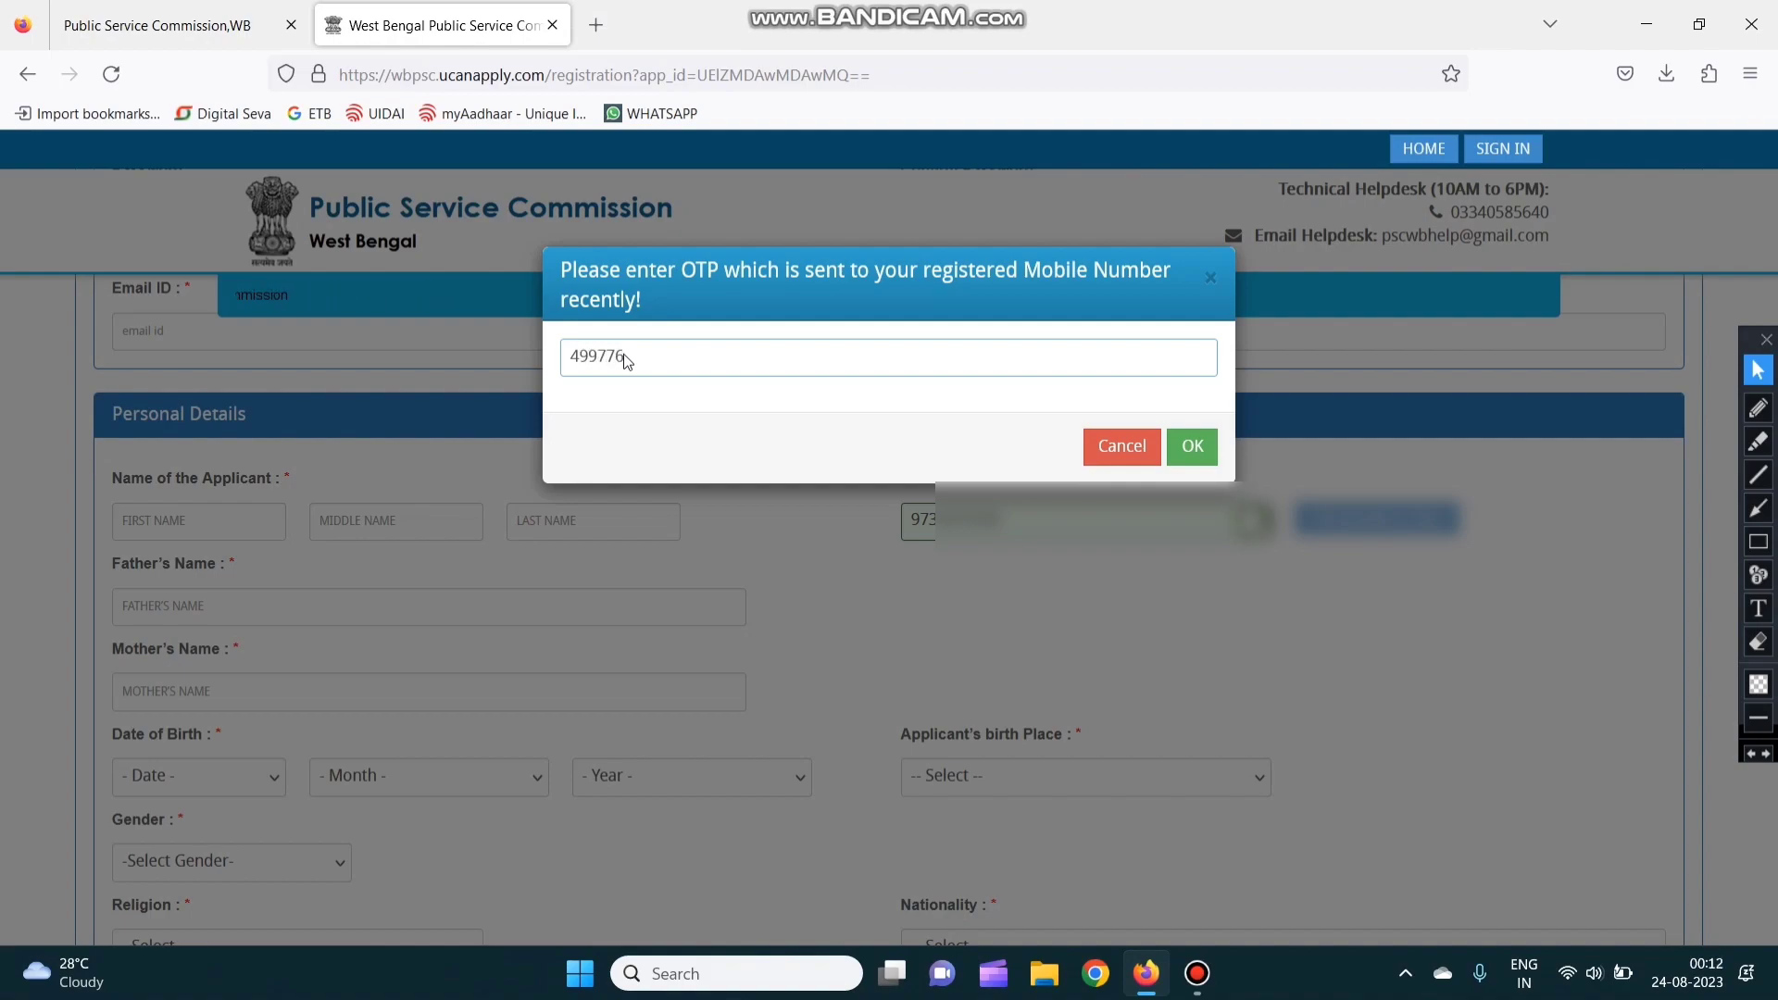
{"action": "key", "text": "ctrl+5"}
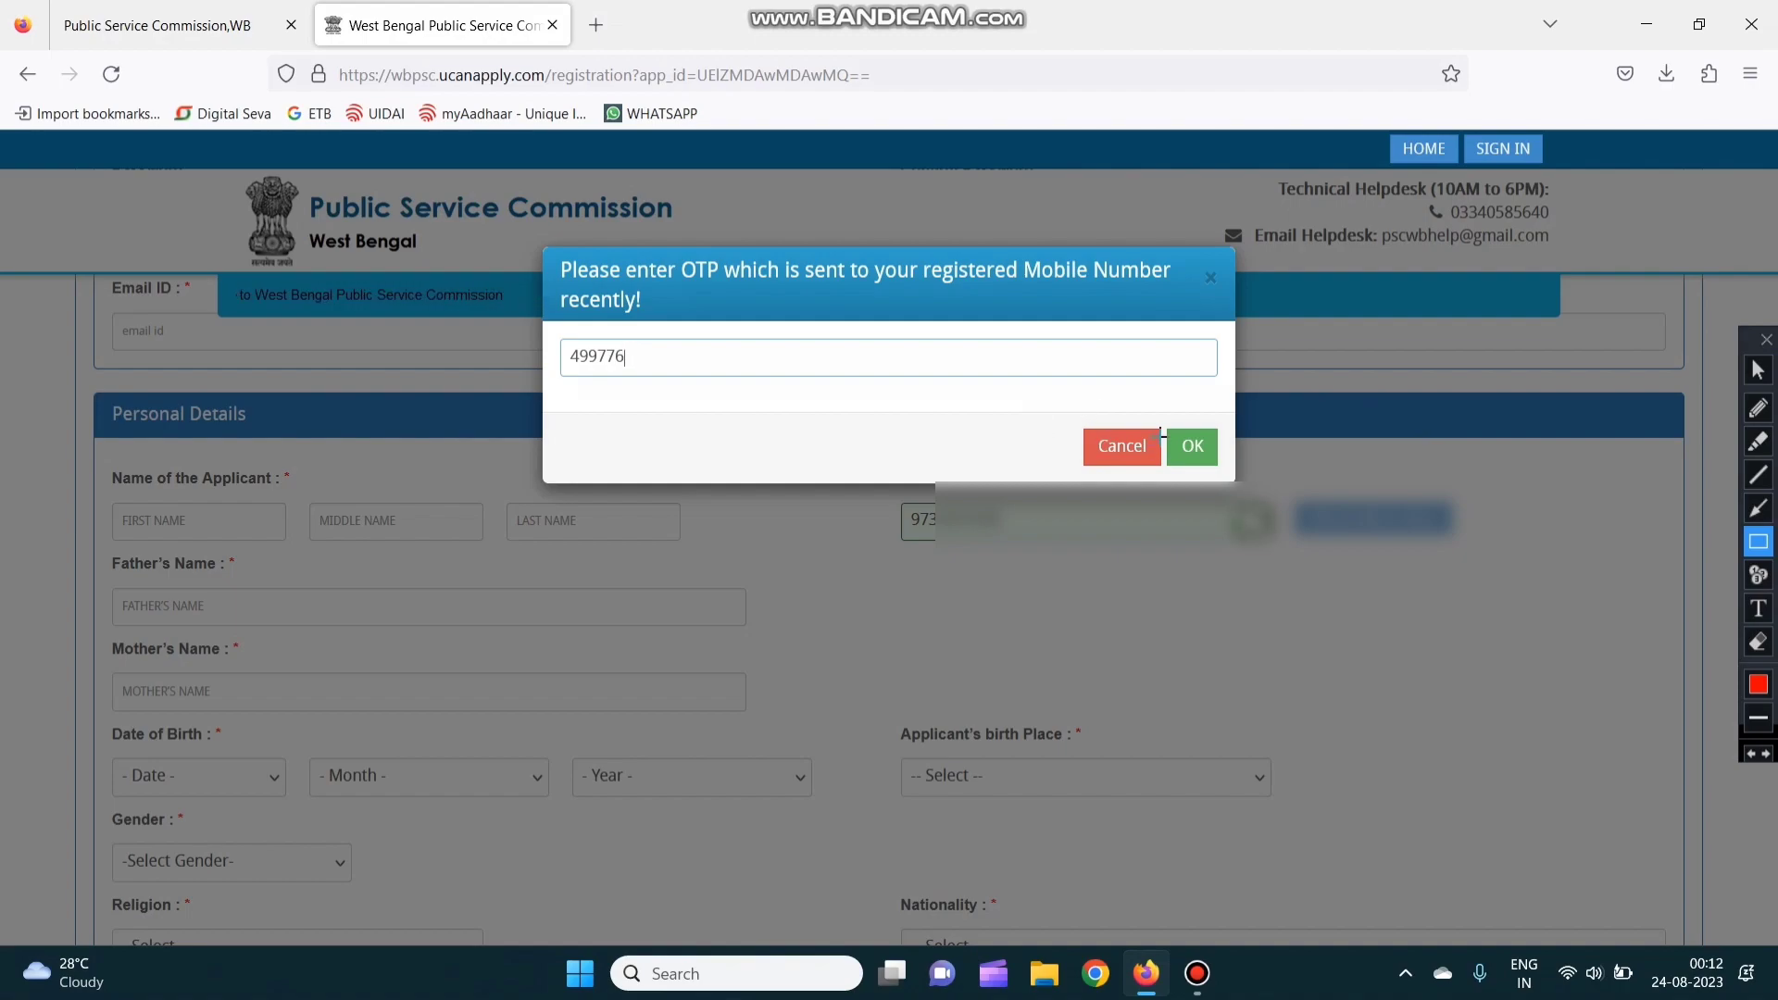
{"action": "mouse_move", "coordinate": [1163, 413]}
{"action": "left_mouse_down"}
{"action": "mouse_move", "coordinate": [1244, 478]}
{"action": "mouse_move", "coordinate": [1229, 472]}
{"action": "left_mouse_up"}
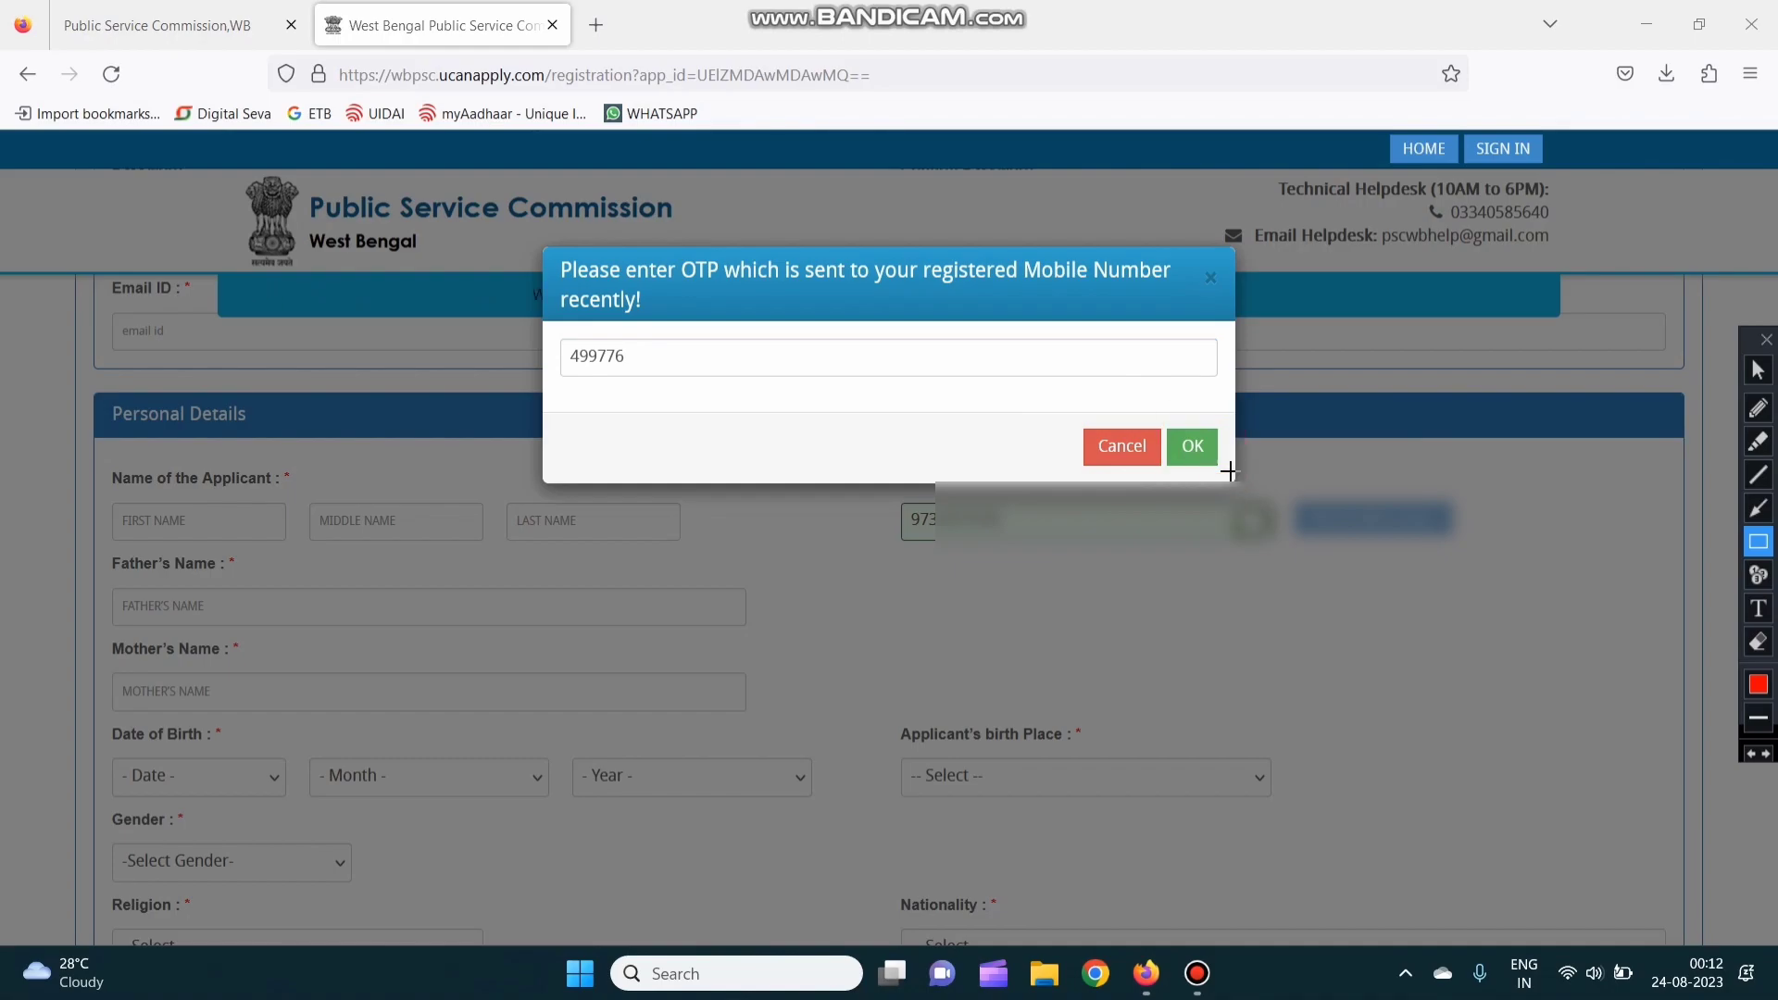
{"action": "key", "text": "Escape"}
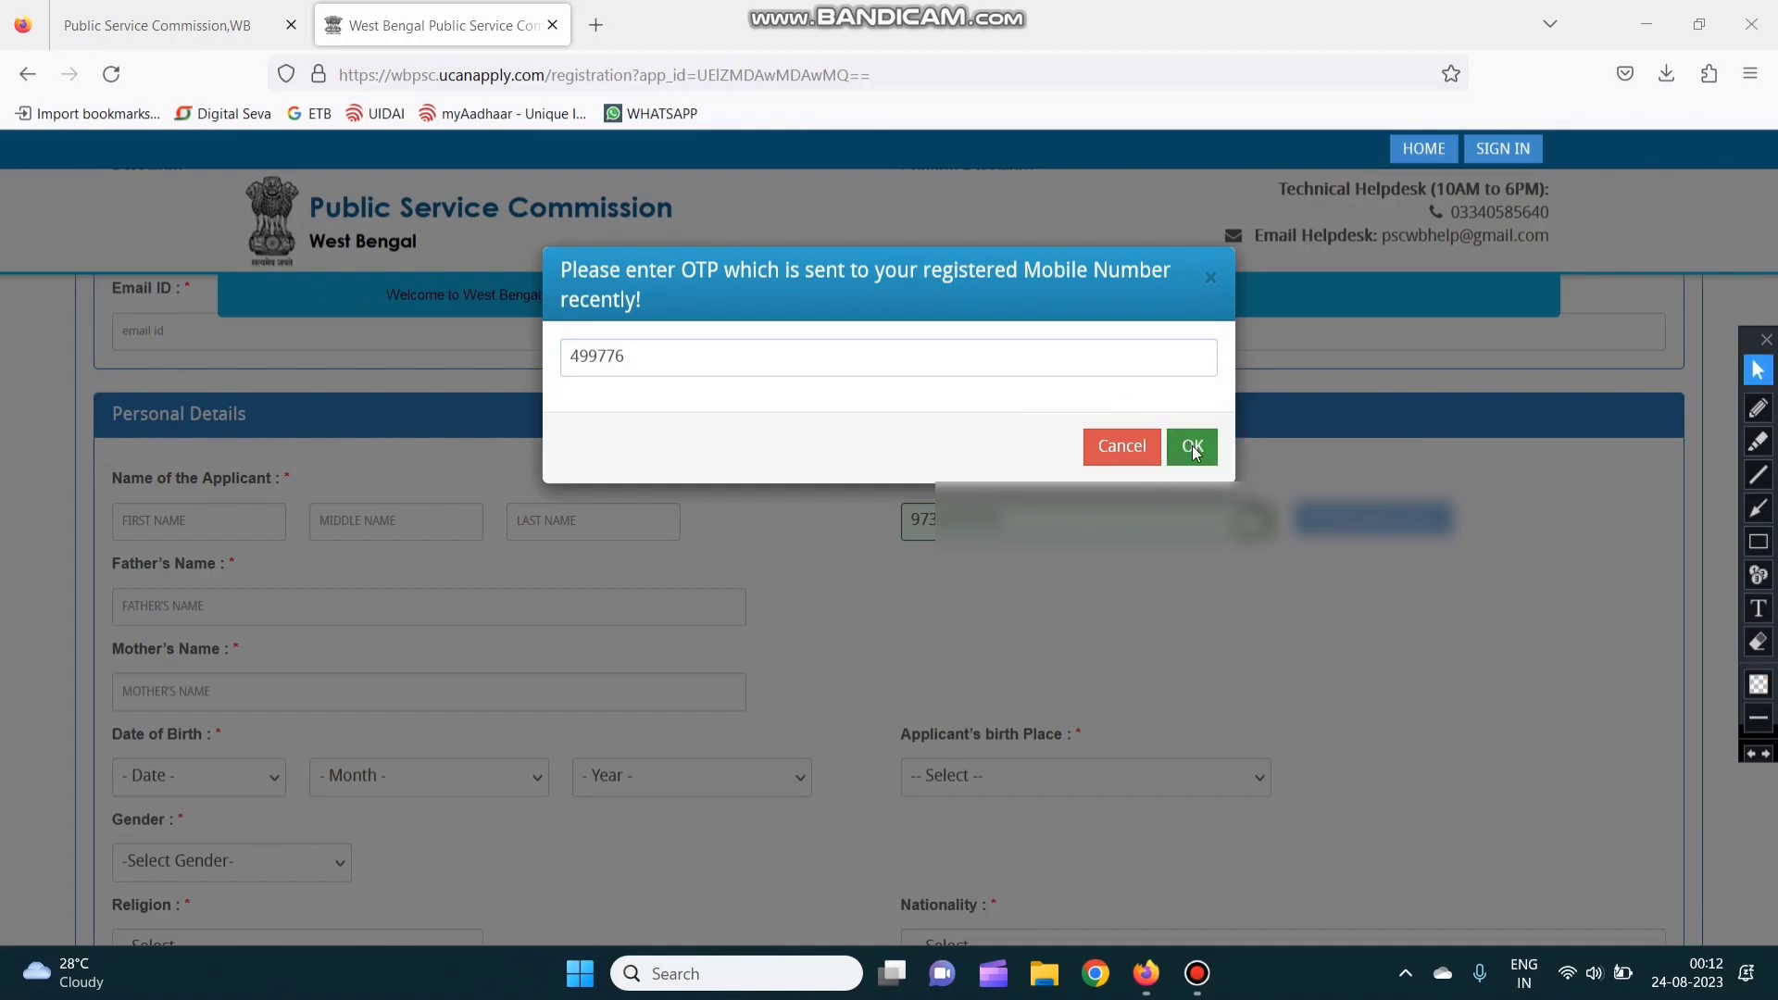
{"action": "left_click", "coordinate": [1192, 446]}
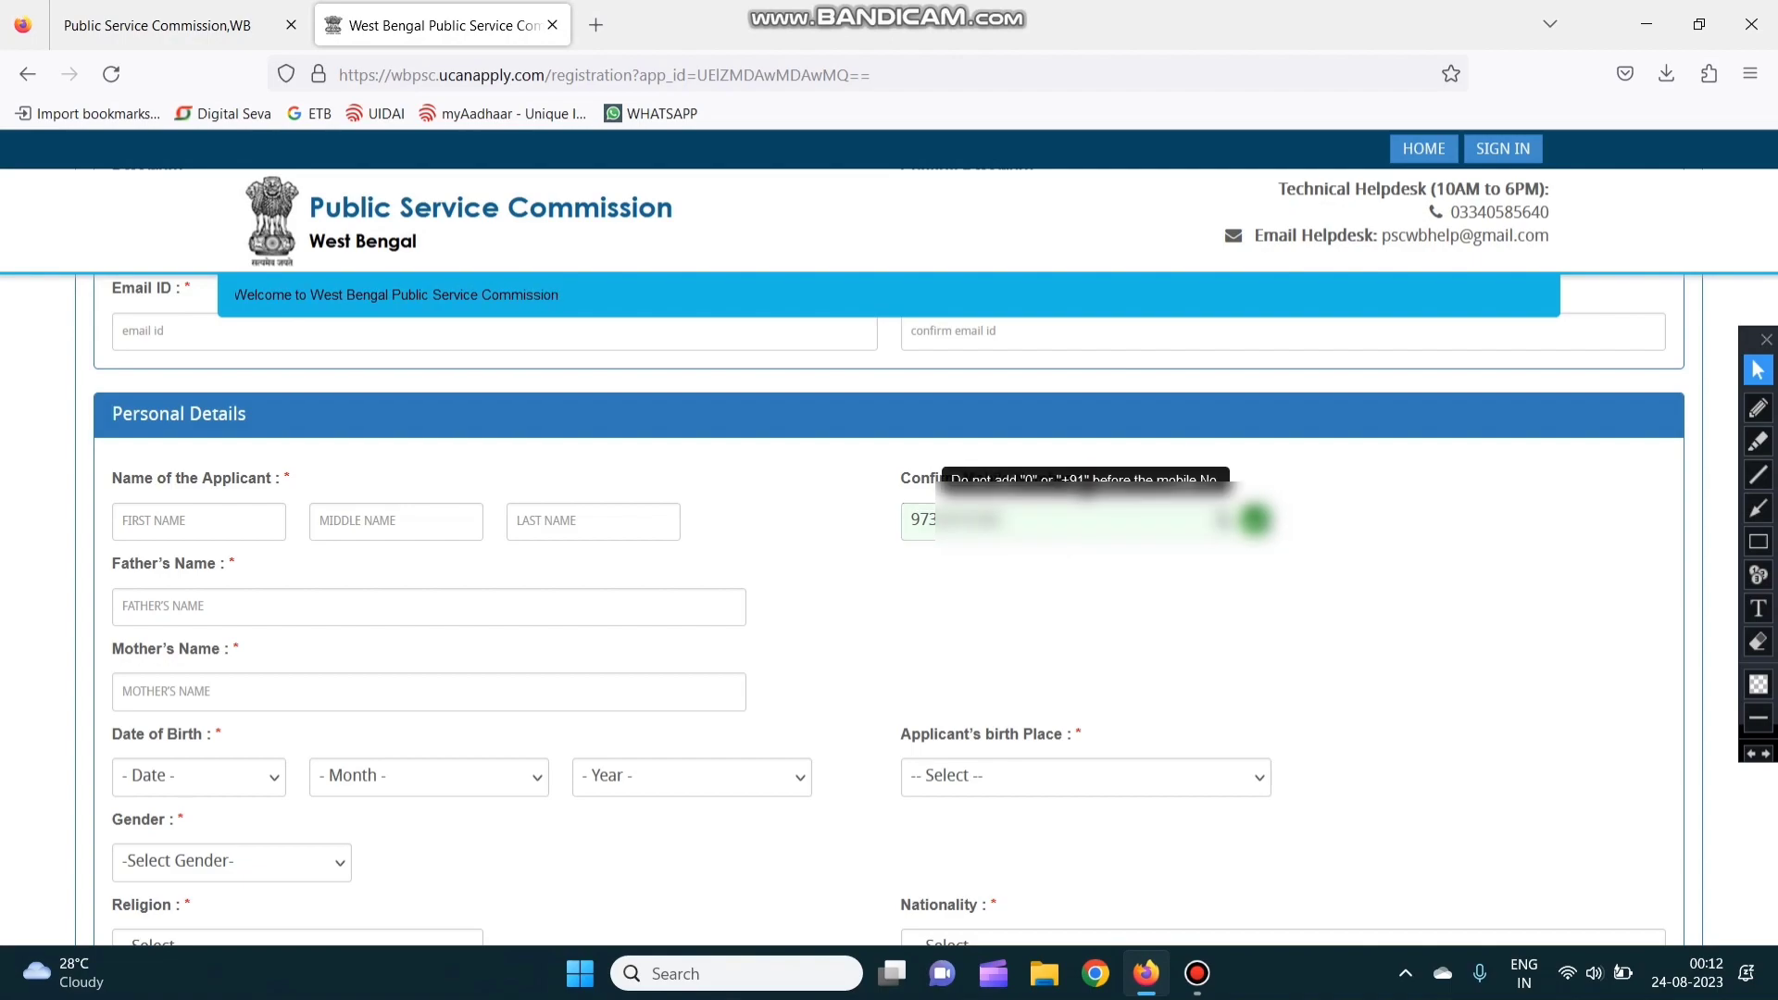
{"action": "key", "text": "ctrl+5"}
{"action": "left_click_drag", "start_coordinate": [1220, 489], "coordinate": [1348, 560]}
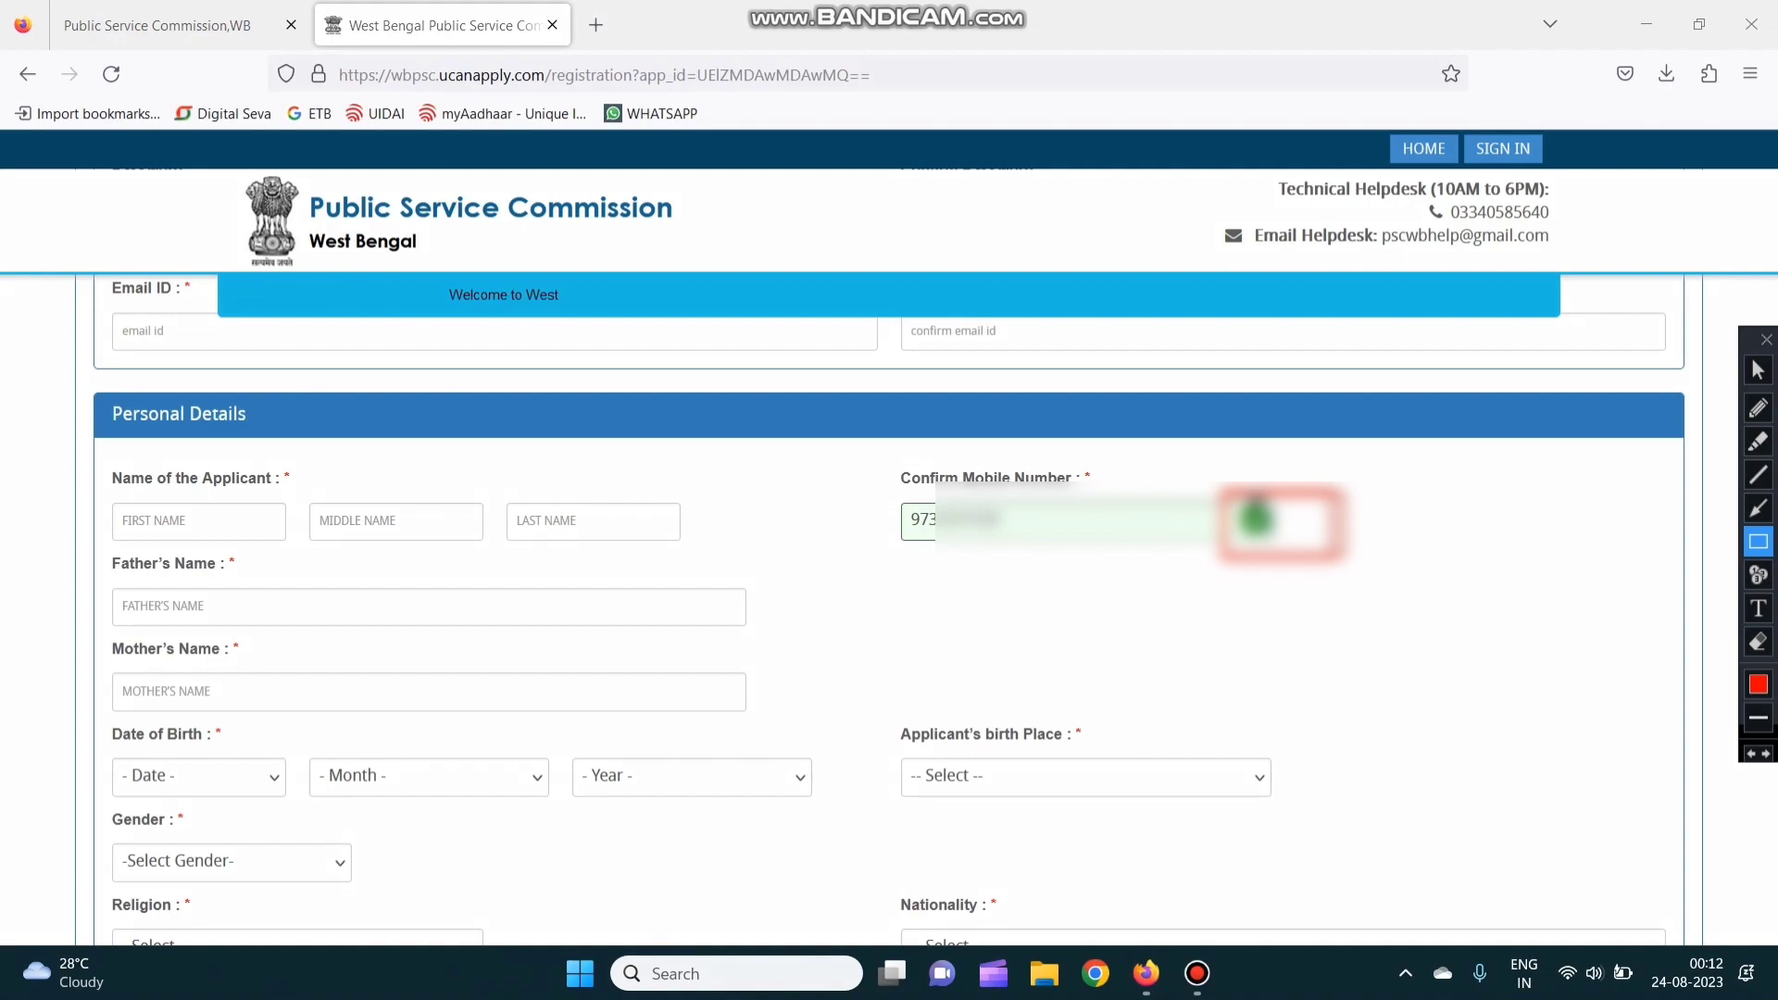
{"action": "left_click_drag", "start_coordinate": [95, 543], "coordinate": [264, 587]}
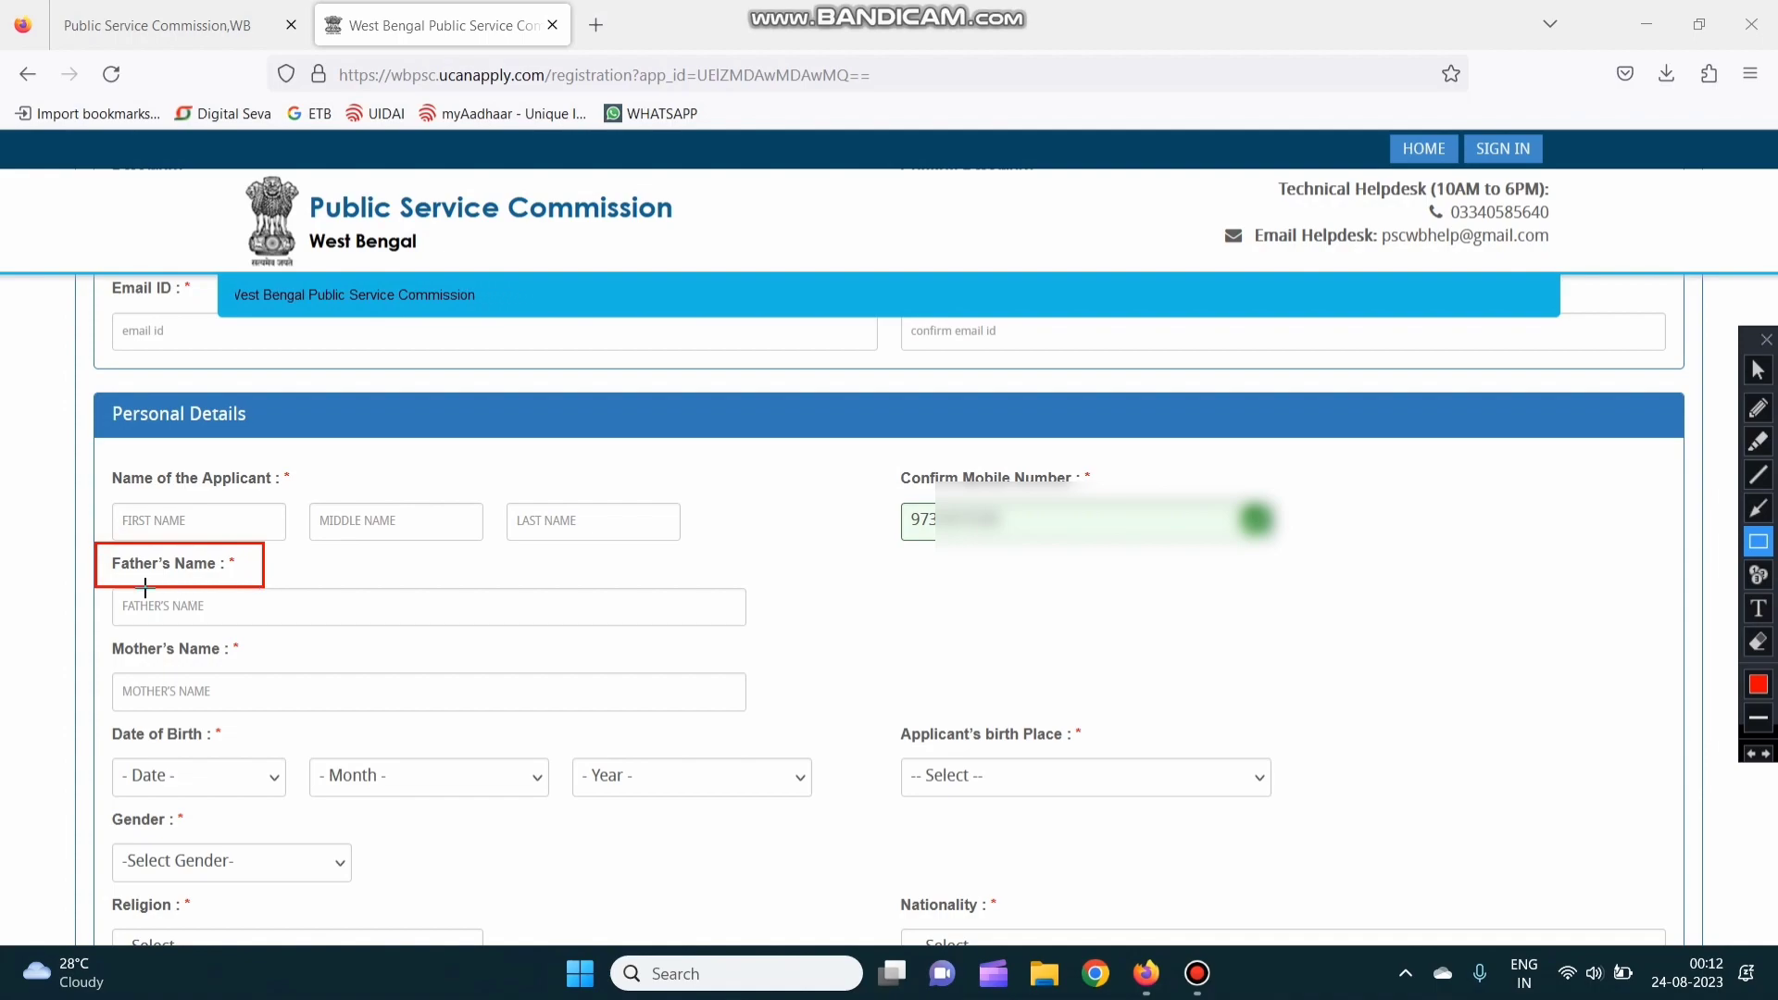
{"action": "mouse_move", "coordinate": [100, 587]}
{"action": "left_mouse_down"}
{"action": "mouse_move", "coordinate": [186, 627]}
{"action": "mouse_move", "coordinate": [279, 630]}
{"action": "left_mouse_up"}
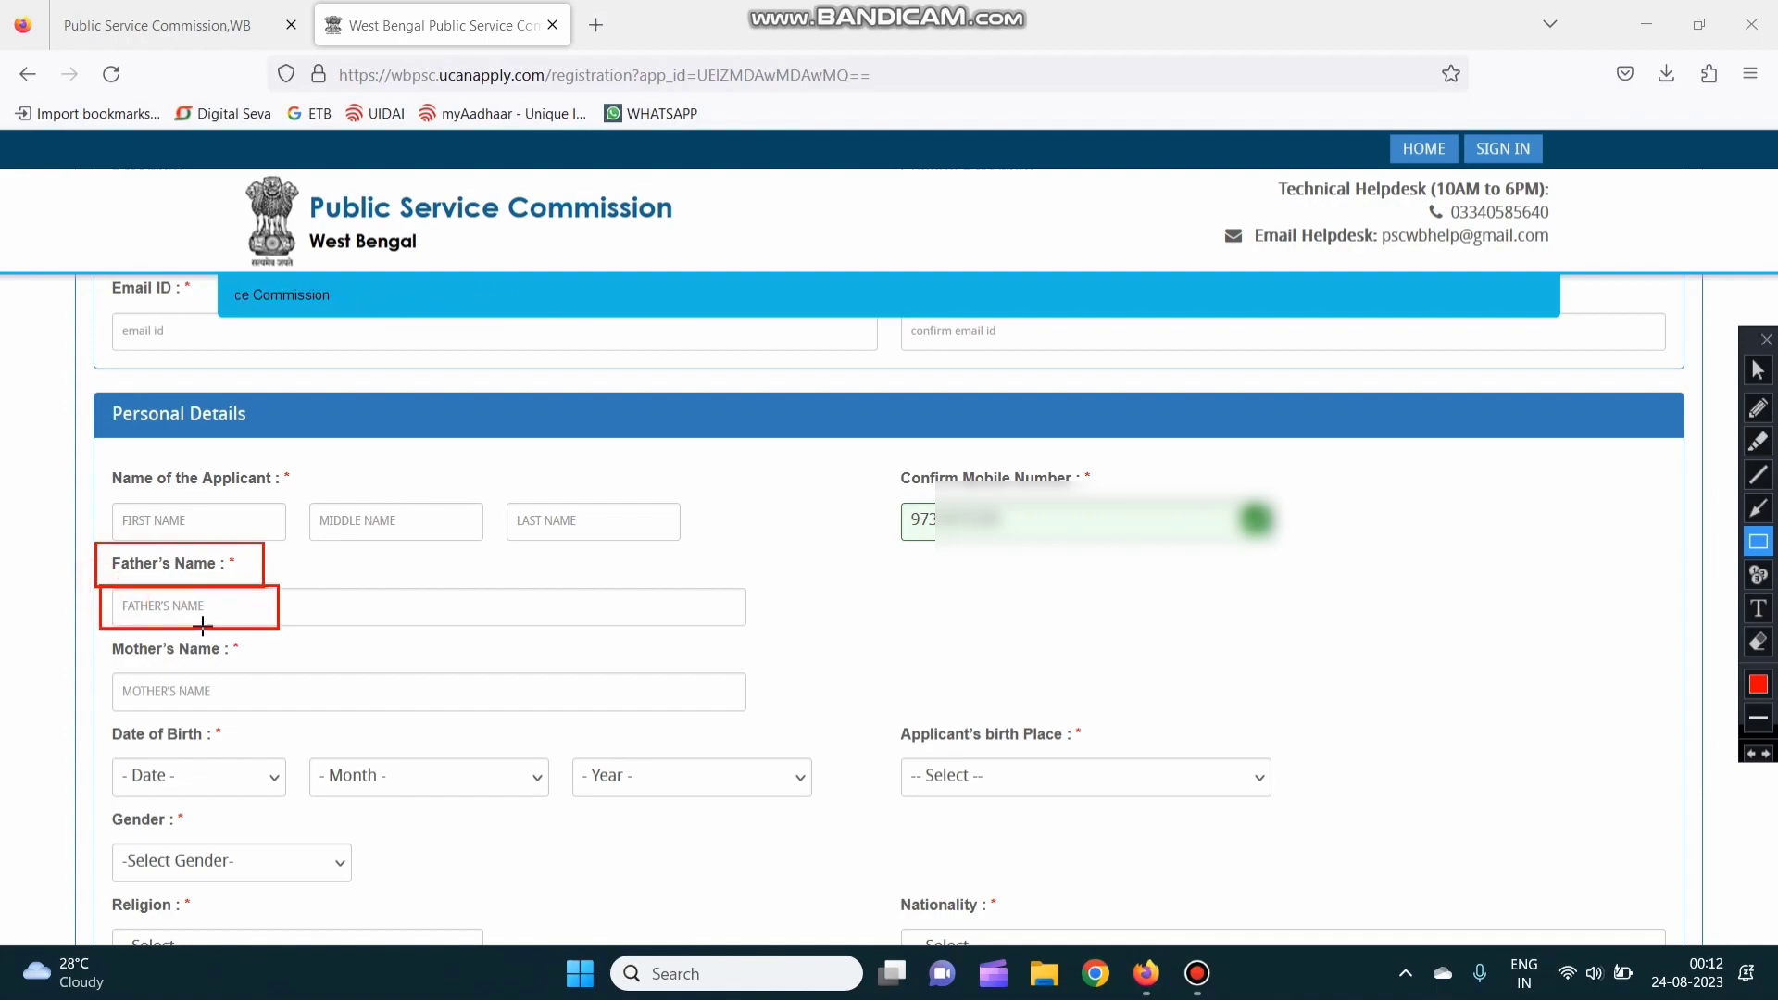
{"action": "left_click_drag", "start_coordinate": [95, 631], "coordinate": [251, 665]}
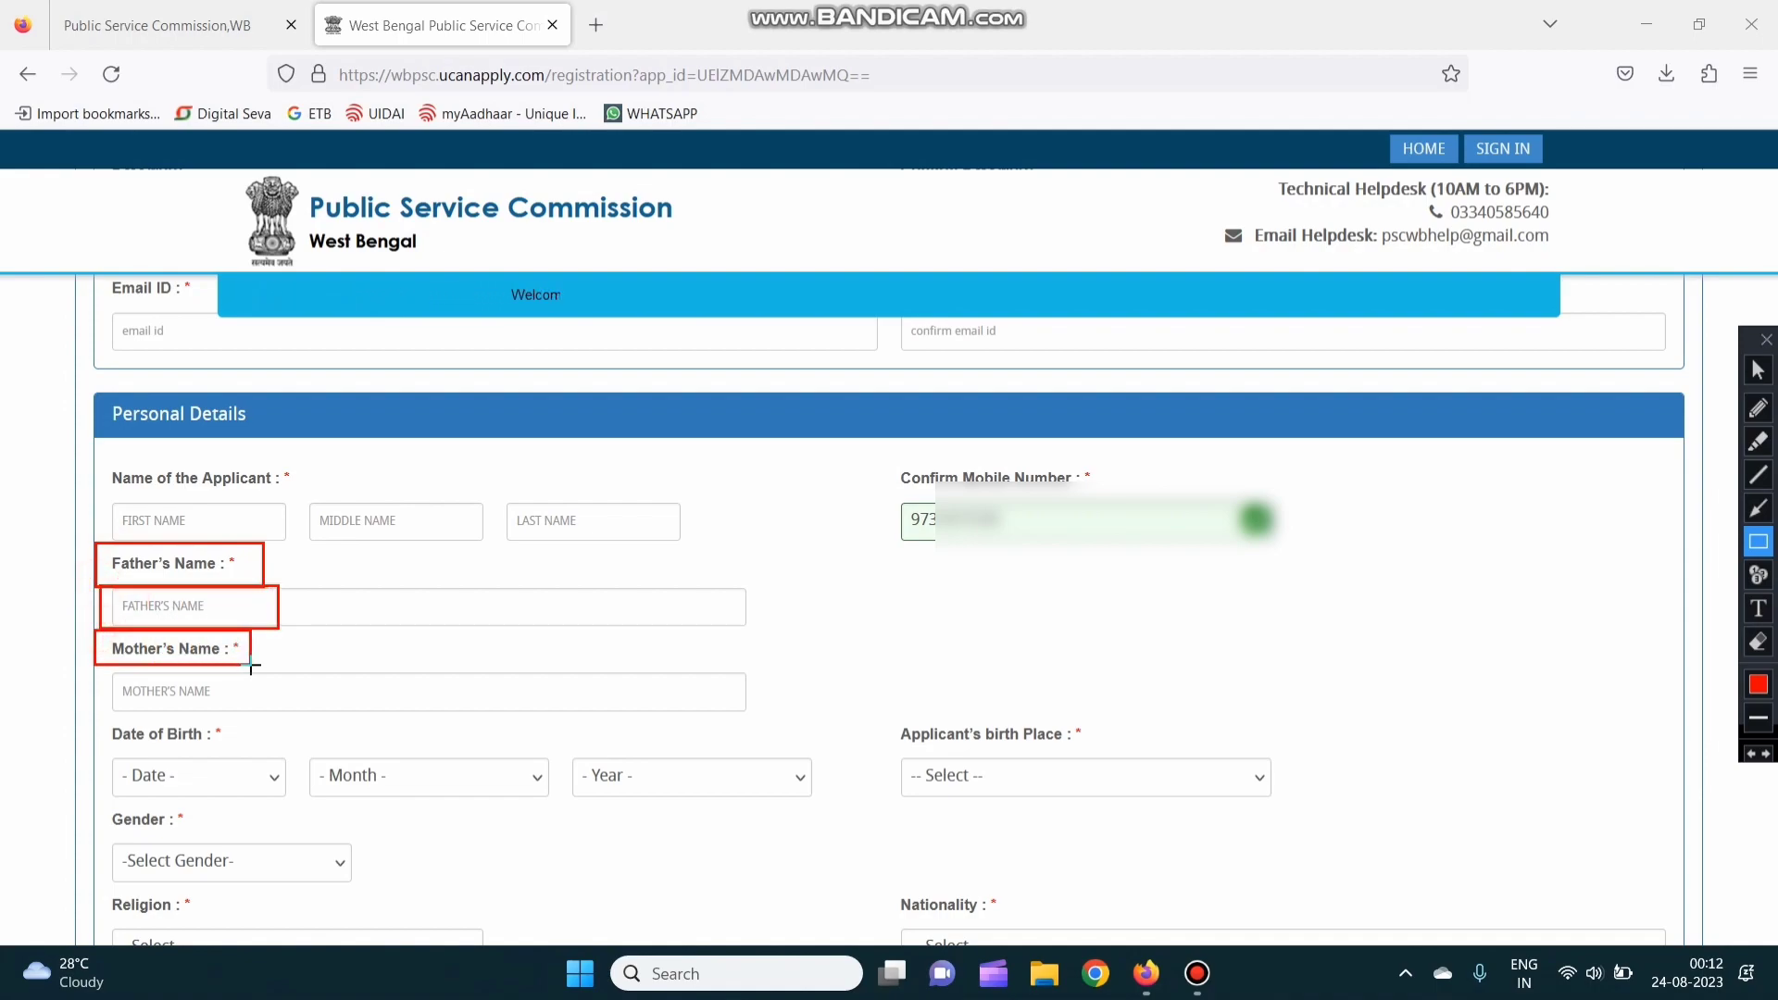
{"action": "mouse_move", "coordinate": [112, 666]}
{"action": "left_mouse_down"}
{"action": "mouse_move", "coordinate": [156, 699]}
{"action": "mouse_move", "coordinate": [284, 711]}
{"action": "left_mouse_up"}
{"action": "left_click_drag", "start_coordinate": [125, 667], "coordinate": [275, 721]}
{"action": "mouse_move", "coordinate": [102, 712]}
{"action": "left_mouse_down"}
{"action": "mouse_move", "coordinate": [204, 750]}
{"action": "mouse_move", "coordinate": [266, 750]}
{"action": "left_mouse_up"}
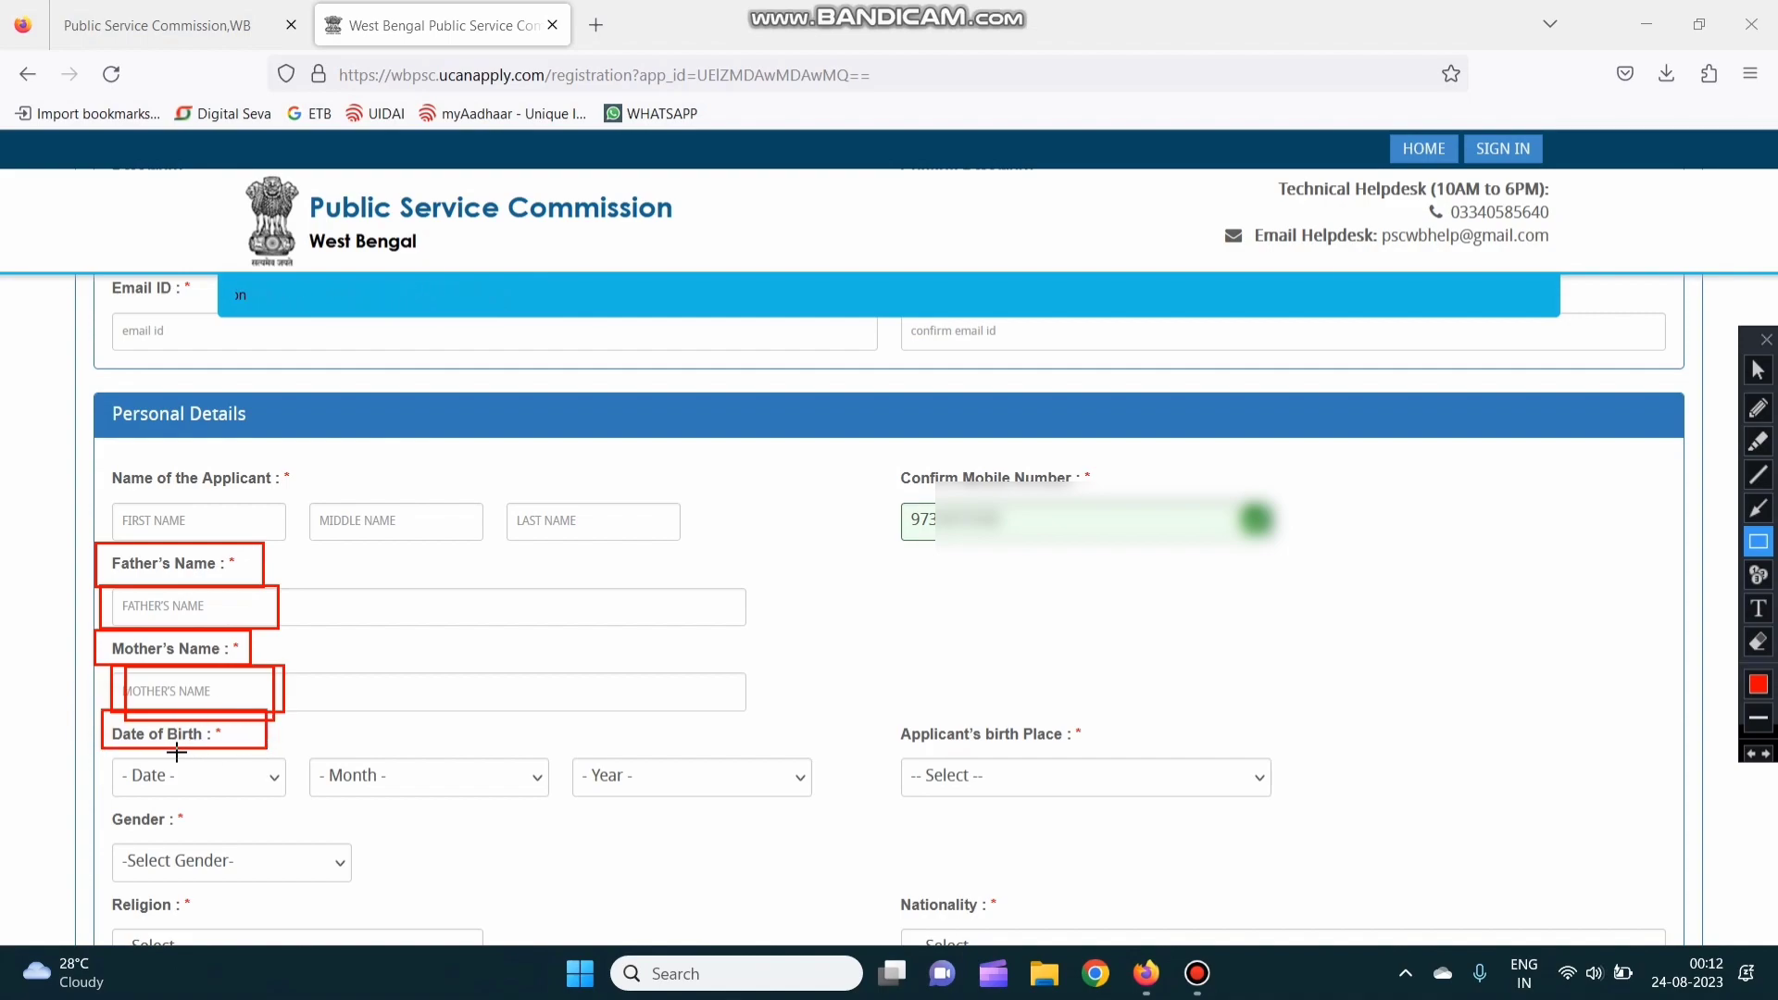
- Pick 06 for Date, March for Month and 1990 for Year of birth
{"action": "left_click", "coordinate": [222, 778]}
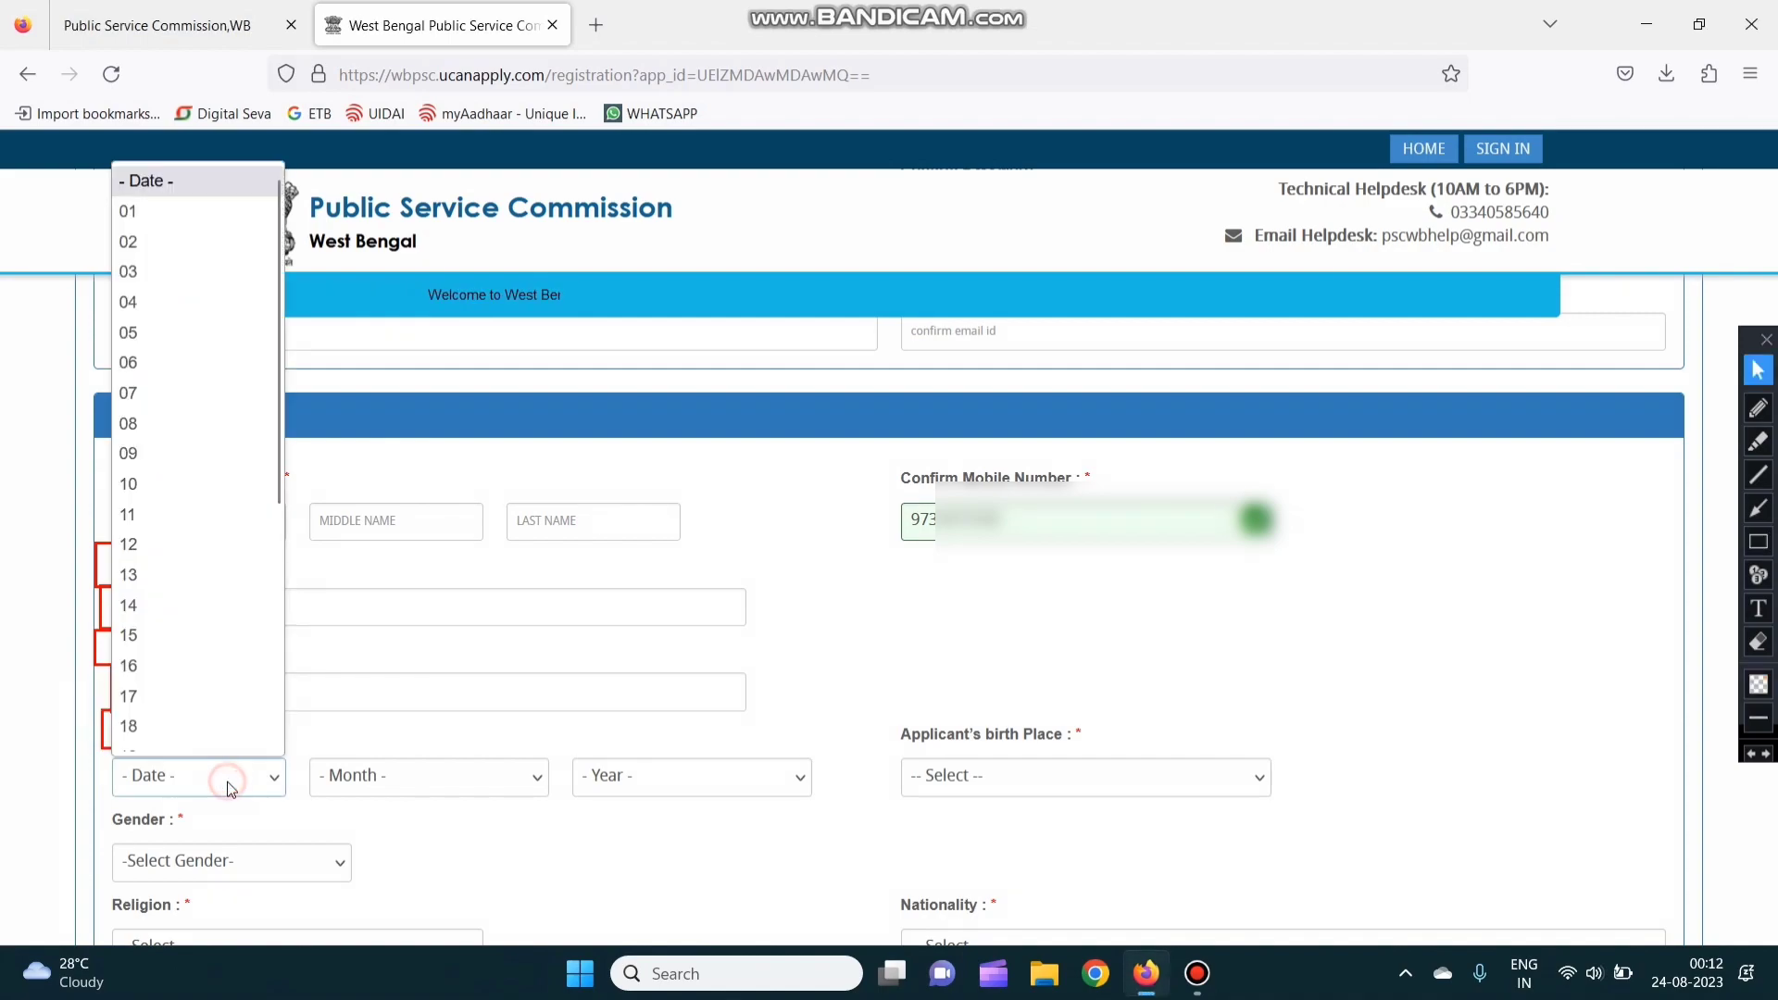
{"action": "scroll", "coordinate": [226, 389], "scroll_direction": "down", "scroll_amount": 4}
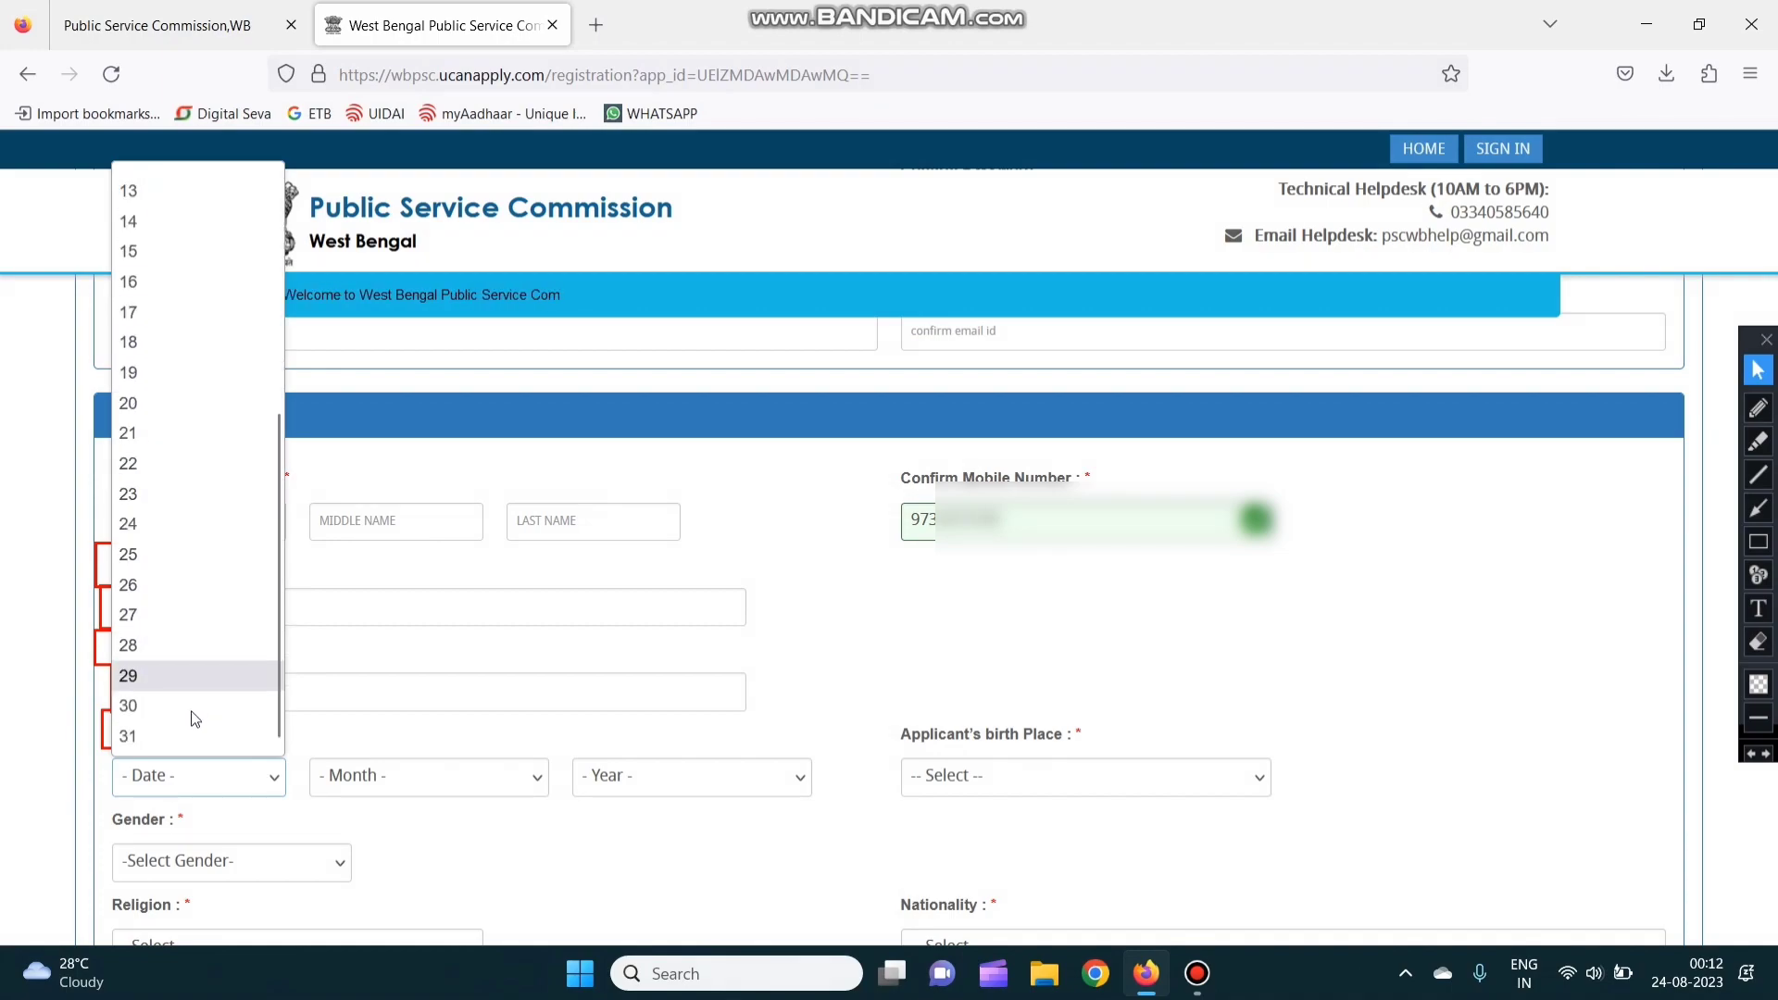
{"action": "scroll", "coordinate": [180, 317], "scroll_direction": "up", "scroll_amount": 4}
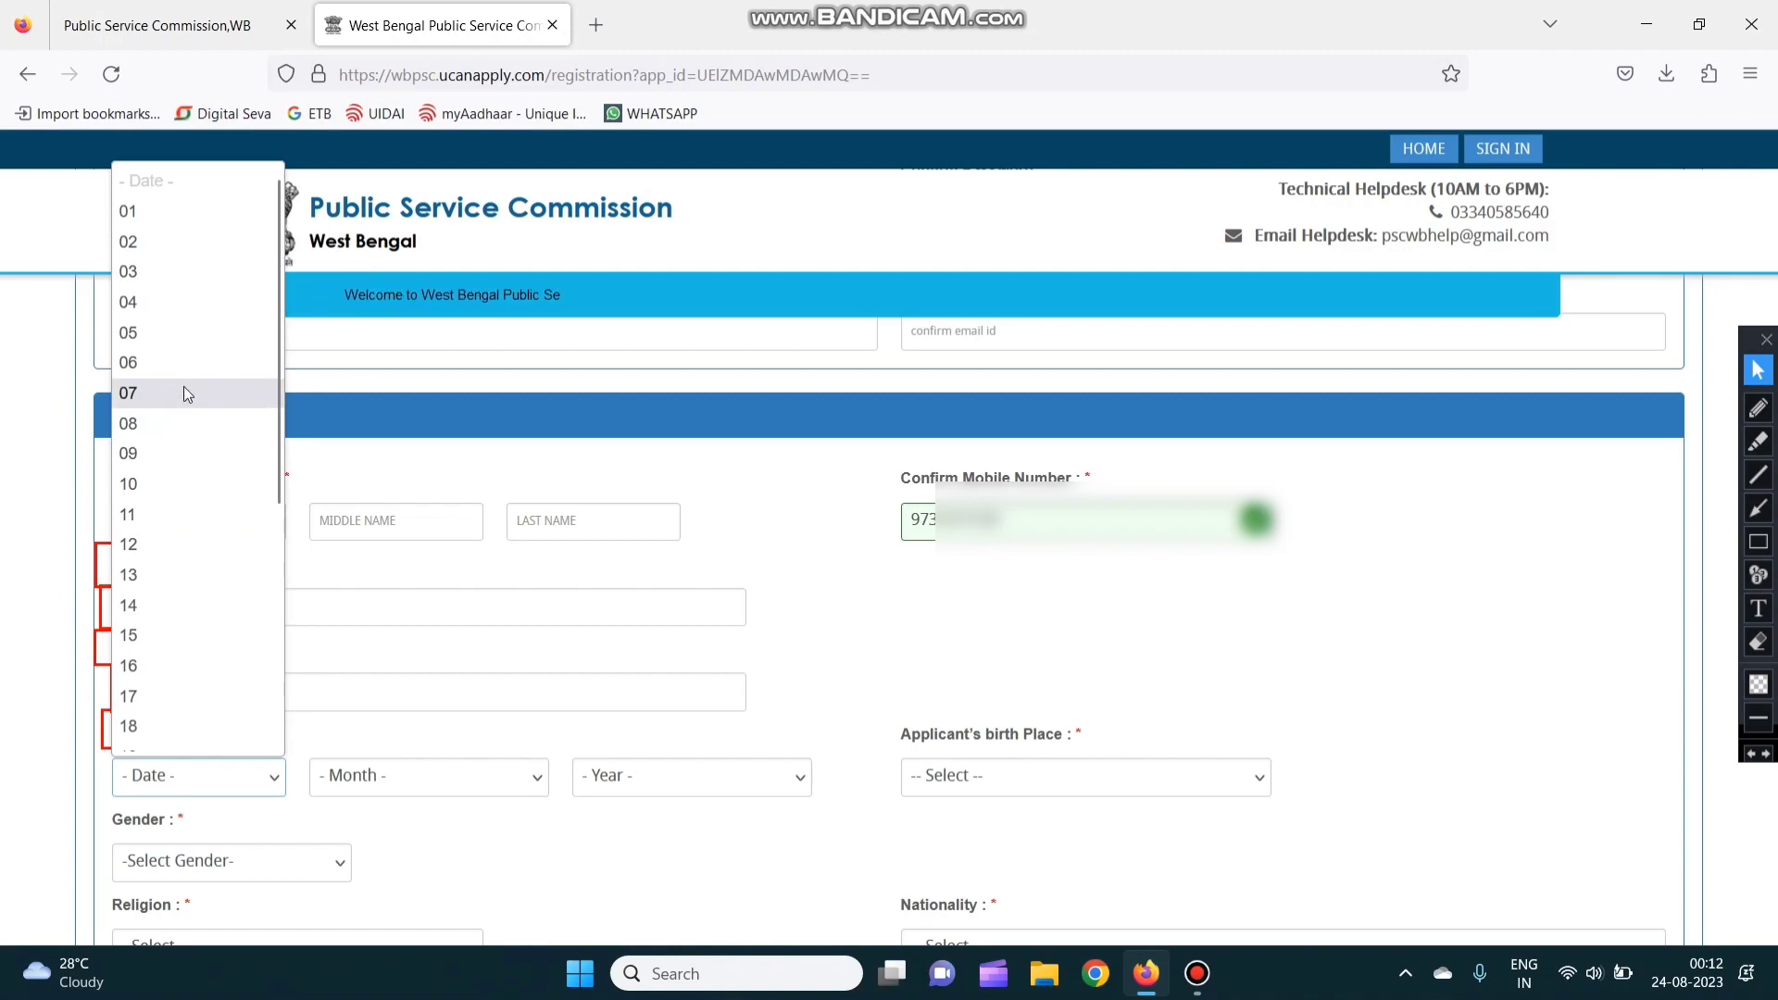
{"action": "left_click", "coordinate": [192, 361]}
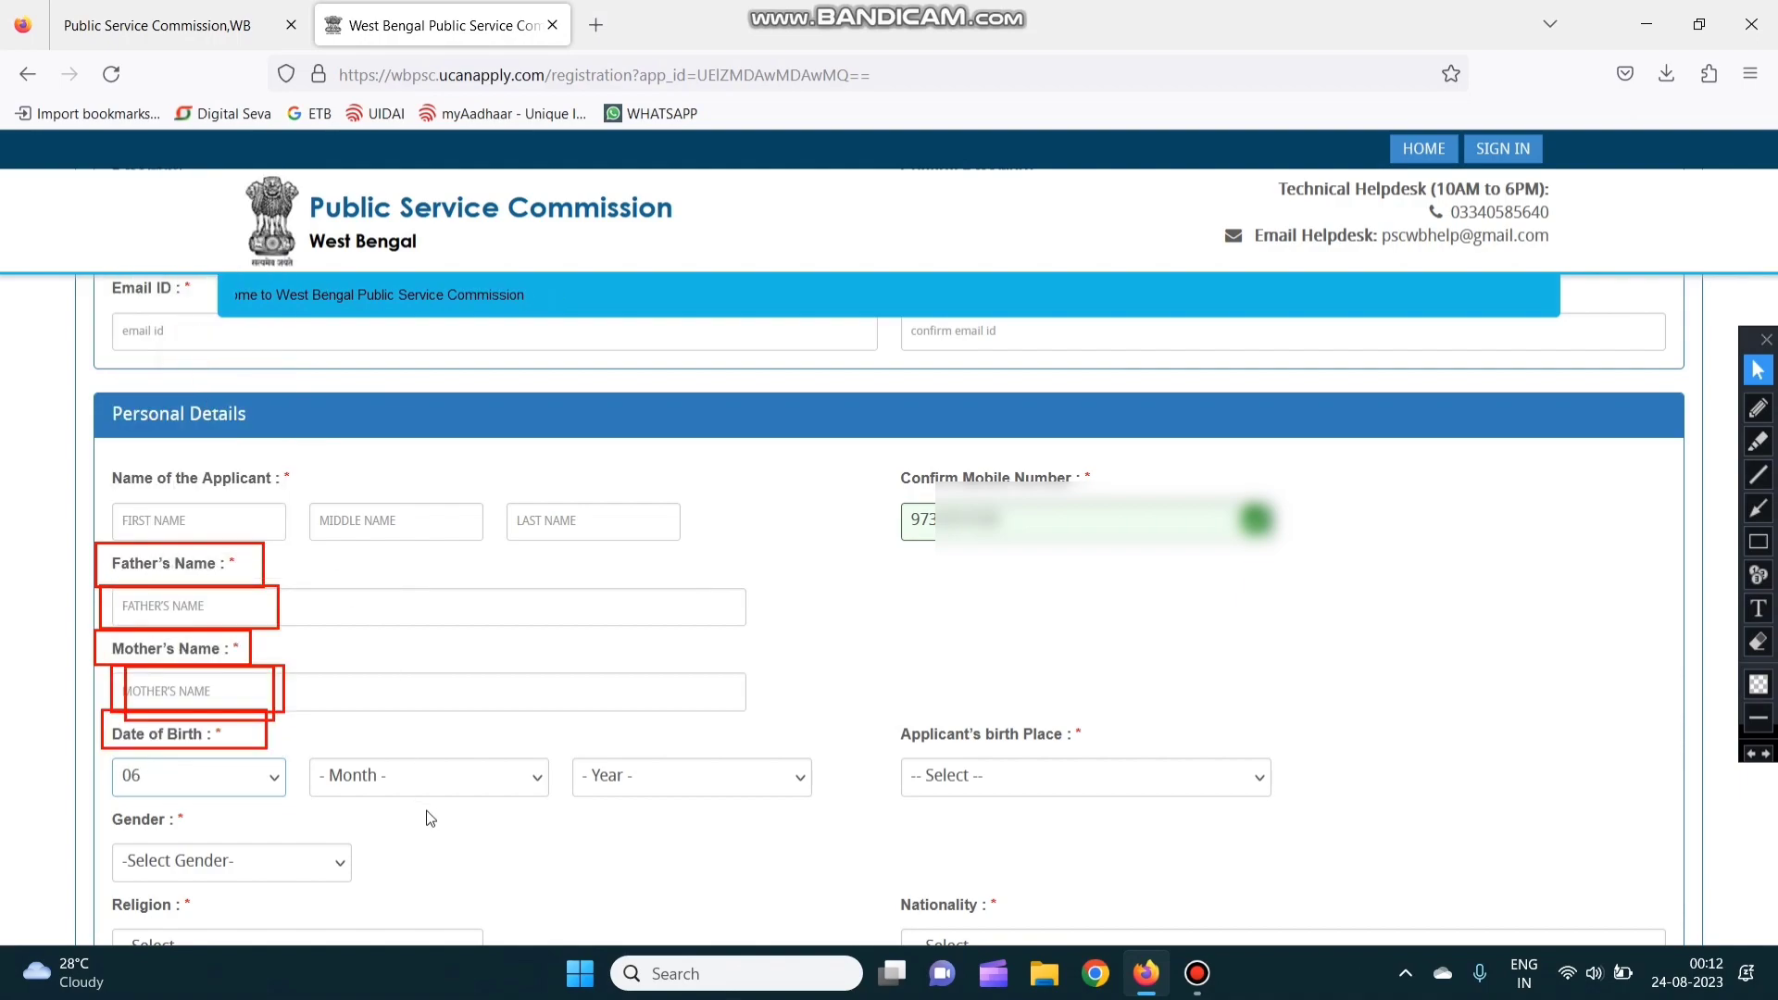
{"action": "left_click", "coordinate": [443, 781]}
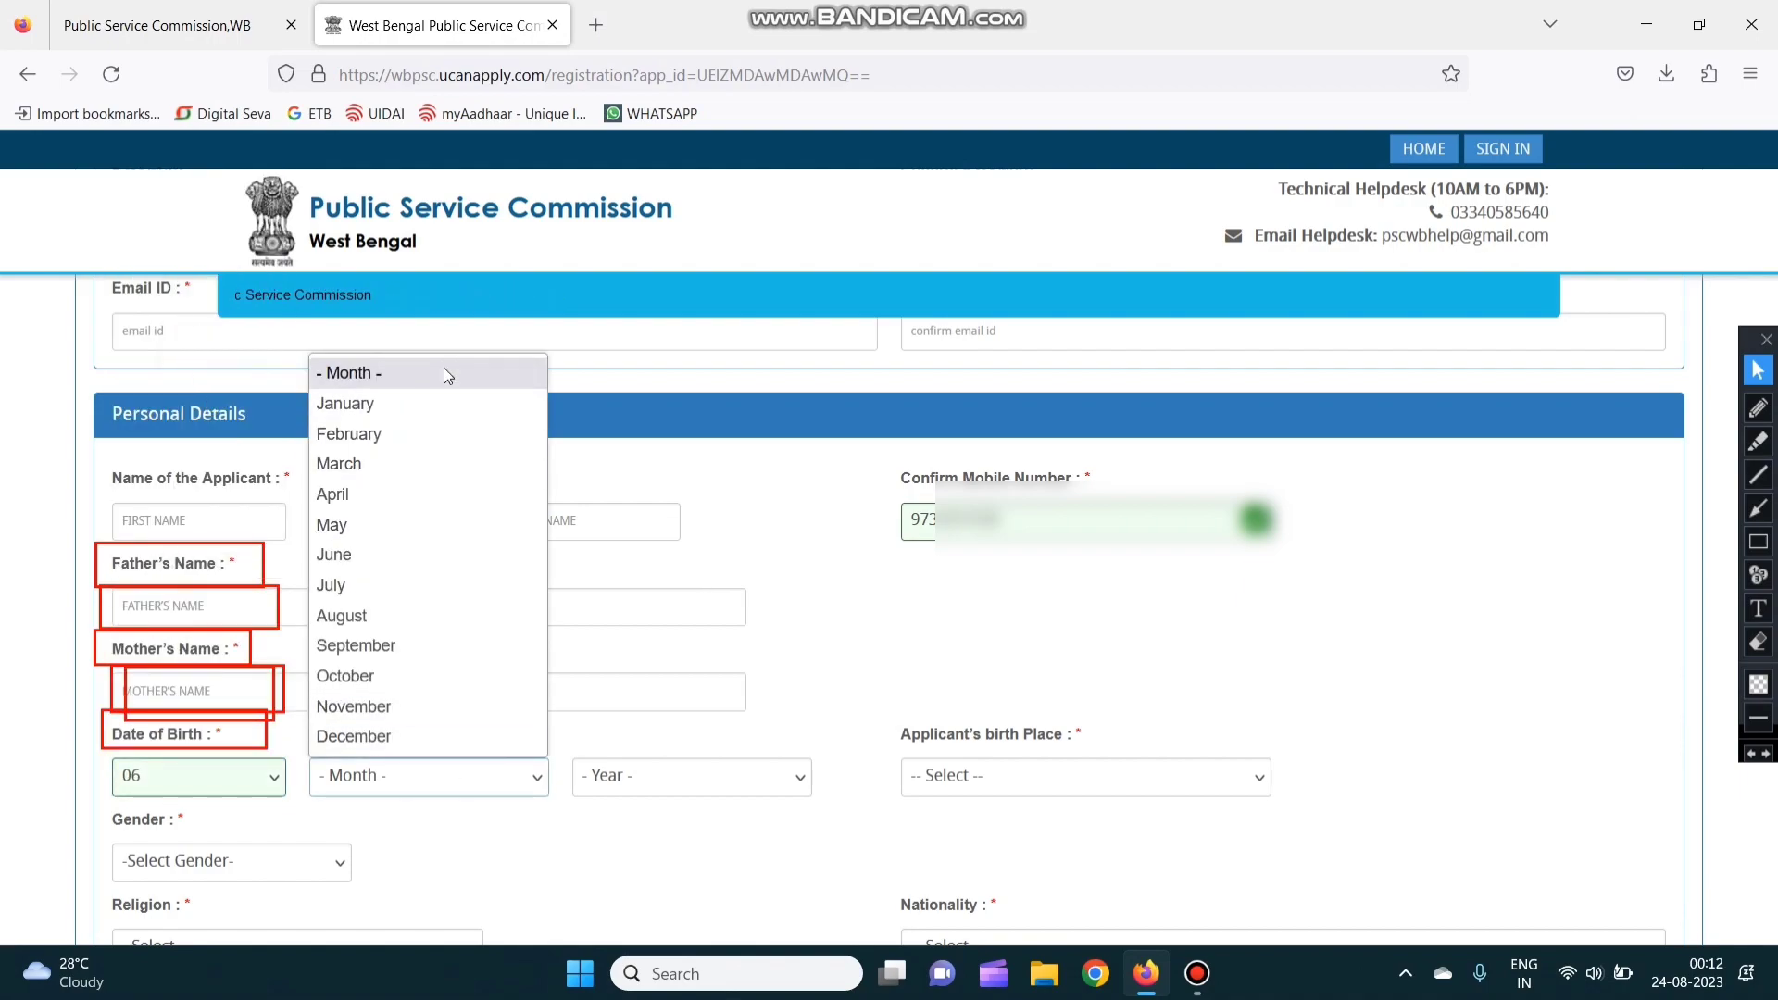
{"action": "left_click", "coordinate": [413, 464]}
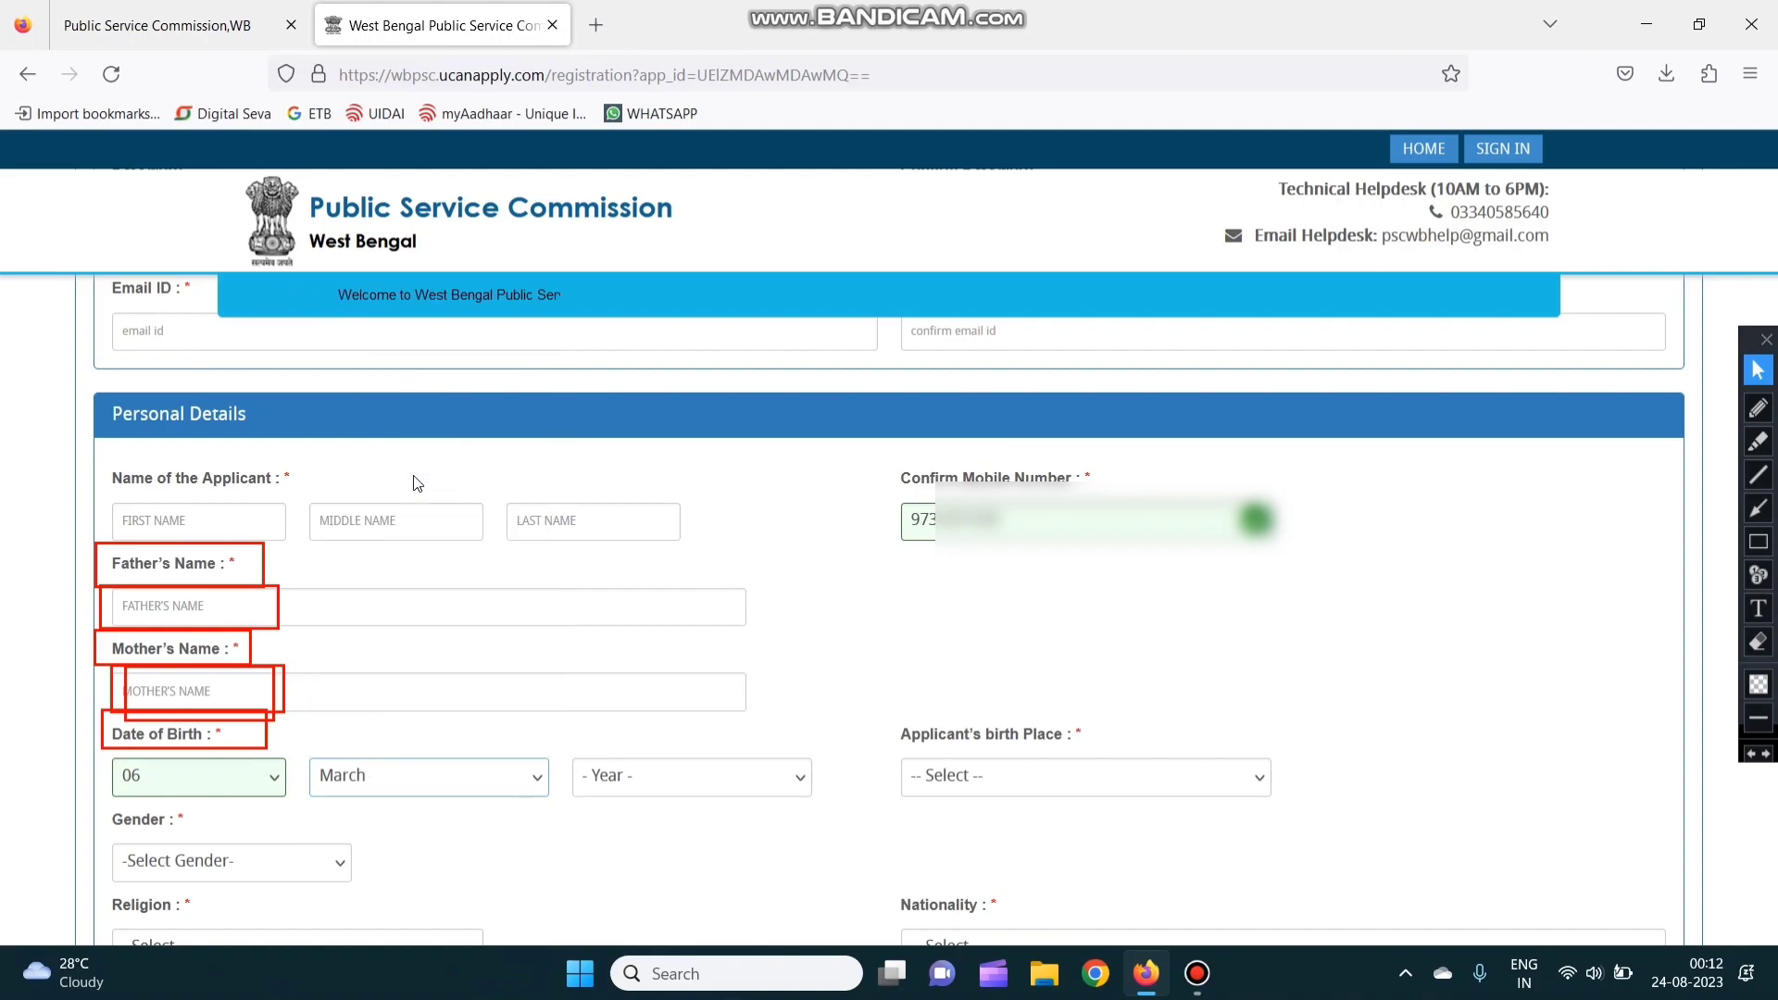
{"action": "left_click", "coordinate": [695, 788]}
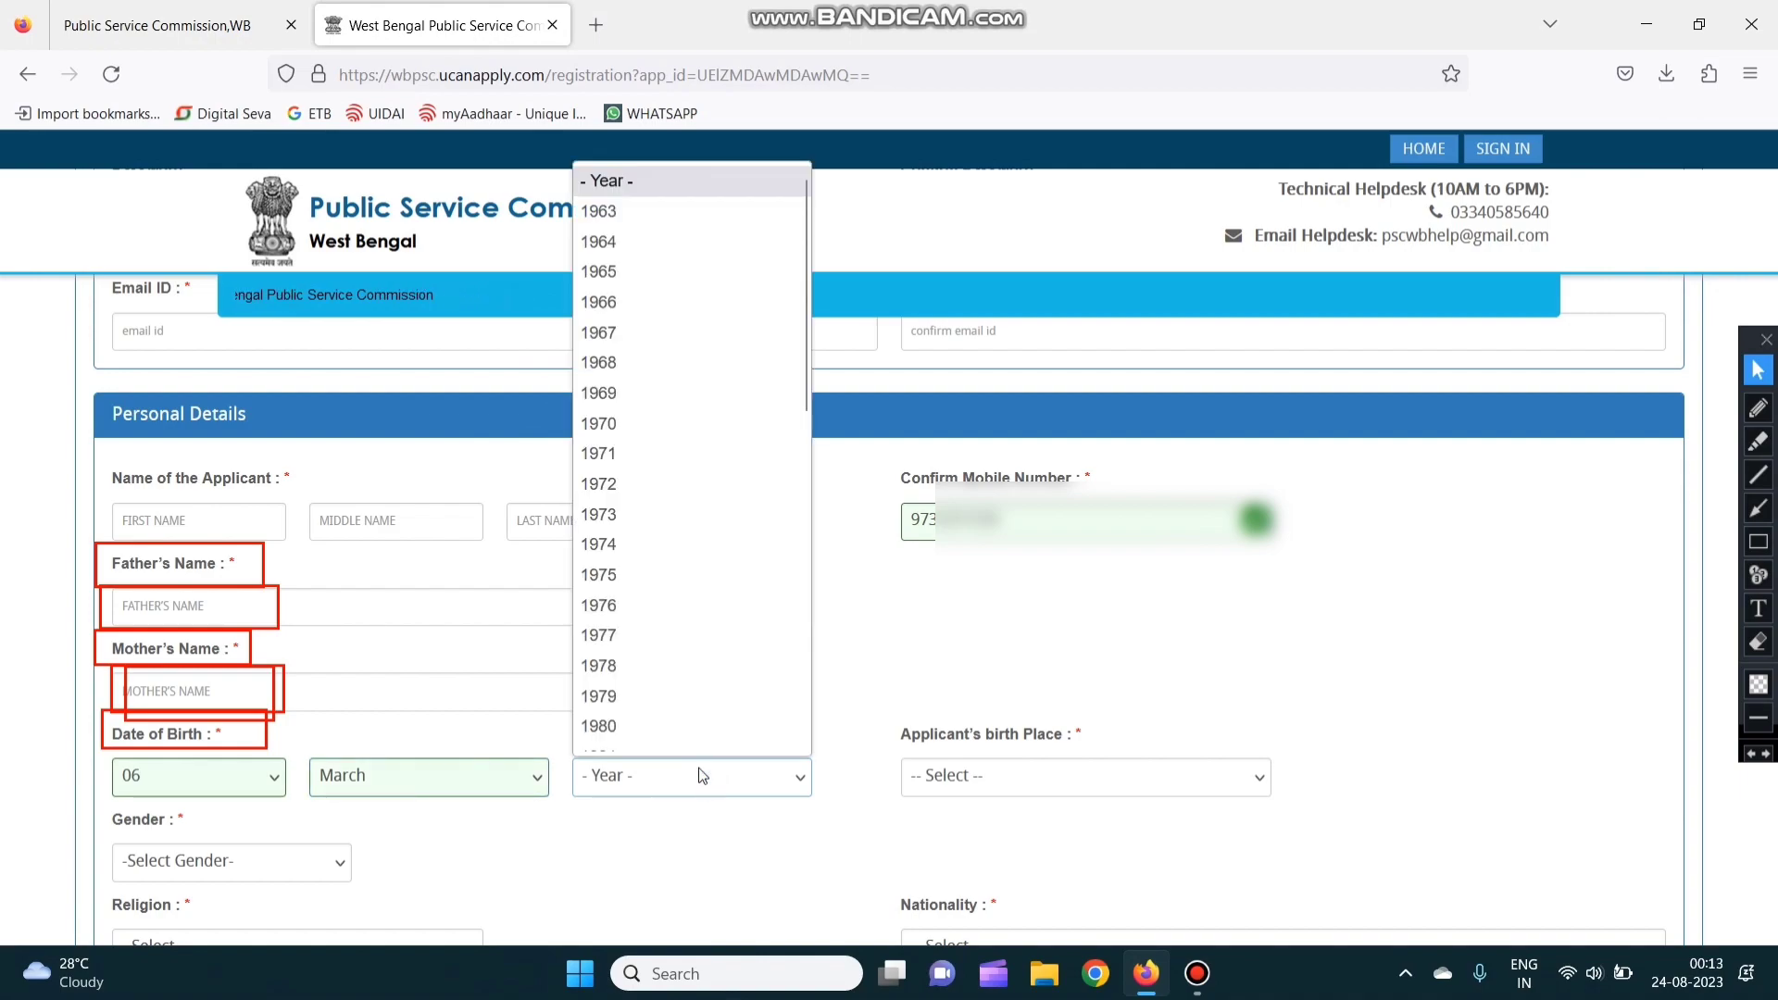
{"action": "scroll", "coordinate": [704, 454], "scroll_direction": "down", "scroll_amount": 3}
{"action": "left_click", "coordinate": [637, 658]}
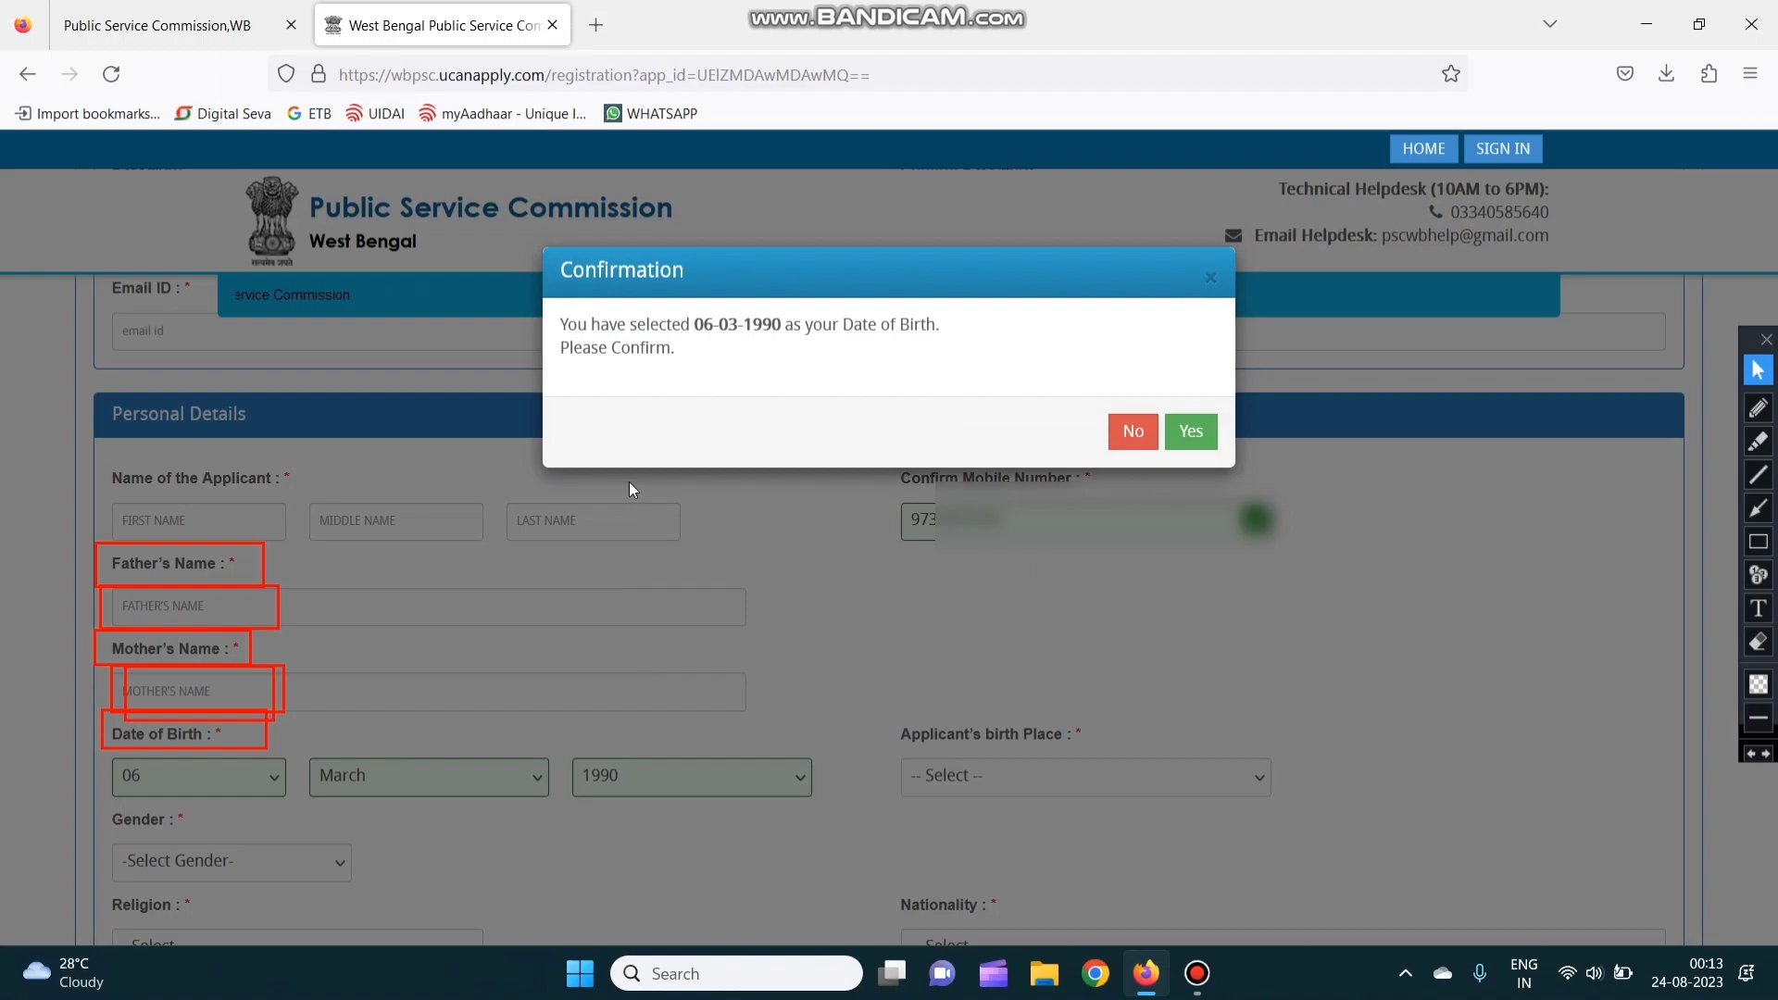
{"action": "key", "text": "p"}
{"action": "left_click_drag", "start_coordinate": [560, 294], "coordinate": [701, 293]}
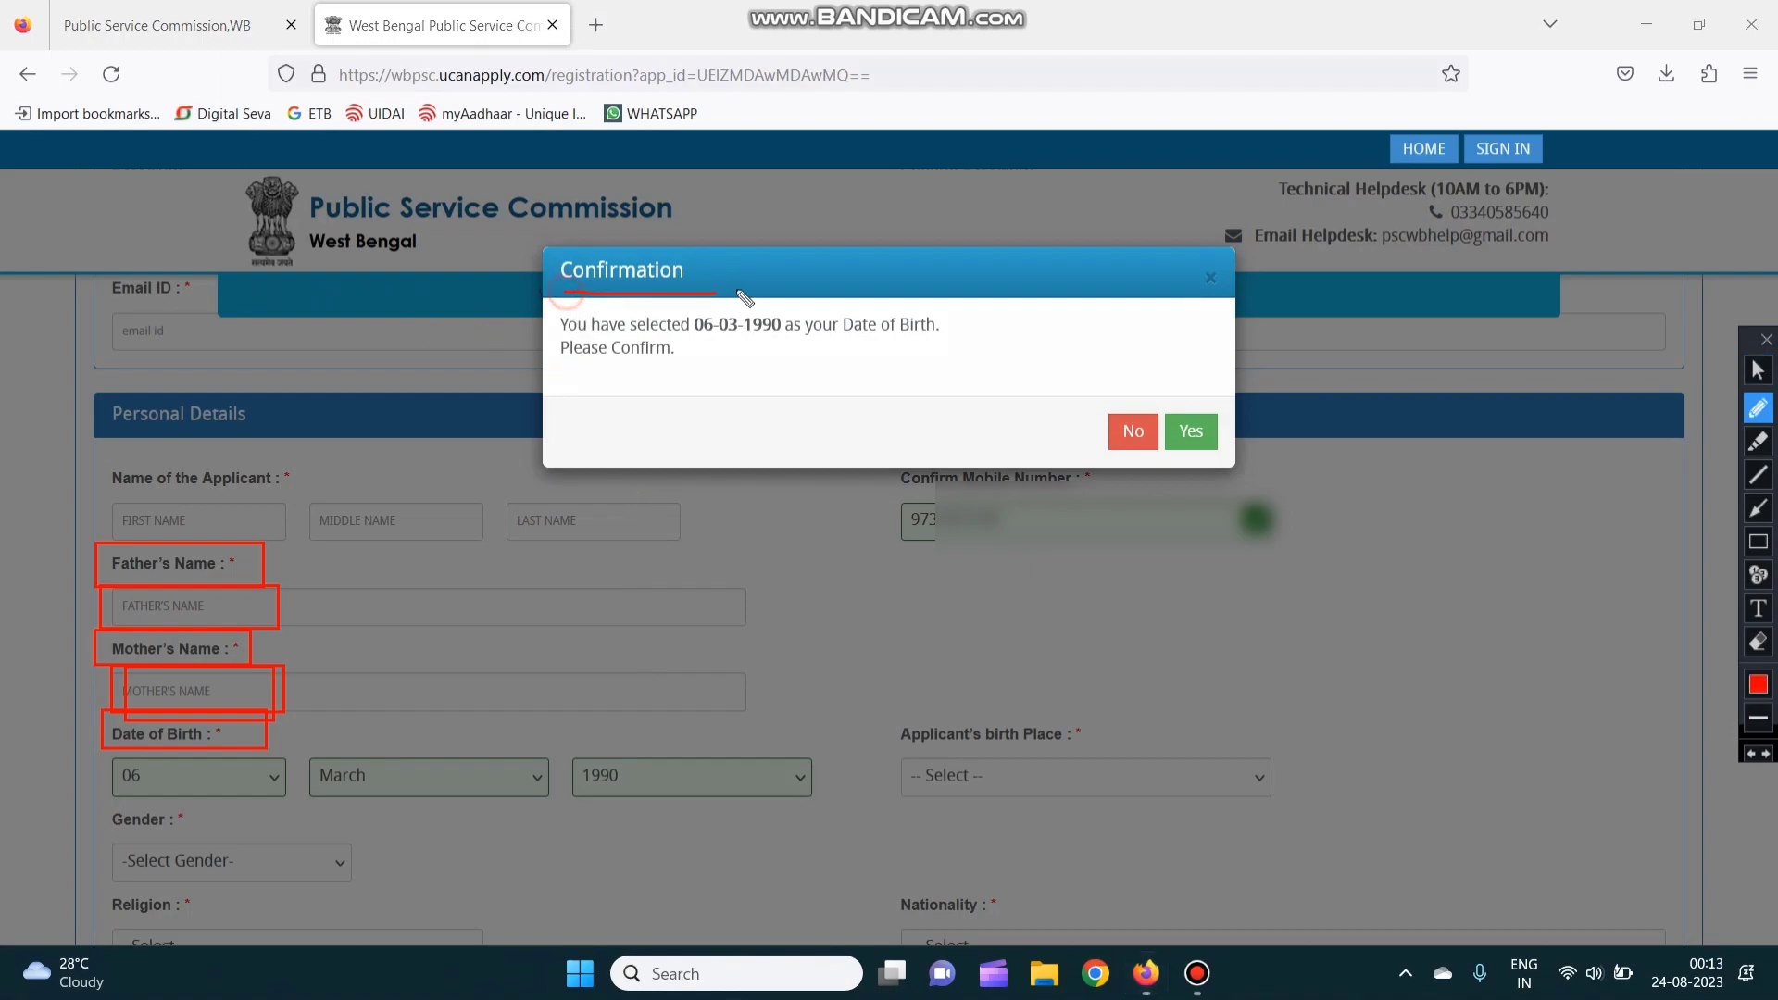
{"action": "left_click_drag", "start_coordinate": [567, 300], "coordinate": [738, 313]}
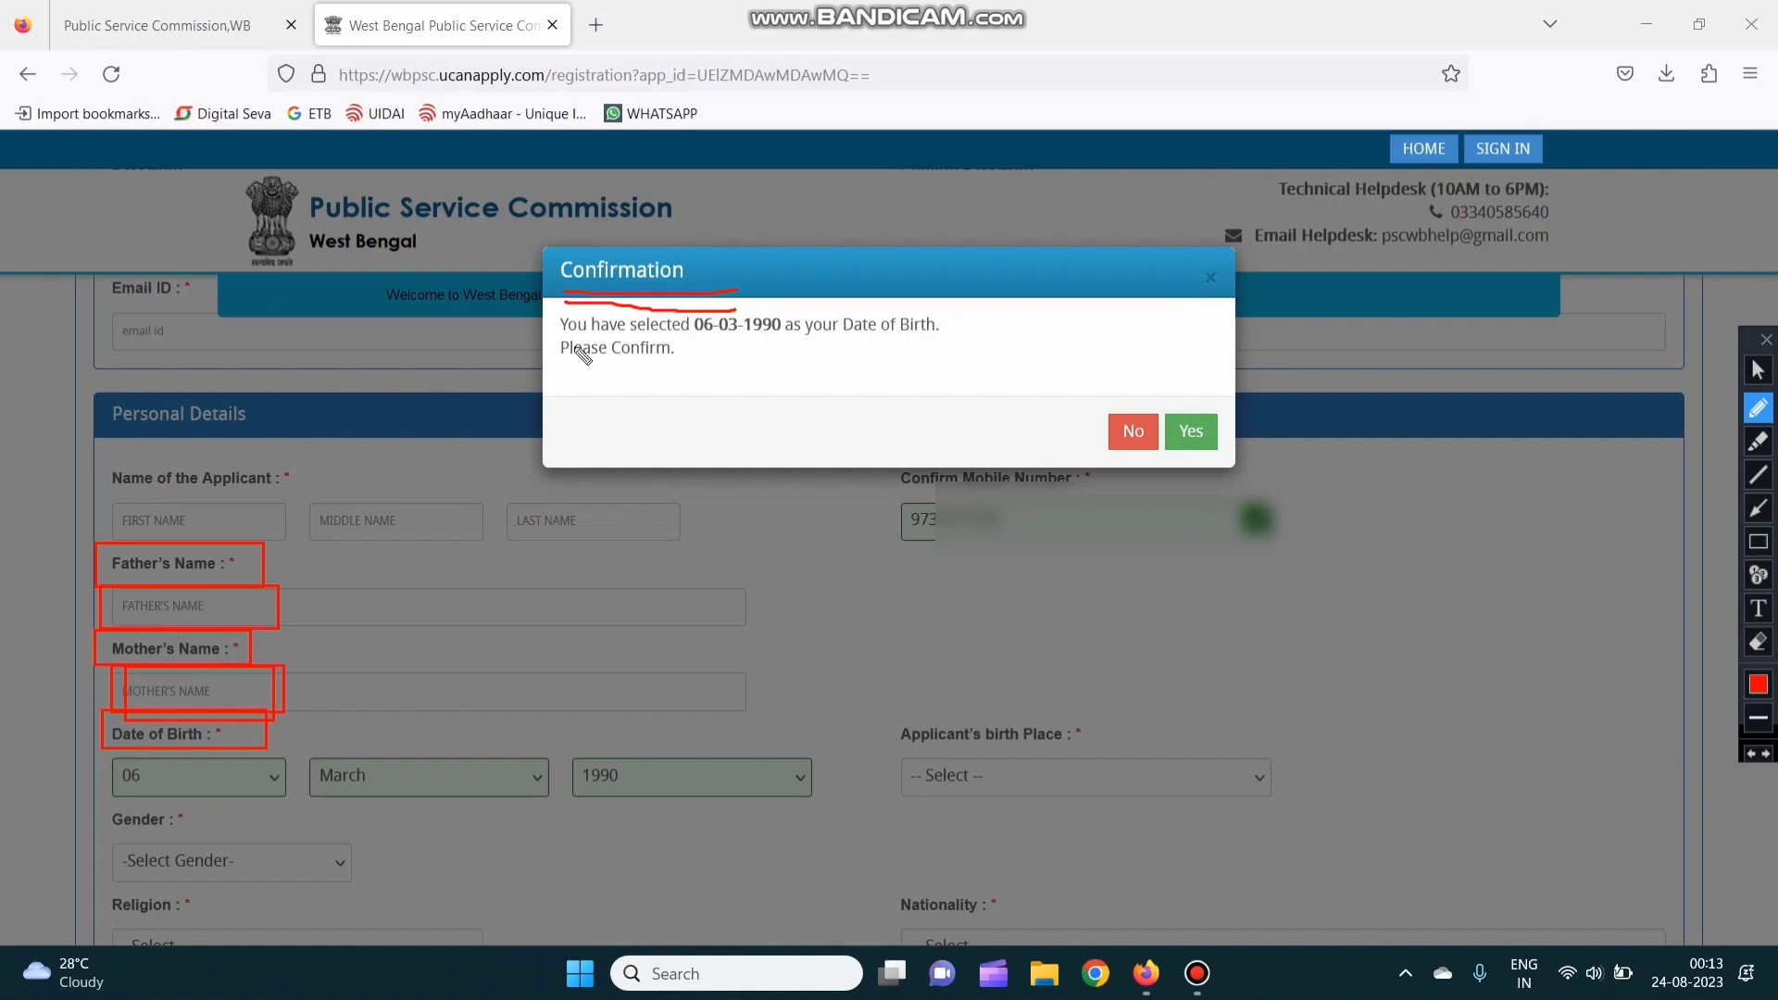
{"action": "mouse_move", "coordinate": [567, 336]}
{"action": "left_mouse_down"}
{"action": "mouse_move", "coordinate": [792, 345]}
{"action": "mouse_move", "coordinate": [941, 326]}
{"action": "left_mouse_up"}
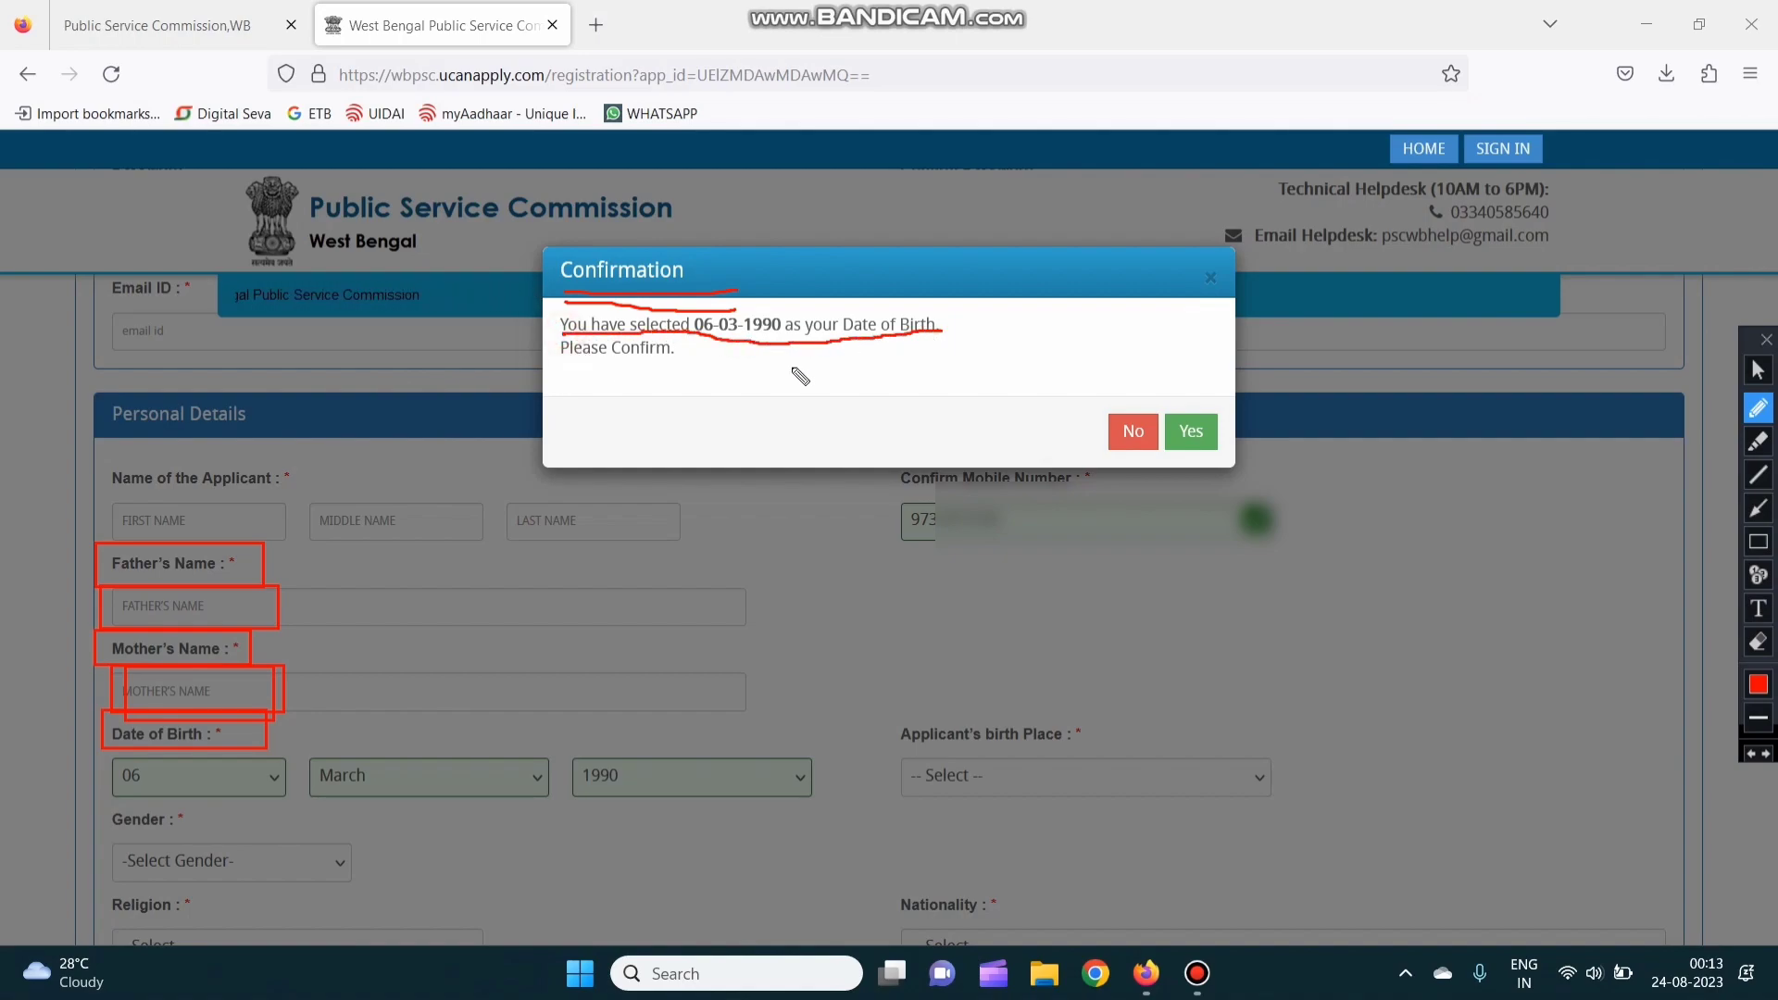
{"action": "left_click_drag", "start_coordinate": [565, 363], "coordinate": [664, 363]}
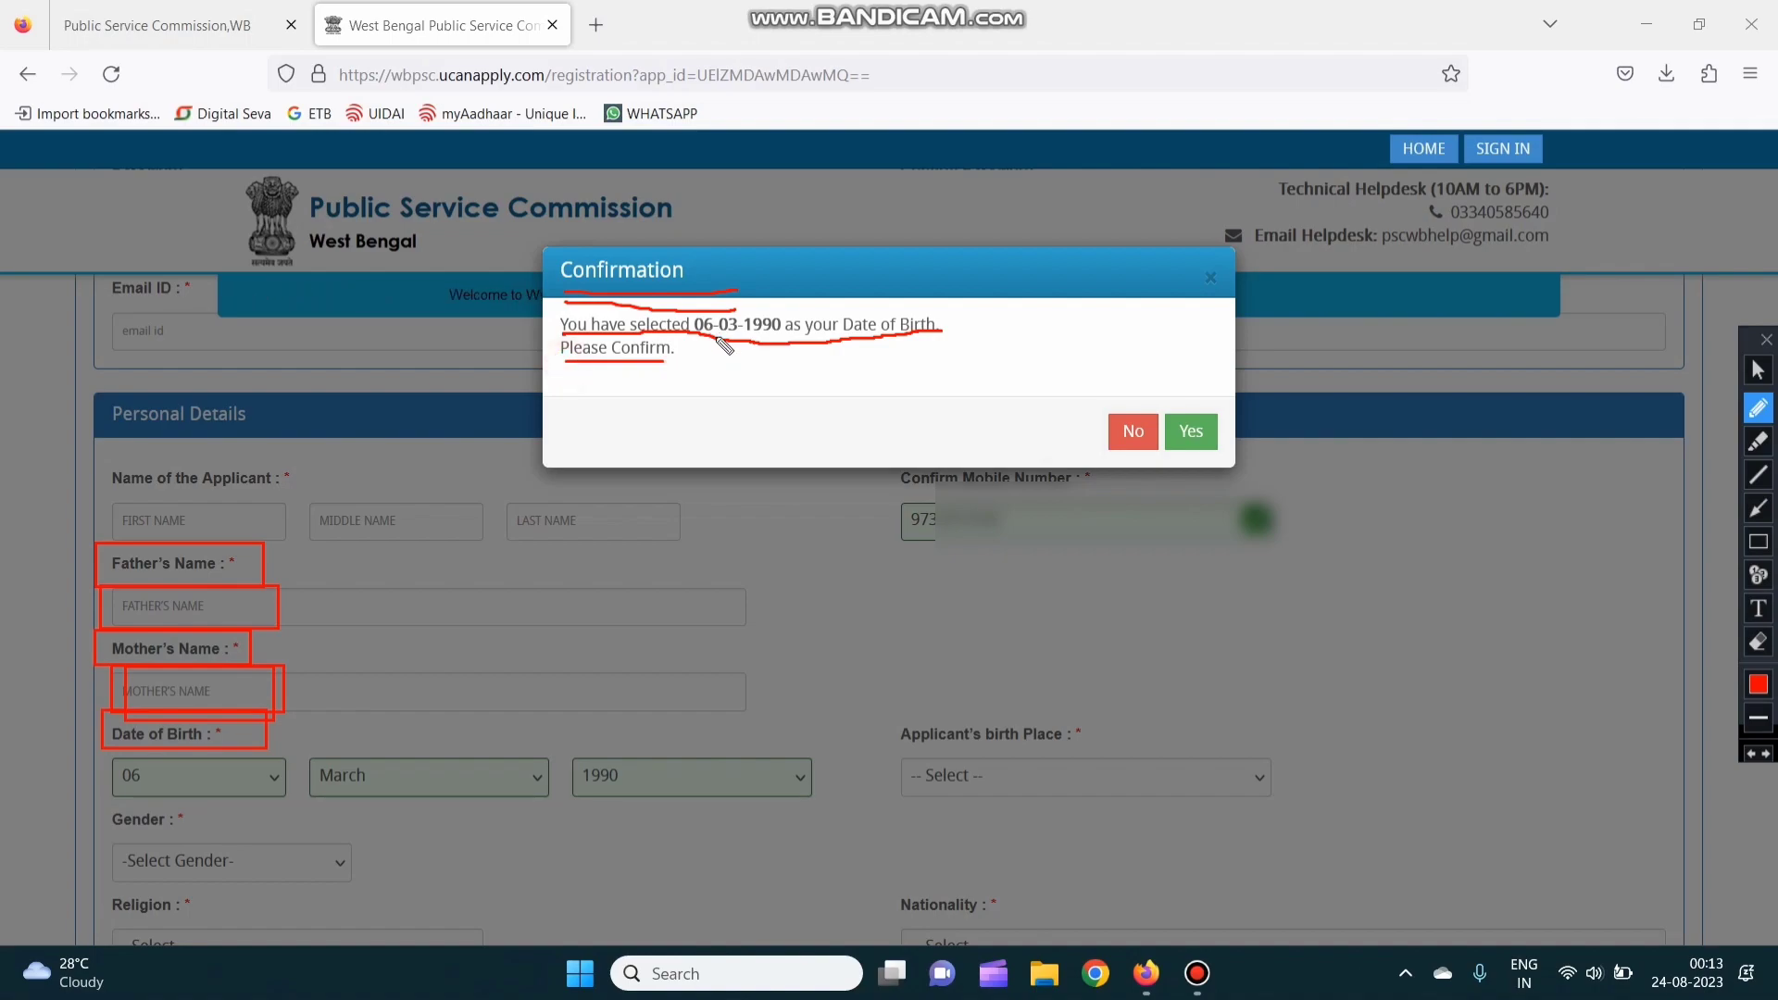
{"action": "left_click_drag", "start_coordinate": [685, 334], "coordinate": [785, 331]}
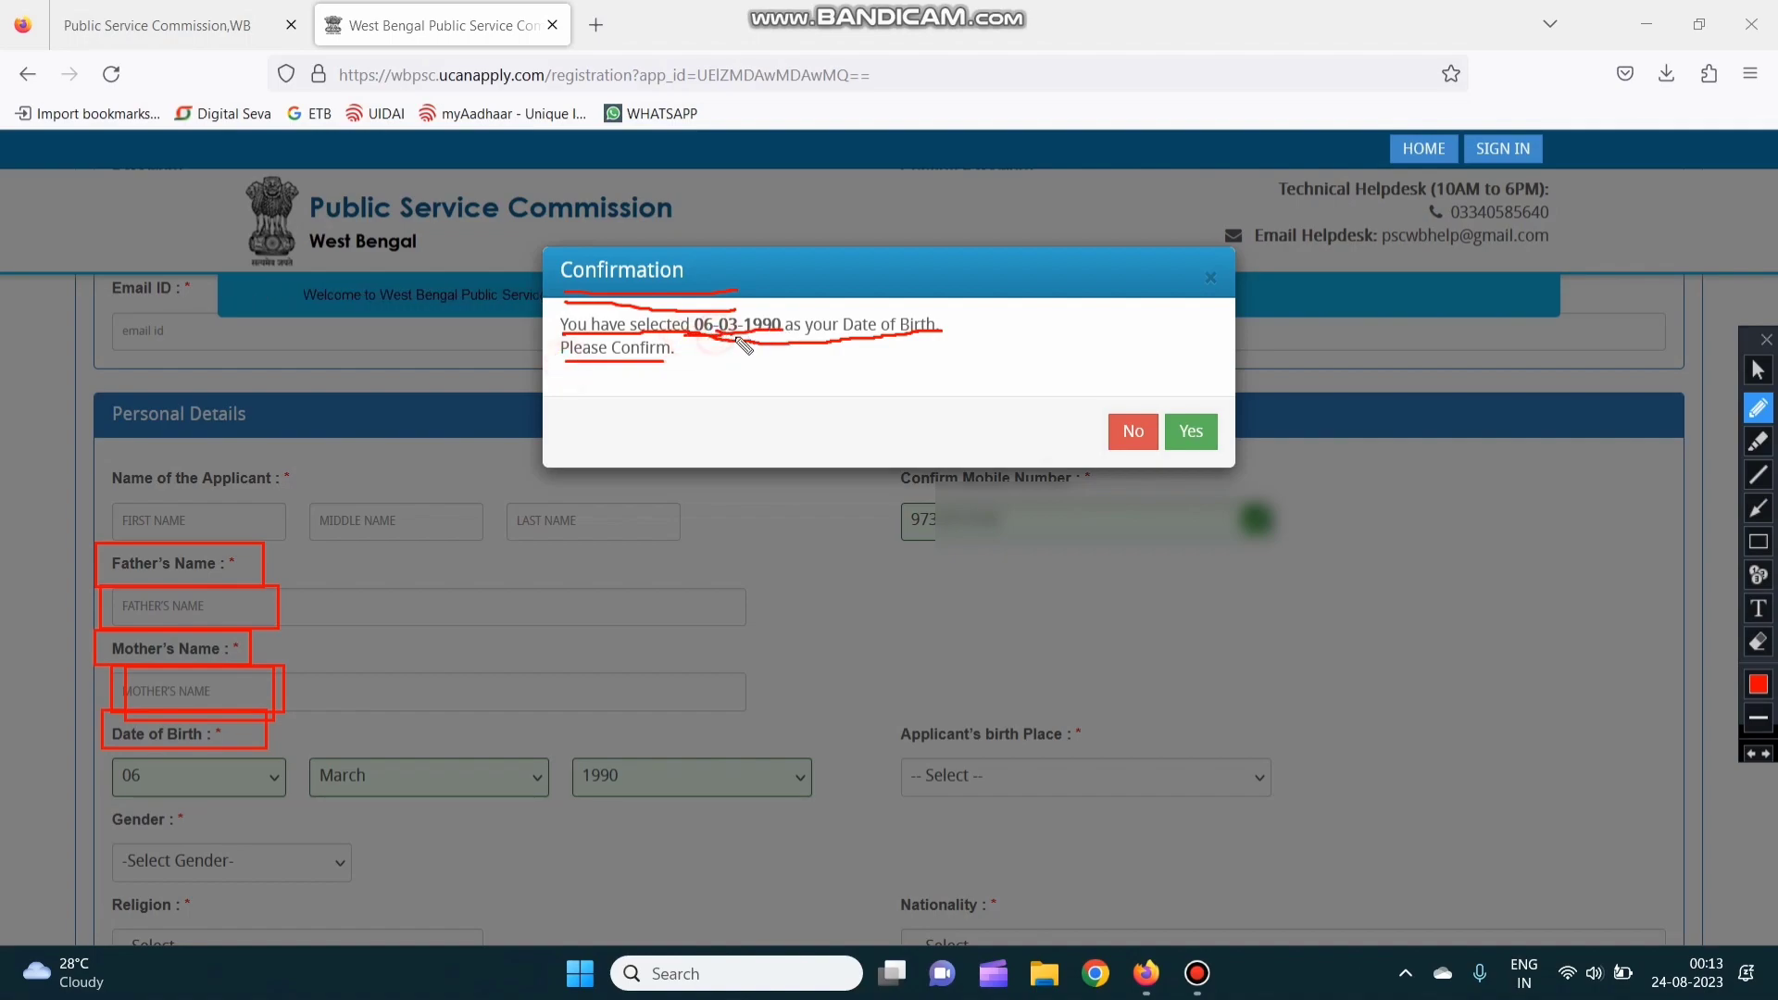
{"action": "key", "text": "r"}
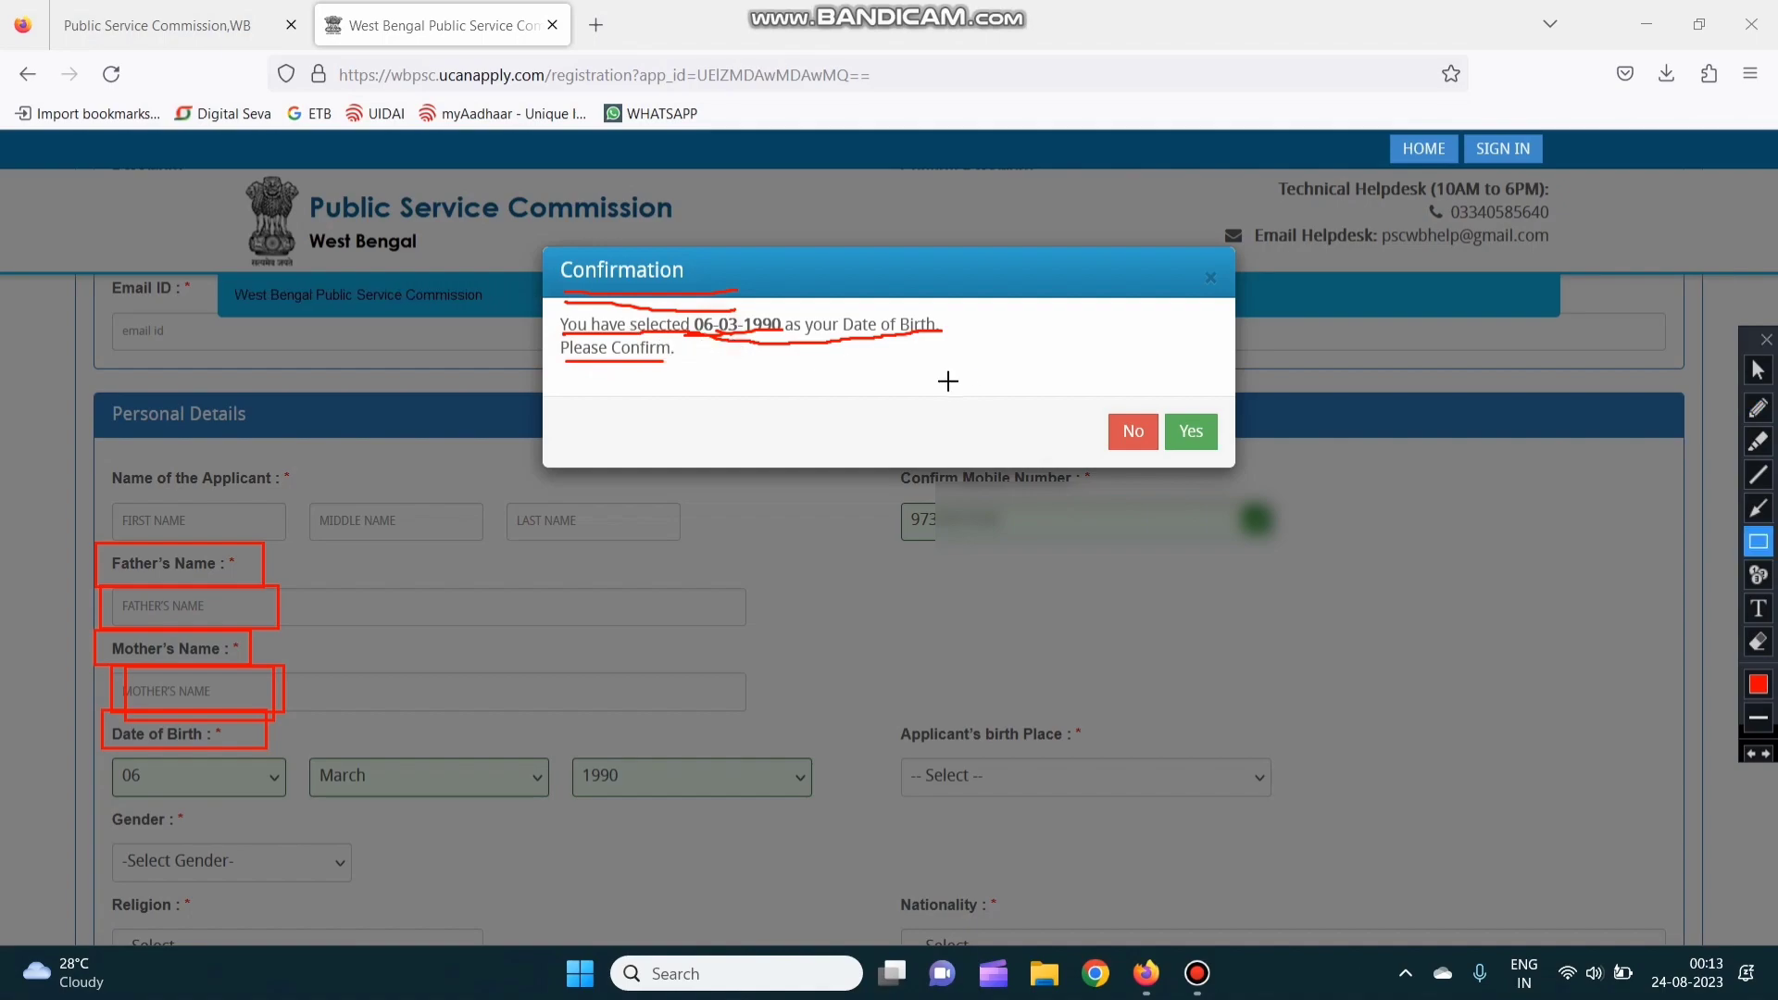
{"action": "mouse_move", "coordinate": [1162, 394]}
{"action": "left_mouse_down"}
{"action": "mouse_move", "coordinate": [1169, 443]}
{"action": "mouse_move", "coordinate": [1232, 460]}
{"action": "left_mouse_up"}
{"action": "left_click_drag", "start_coordinate": [1164, 397], "coordinate": [1227, 456]}
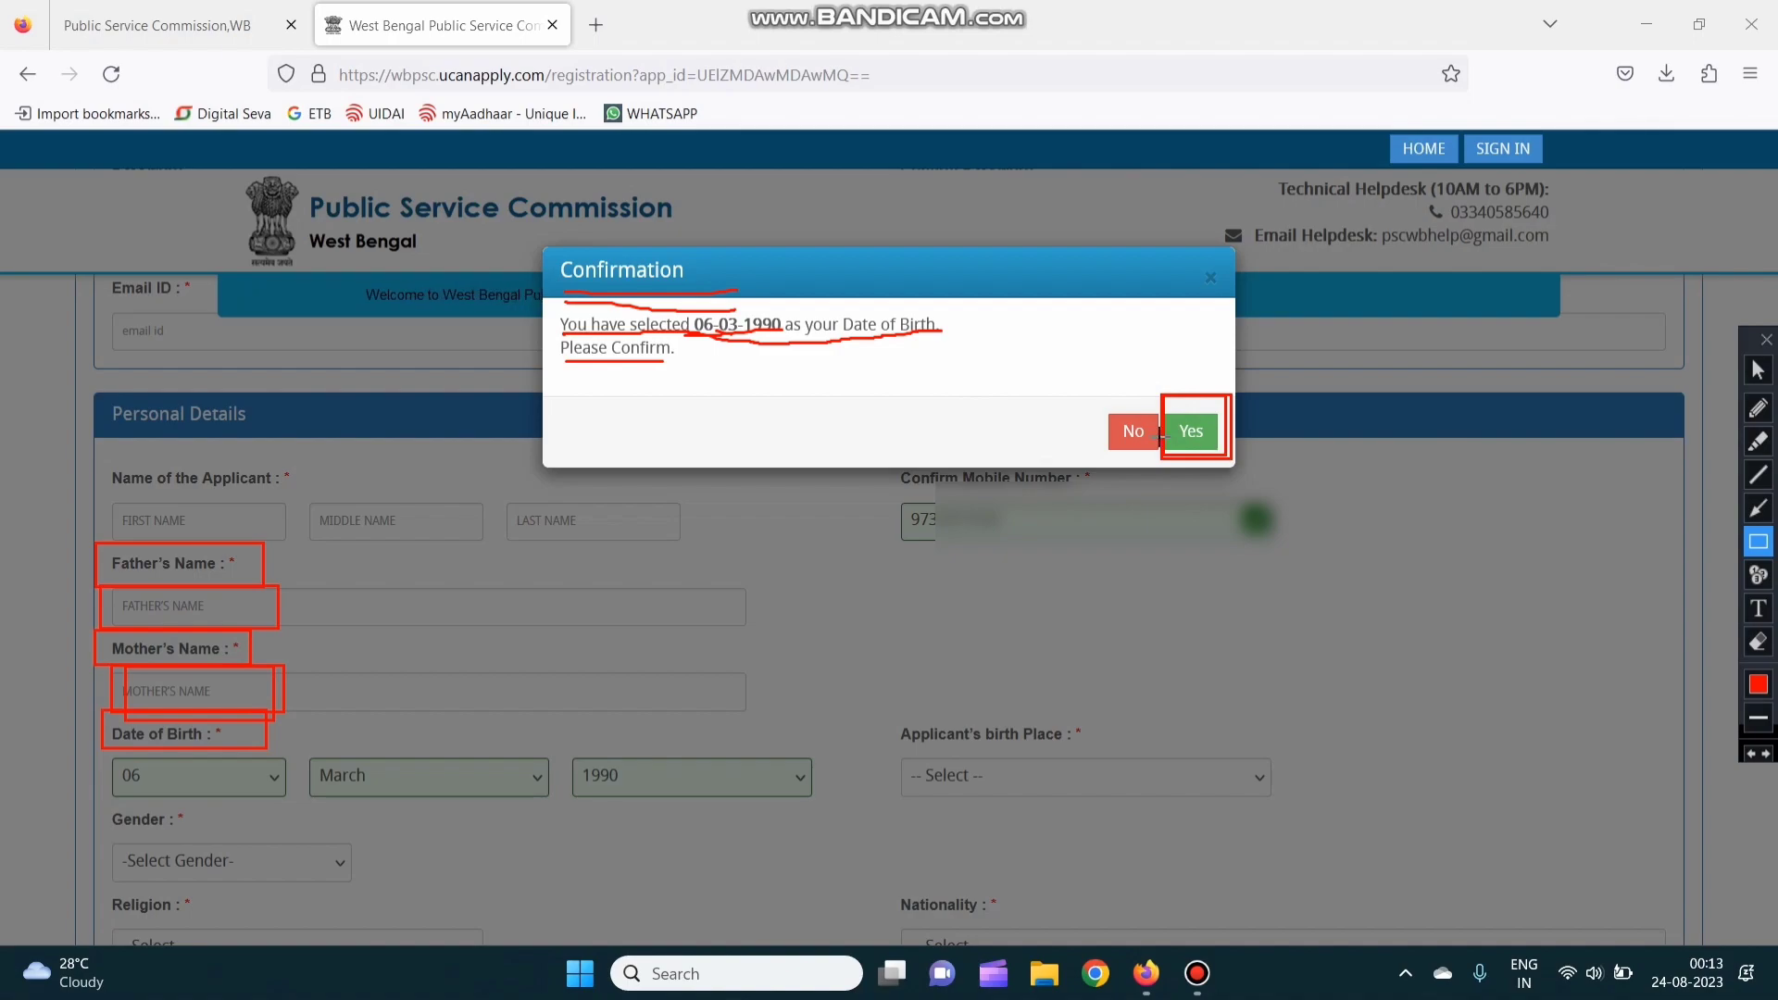
{"action": "key", "text": "ctrl+z"}
{"action": "key", "text": "ctrl+z"}
{"action": "key", "text": "ctrl+z"}
{"action": "key", "text": "ctrl+z"}
{"action": "key", "text": "ctrl+z"}
{"action": "key", "text": "ctrl+z"}
{"action": "key", "text": "ctrl+z"}
{"action": "key", "text": "ctrl+z"}
{"action": "key", "text": "ctrl+z"}
{"action": "key", "text": "ctrl+z"}
{"action": "key", "text": "ctrl+z"}
{"action": "key", "text": "ctrl+z"}
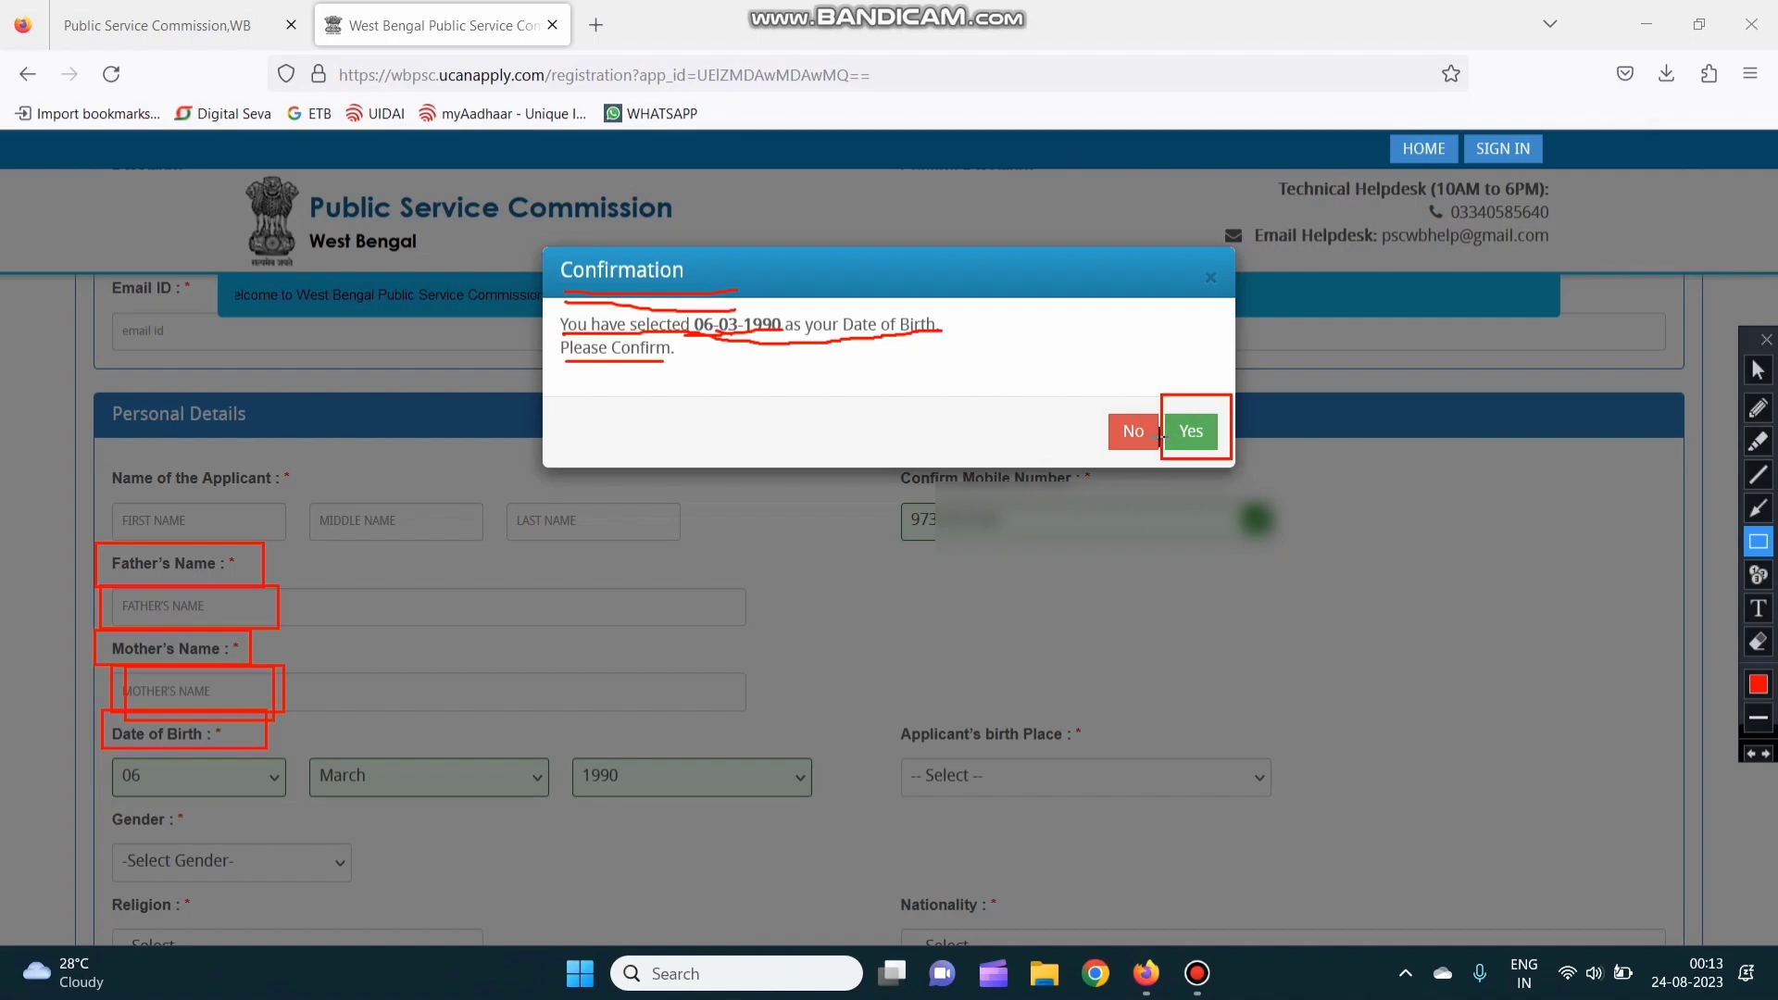
{"action": "key", "text": "Escape"}
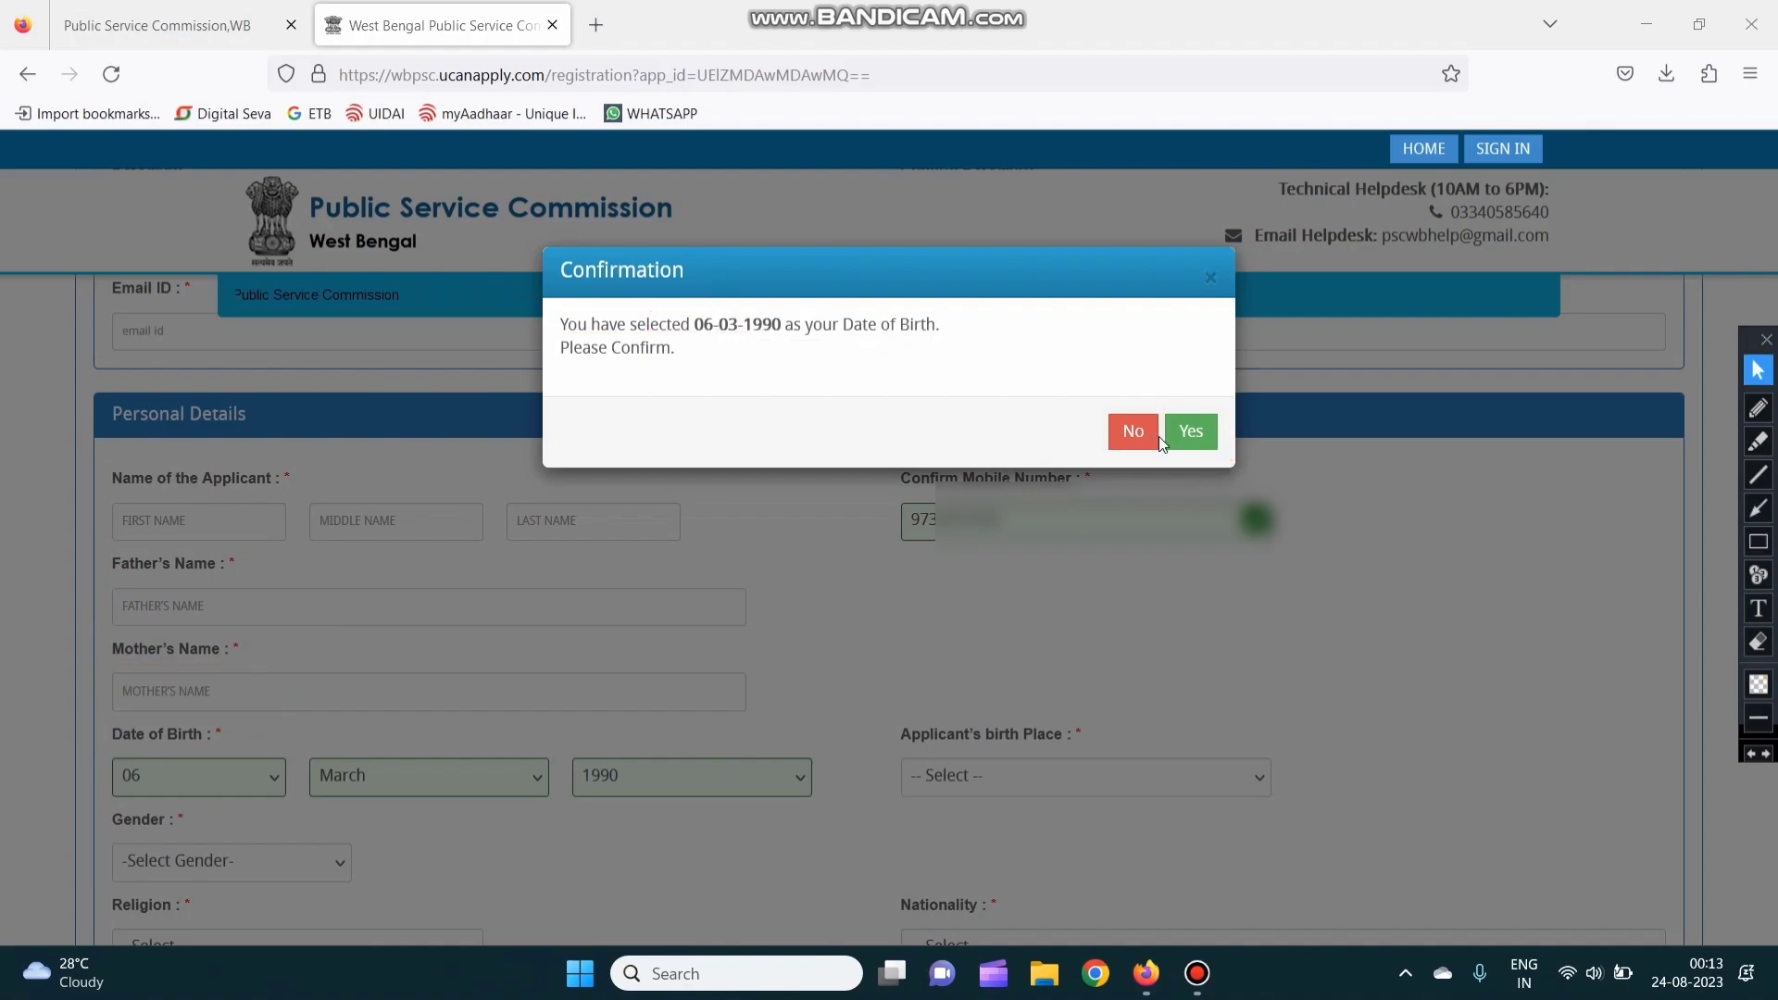
{"action": "left_click", "coordinate": [1193, 433]}
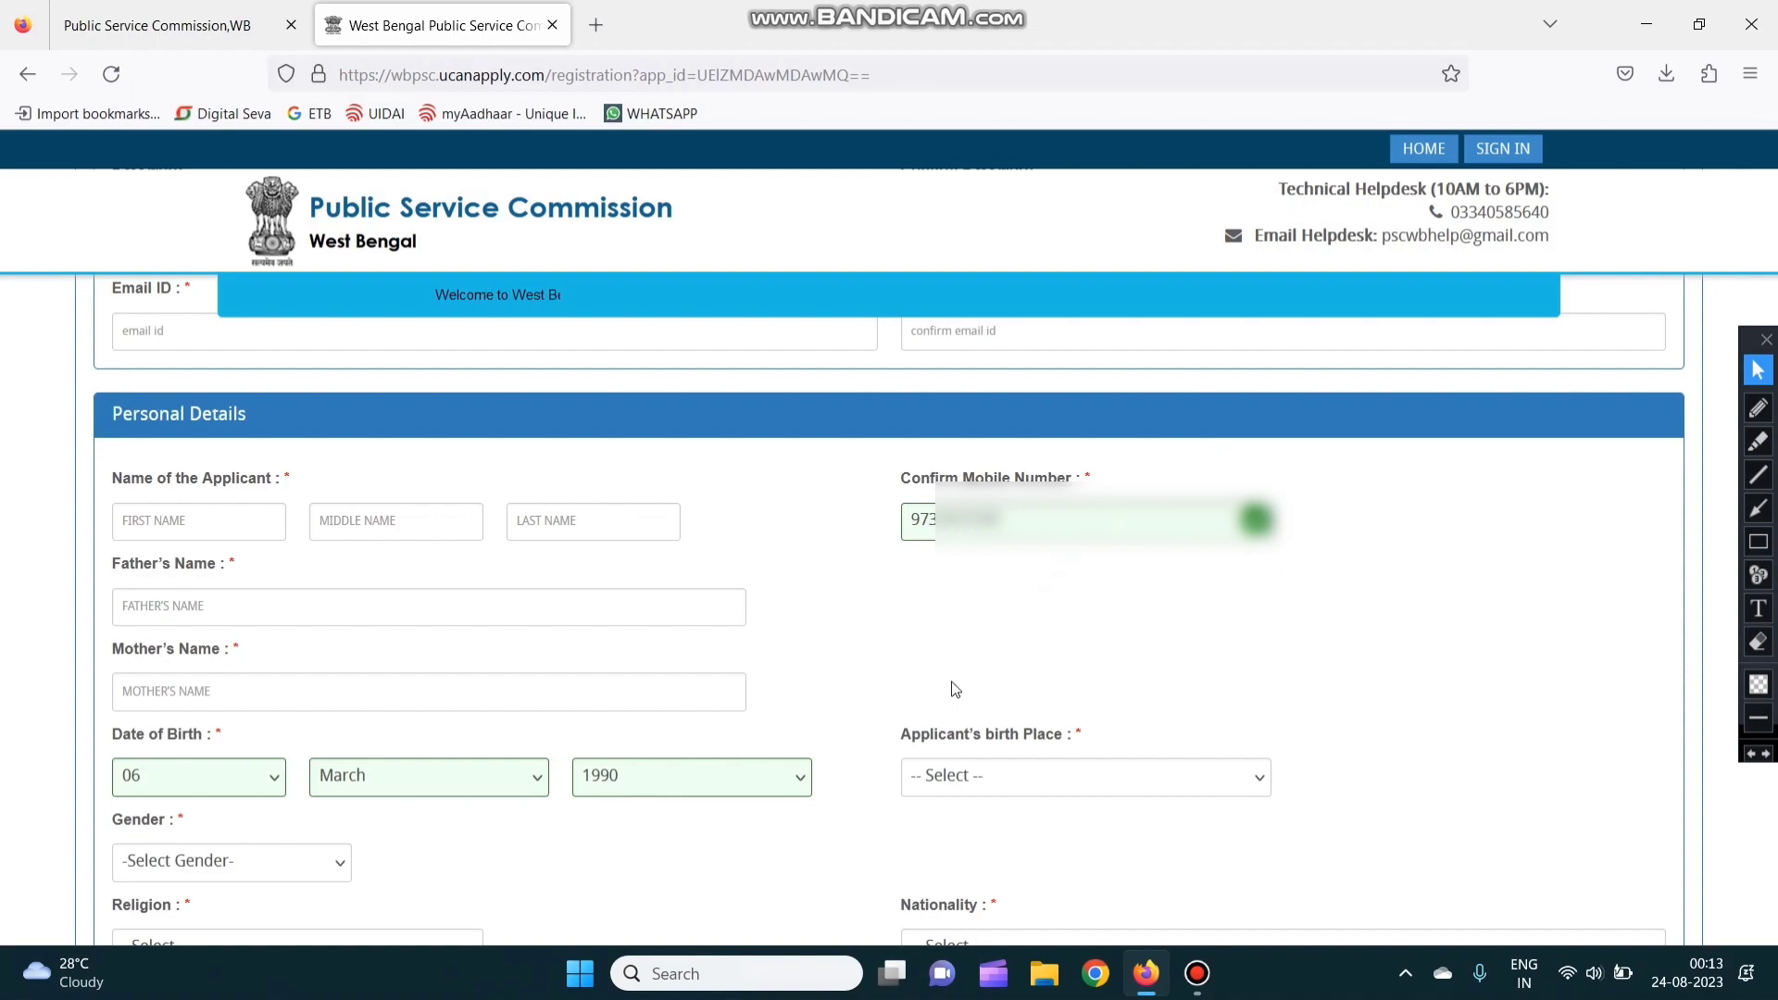
{"action": "key", "text": "r"}
{"action": "mouse_move", "coordinate": [878, 710]}
{"action": "left_mouse_down"}
{"action": "mouse_move", "coordinate": [957, 754]}
{"action": "mouse_move", "coordinate": [1127, 758]}
{"action": "left_mouse_up"}
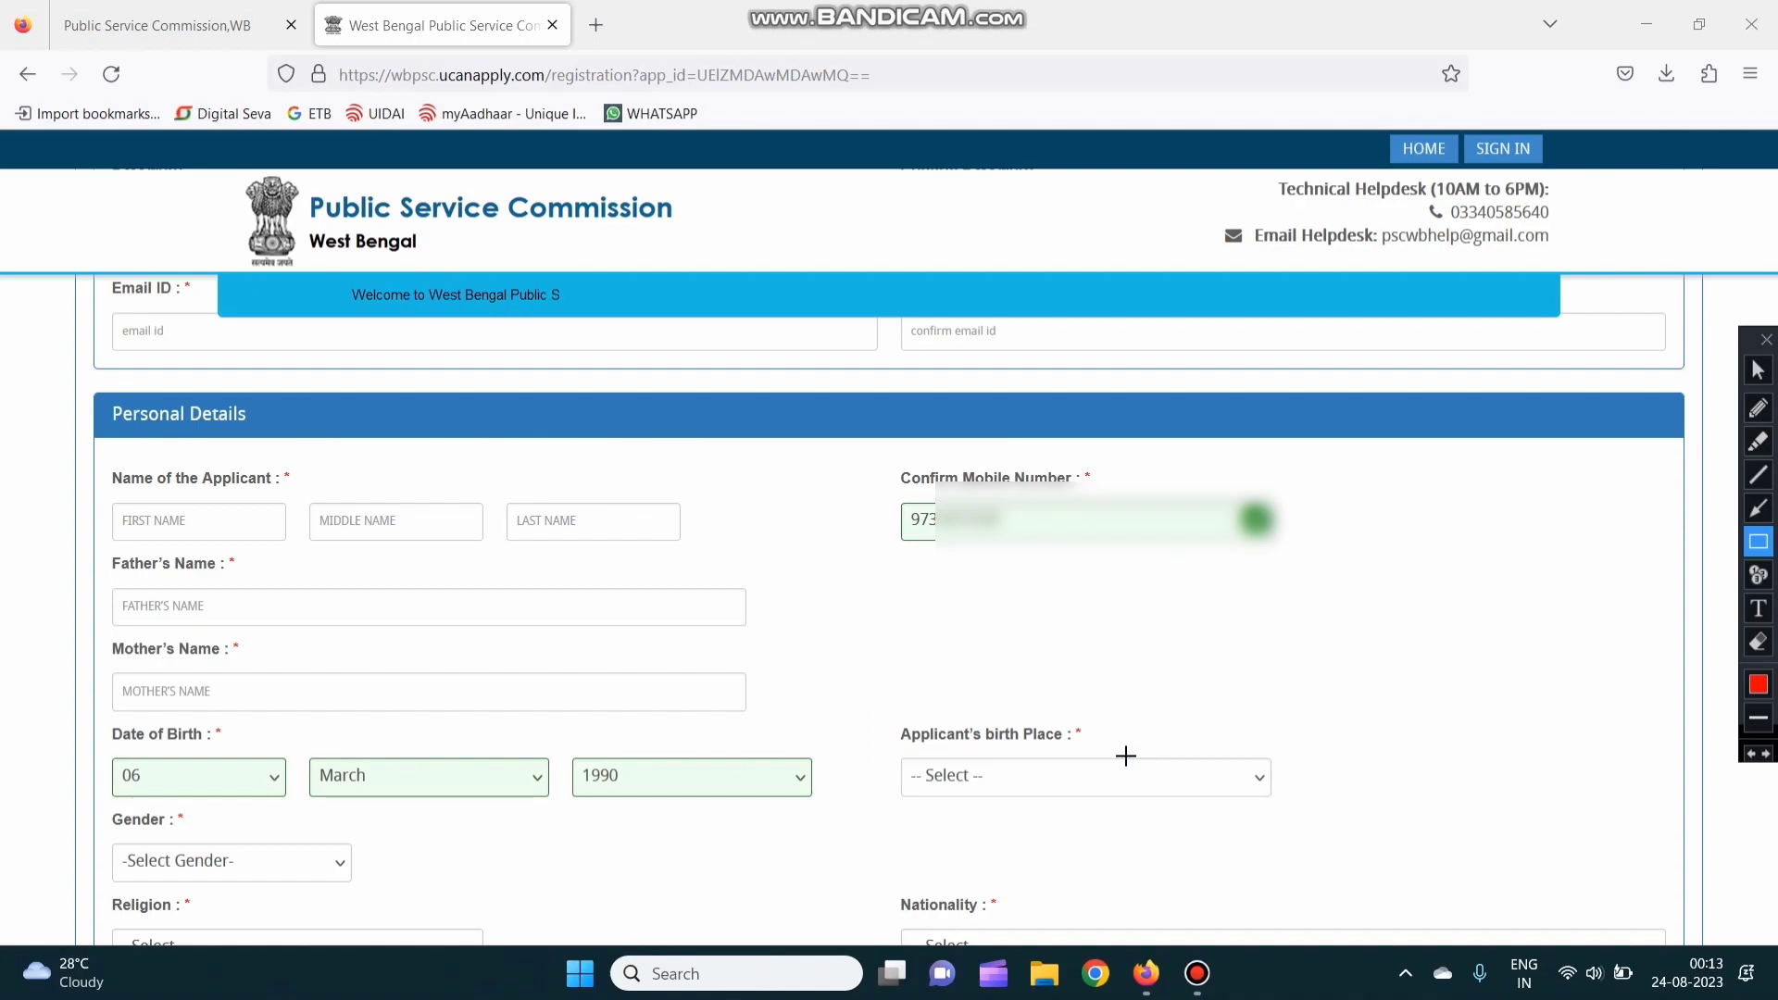
- Choose South 24 Parganas from the Applicant's birth Place dropdown
{"action": "key", "text": "Escape"}
{"action": "left_click", "coordinate": [1130, 769]}
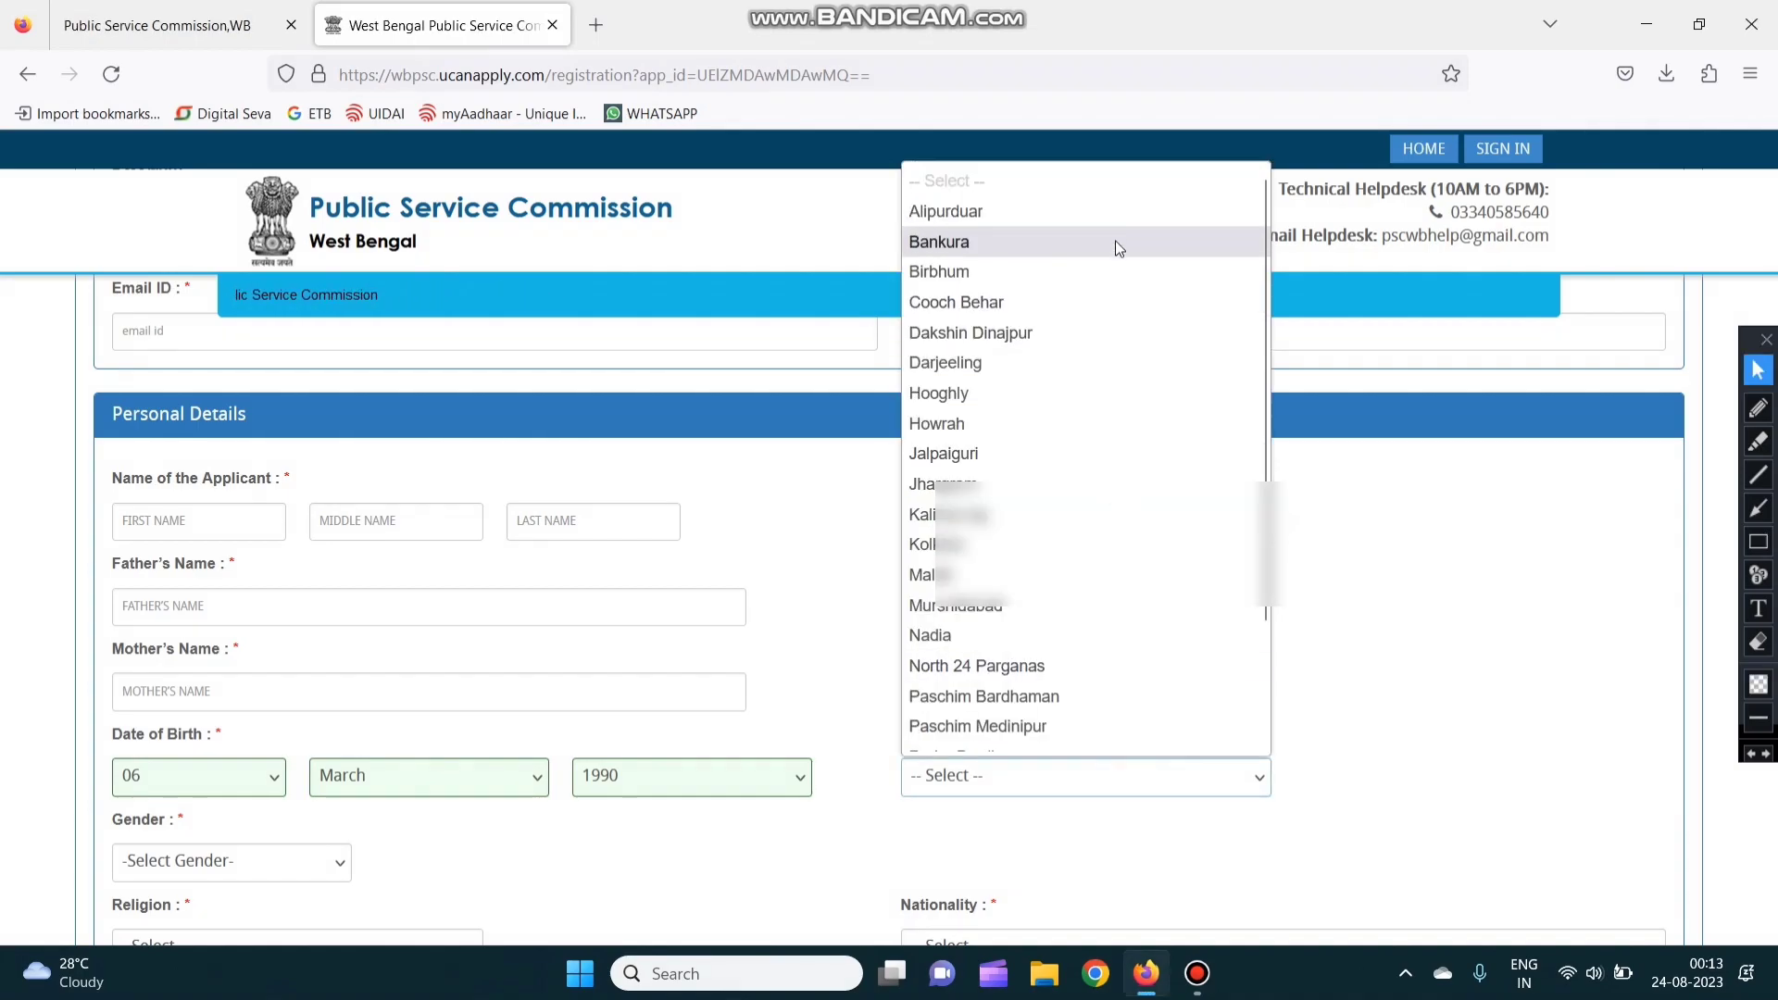
{"action": "scroll", "coordinate": [1112, 305], "scroll_direction": "down", "scroll_amount": 2}
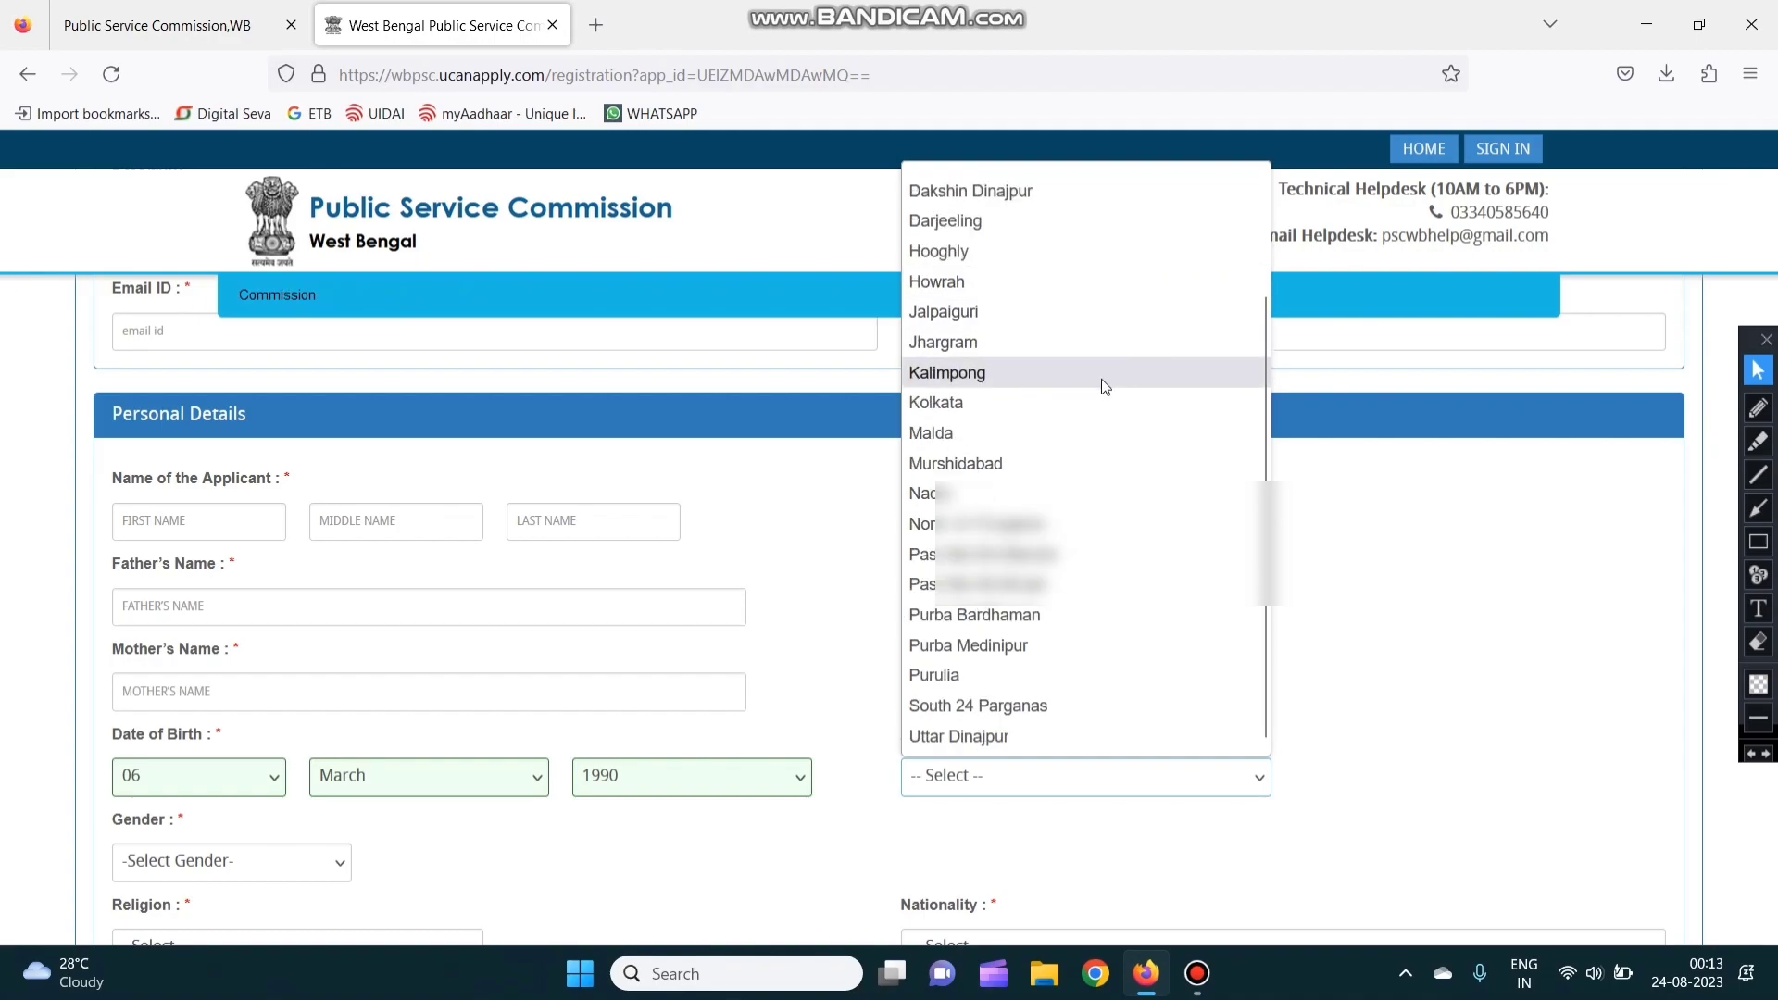
{"action": "left_click", "coordinate": [1048, 703]}
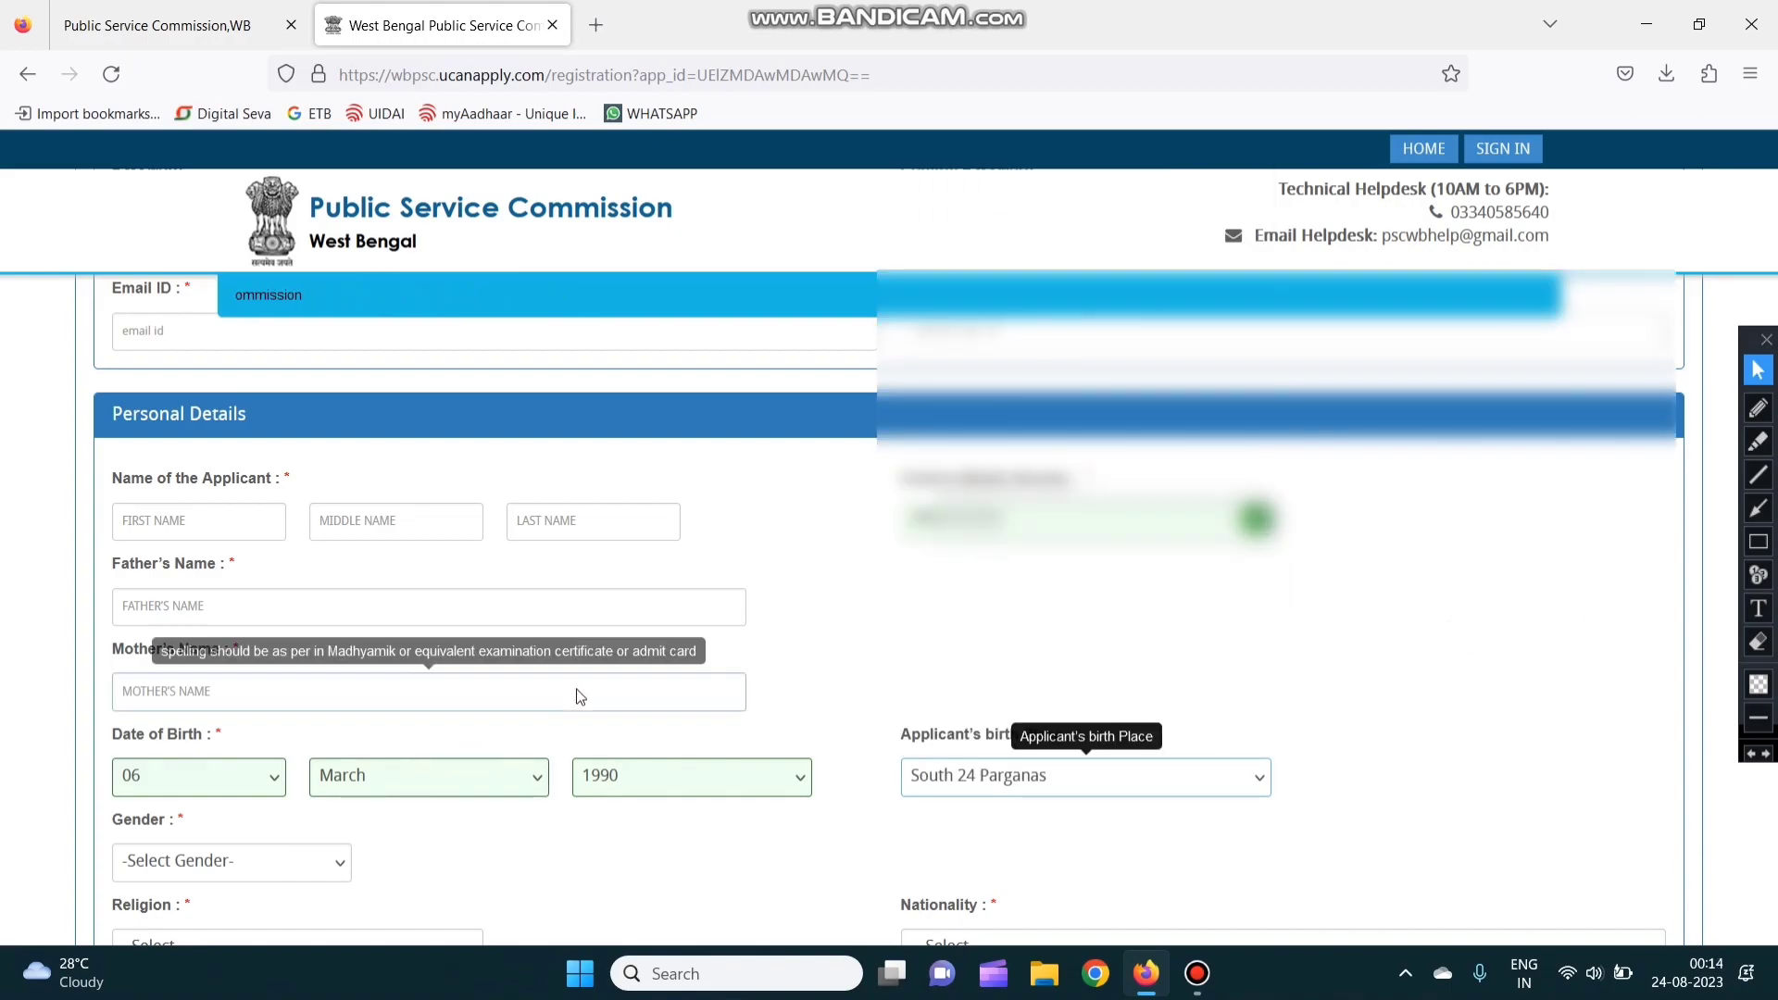
{"action": "scroll", "coordinate": [649, 695], "scroll_direction": "down", "scroll_amount": 1}
{"action": "scroll", "coordinate": [718, 687], "scroll_direction": "down", "scroll_amount": 2}
{"action": "scroll", "coordinate": [497, 695], "scroll_direction": "down", "scroll_amount": 2}
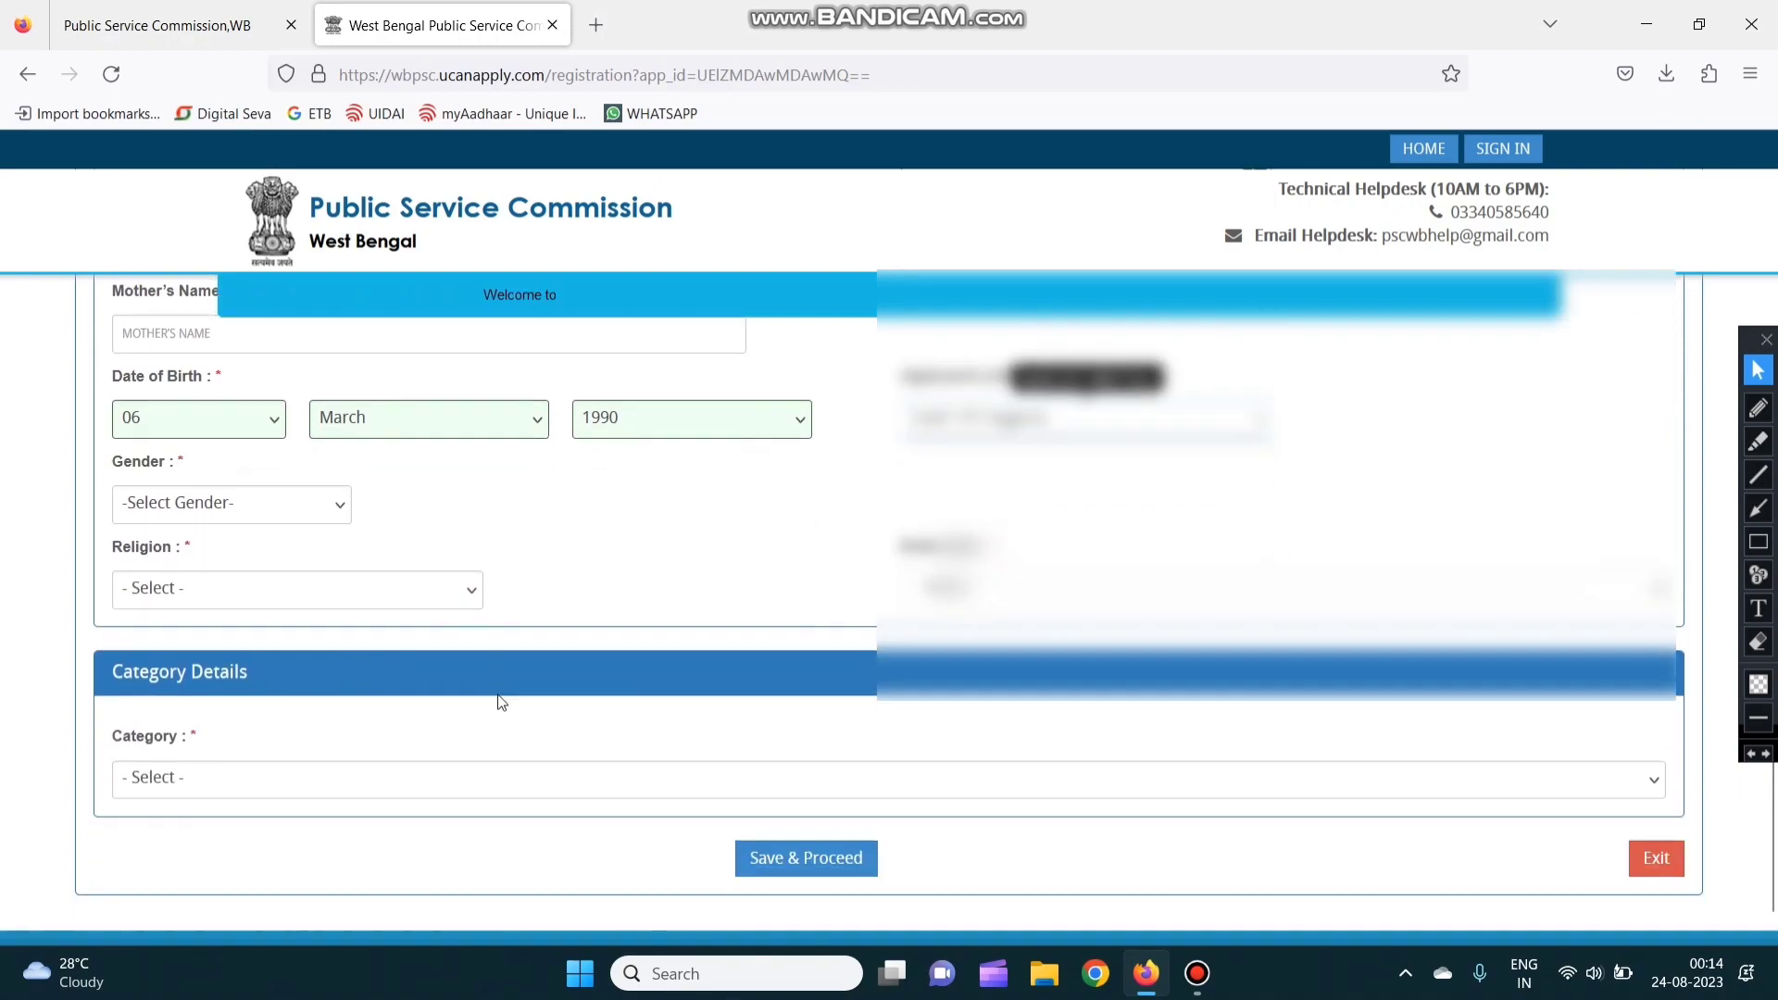
{"action": "key", "text": "ctrl+5"}
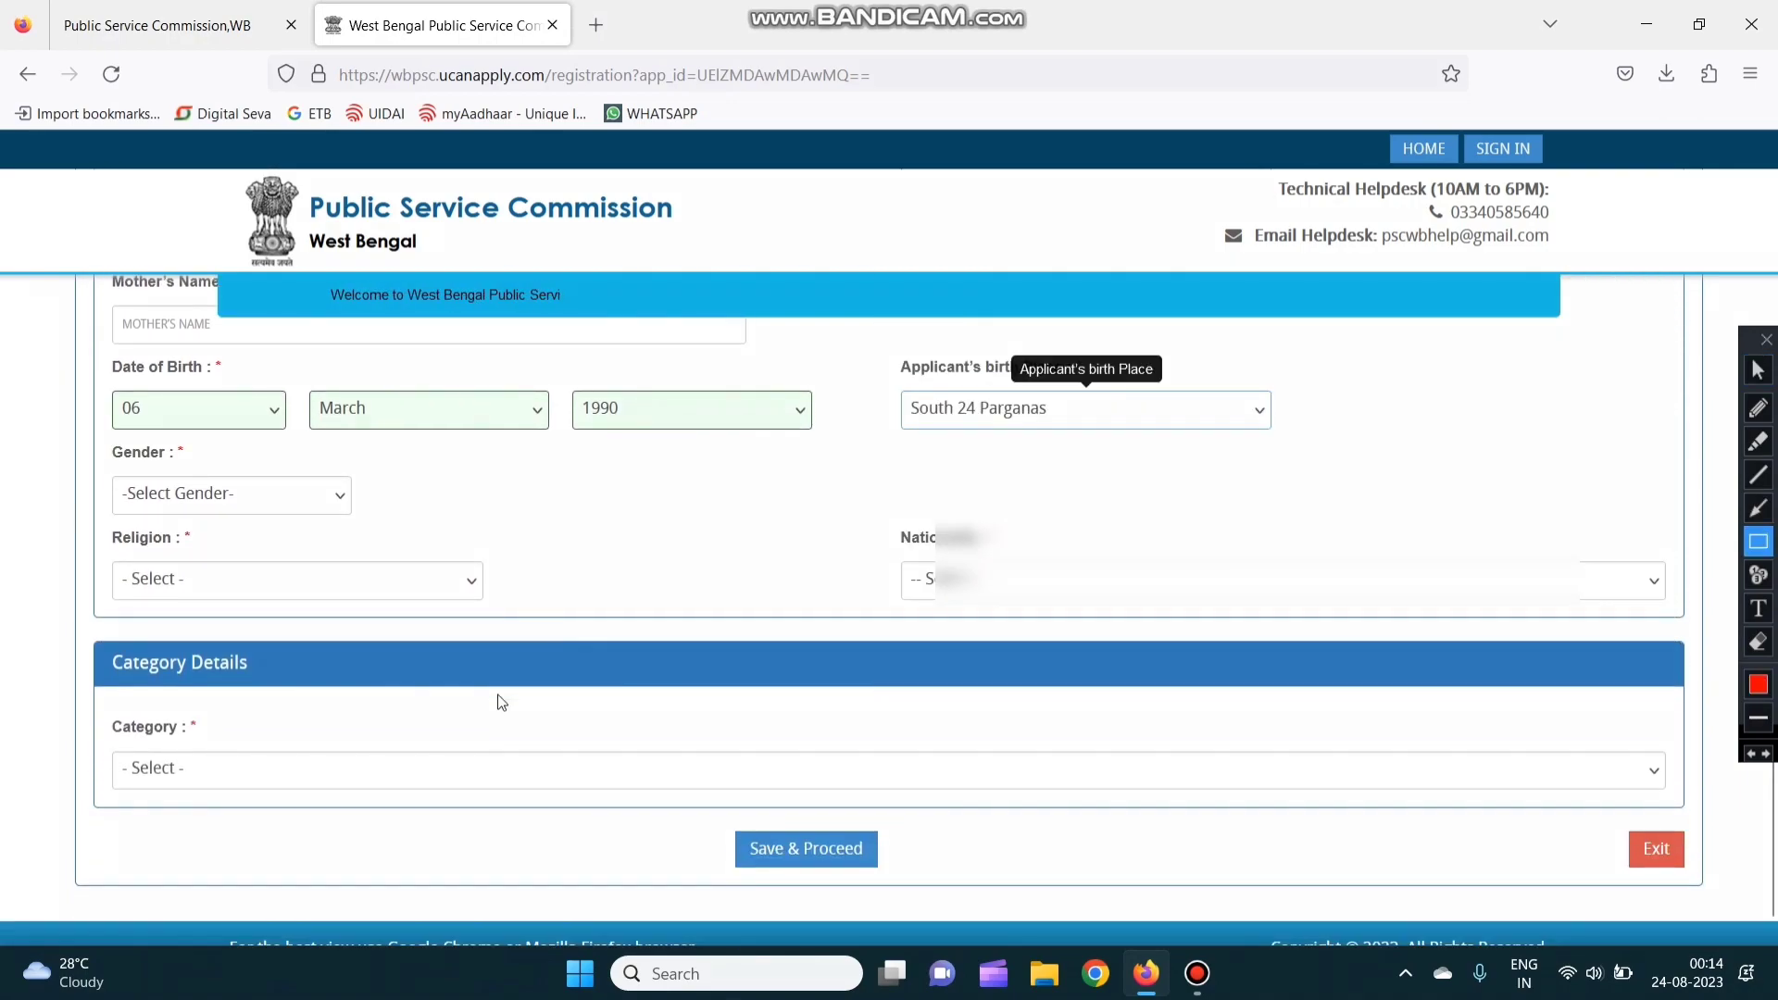
{"action": "mouse_move", "coordinate": [83, 441]}
{"action": "left_mouse_down"}
{"action": "mouse_move", "coordinate": [111, 463]}
{"action": "mouse_move", "coordinate": [214, 465]}
{"action": "left_mouse_up"}
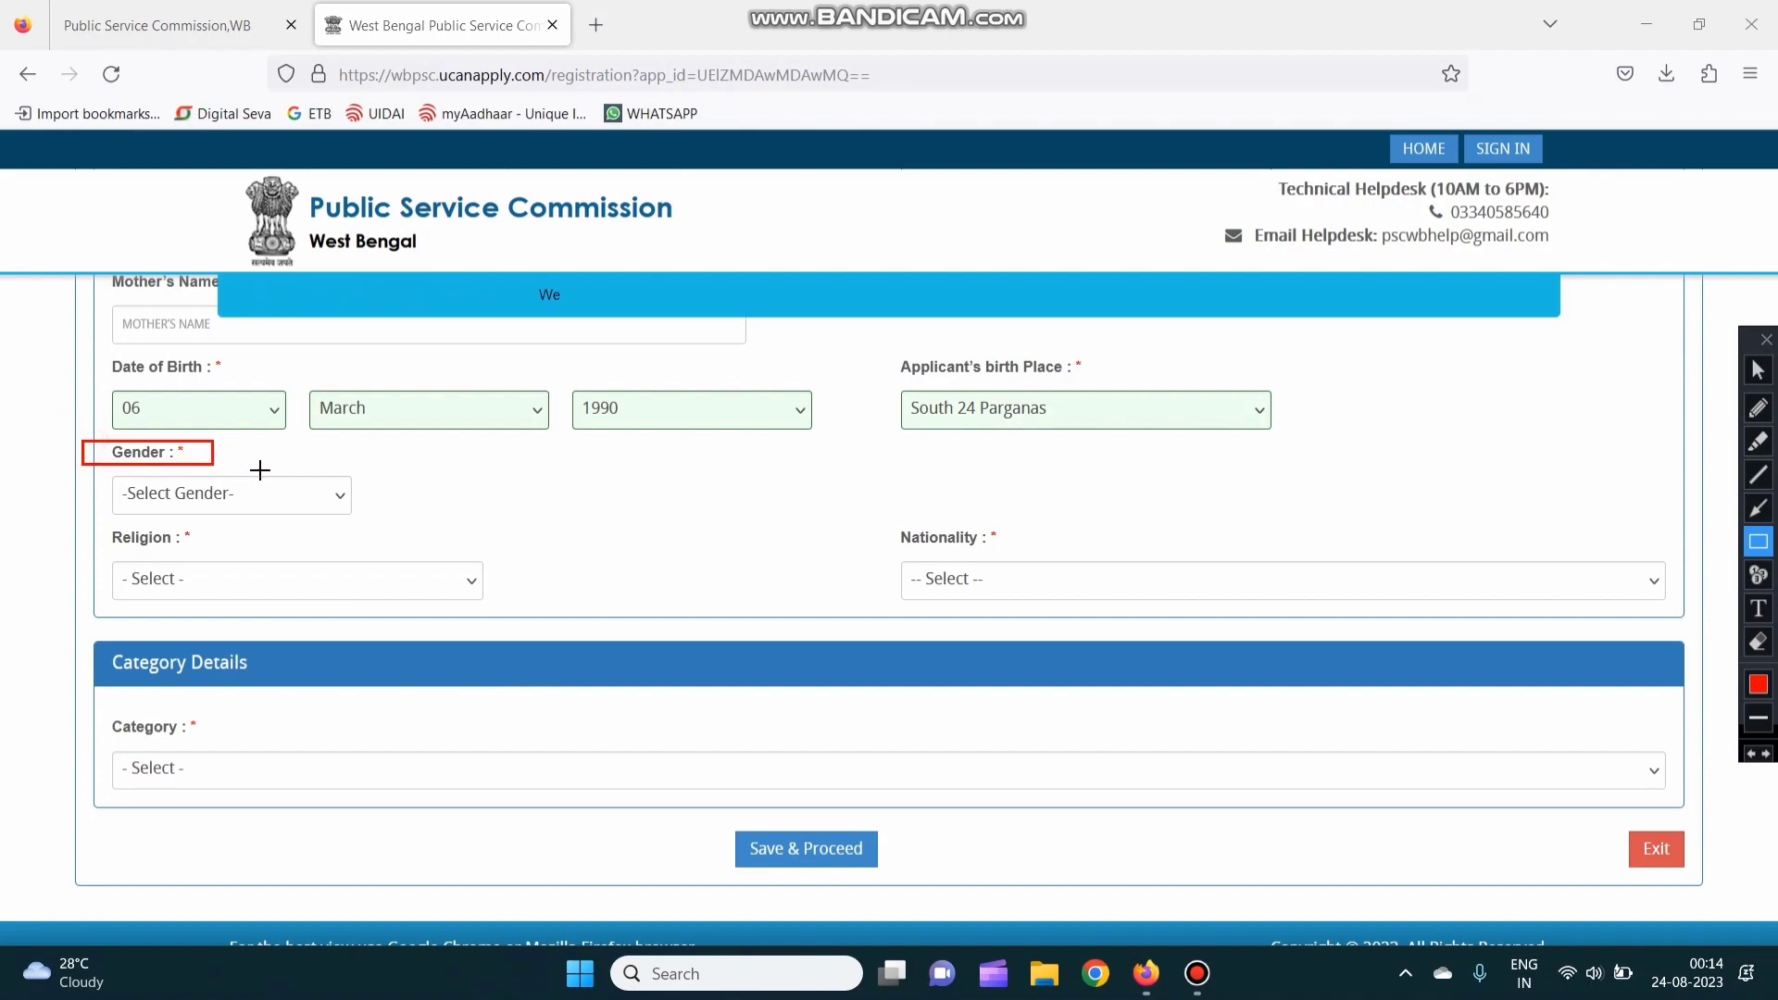
- Select Male as the gender and confirm it with Yes in the Confirmation dialog
{"action": "key", "text": "ctrl+1"}
{"action": "left_click", "coordinate": [266, 498]}
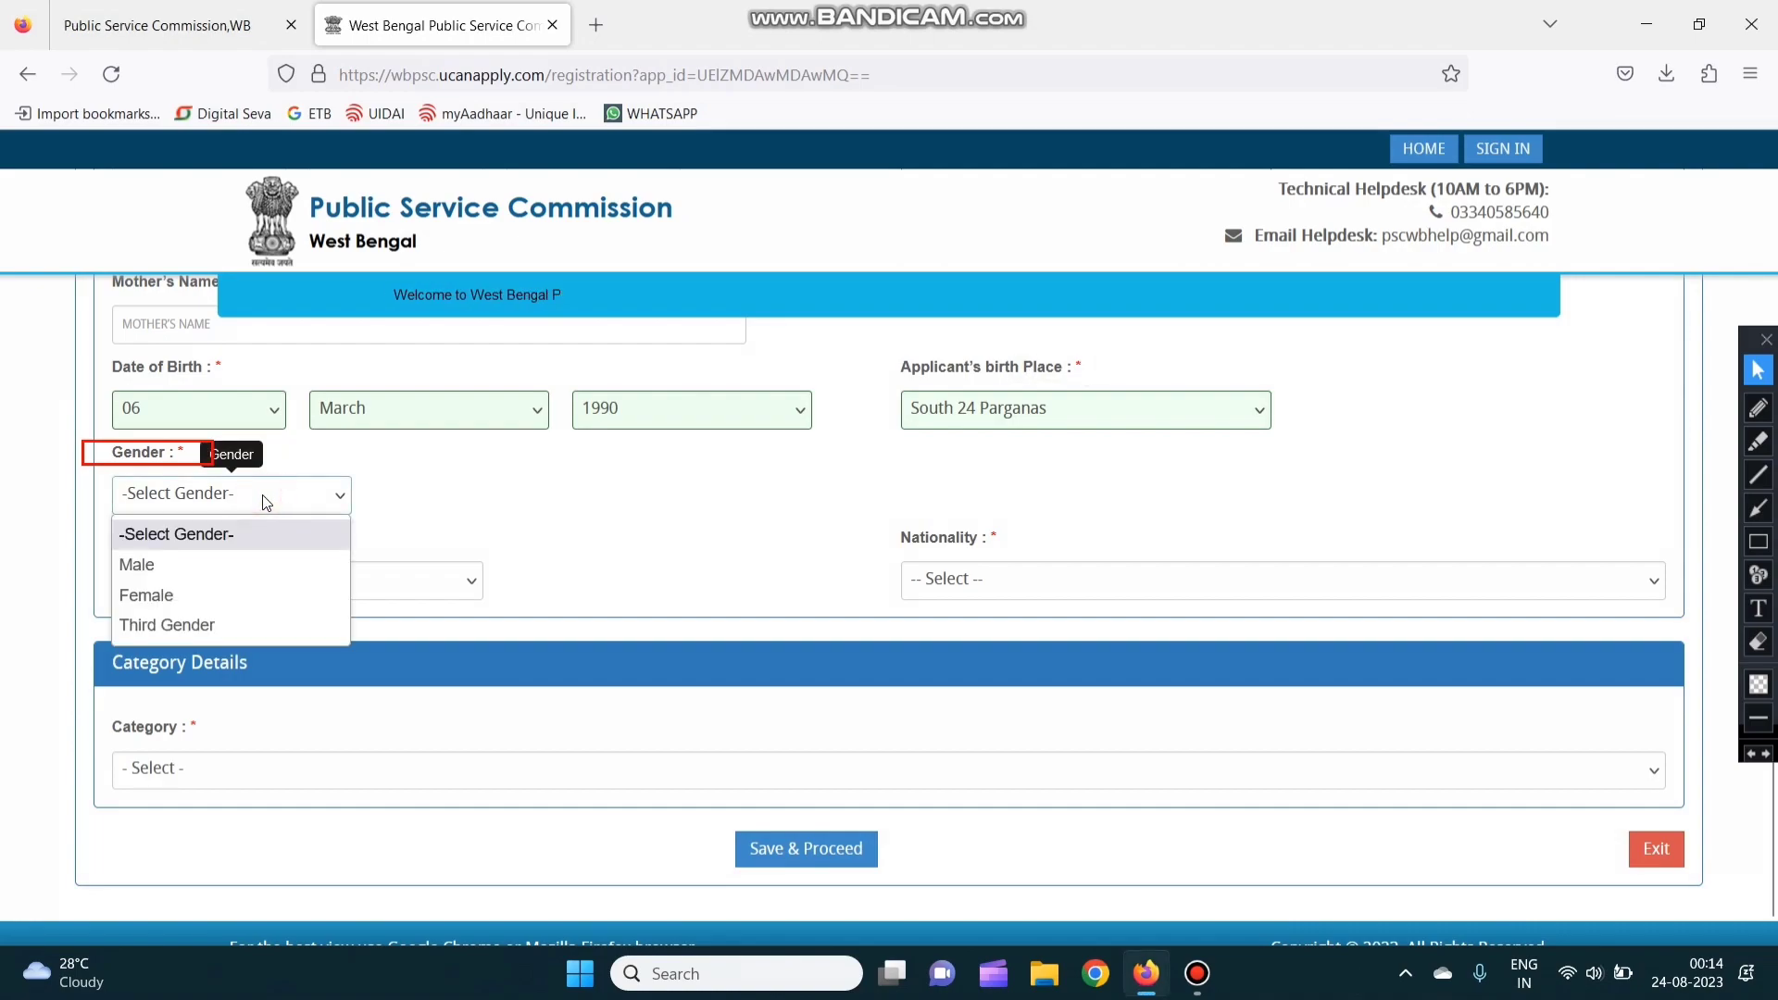
{"action": "left_click", "coordinate": [204, 569]}
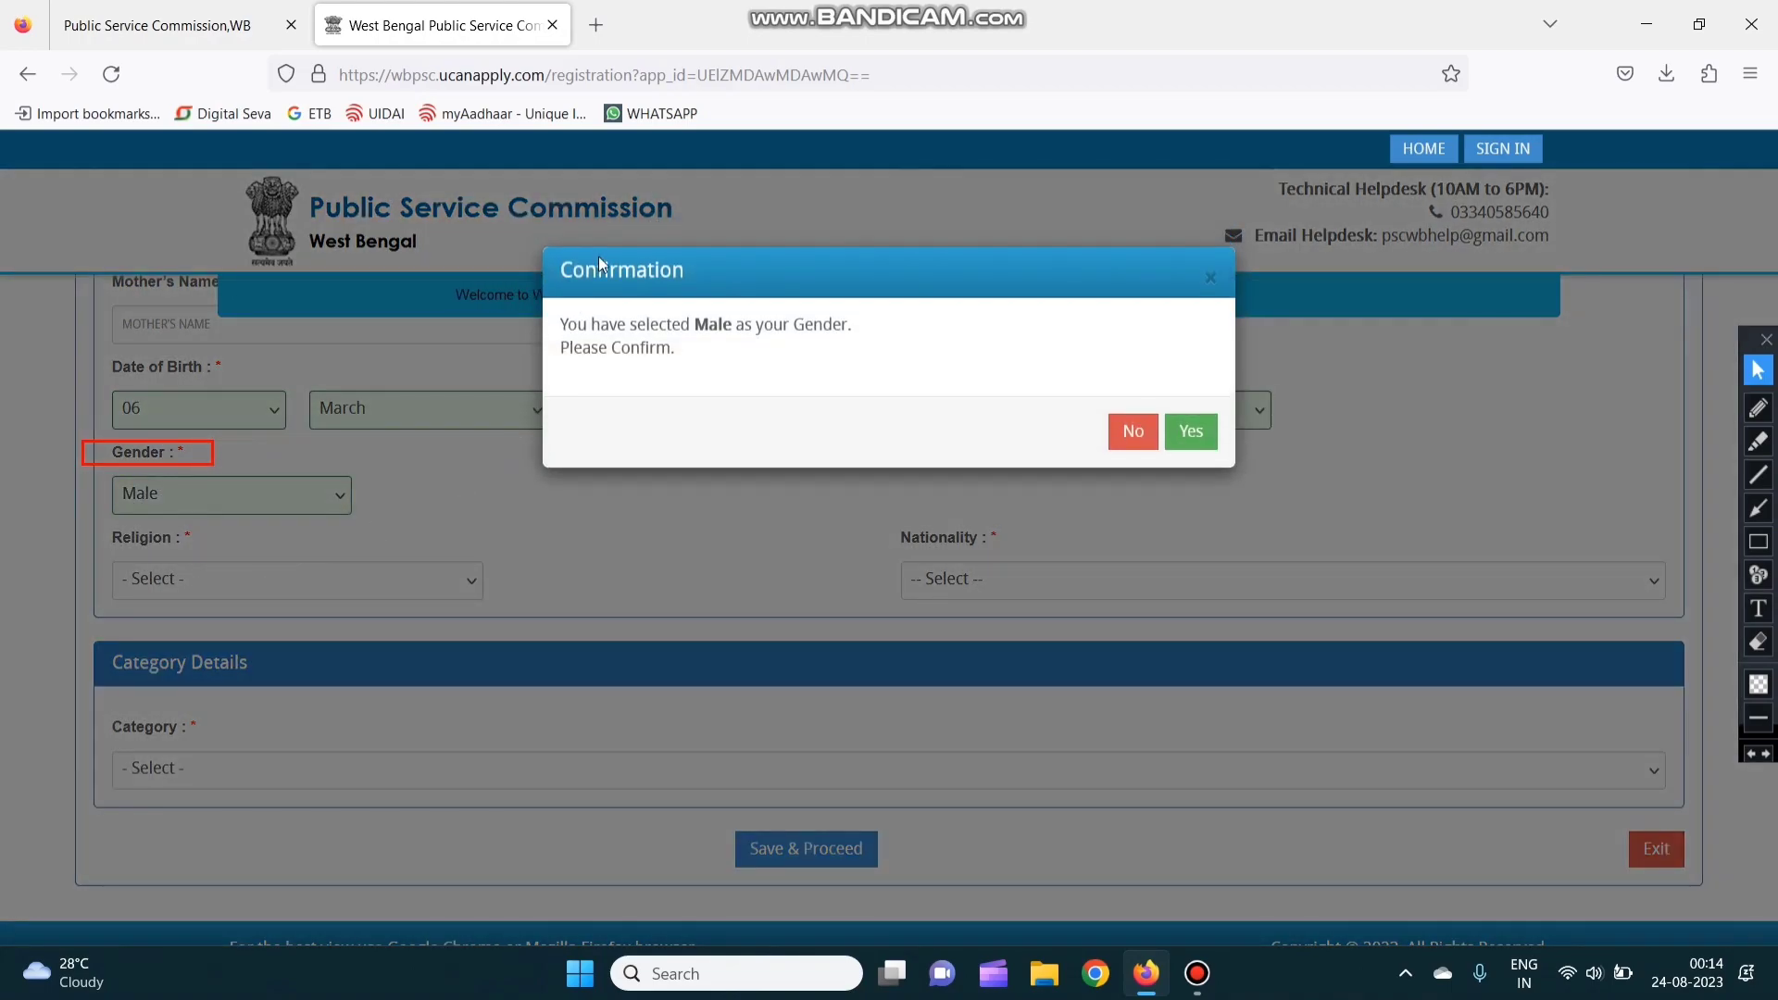
{"action": "key", "text": "ctrl+5"}
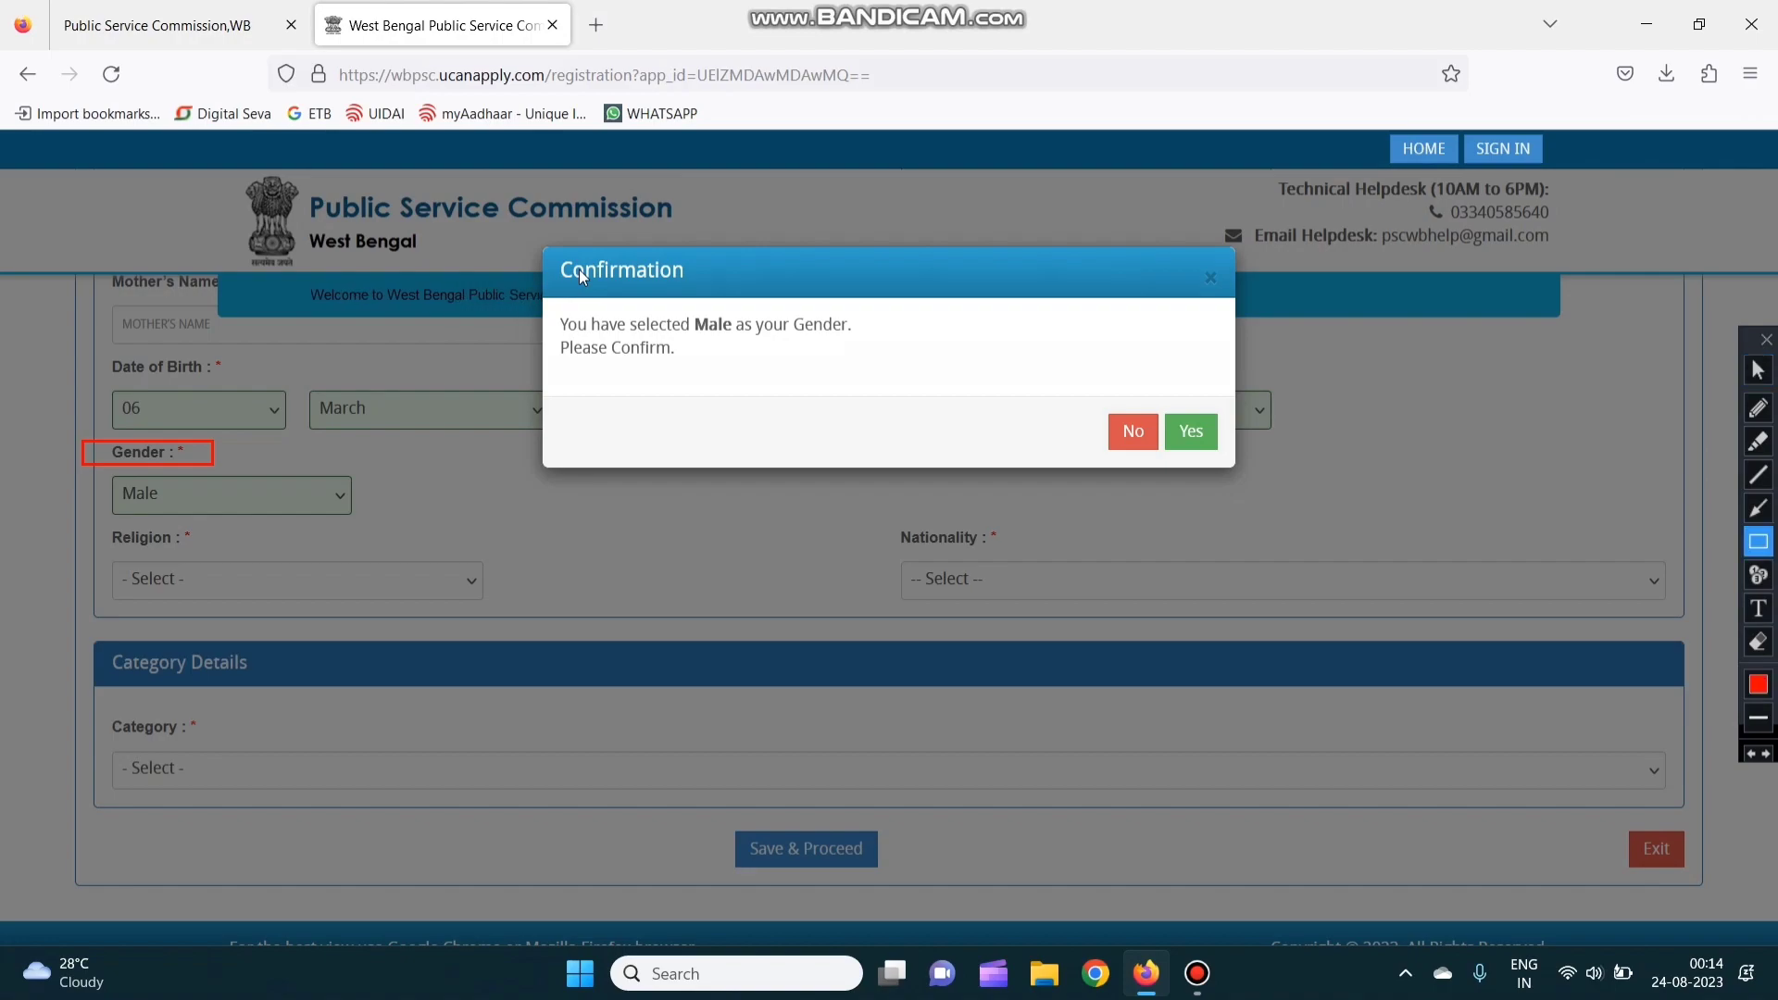
{"action": "mouse_move", "coordinate": [561, 255]}
{"action": "left_mouse_down"}
{"action": "mouse_move", "coordinate": [569, 275]}
{"action": "mouse_move", "coordinate": [761, 301]}
{"action": "left_mouse_up"}
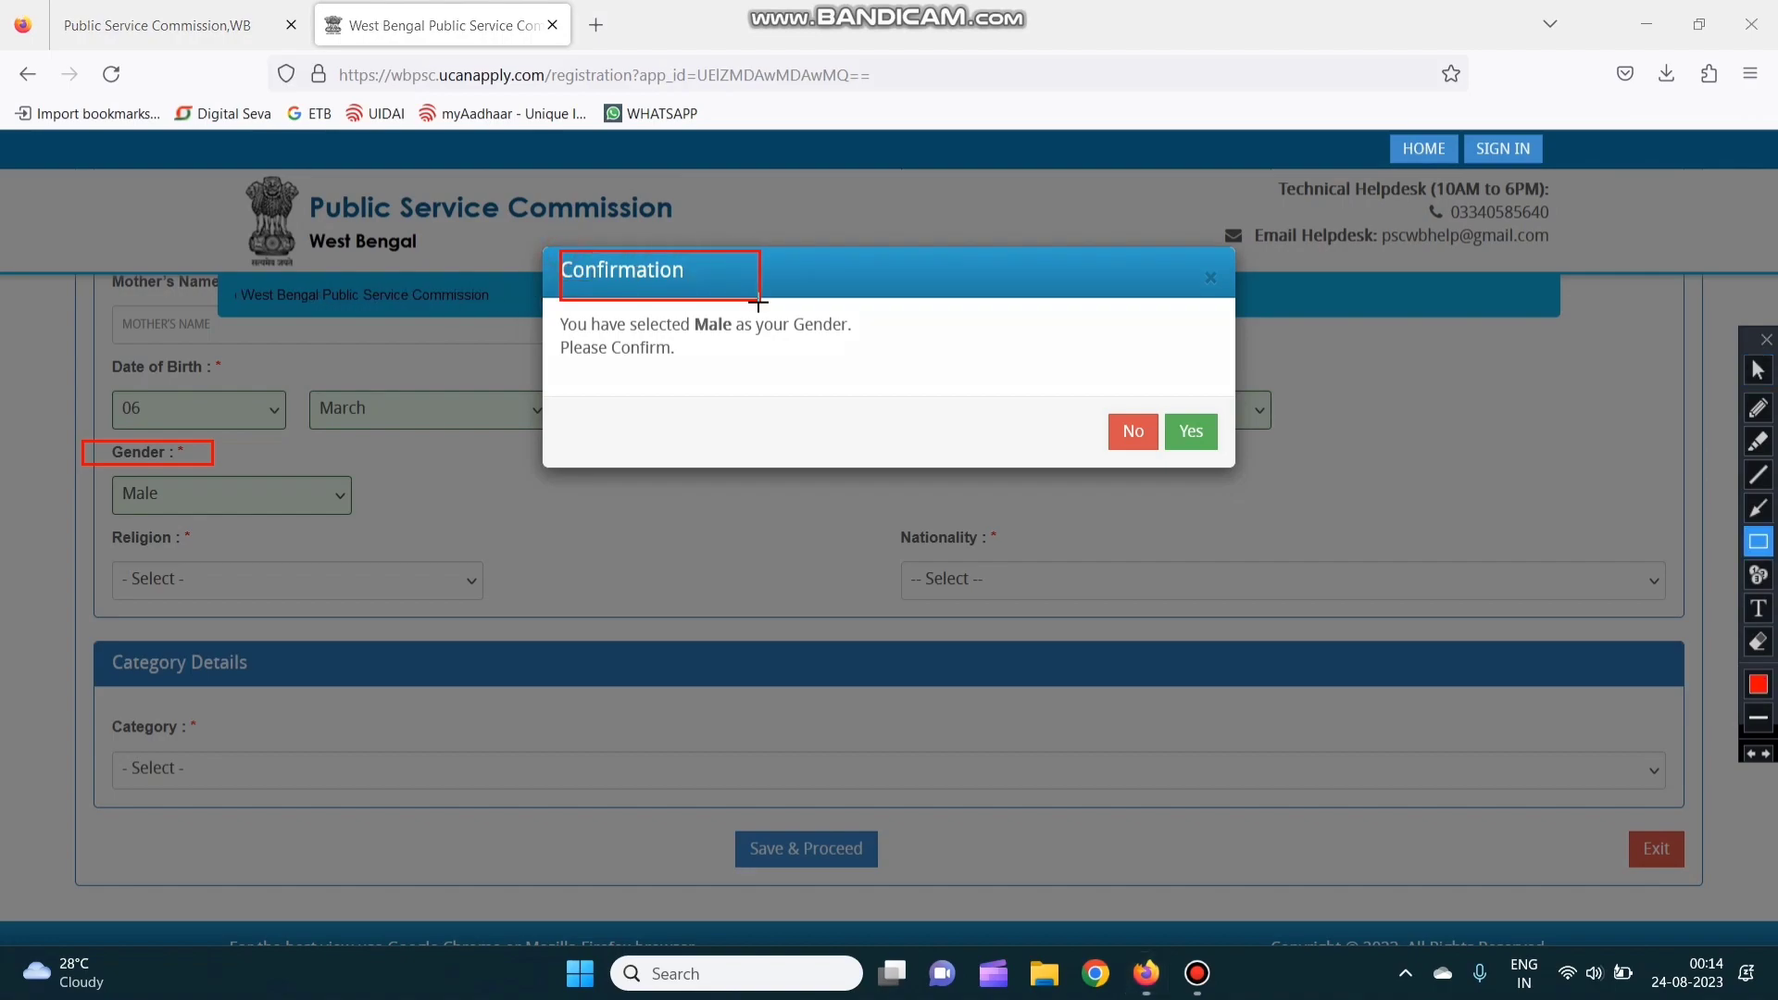
{"action": "mouse_move", "coordinate": [550, 307]}
{"action": "left_mouse_down"}
{"action": "mouse_move", "coordinate": [689, 338]}
{"action": "mouse_move", "coordinate": [881, 345]}
{"action": "left_mouse_up"}
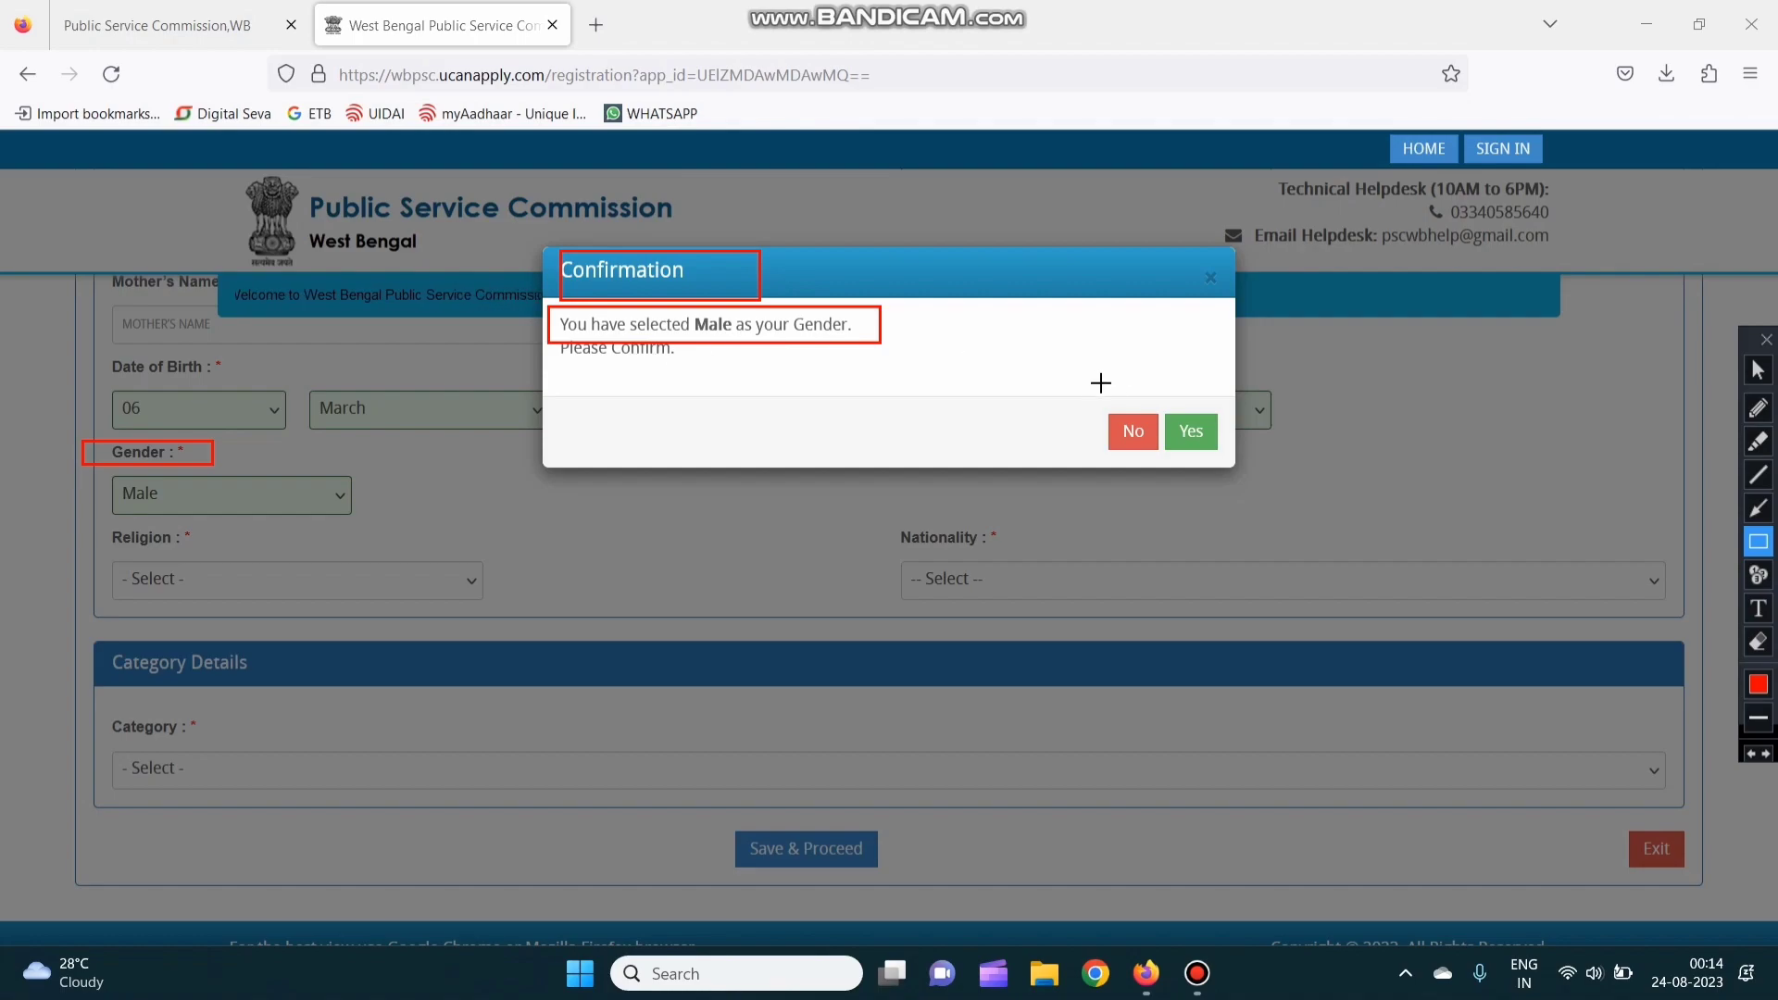
{"action": "left_click_drag", "start_coordinate": [1163, 395], "coordinate": [1216, 456]}
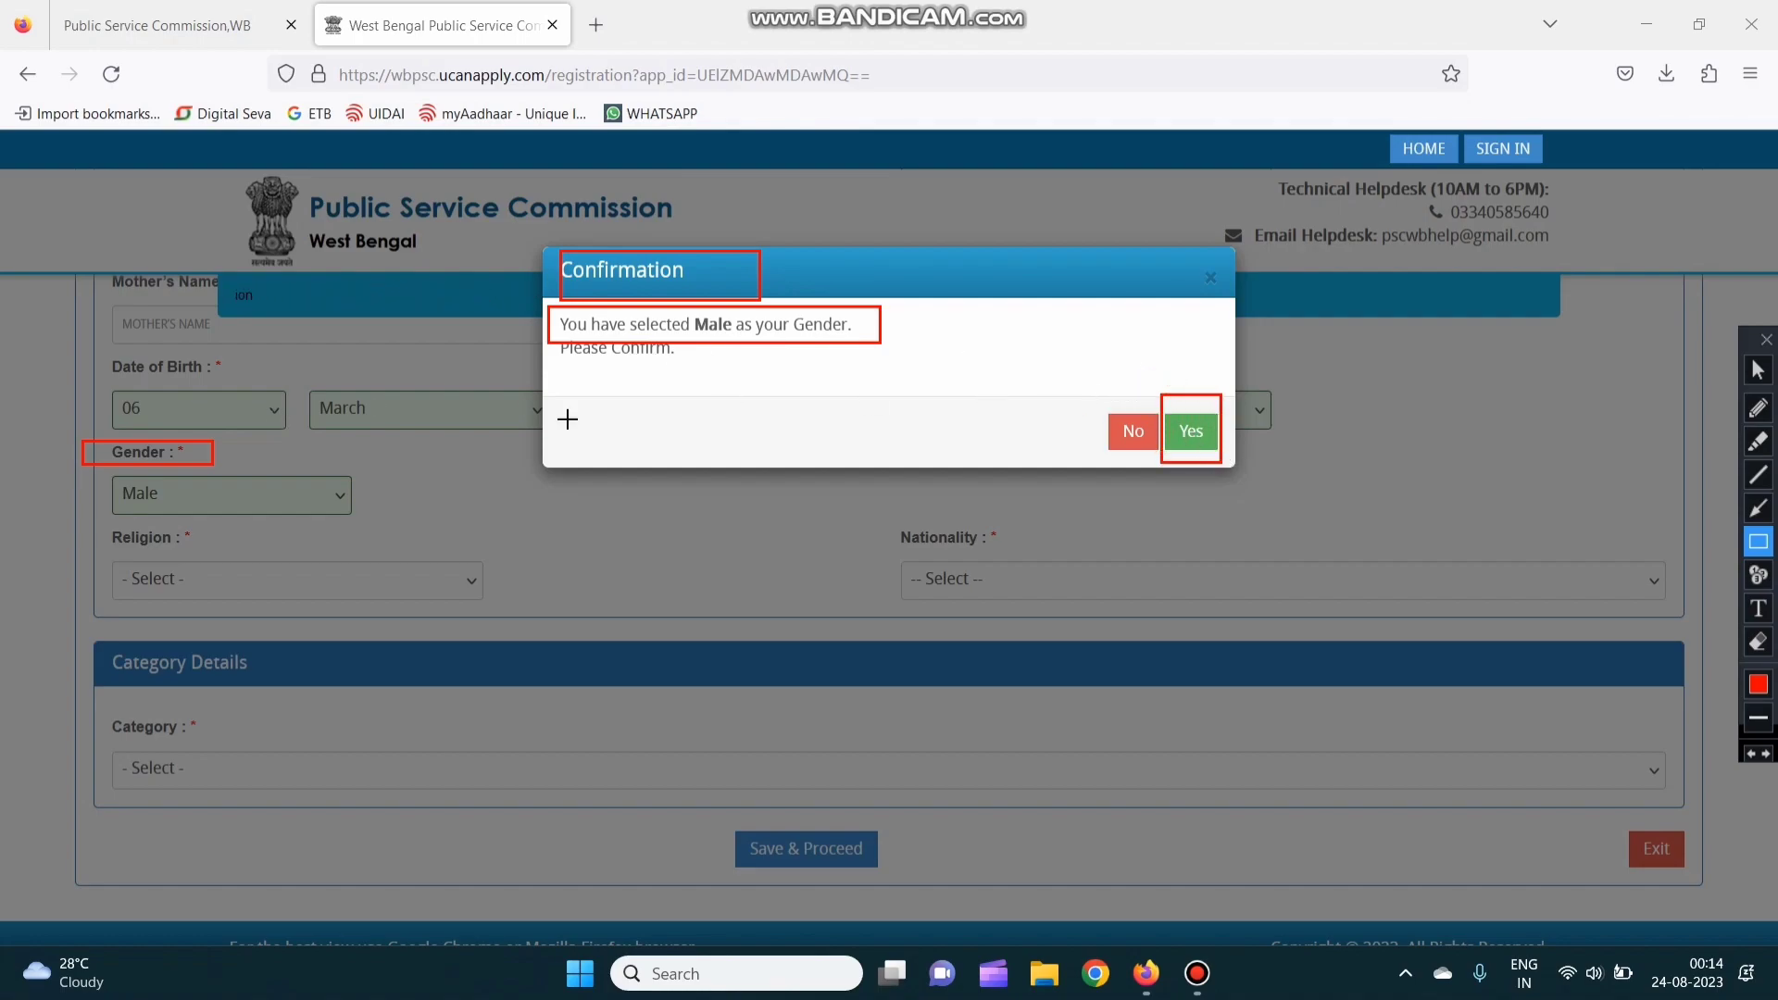
{"action": "key", "text": "ctrl+z"}
{"action": "key", "text": "ctrl+z"}
{"action": "key", "text": "ctrl+z"}
{"action": "key", "text": "ctrl+z"}
{"action": "key", "text": "Escape"}
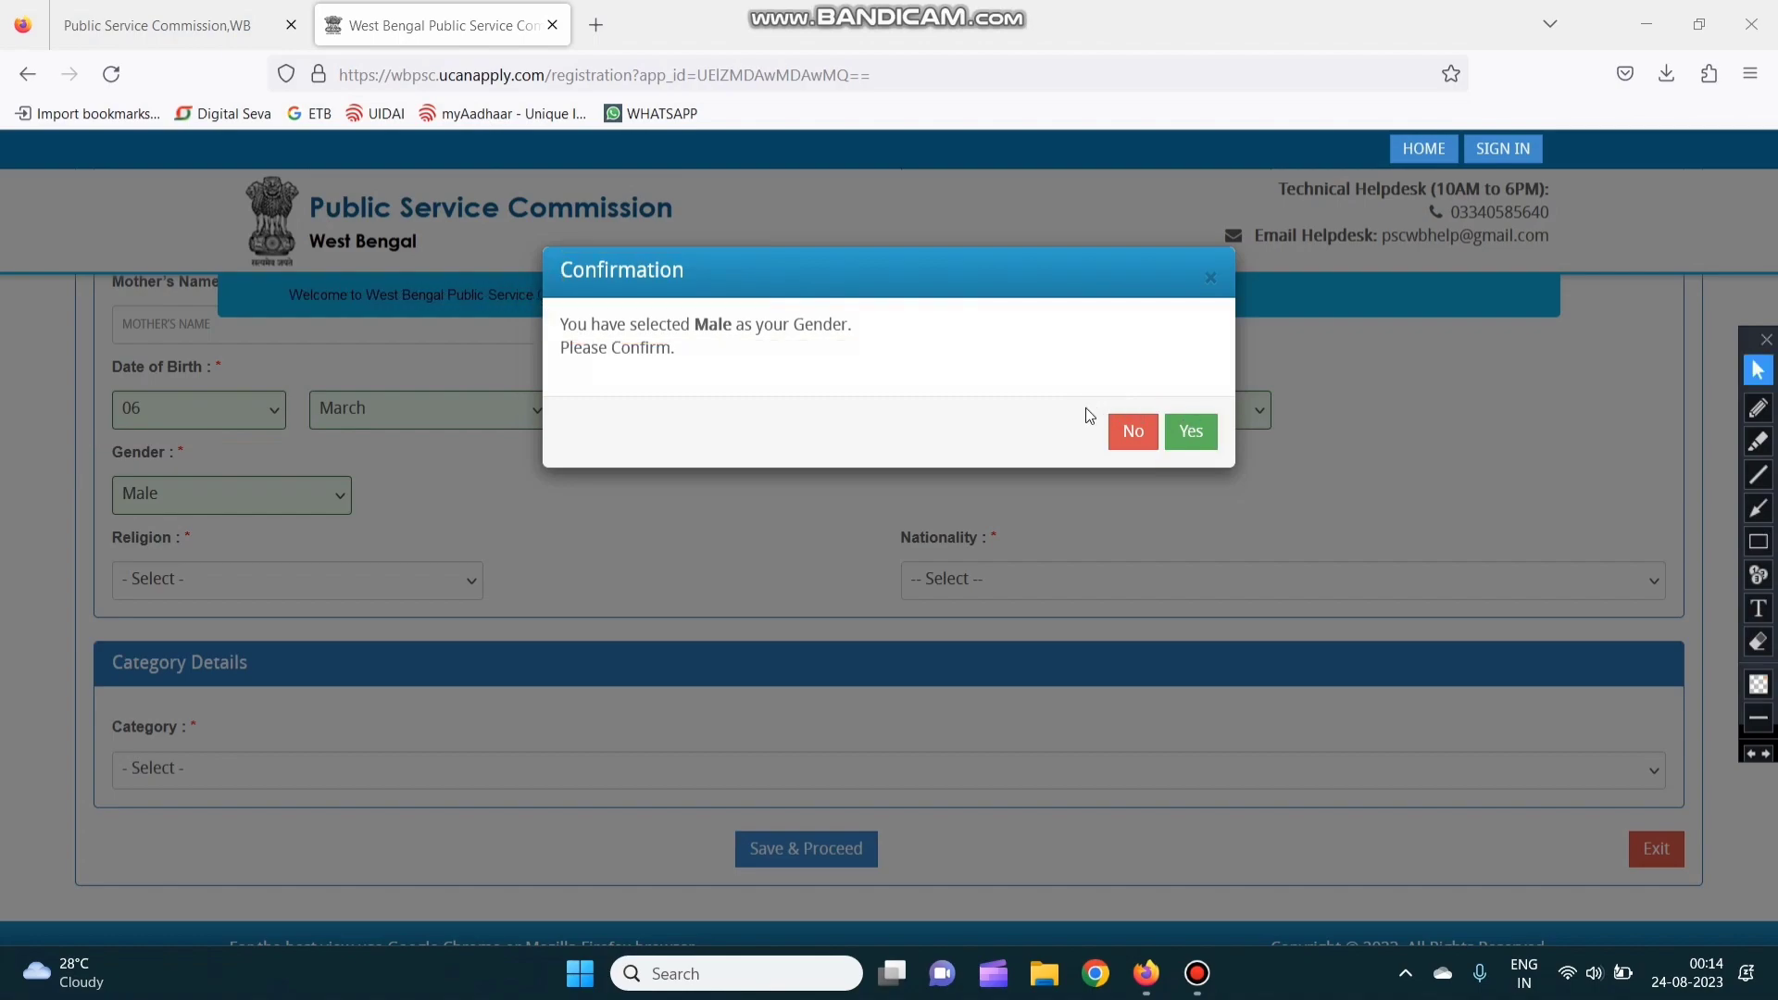
{"action": "left_click", "coordinate": [1210, 446]}
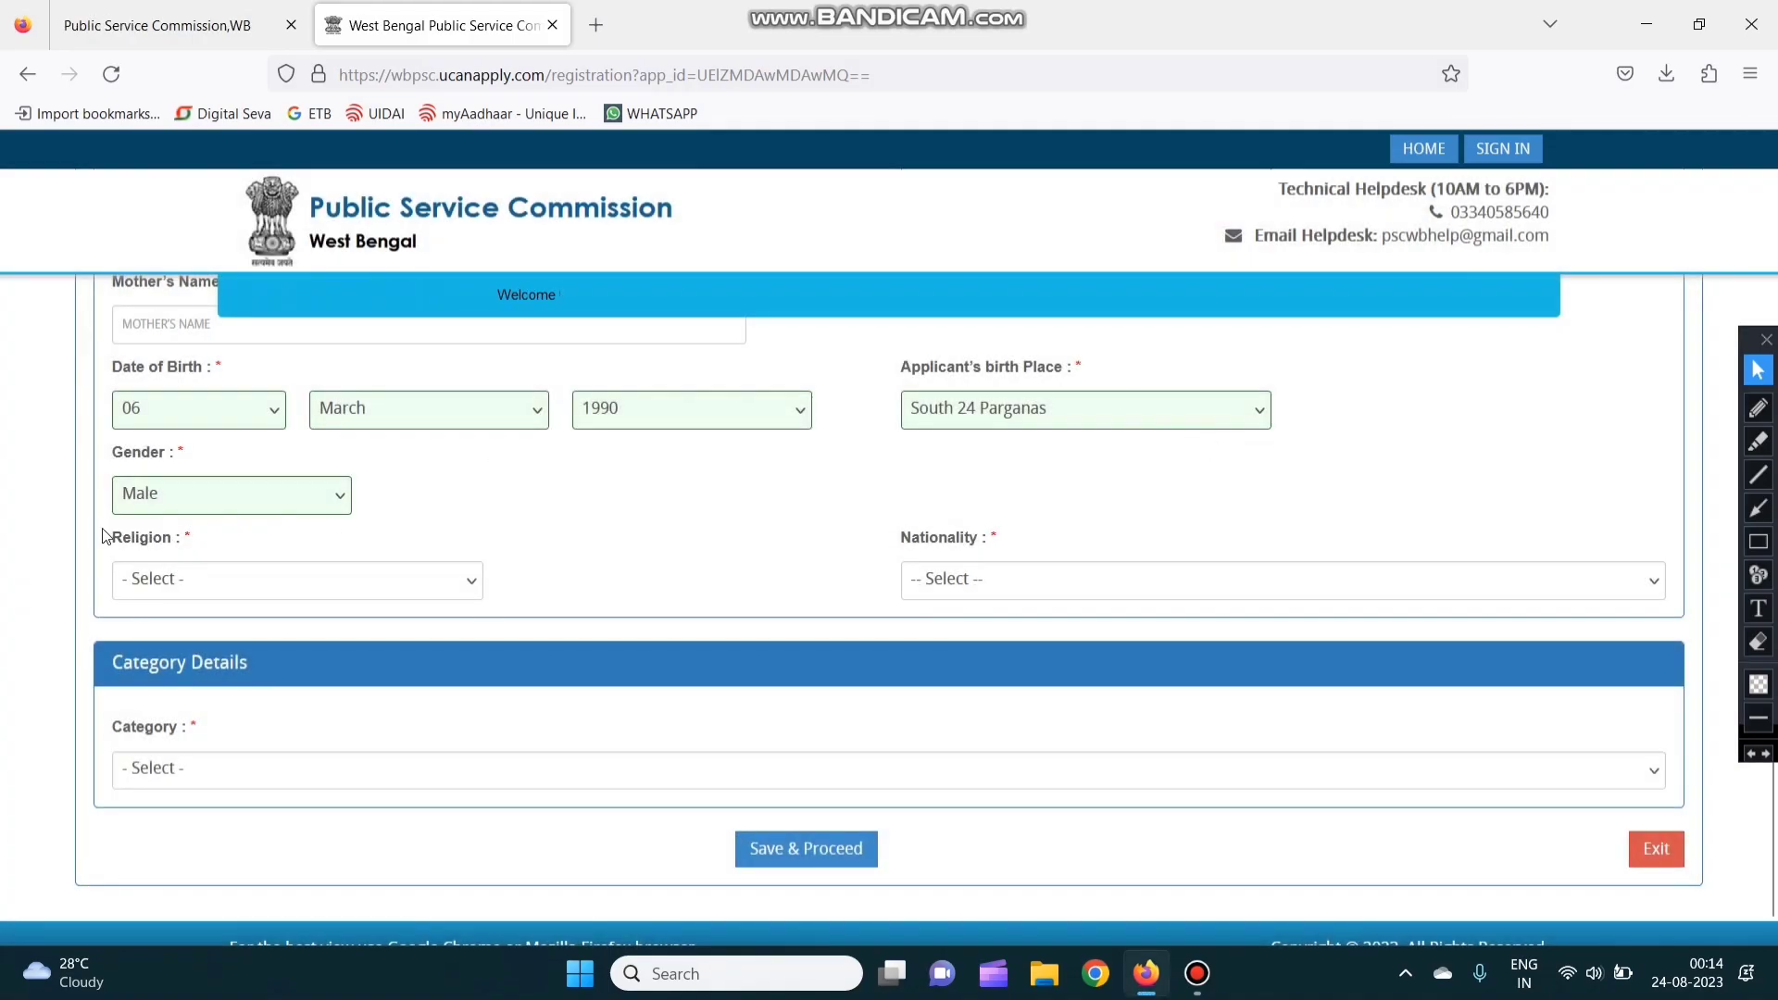
- Choose Hindu from the Religion dropdown
{"action": "key", "text": "r"}
{"action": "left_click_drag", "start_coordinate": [83, 523], "coordinate": [205, 561]}
{"action": "key", "text": "Escape"}
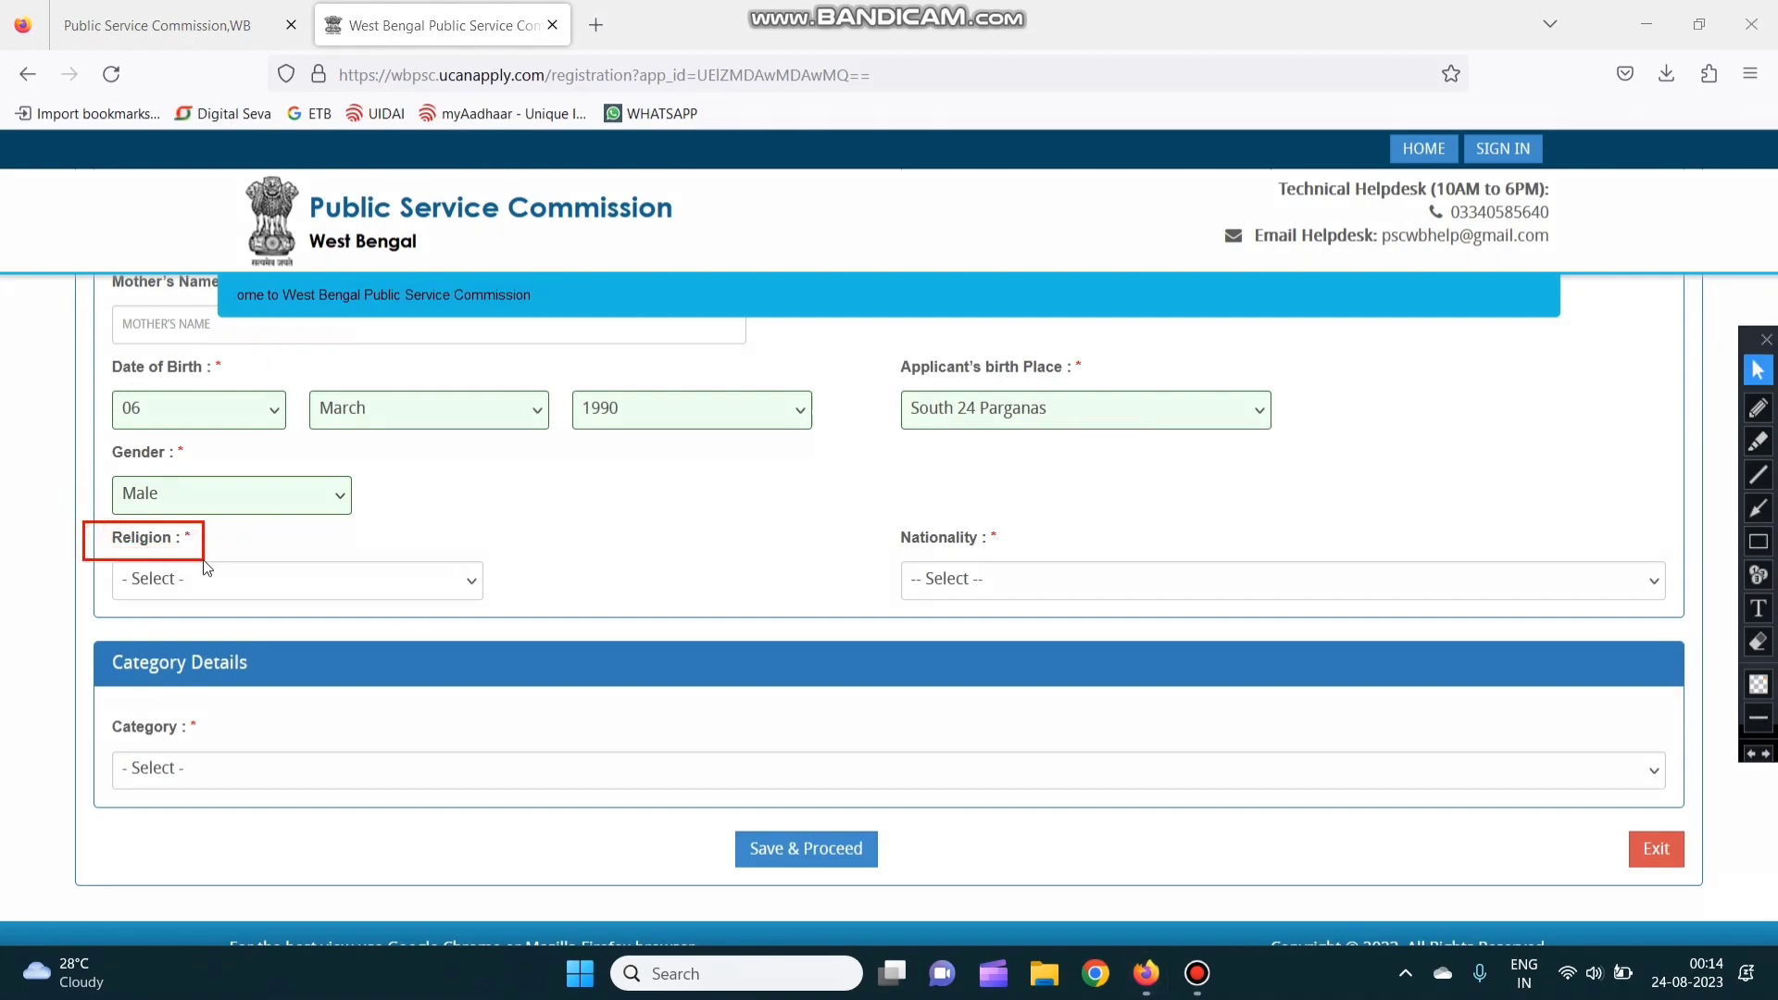
{"action": "left_click", "coordinate": [250, 582]}
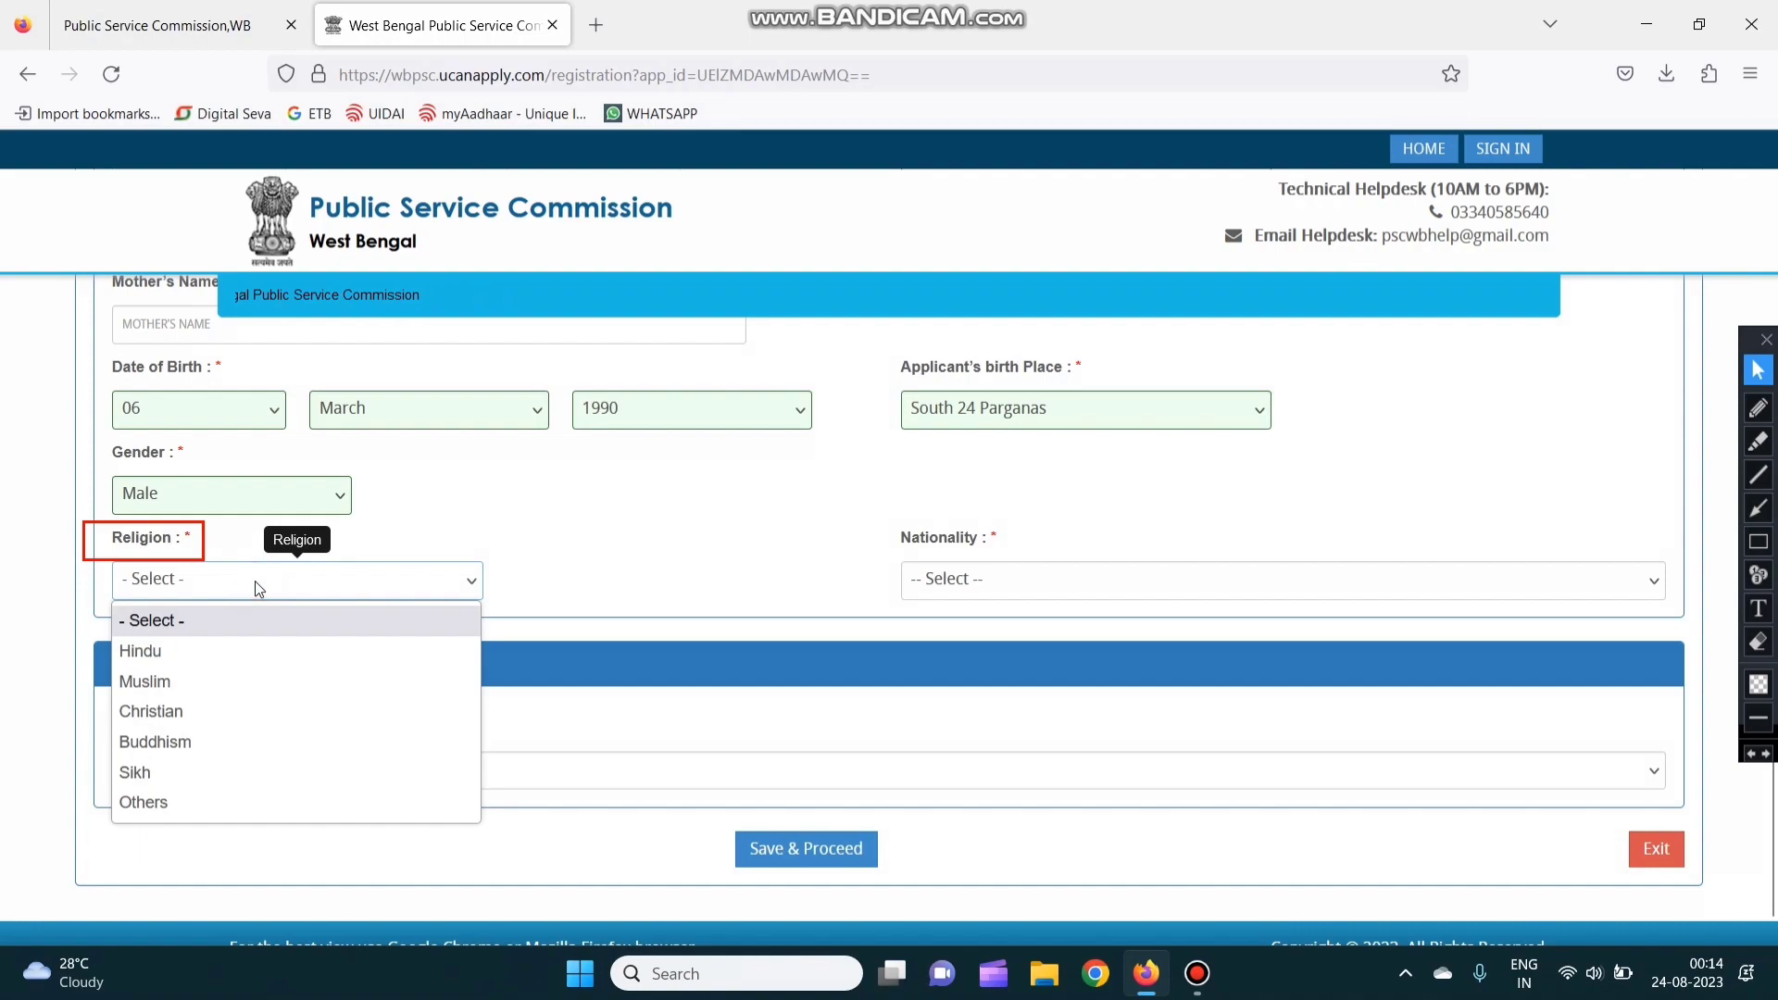
{"action": "left_click", "coordinate": [253, 653]}
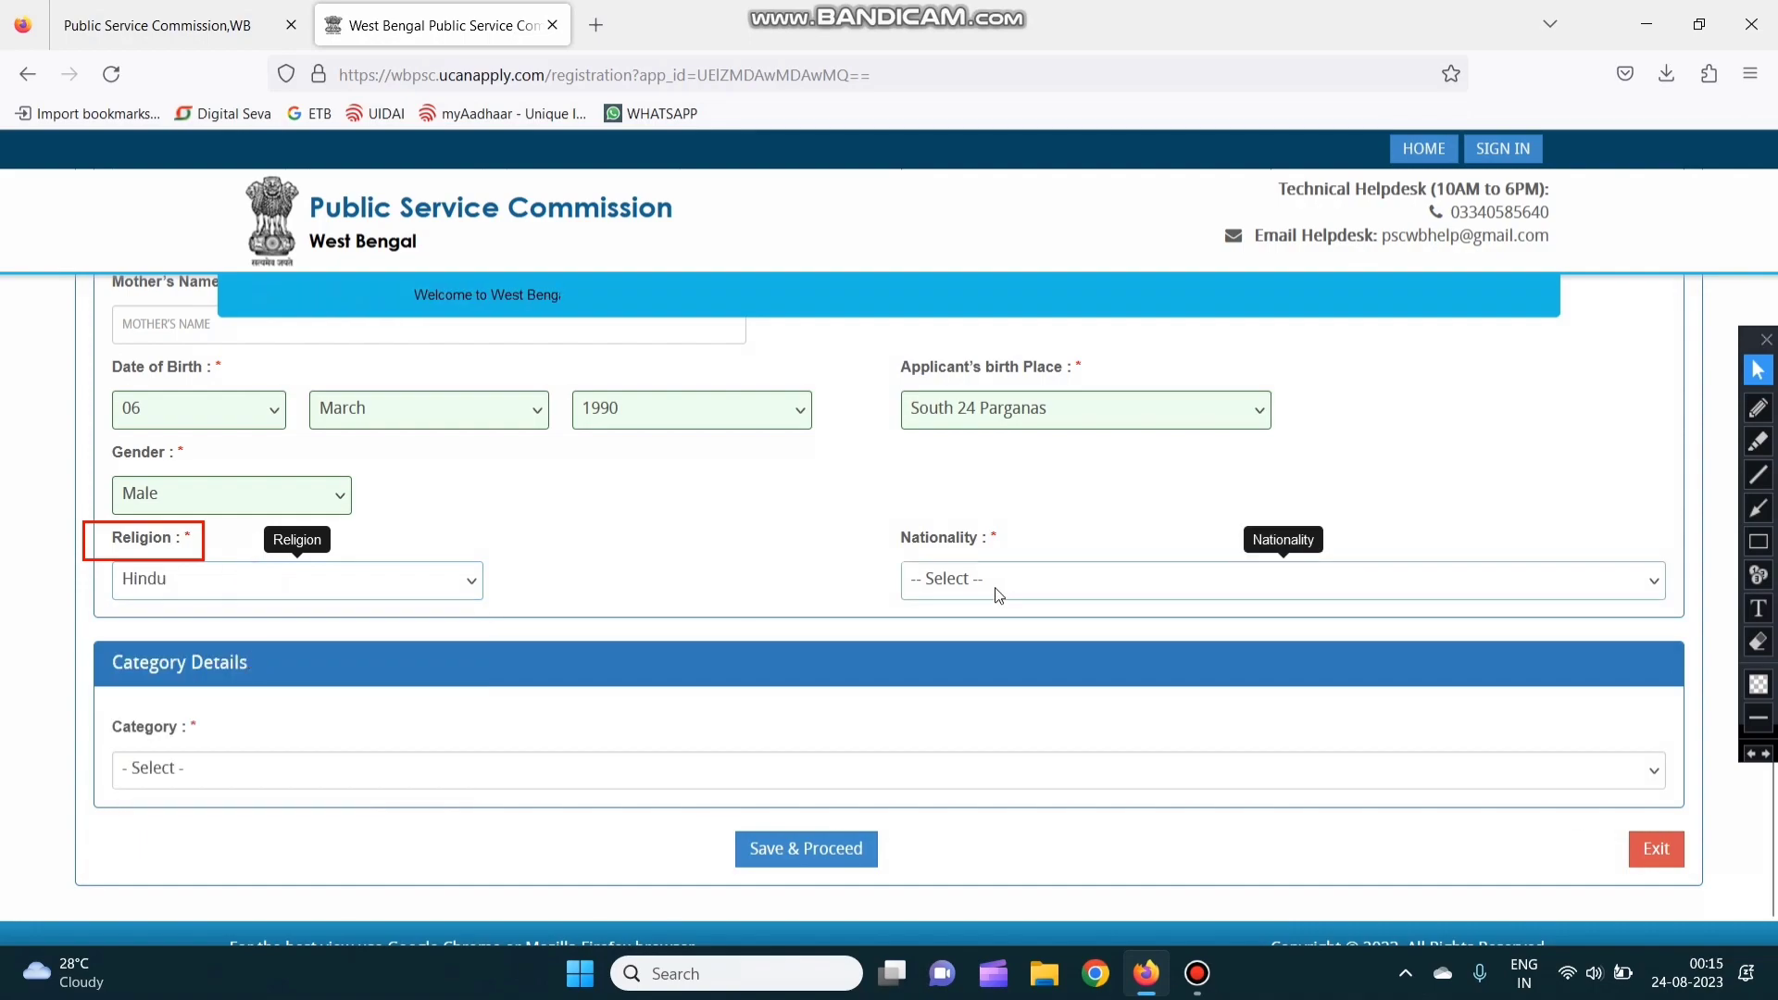
- Choose Indian By Birth from the Nationality dropdown
{"action": "key", "text": "r"}
{"action": "left_click_drag", "start_coordinate": [883, 514], "coordinate": [1005, 553]}
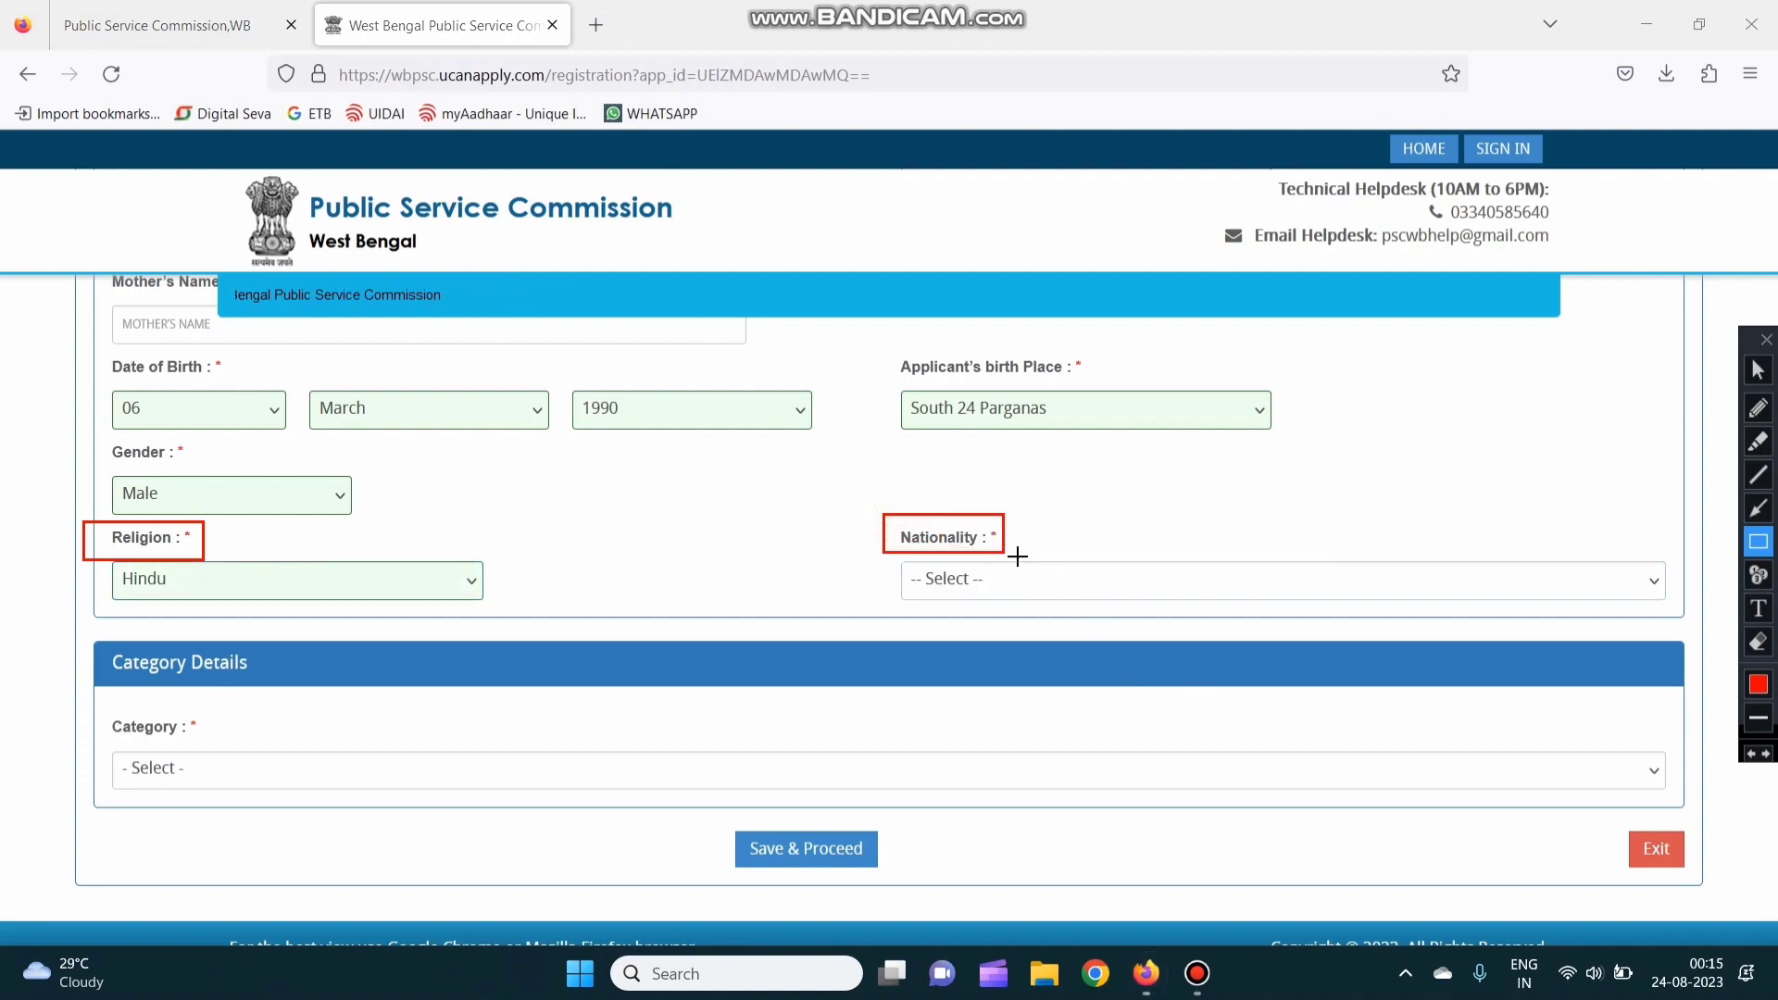
{"action": "key", "text": "Escape"}
{"action": "left_click", "coordinate": [1037, 595]}
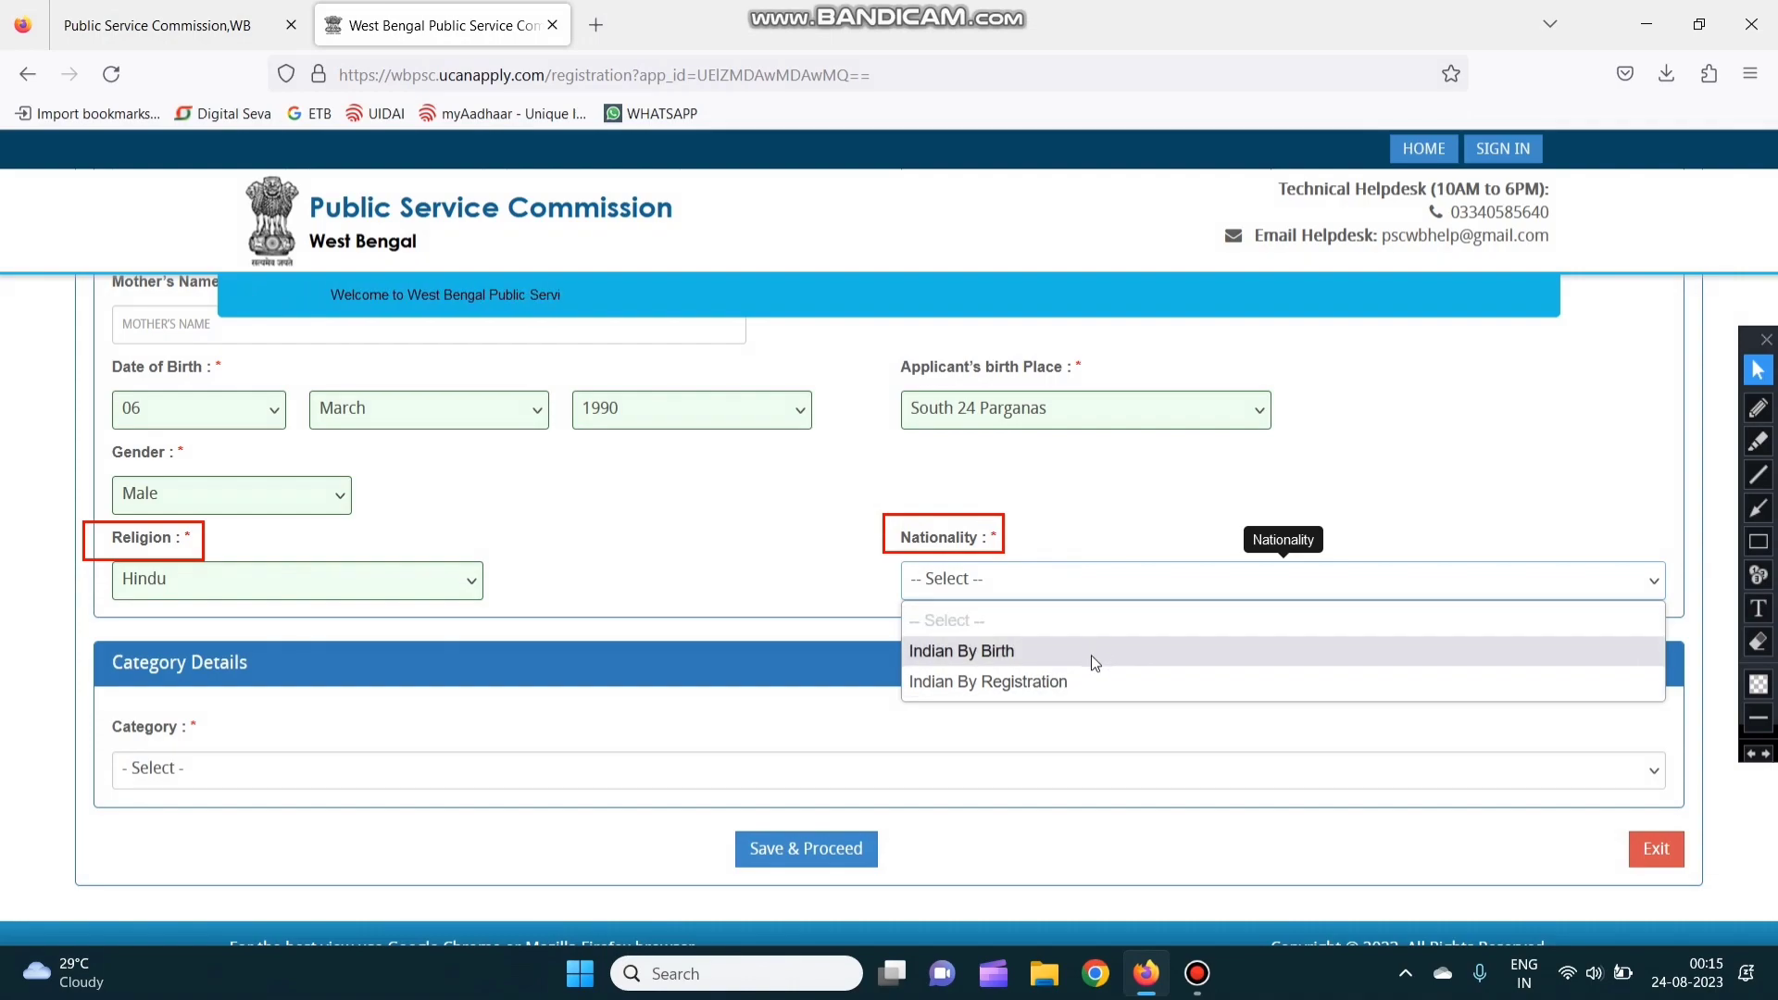
{"action": "left_click", "coordinate": [1043, 656]}
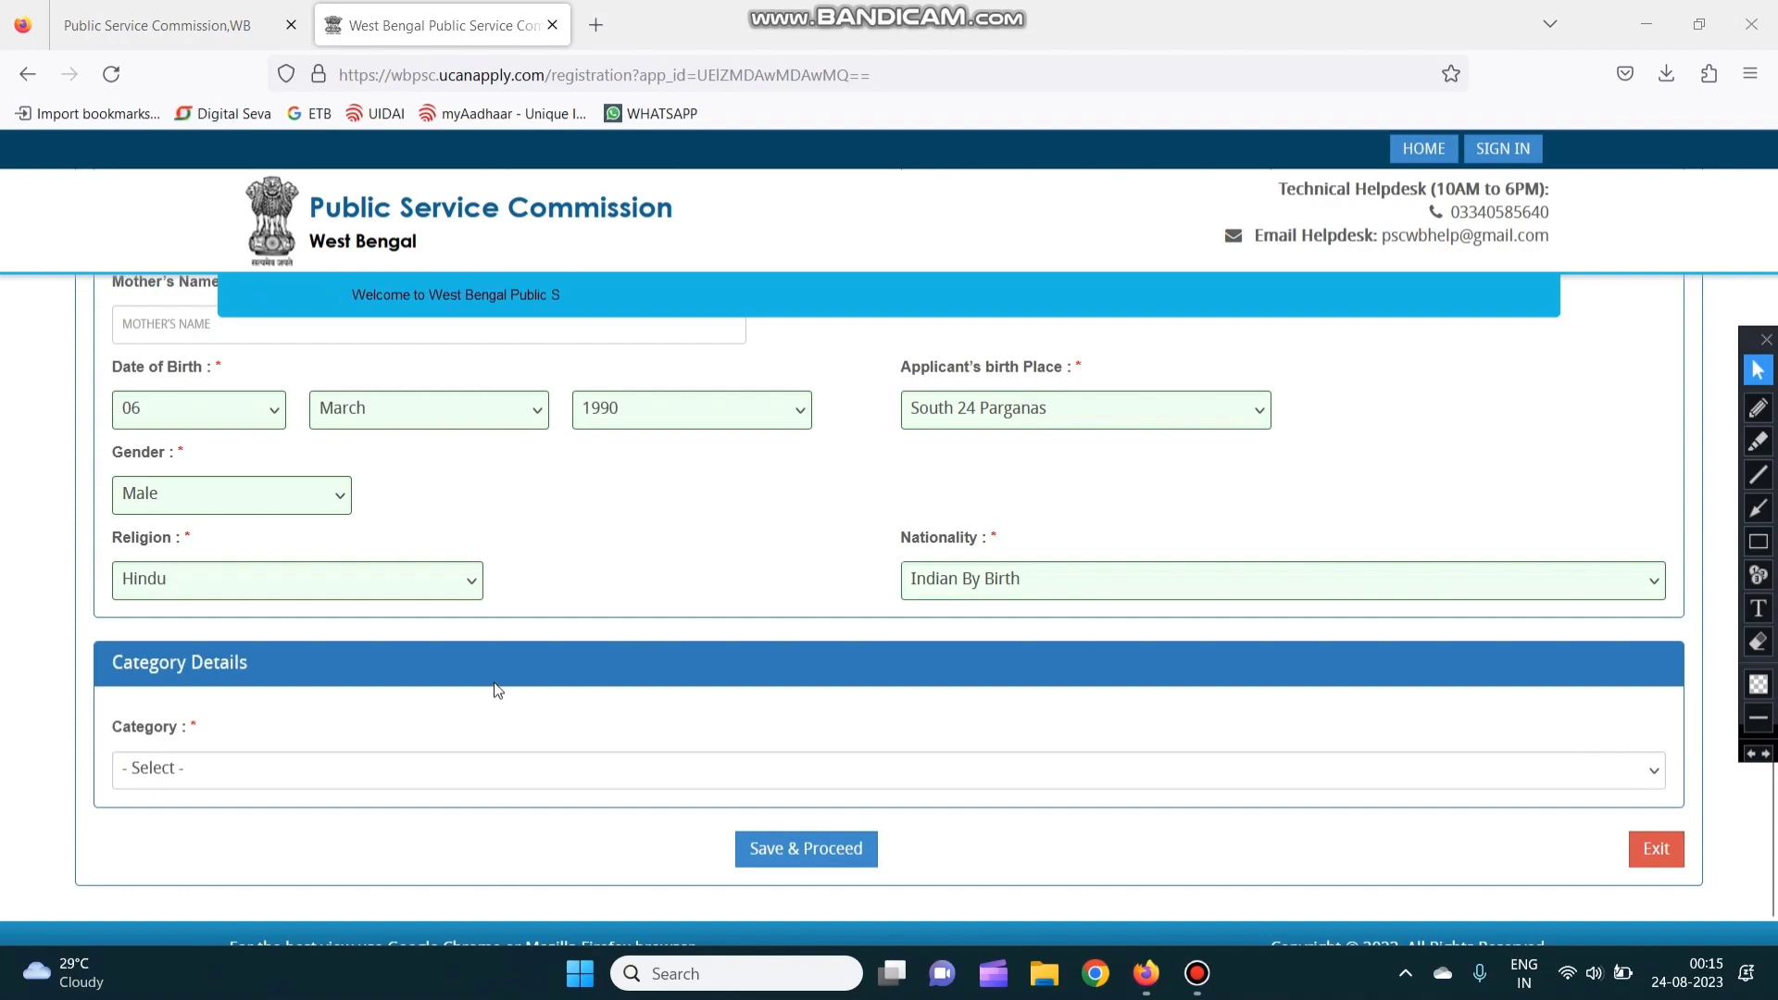
{"action": "key", "text": "r"}
{"action": "mouse_move", "coordinate": [78, 637]}
{"action": "left_mouse_down"}
{"action": "mouse_move", "coordinate": [129, 685]}
{"action": "mouse_move", "coordinate": [257, 697]}
{"action": "left_mouse_up"}
{"action": "left_click_drag", "start_coordinate": [96, 639], "coordinate": [304, 707]}
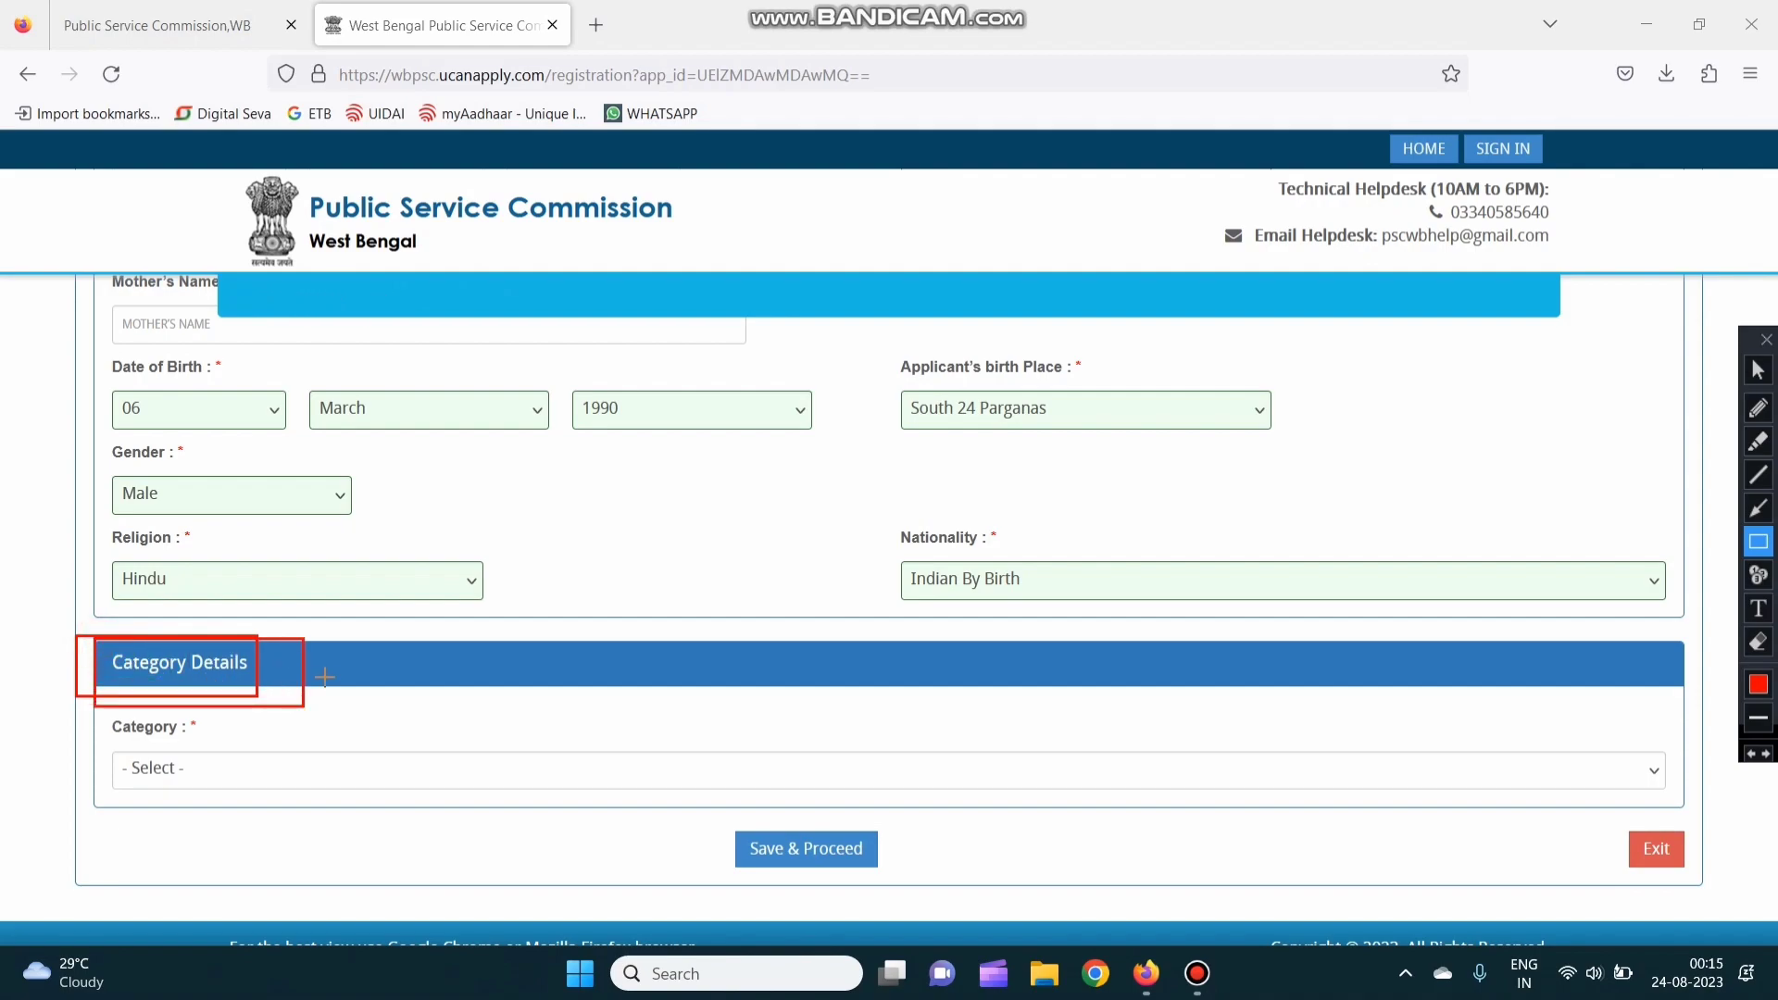
{"action": "key", "text": "ctrl+z"}
{"action": "key", "text": "ctrl+z"}
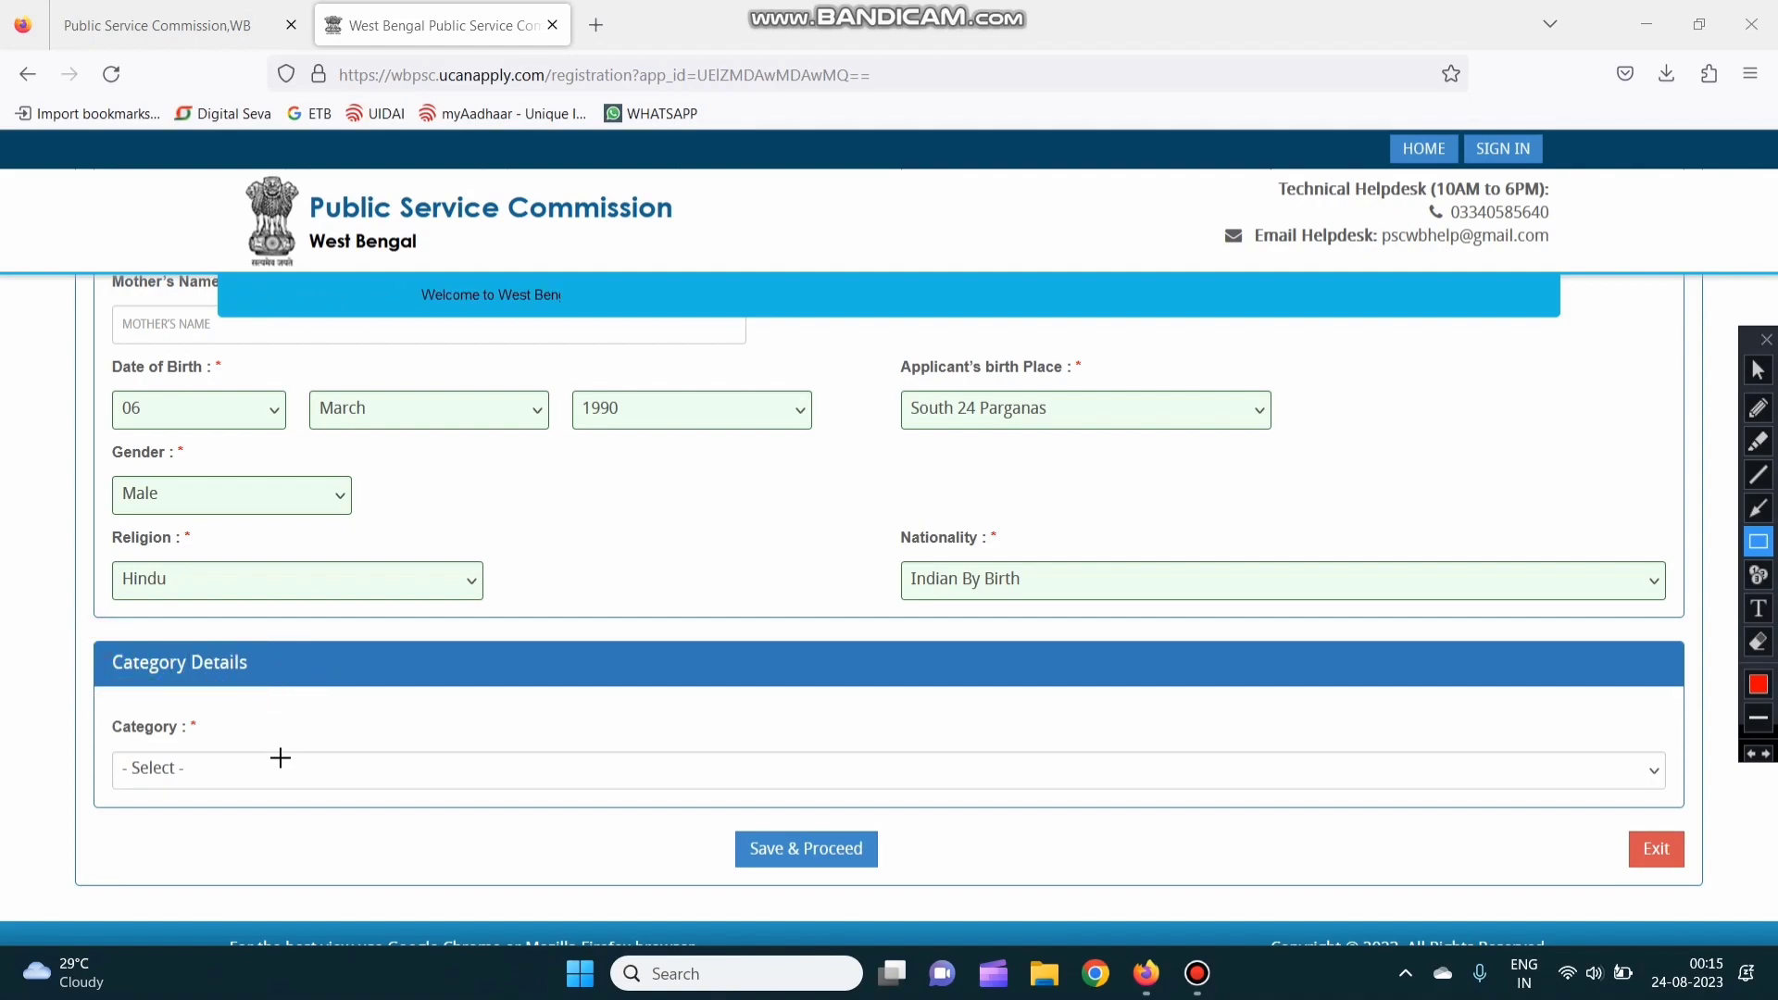
{"action": "key", "text": "Escape"}
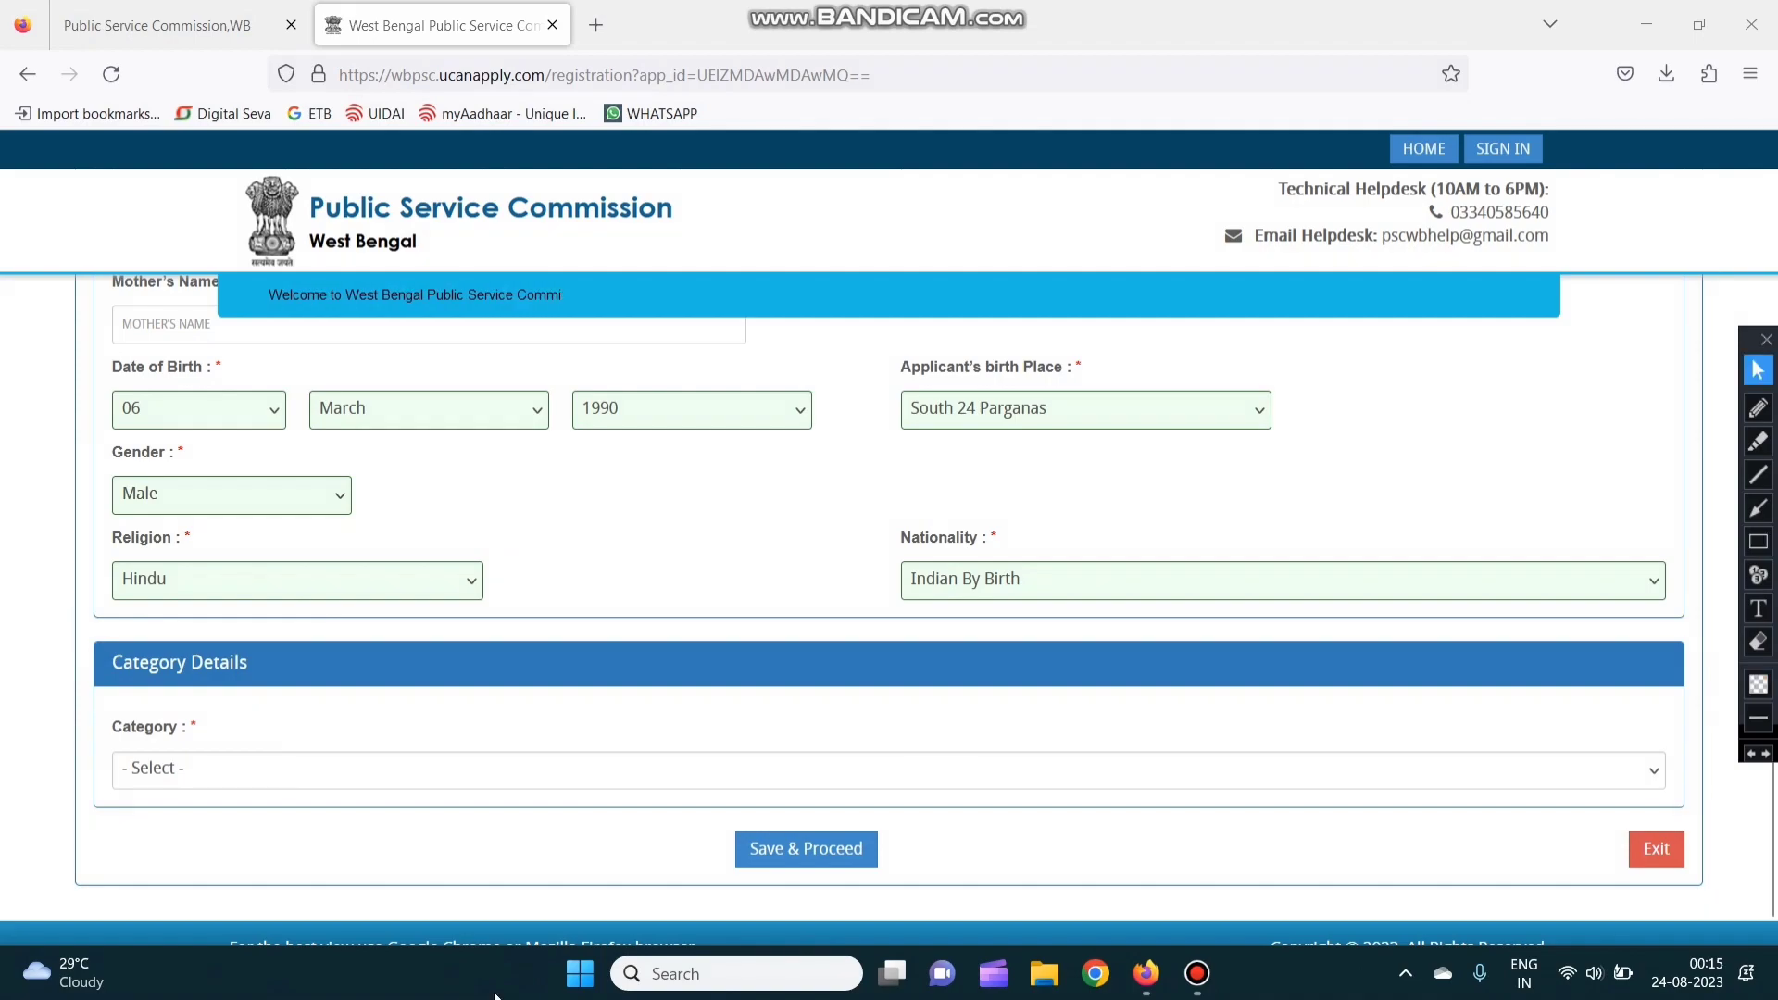
- Pick GENERAL as category, then change it to SC to reveal the certificate fields
{"action": "left_click", "coordinate": [480, 783]}
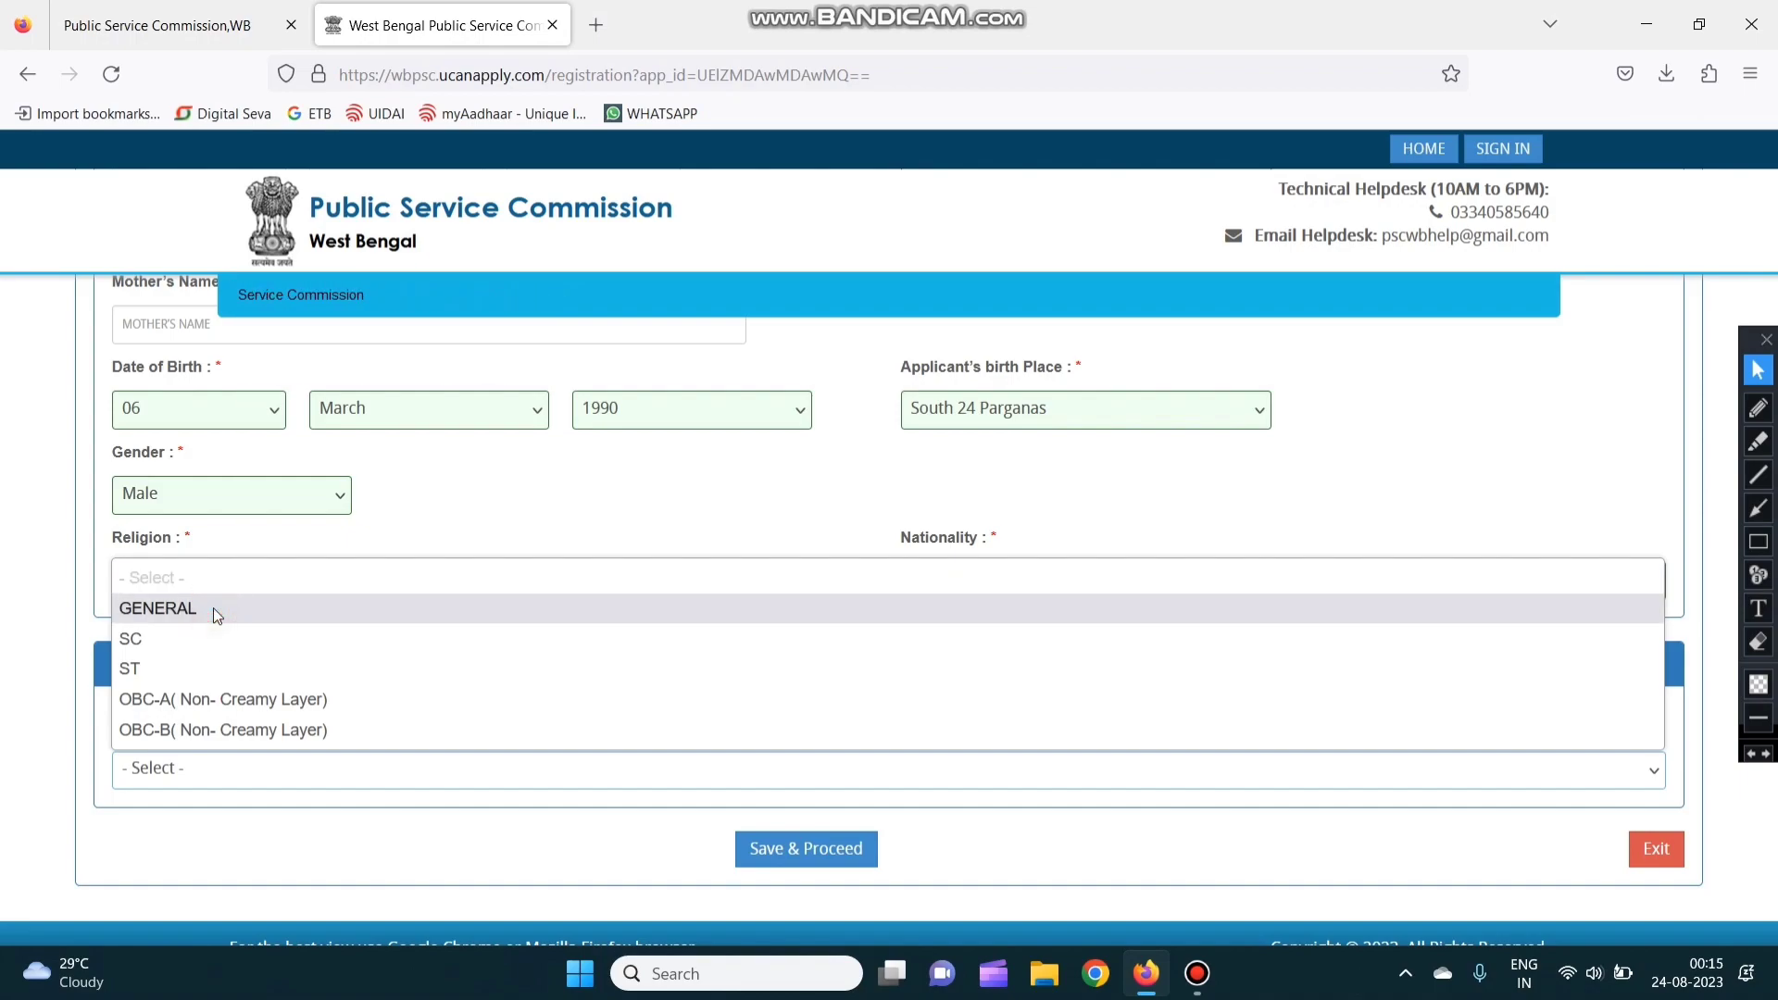
{"action": "left_click", "coordinate": [213, 608]}
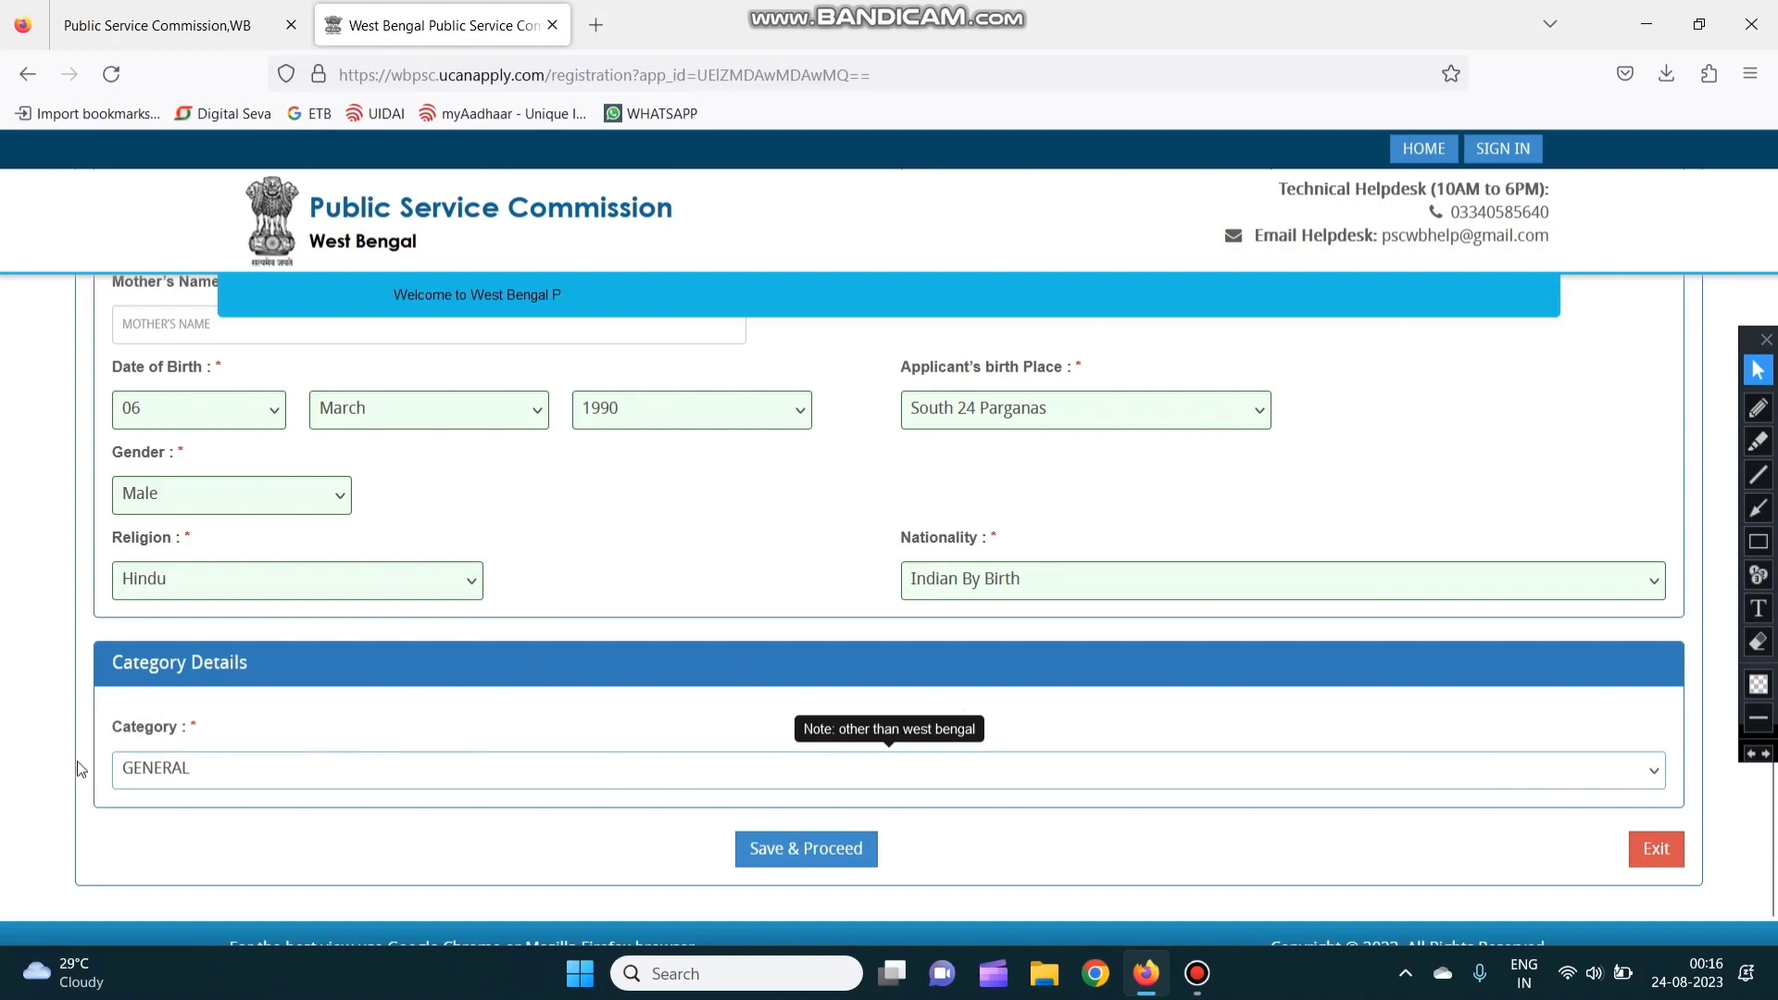
{"action": "left_click", "coordinate": [232, 775]}
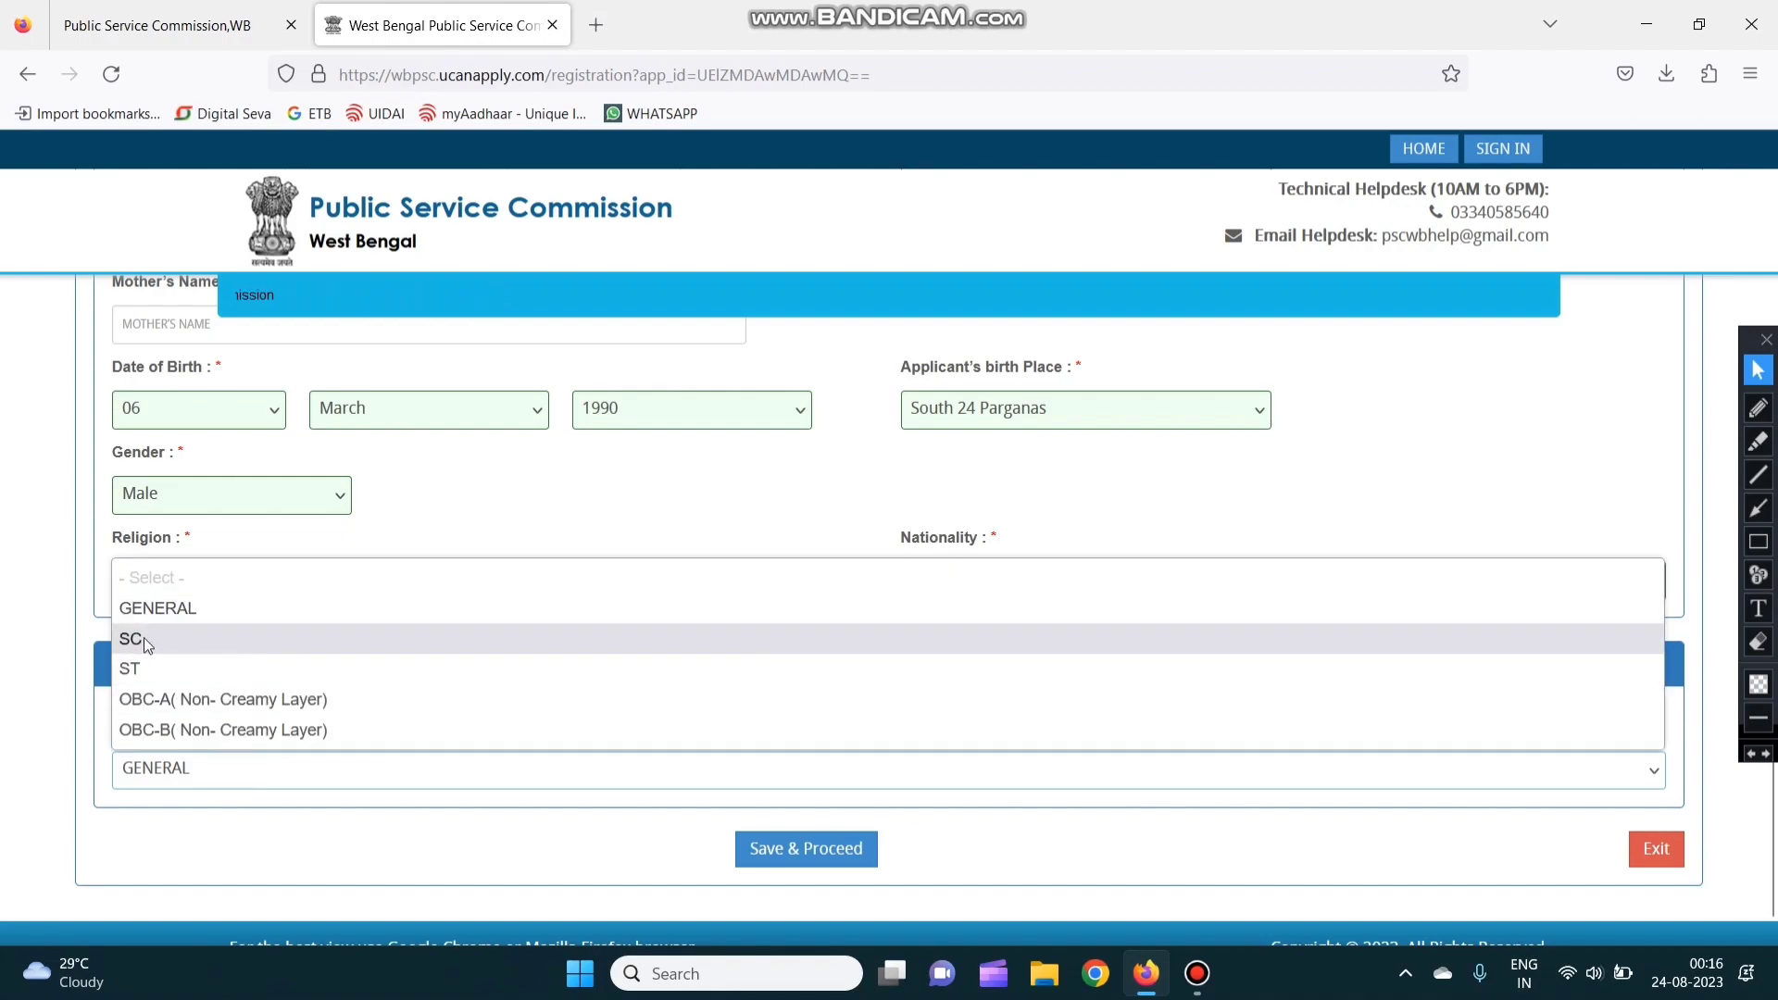
{"action": "left_click", "coordinate": [209, 641]}
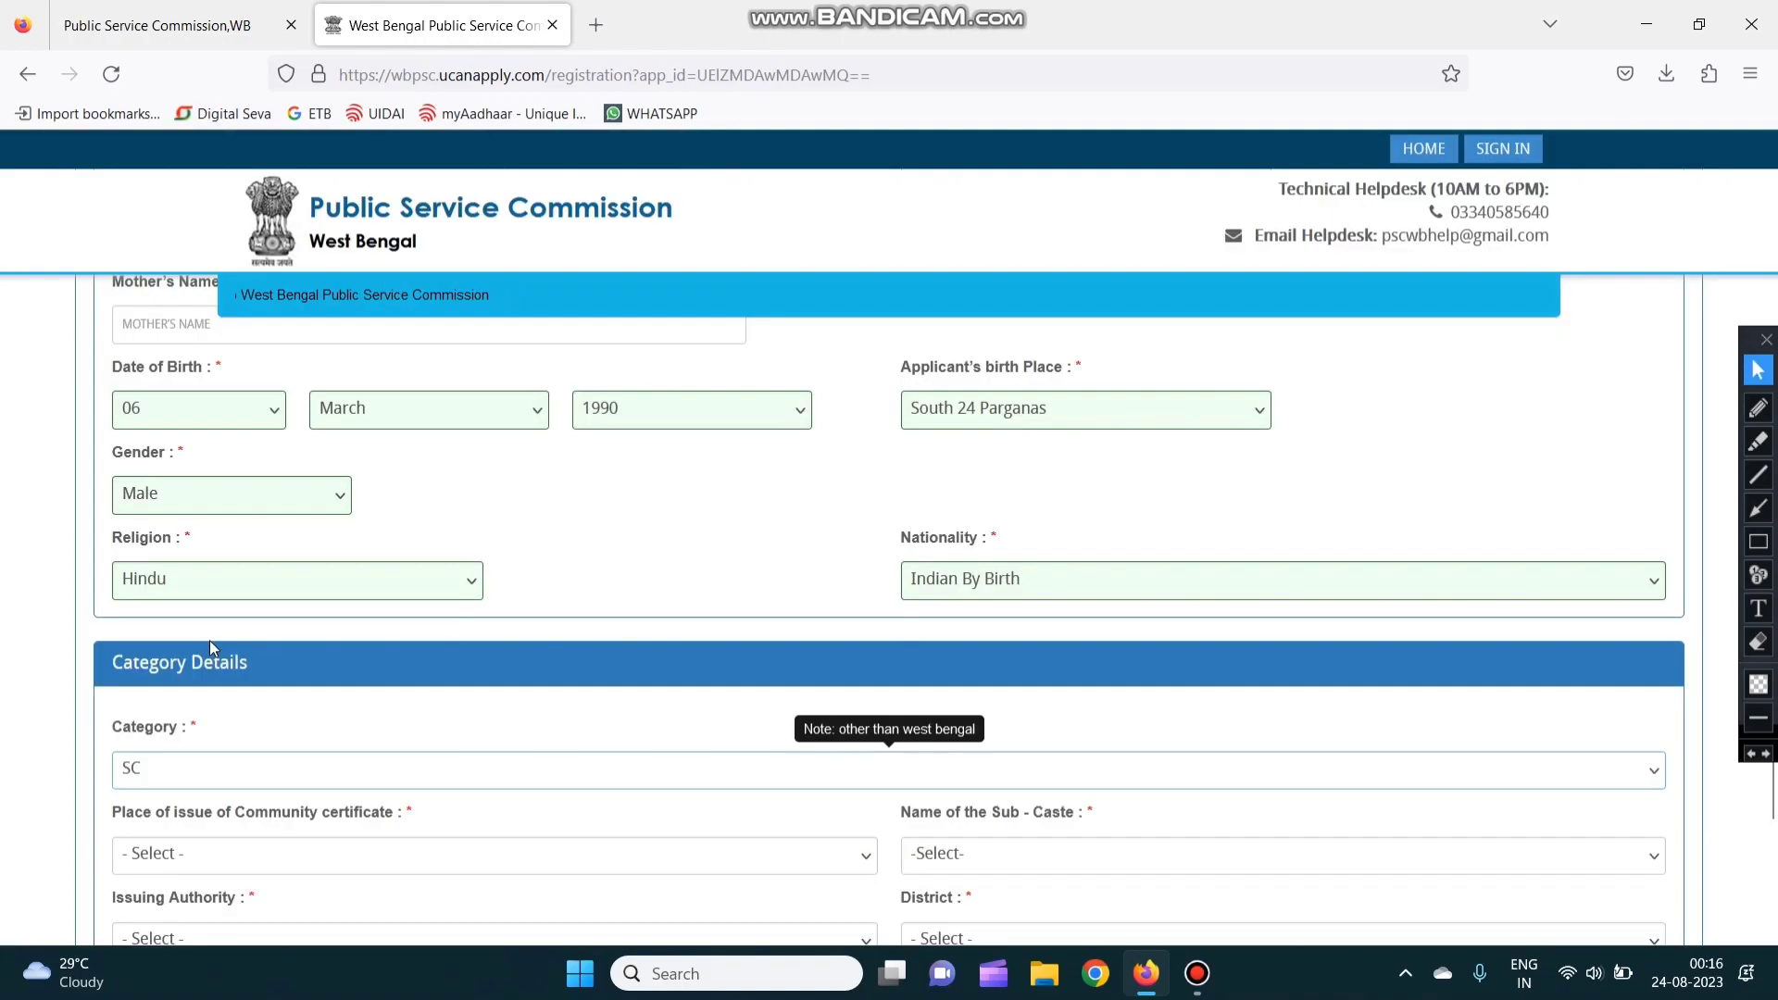
{"action": "scroll", "coordinate": [433, 659], "scroll_direction": "down", "scroll_amount": 3}
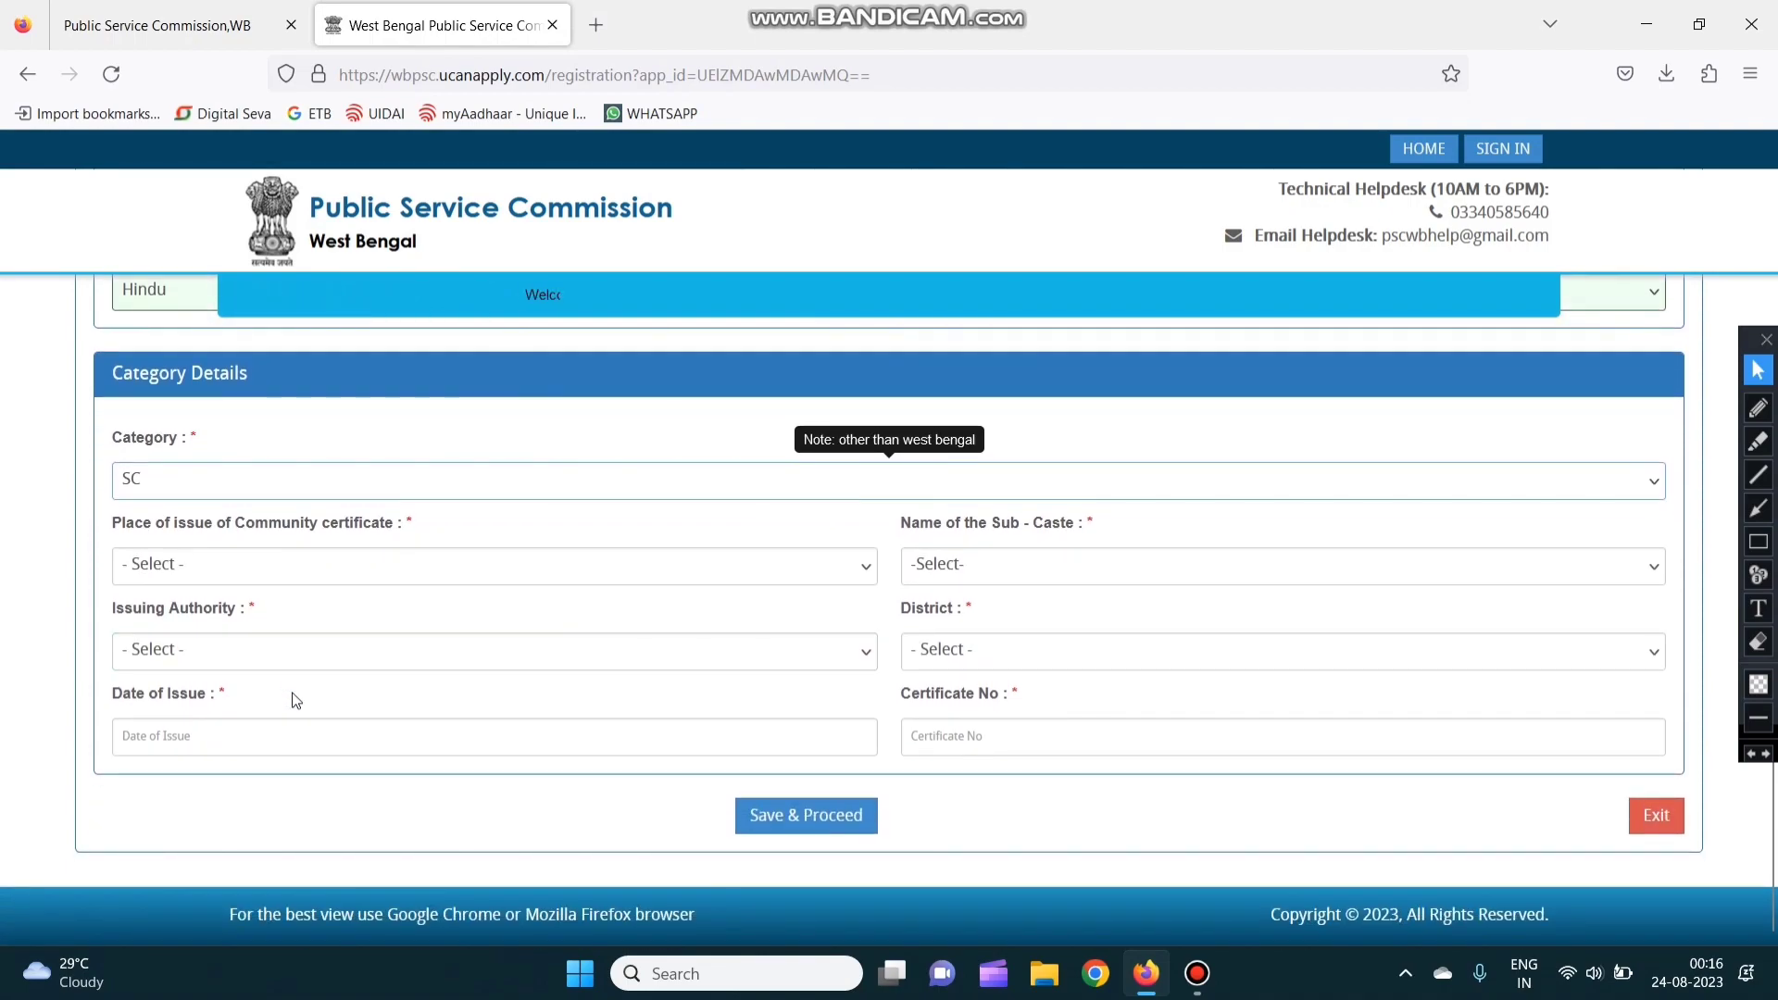
- Set the community certificate's Place of issue to West Bengal
{"action": "key", "text": "r"}
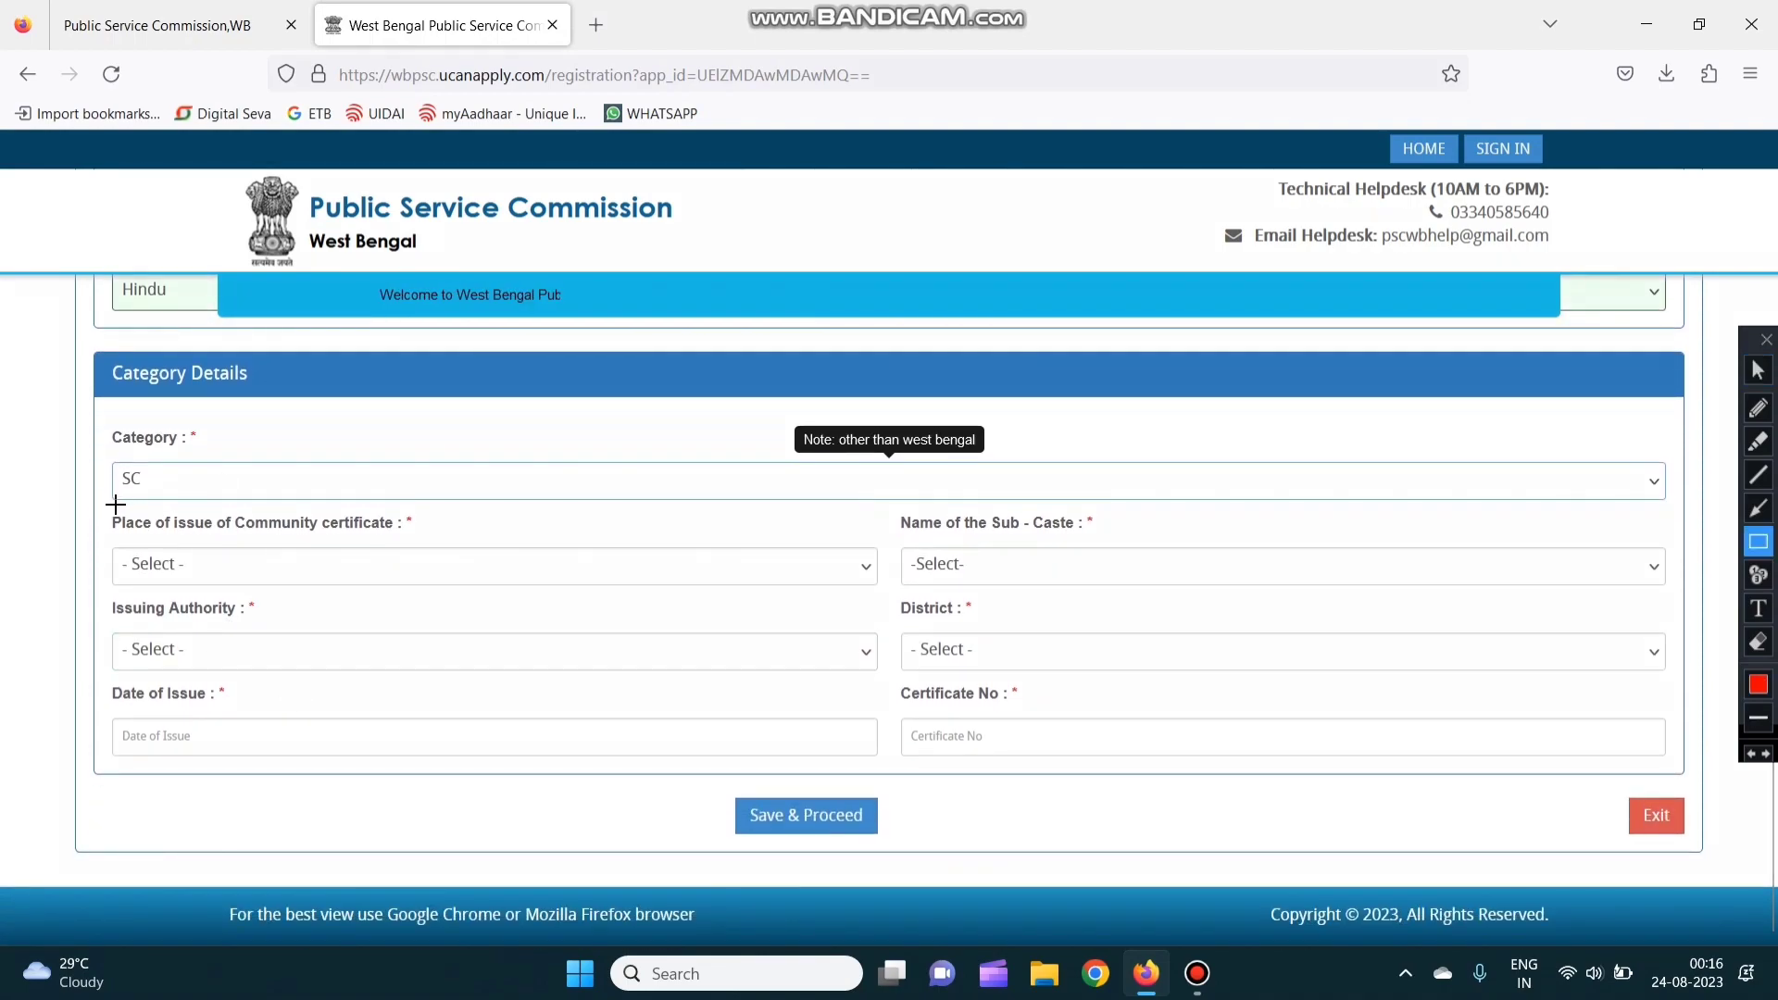
{"action": "left_click_drag", "start_coordinate": [91, 504], "coordinate": [464, 544]}
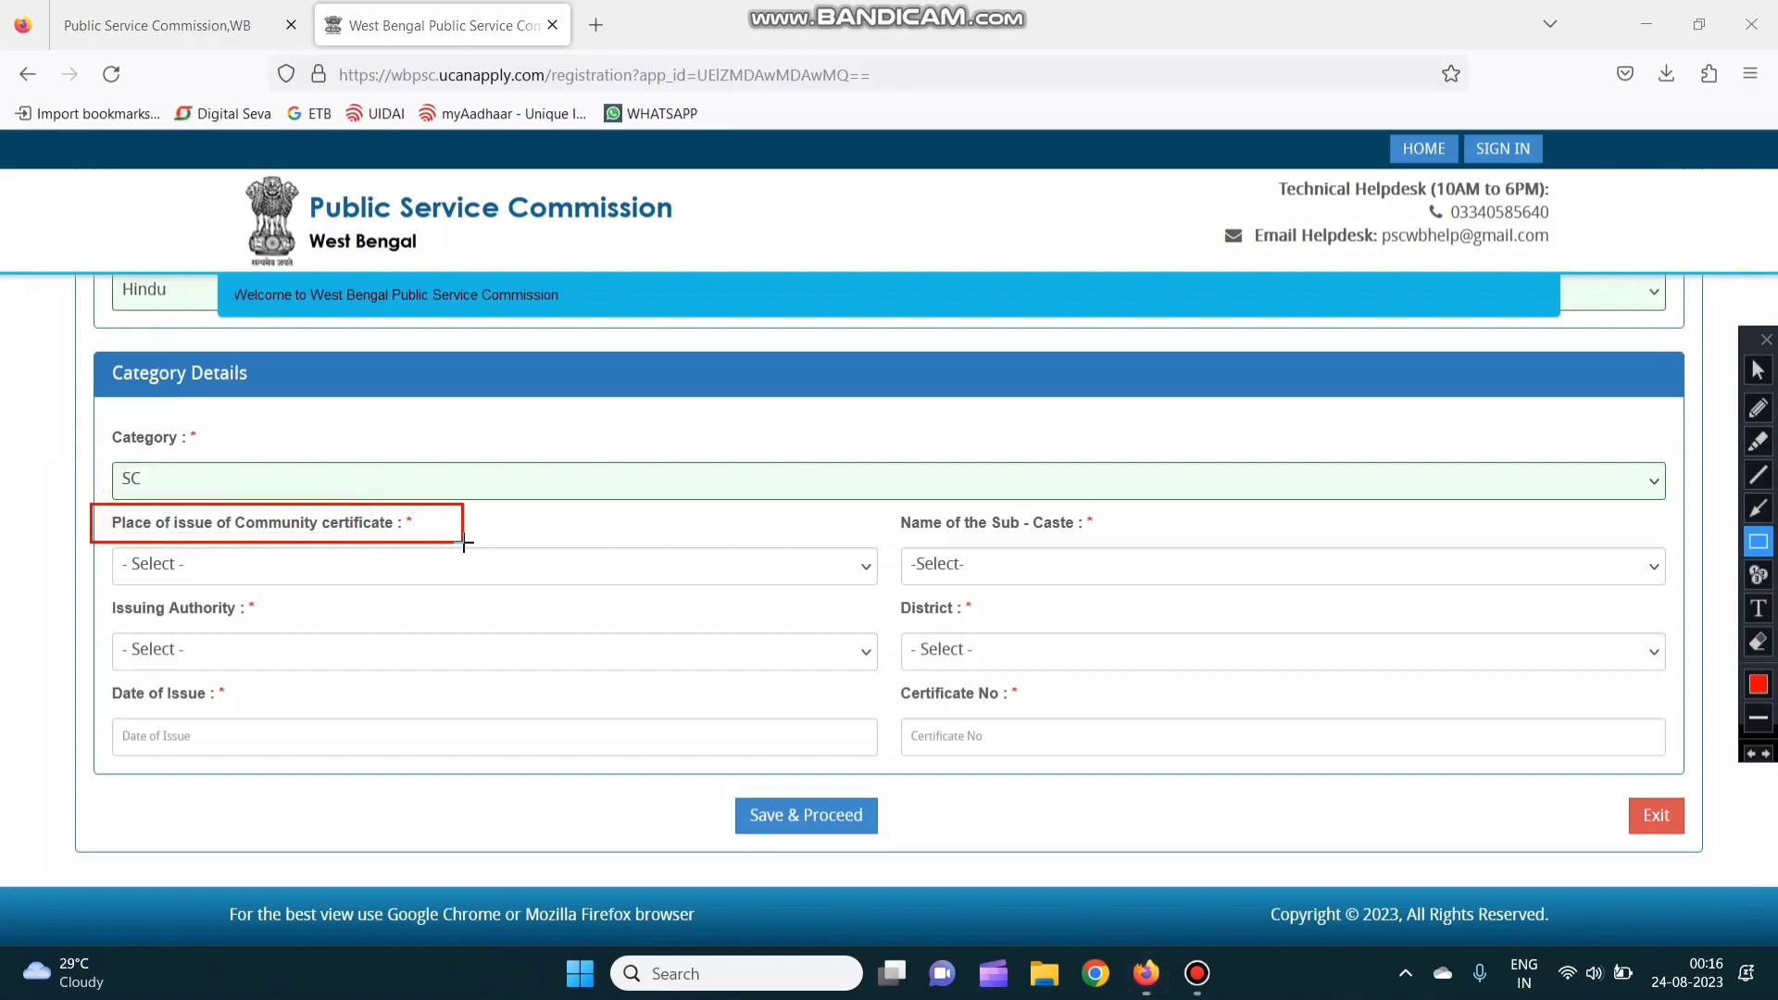
{"action": "key", "text": "Escape"}
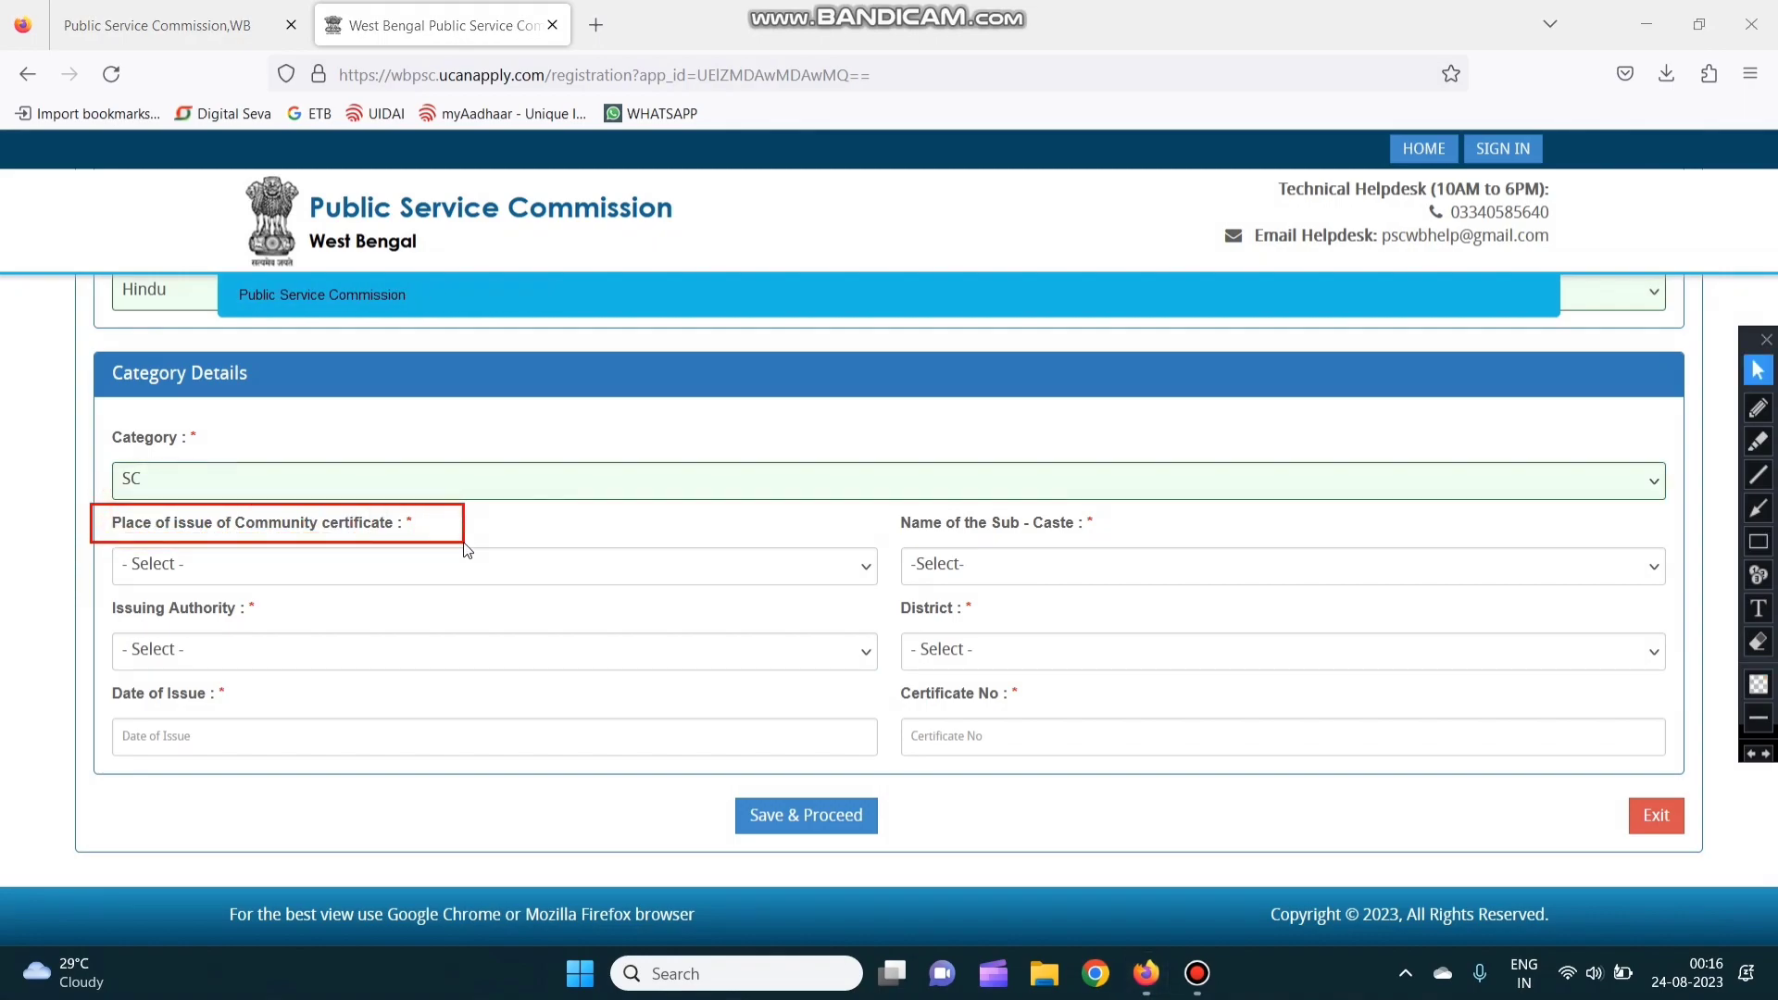
{"action": "left_click", "coordinate": [479, 576]}
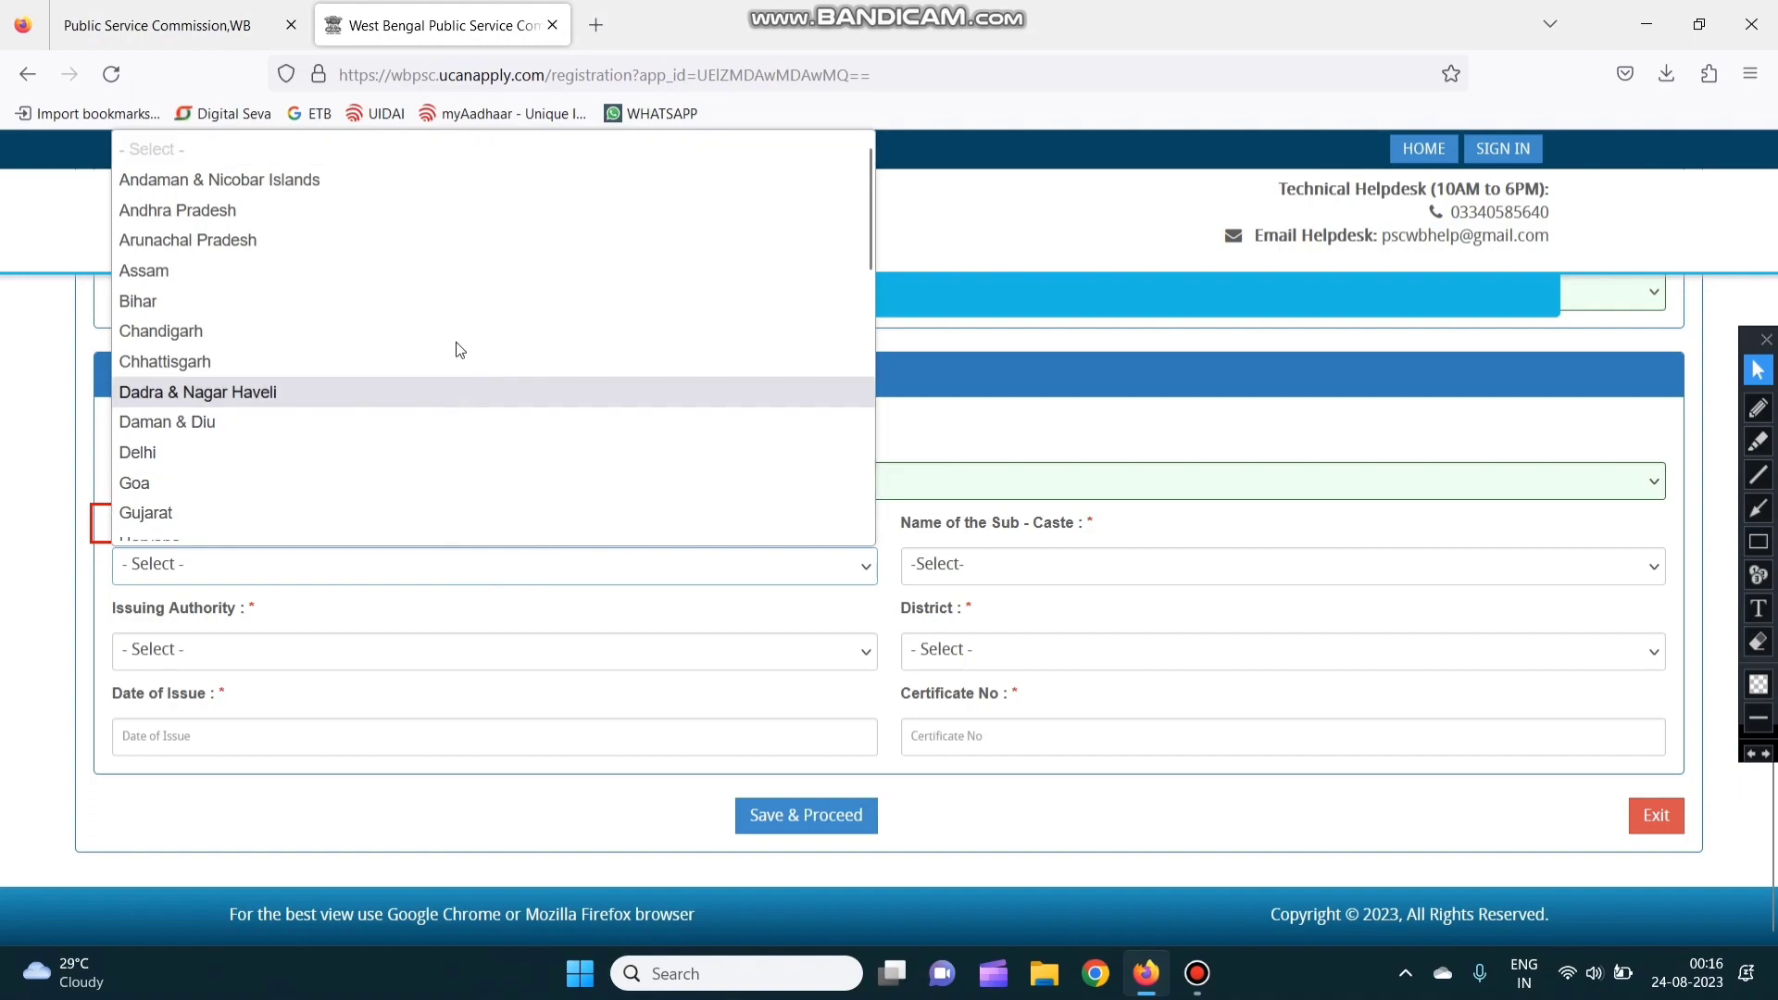
{"action": "scroll", "coordinate": [241, 463], "scroll_direction": "down", "scroll_amount": 8}
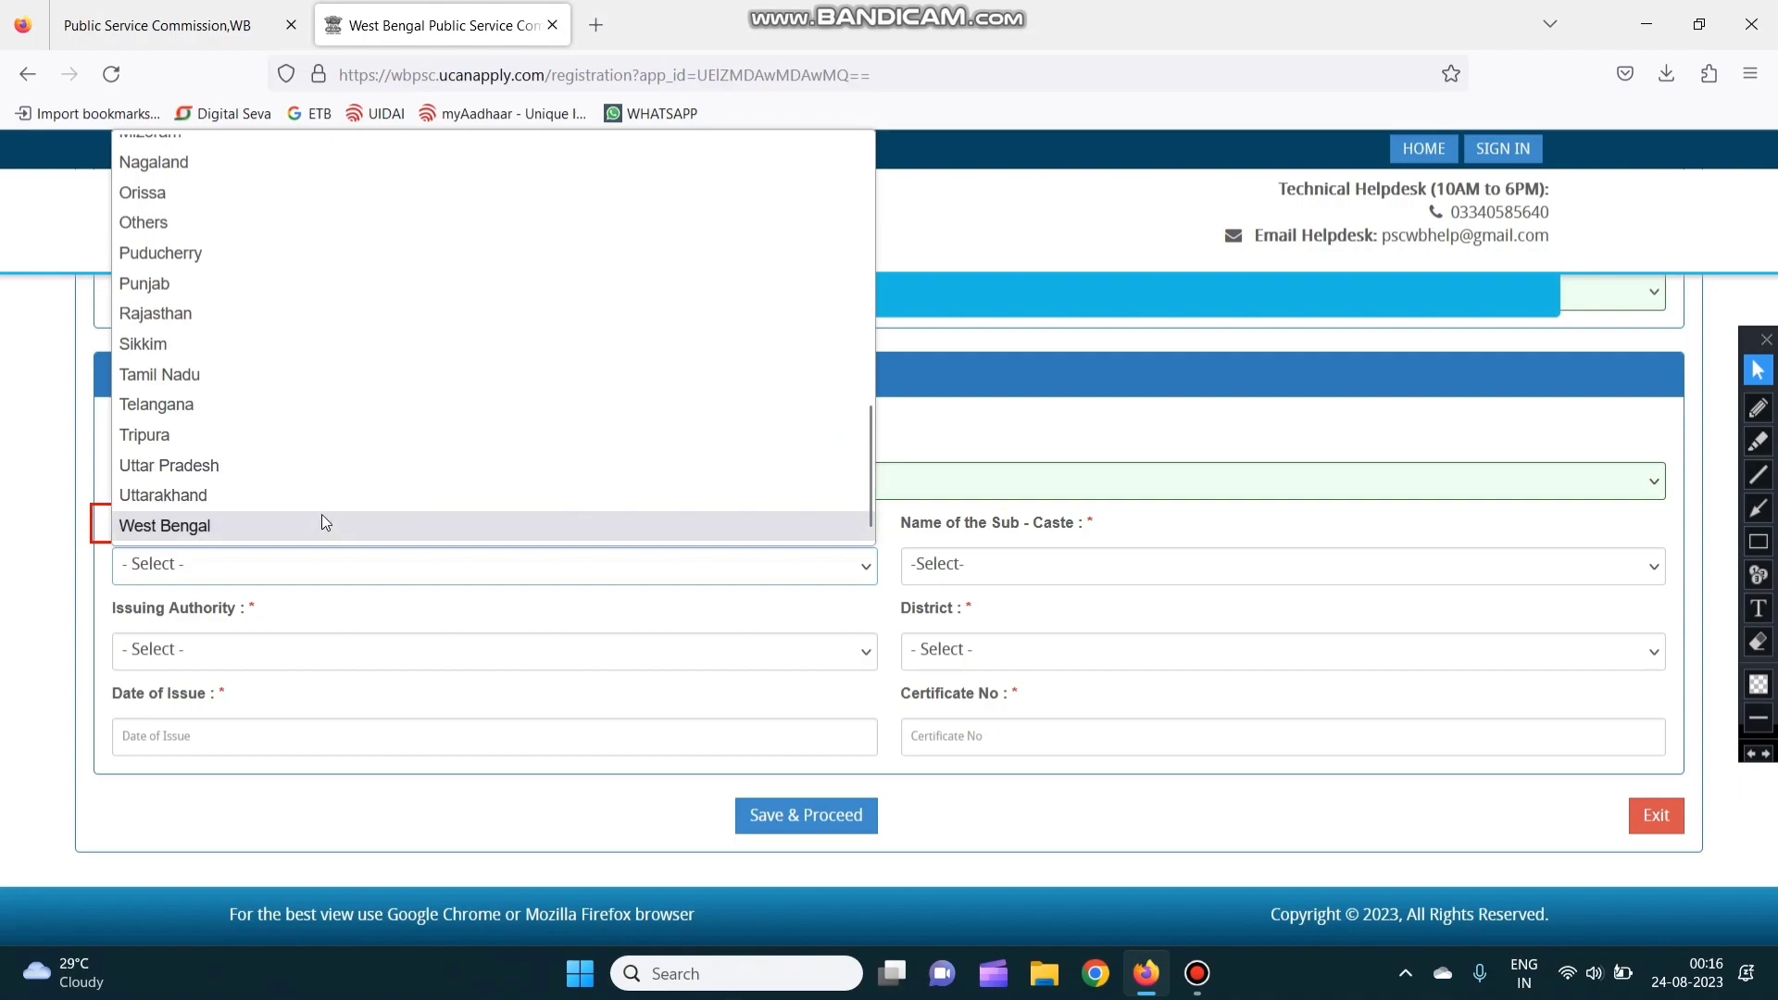
{"action": "left_click", "coordinate": [202, 528]}
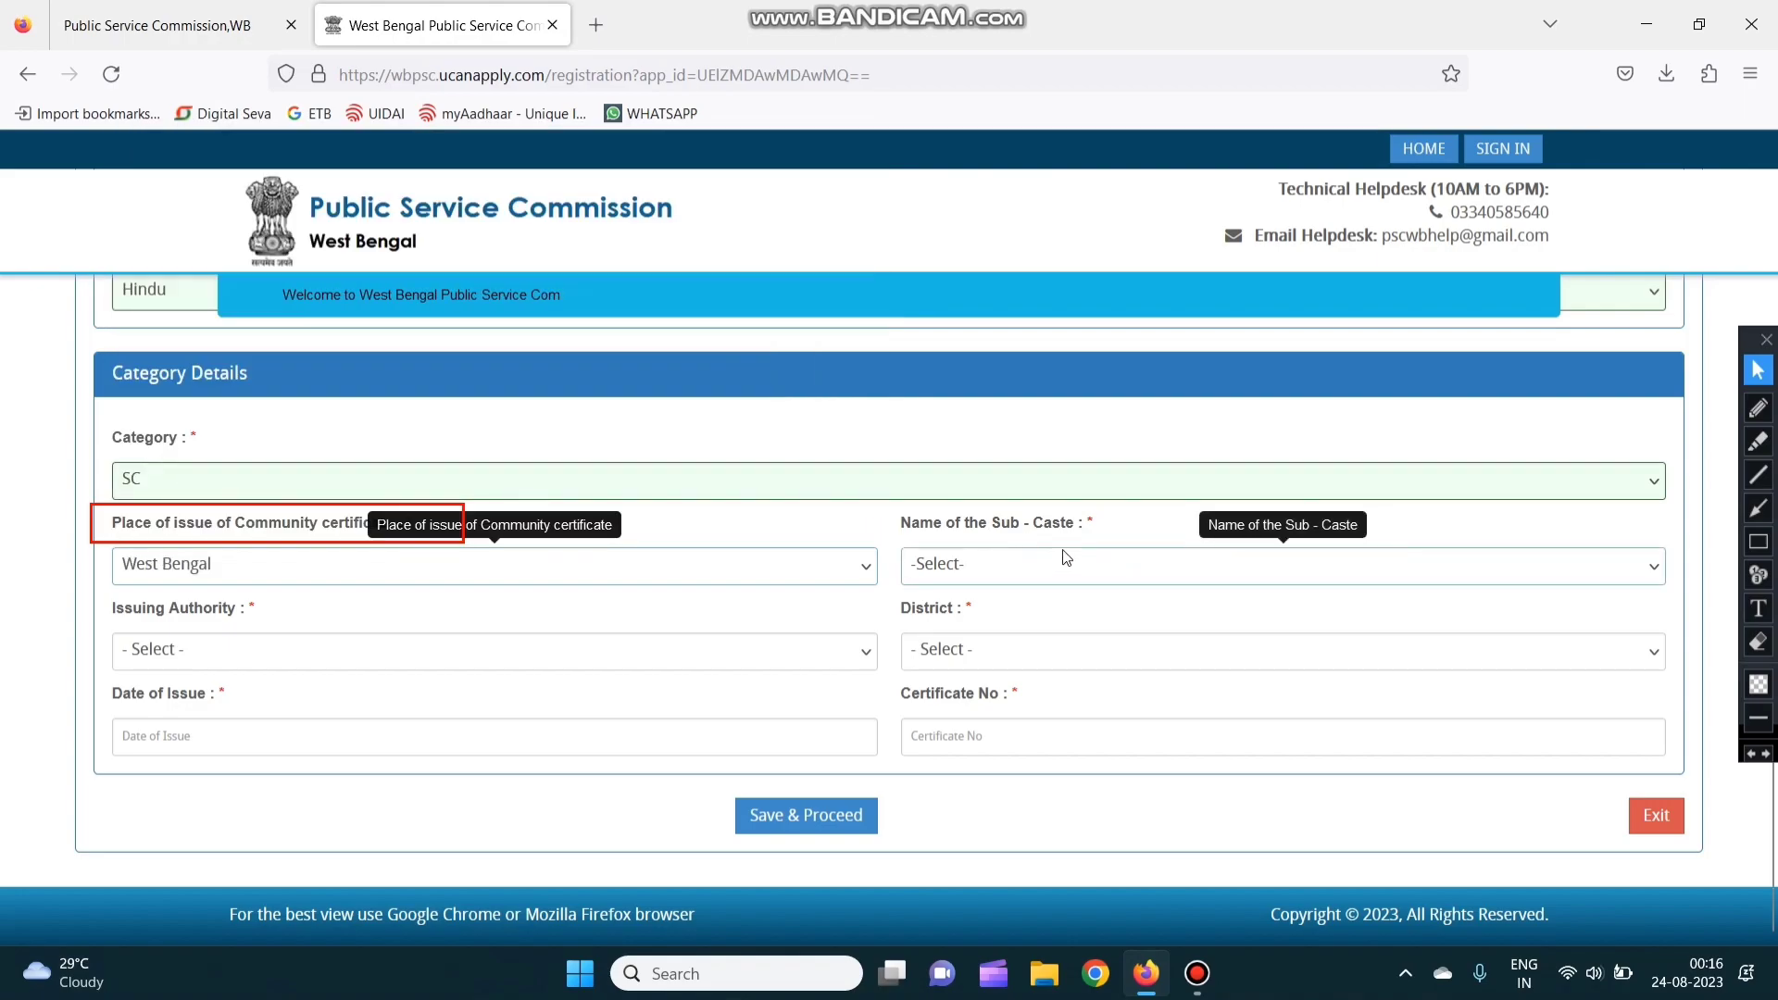
- Choose Pod, Poundra from the Name of the Sub-Caste dropdown
{"action": "left_click_drag", "start_coordinate": [891, 502], "coordinate": [1132, 540]}
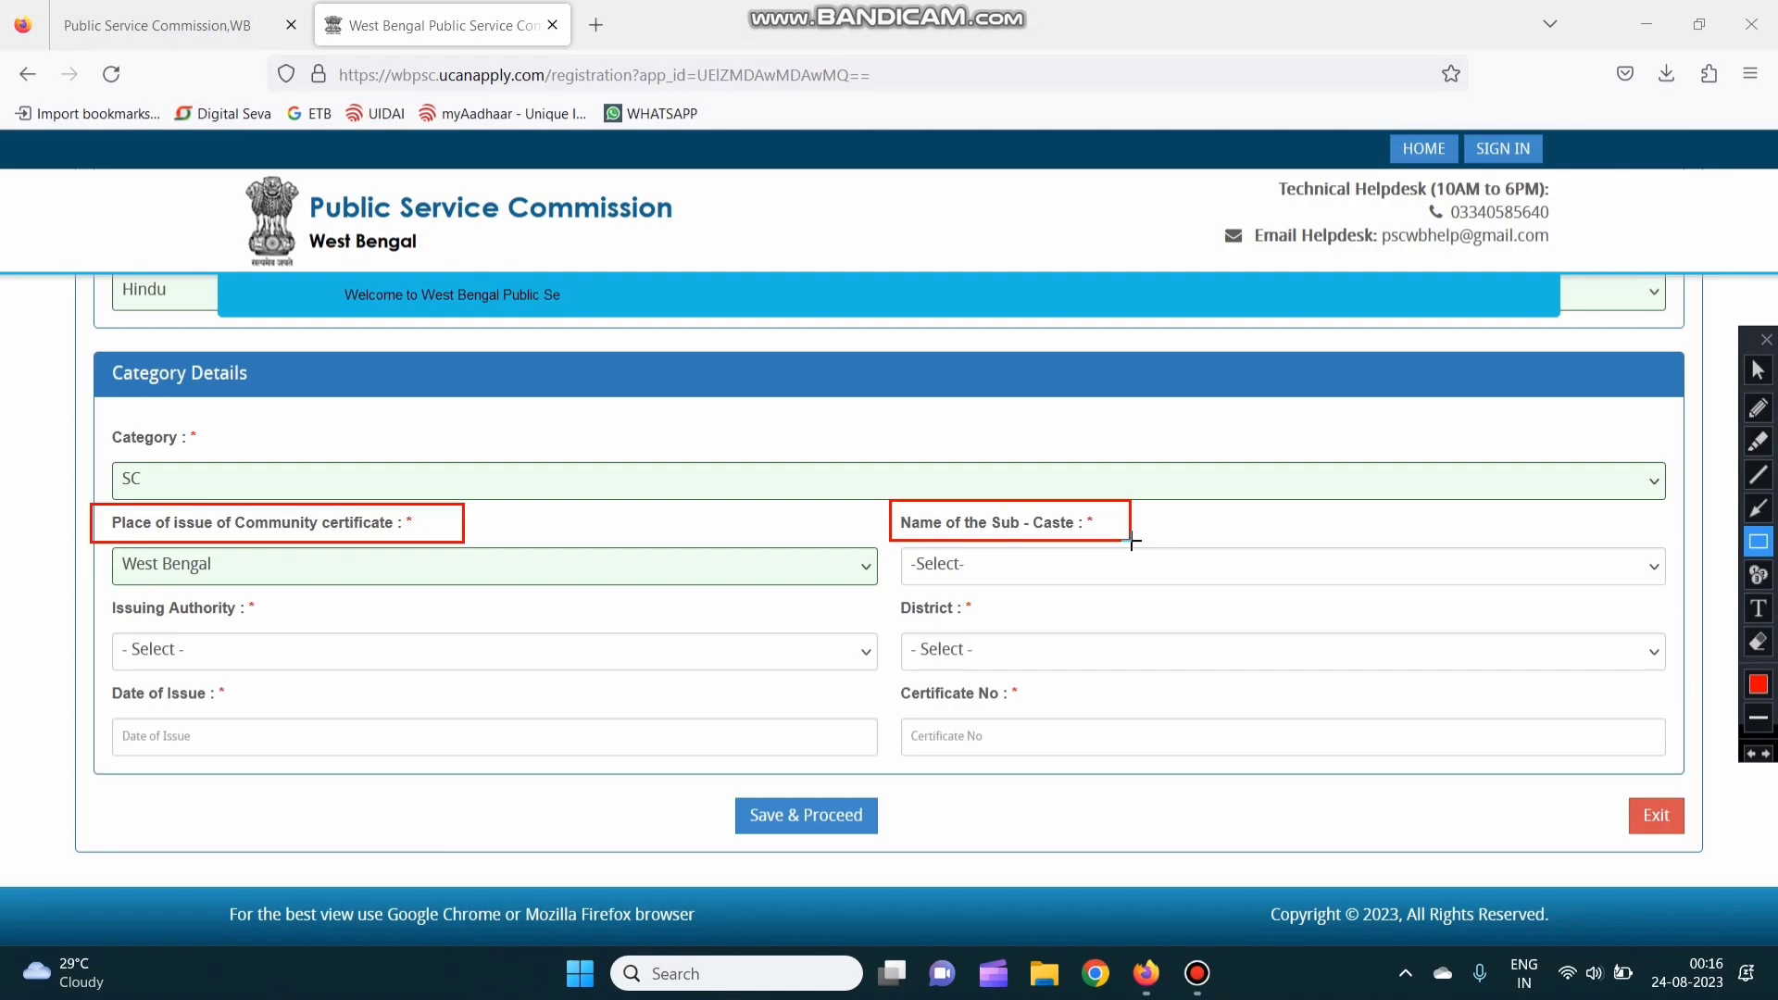
{"action": "key", "text": "Escape"}
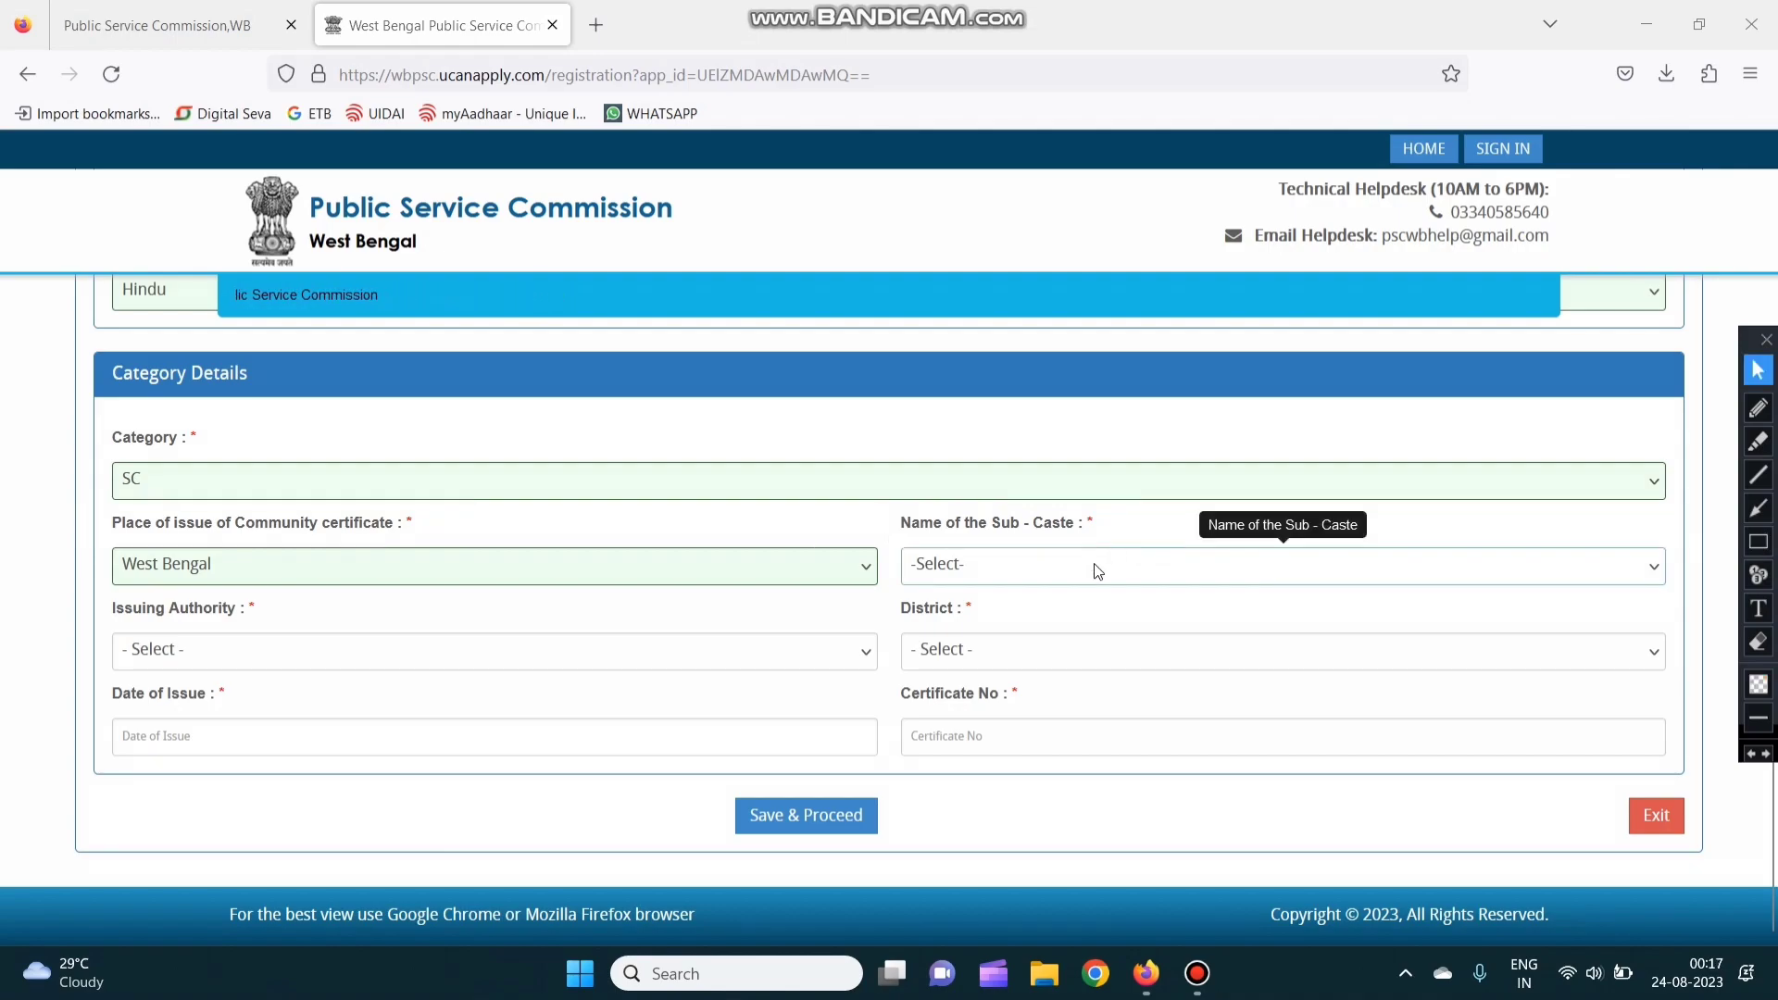
{"action": "left_click", "coordinate": [1096, 566]}
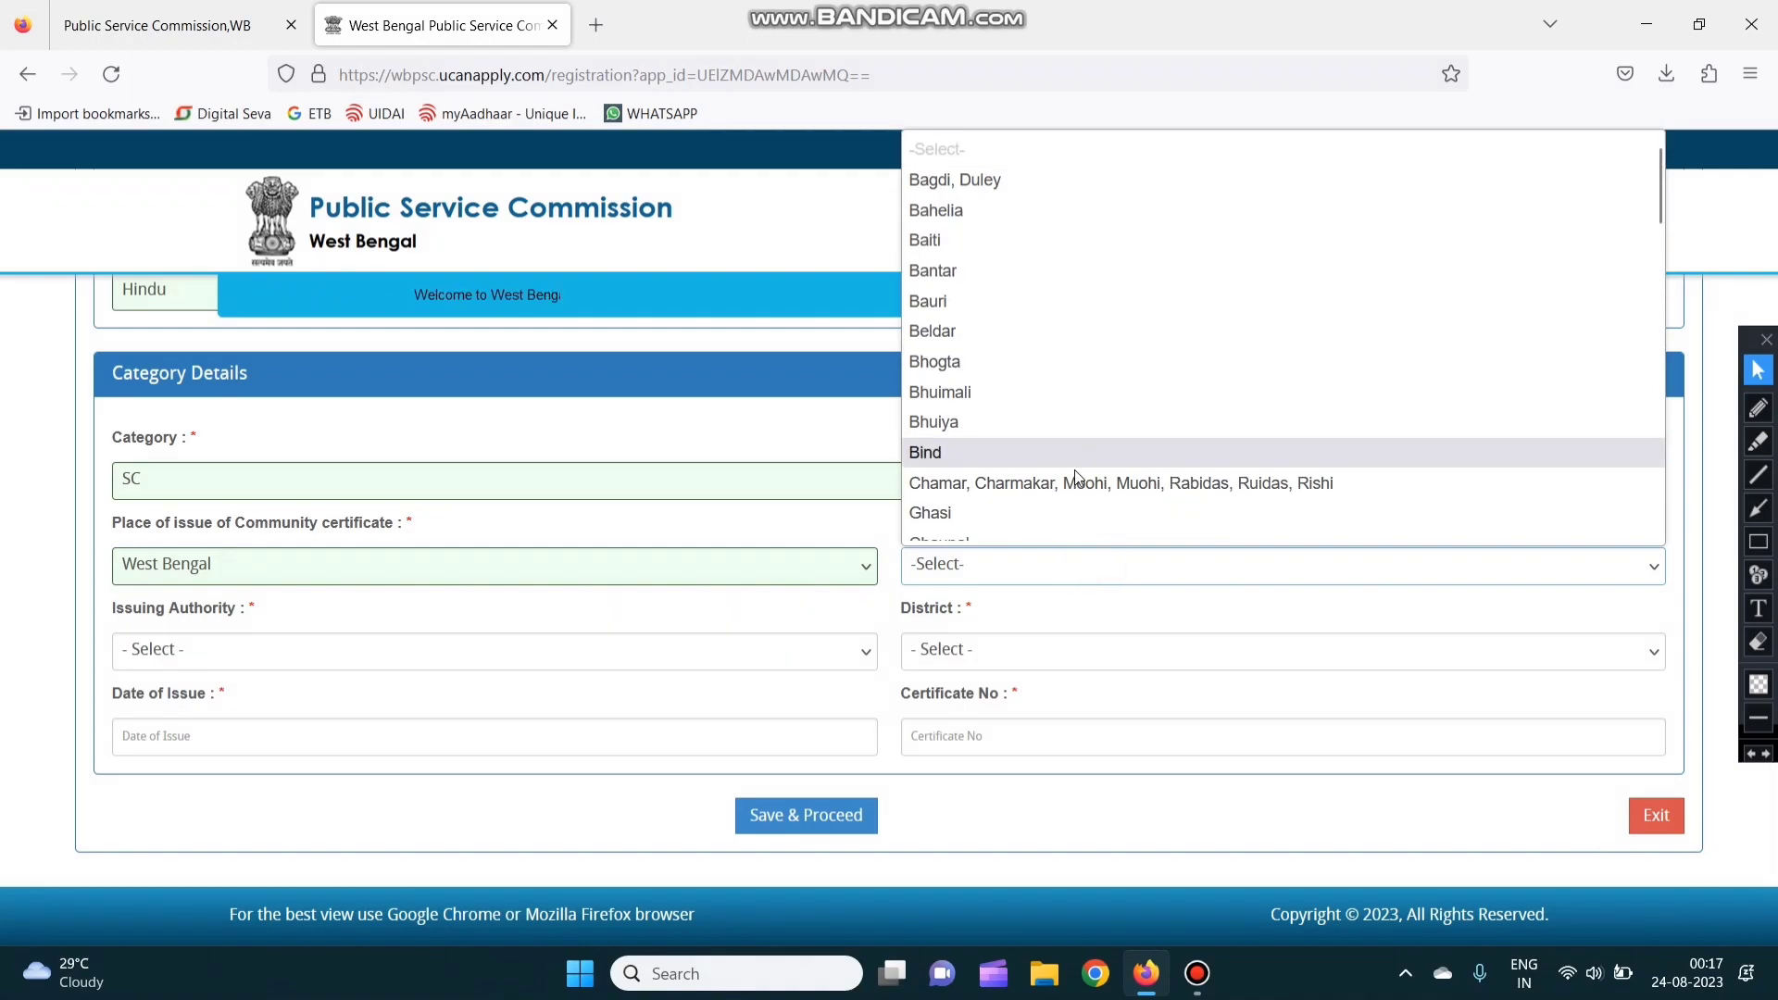
{"action": "scroll", "coordinate": [1070, 482], "scroll_direction": "down", "scroll_amount": 2}
{"action": "scroll", "coordinate": [1077, 466], "scroll_direction": "down", "scroll_amount": 2}
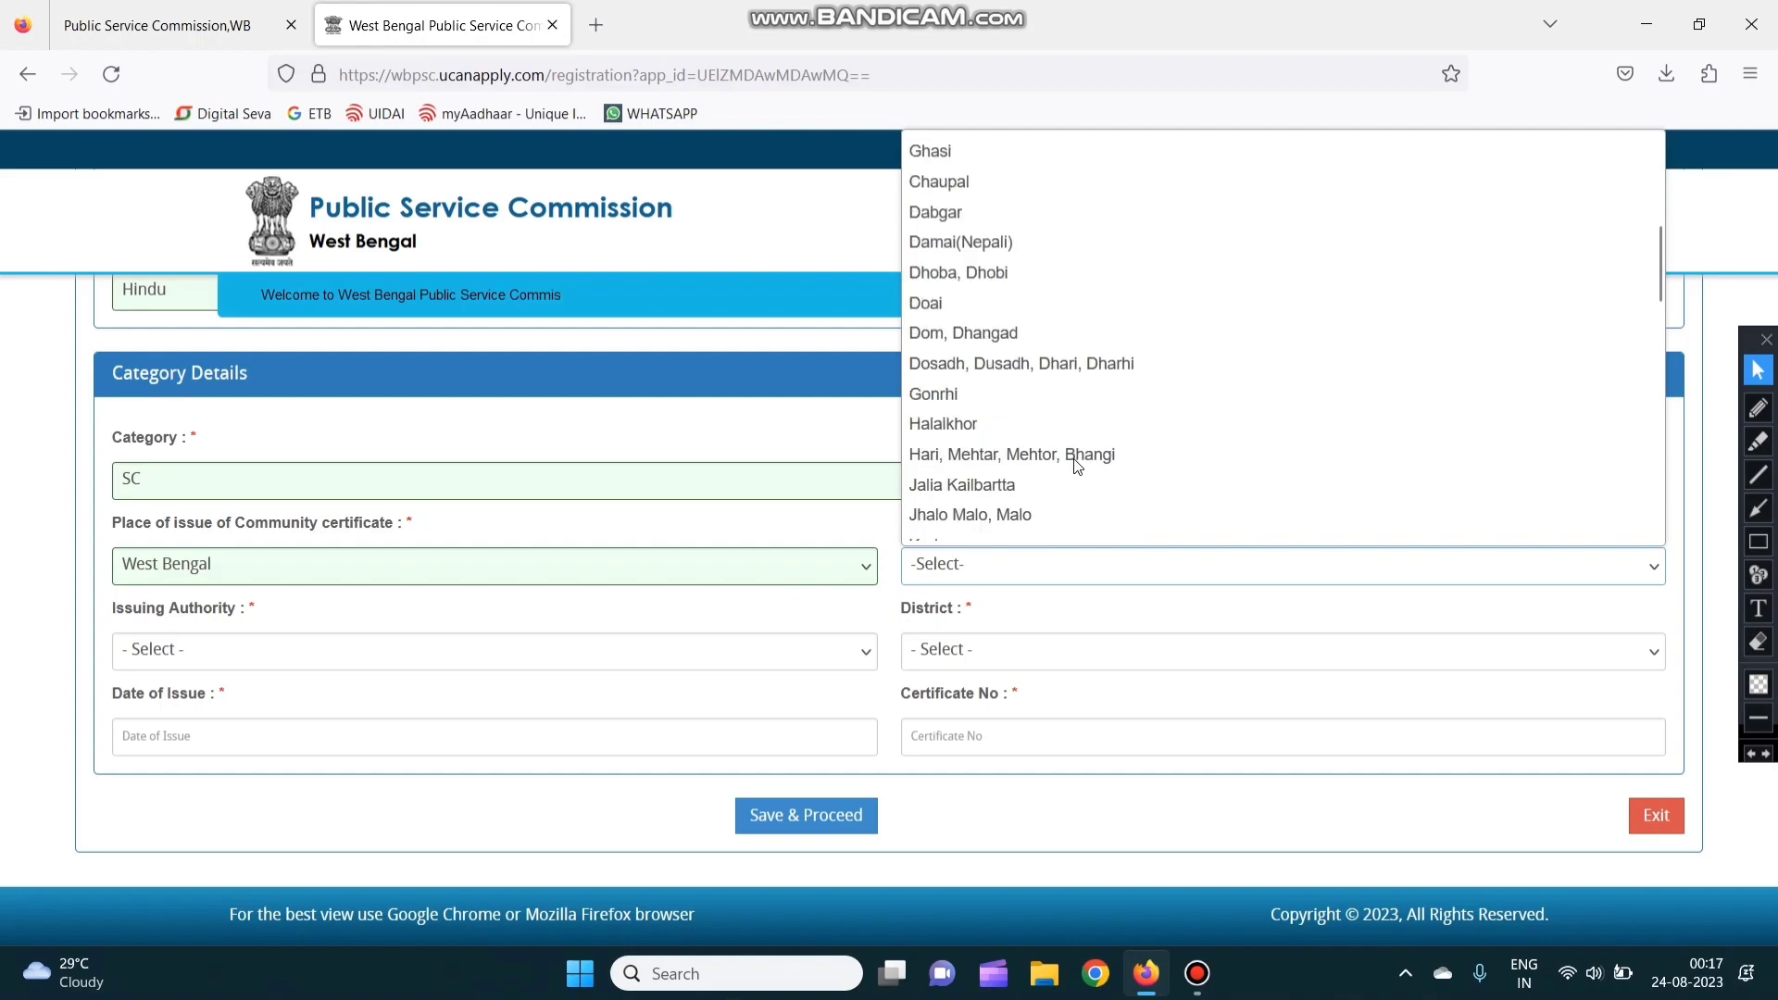
{"action": "scroll", "coordinate": [1074, 435], "scroll_direction": "down", "scroll_amount": 4}
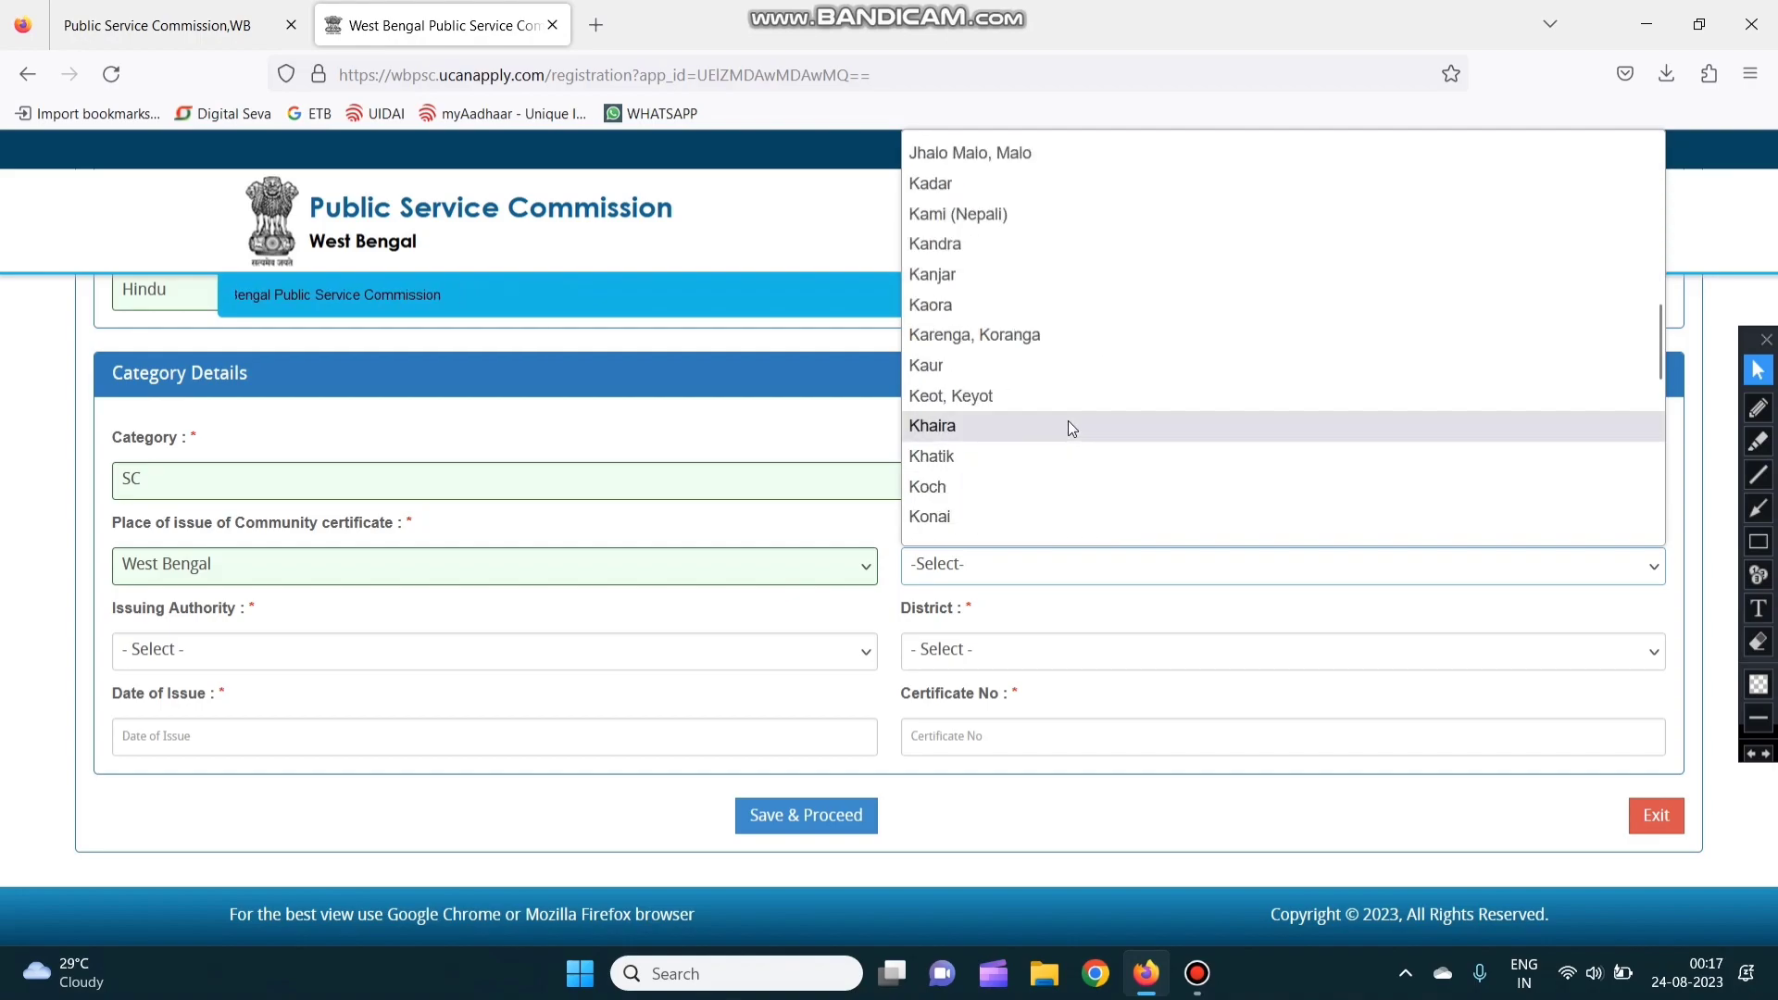
{"action": "scroll", "coordinate": [1071, 424], "scroll_direction": "up", "scroll_amount": 8}
{"action": "scroll", "coordinate": [1072, 423], "scroll_direction": "down", "scroll_amount": 14}
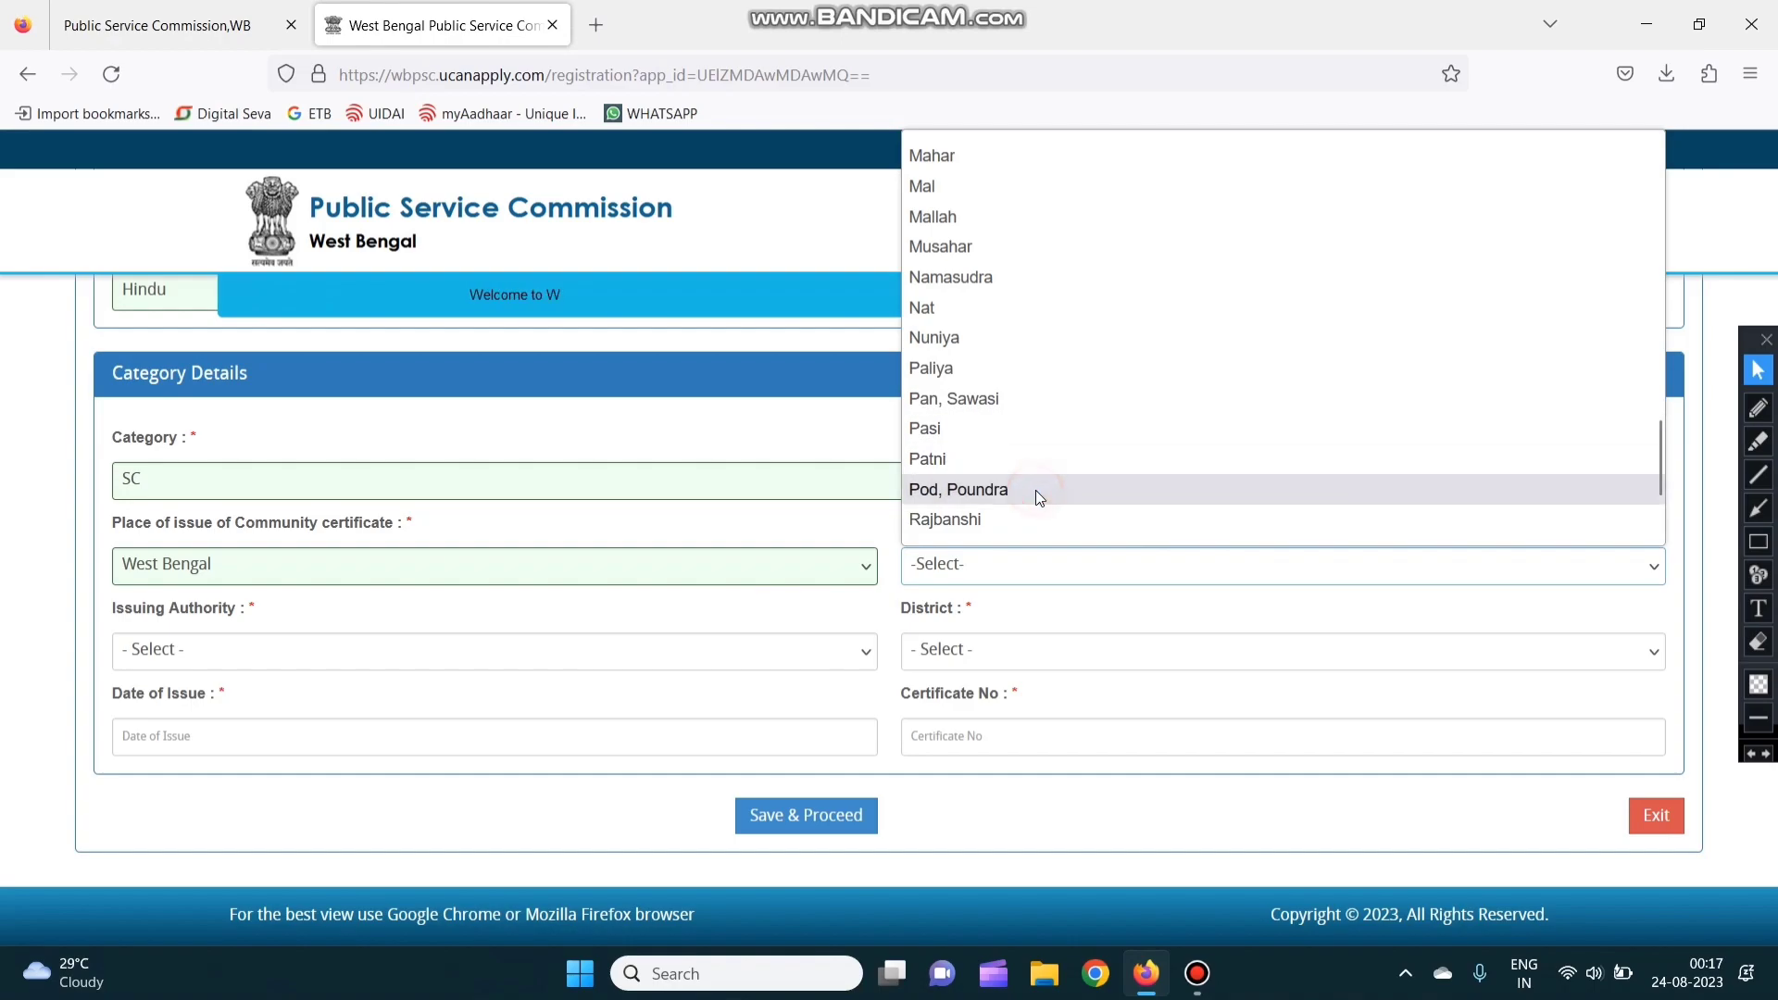
{"action": "left_click", "coordinate": [1039, 490]}
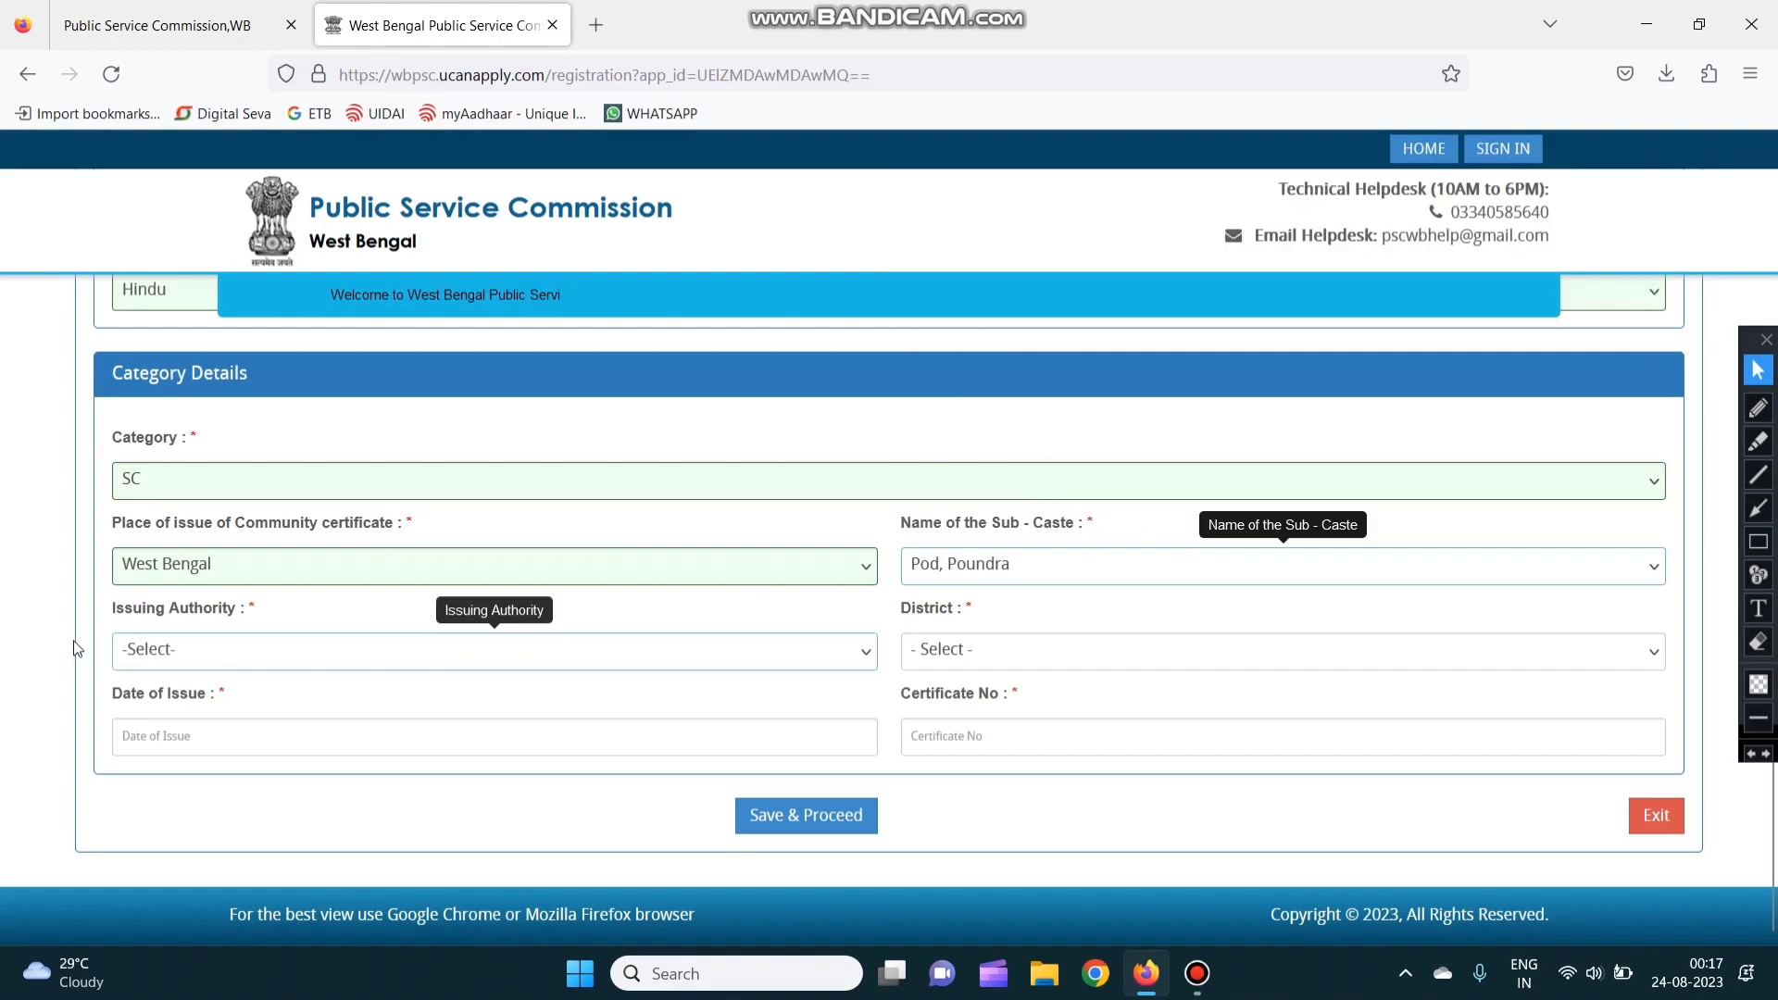
- Select SDO(SUB DIVISIONAL OFFICE) in the Issuing Authority dropdown
{"action": "key", "text": "r"}
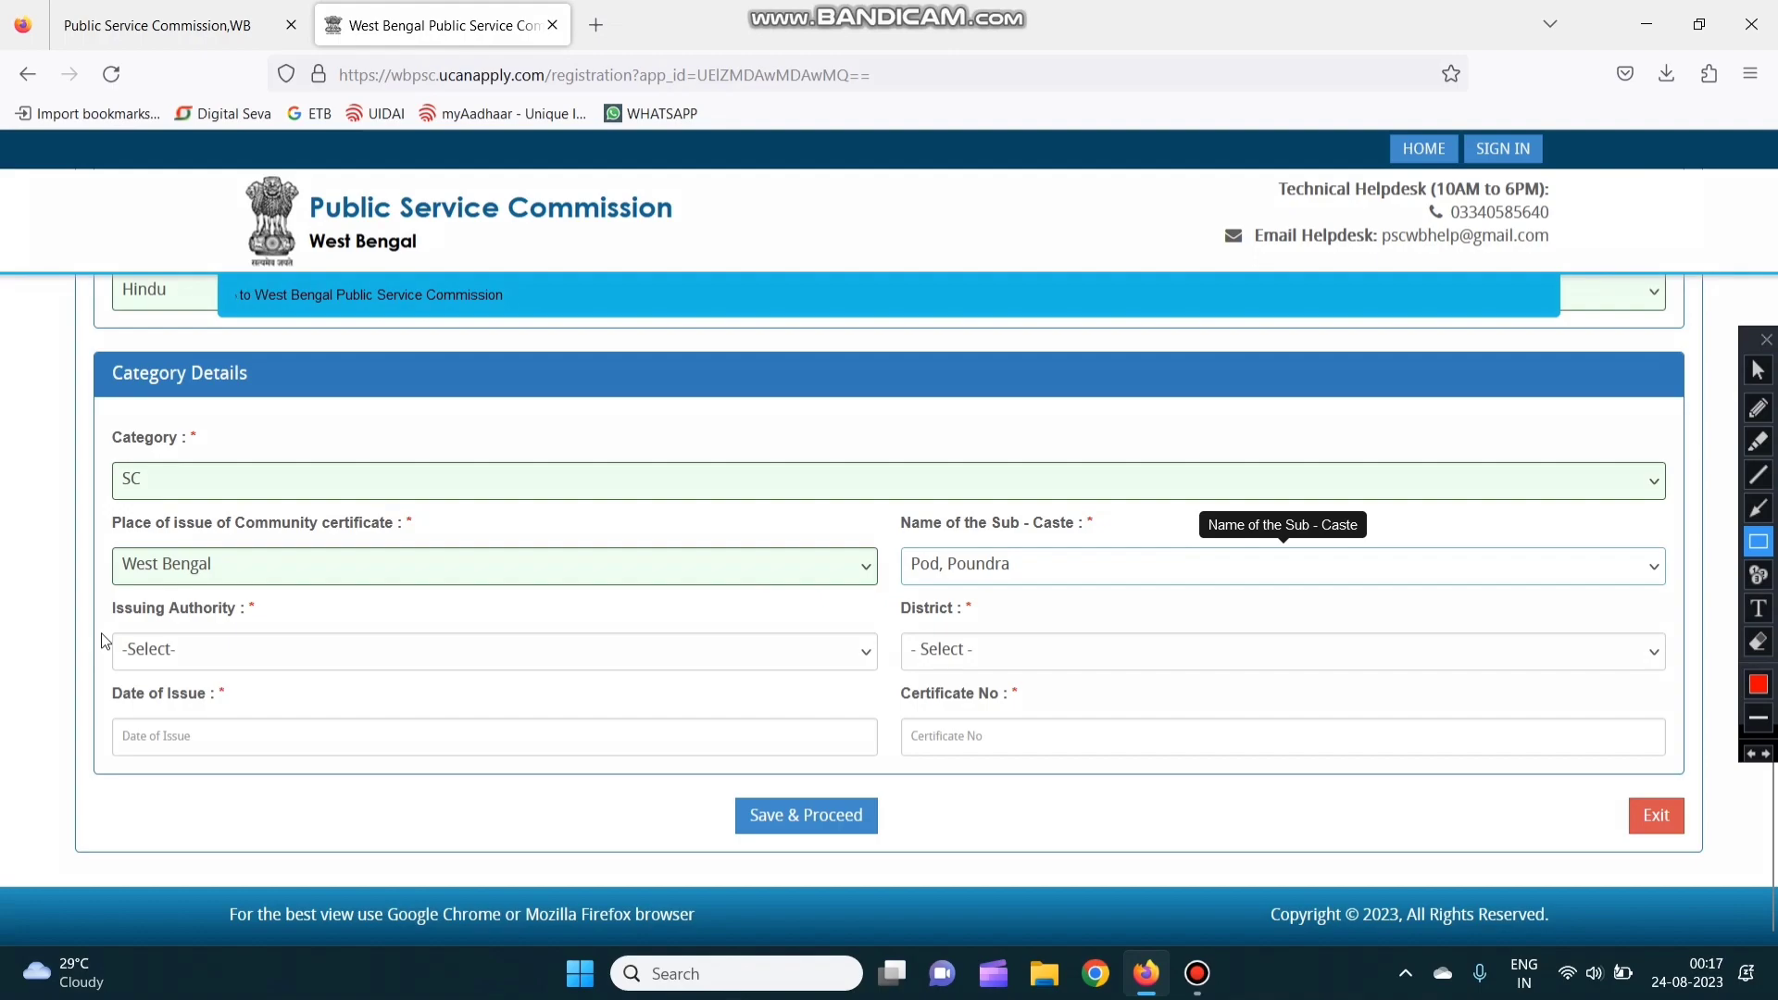
{"action": "left_click_drag", "start_coordinate": [111, 586], "coordinate": [265, 623]}
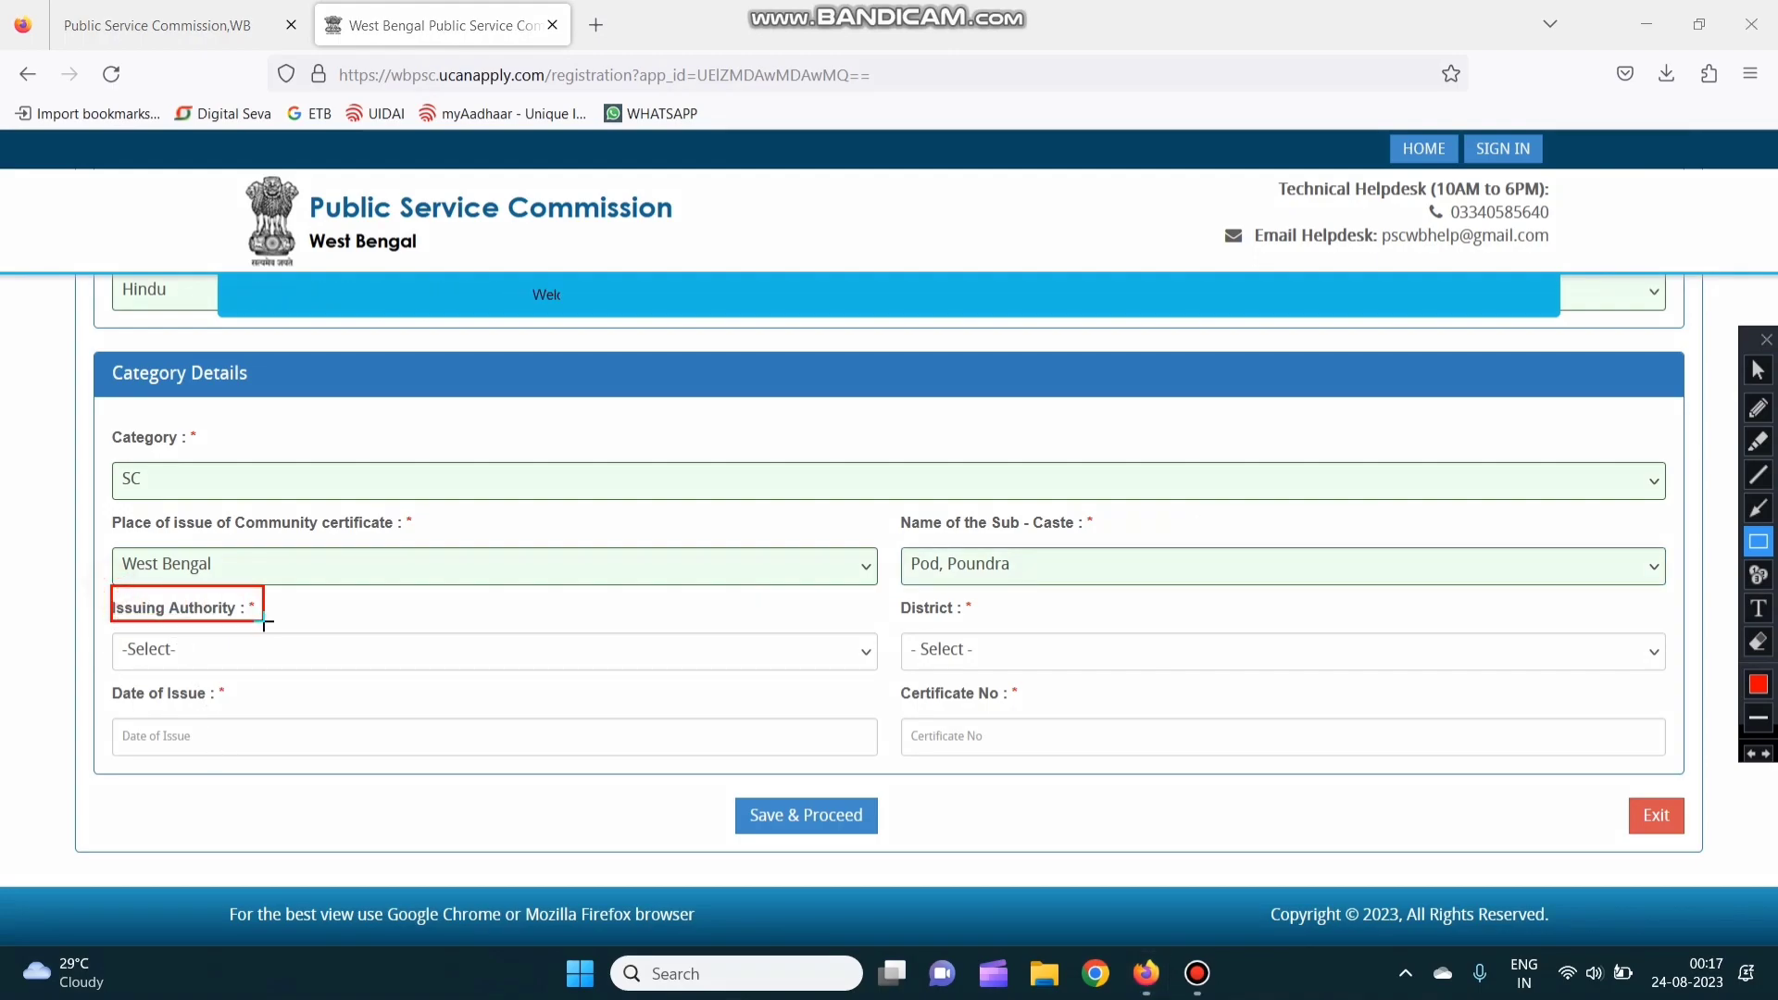
{"action": "key", "text": "Escape"}
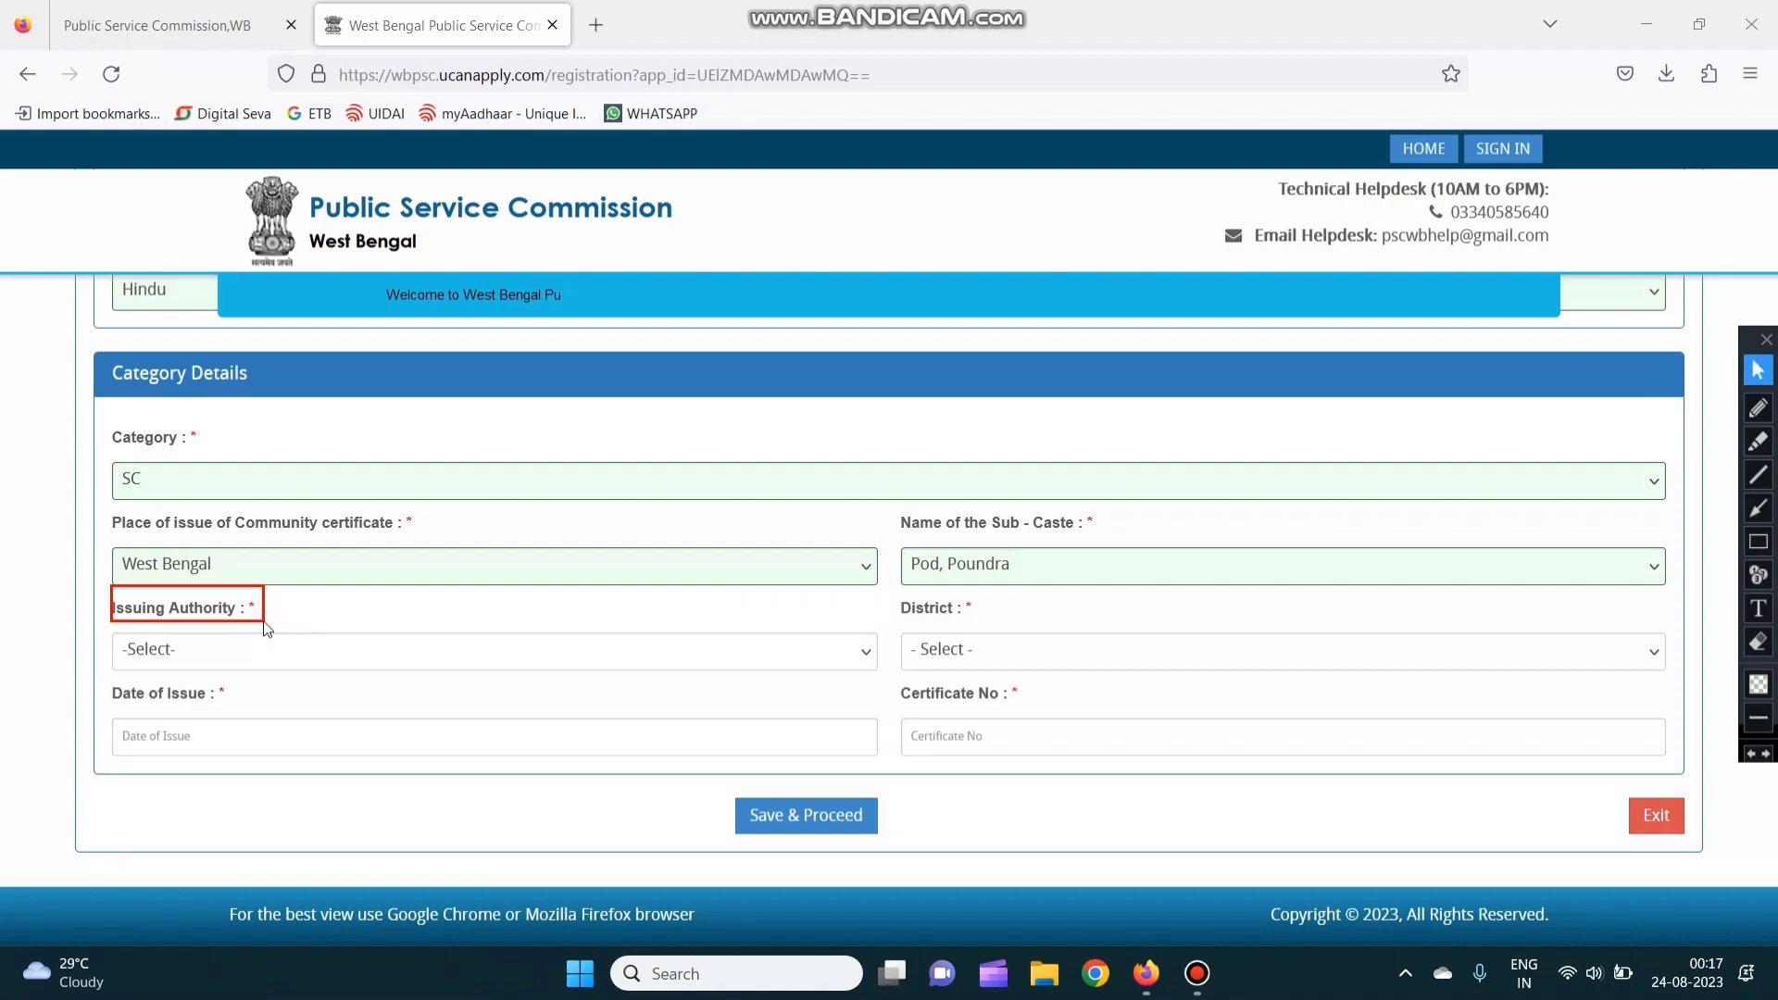
{"action": "left_click", "coordinate": [275, 648]}
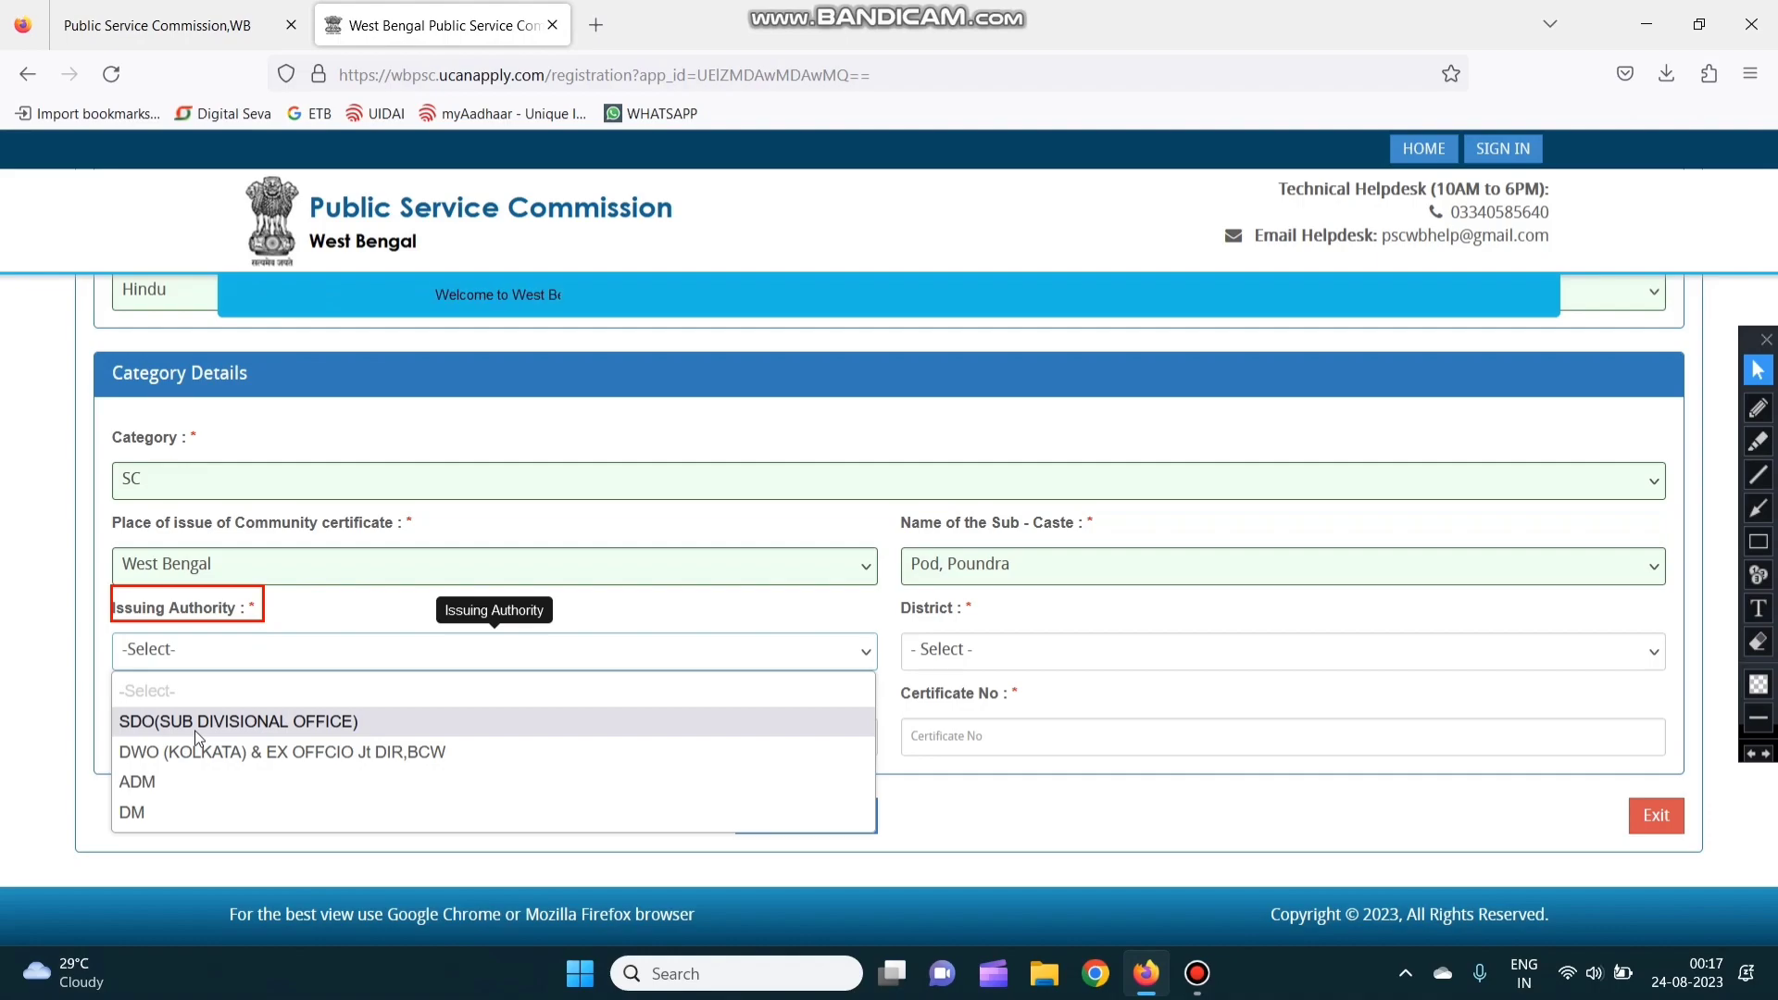
{"action": "left_click", "coordinate": [296, 722]}
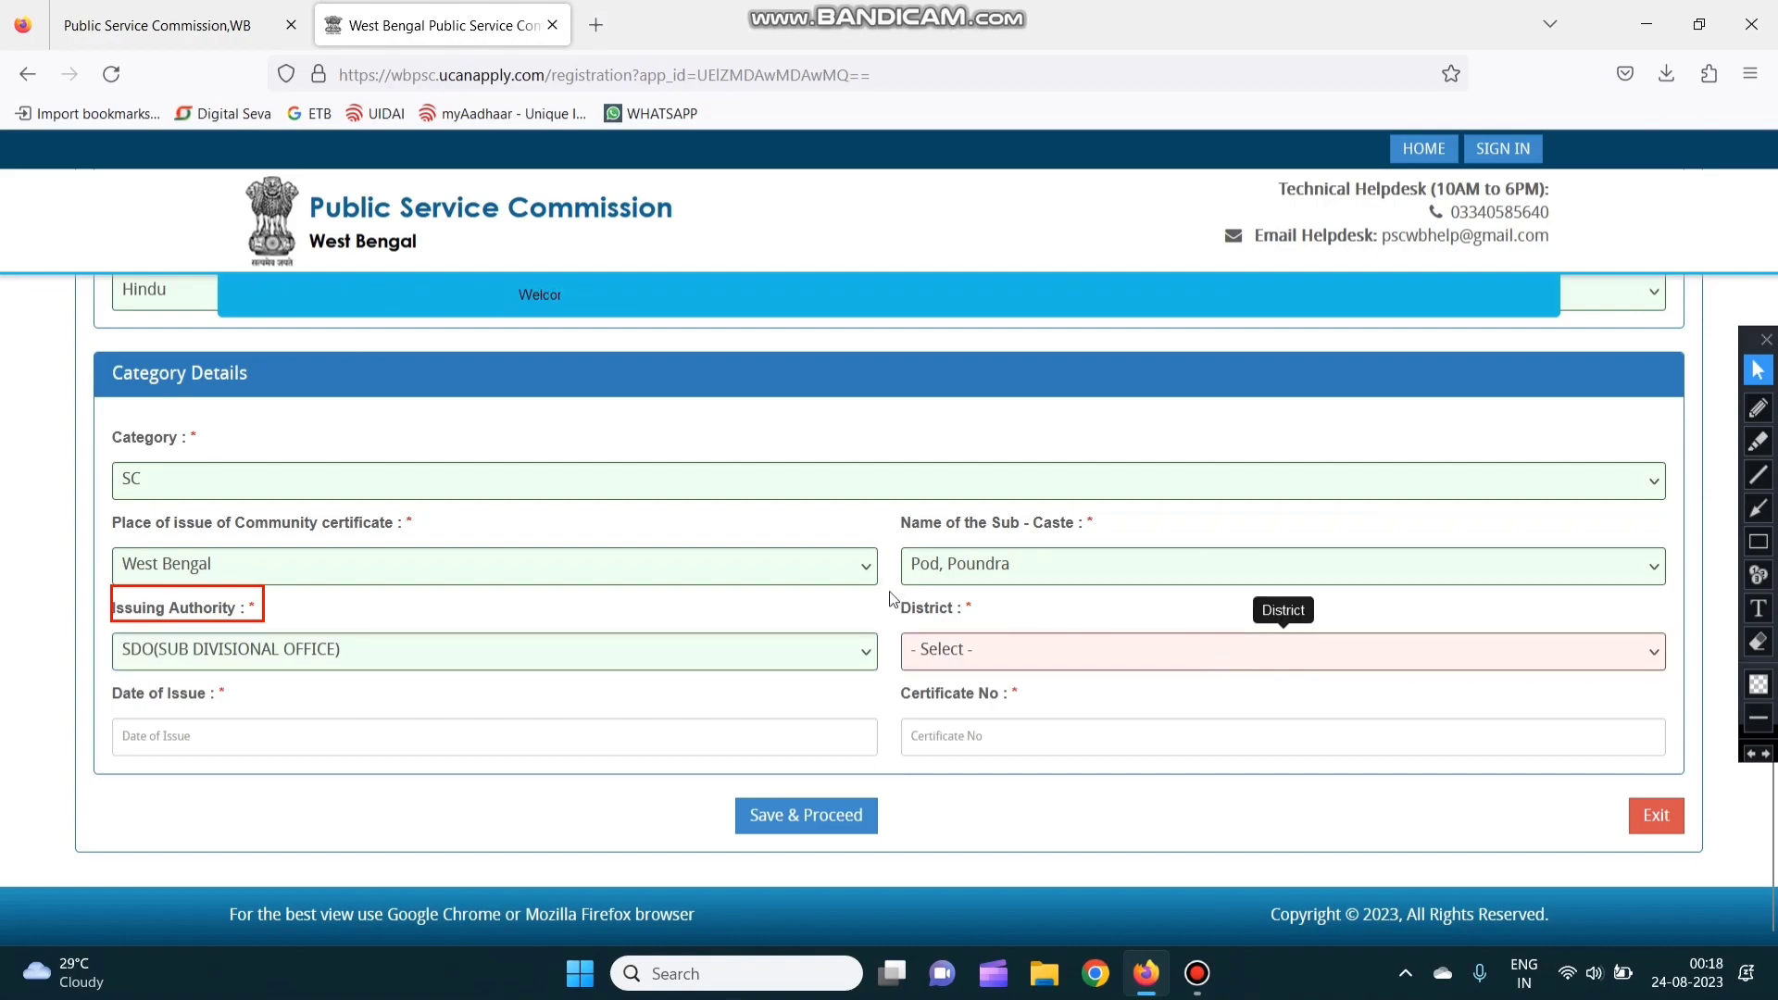
- Choose South 24 Parganas from the certificate's District dropdown
{"action": "key", "text": "ctrl+shift+6"}
{"action": "left_click_drag", "start_coordinate": [890, 591], "coordinate": [998, 618]}
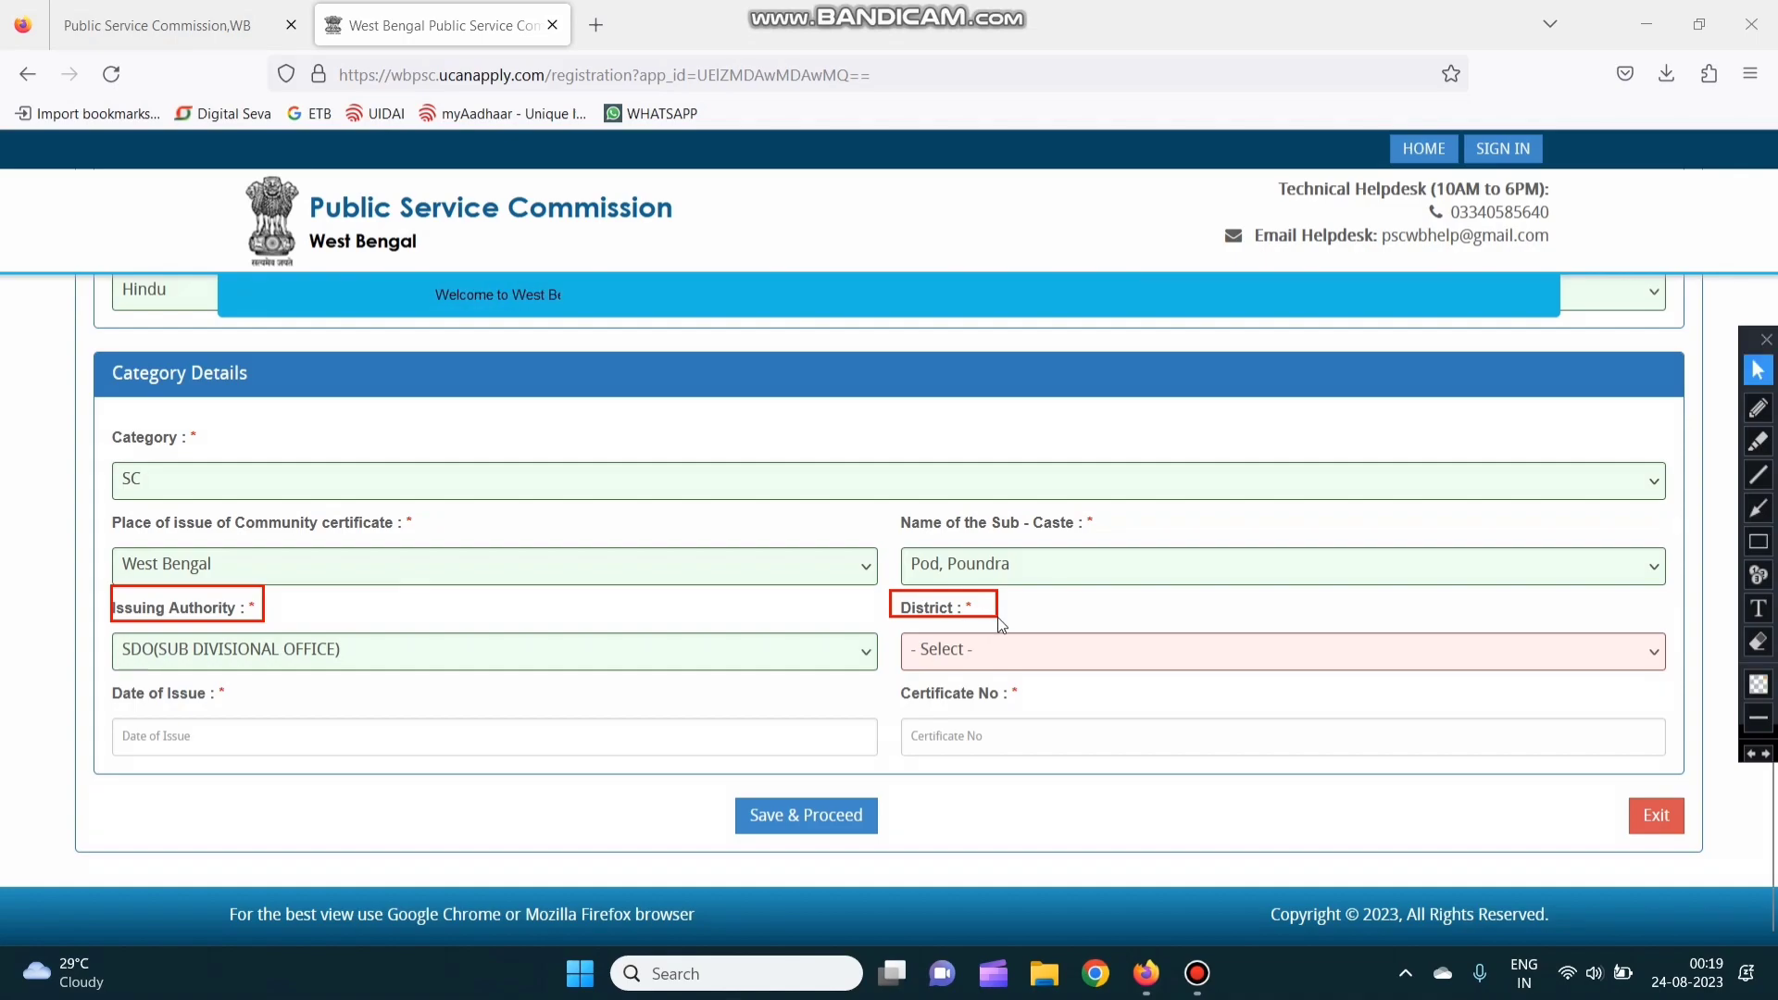
{"action": "left_click", "coordinate": [1023, 648]}
{"action": "scroll", "coordinate": [1099, 369], "scroll_direction": "down", "scroll_amount": 3}
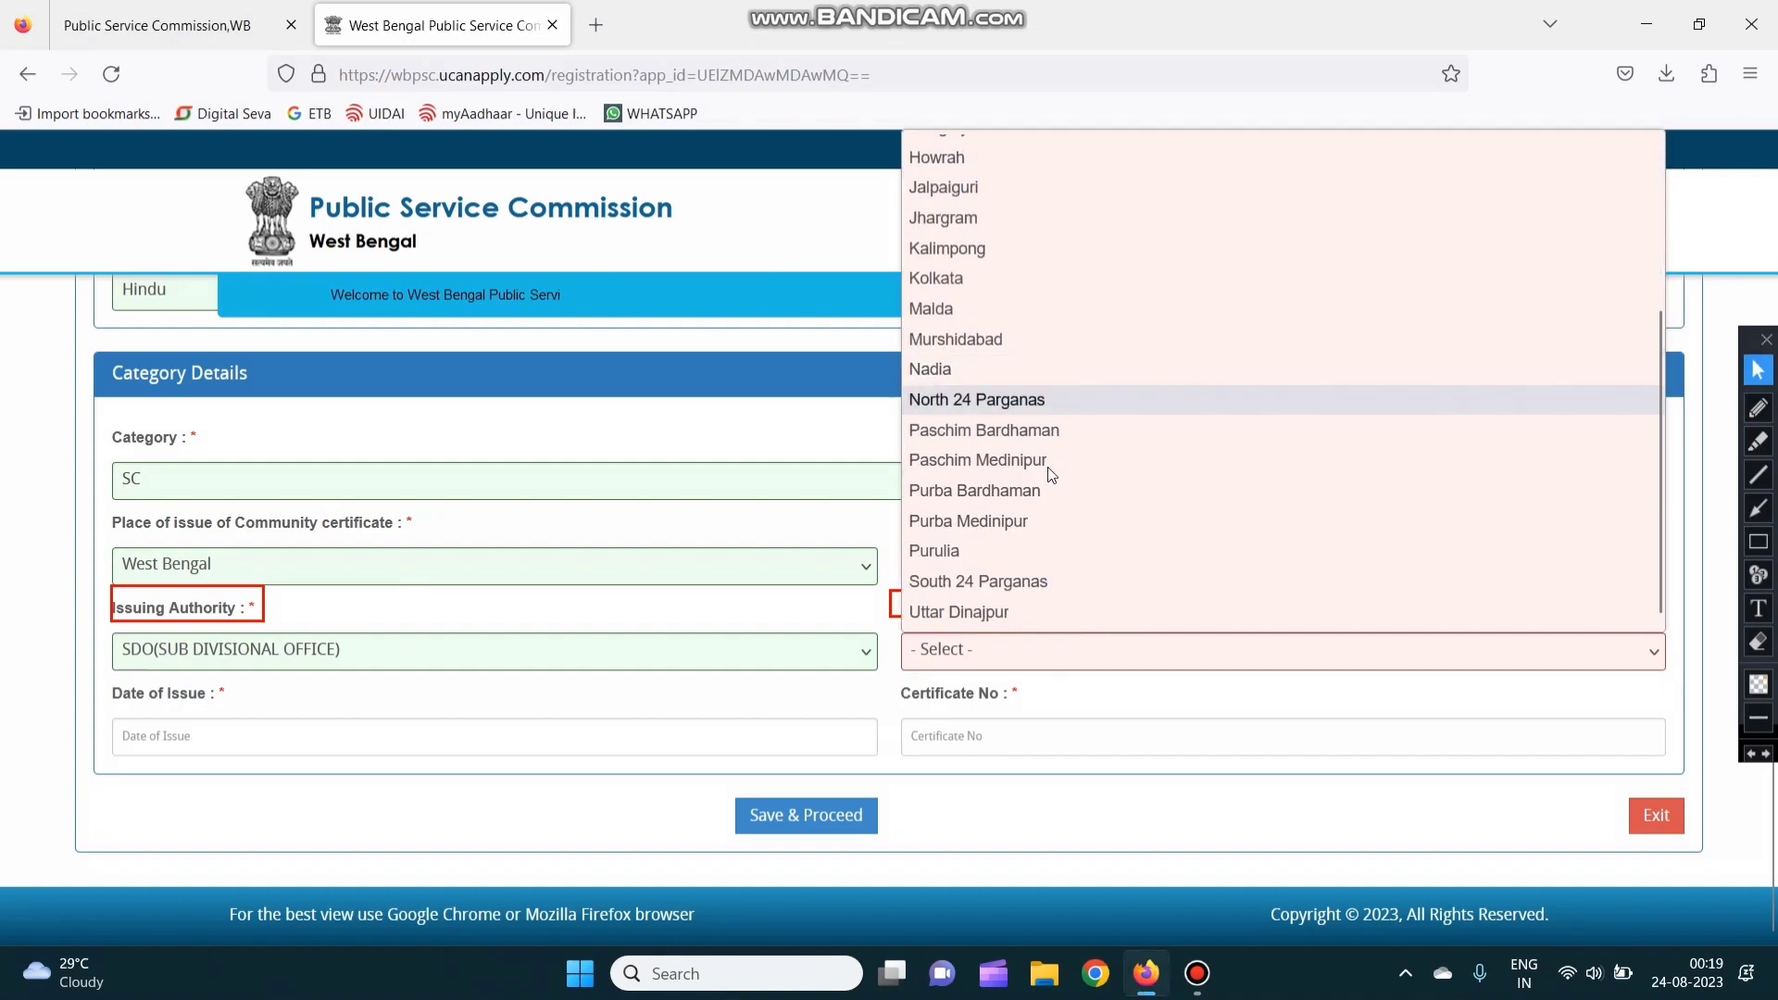
{"action": "left_click", "coordinate": [1044, 583]}
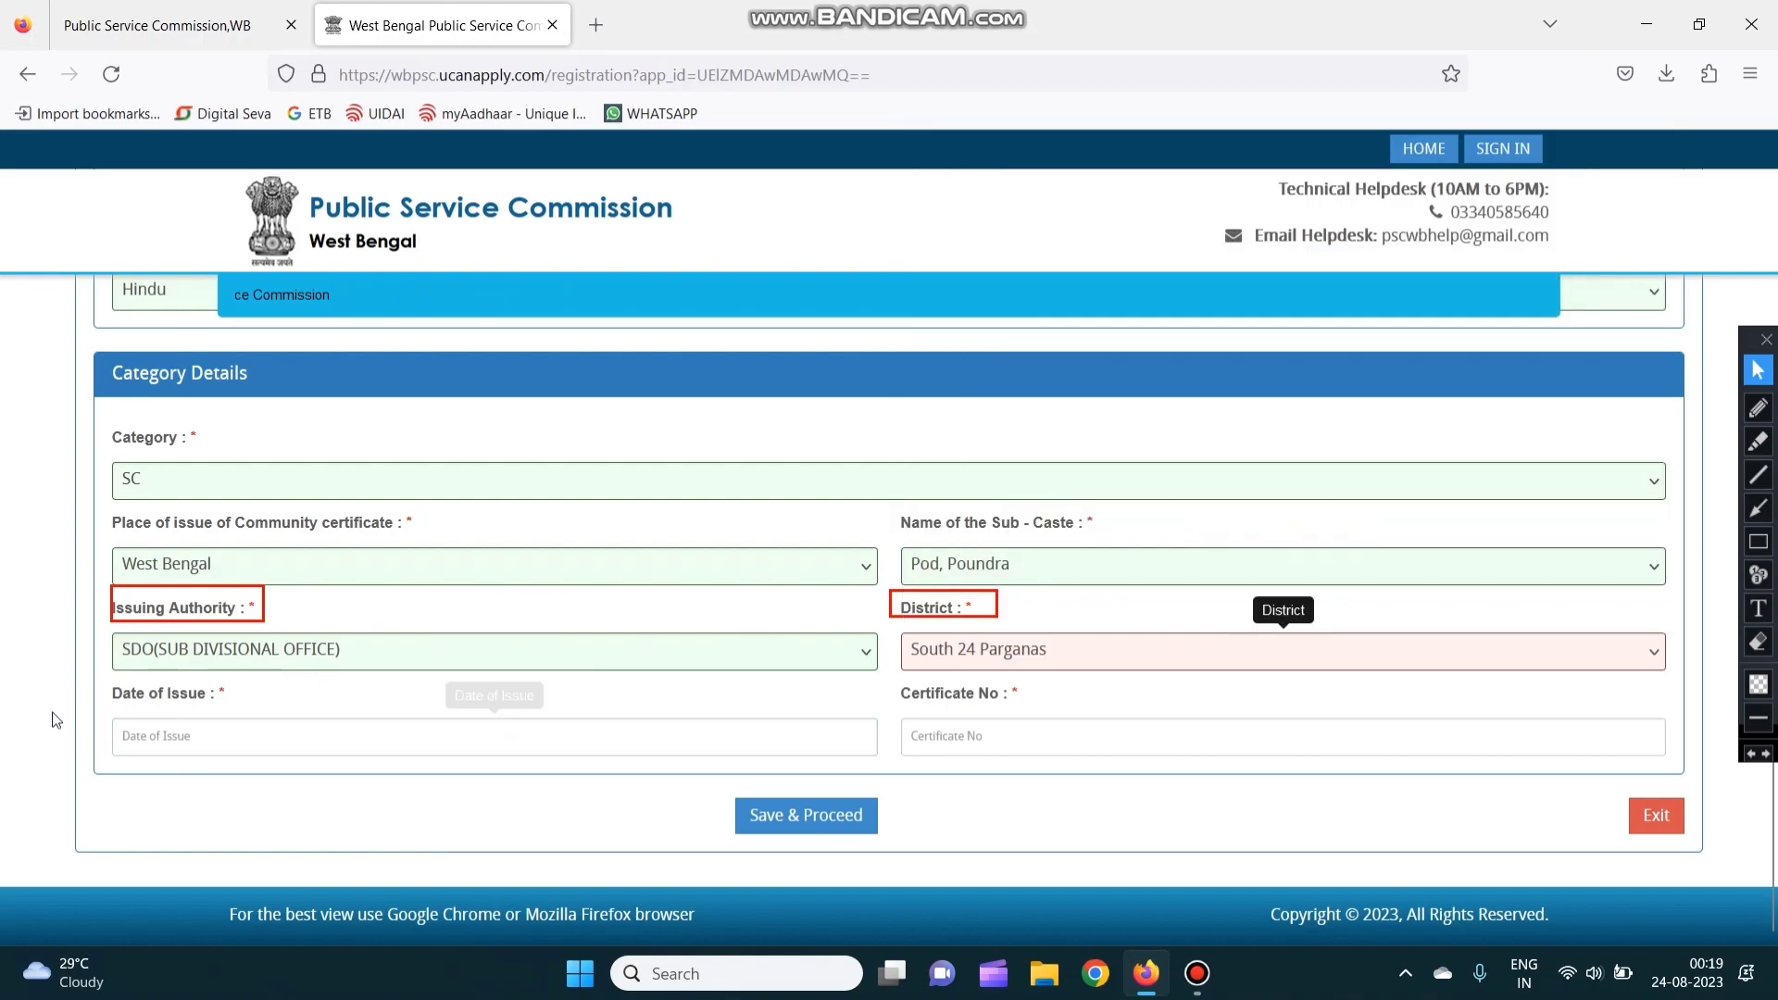
{"action": "key", "text": "ctrl+shift+r"}
{"action": "left_click_drag", "start_coordinate": [92, 682], "coordinate": [245, 714]}
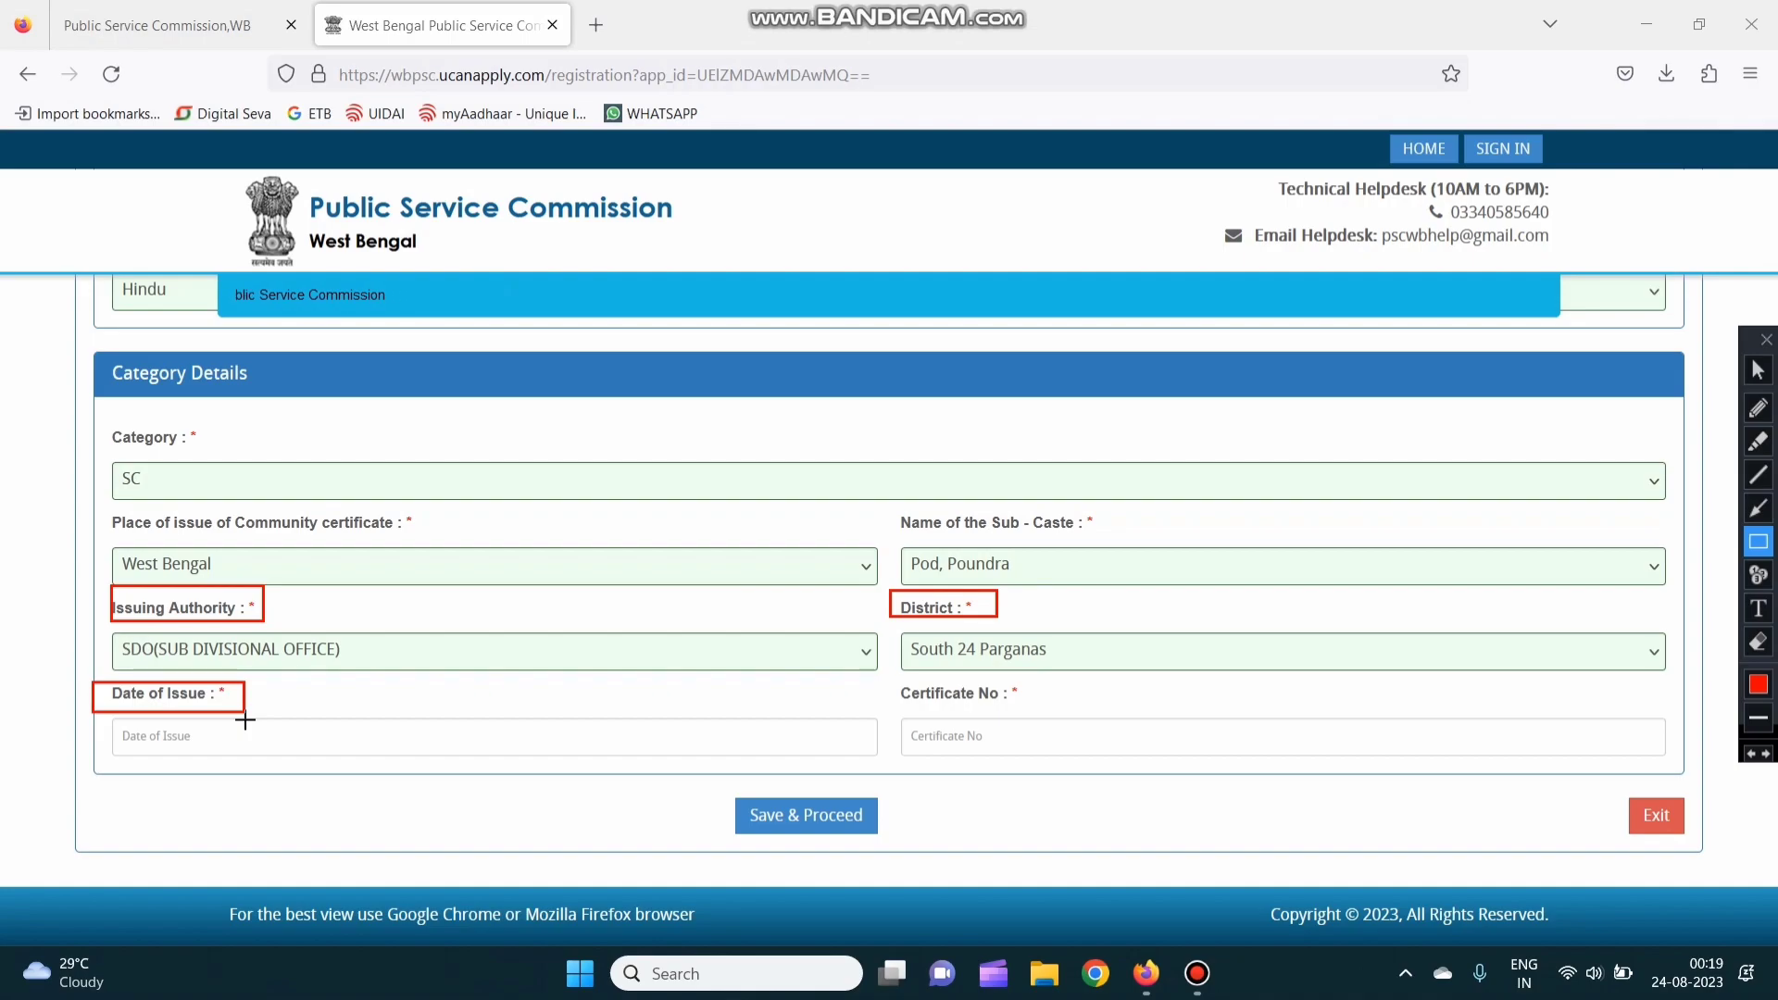
{"action": "left_click_drag", "start_coordinate": [88, 714], "coordinate": [448, 776]}
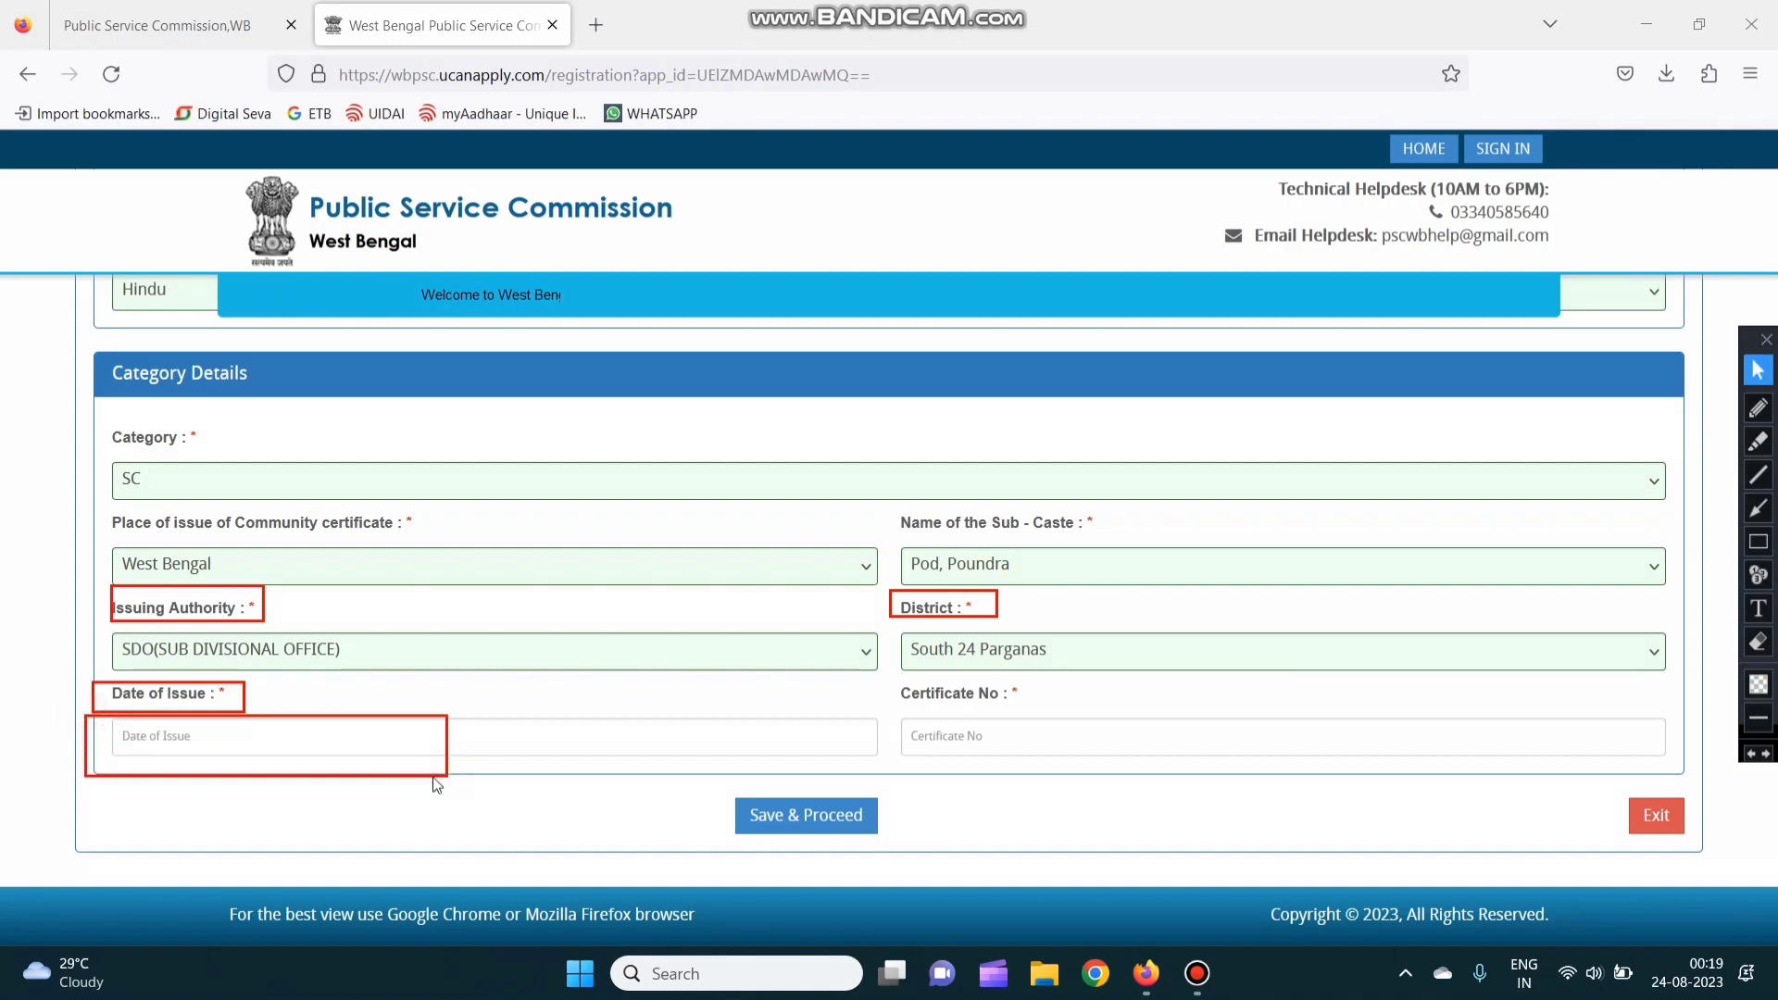
- Pick 2 Feb 2010 in the Date of Issue calendar, giving 02-02-2010
{"action": "left_click", "coordinate": [376, 754]}
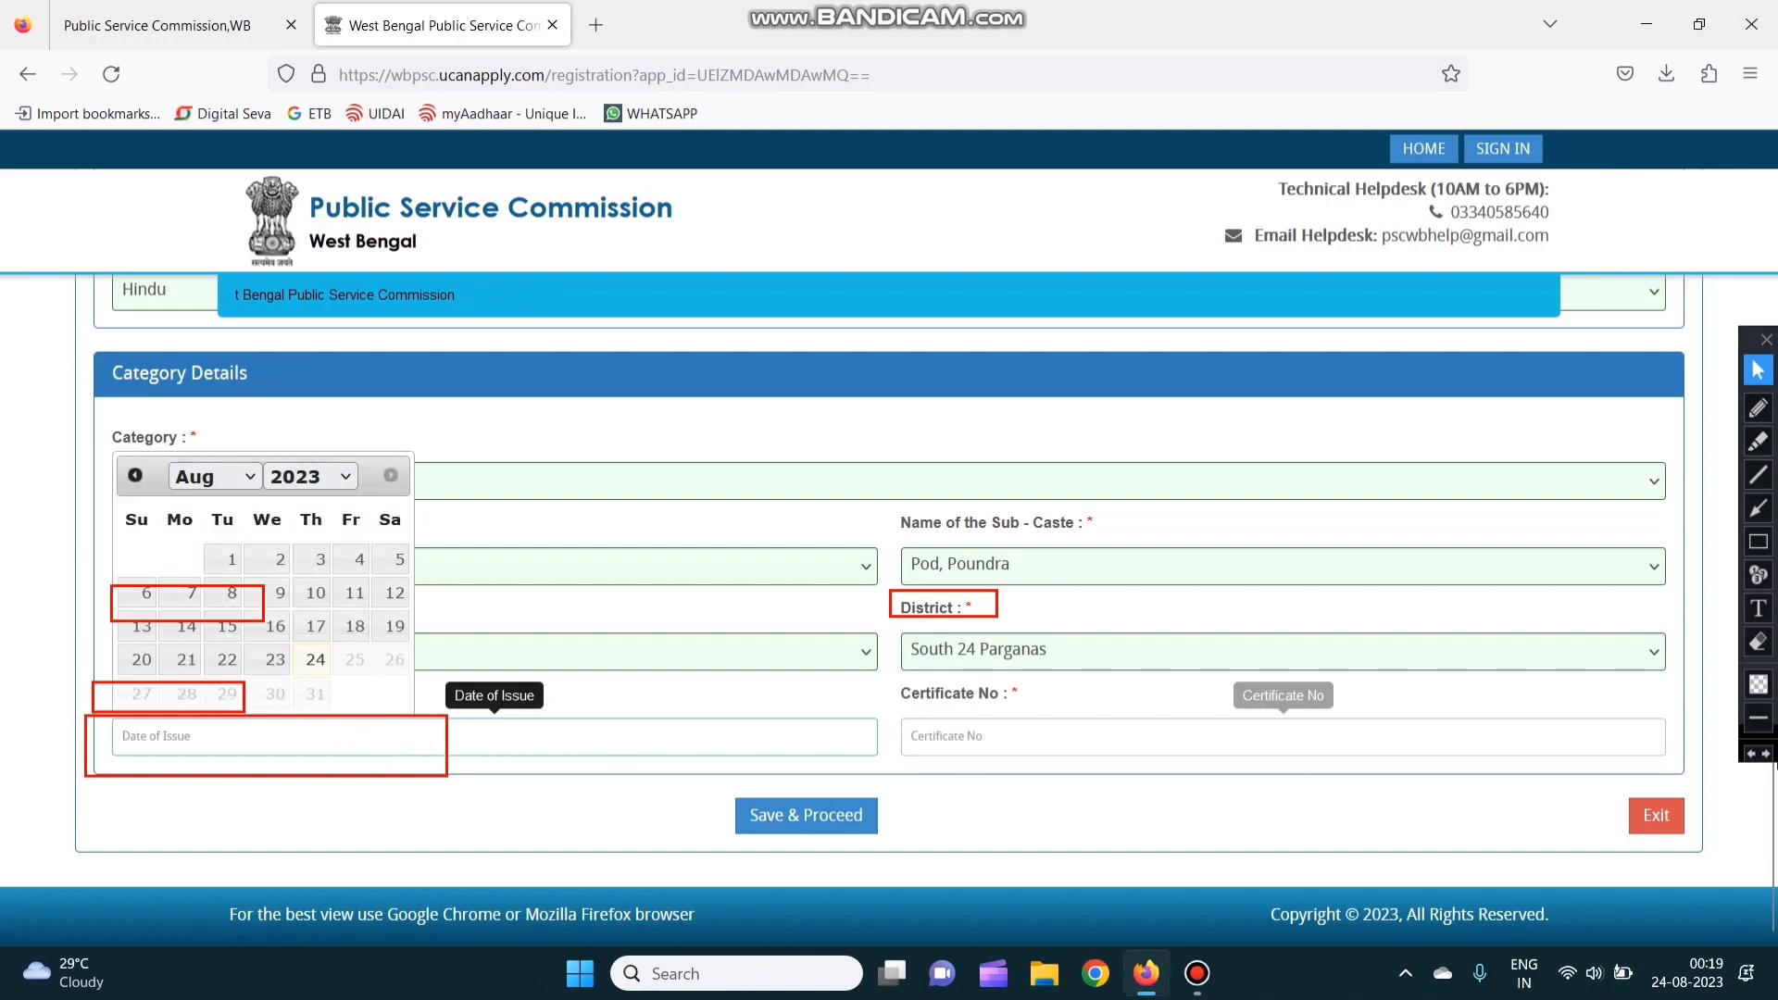
{"action": "left_click", "coordinate": [706, 788]}
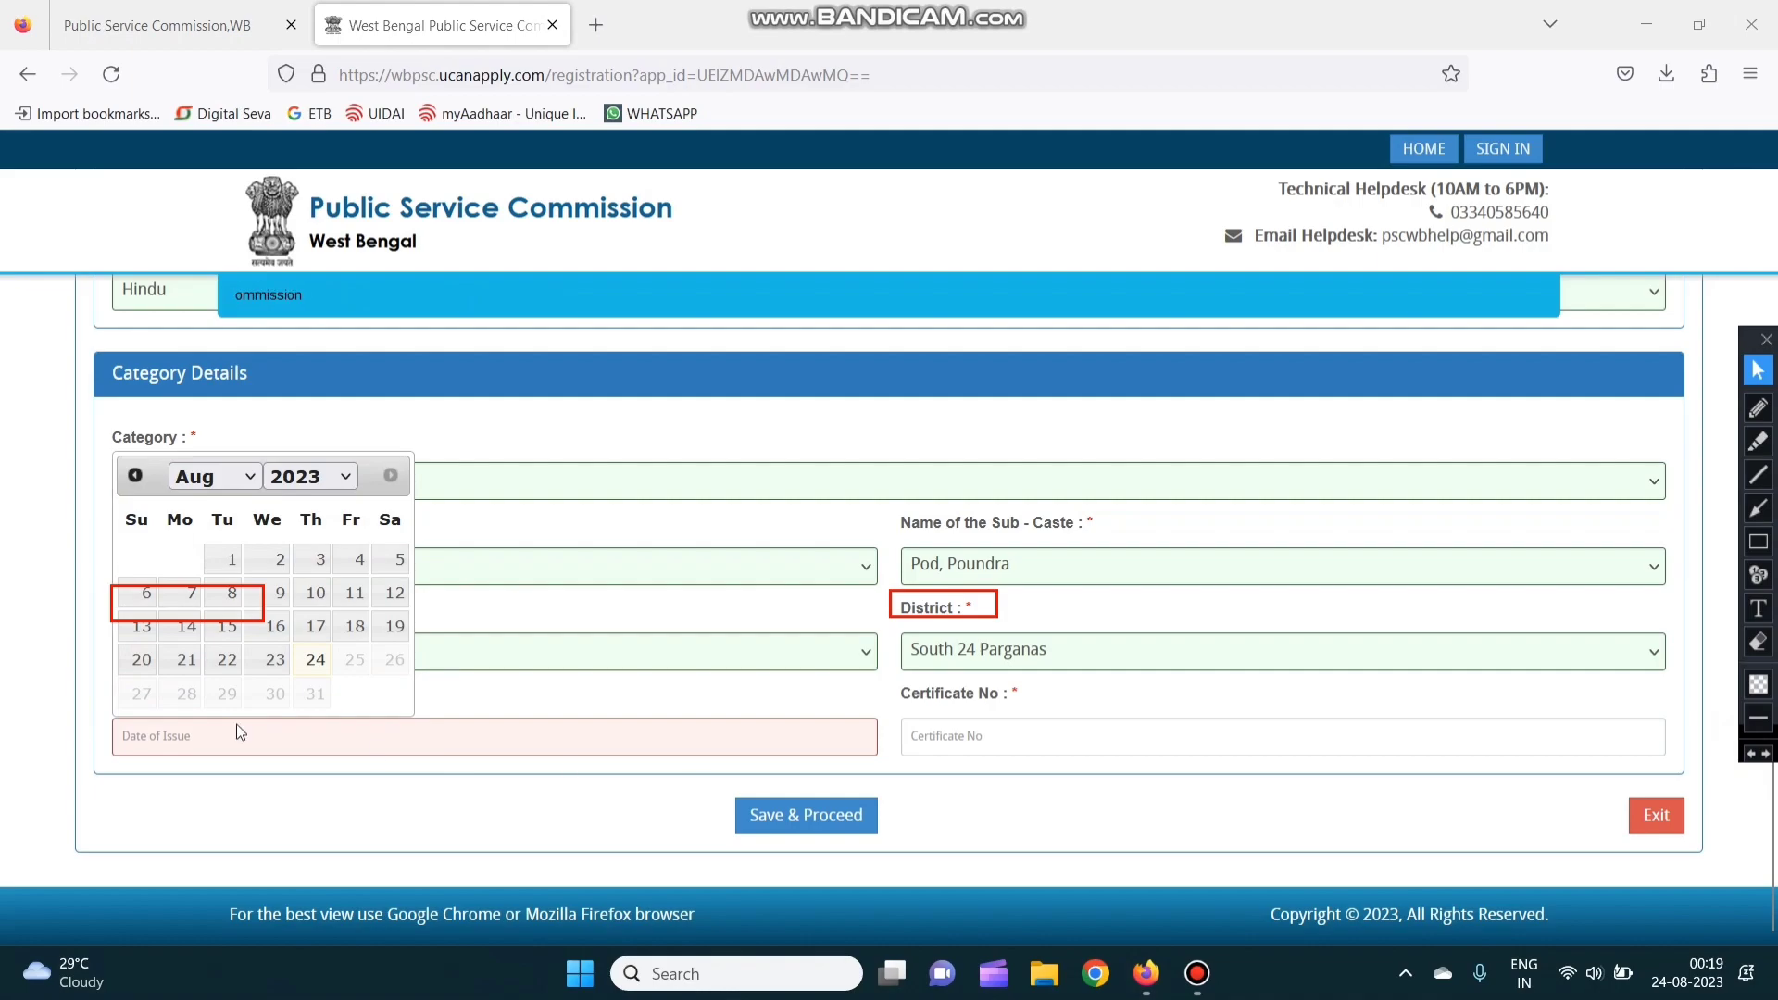
{"action": "left_click", "coordinate": [320, 469]}
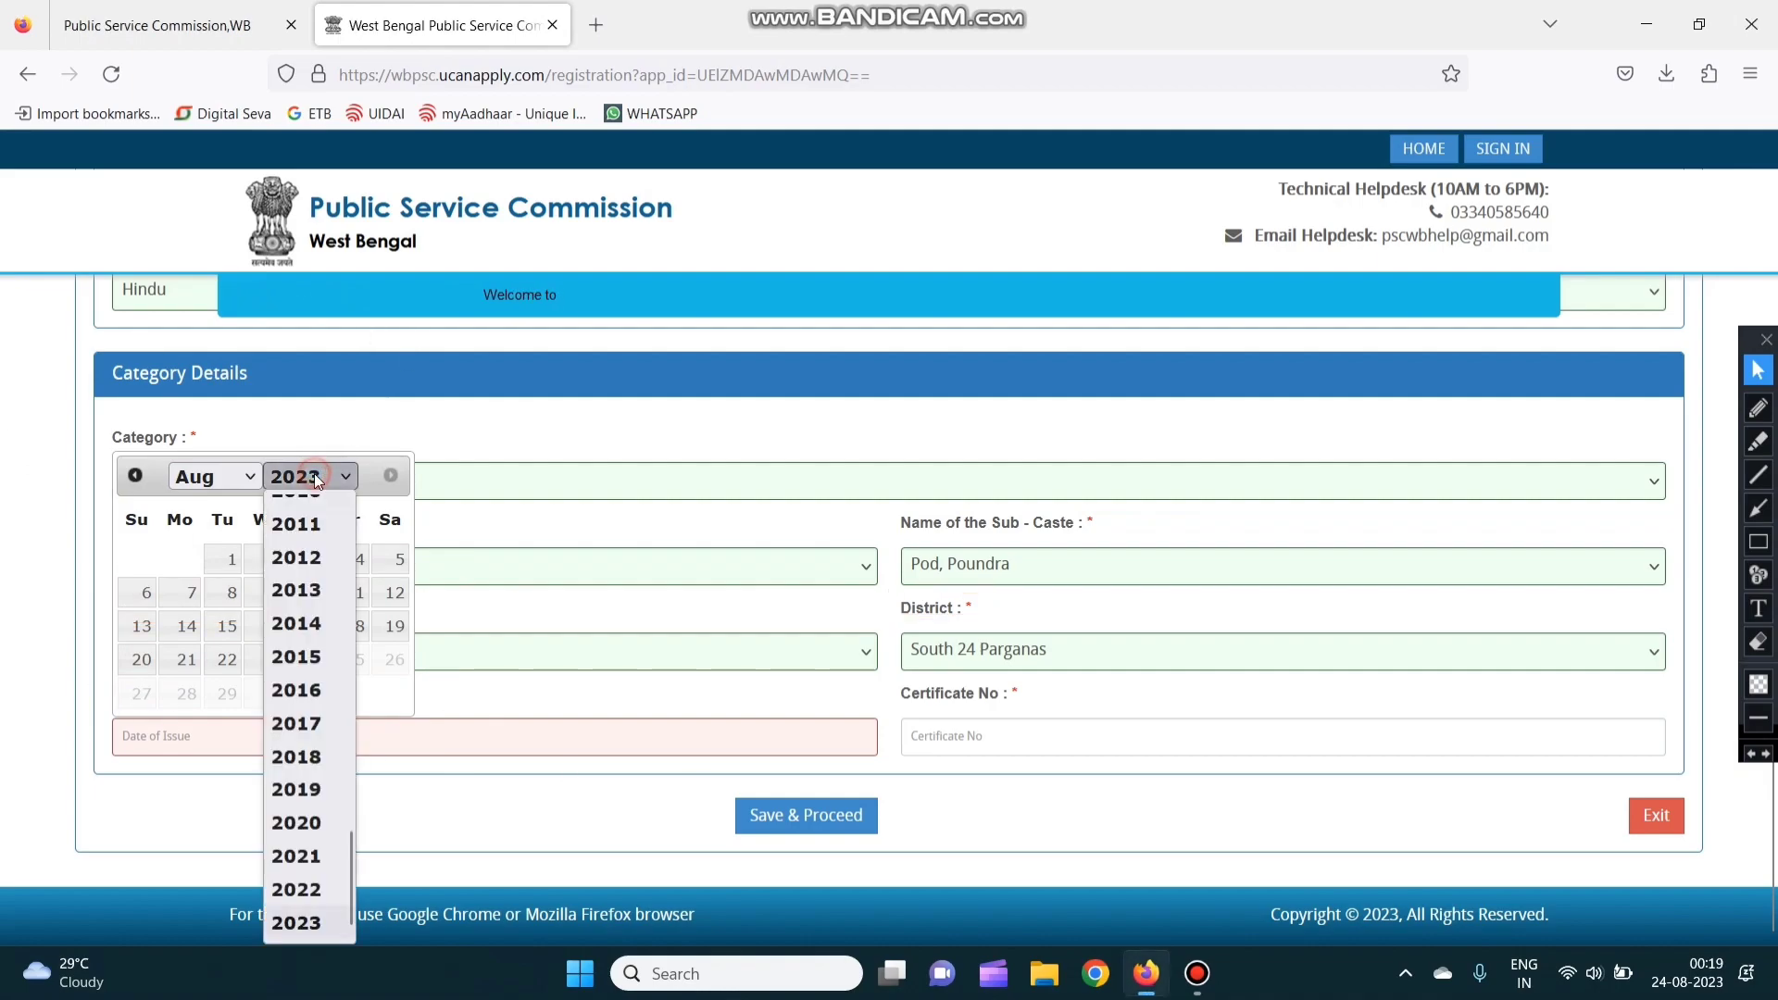
{"action": "scroll", "coordinate": [297, 662], "scroll_direction": "up", "scroll_amount": 10}
{"action": "scroll", "coordinate": [299, 673], "scroll_direction": "up", "scroll_amount": 1}
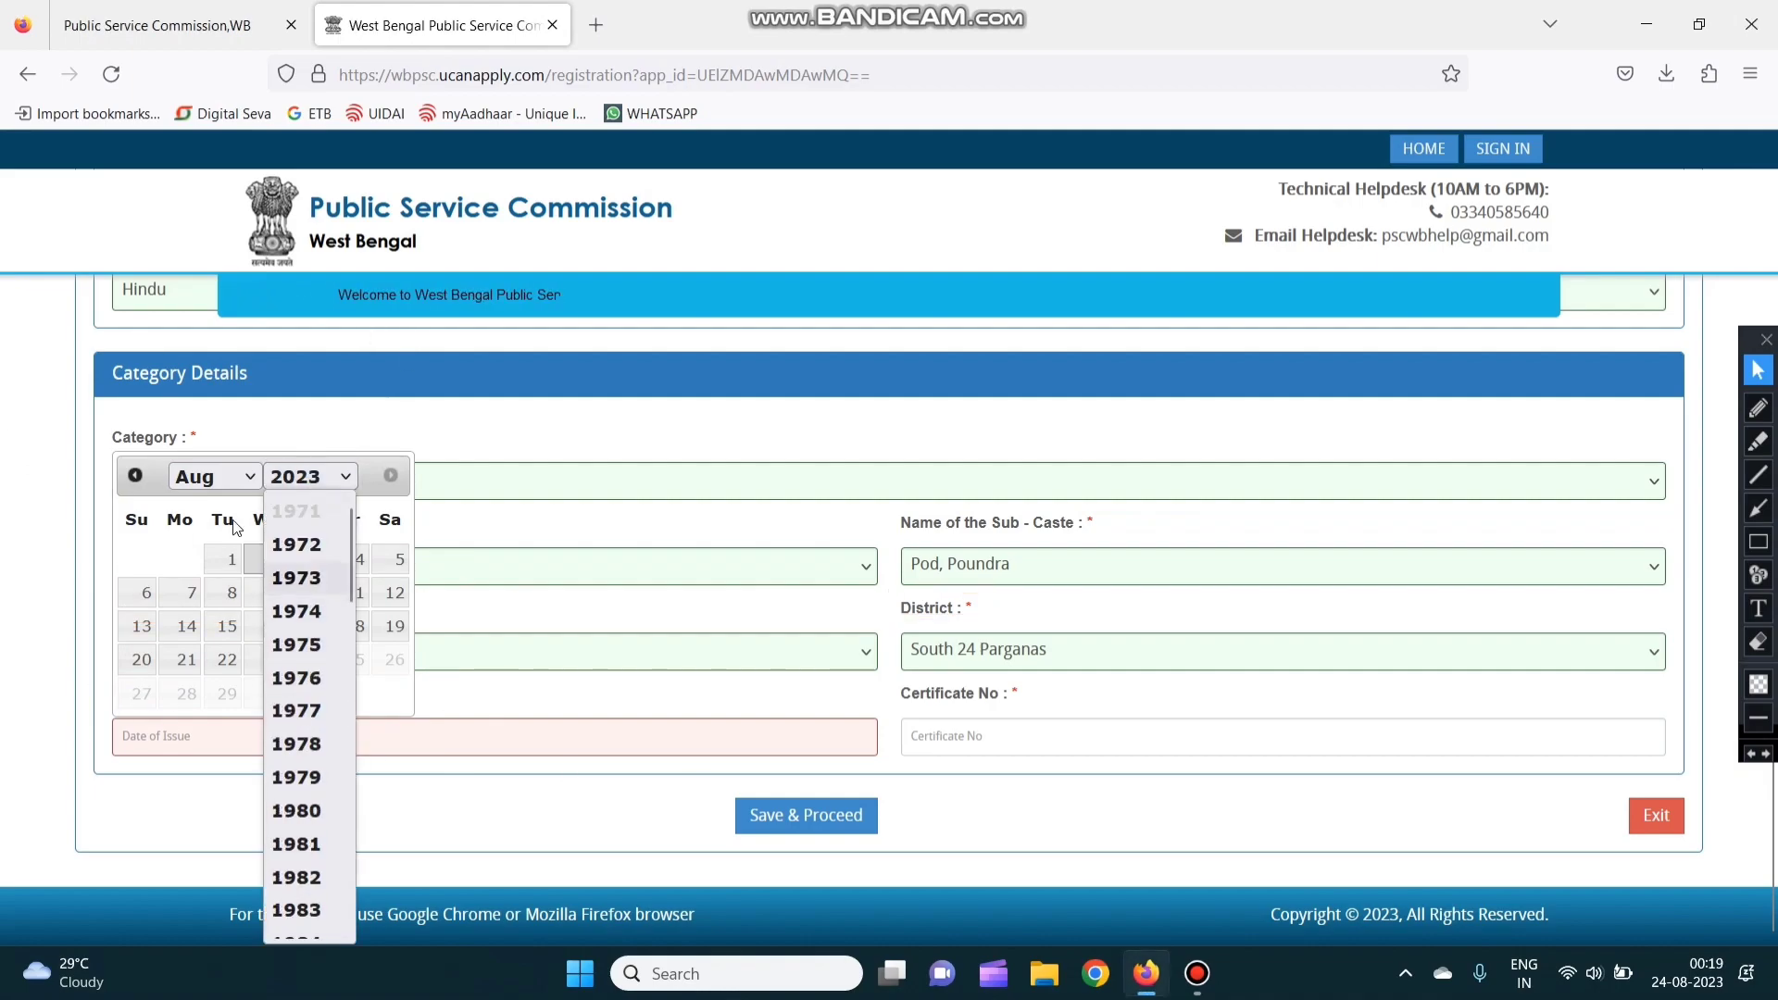
{"action": "scroll", "coordinate": [301, 714], "scroll_direction": "down", "scroll_amount": 10}
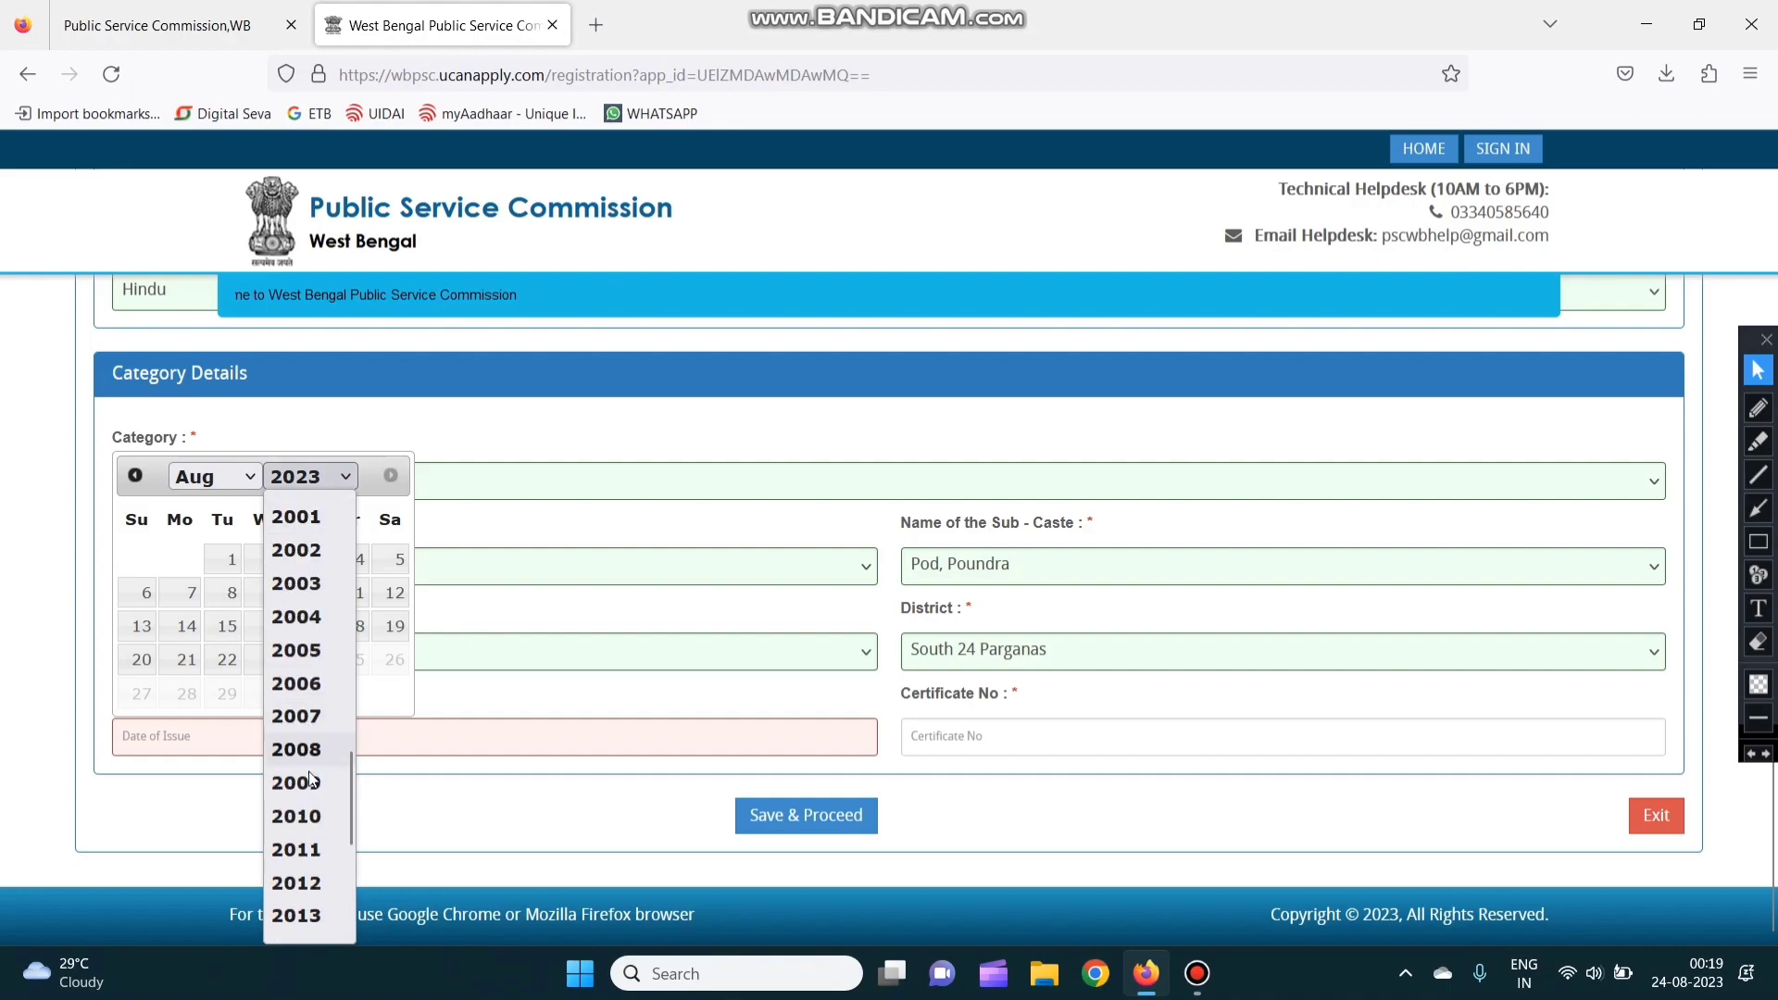
{"action": "left_click", "coordinate": [296, 816]}
{"action": "left_click", "coordinate": [215, 476]}
{"action": "left_click", "coordinate": [221, 539]}
{"action": "left_click", "coordinate": [234, 563]}
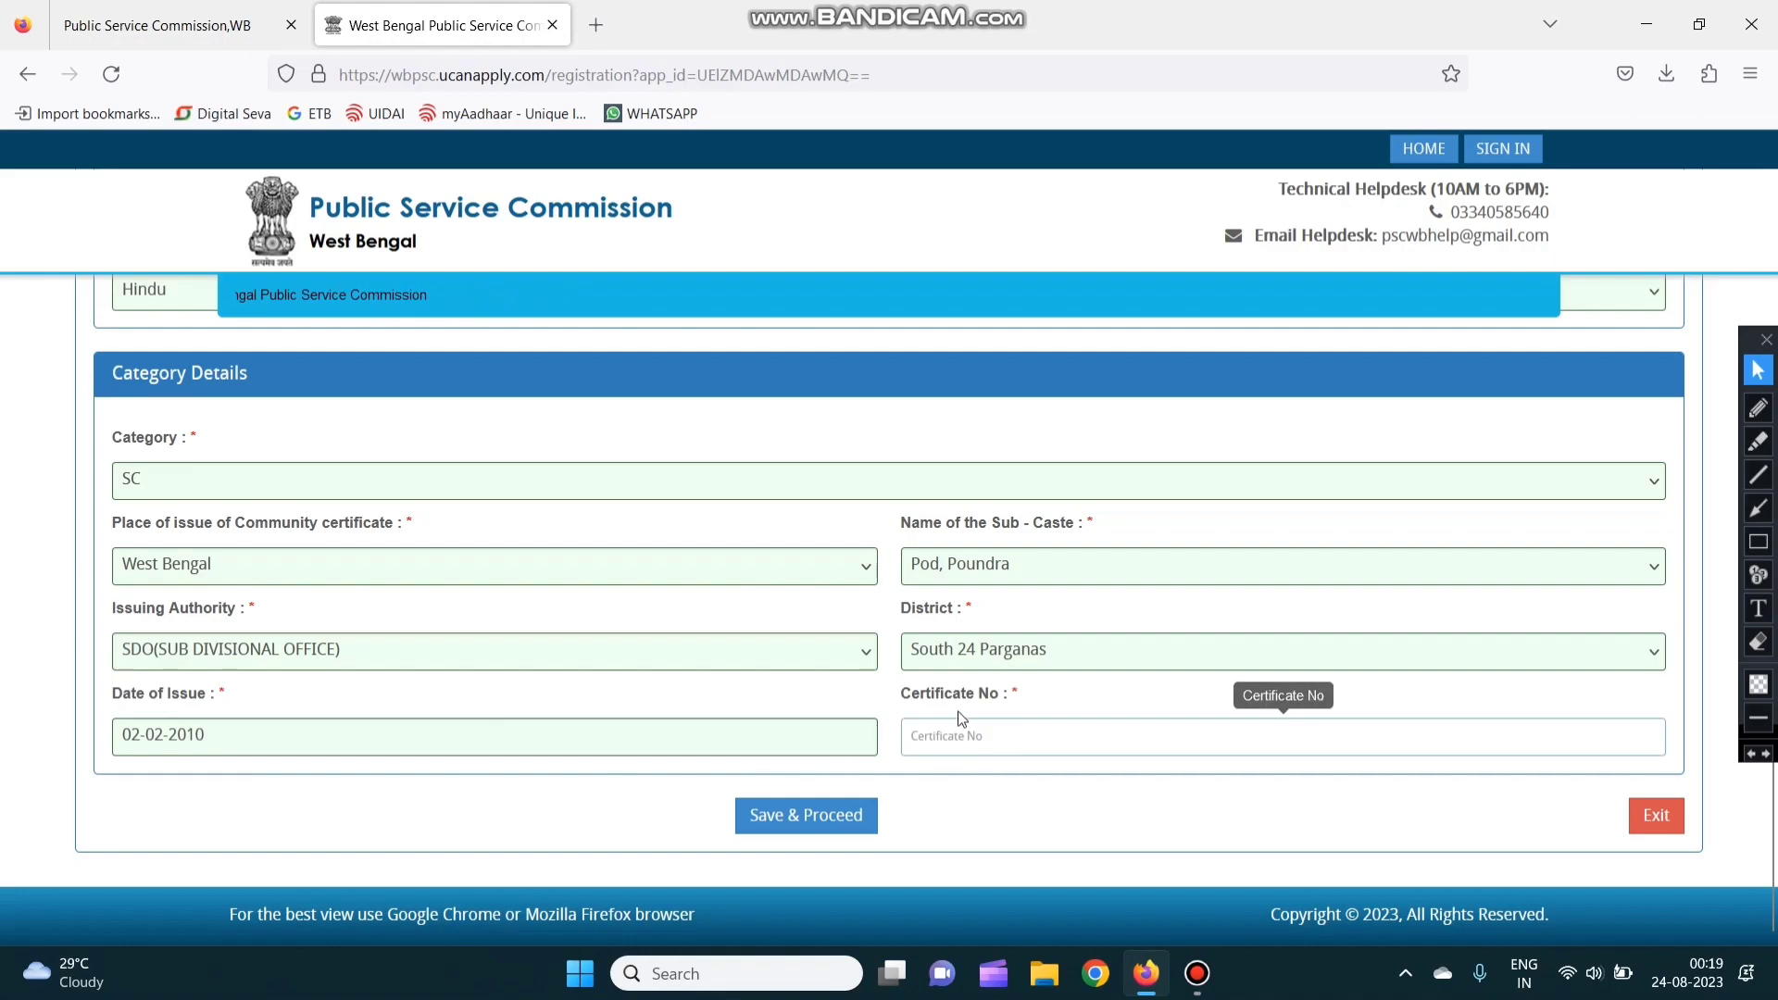
- Fill in the community certificate number in the Category Details Certificate No field
{"action": "key", "text": "r"}
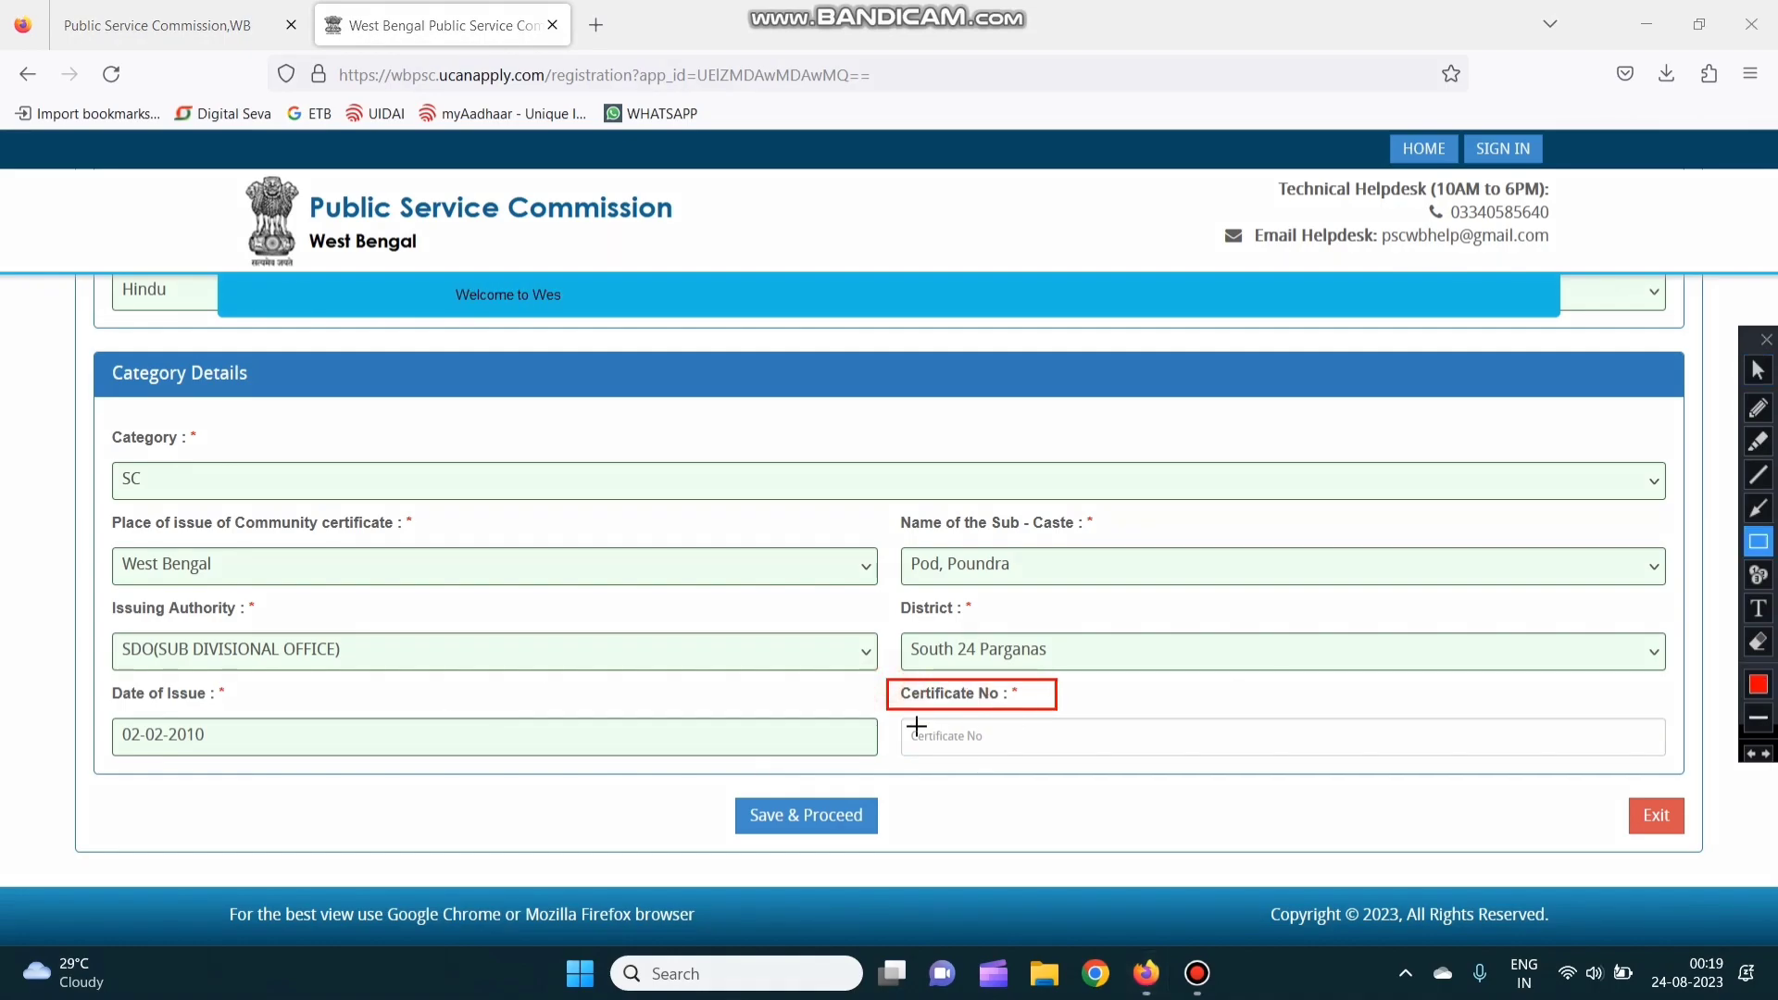
{"action": "mouse_move", "coordinate": [894, 710]}
{"action": "left_mouse_down"}
{"action": "mouse_move", "coordinate": [930, 754]}
{"action": "mouse_move", "coordinate": [1326, 783]}
{"action": "left_mouse_up"}
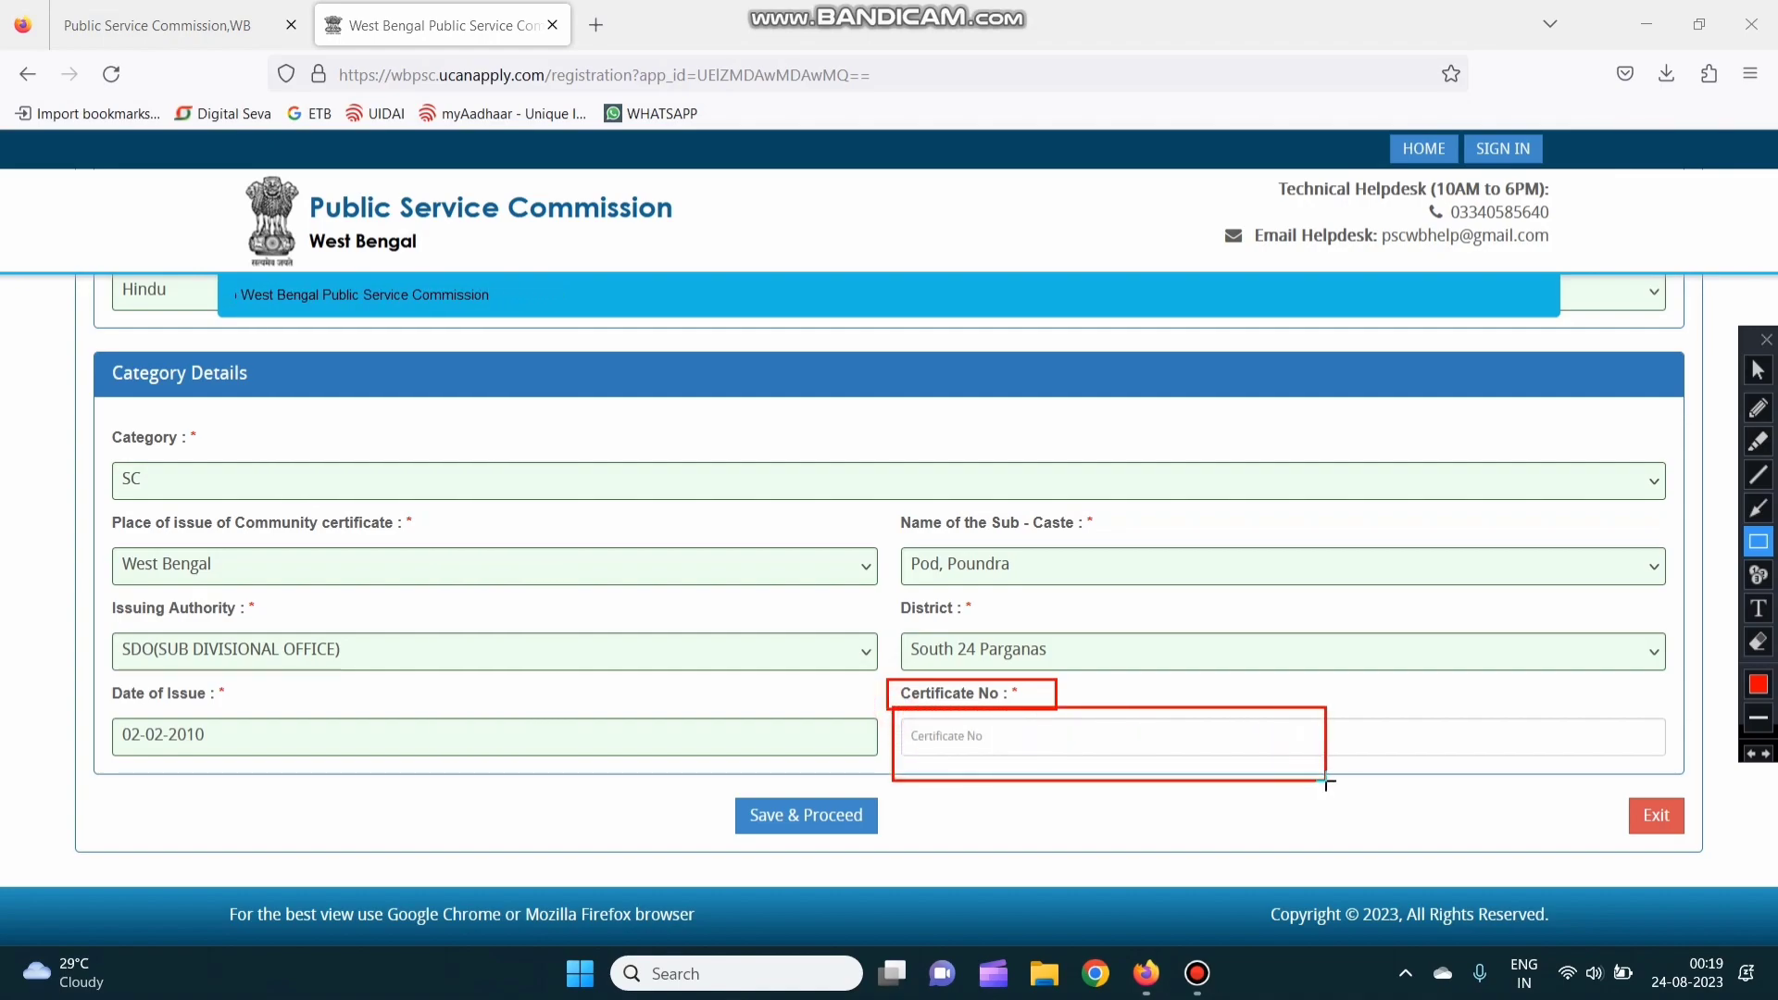
{"action": "key", "text": "ctrl+z"}
{"action": "key", "text": "ctrl+z"}
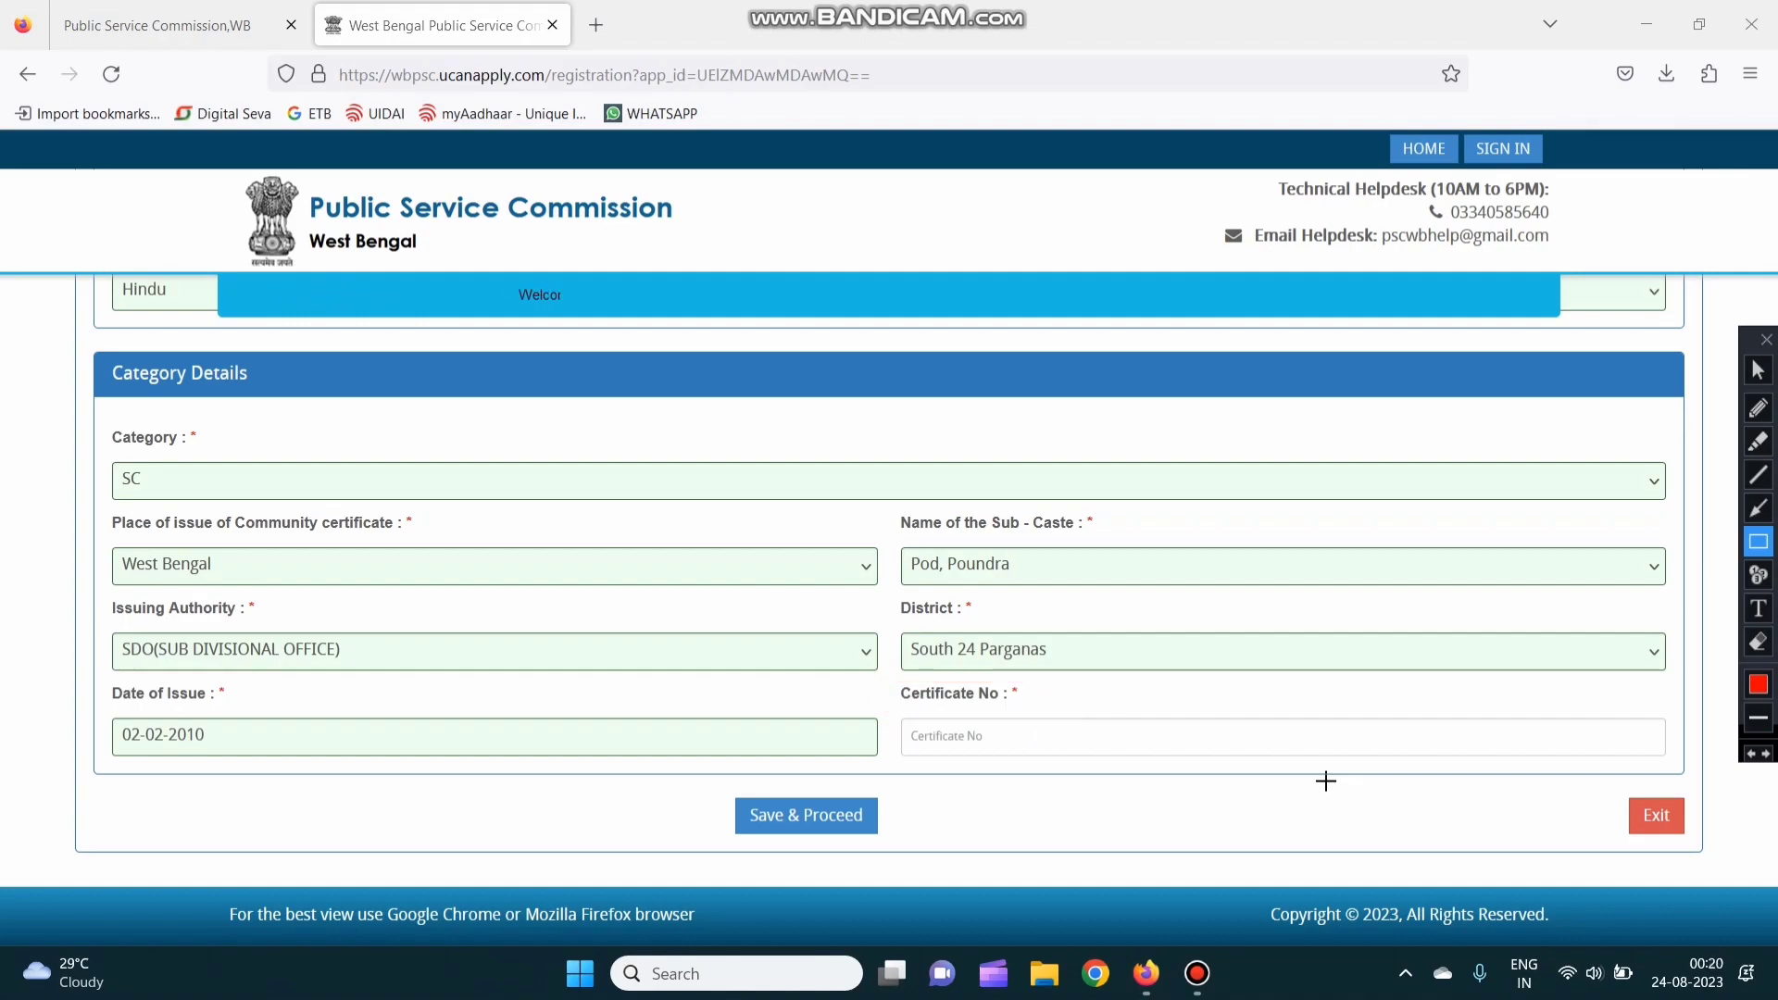
{"action": "key", "text": "Escape"}
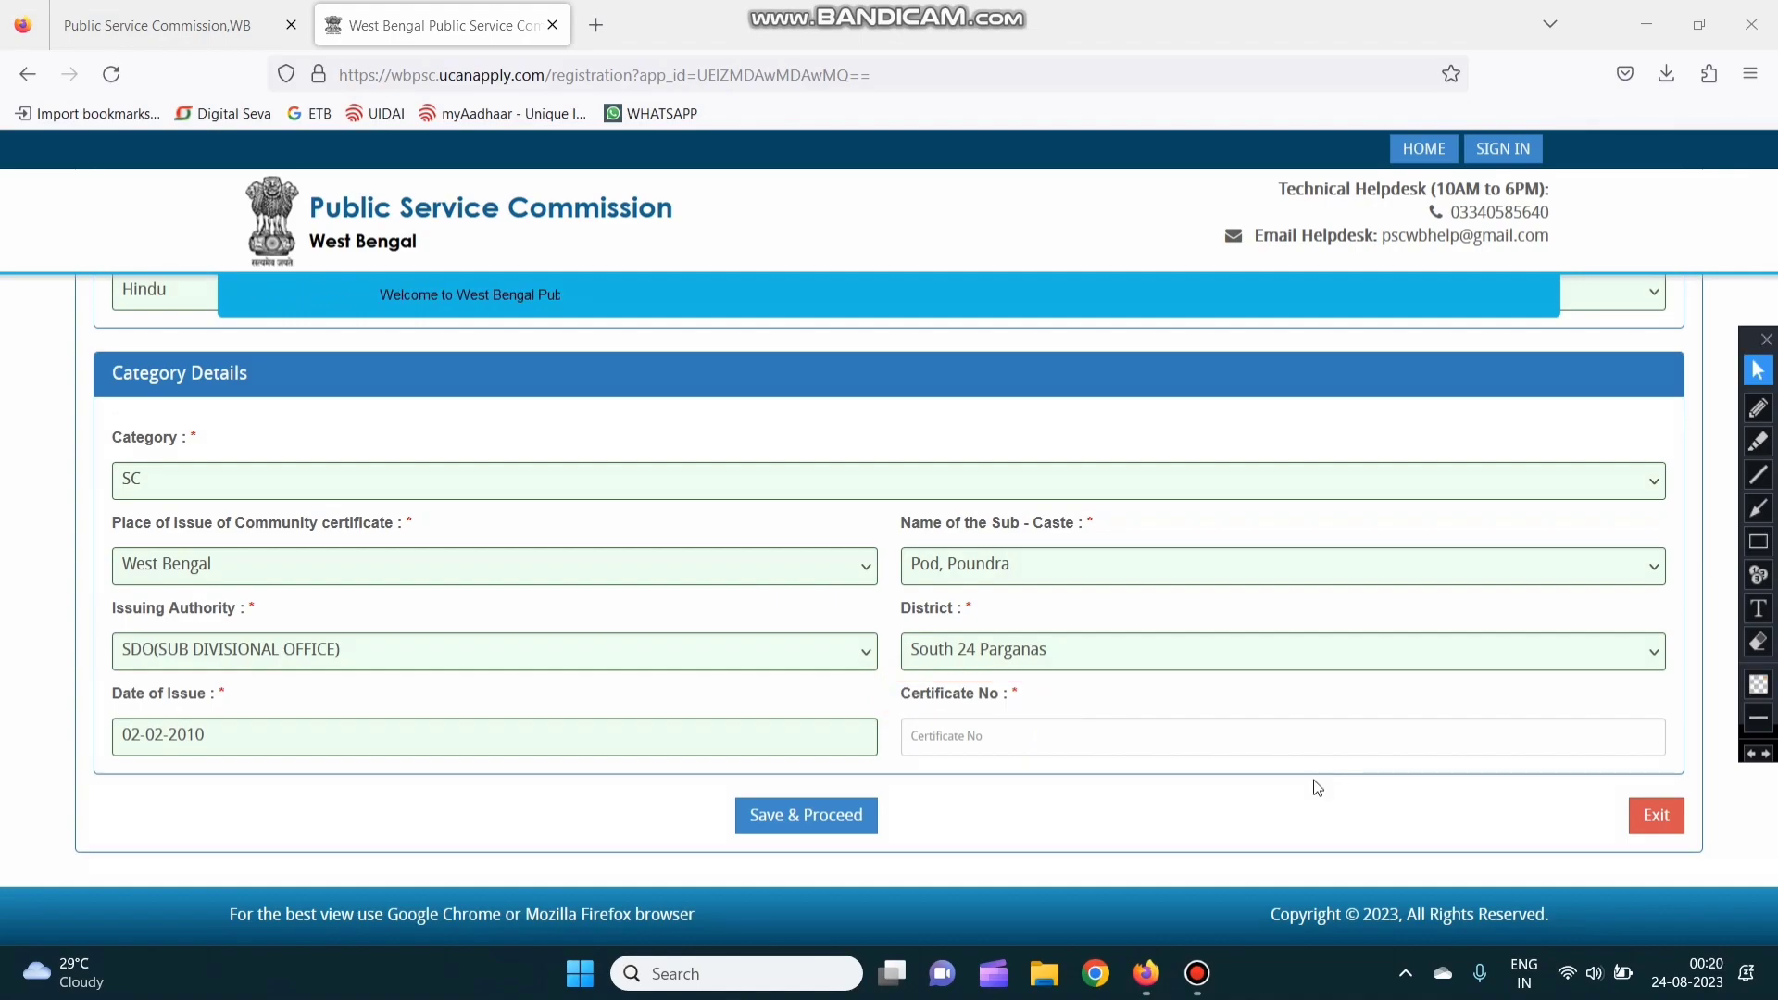
{"action": "scroll", "coordinate": [1318, 788], "scroll_direction": "up", "scroll_amount": 15}
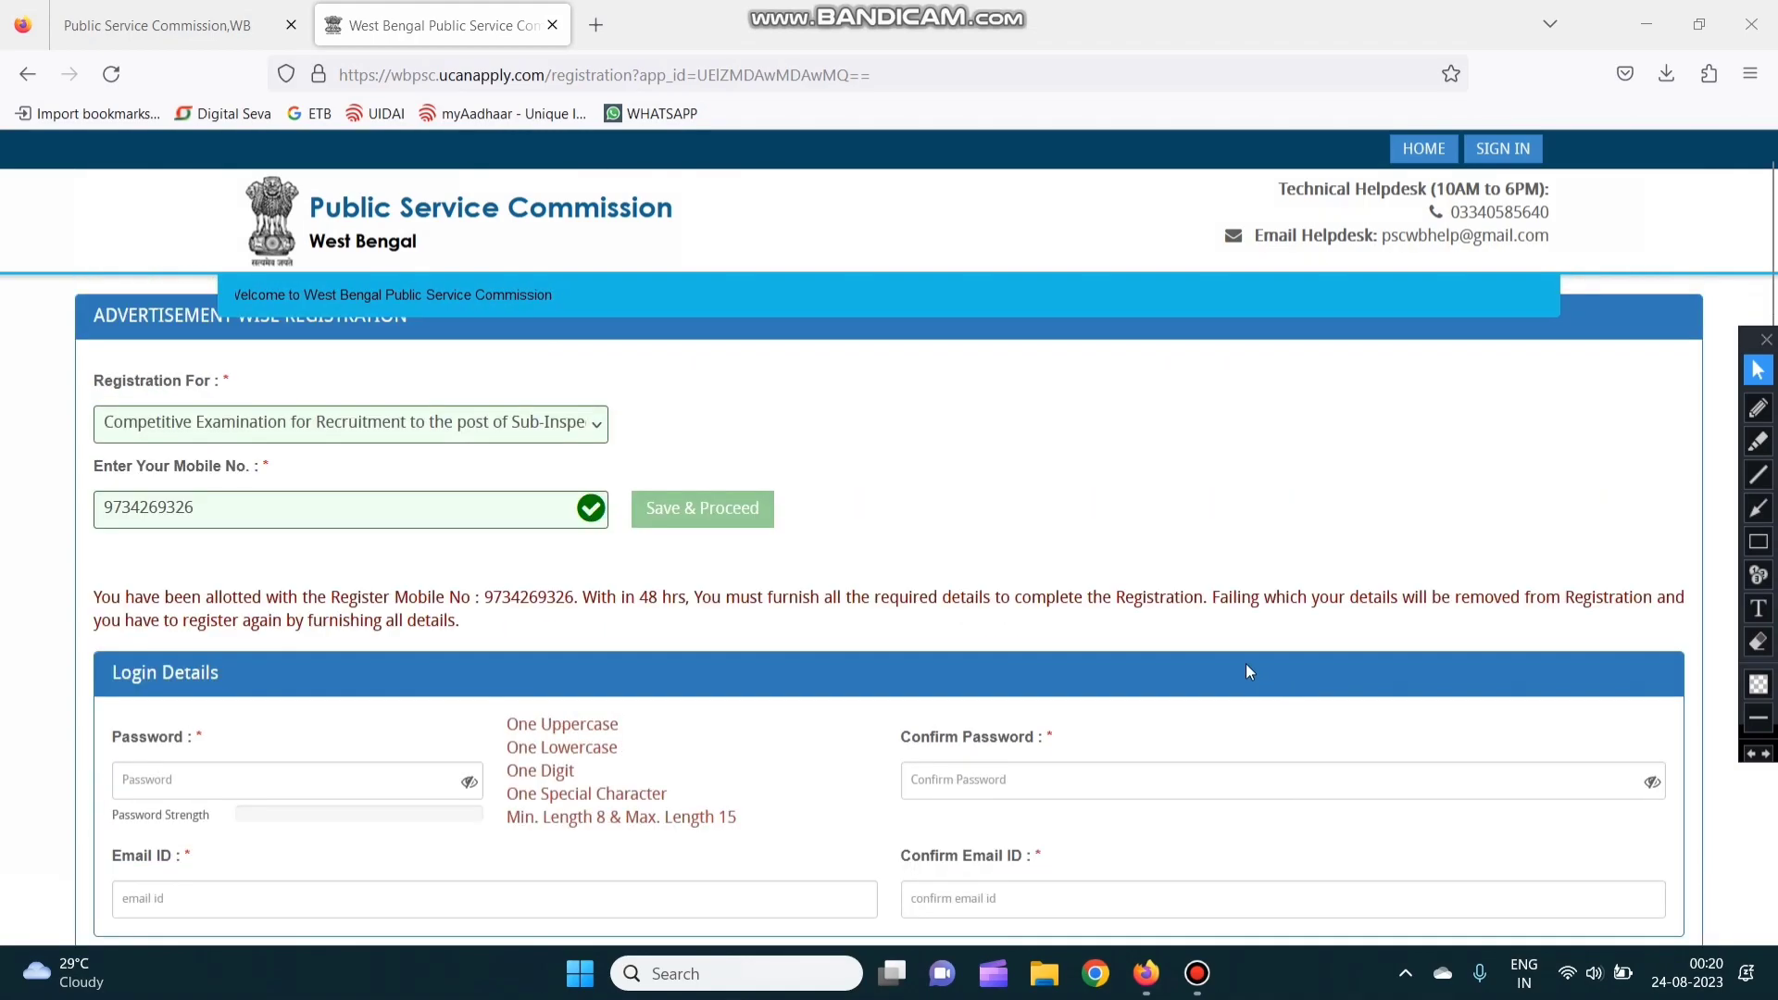
{"action": "scroll", "coordinate": [457, 600], "scroll_direction": "down", "scroll_amount": 15}
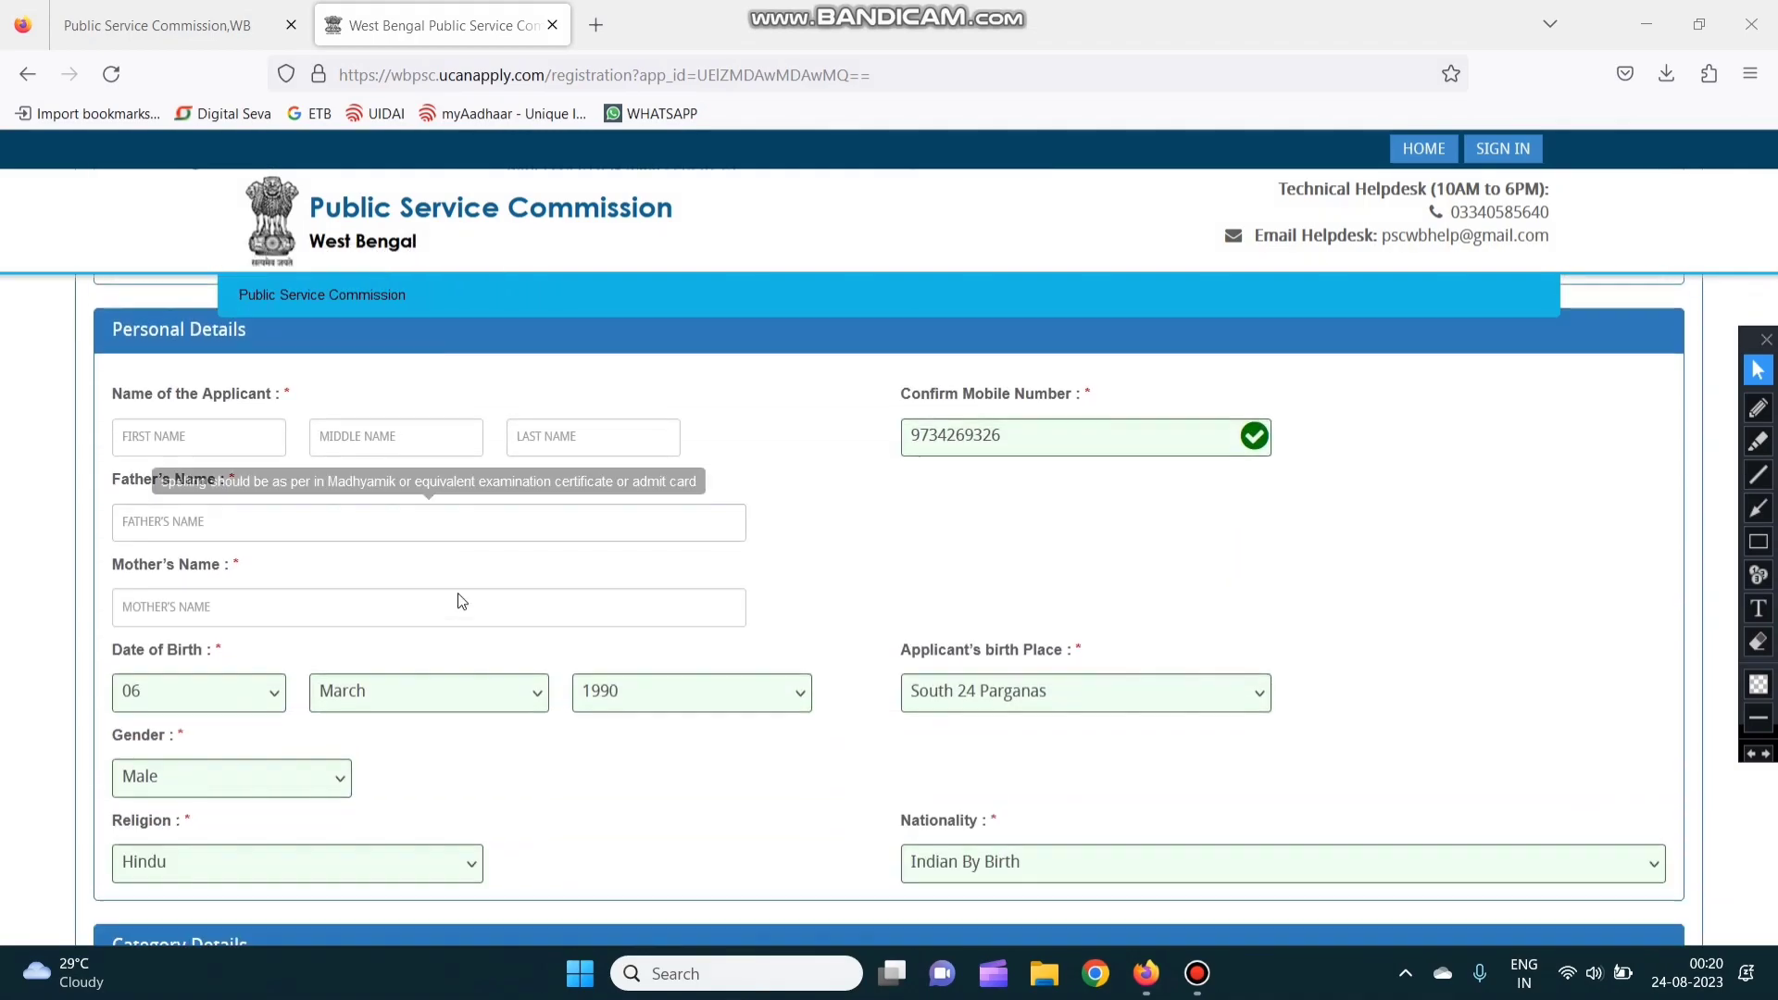
{"action": "scroll", "coordinate": [783, 643], "scroll_direction": "down", "scroll_amount": 2}
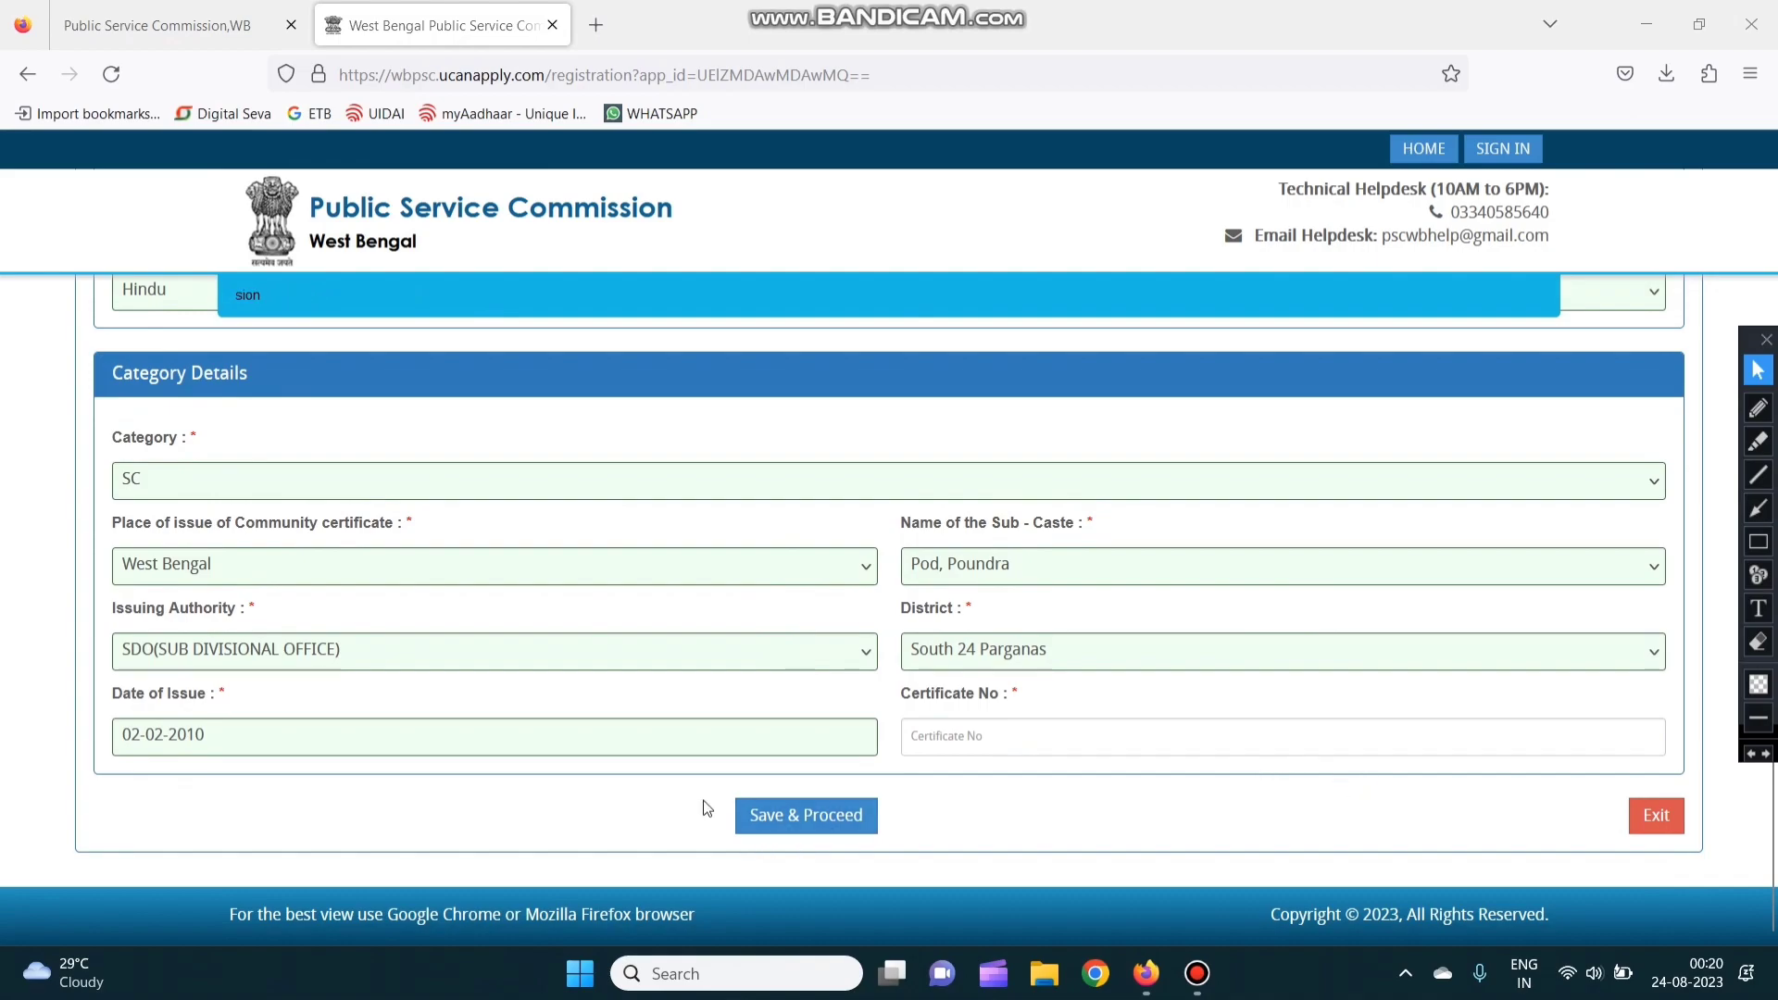
{"action": "key", "text": "r"}
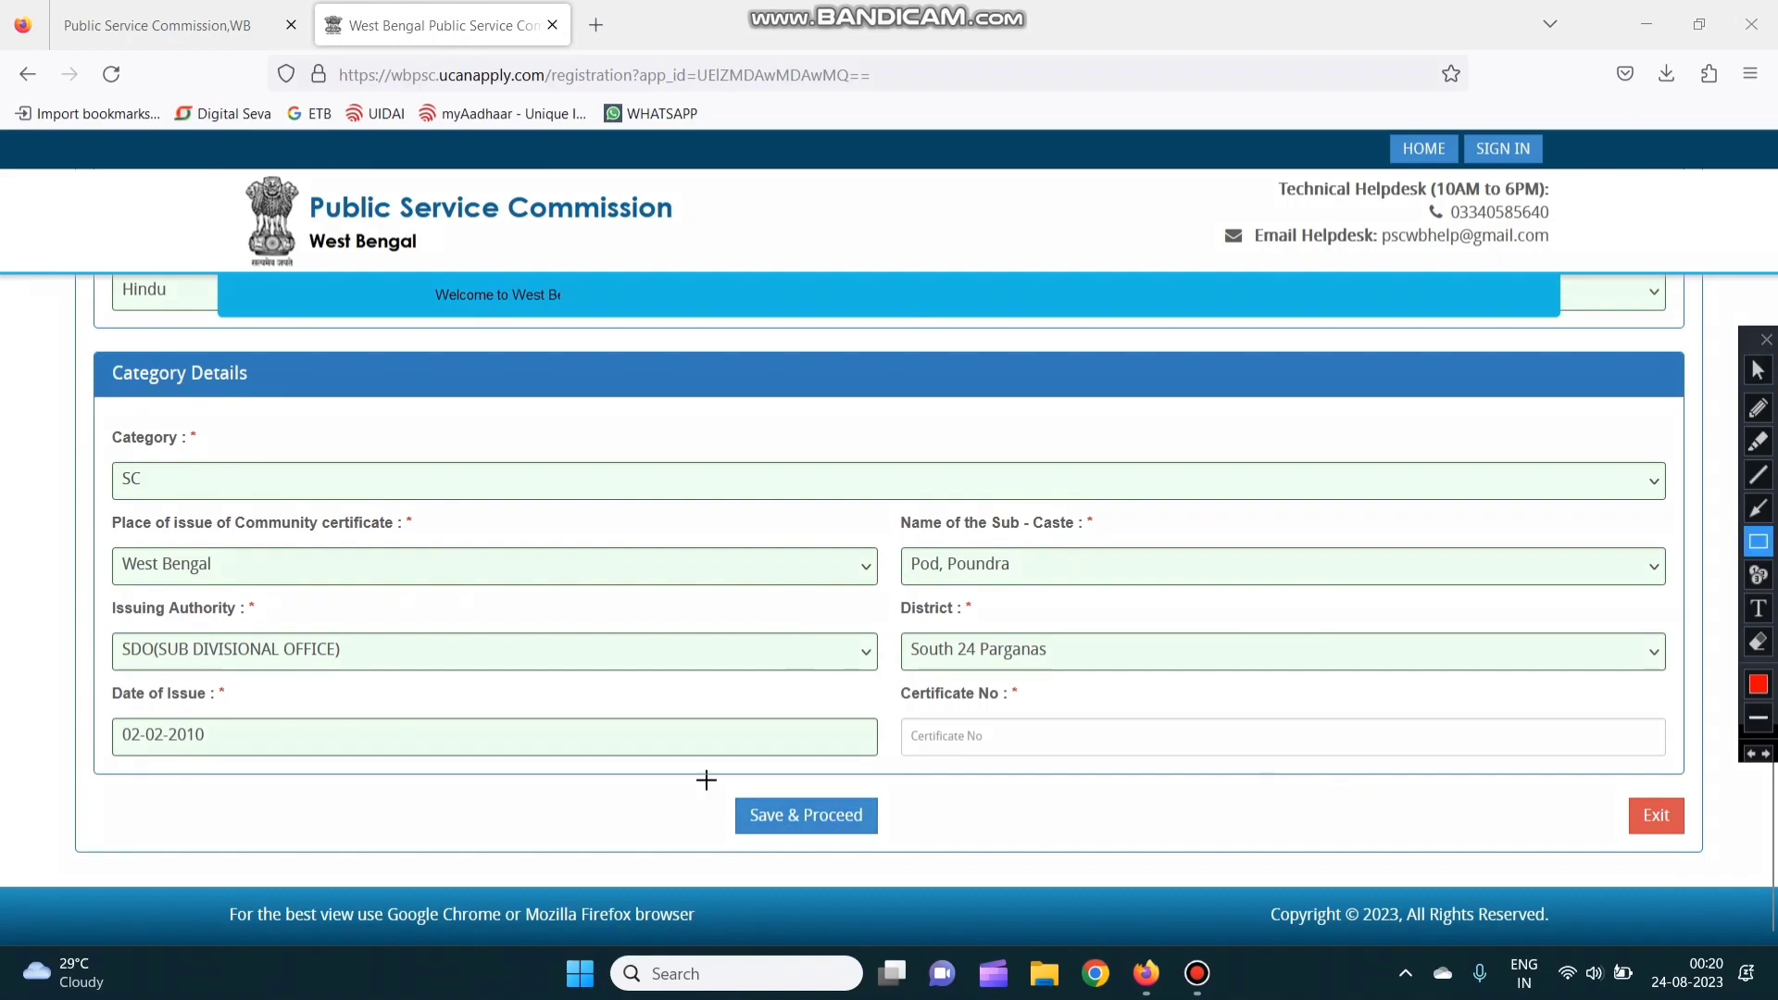
{"action": "left_click_drag", "start_coordinate": [704, 780], "coordinate": [897, 843]}
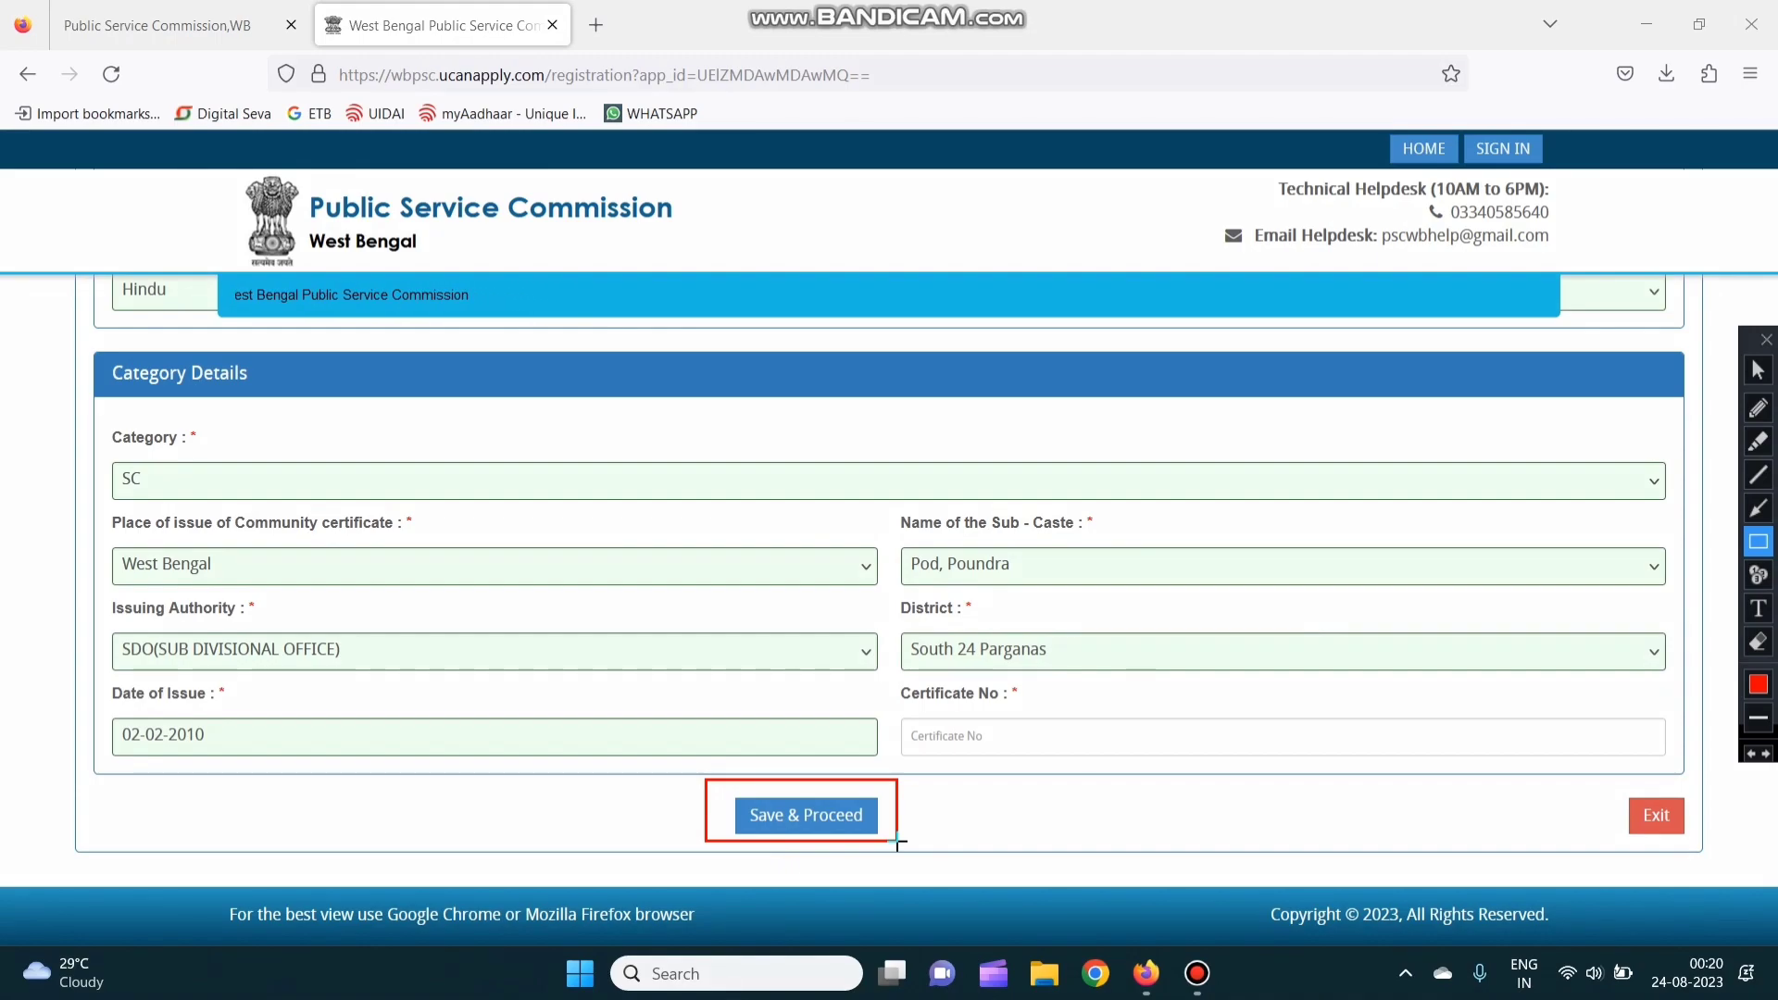
{"action": "left_click_drag", "start_coordinate": [716, 780], "coordinate": [914, 843]}
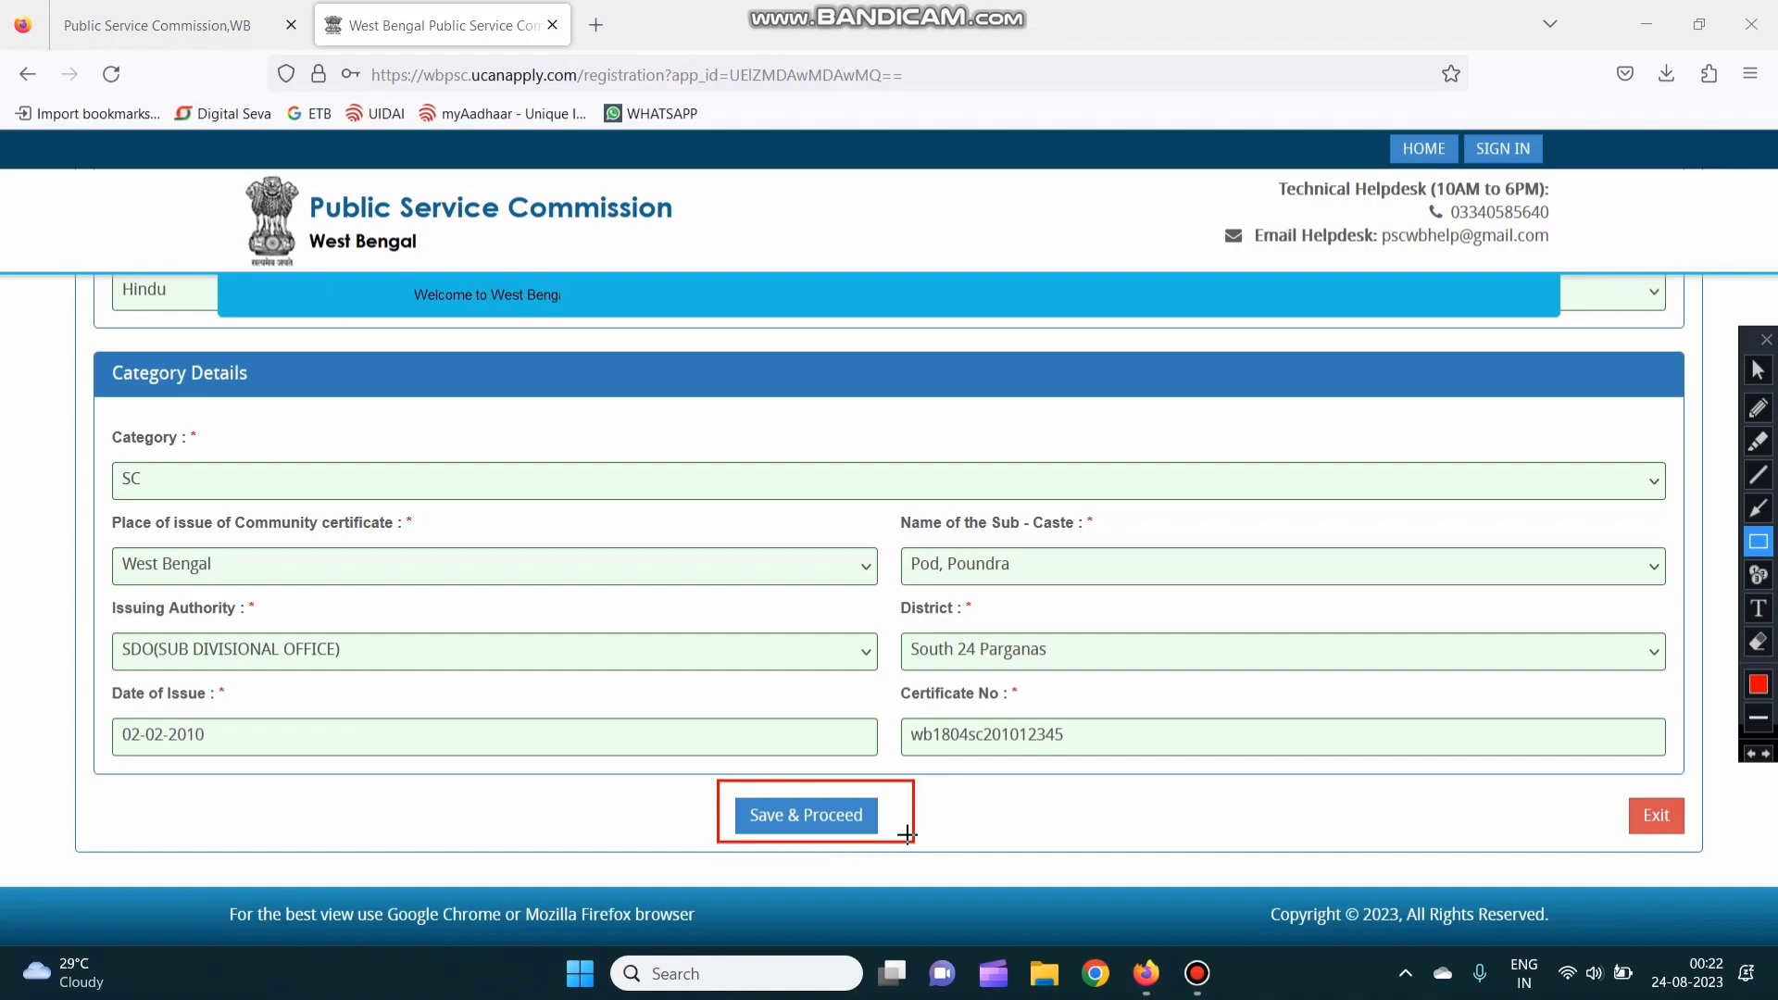
{"action": "key", "text": "Escape"}
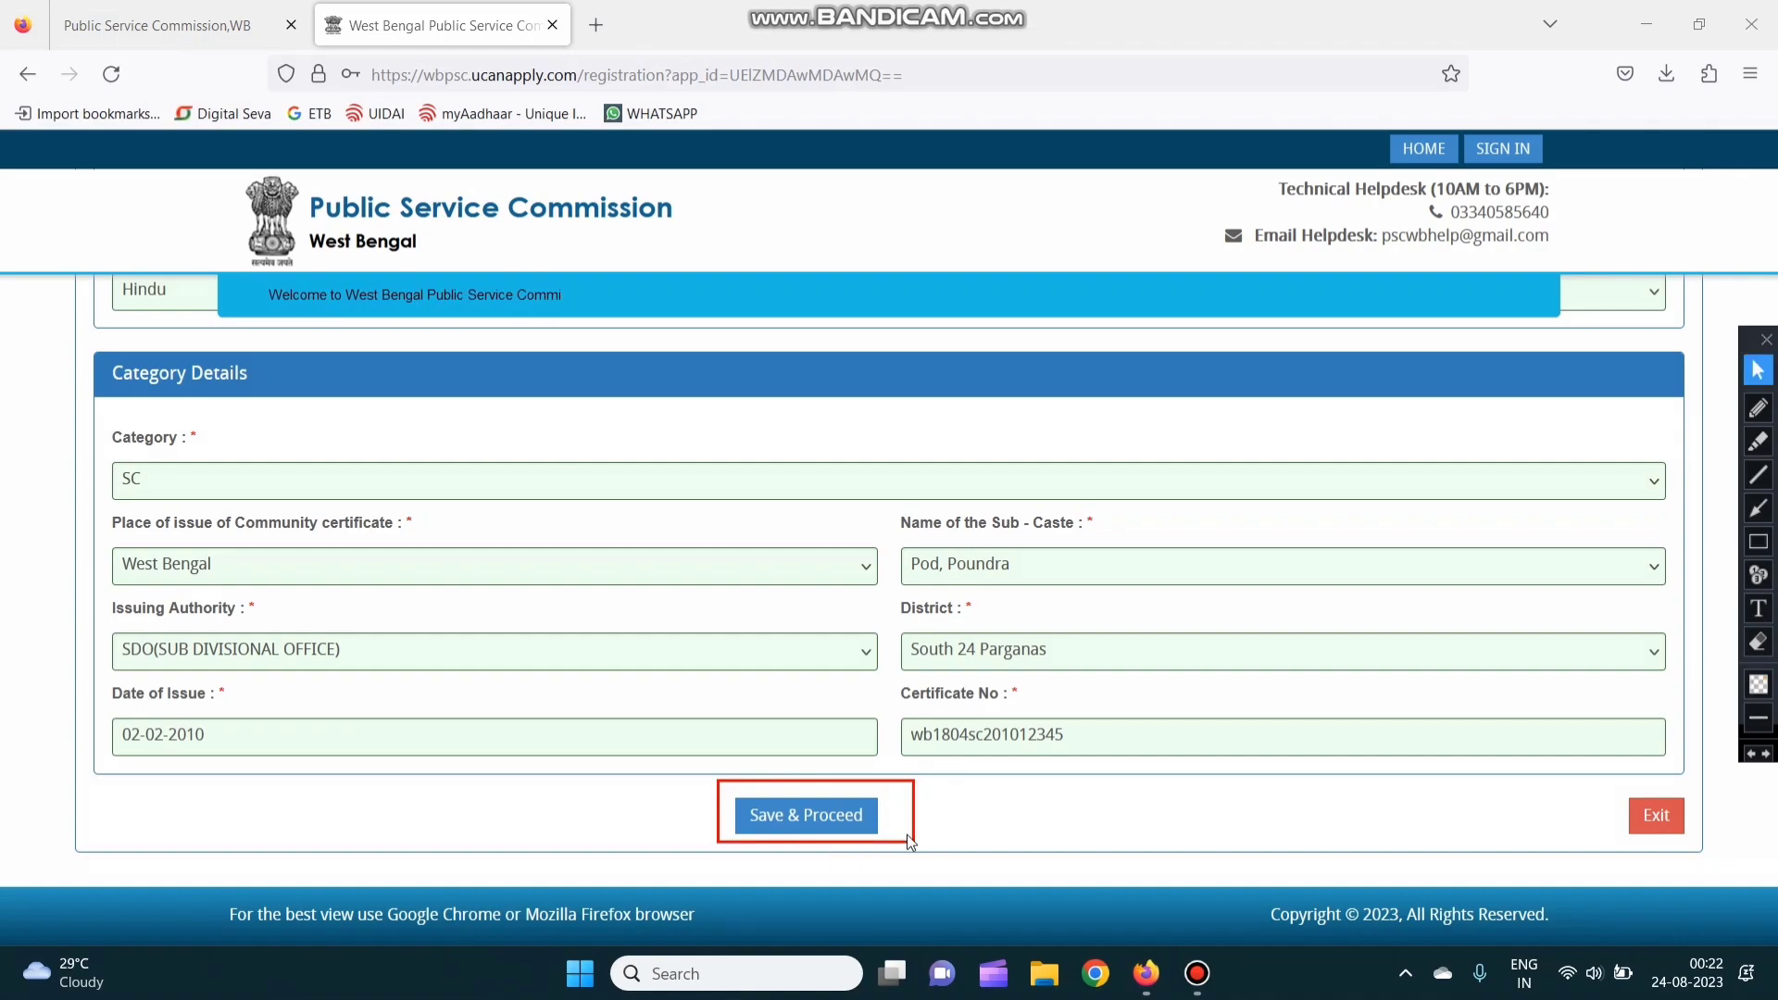
- Save the applicant details with Save & Proceed, completing the first registration stage
{"action": "left_click", "coordinate": [793, 821]}
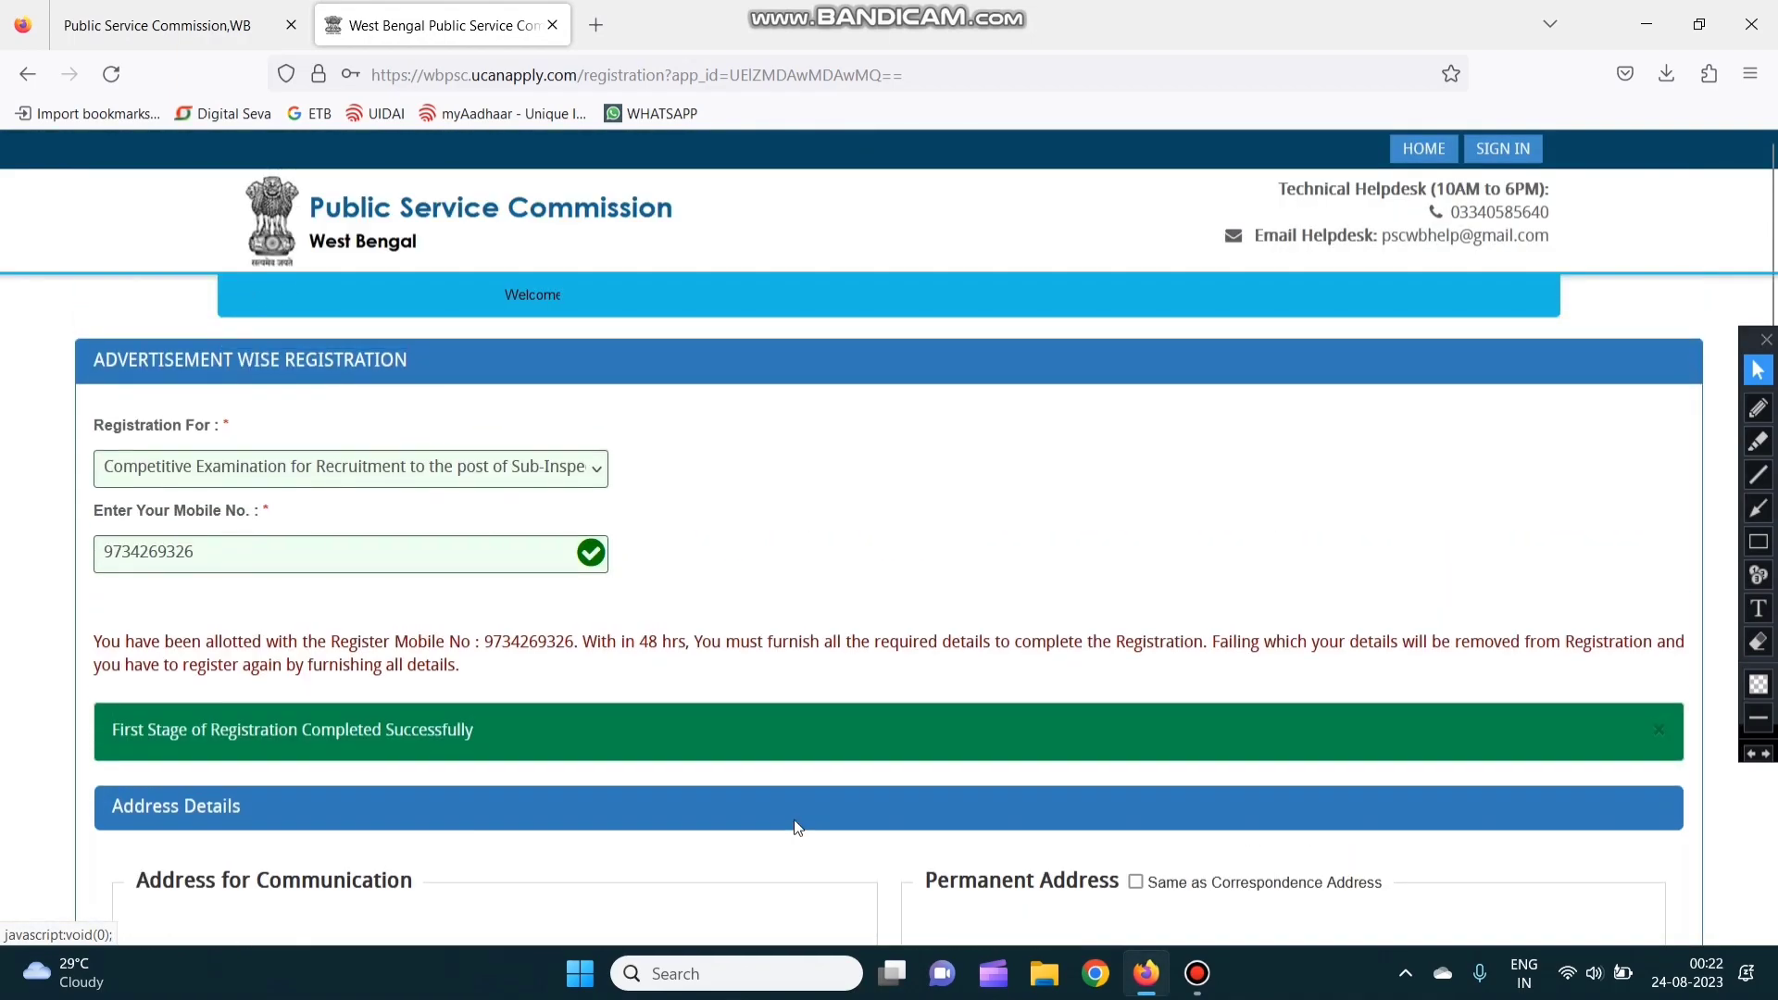
{"action": "key", "text": "r"}
{"action": "left_click_drag", "start_coordinate": [81, 683], "coordinate": [538, 761]}
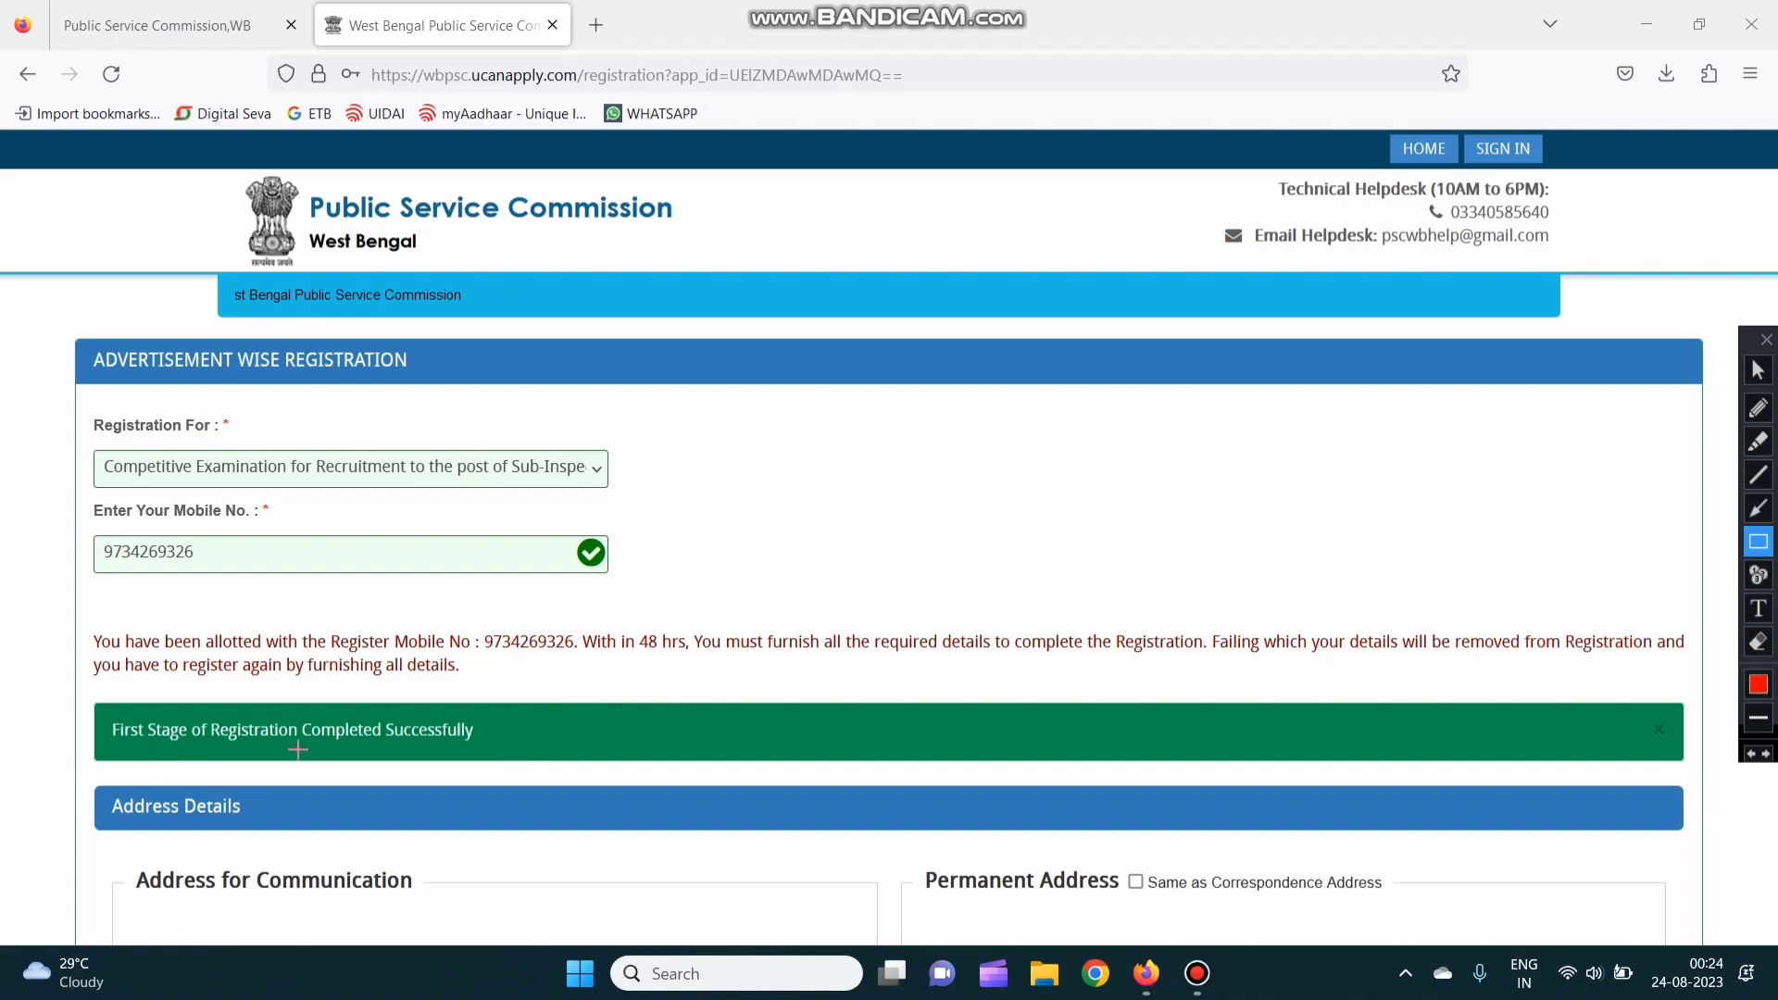
{"action": "key", "text": "Escape"}
- Scroll down to the blank Address Details form
{"action": "scroll", "coordinate": [474, 631], "scroll_direction": "down", "scroll_amount": 4}
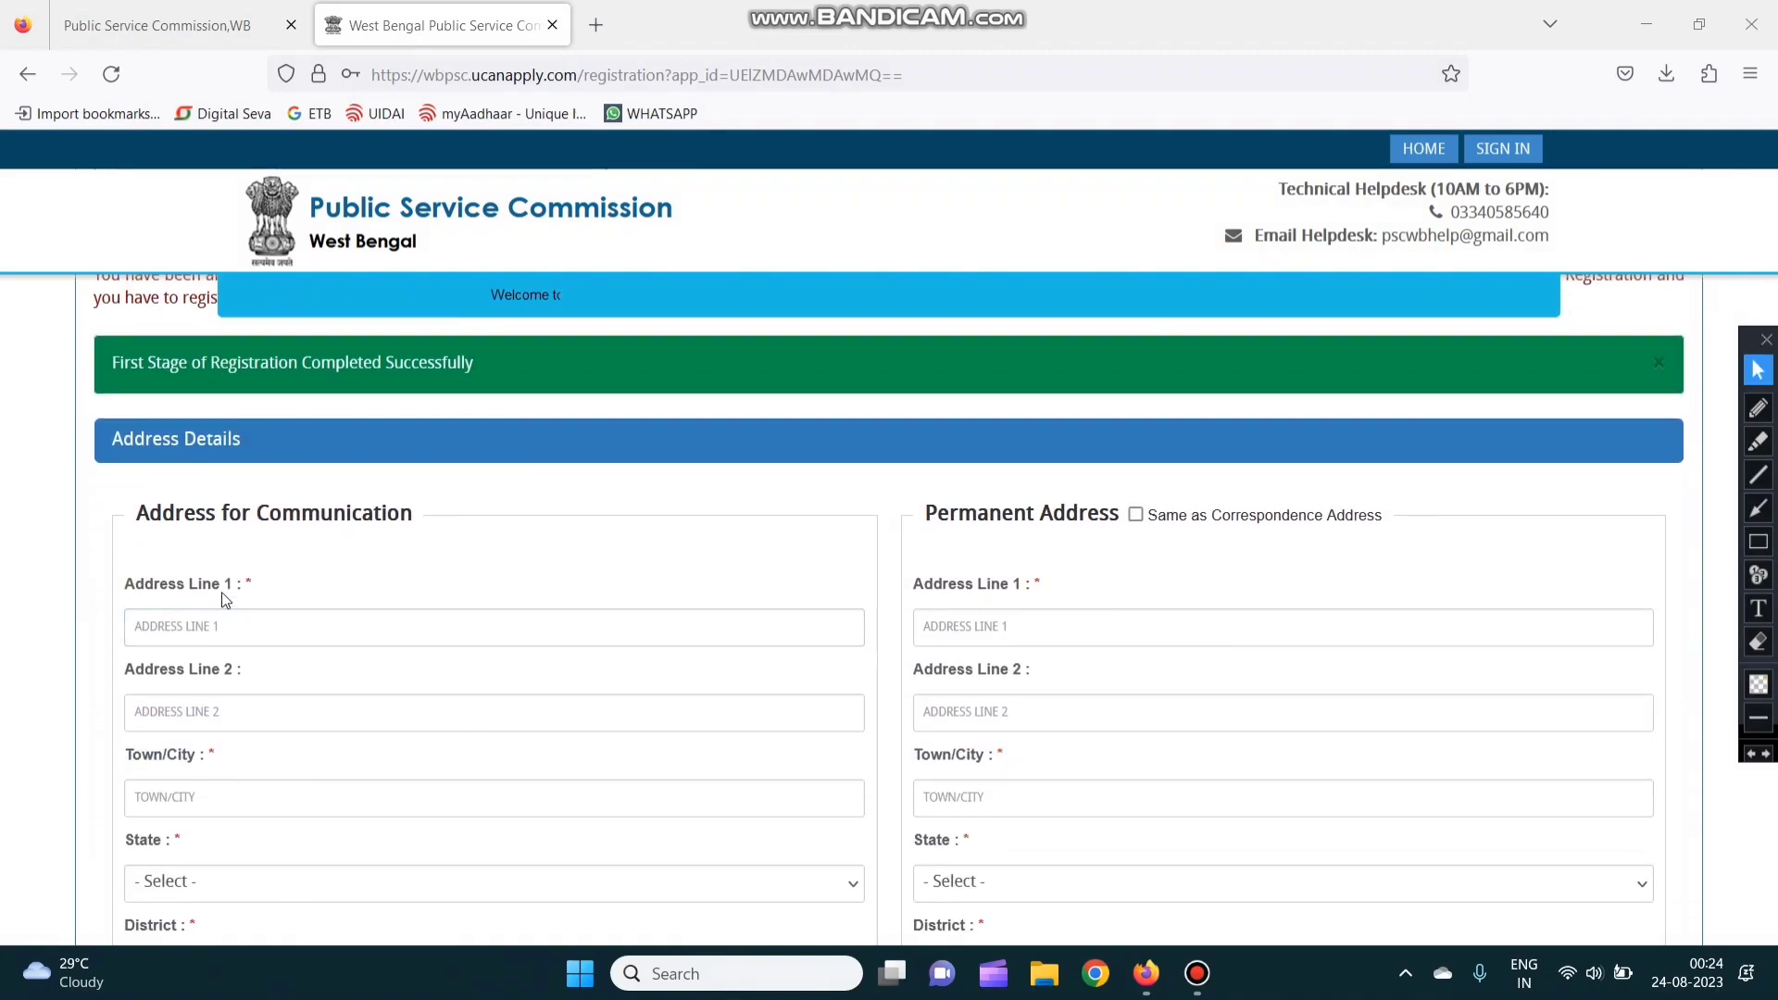
{"action": "key", "text": "r"}
{"action": "mouse_move", "coordinate": [78, 400]}
{"action": "left_mouse_down"}
{"action": "mouse_move", "coordinate": [93, 444]}
{"action": "mouse_move", "coordinate": [349, 473]}
{"action": "left_mouse_up"}
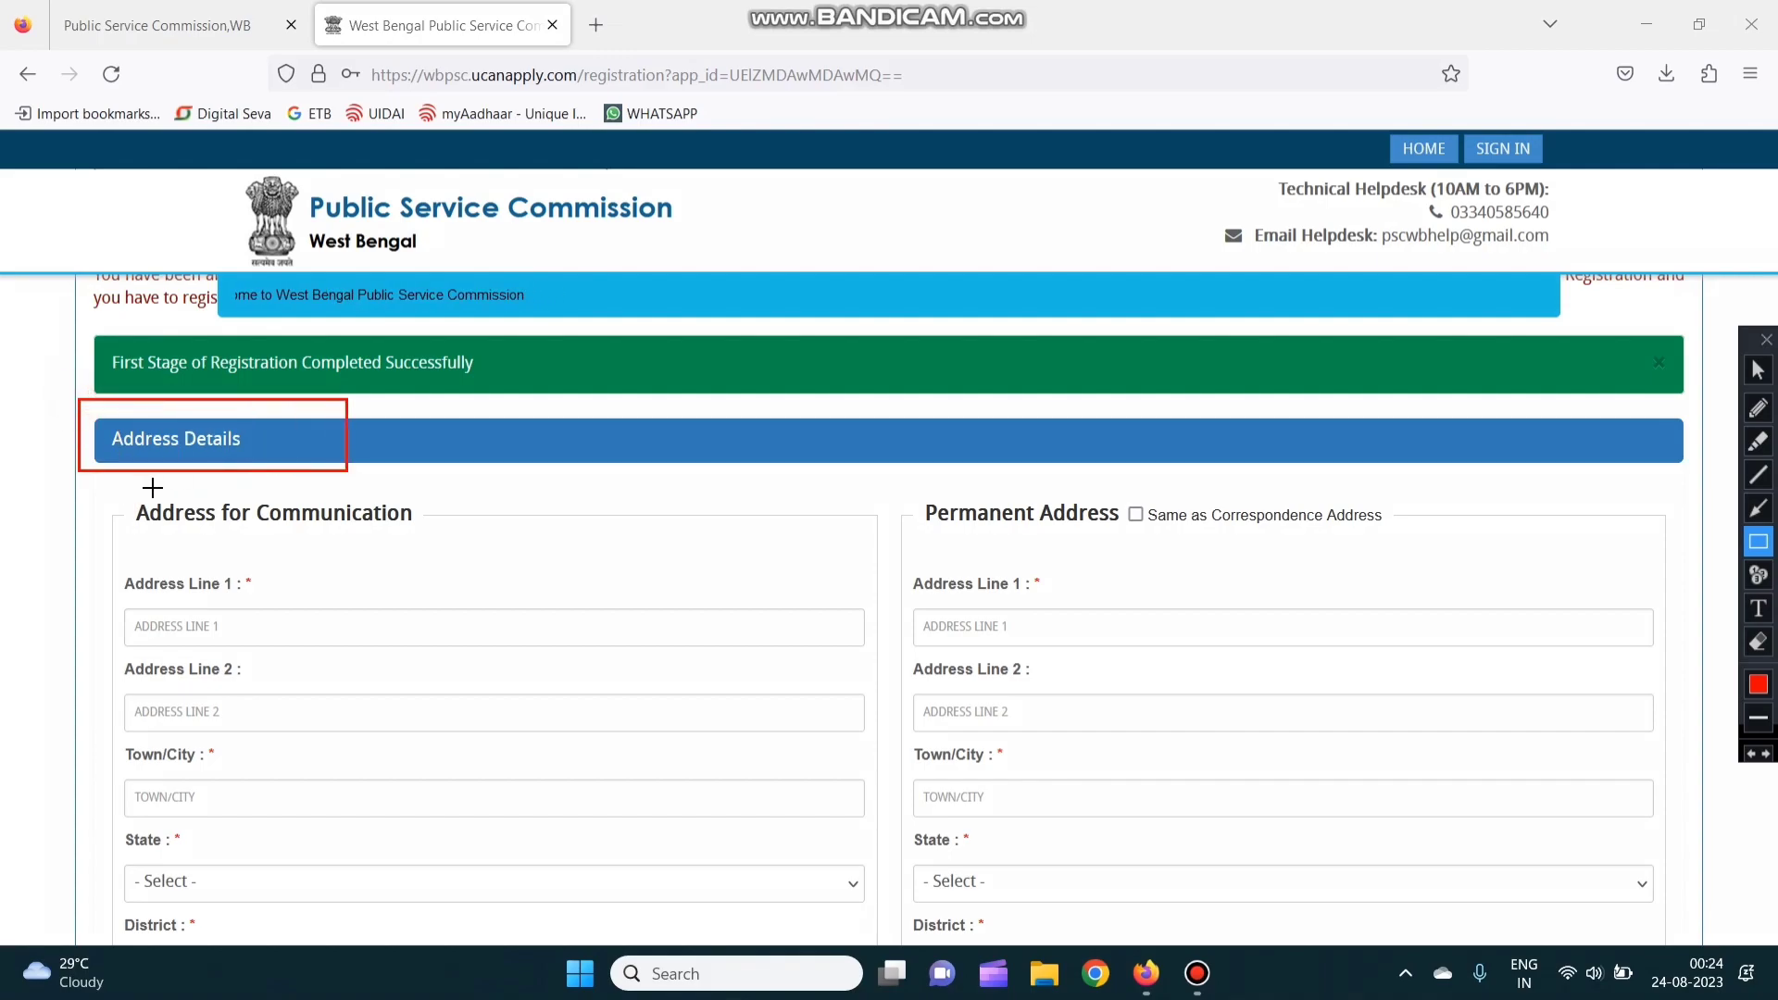
{"action": "left_click_drag", "start_coordinate": [118, 494], "coordinate": [481, 537]}
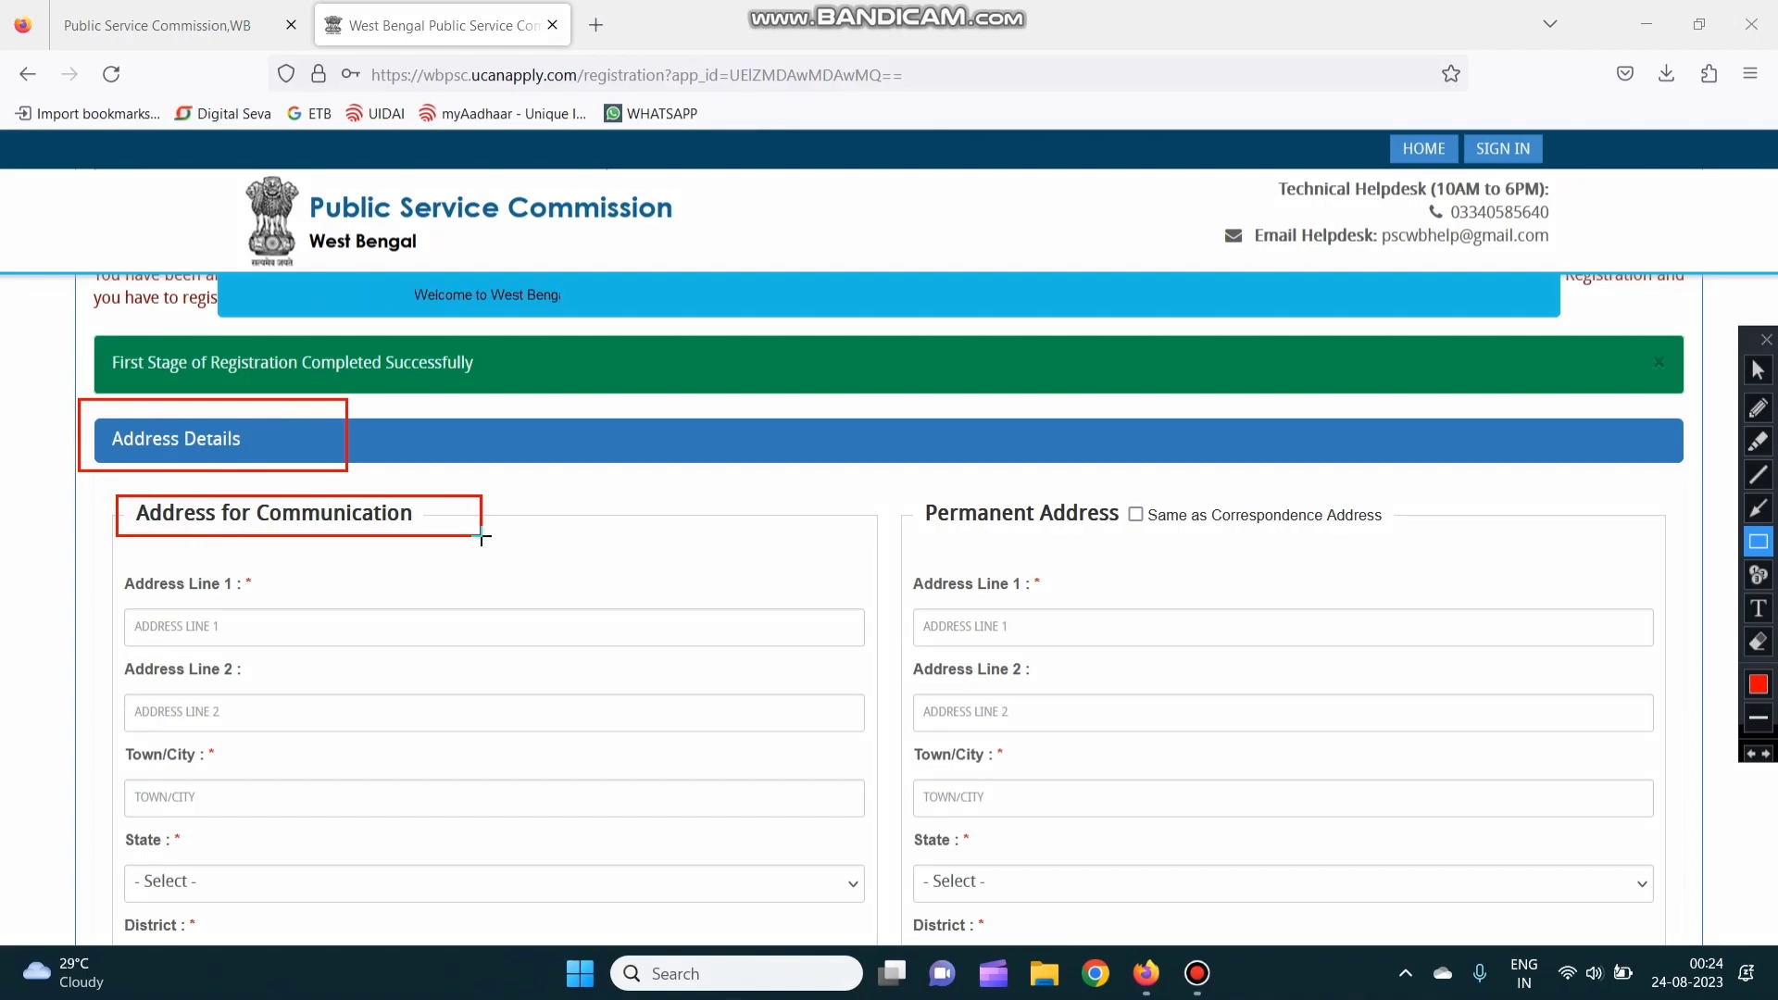
{"action": "mouse_move", "coordinate": [107, 550]}
{"action": "left_mouse_down"}
{"action": "mouse_move", "coordinate": [179, 597]}
{"action": "mouse_move", "coordinate": [268, 595]}
{"action": "left_mouse_up"}
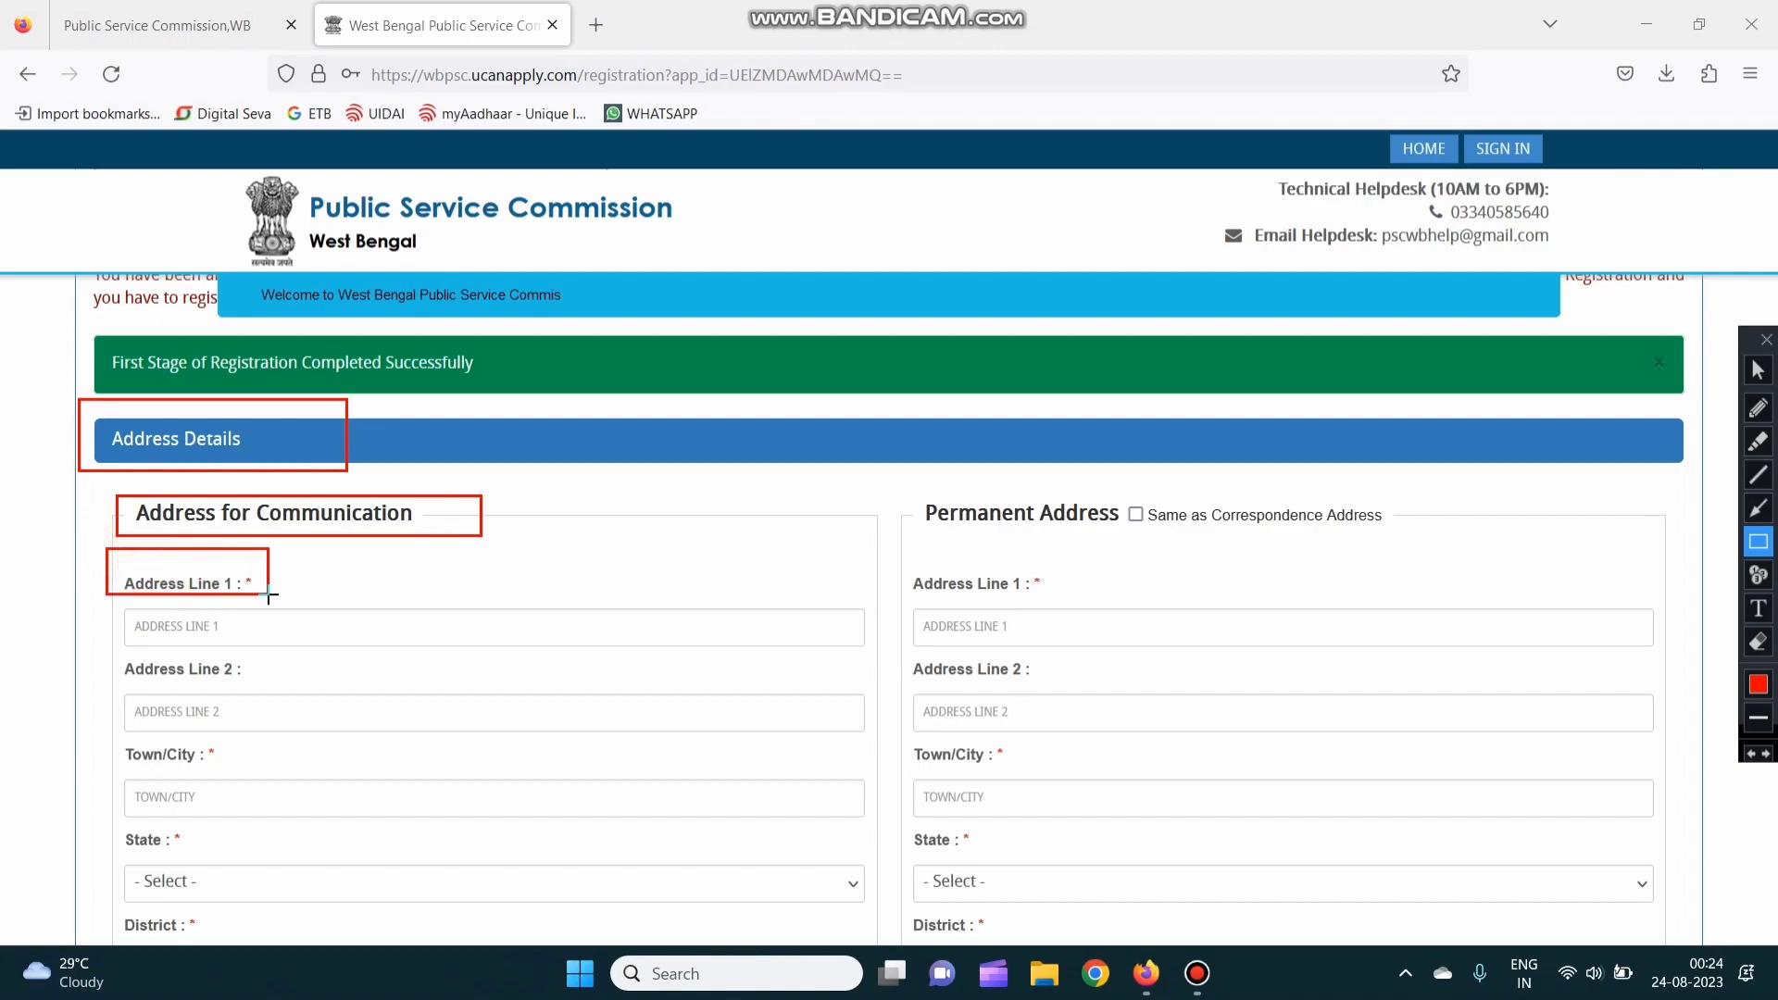
{"action": "left_click_drag", "start_coordinate": [104, 651], "coordinate": [297, 691]}
- Go over the Address for Communication and Permanent Address entries on the form
{"action": "left_click_drag", "start_coordinate": [114, 740], "coordinate": [234, 771]}
{"action": "left_click_drag", "start_coordinate": [113, 824], "coordinate": [217, 865]}
{"action": "scroll", "coordinate": [216, 865], "scroll_direction": "down", "scroll_amount": 3}
{"action": "left_click_drag", "start_coordinate": [109, 576], "coordinate": [241, 614]}
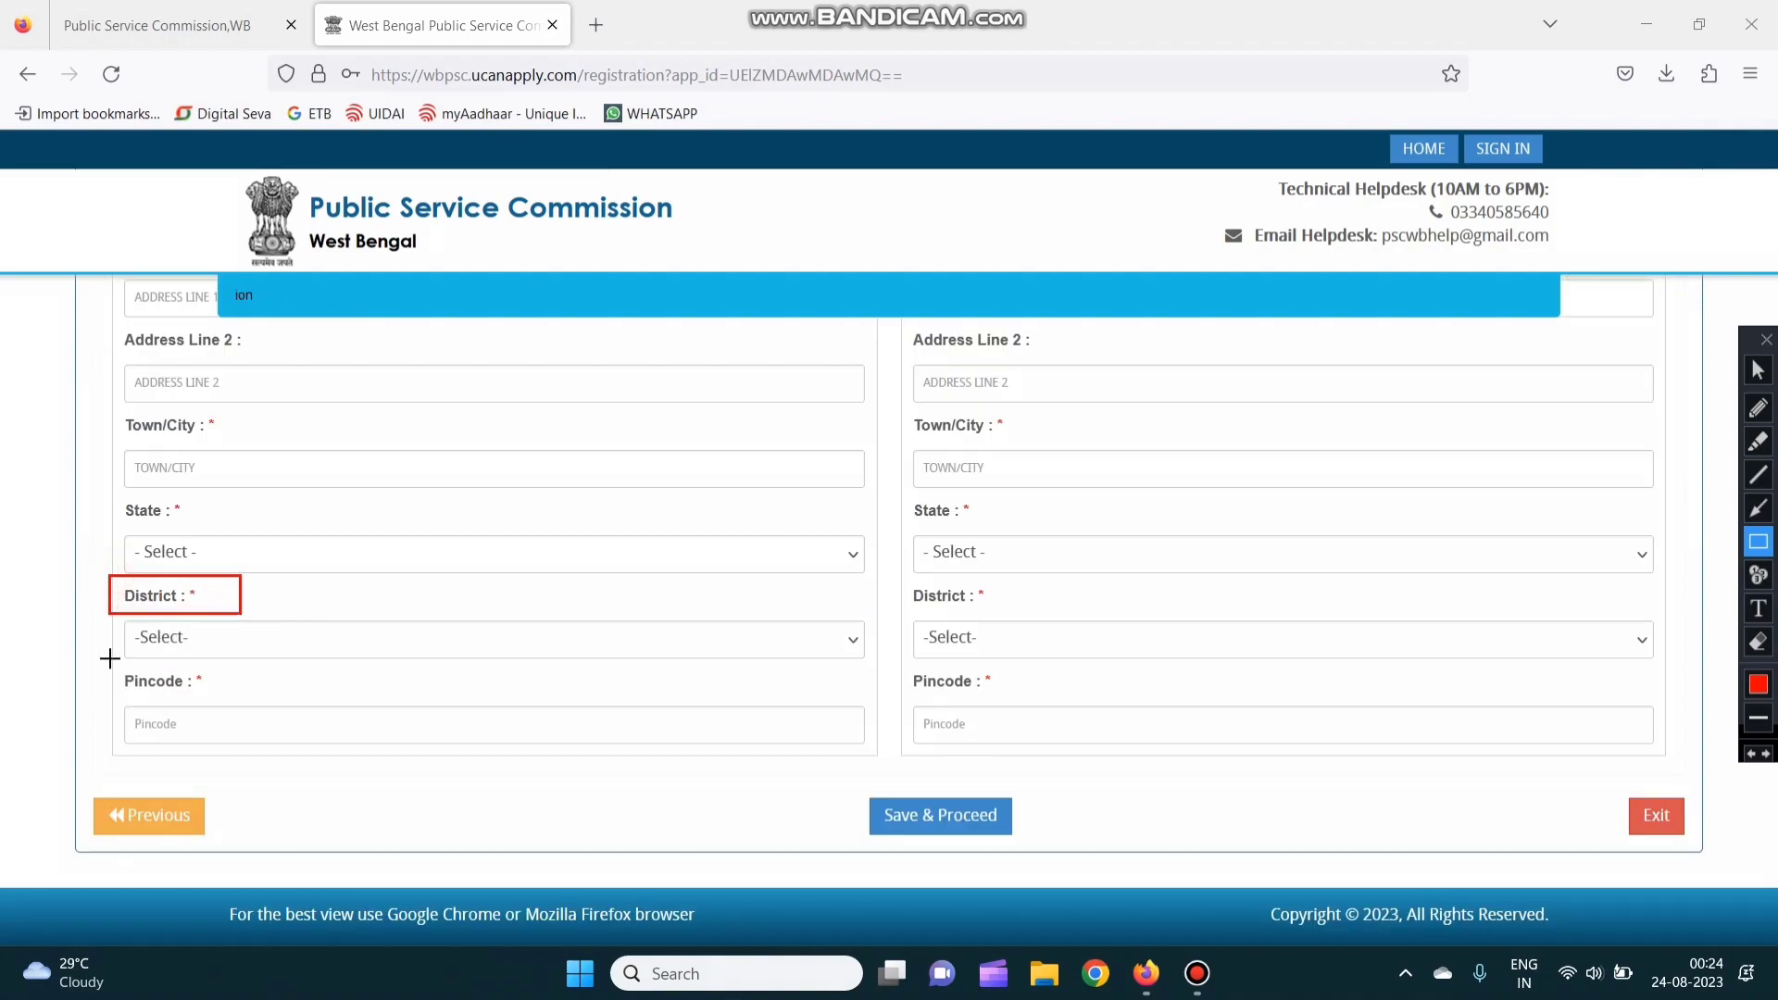
{"action": "left_click_drag", "start_coordinate": [109, 659], "coordinate": [227, 697]}
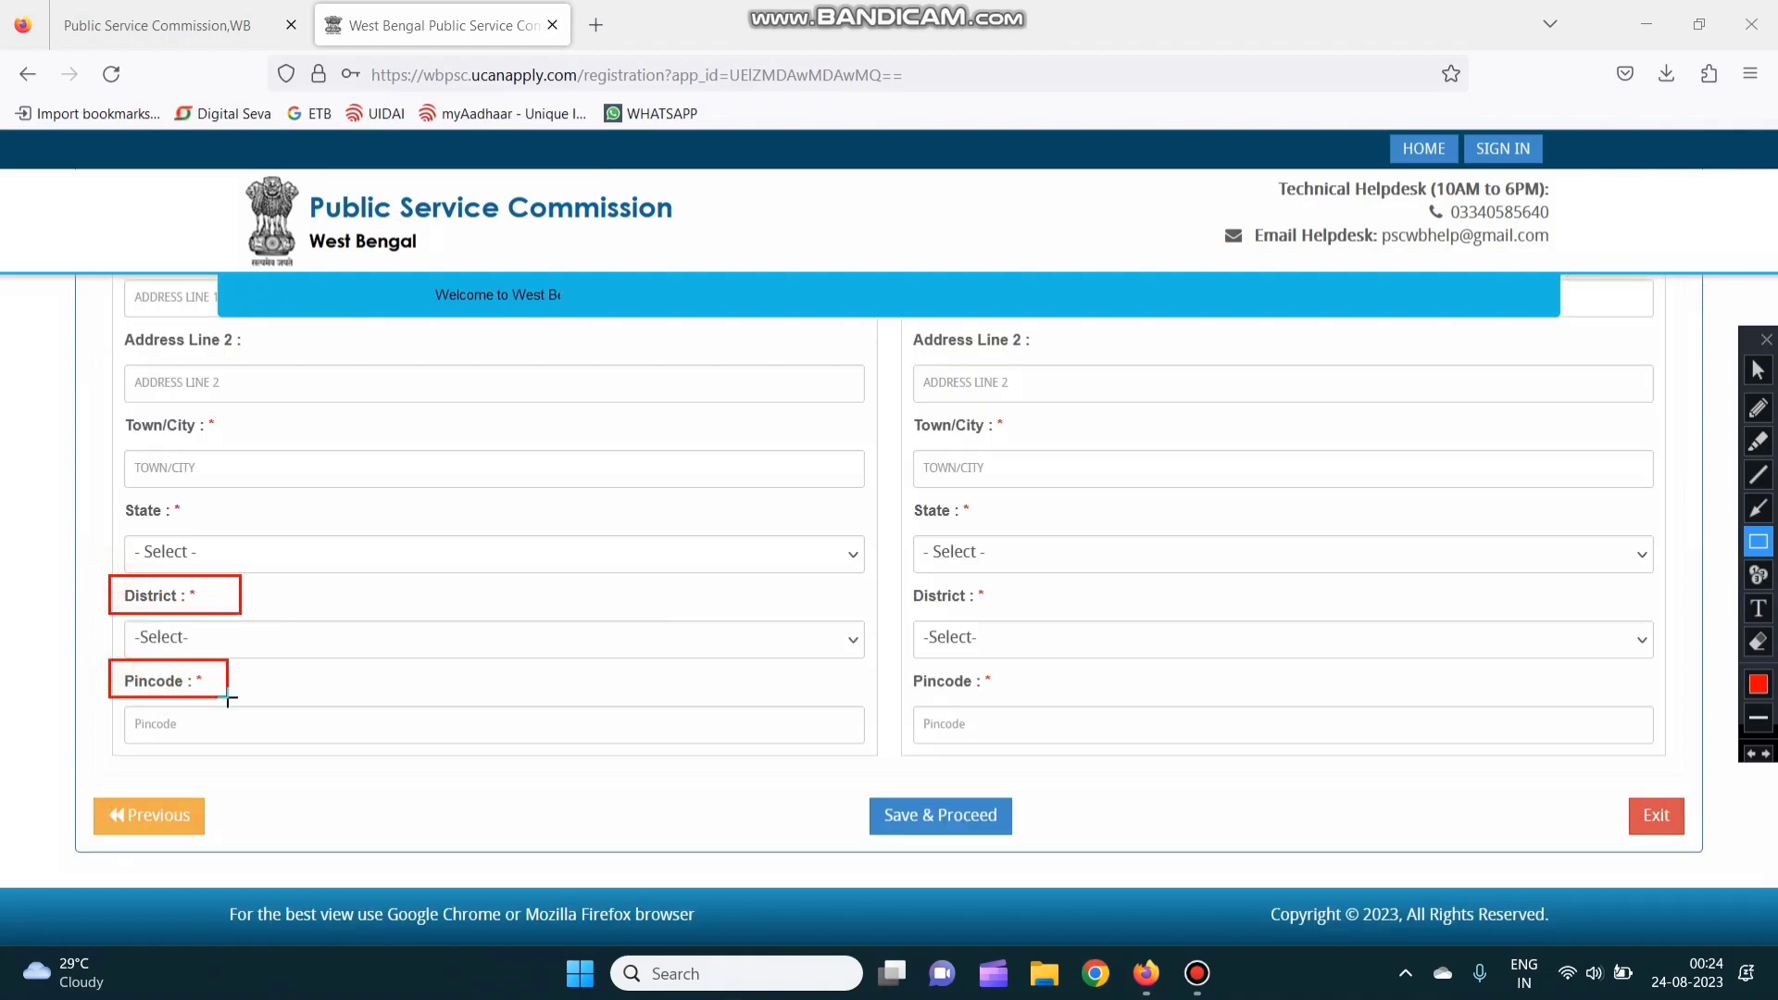
{"action": "key", "text": "ctrl+z"}
{"action": "key", "text": "ctrl+z"}
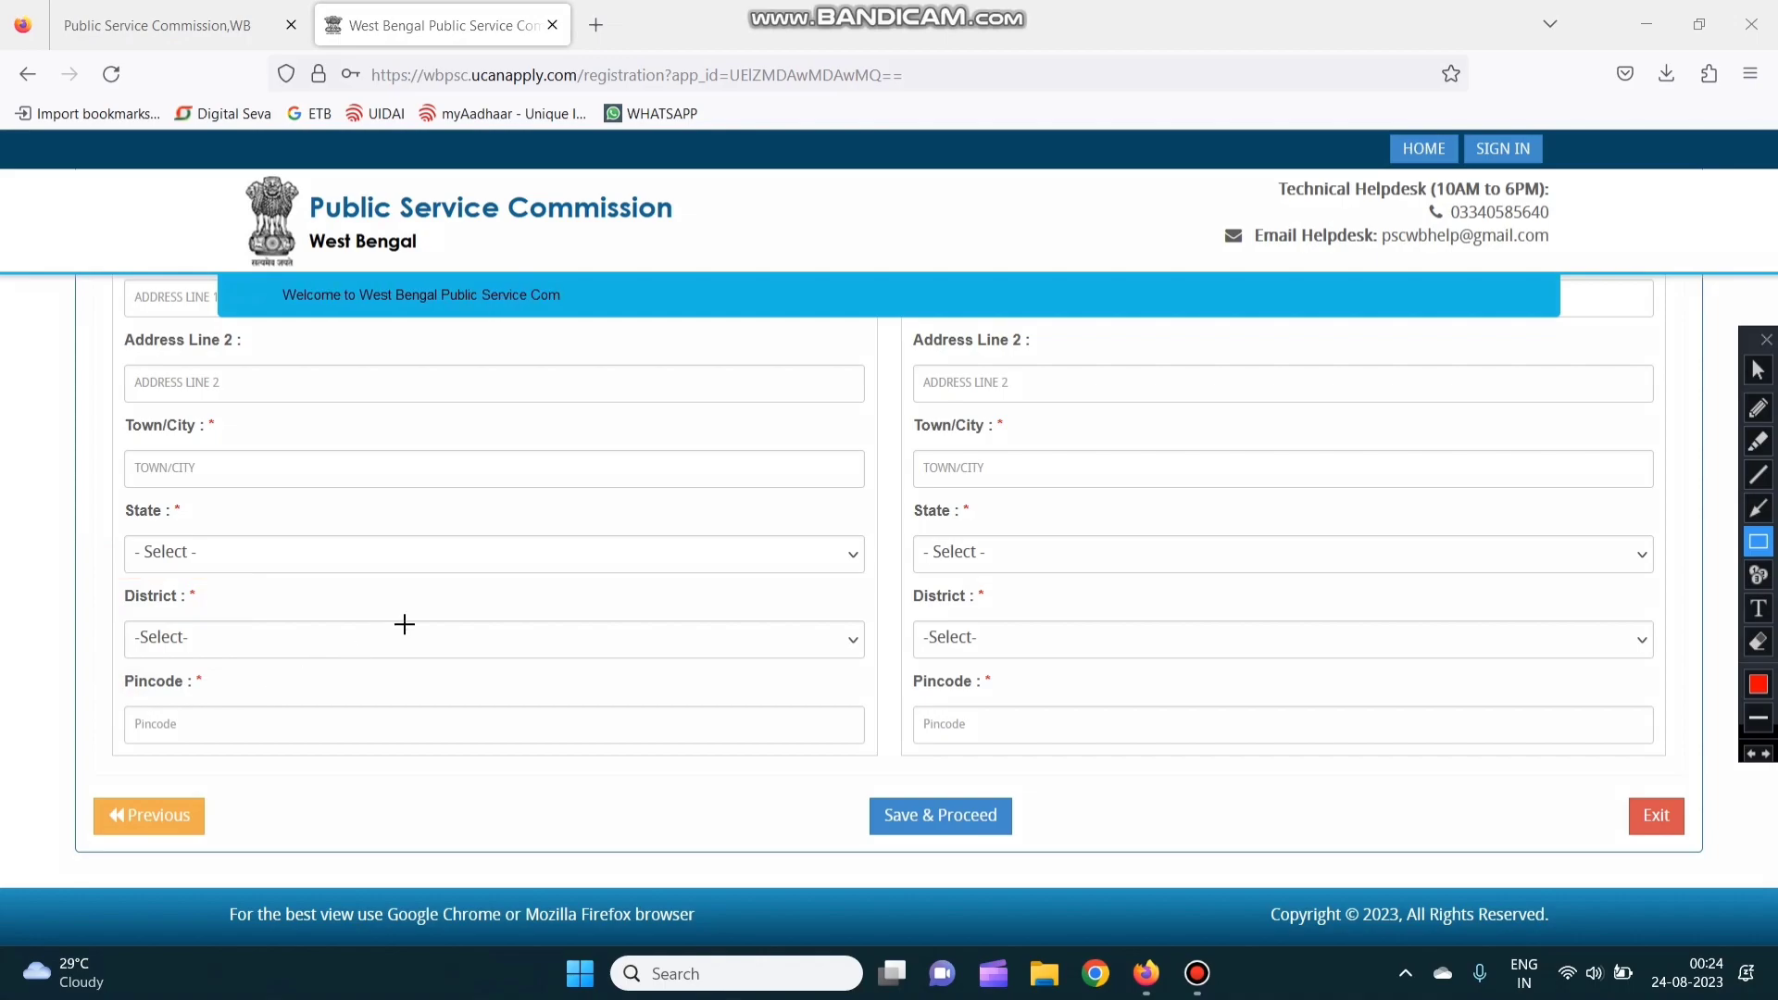
{"action": "key", "text": "Escape"}
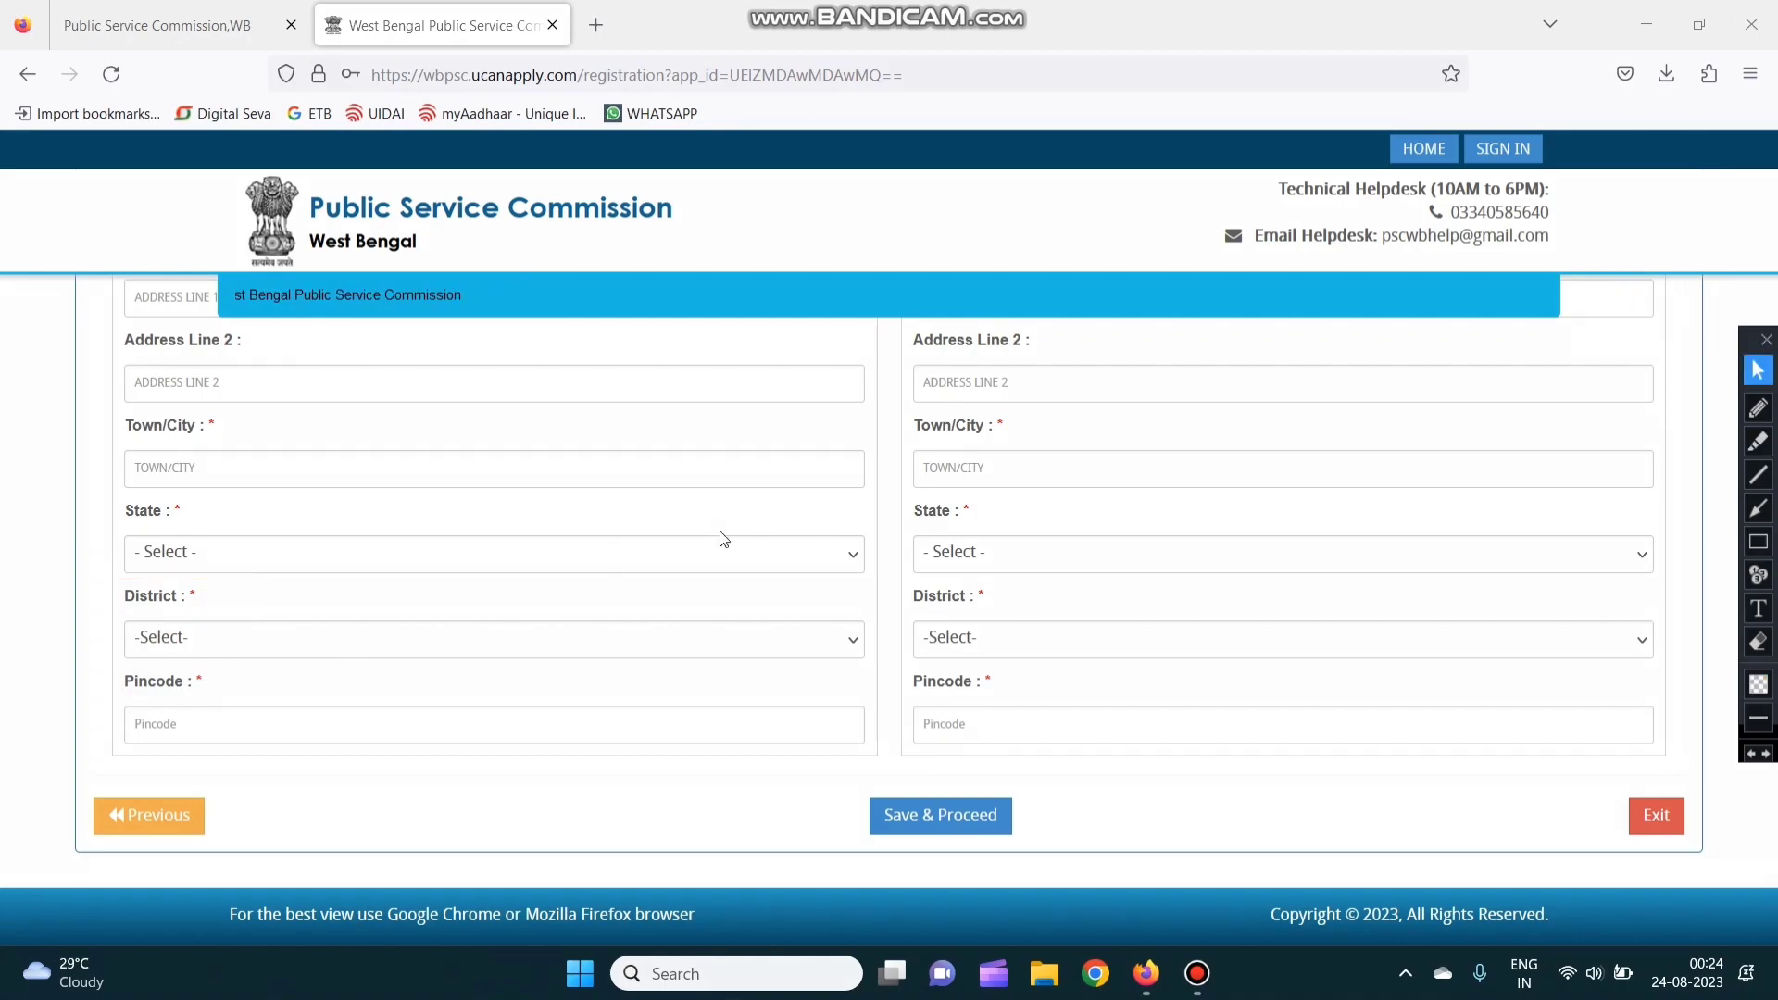
{"action": "scroll", "coordinate": [721, 532], "scroll_direction": "up", "scroll_amount": 4}
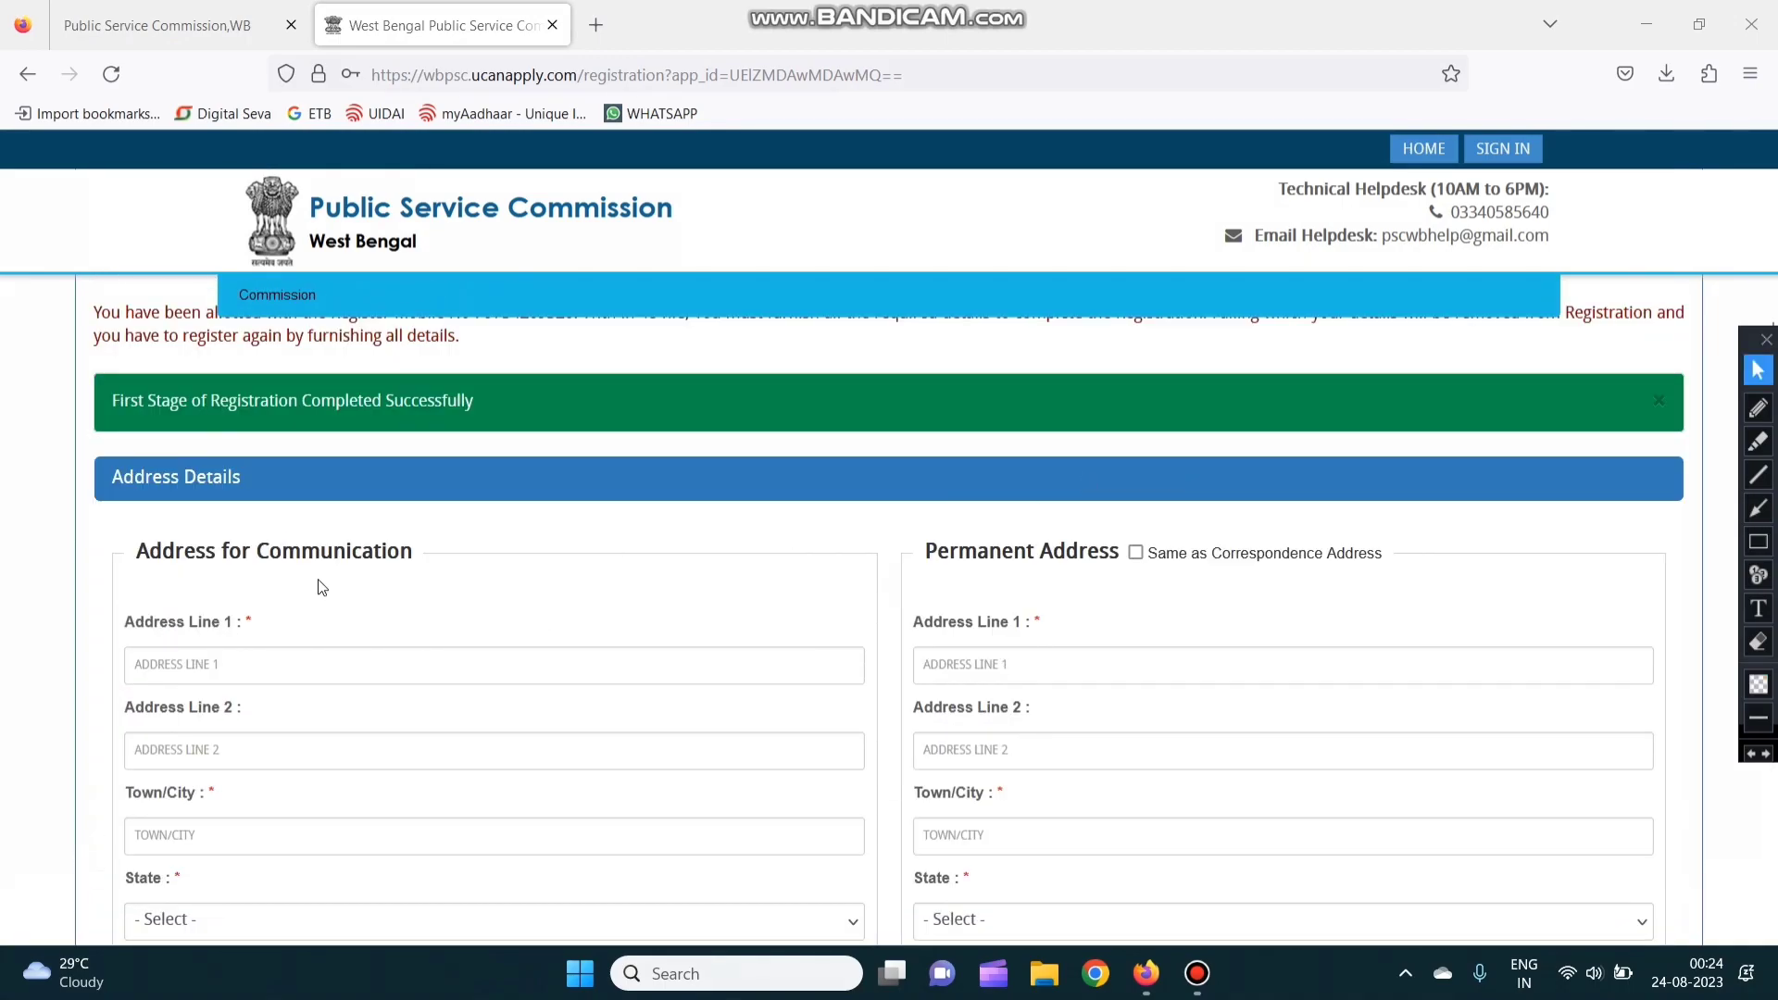
- Finish the address details and proceed to the Photo and Sign Upload page
{"action": "key", "text": "r"}
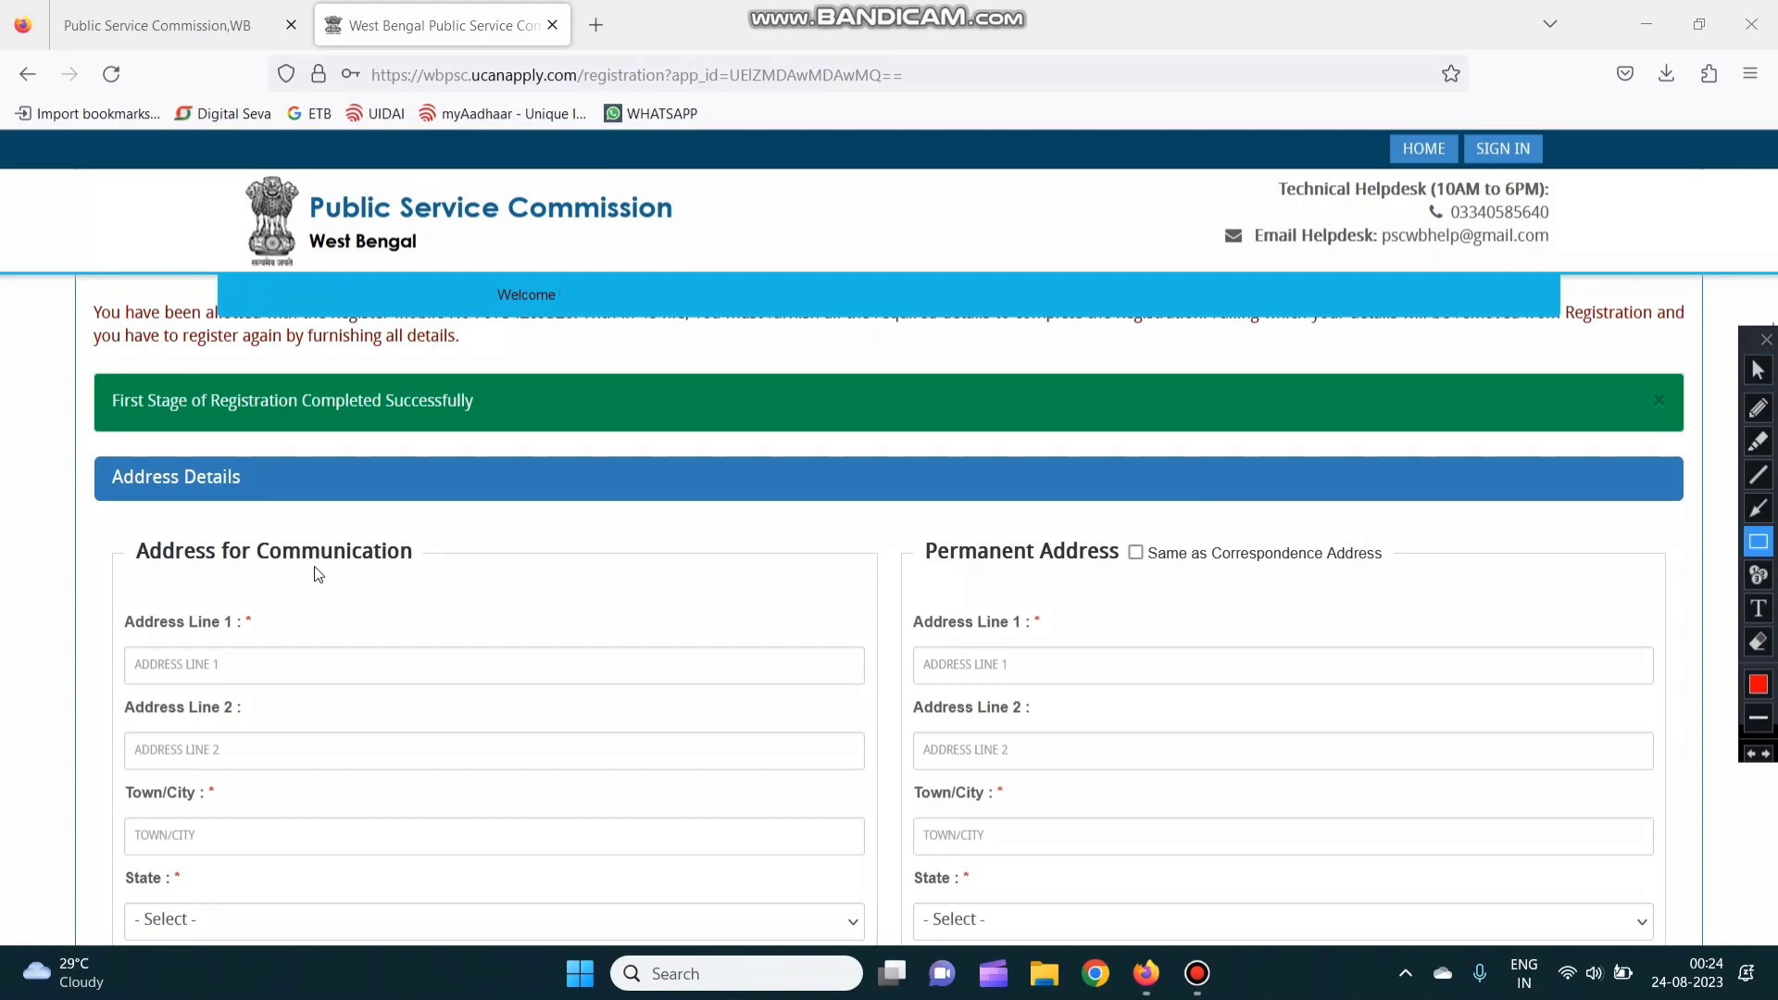
{"action": "mouse_move", "coordinate": [117, 516]}
{"action": "left_mouse_down"}
{"action": "mouse_move", "coordinate": [218, 587]}
{"action": "mouse_move", "coordinate": [492, 602]}
{"action": "left_mouse_up"}
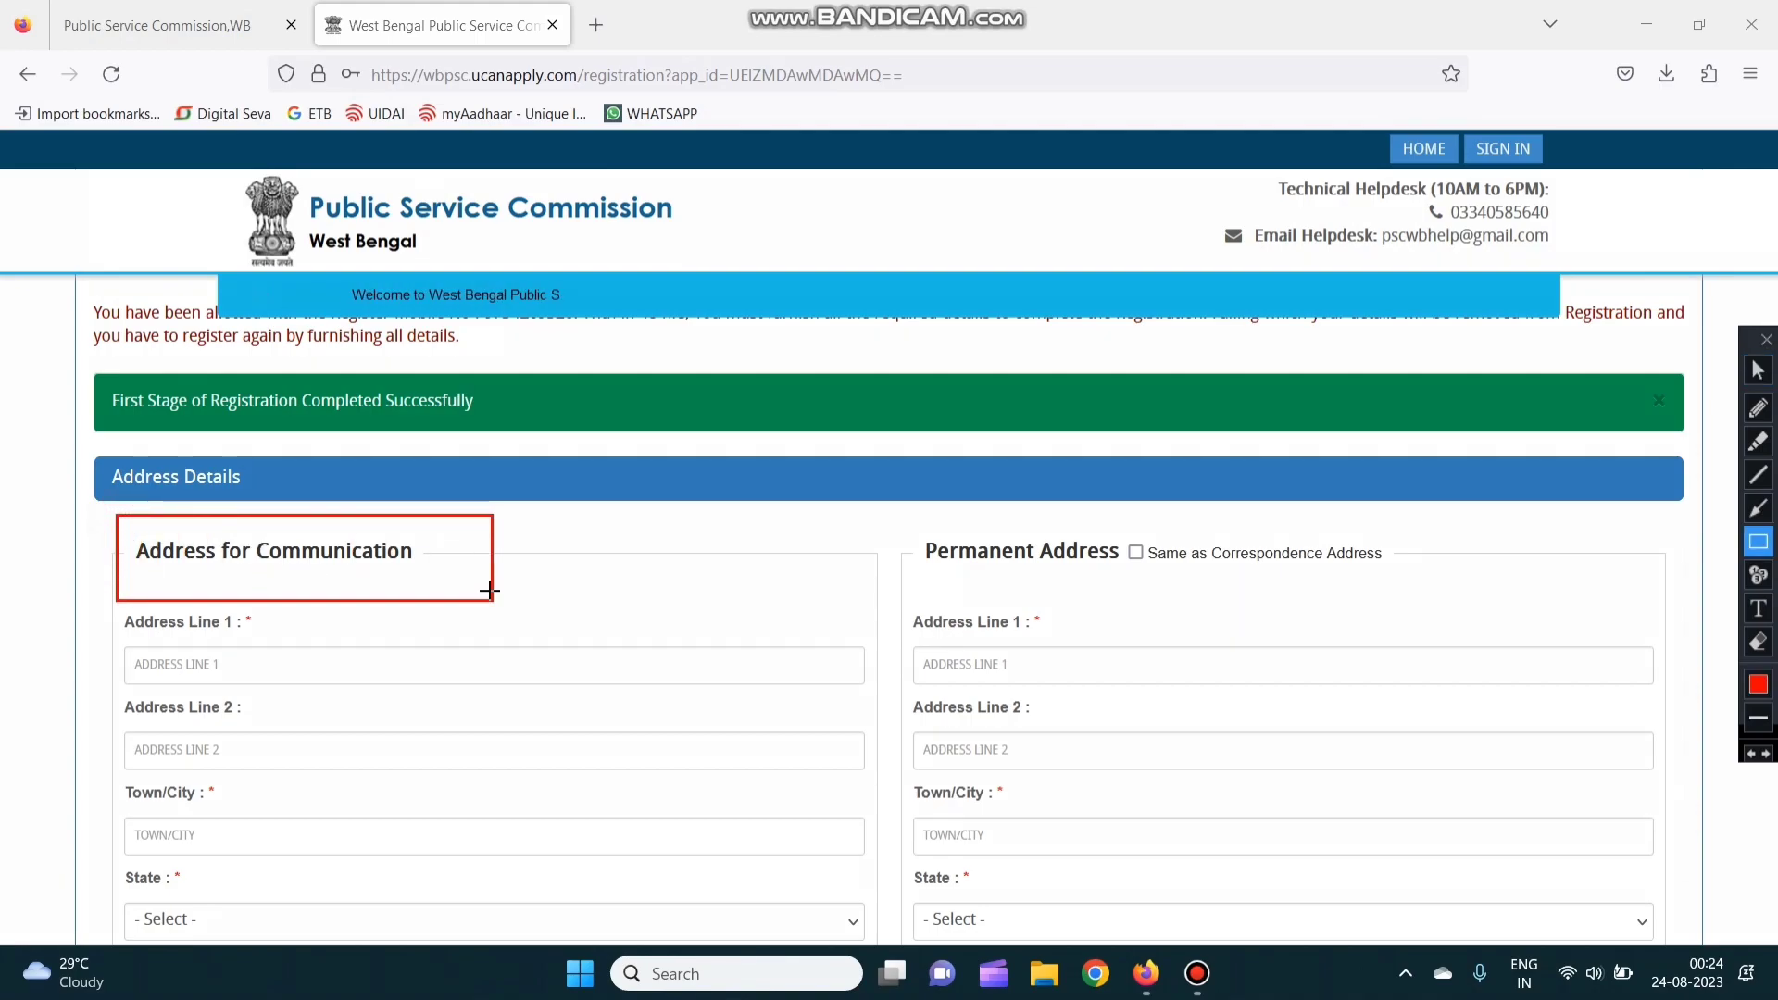
{"action": "mouse_move", "coordinate": [890, 512]}
{"action": "left_mouse_down"}
{"action": "mouse_move", "coordinate": [1056, 582]}
{"action": "mouse_move", "coordinate": [1163, 590]}
{"action": "left_mouse_up"}
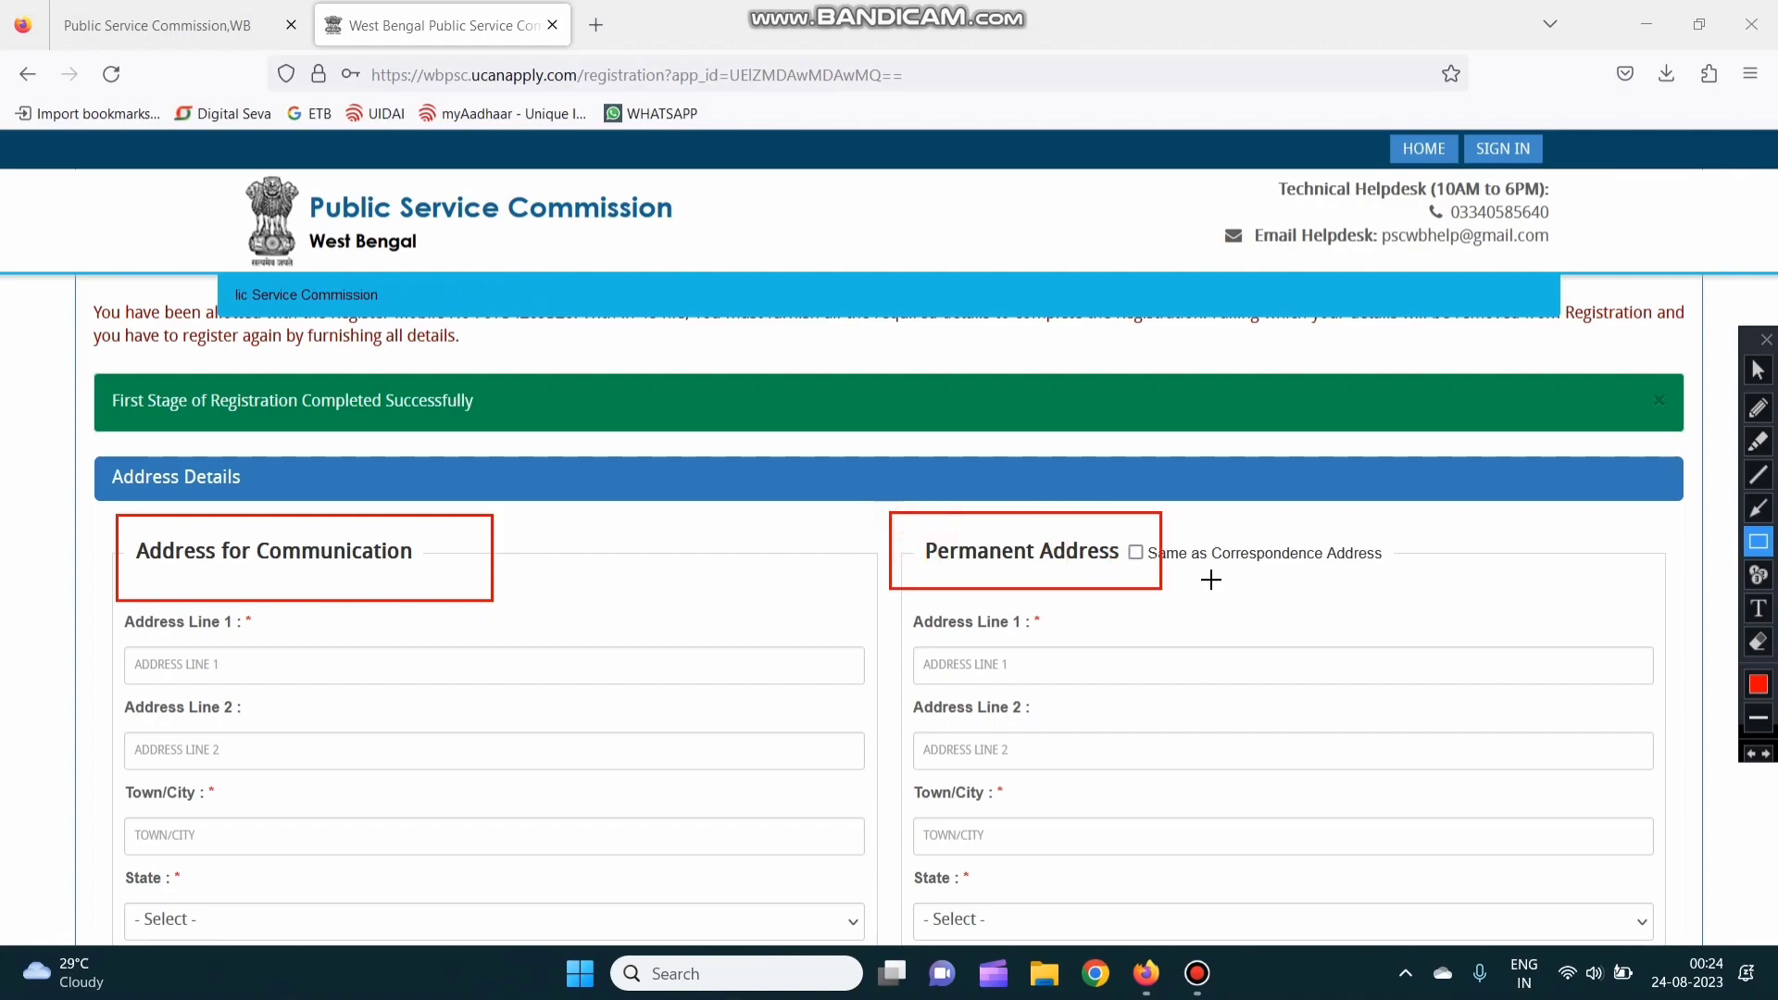
{"action": "left_click_drag", "start_coordinate": [1116, 525], "coordinate": [1164, 573]}
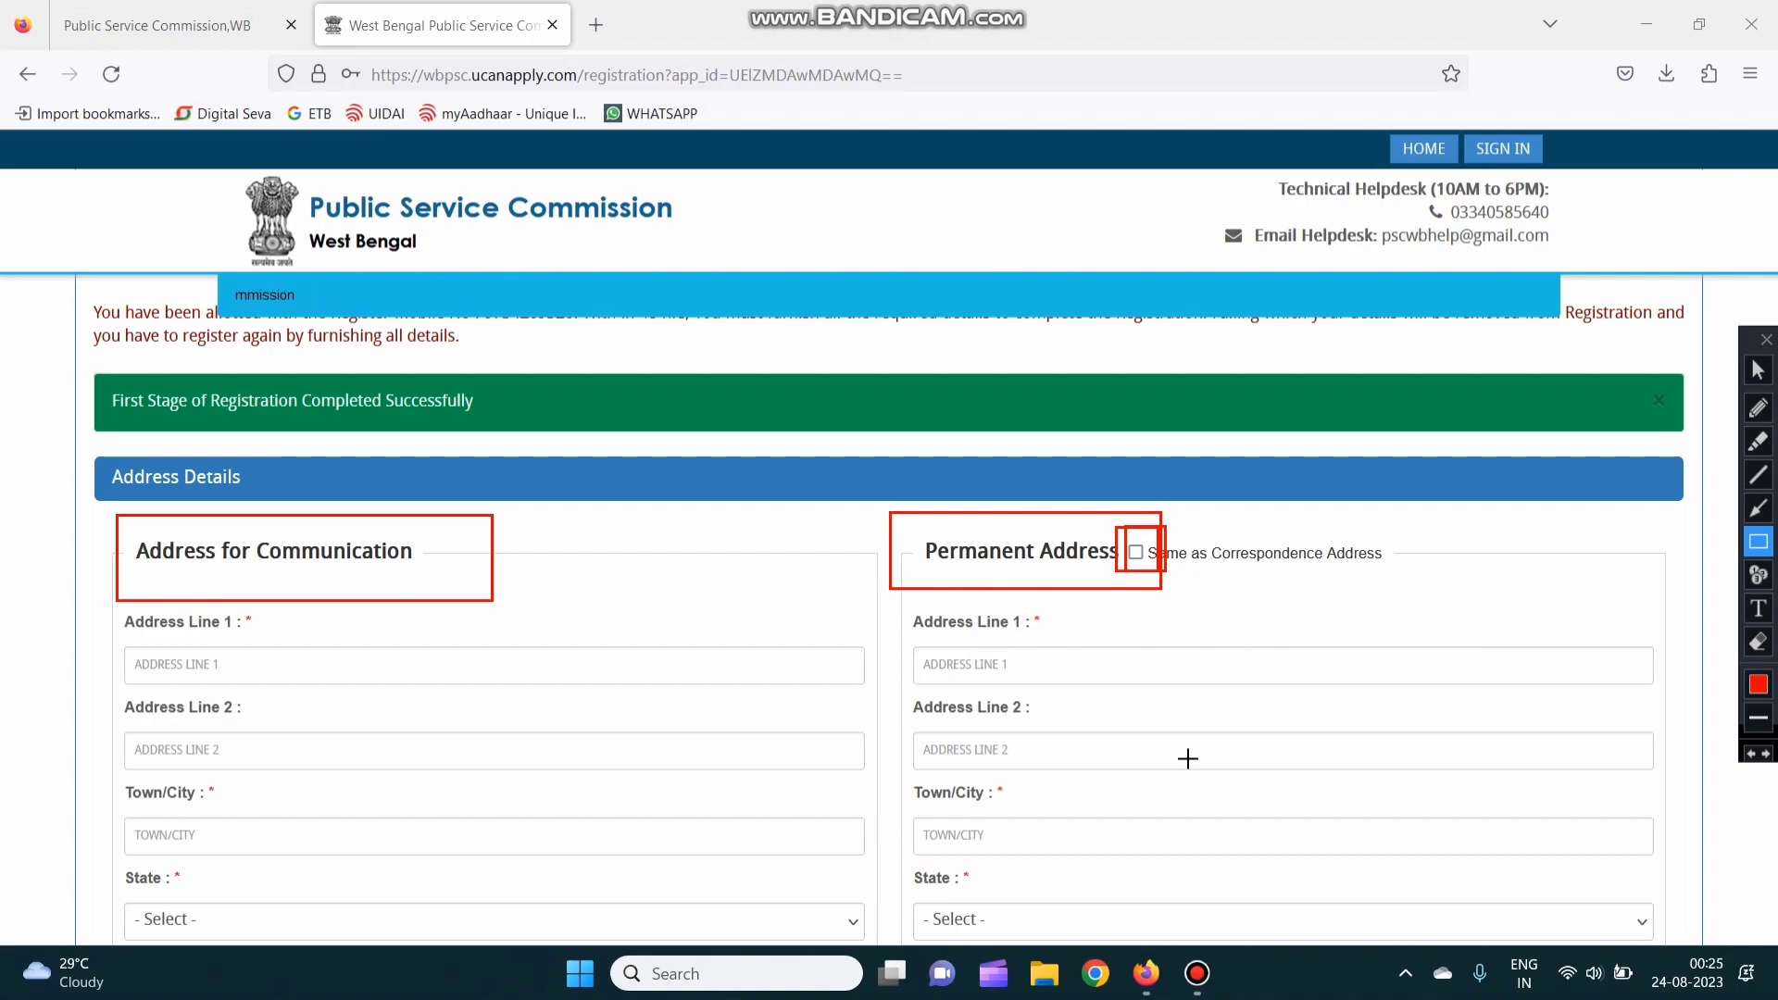
{"action": "key", "text": "ctrl+z"}
{"action": "key", "text": "ctrl+z"}
{"action": "key", "text": "ctrl+z"}
{"action": "key", "text": "ctrl+z"}
{"action": "key", "text": "Escape"}
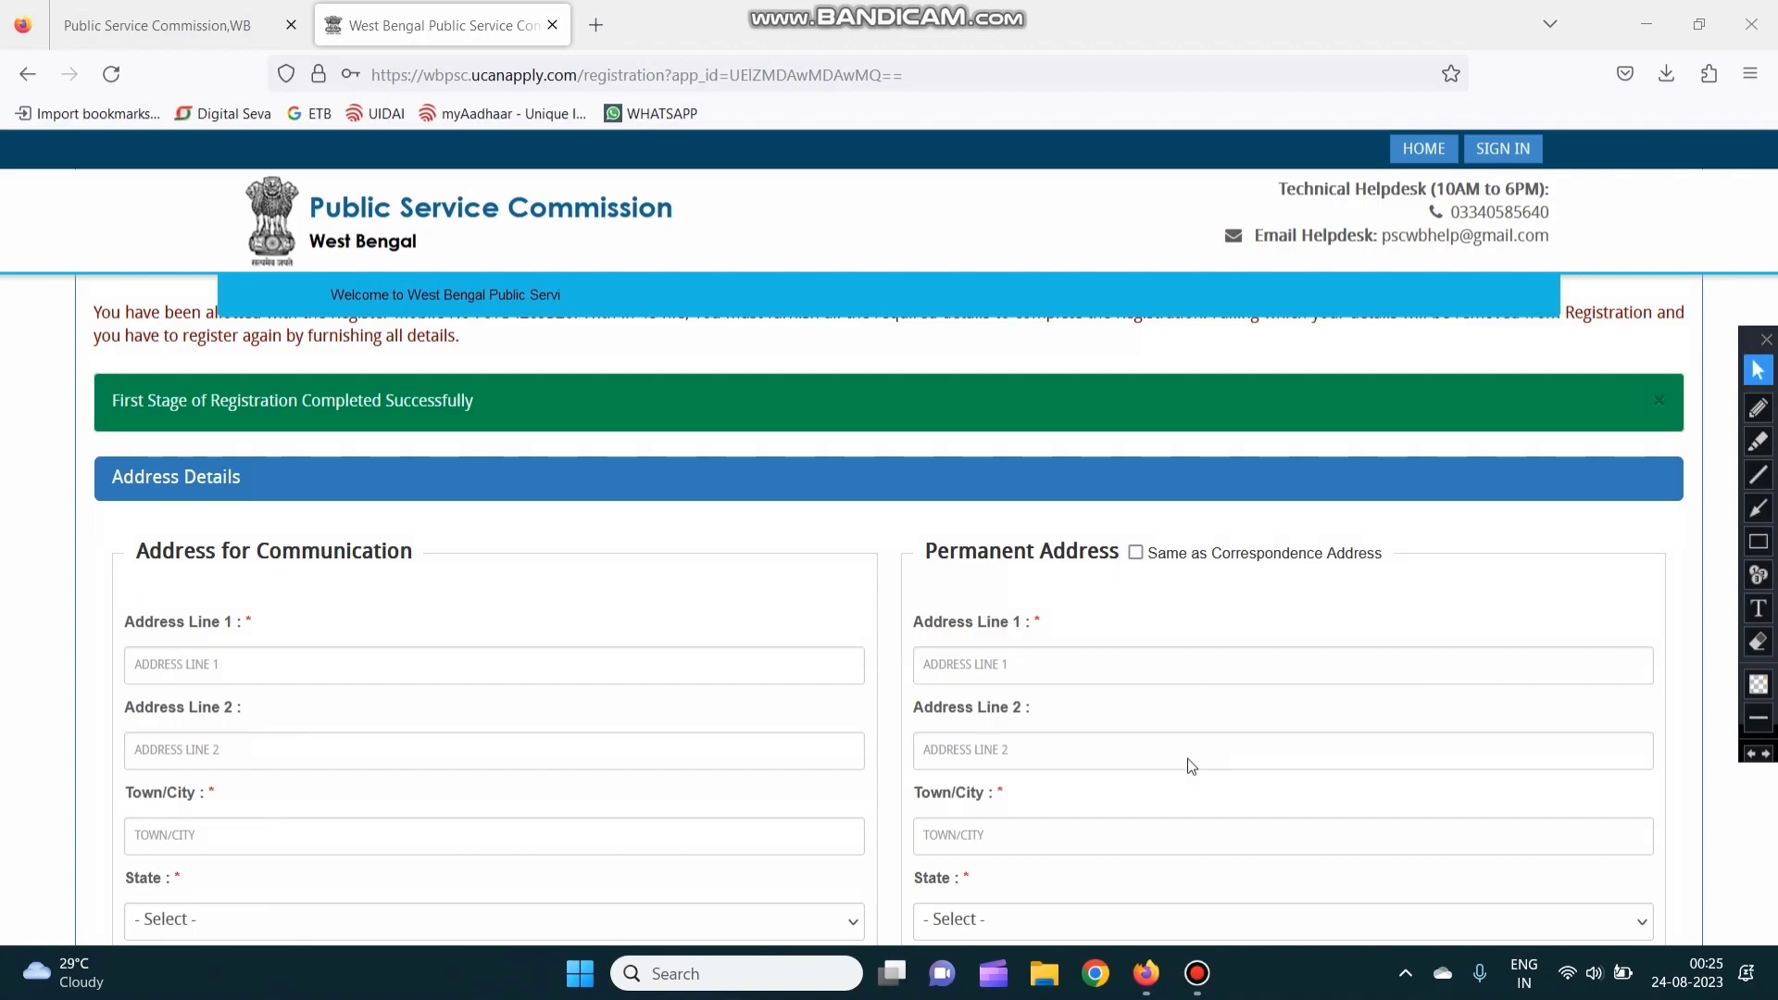
{"action": "scroll", "coordinate": [1186, 766], "scroll_direction": "down", "scroll_amount": 4}
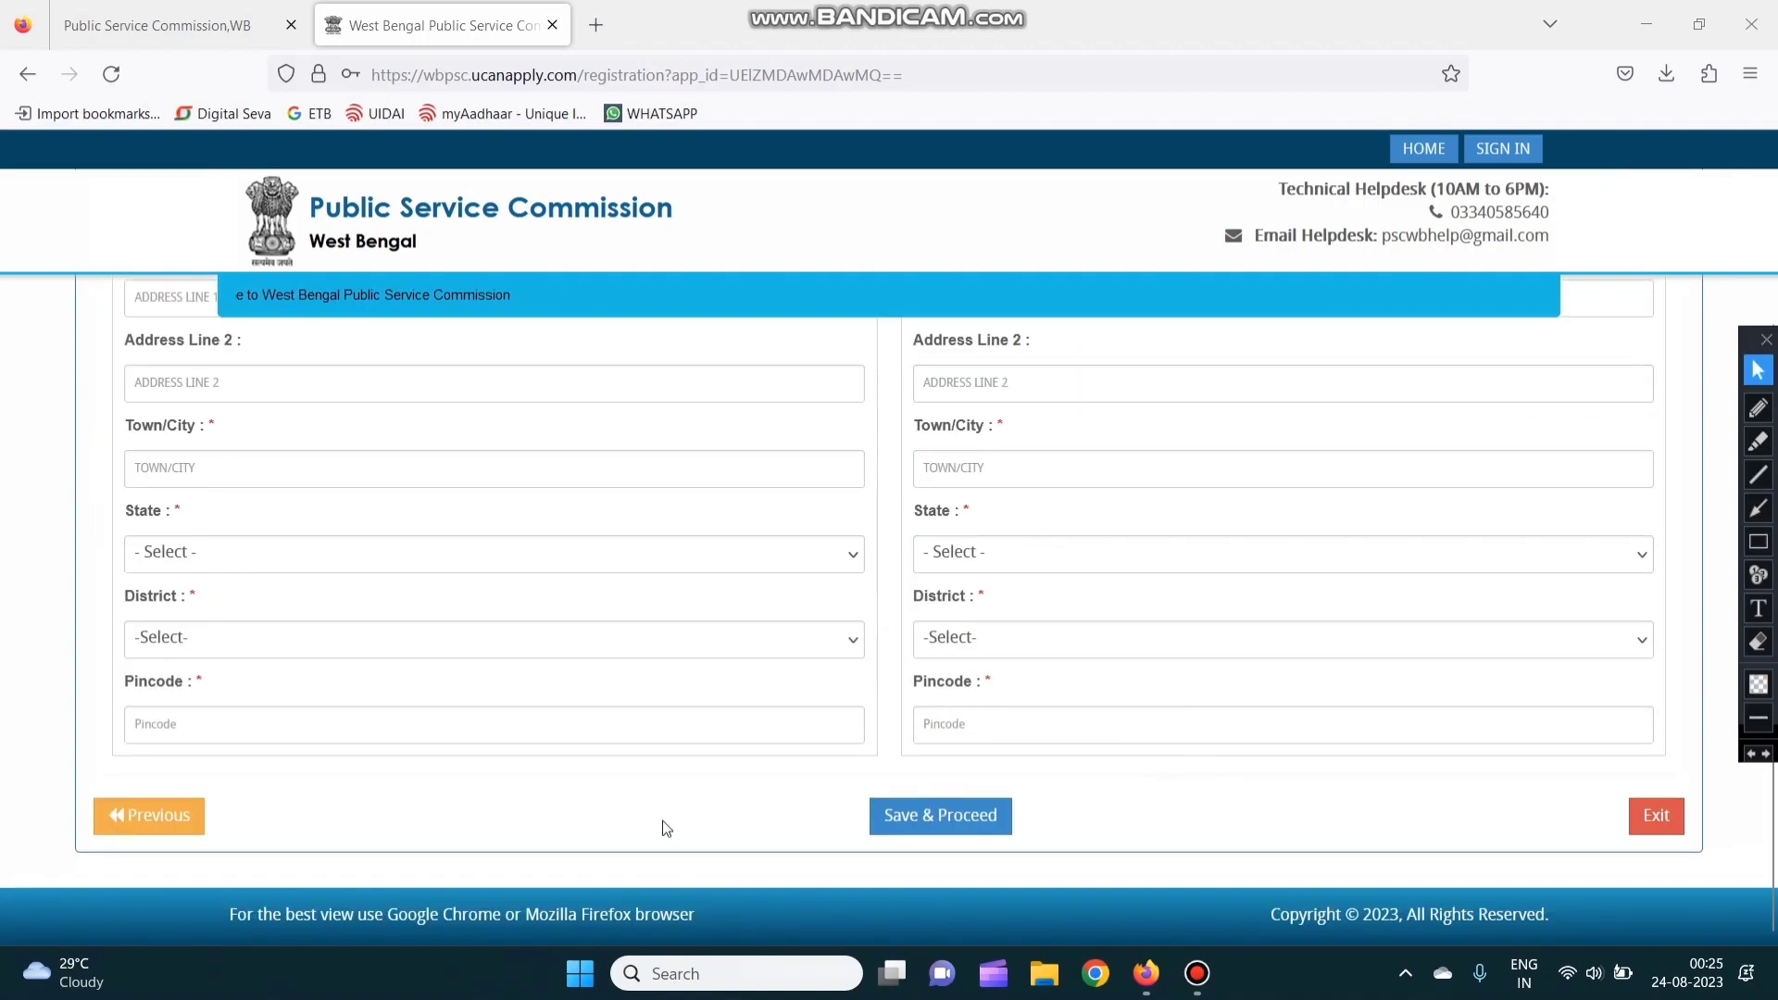
{"action": "key", "text": "ctrl+shift+r"}
{"action": "left_click_drag", "start_coordinate": [800, 783], "coordinate": [1063, 849]}
{"action": "left_click_drag", "start_coordinate": [838, 773], "coordinate": [1072, 847]}
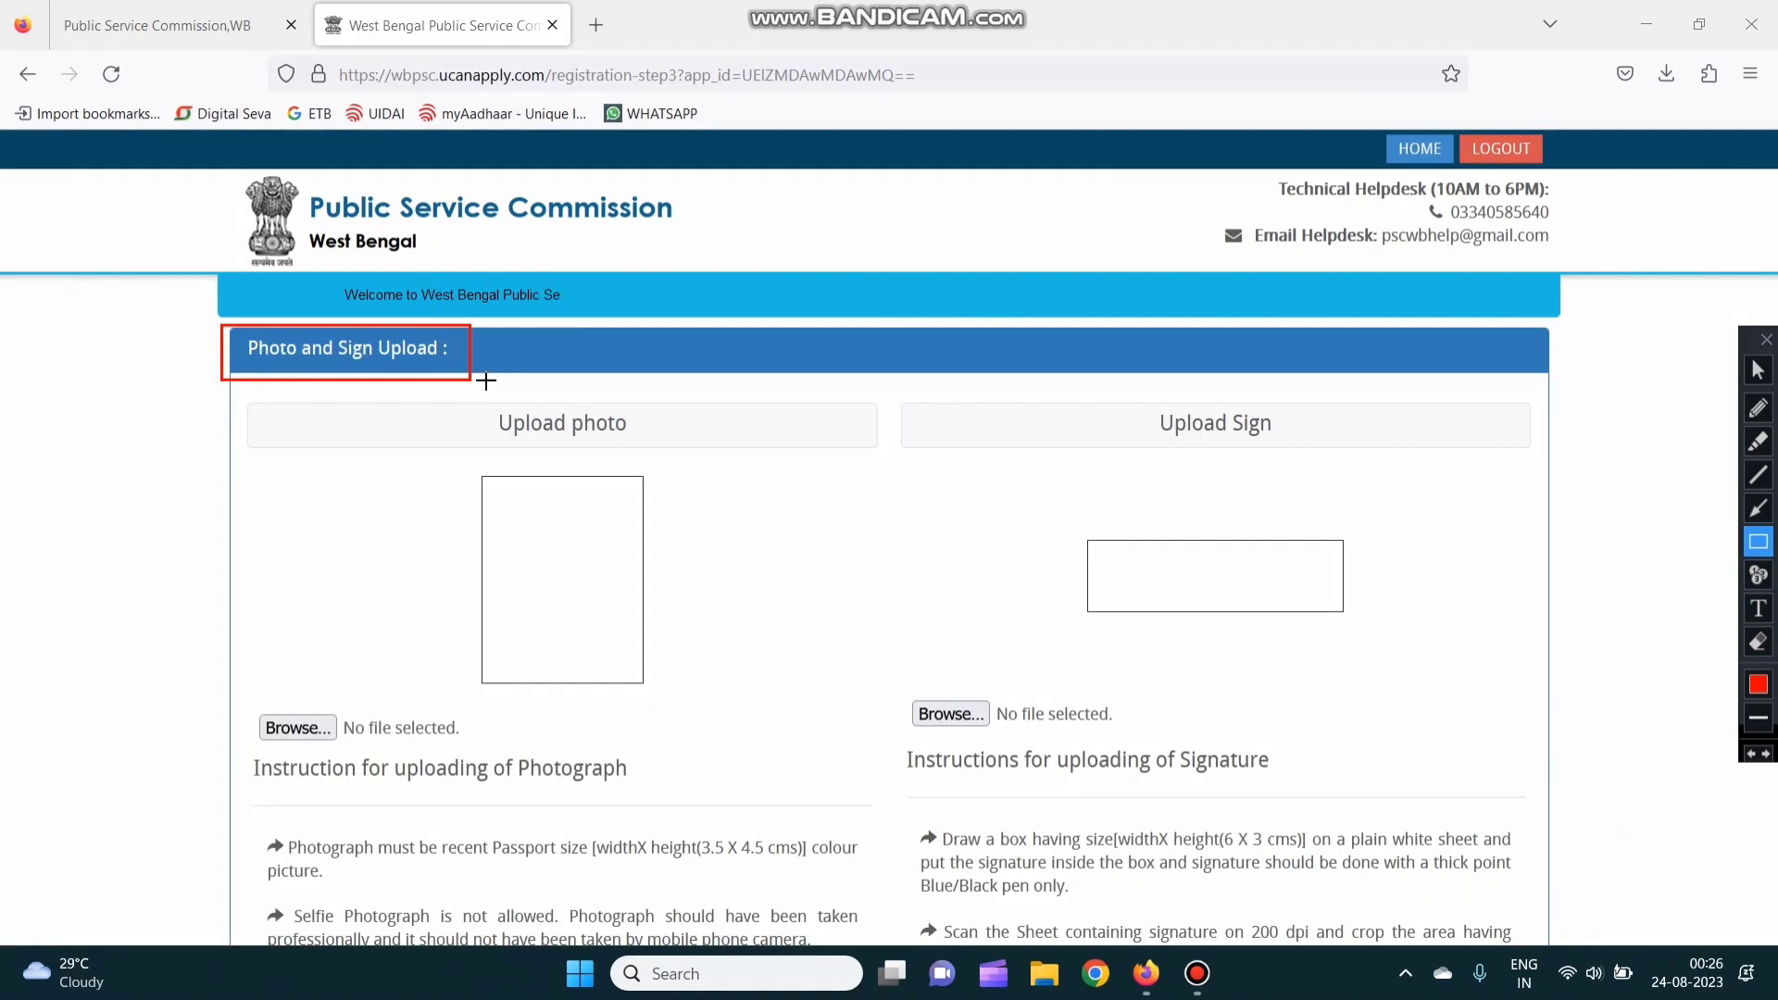
{"action": "left_click_drag", "start_coordinate": [476, 370], "coordinate": [651, 449]}
{"action": "left_click_drag", "start_coordinate": [1124, 399], "coordinate": [1295, 451]}
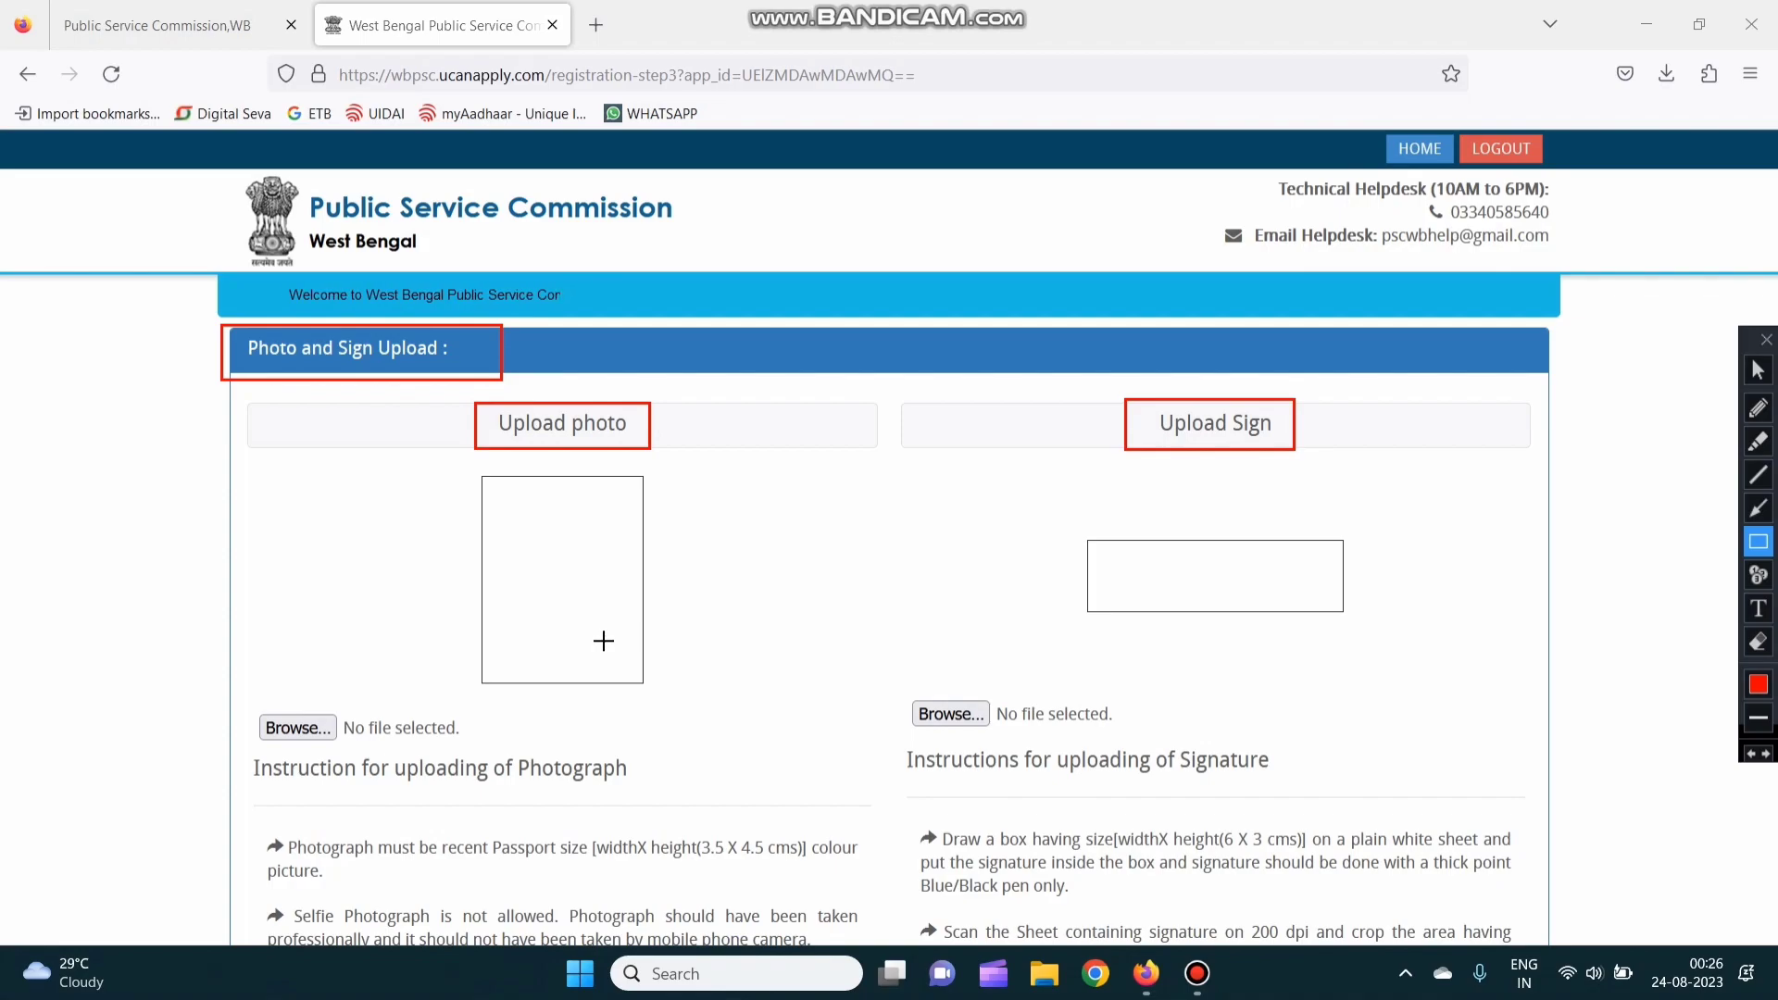
- Check the 3.5 X 4.5 cms photo size rule, then browse for the photograph under Upload photo
{"action": "key", "text": "ctrl+z"}
{"action": "key", "text": "ctrl+z"}
{"action": "key", "text": "ctrl+z"}
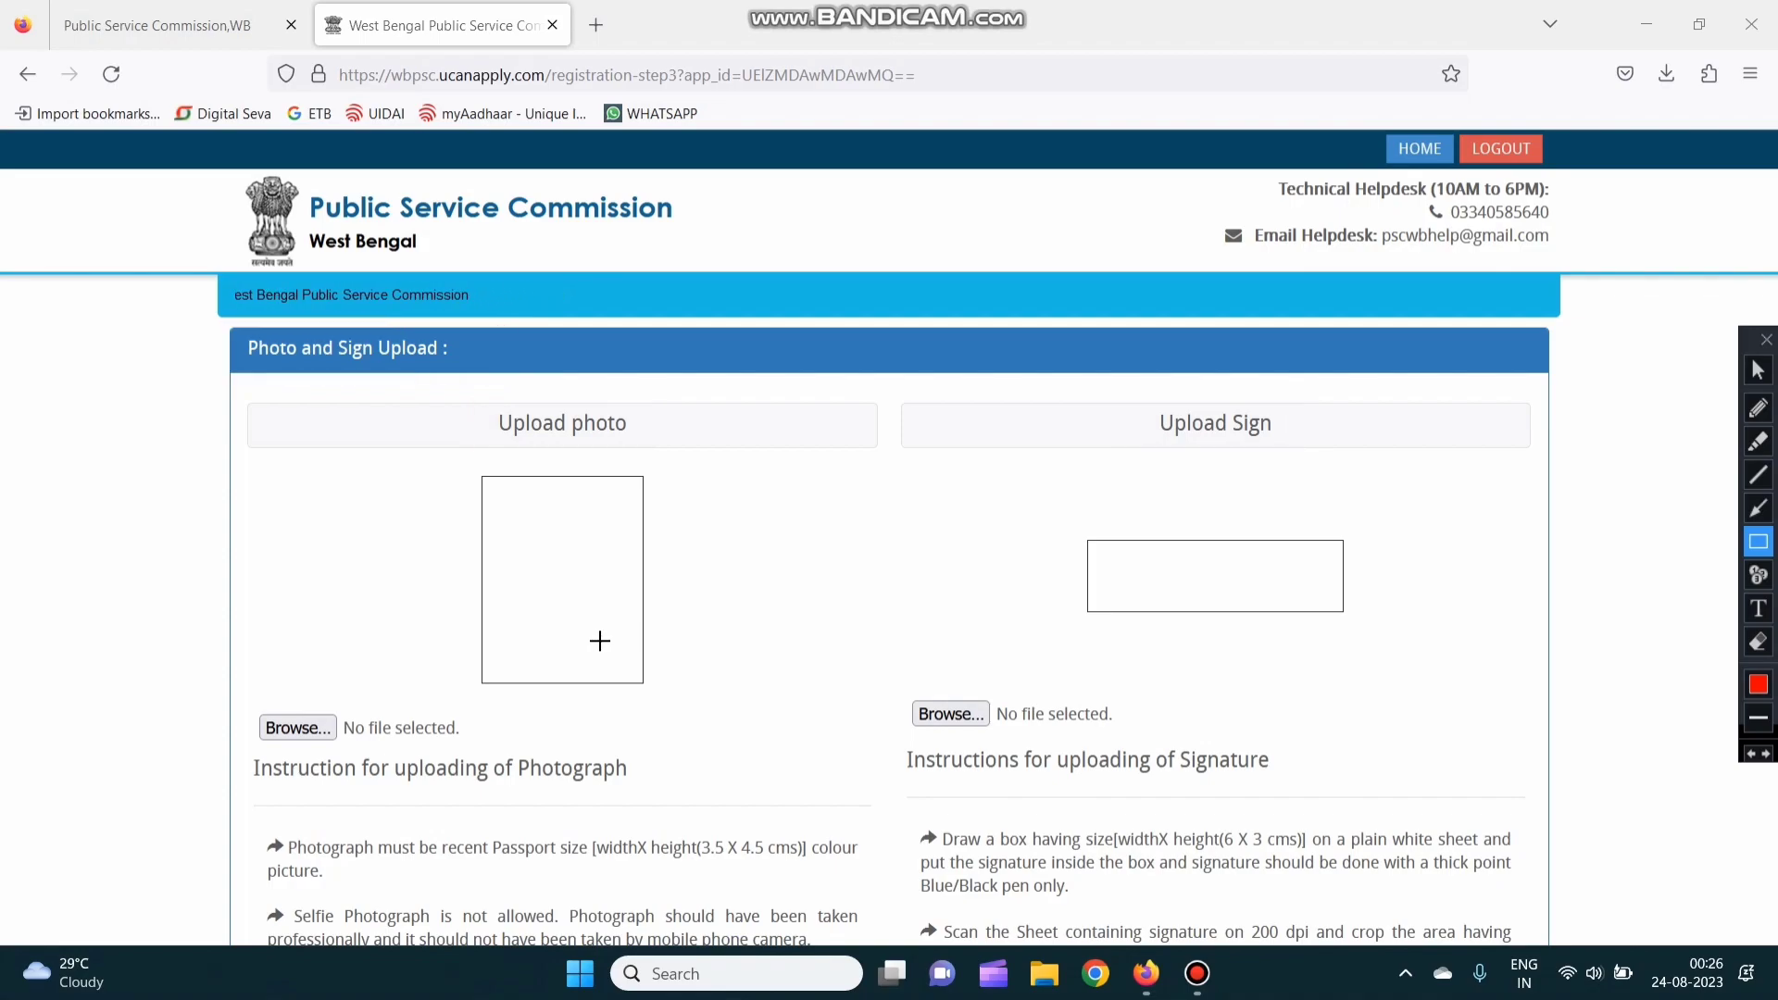
{"action": "key", "text": "Escape"}
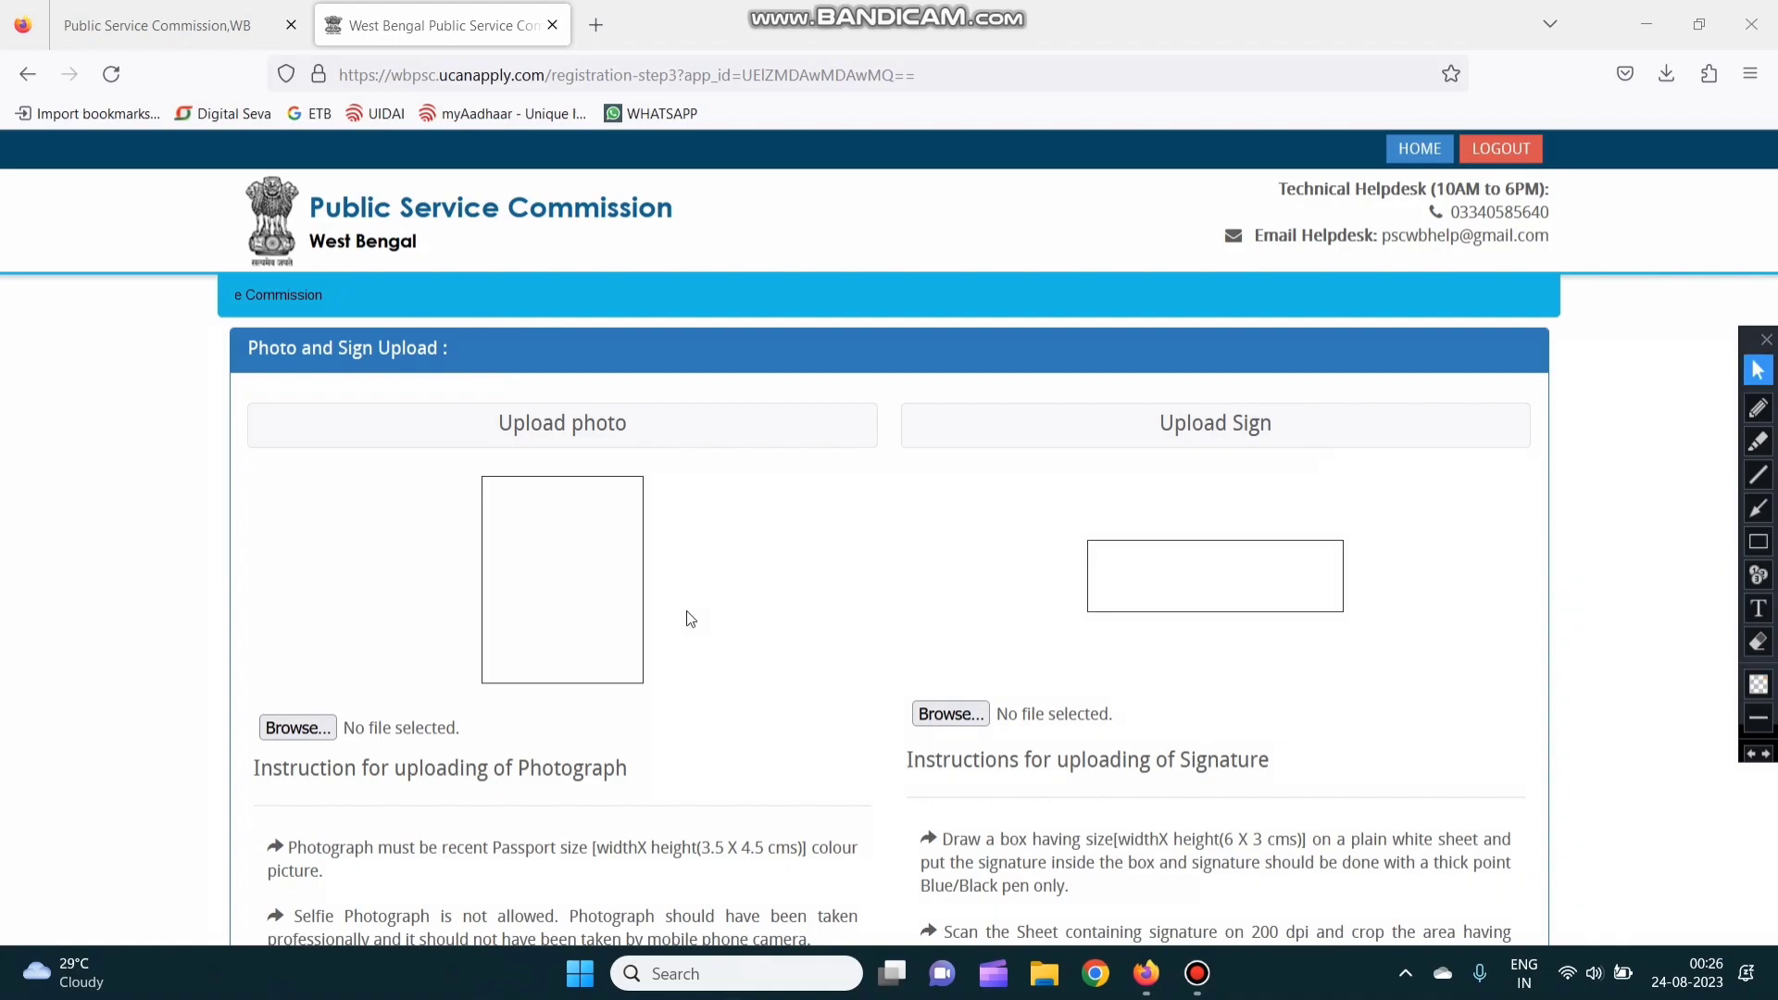
{"action": "scroll", "coordinate": [686, 612], "scroll_direction": "down", "scroll_amount": 3}
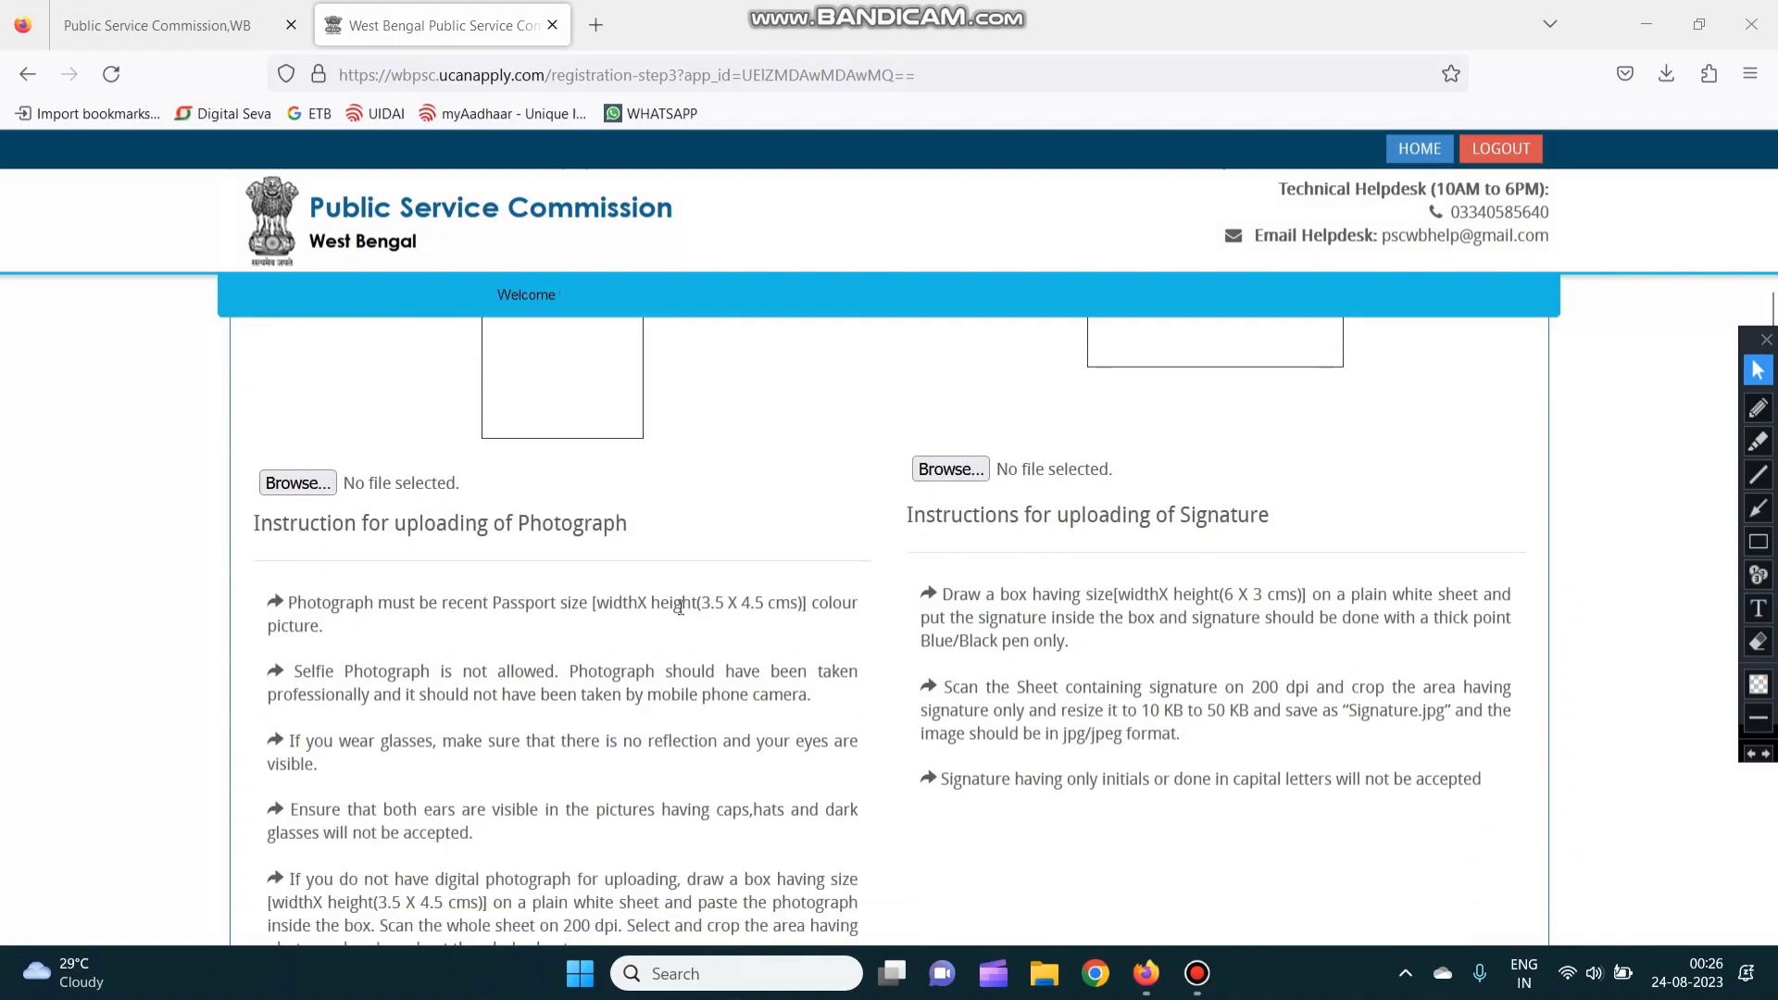
{"action": "key", "text": "ctrl+5"}
{"action": "mouse_move", "coordinate": [684, 581]}
{"action": "left_mouse_down"}
{"action": "mouse_move", "coordinate": [727, 627]}
{"action": "mouse_move", "coordinate": [817, 627]}
{"action": "left_mouse_up"}
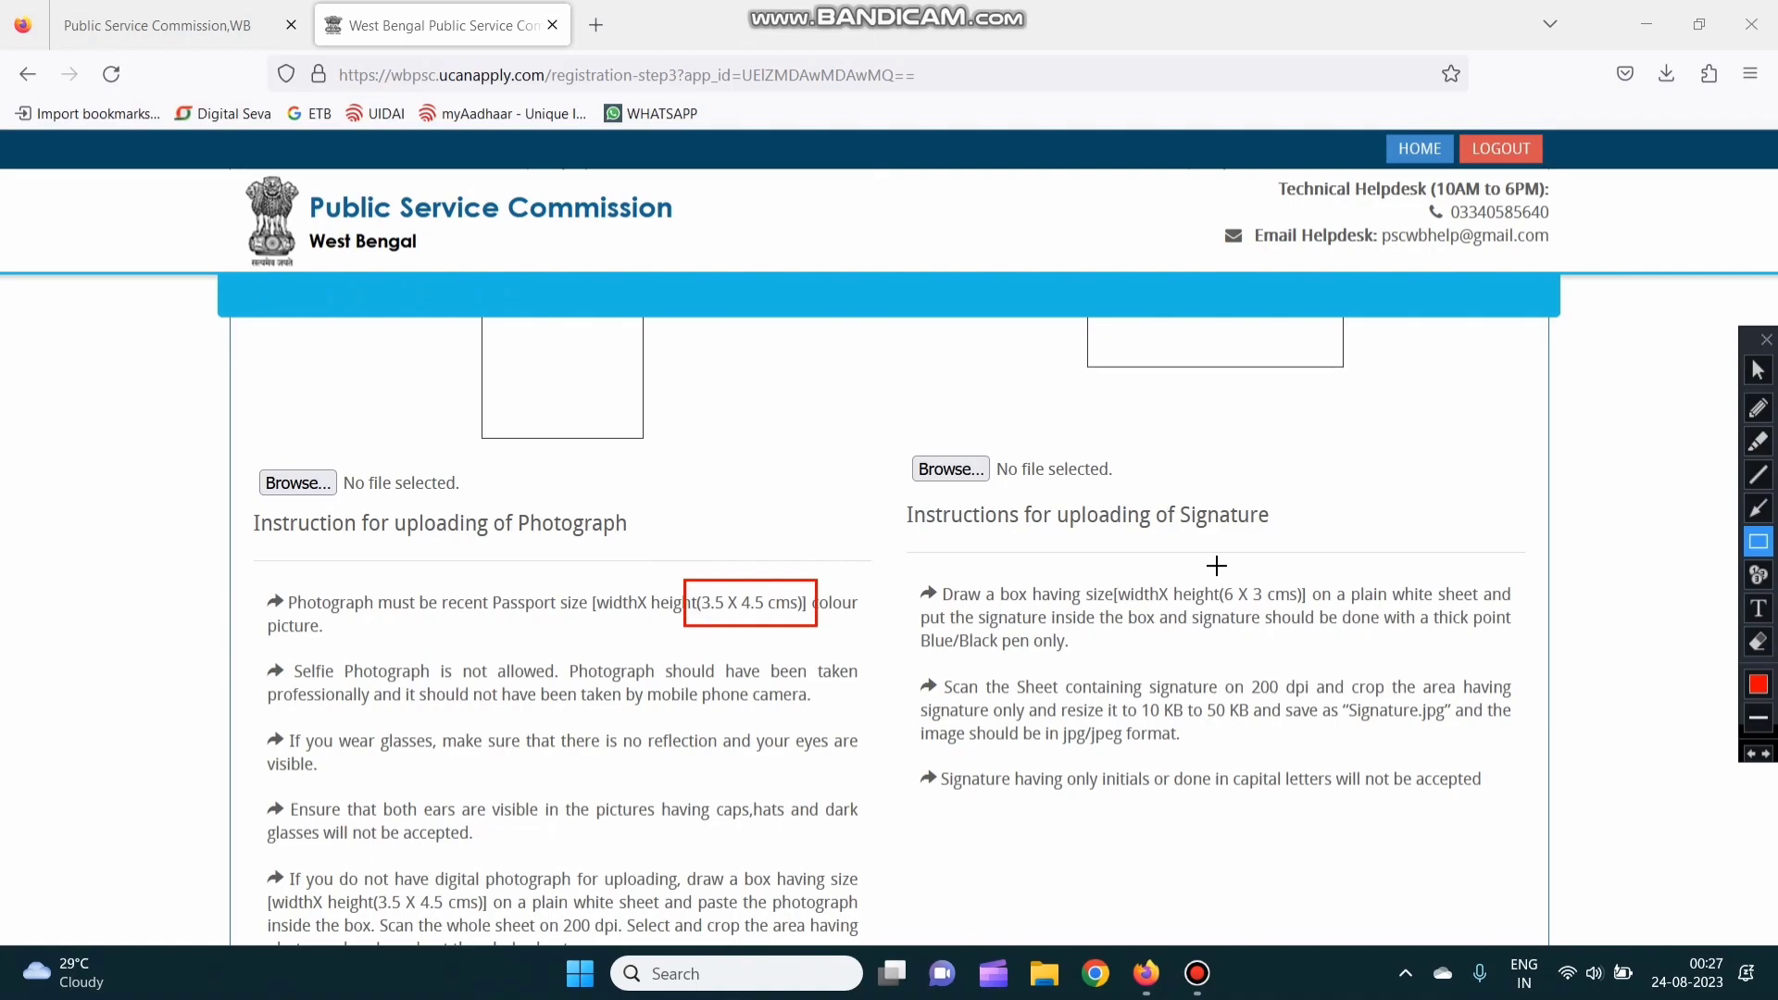
{"action": "mouse_move", "coordinate": [1209, 571]}
{"action": "left_mouse_down"}
{"action": "mouse_move", "coordinate": [1236, 602]}
{"action": "mouse_move", "coordinate": [1325, 618]}
{"action": "left_mouse_up"}
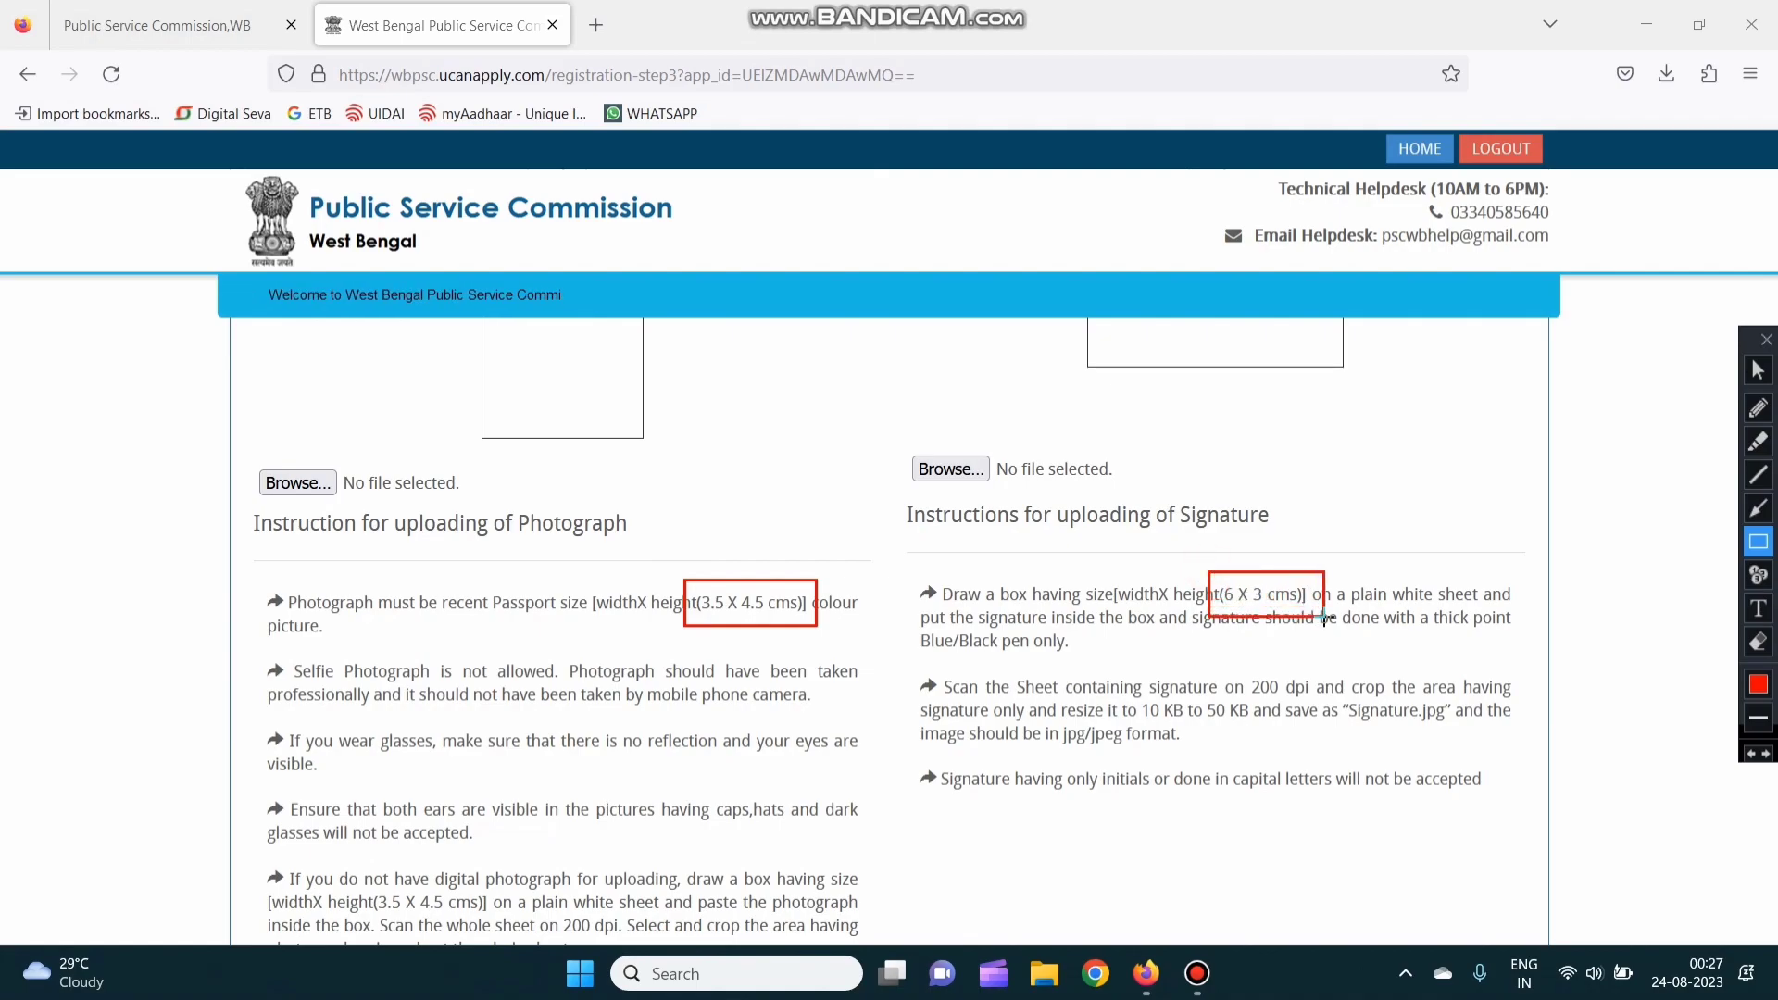
{"action": "left_click", "coordinate": [1759, 370]}
{"action": "scroll", "coordinate": [890, 648], "scroll_direction": "up", "scroll_amount": 3}
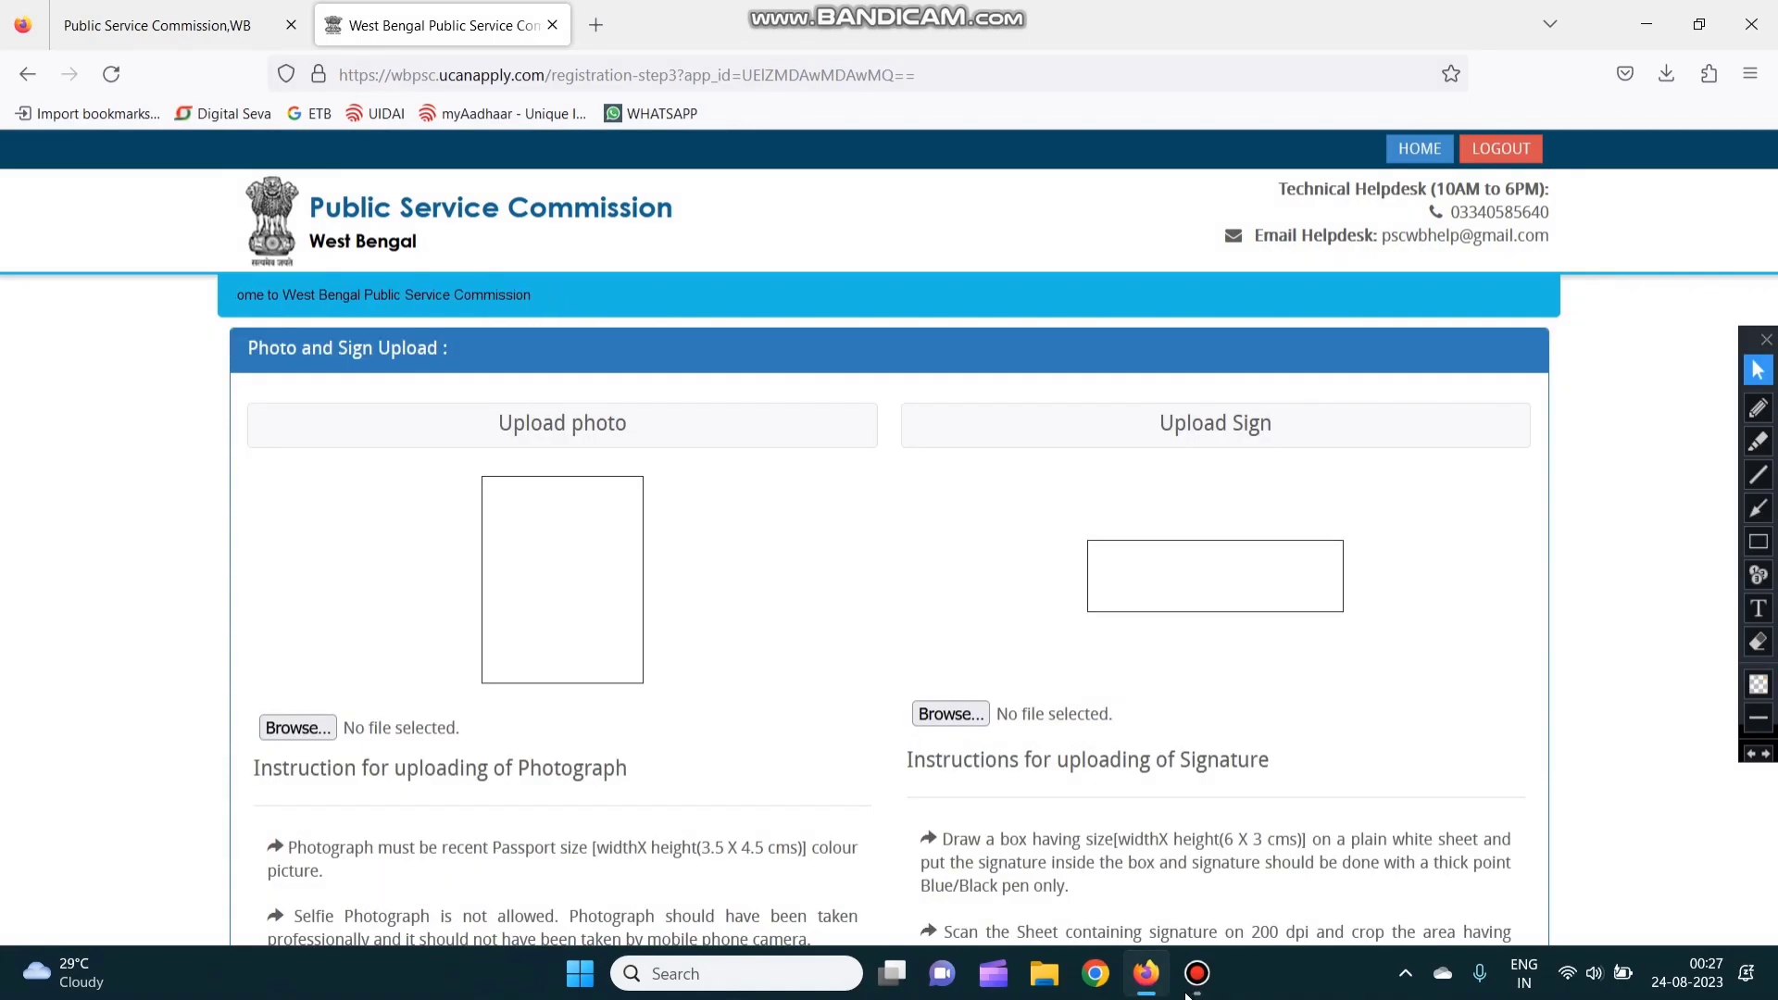
{"action": "left_click", "coordinate": [285, 734]}
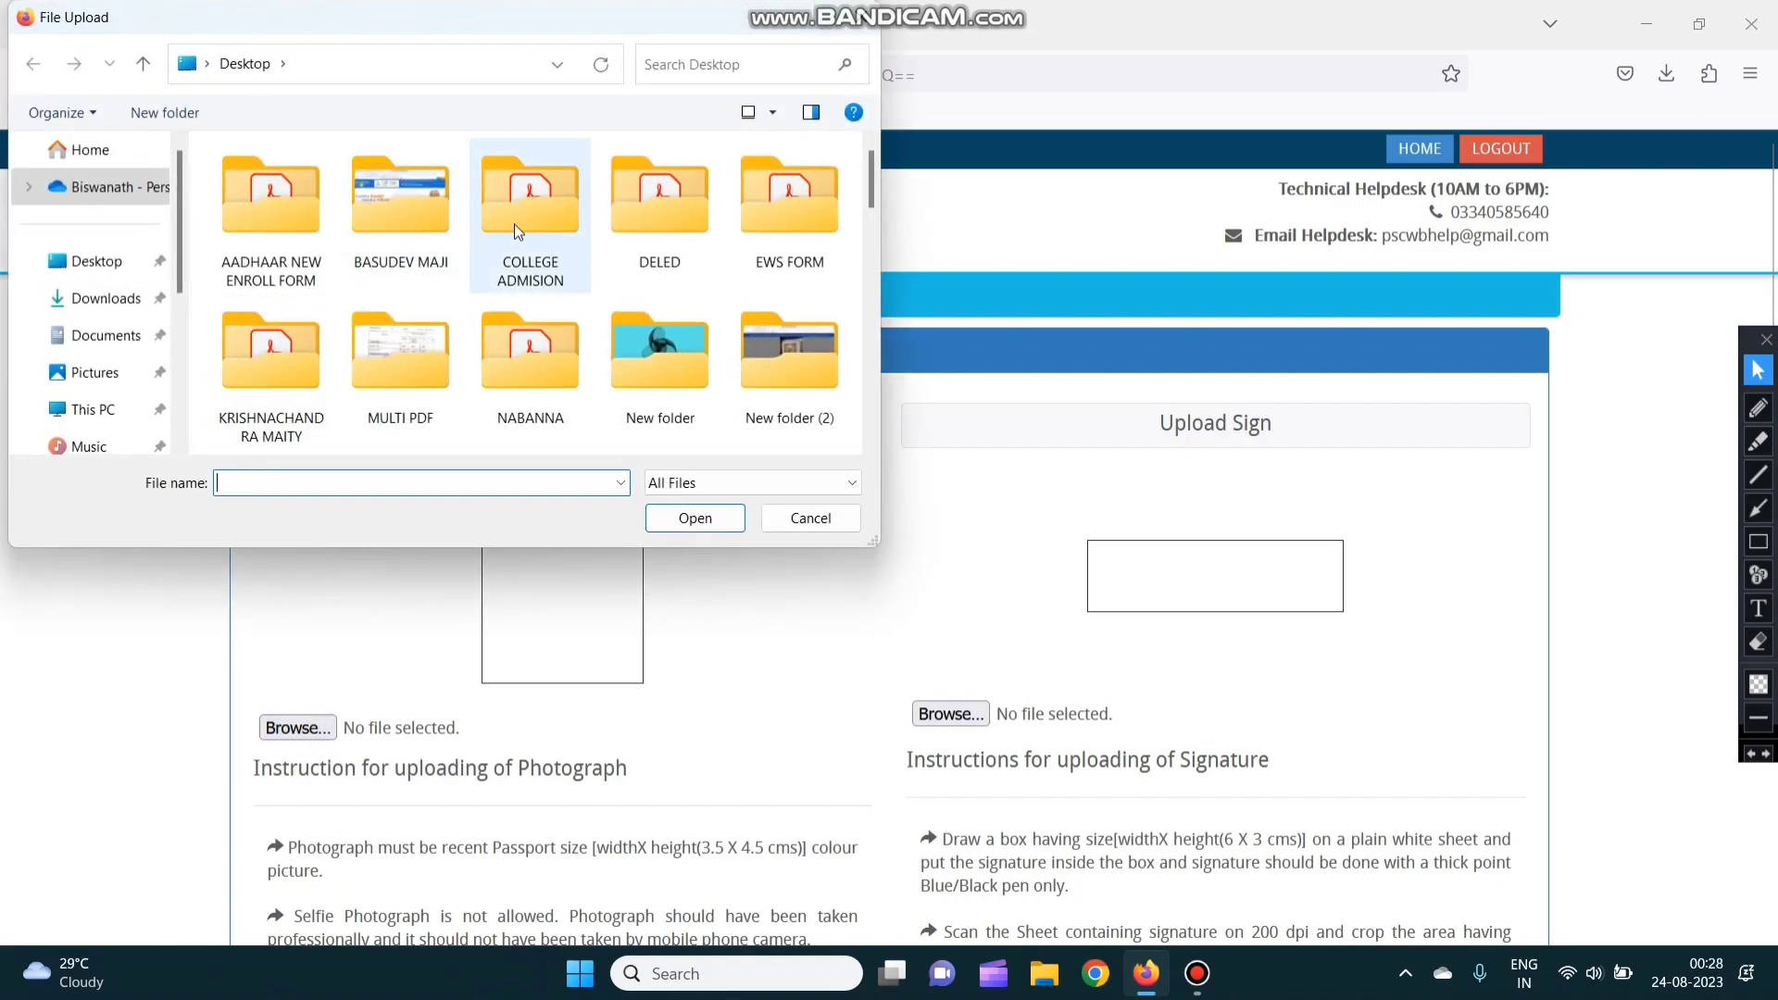
- Upload IMAGE from COLLEGE ADMISION > 1 COLLEGE > applicant's folder as the photo
{"action": "double_click", "coordinate": [515, 226]}
{"action": "left_click", "coordinate": [270, 212]}
{"action": "double_click", "coordinate": [270, 212]}
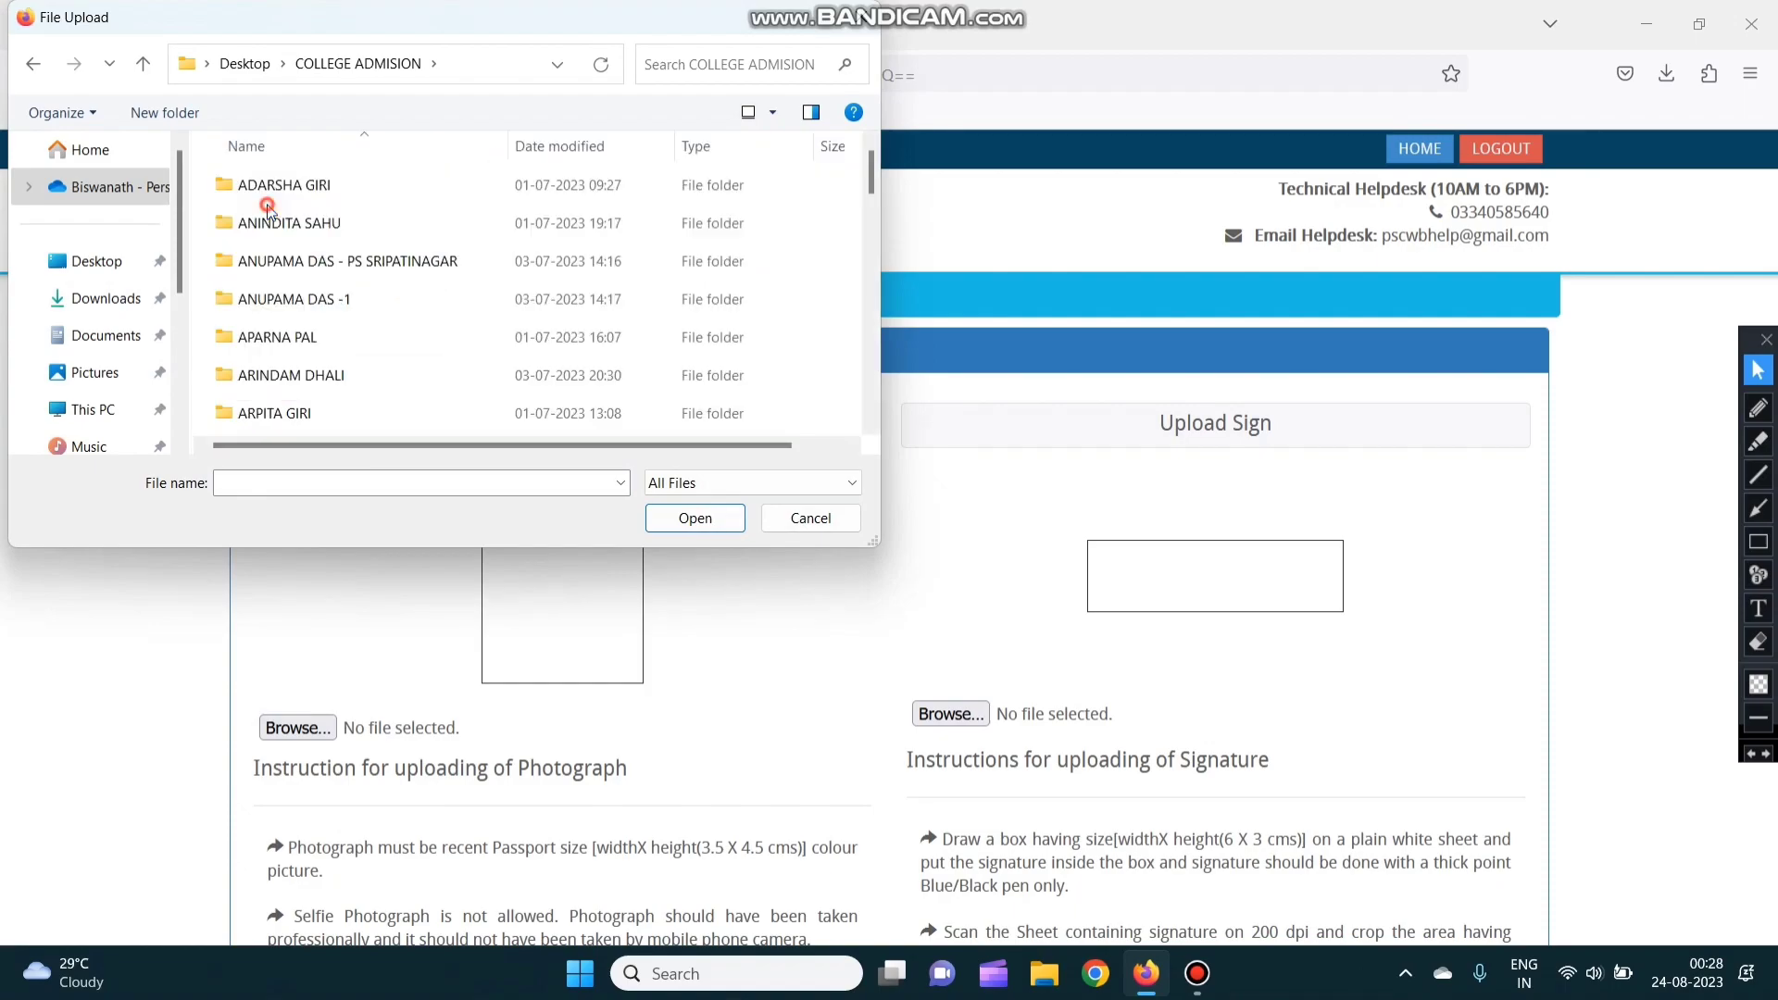
{"action": "double_click", "coordinate": [366, 380]}
{"action": "left_click", "coordinate": [424, 208]}
{"action": "left_click", "coordinate": [693, 518]}
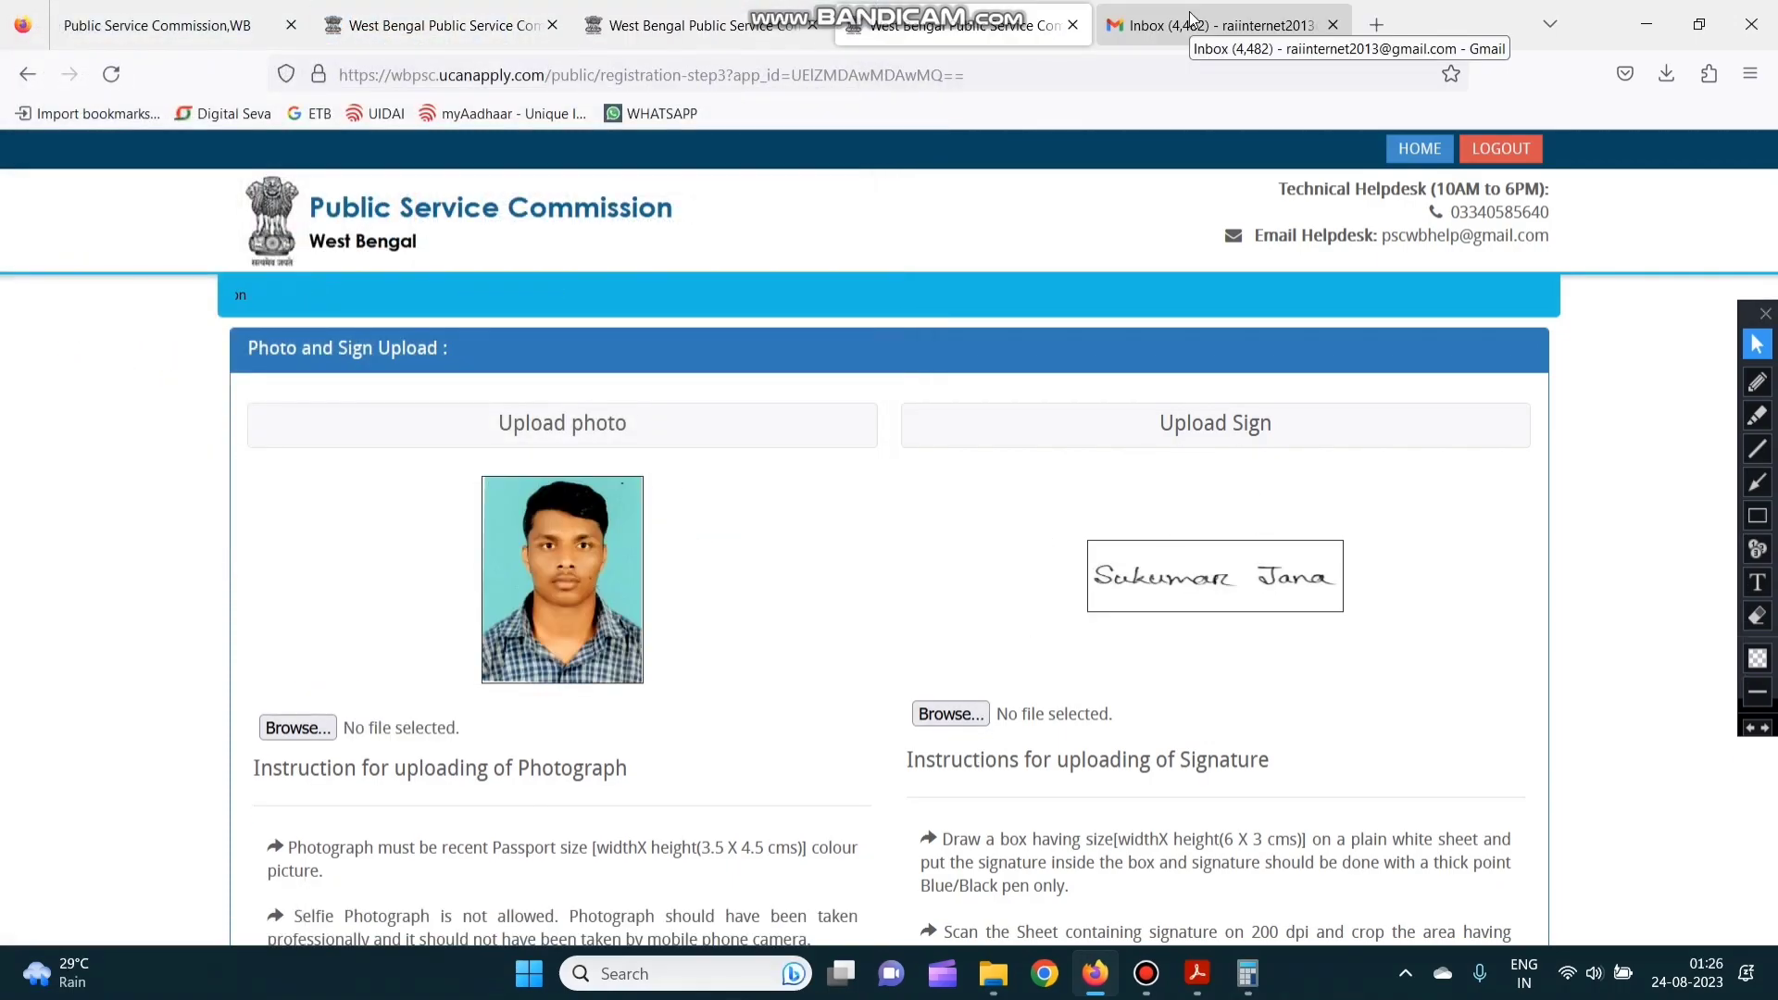
{"action": "scroll", "coordinate": [1451, 400], "scroll_direction": "down", "scroll_amount": 1}
{"action": "scroll", "coordinate": [1447, 399], "scroll_direction": "down", "scroll_amount": 5}
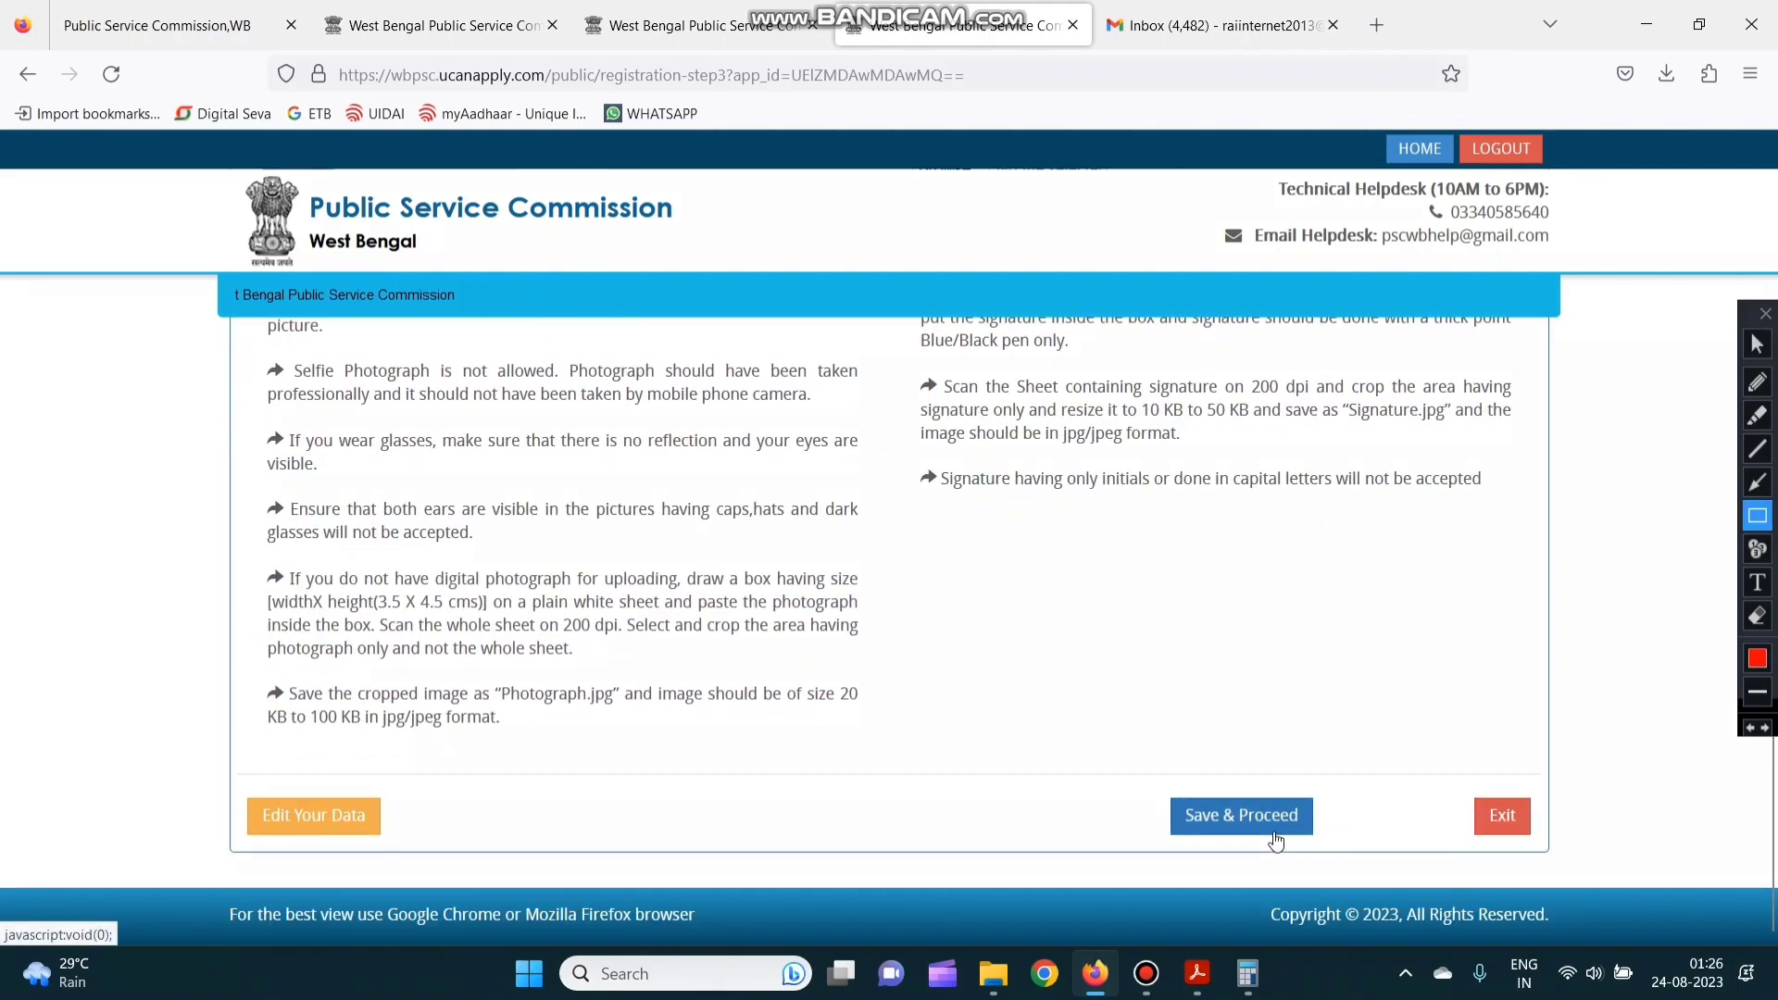
- Save the photo and signature, then scroll the registration preview down to the Declaration
{"action": "mouse_move", "coordinate": [1146, 771]}
{"action": "left_mouse_down"}
{"action": "mouse_move", "coordinate": [1254, 865]}
{"action": "mouse_move", "coordinate": [1365, 865]}
{"action": "left_mouse_up"}
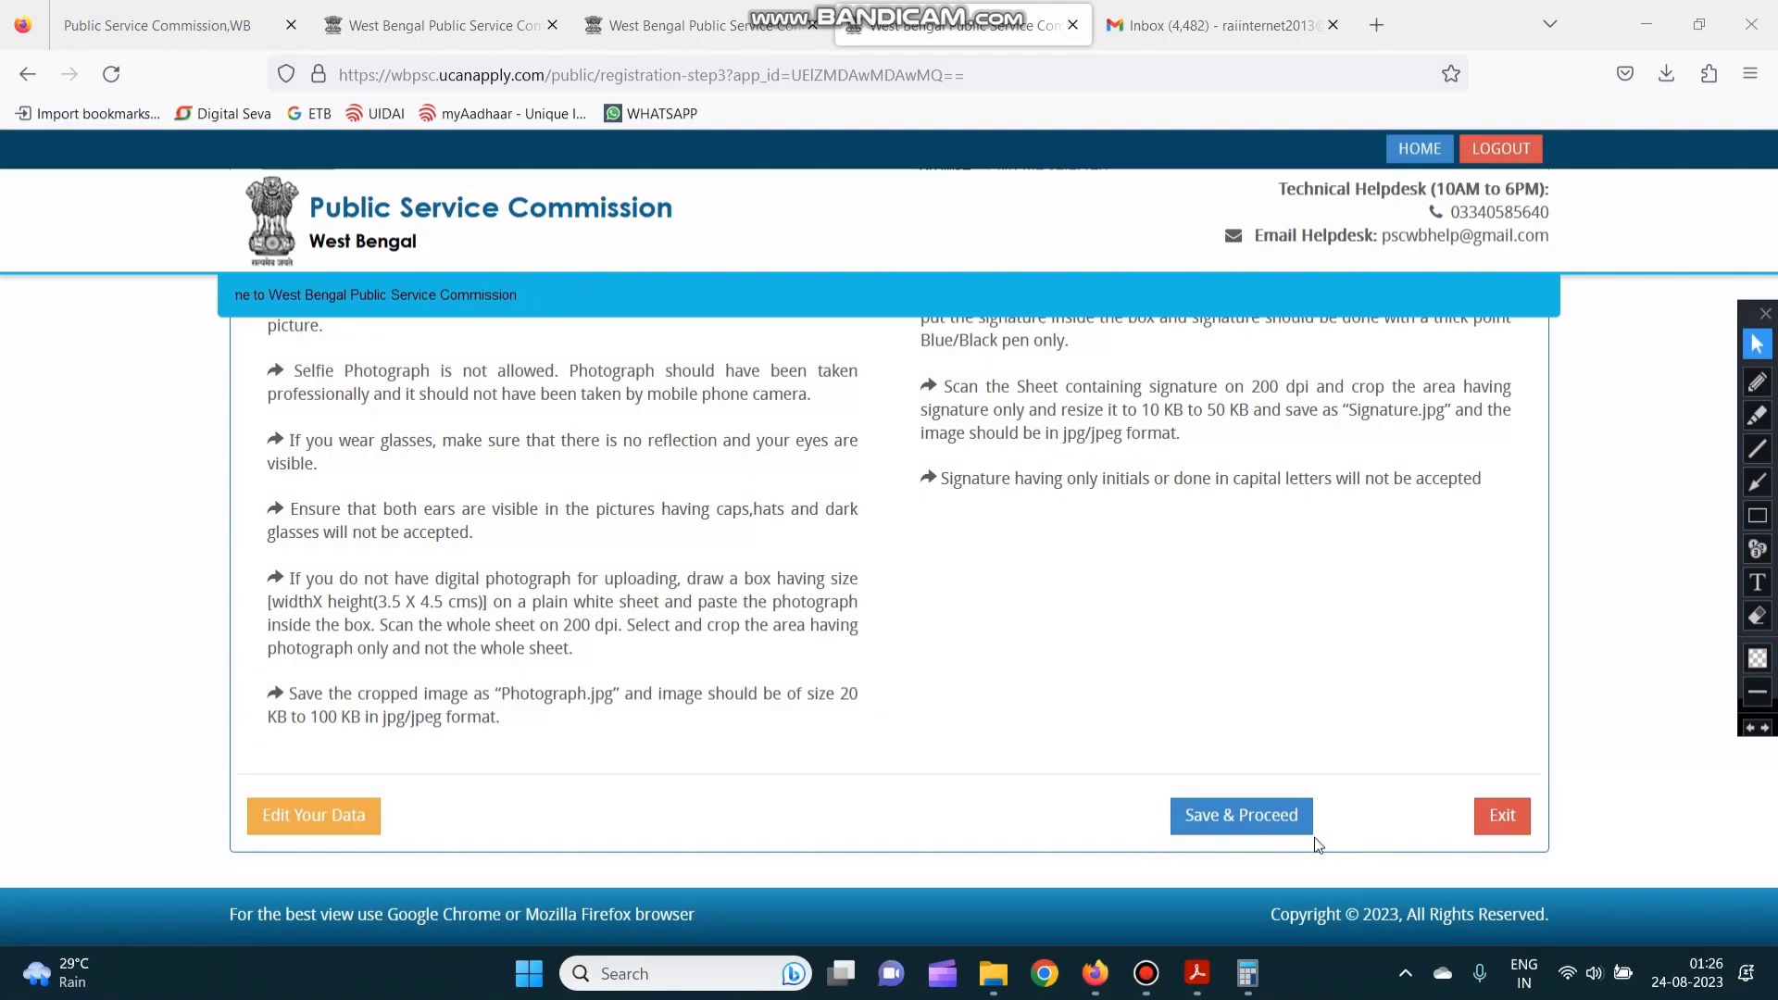
{"action": "left_click", "coordinate": [1238, 834]}
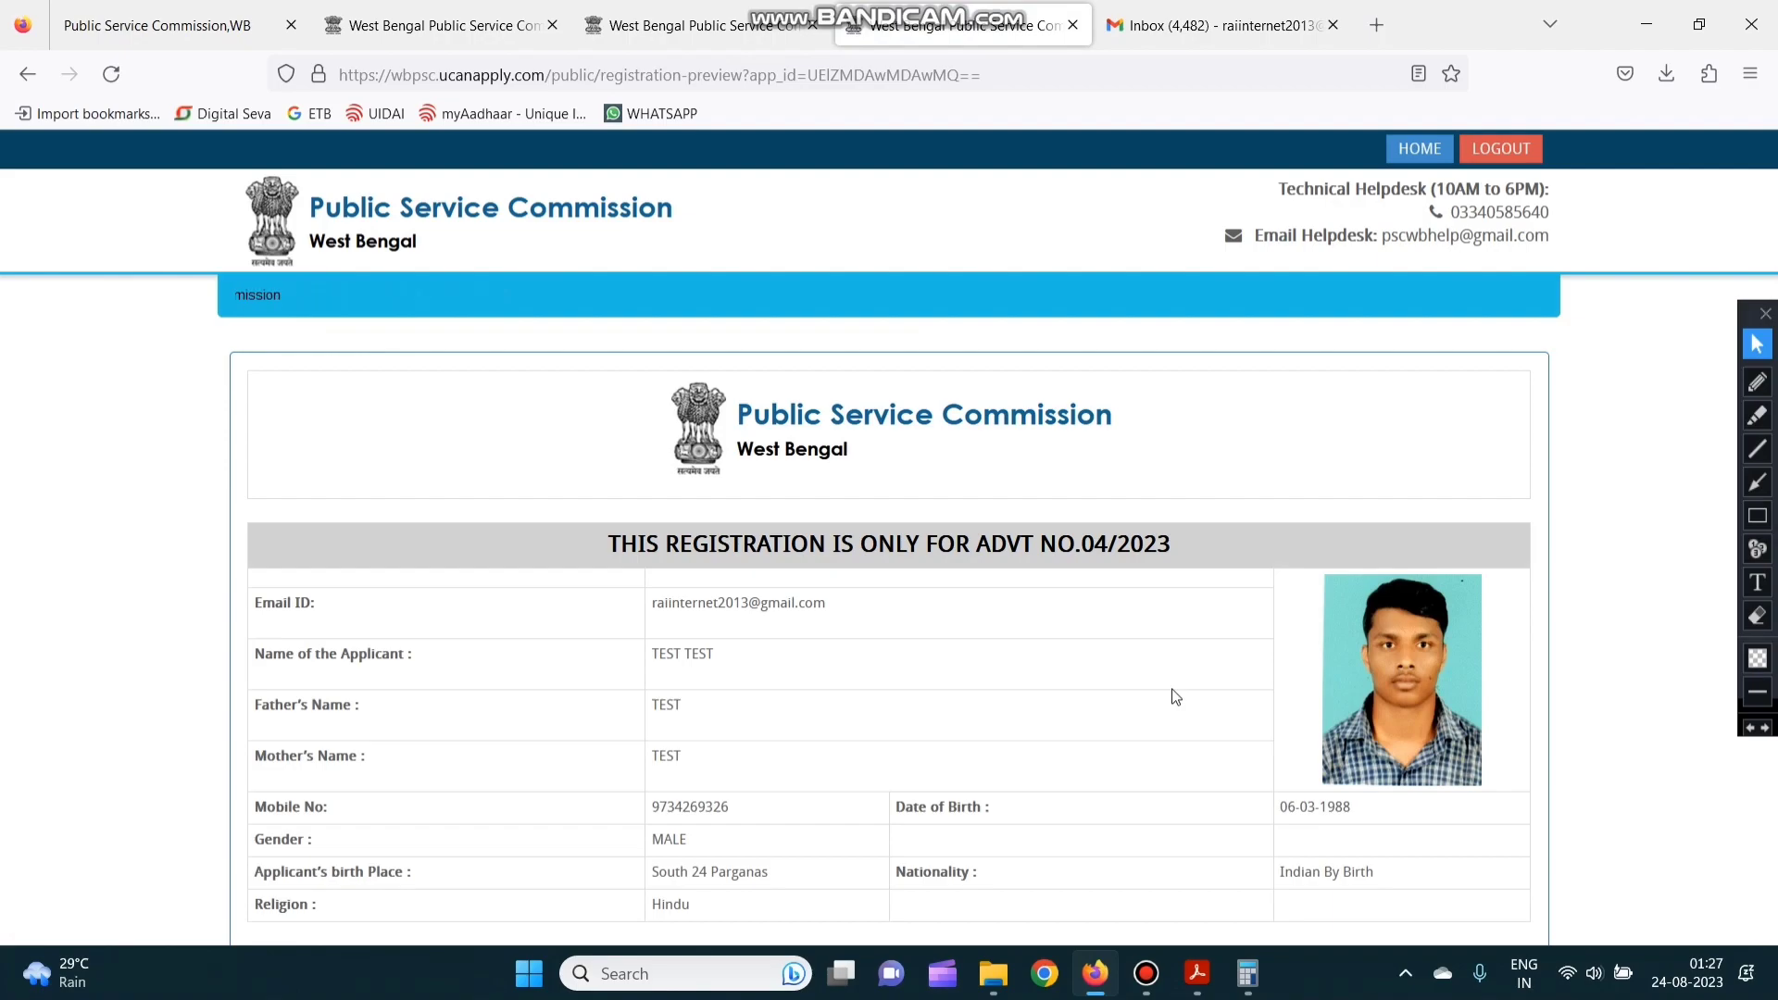
{"action": "scroll", "coordinate": [1175, 696], "scroll_direction": "down", "scroll_amount": 12}
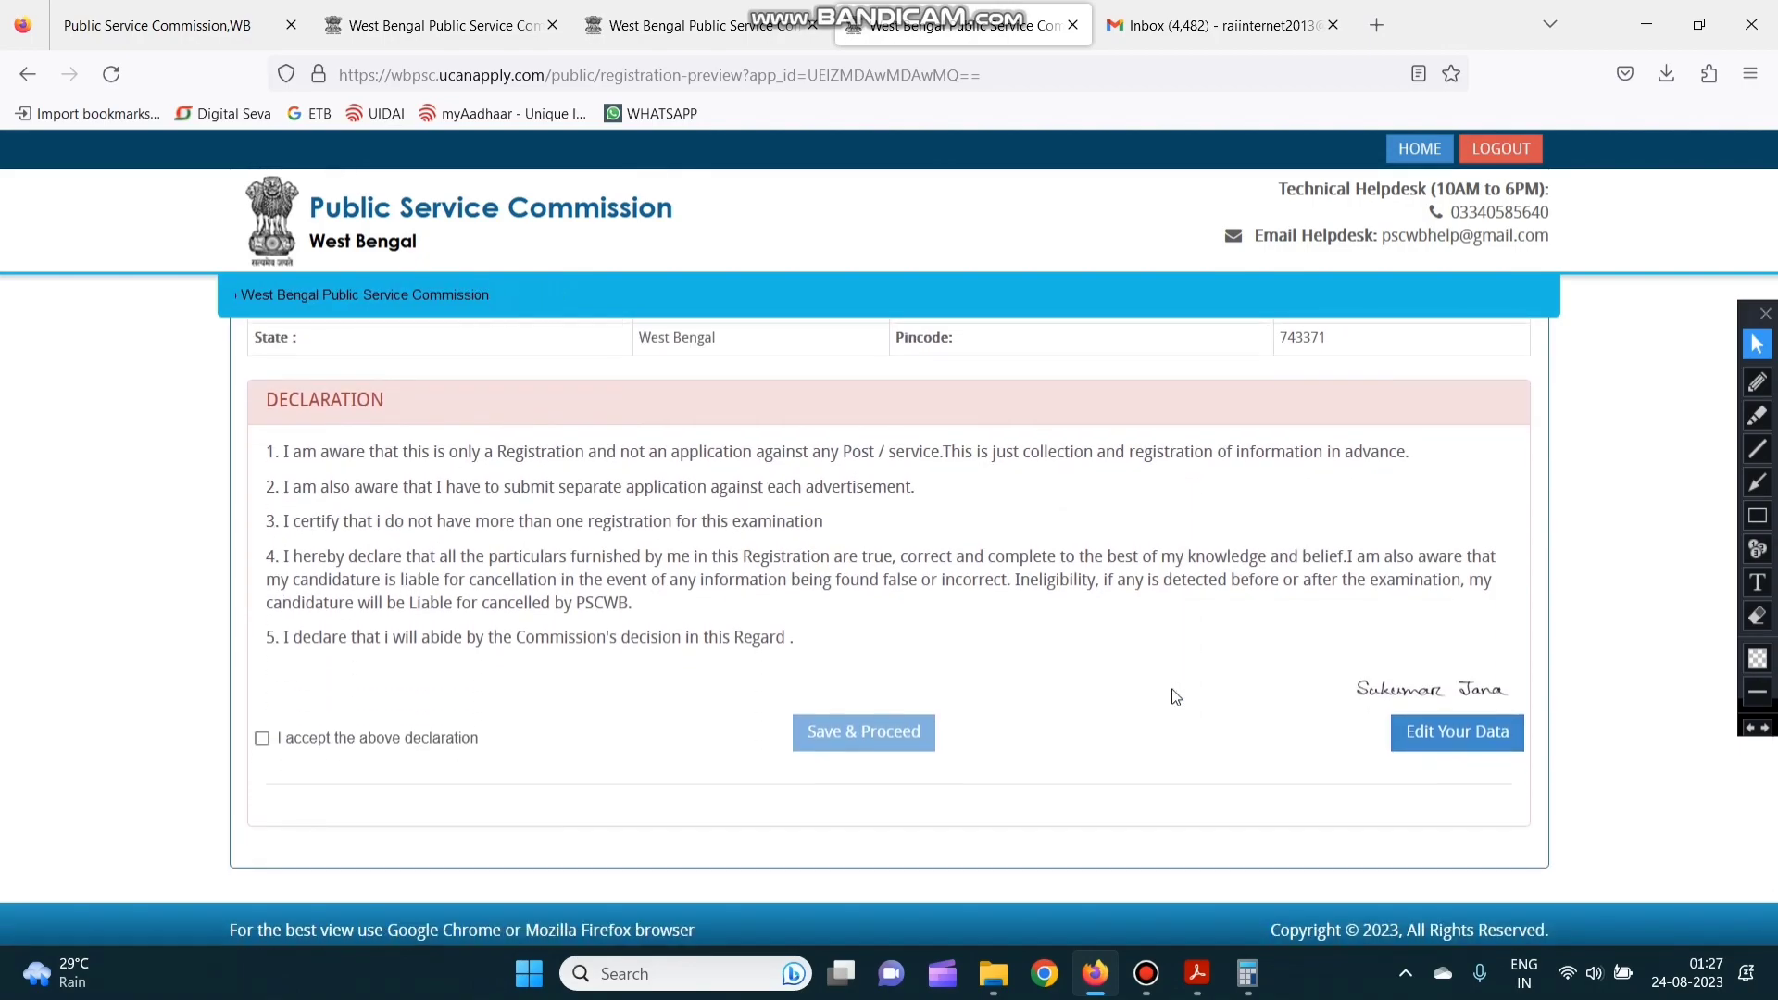
{"action": "key", "text": "ctrl+5"}
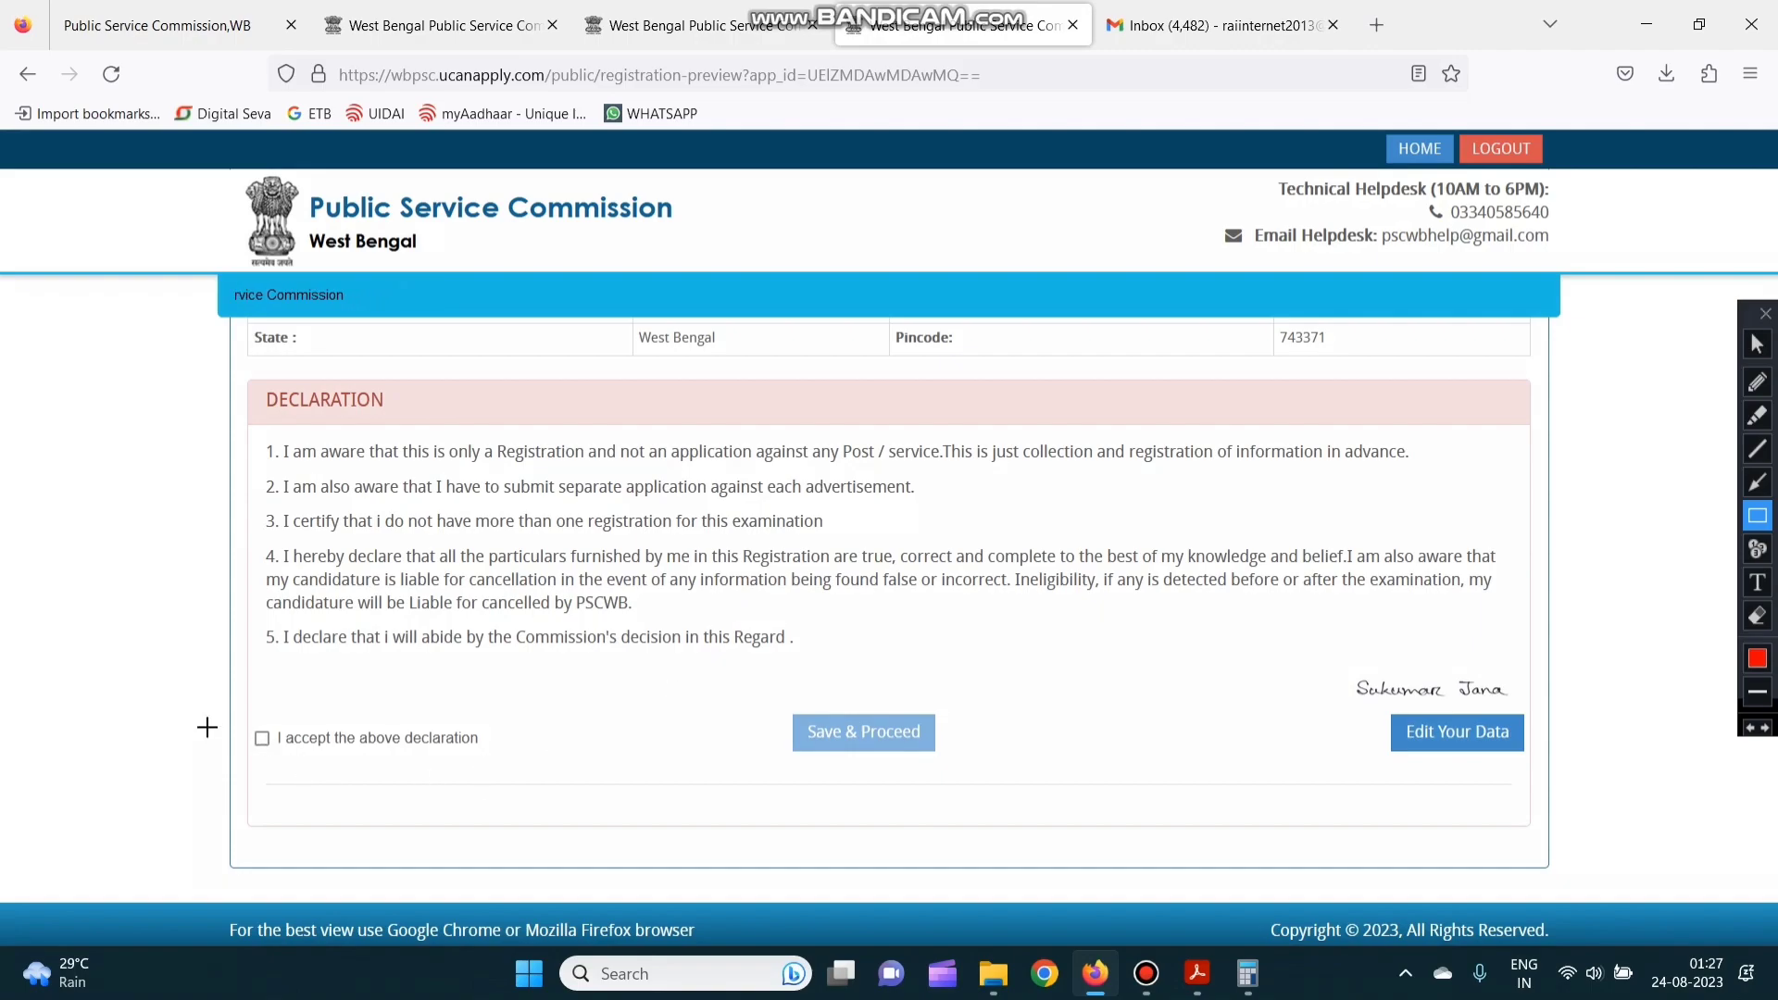
{"action": "left_click_drag", "start_coordinate": [241, 704], "coordinate": [284, 765]}
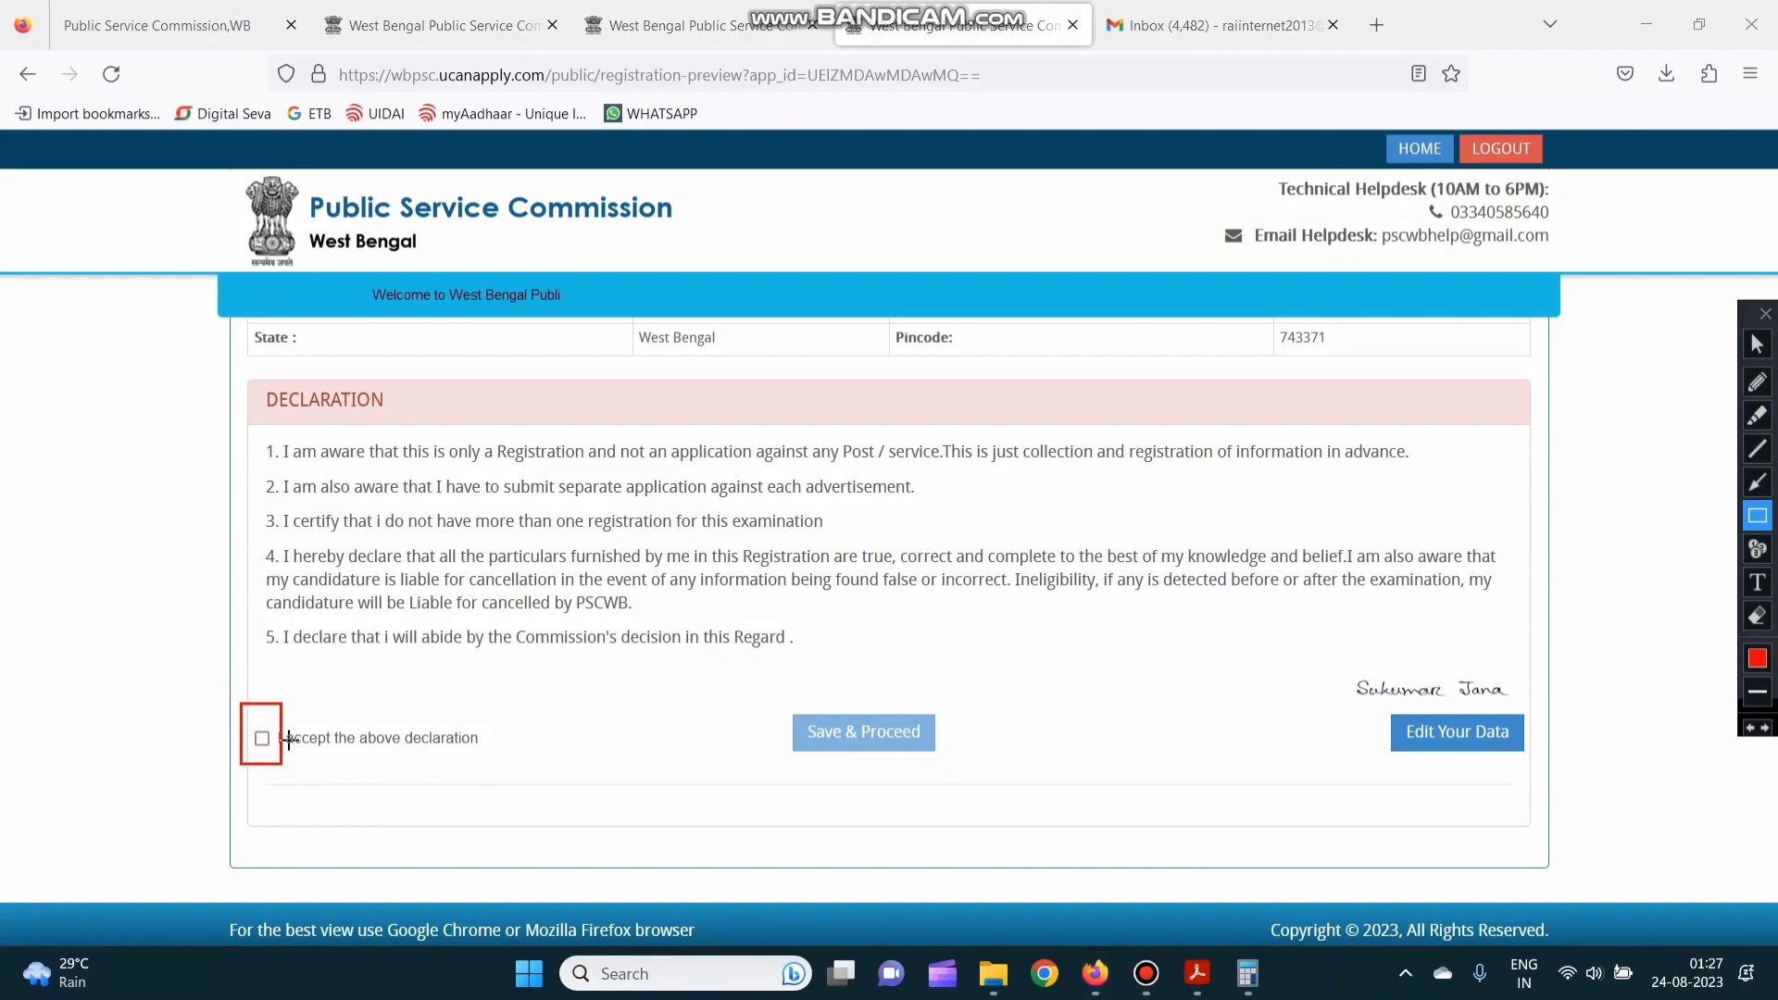
{"action": "key", "text": "ctrl+0"}
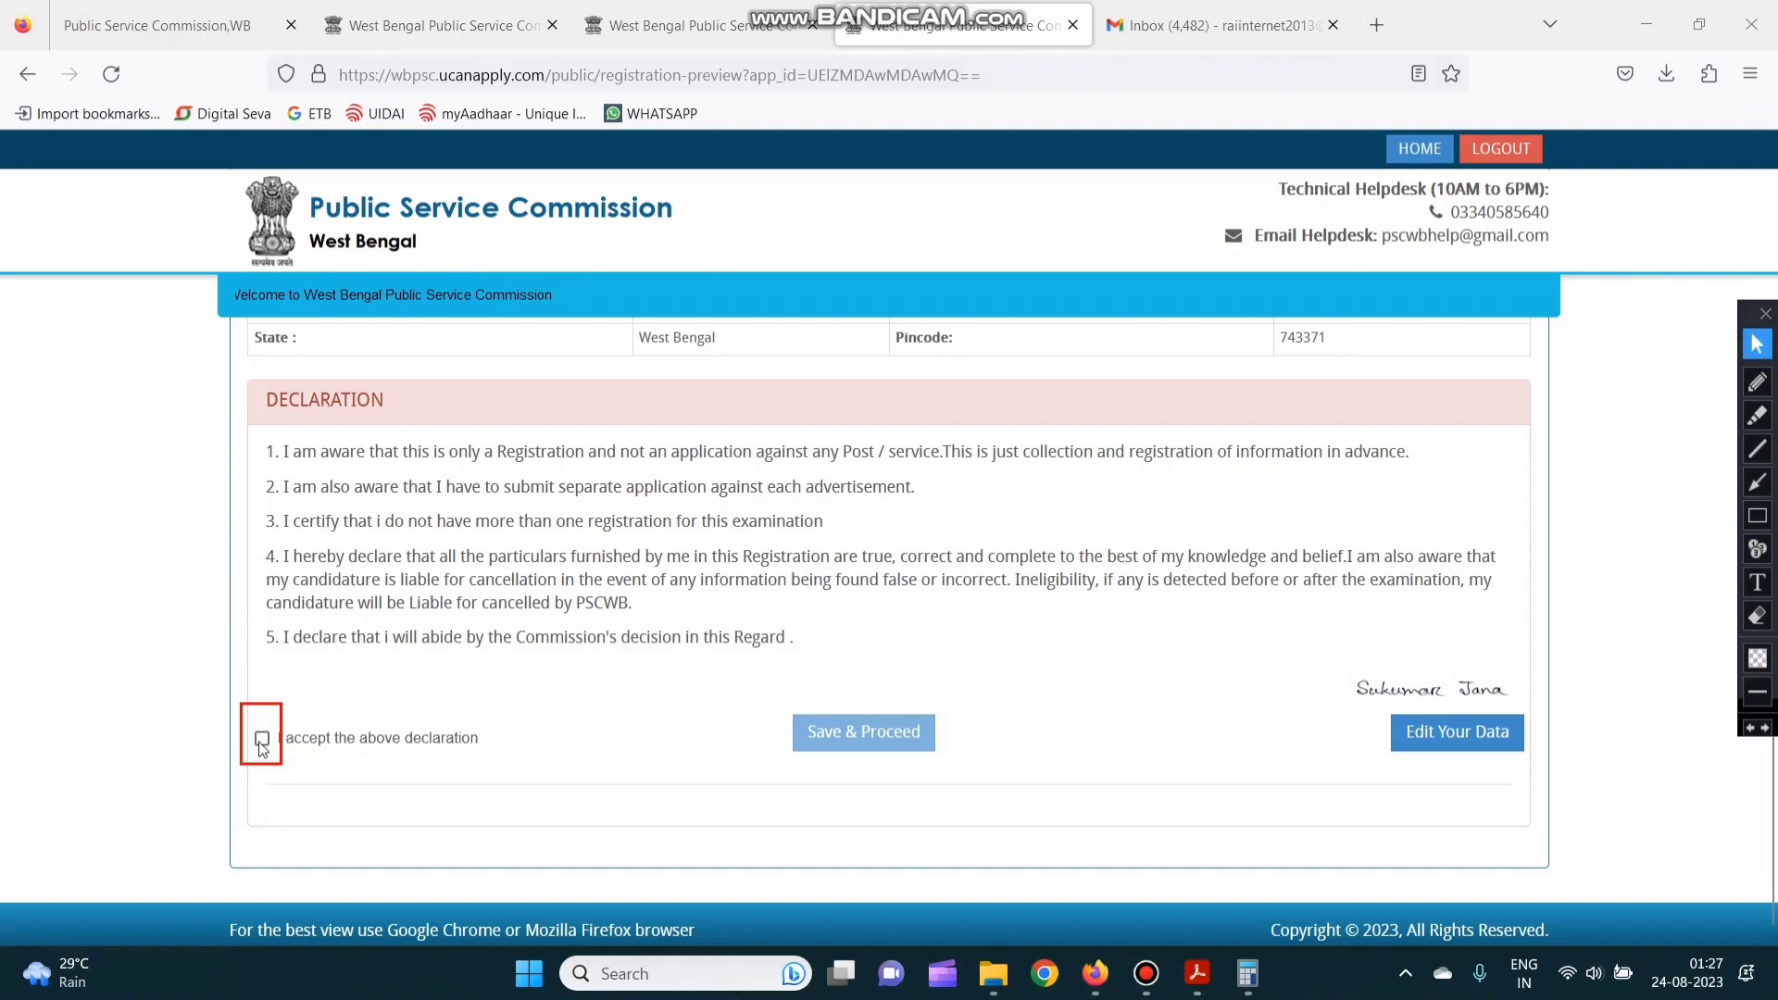
- Tick 'I accept the above declaration' and submit the registration with Save & Proceed
{"action": "left_click", "coordinate": [261, 741]}
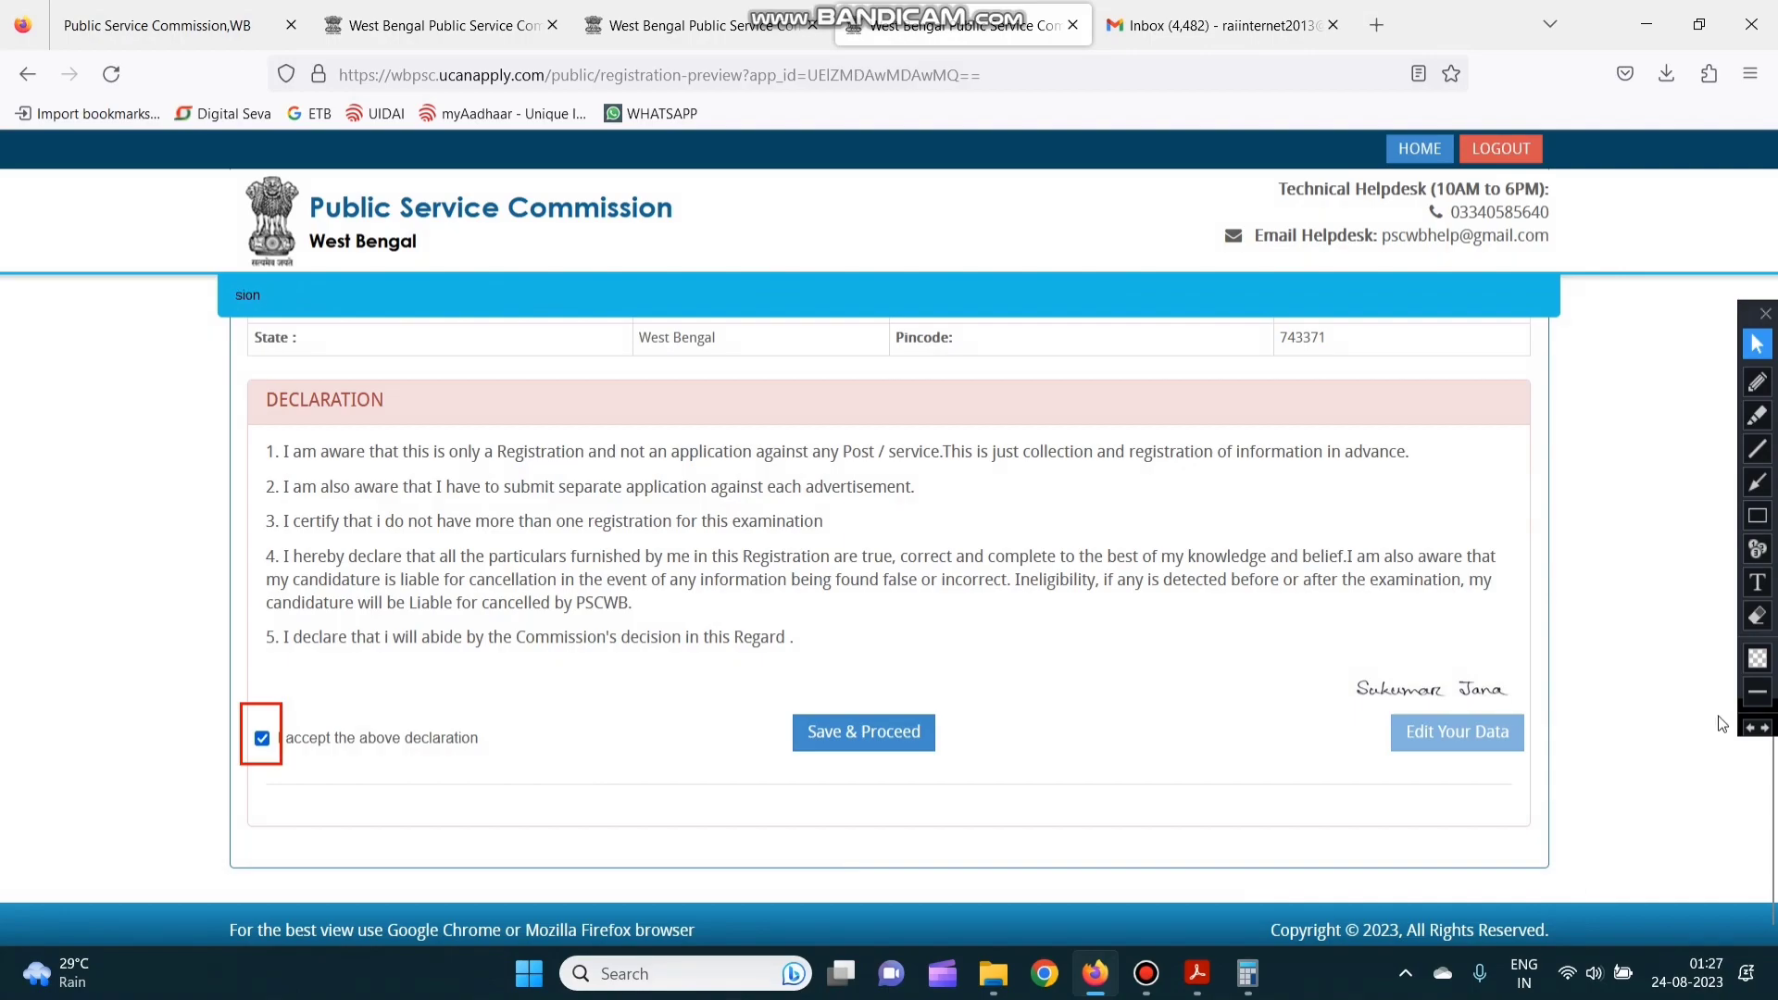
{"action": "left_click", "coordinate": [1758, 728]}
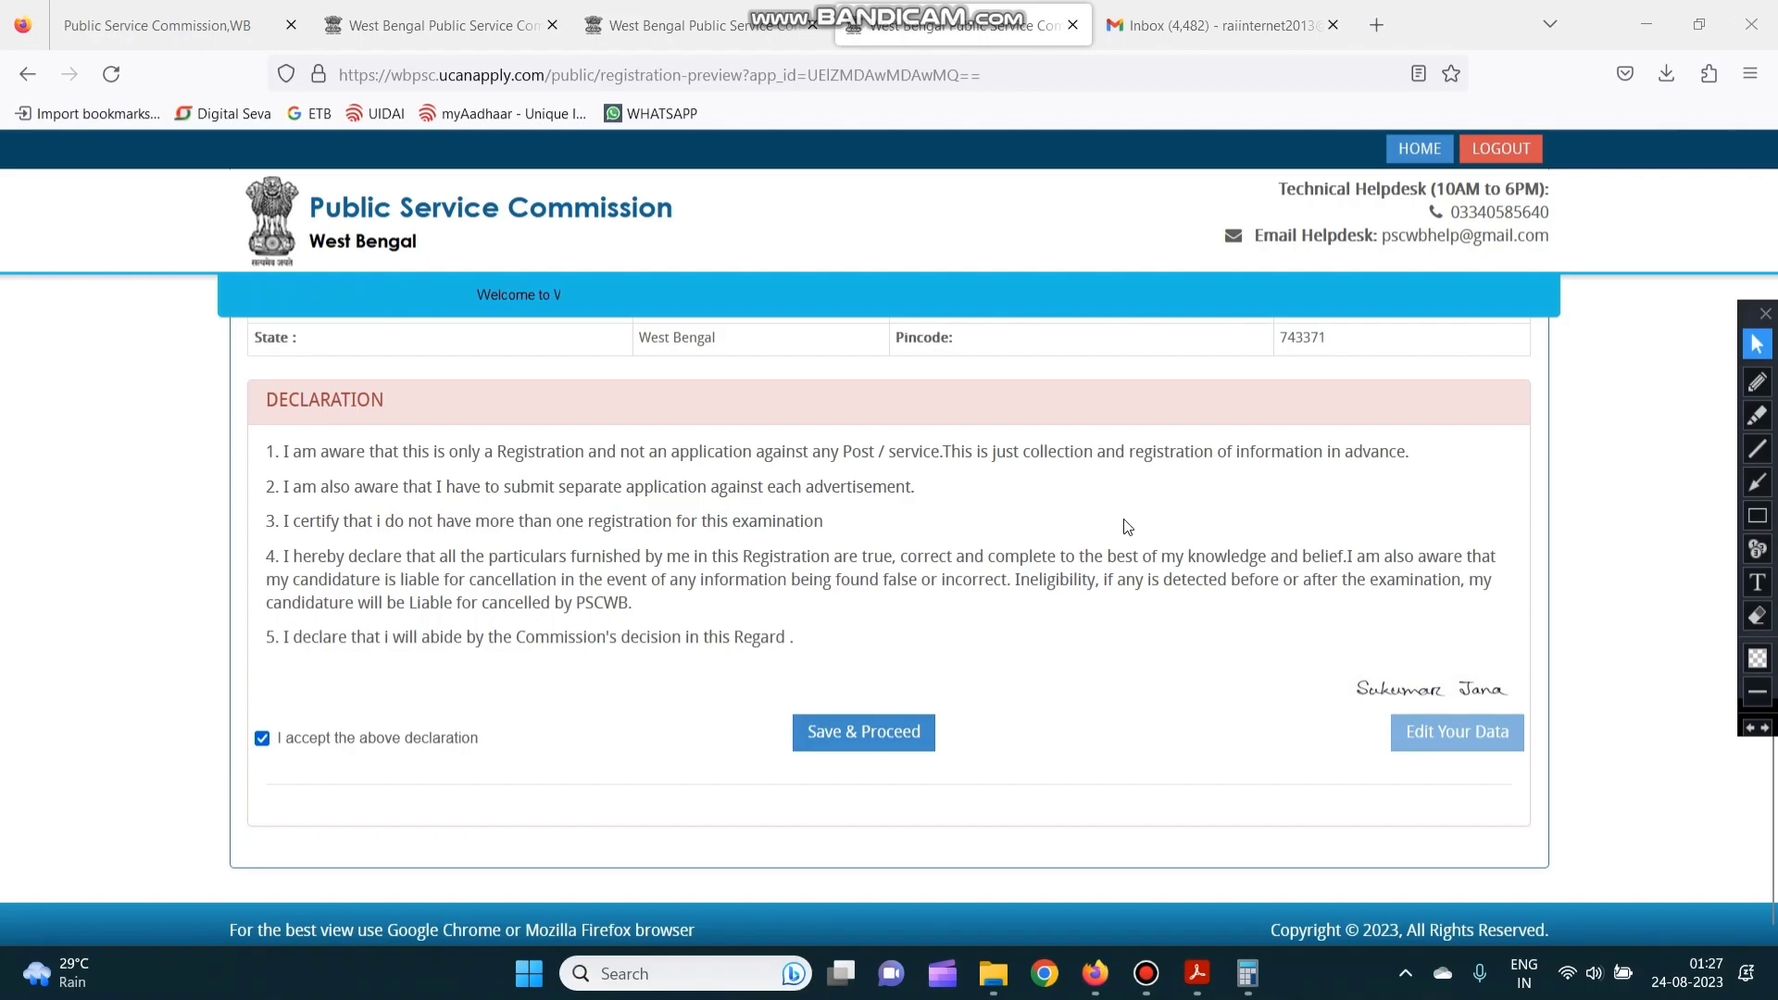
{"action": "left_click", "coordinate": [843, 741]}
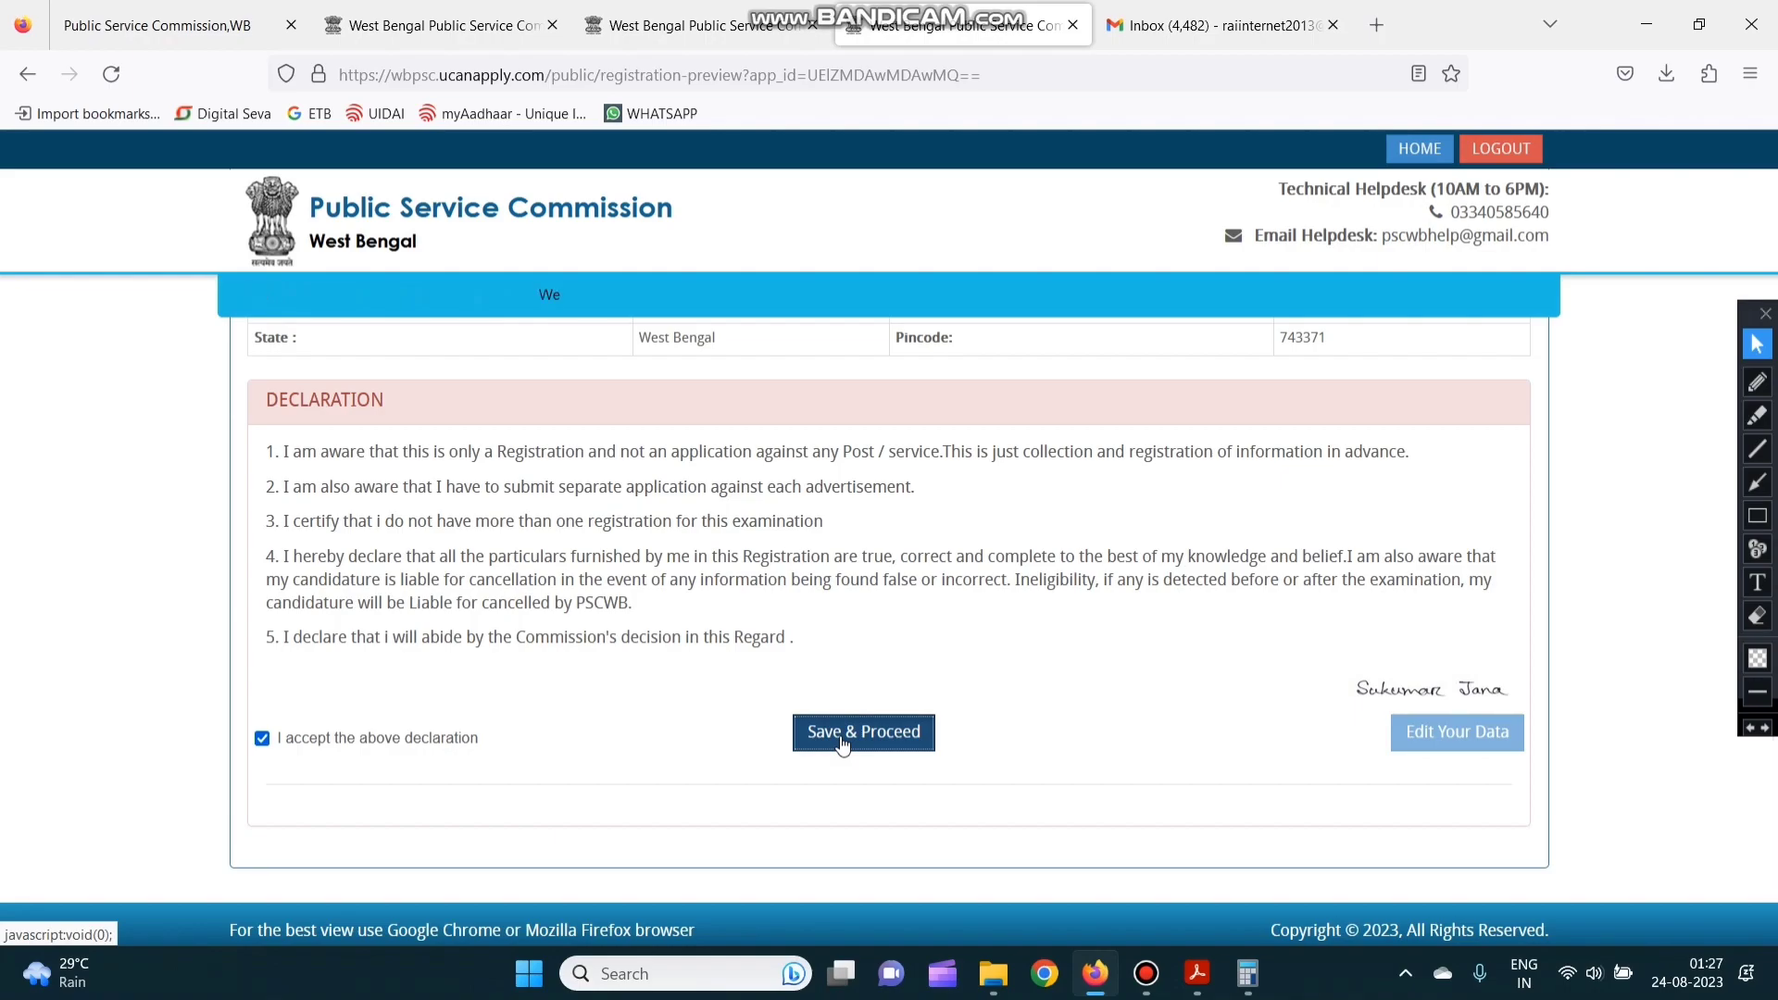
{"action": "left_click", "coordinate": [841, 738]}
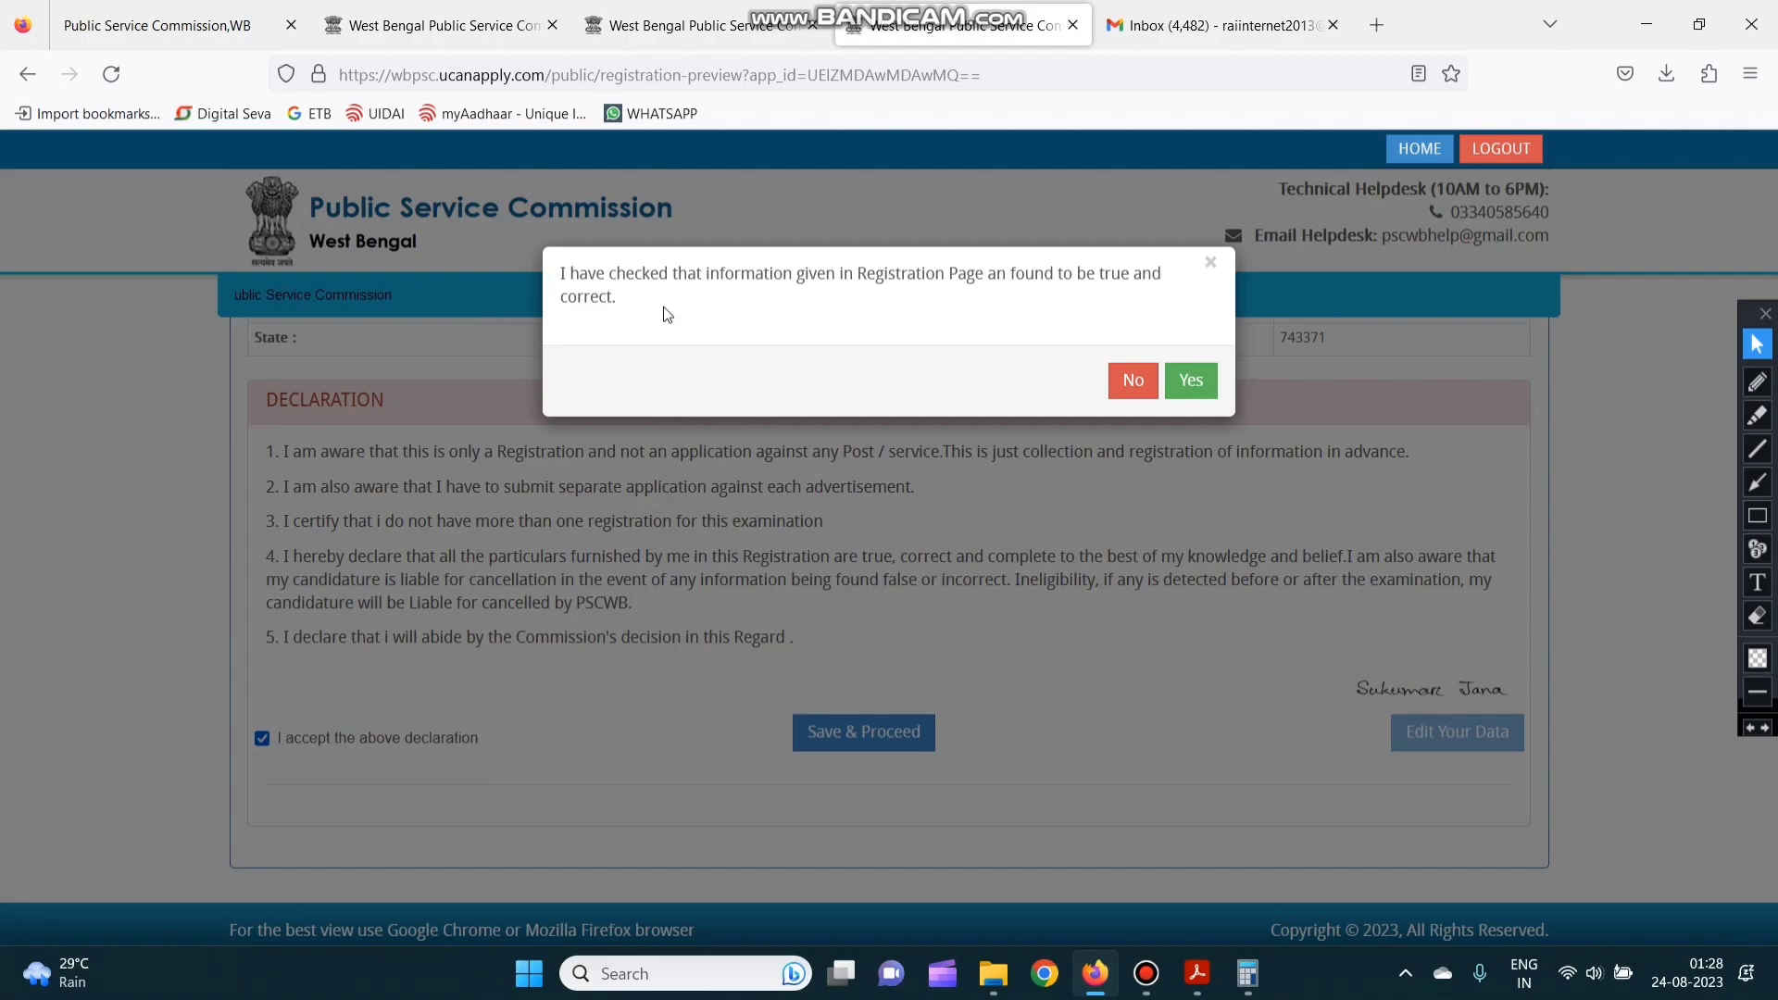
- Confirm the information is true, then review the final preview down to Print and Login to Continue
{"action": "left_click", "coordinate": [1193, 381]}
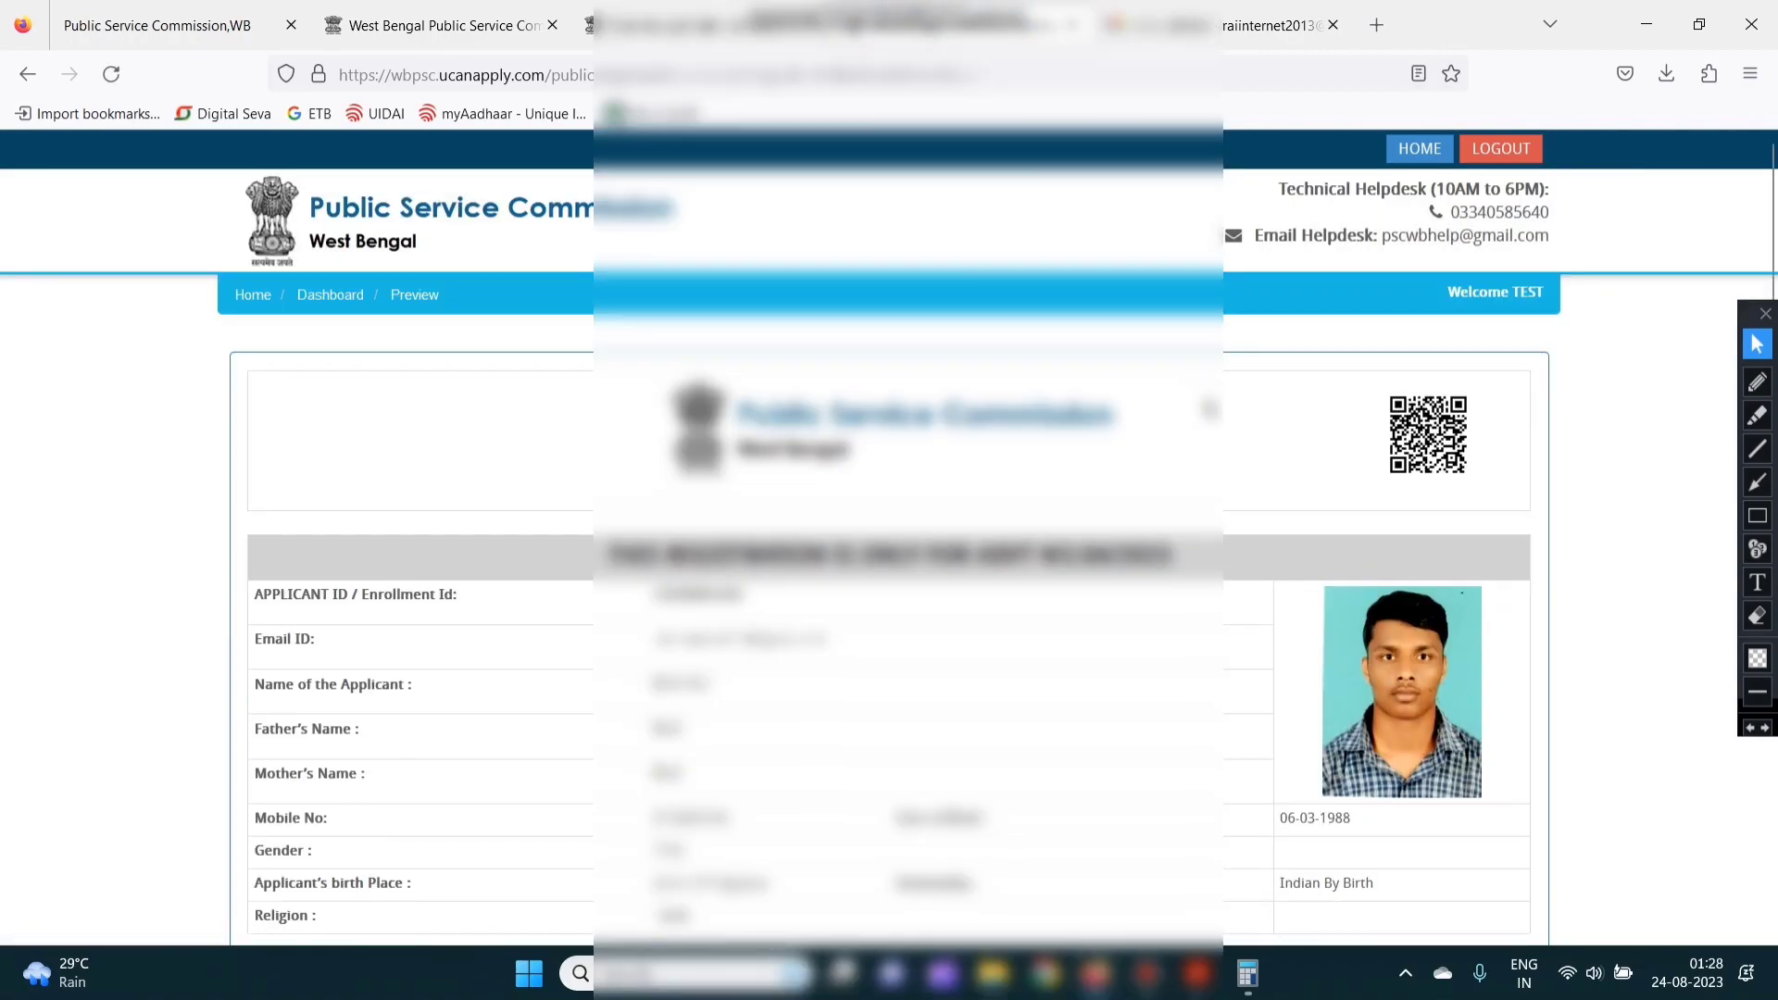
{"action": "scroll", "coordinate": [1209, 491], "scroll_direction": "down", "scroll_amount": 15}
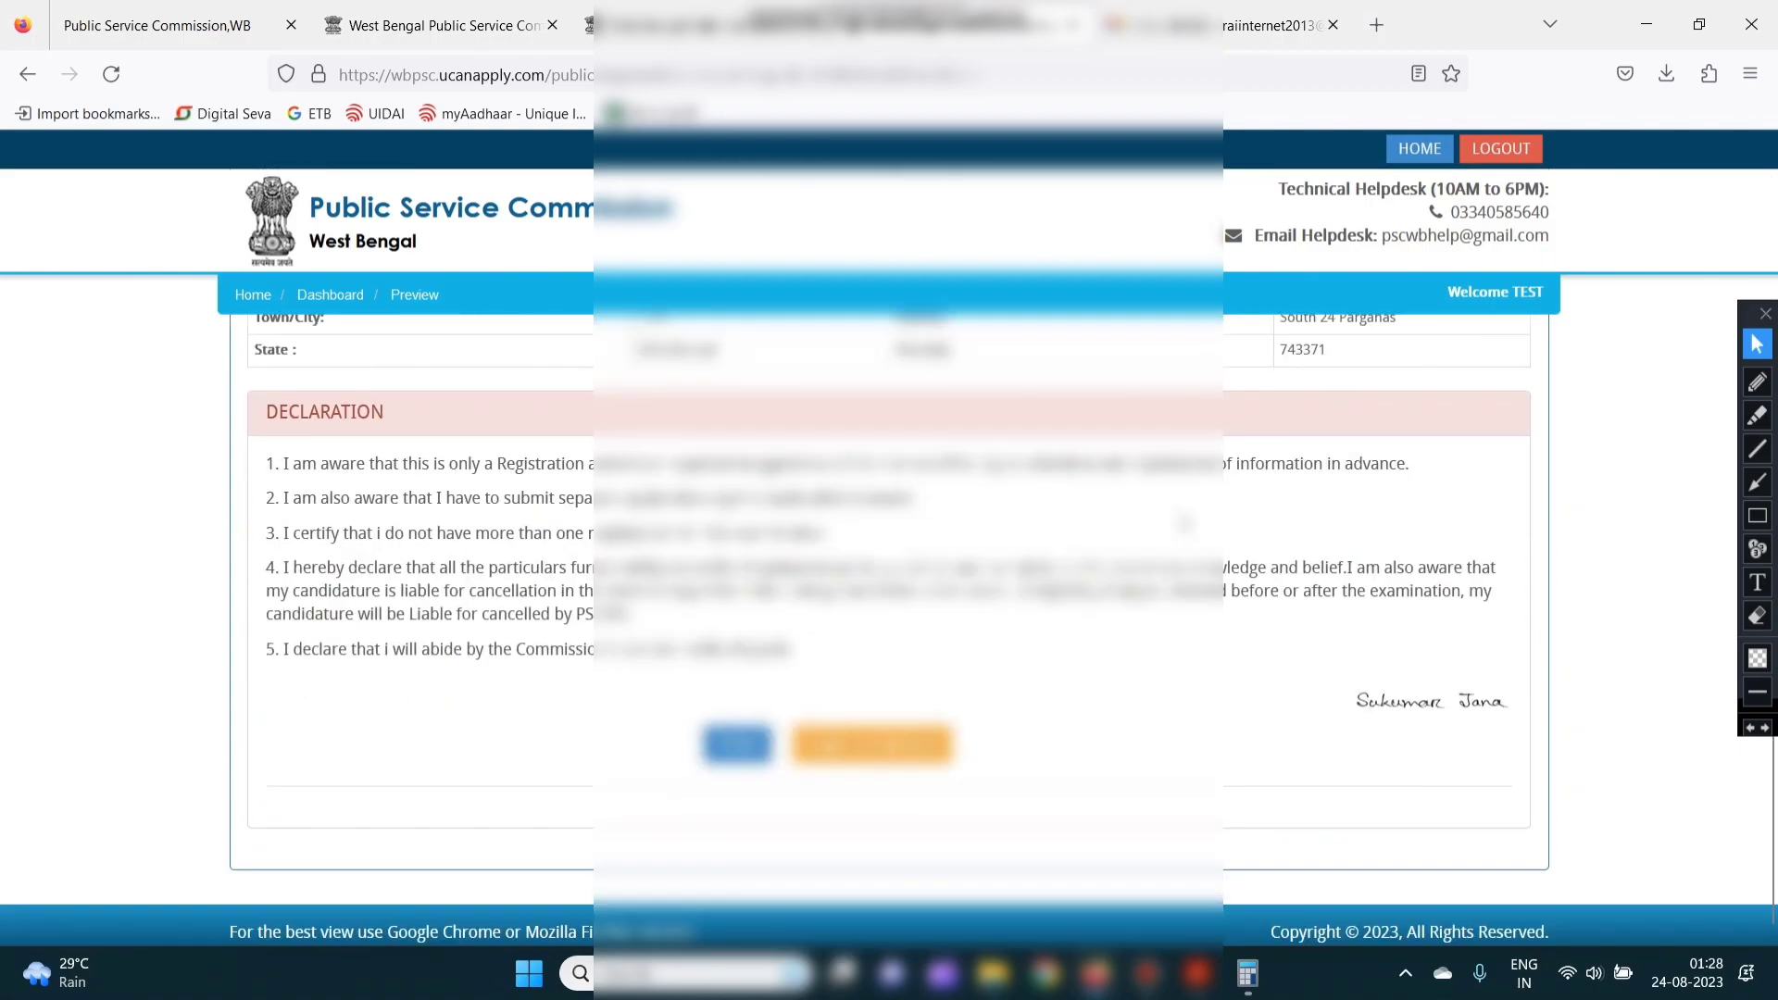
{"action": "scroll", "coordinate": [1184, 523], "scroll_direction": "up", "scroll_amount": 5}
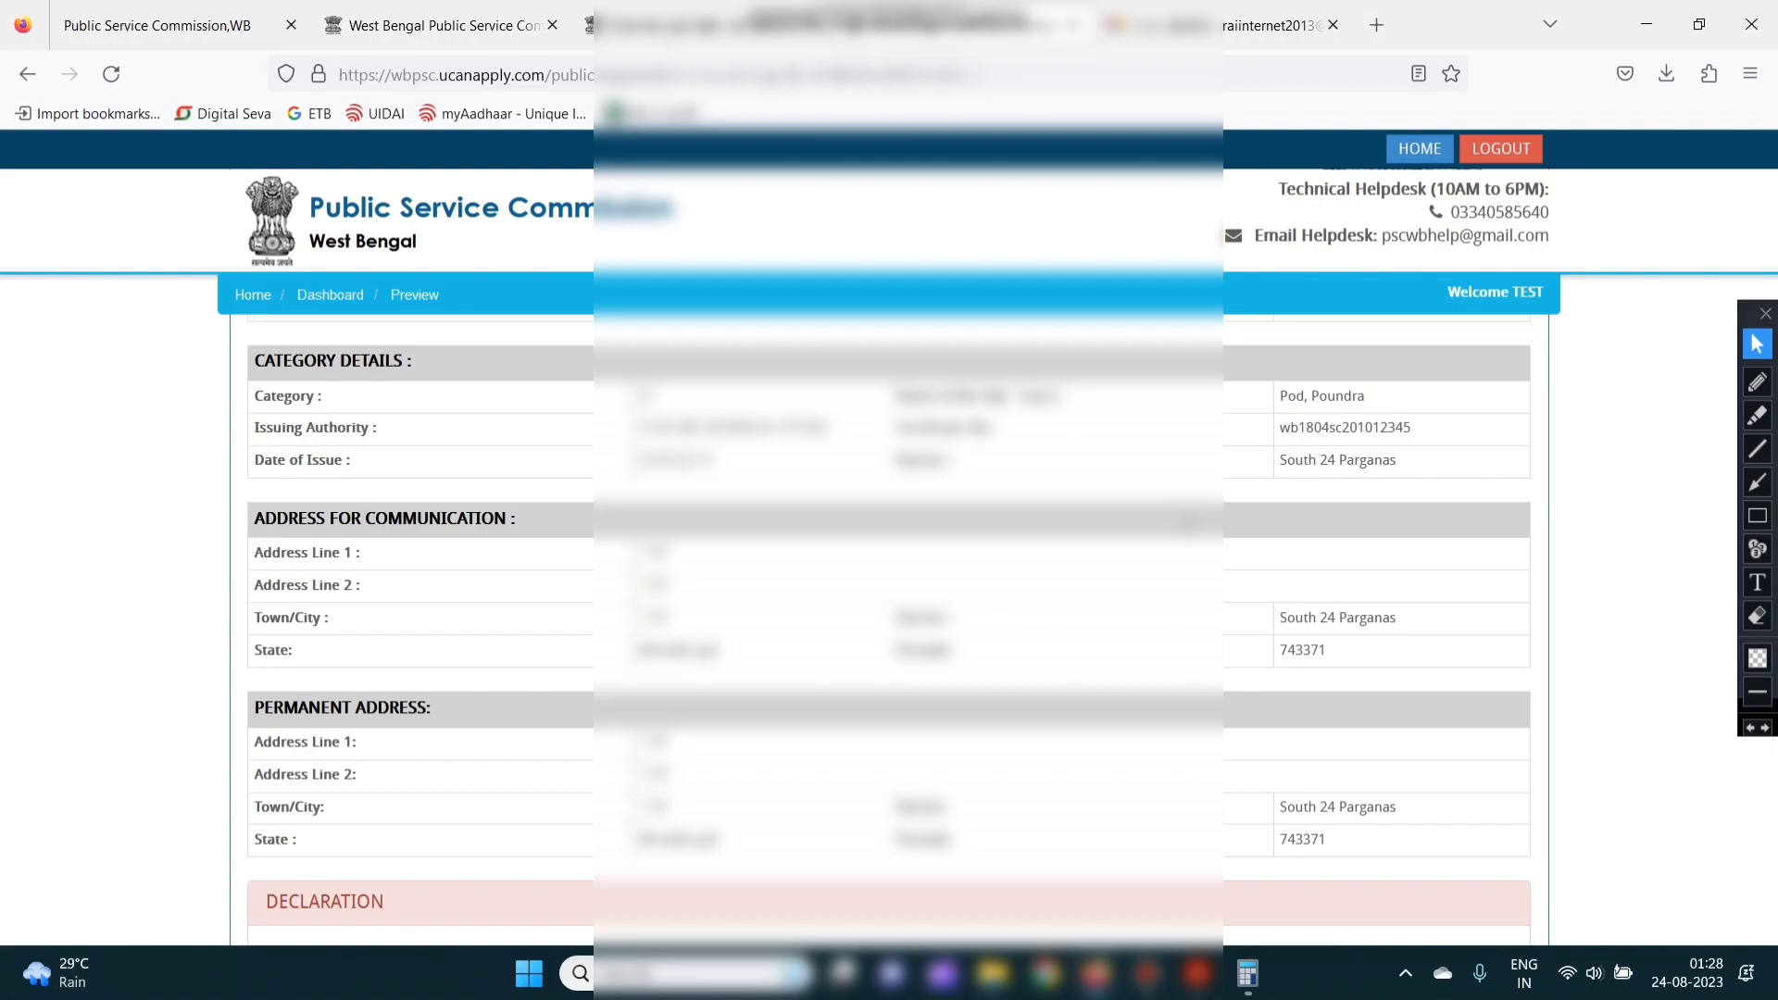
{"action": "scroll", "coordinate": [908, 621], "scroll_direction": "down", "scroll_amount": 5}
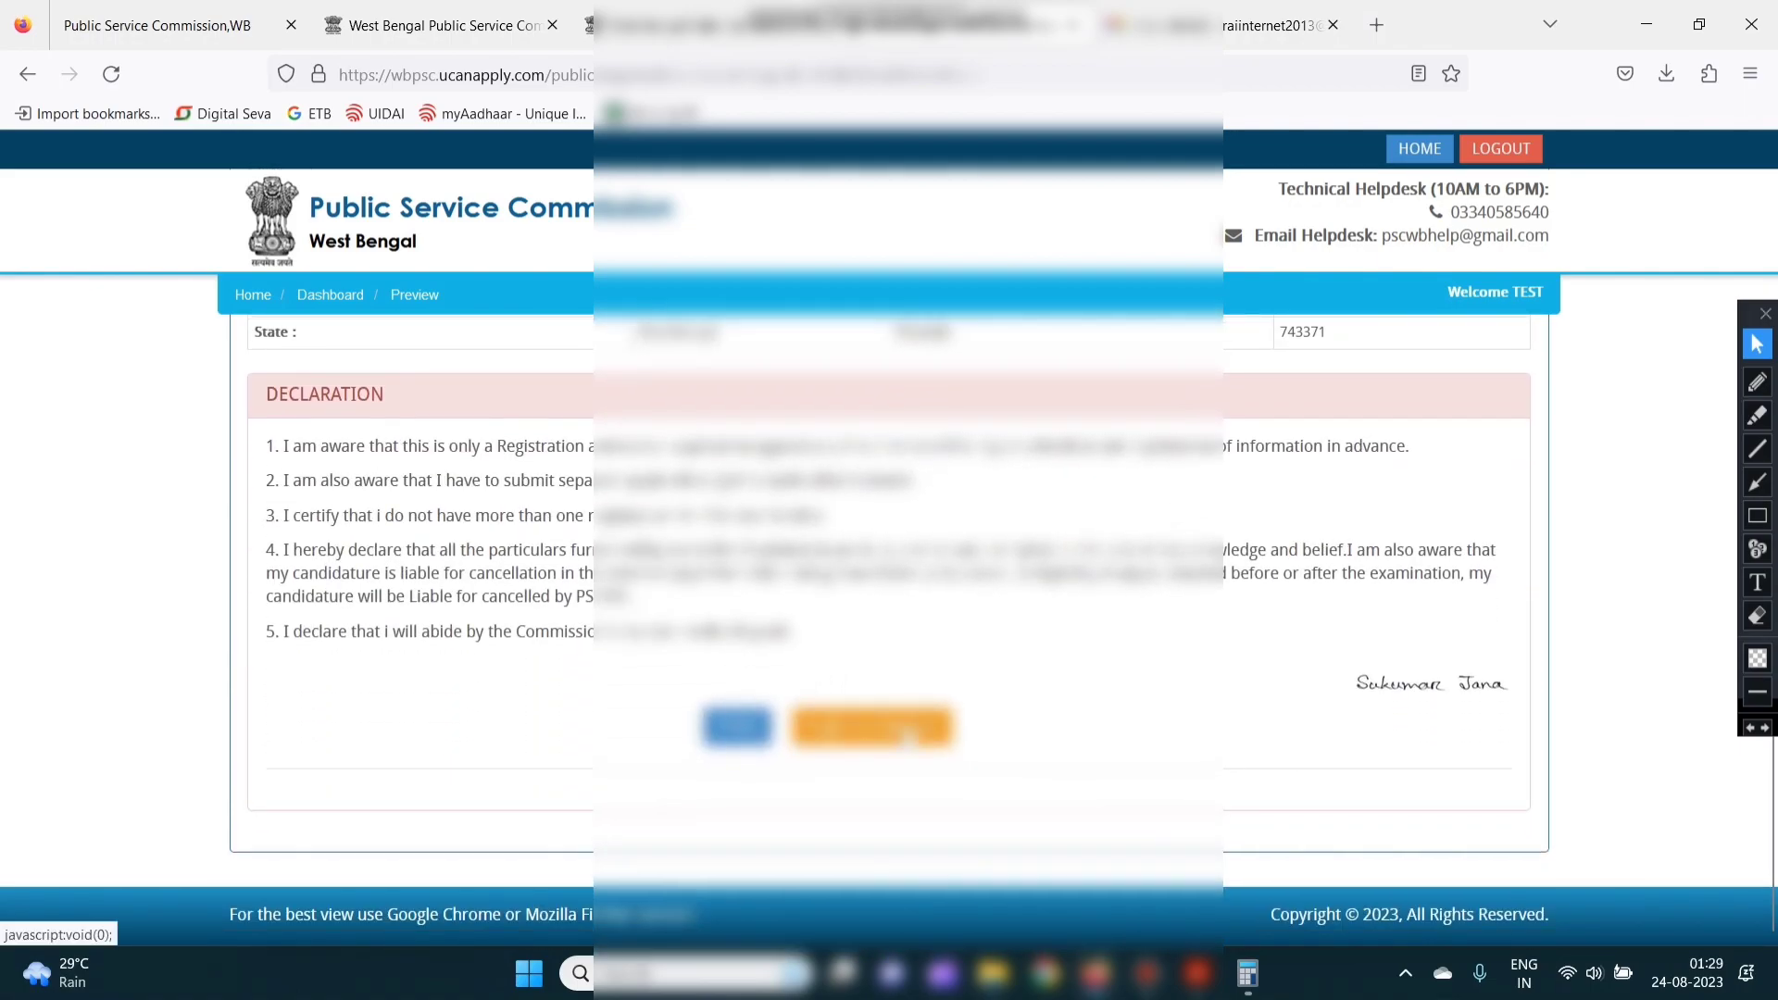
{"action": "key", "text": "r"}
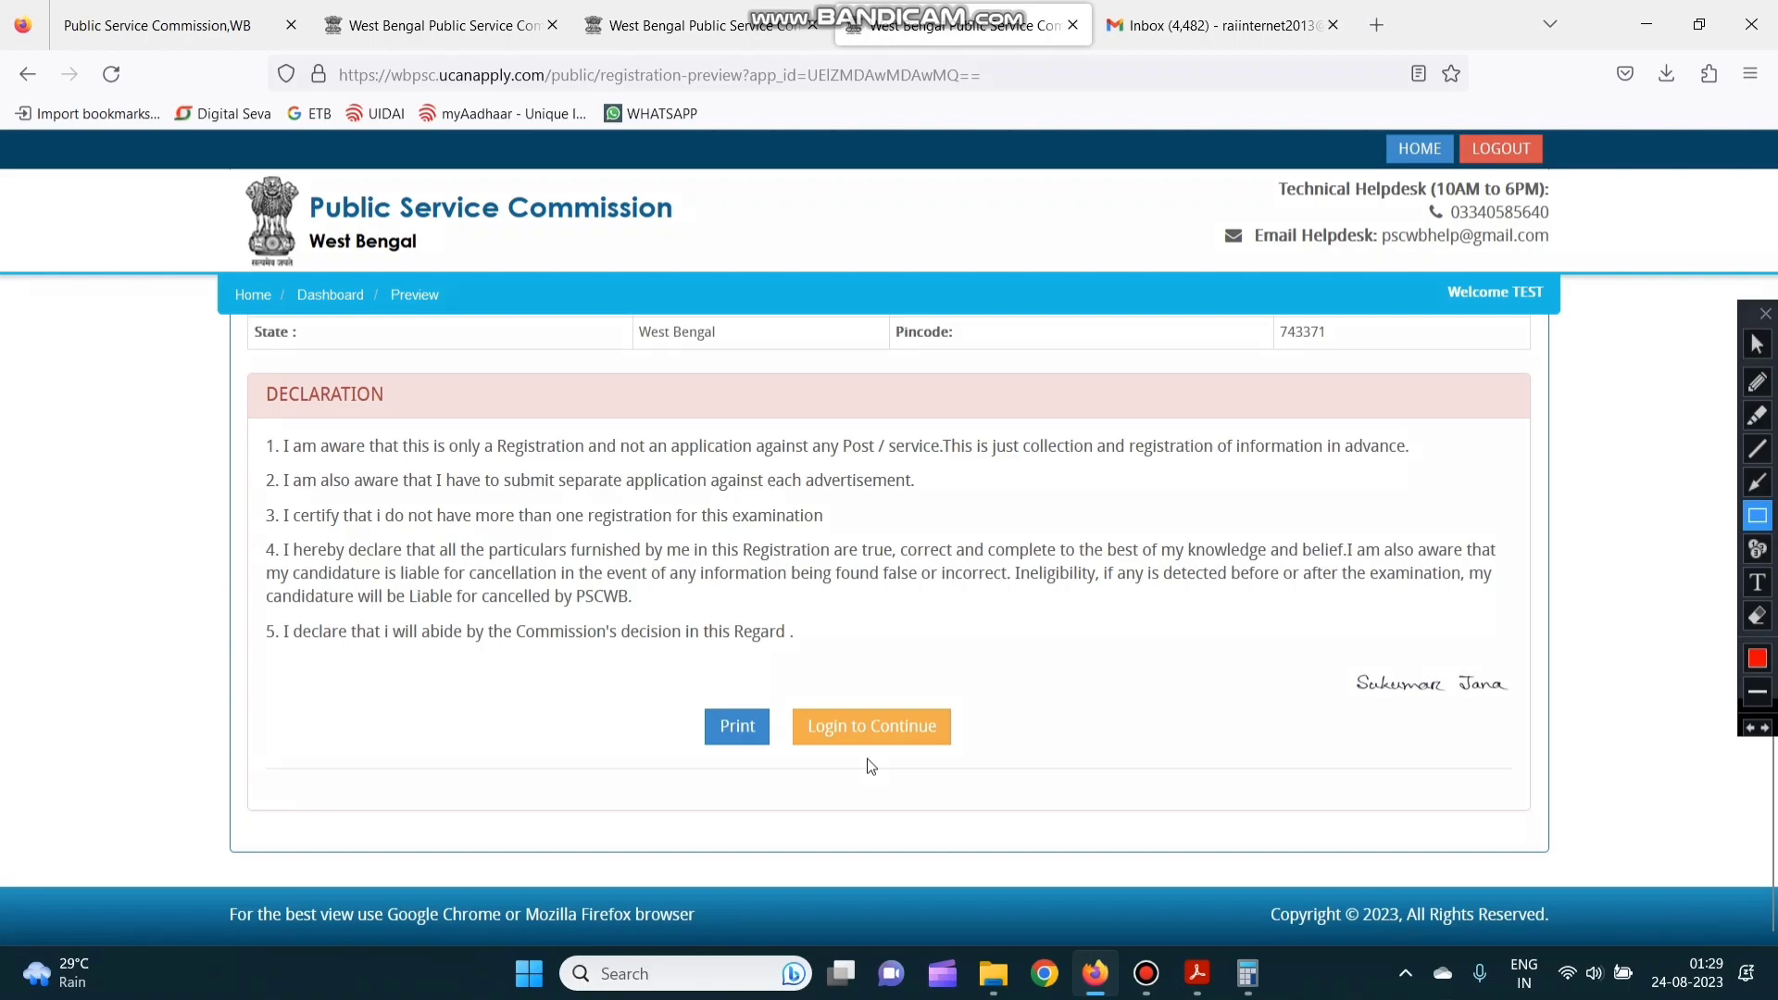
{"action": "left_click_drag", "start_coordinate": [794, 692], "coordinate": [968, 763]}
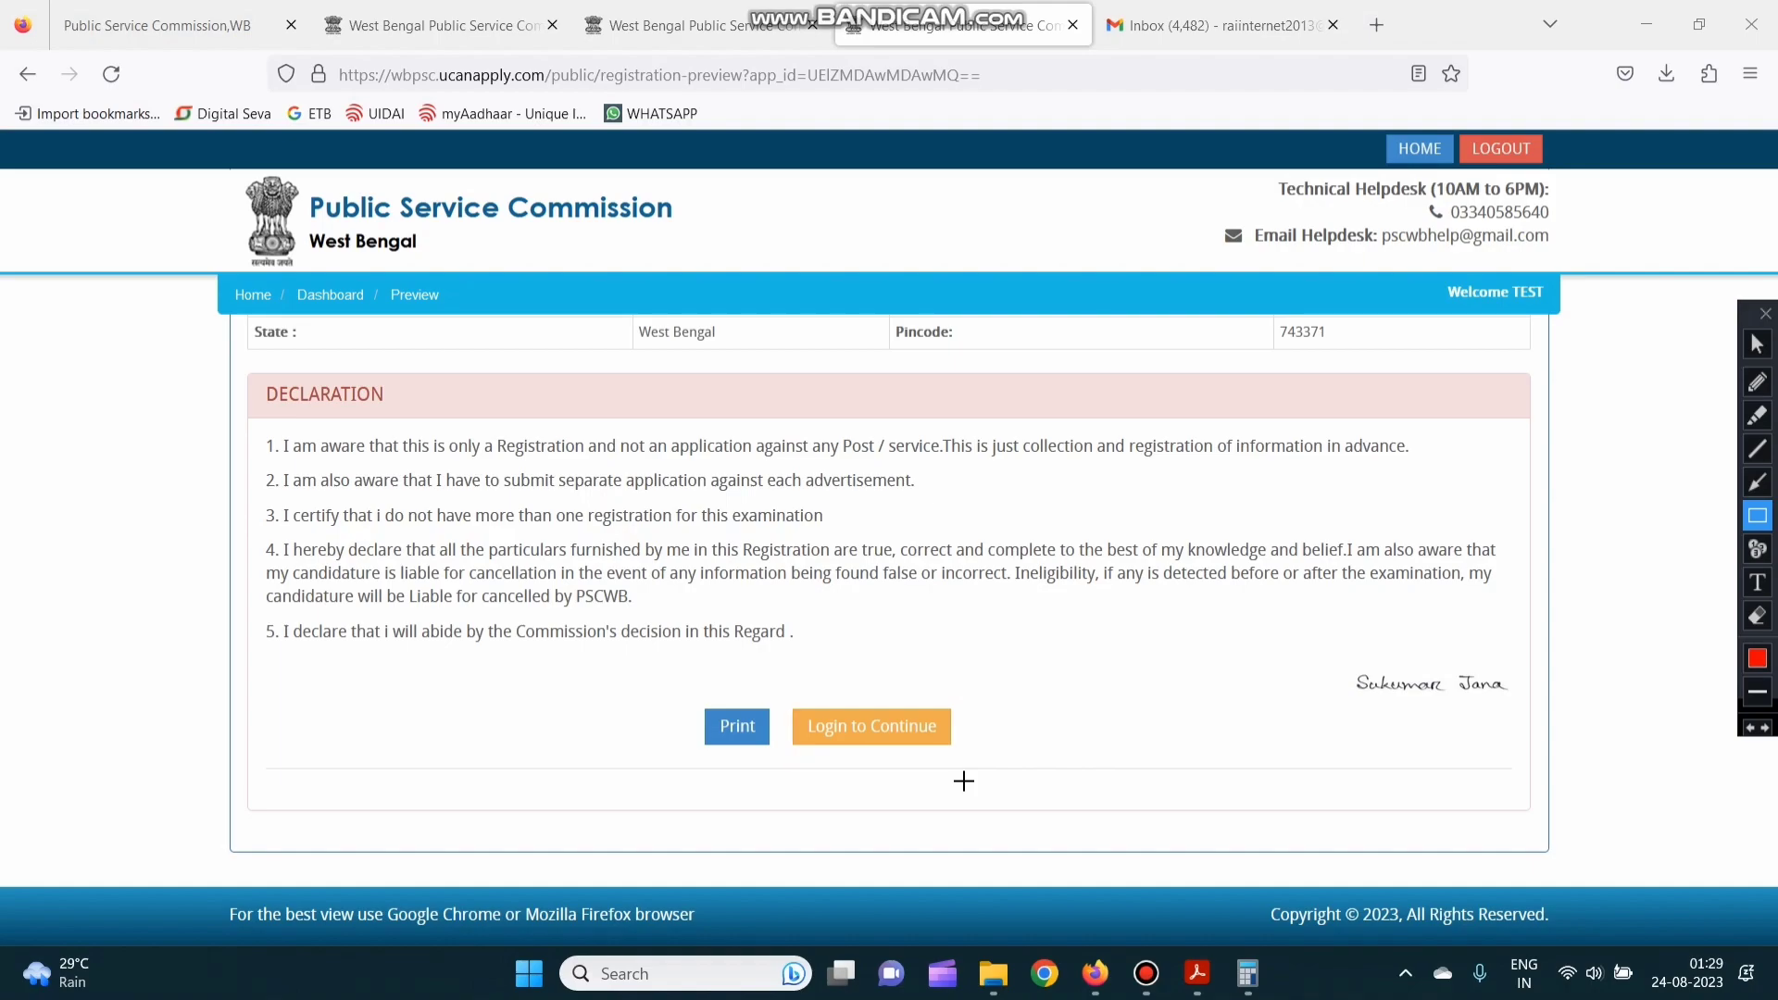
- Sign in with the new applicant ID, the account password and the captcha answer
{"action": "left_click", "coordinate": [849, 732]}
{"action": "left_click", "coordinate": [849, 731]}
{"action": "left_click", "coordinate": [741, 363]}
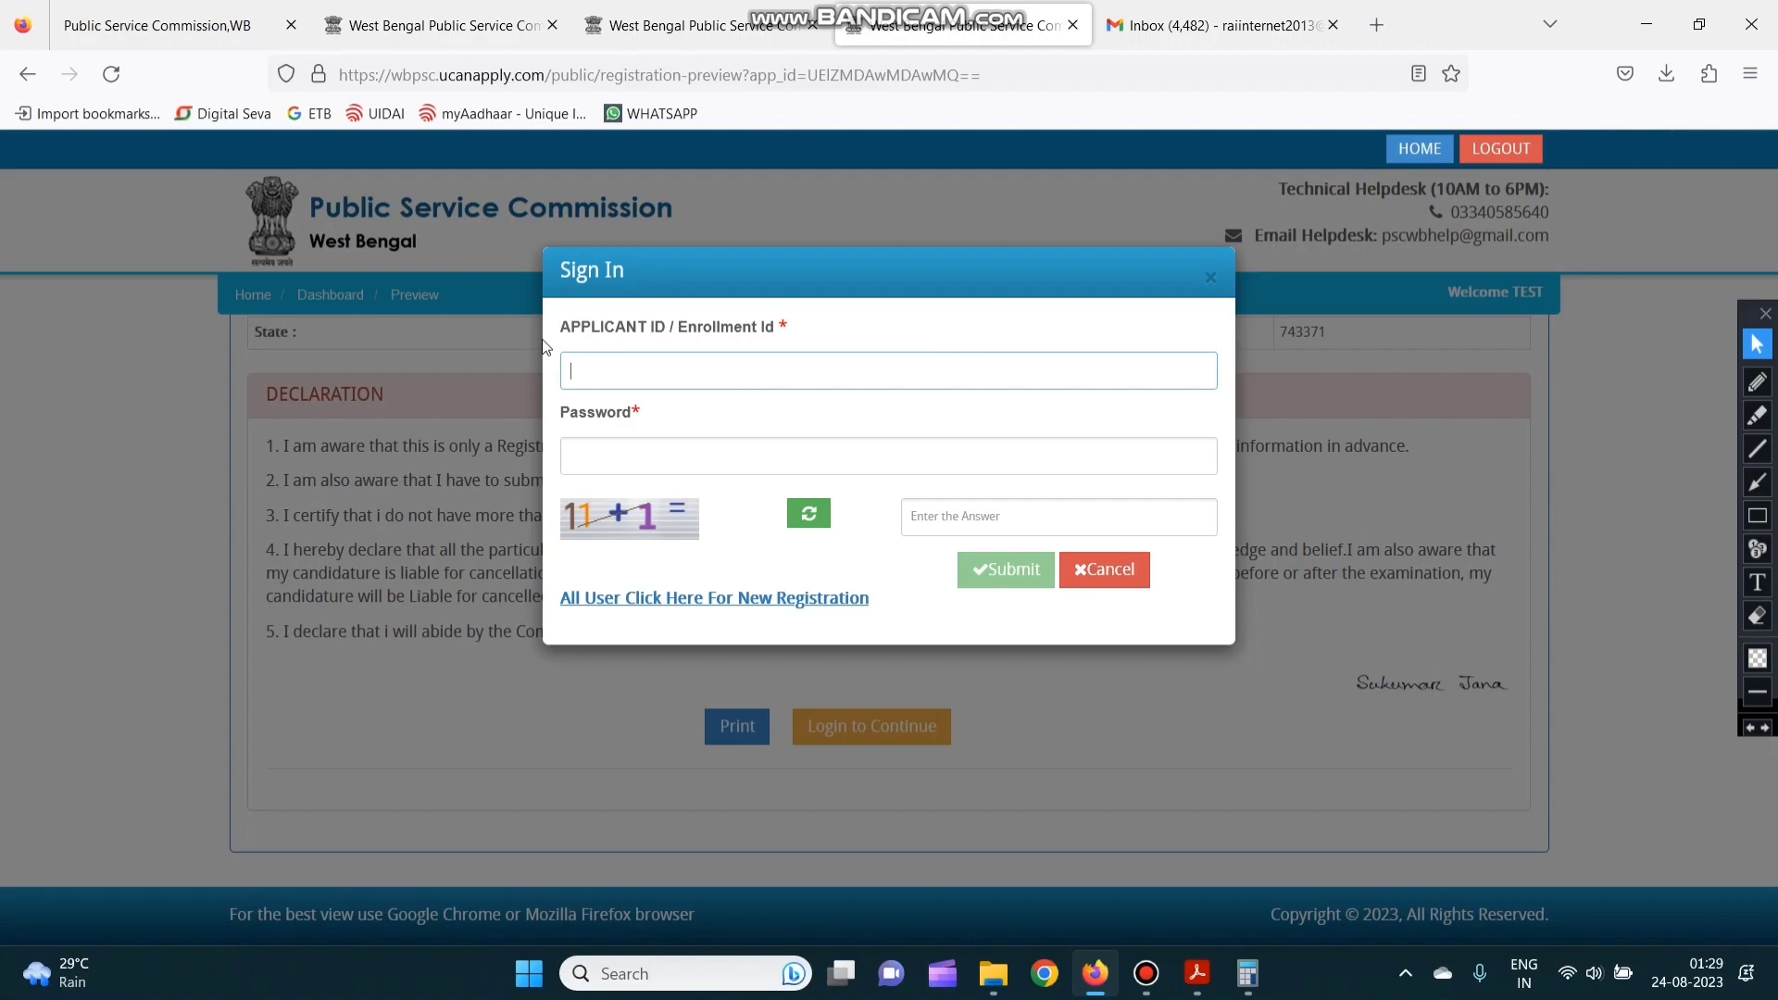
{"action": "left_click", "coordinate": [659, 468]}
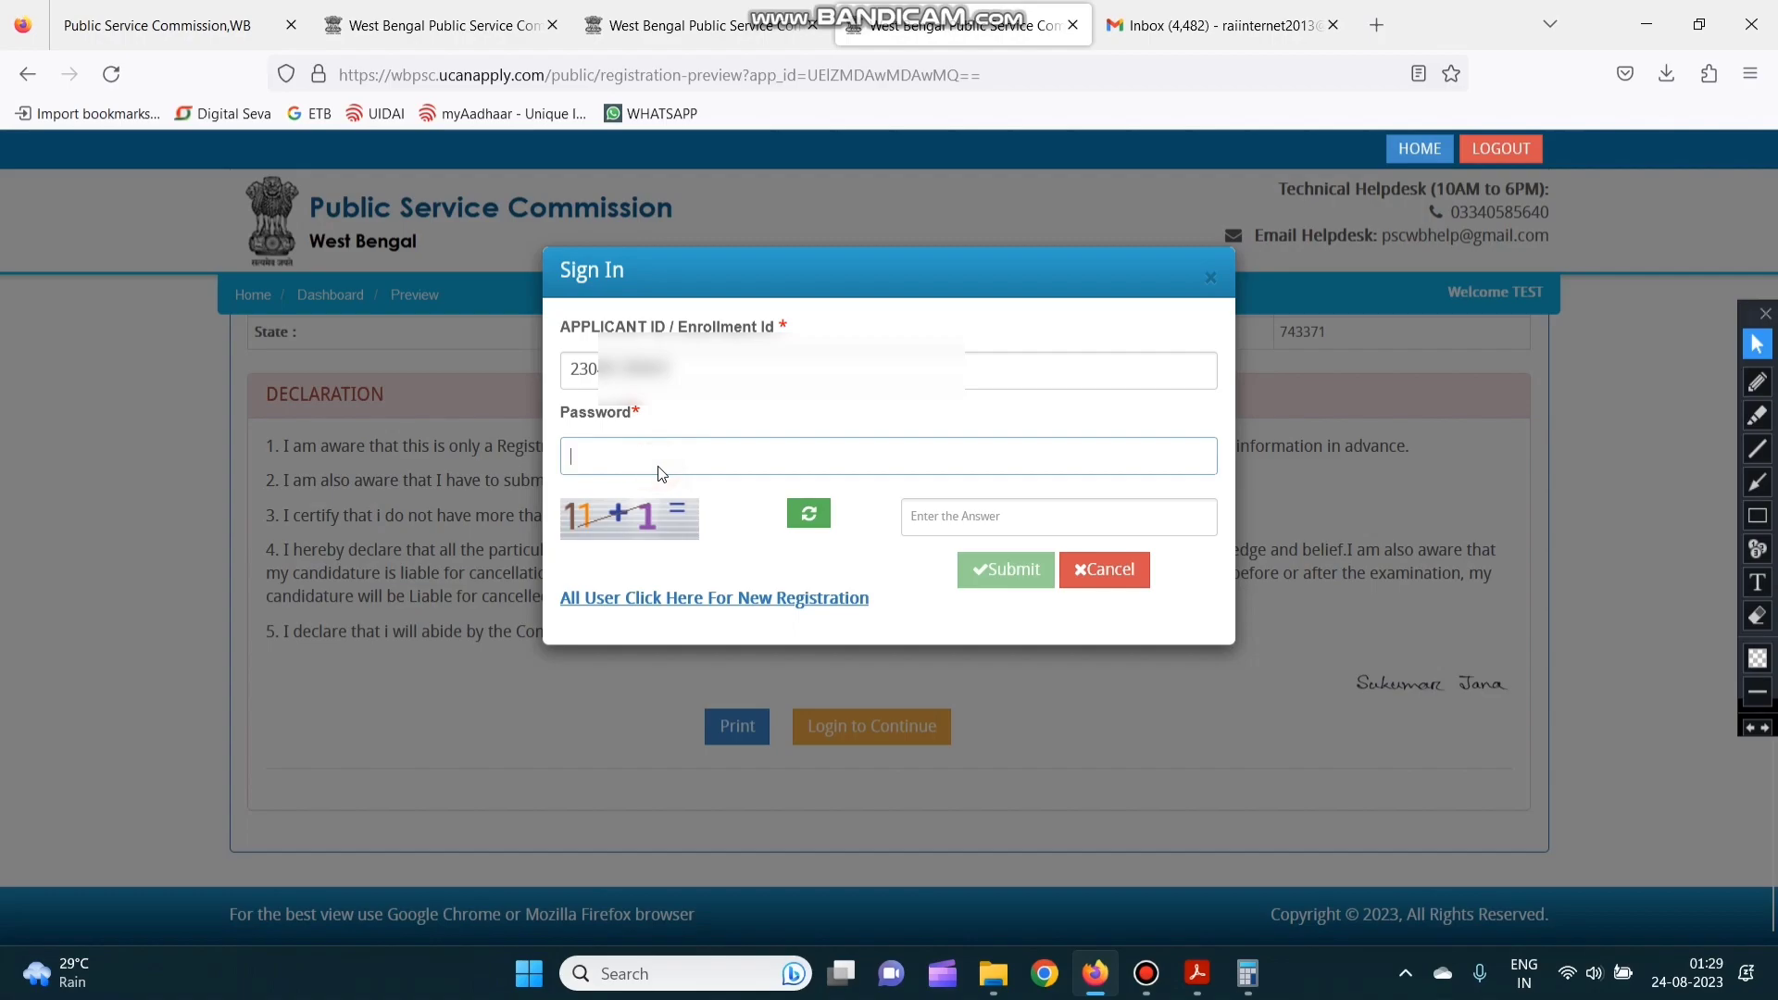
{"action": "type", "text": "****"}
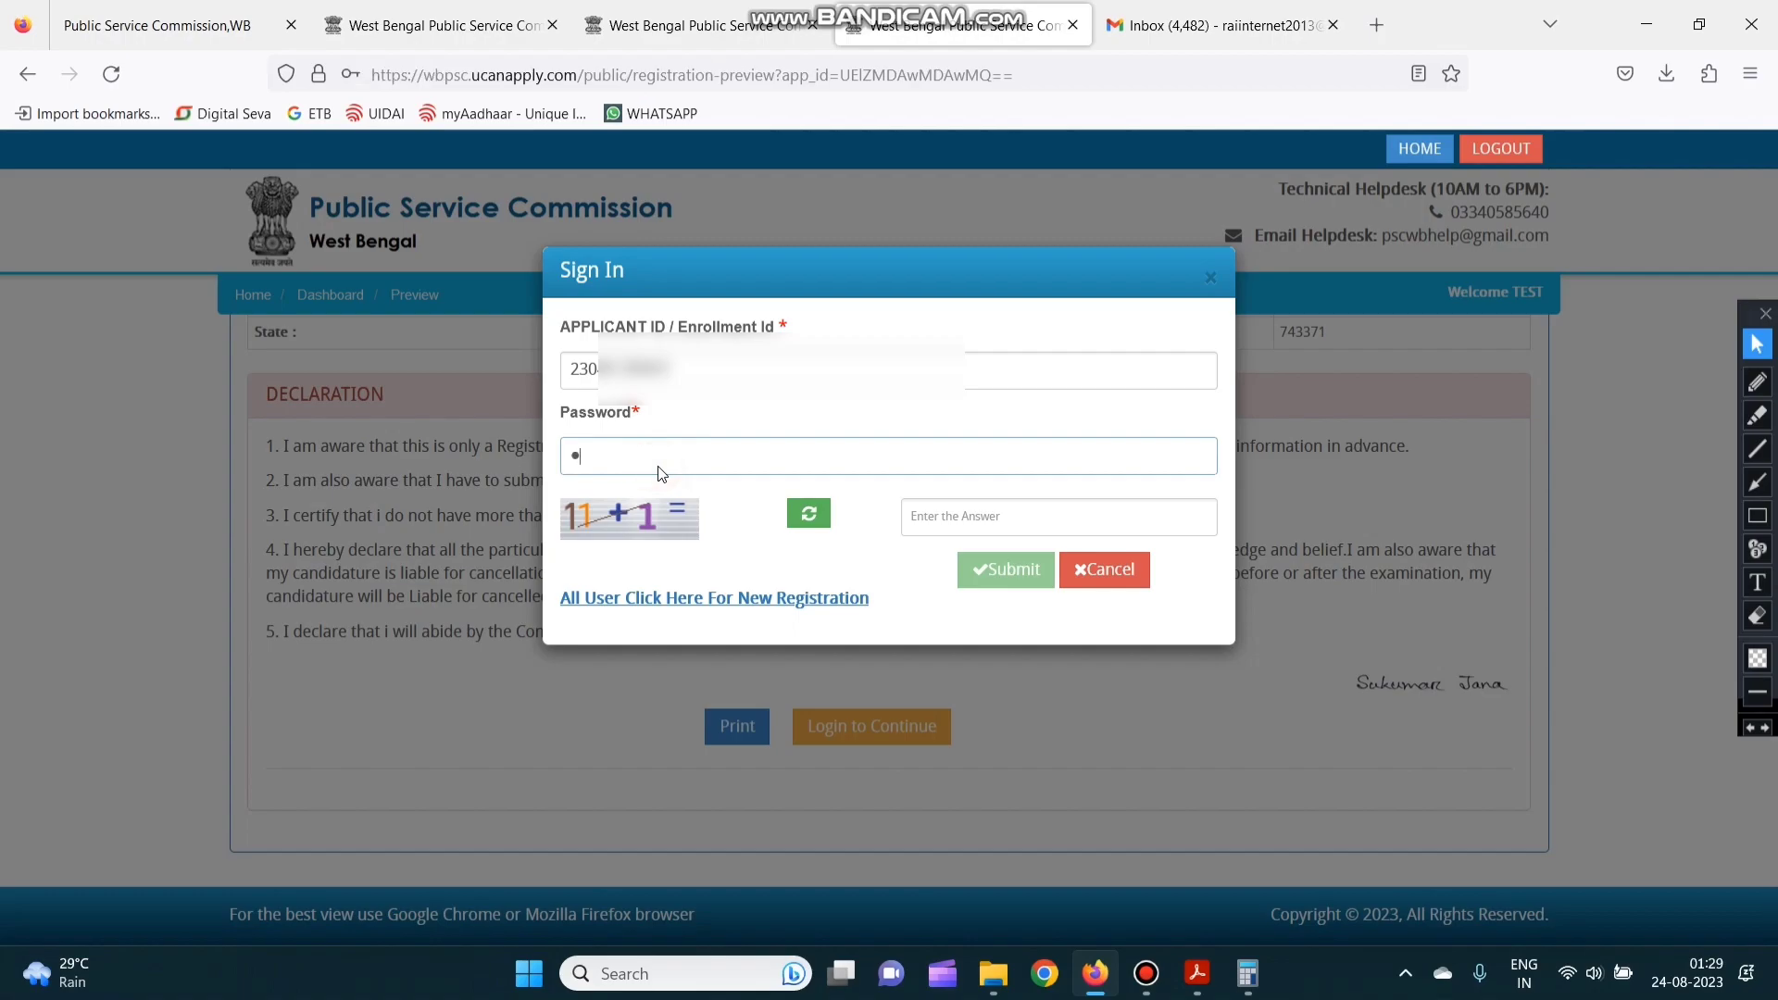
{"action": "type", "text": "*****"}
{"action": "key", "text": "Tab"}
{"action": "type", "text": "12"}
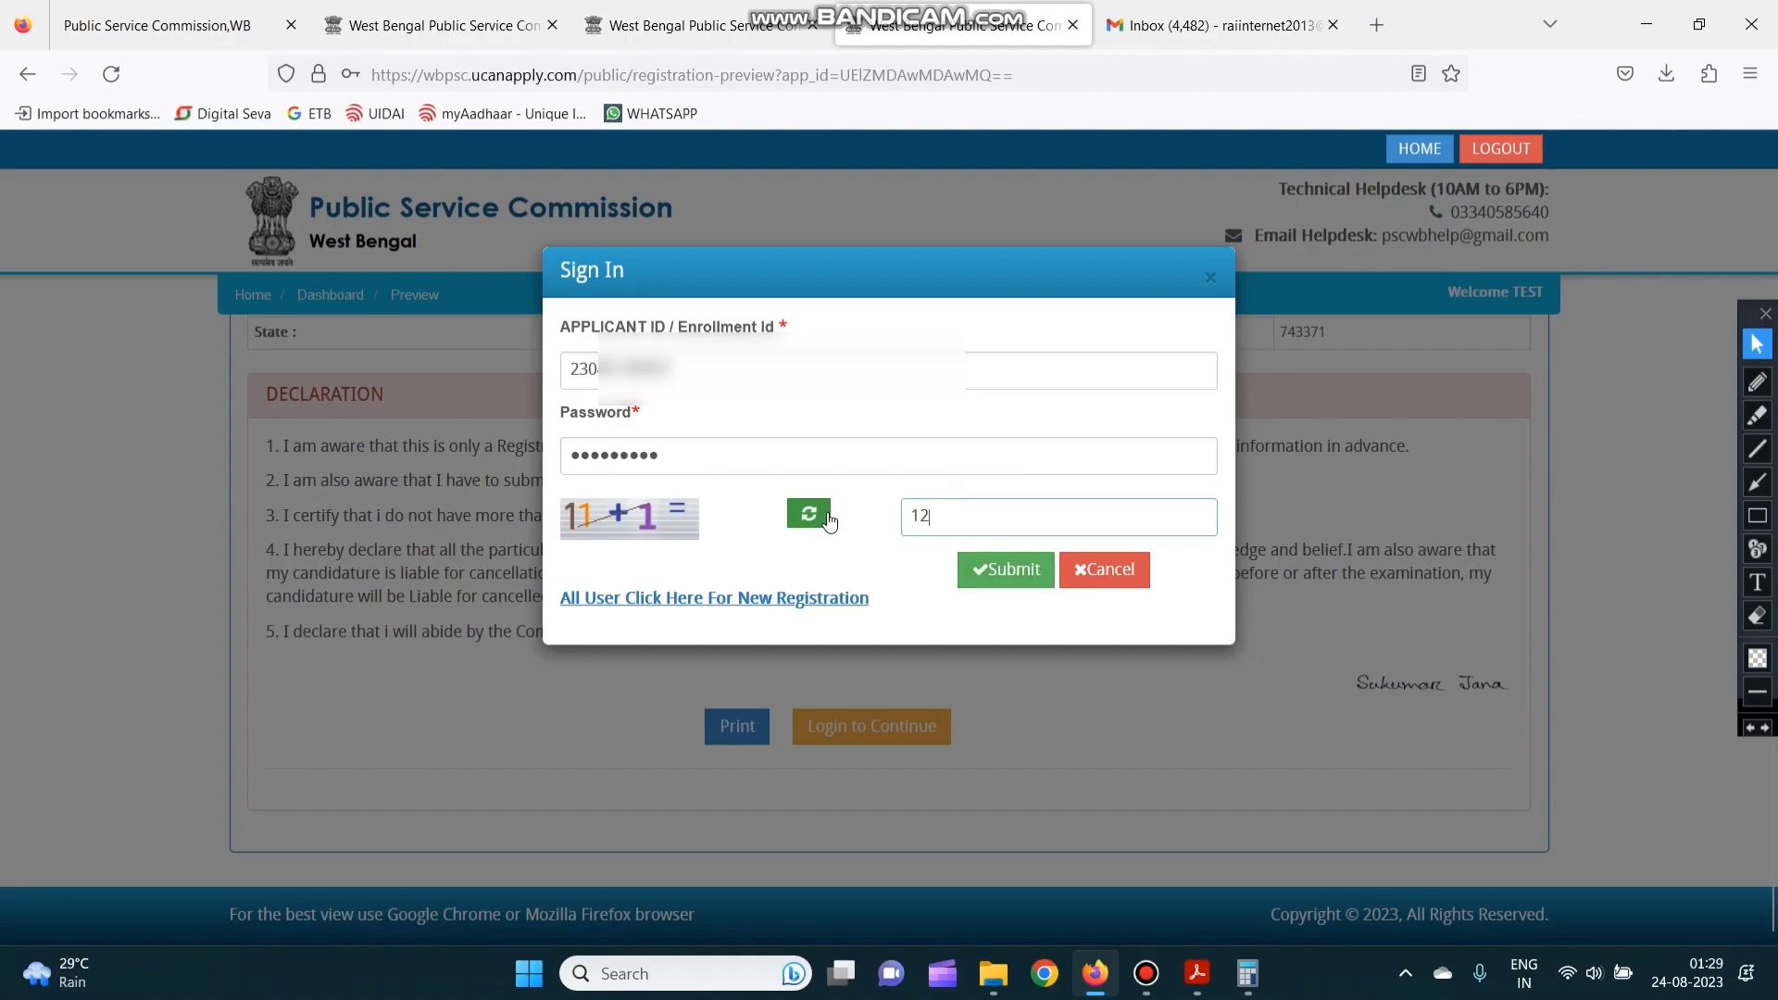
{"action": "left_click", "coordinate": [1018, 584]}
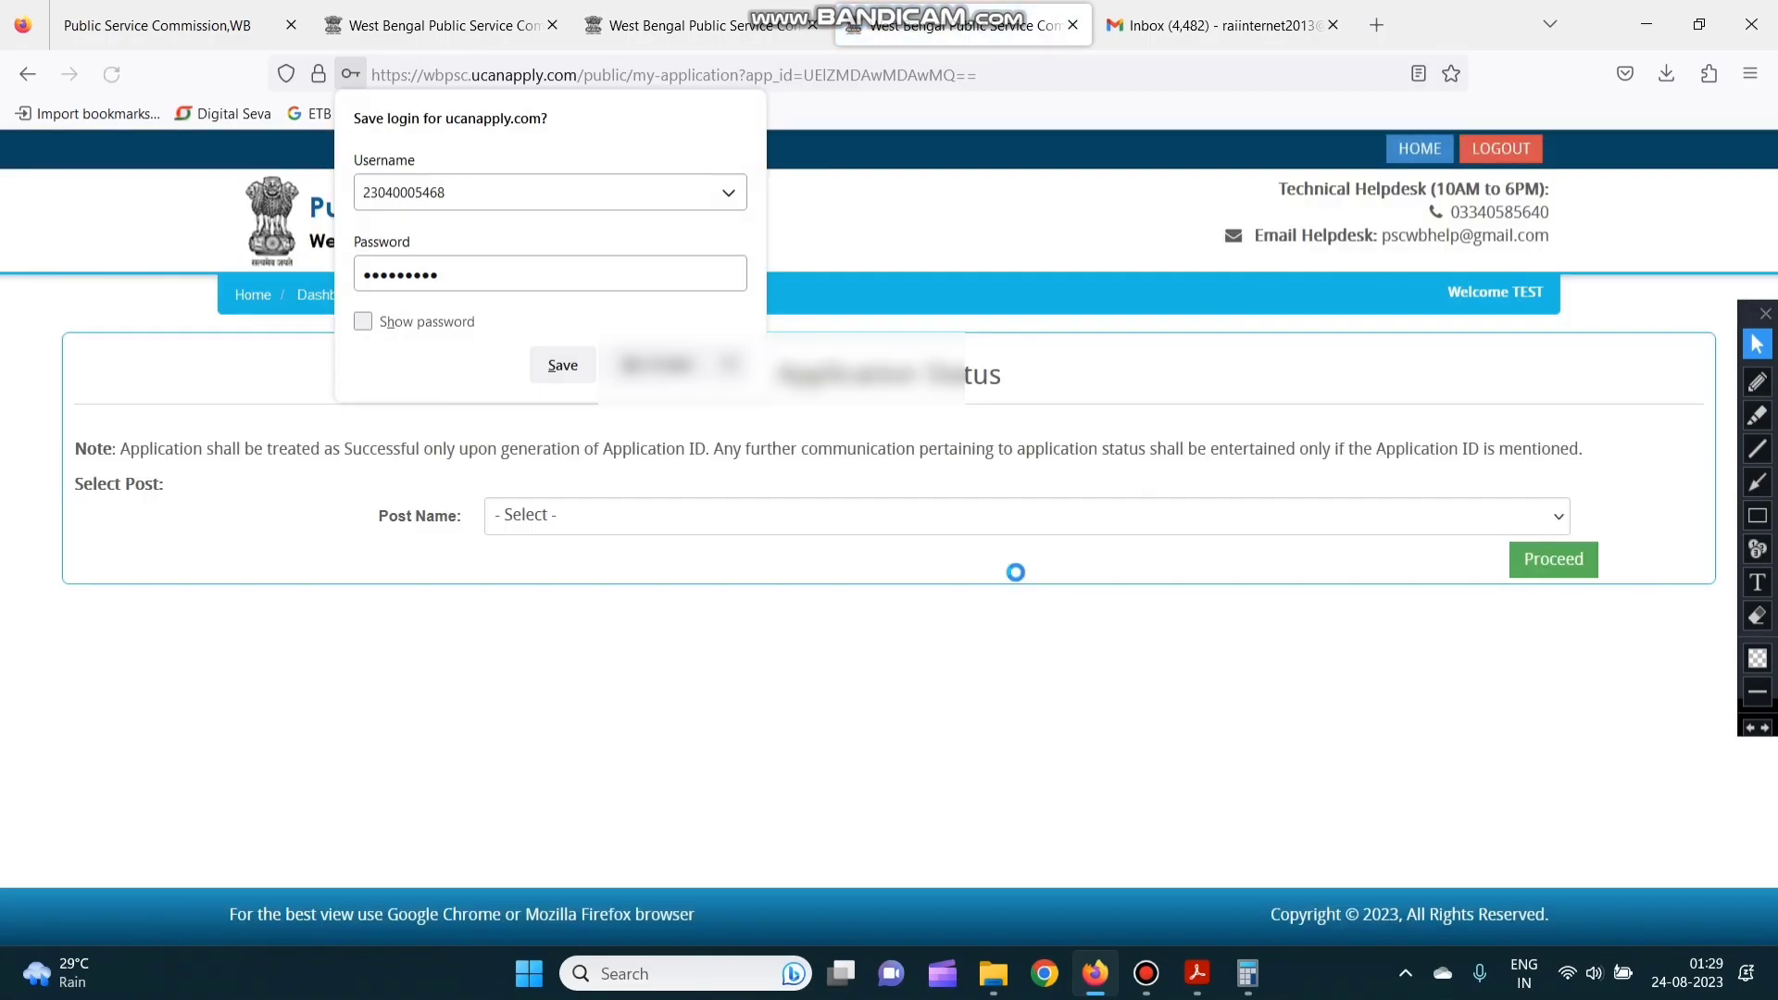
- Dismiss the save-login prompt and choose the Food & Supplies Sub-Inspector post in Post Name
{"action": "left_click", "coordinate": [672, 369]}
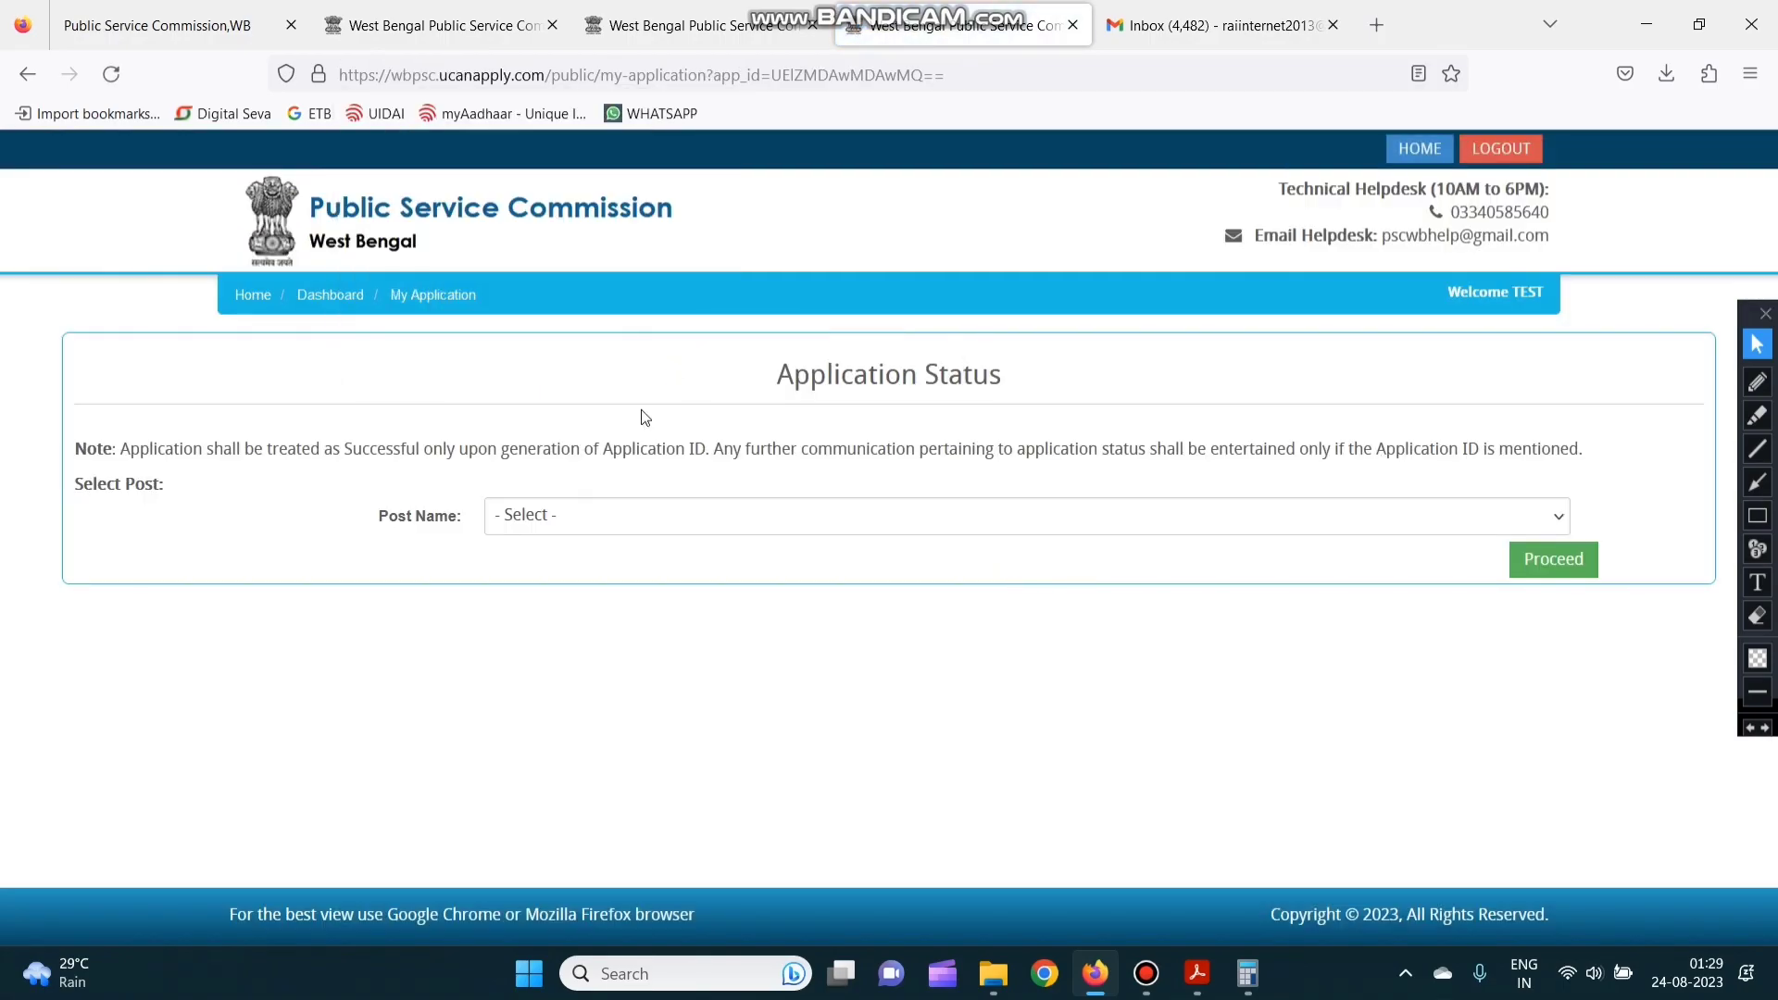
{"action": "key", "text": "ctrl+6"}
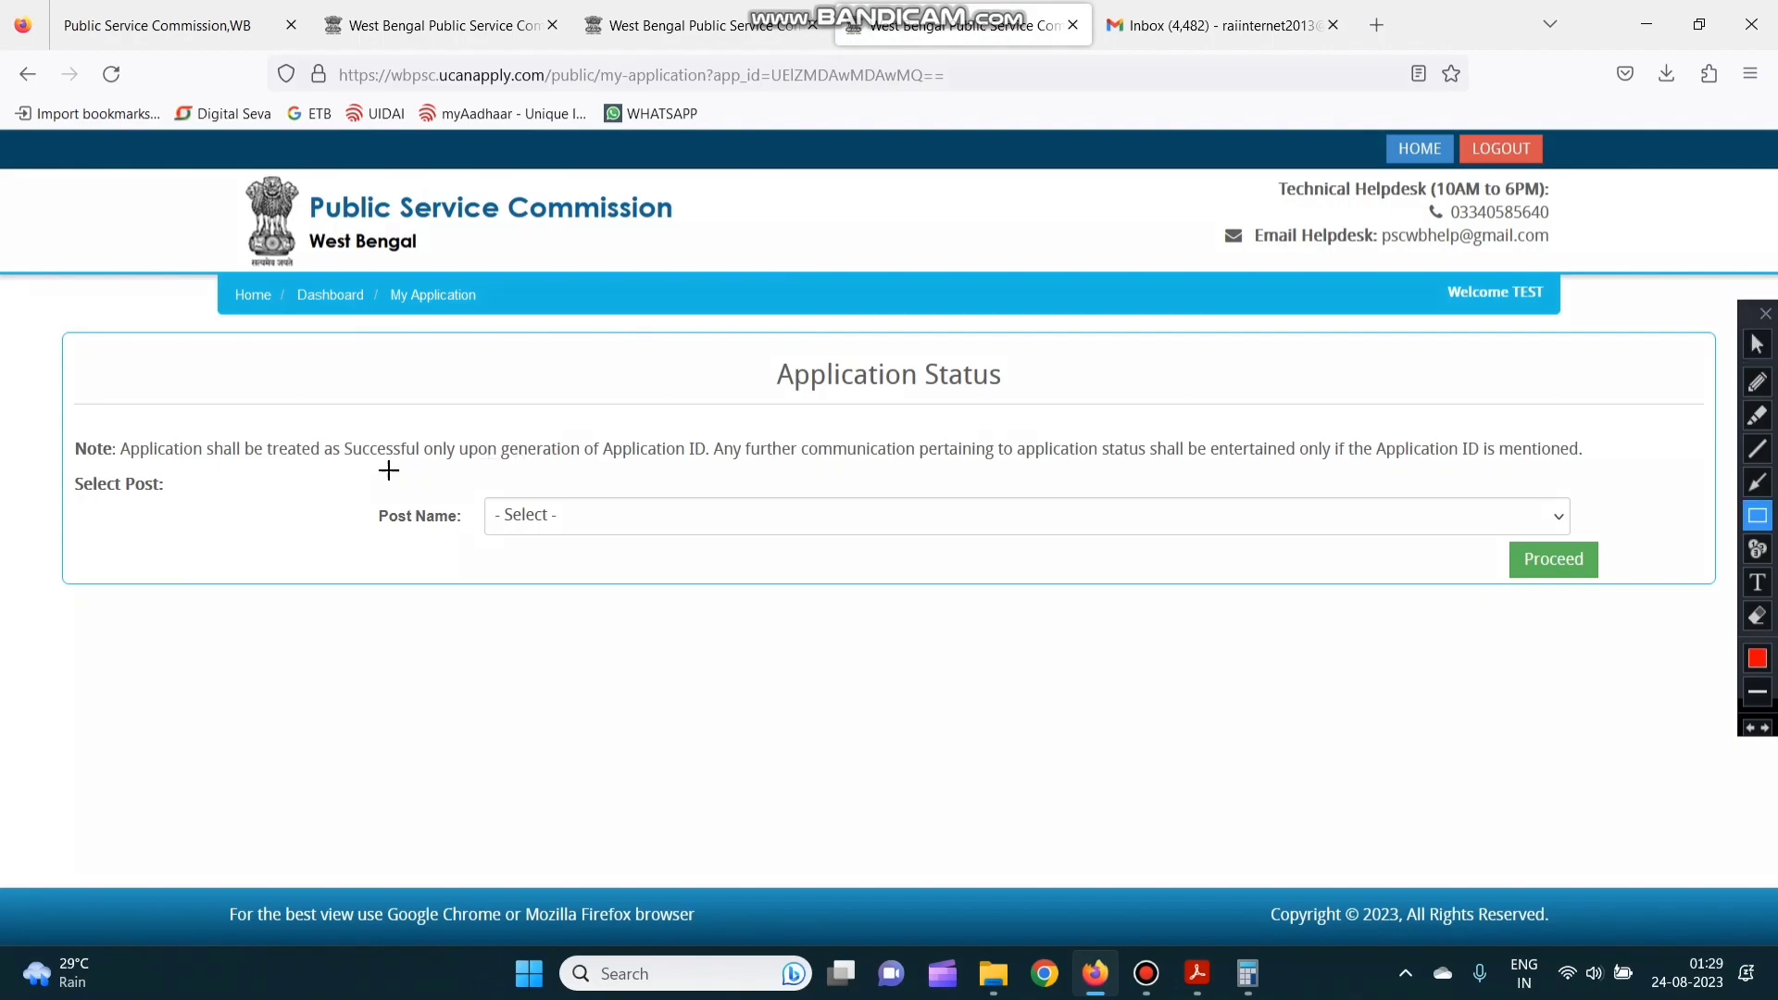
{"action": "left_click_drag", "start_coordinate": [347, 482], "coordinate": [458, 556]}
{"action": "key", "text": "ctrl+z"}
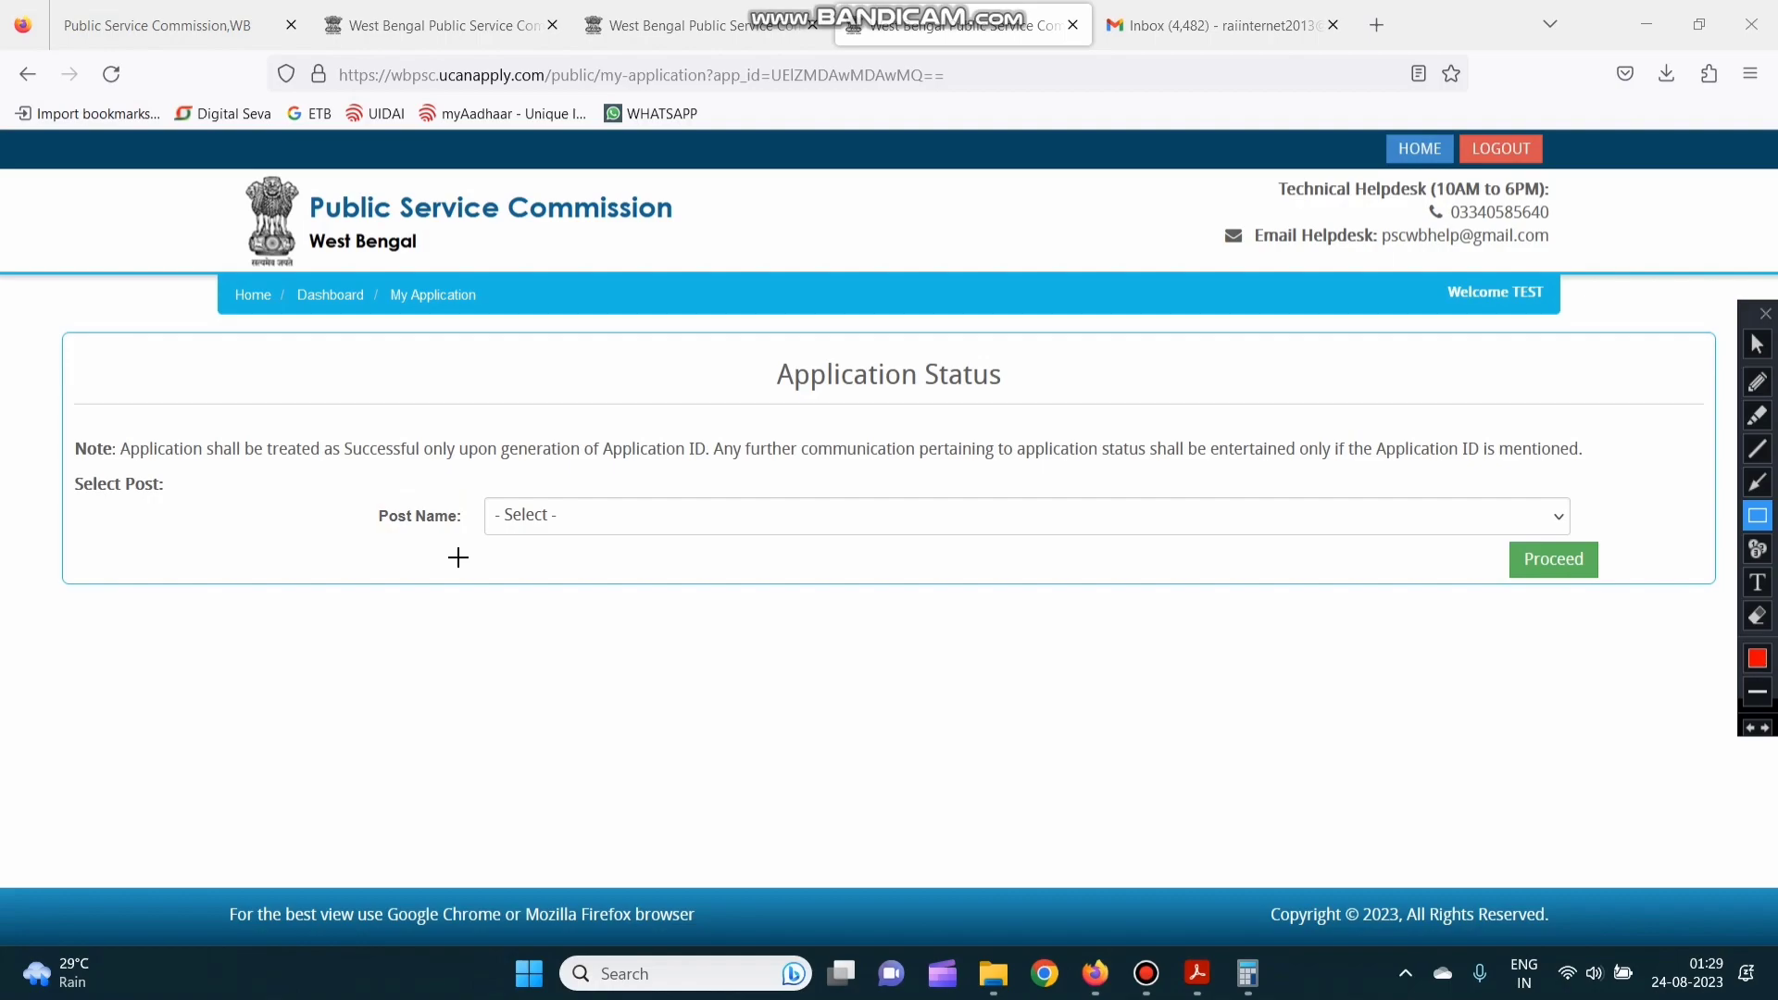
{"action": "key", "text": "ctrl+1"}
{"action": "left_click", "coordinate": [624, 535]}
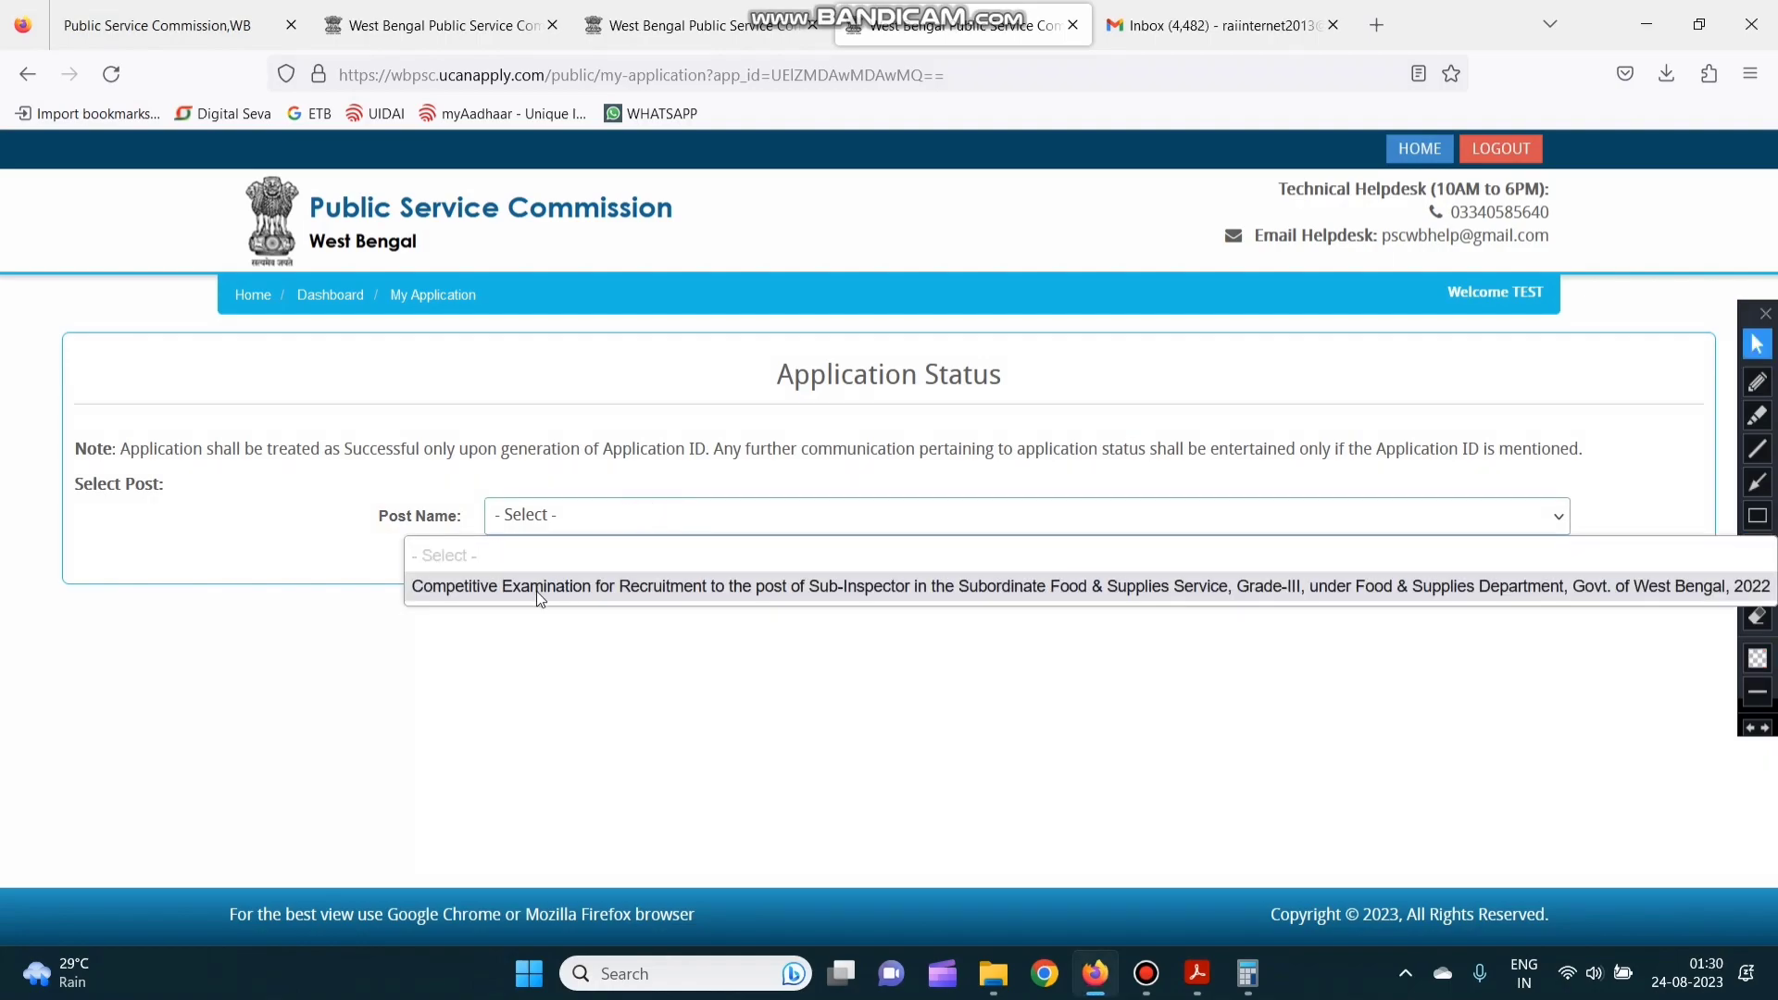
{"action": "left_click", "coordinate": [712, 581]}
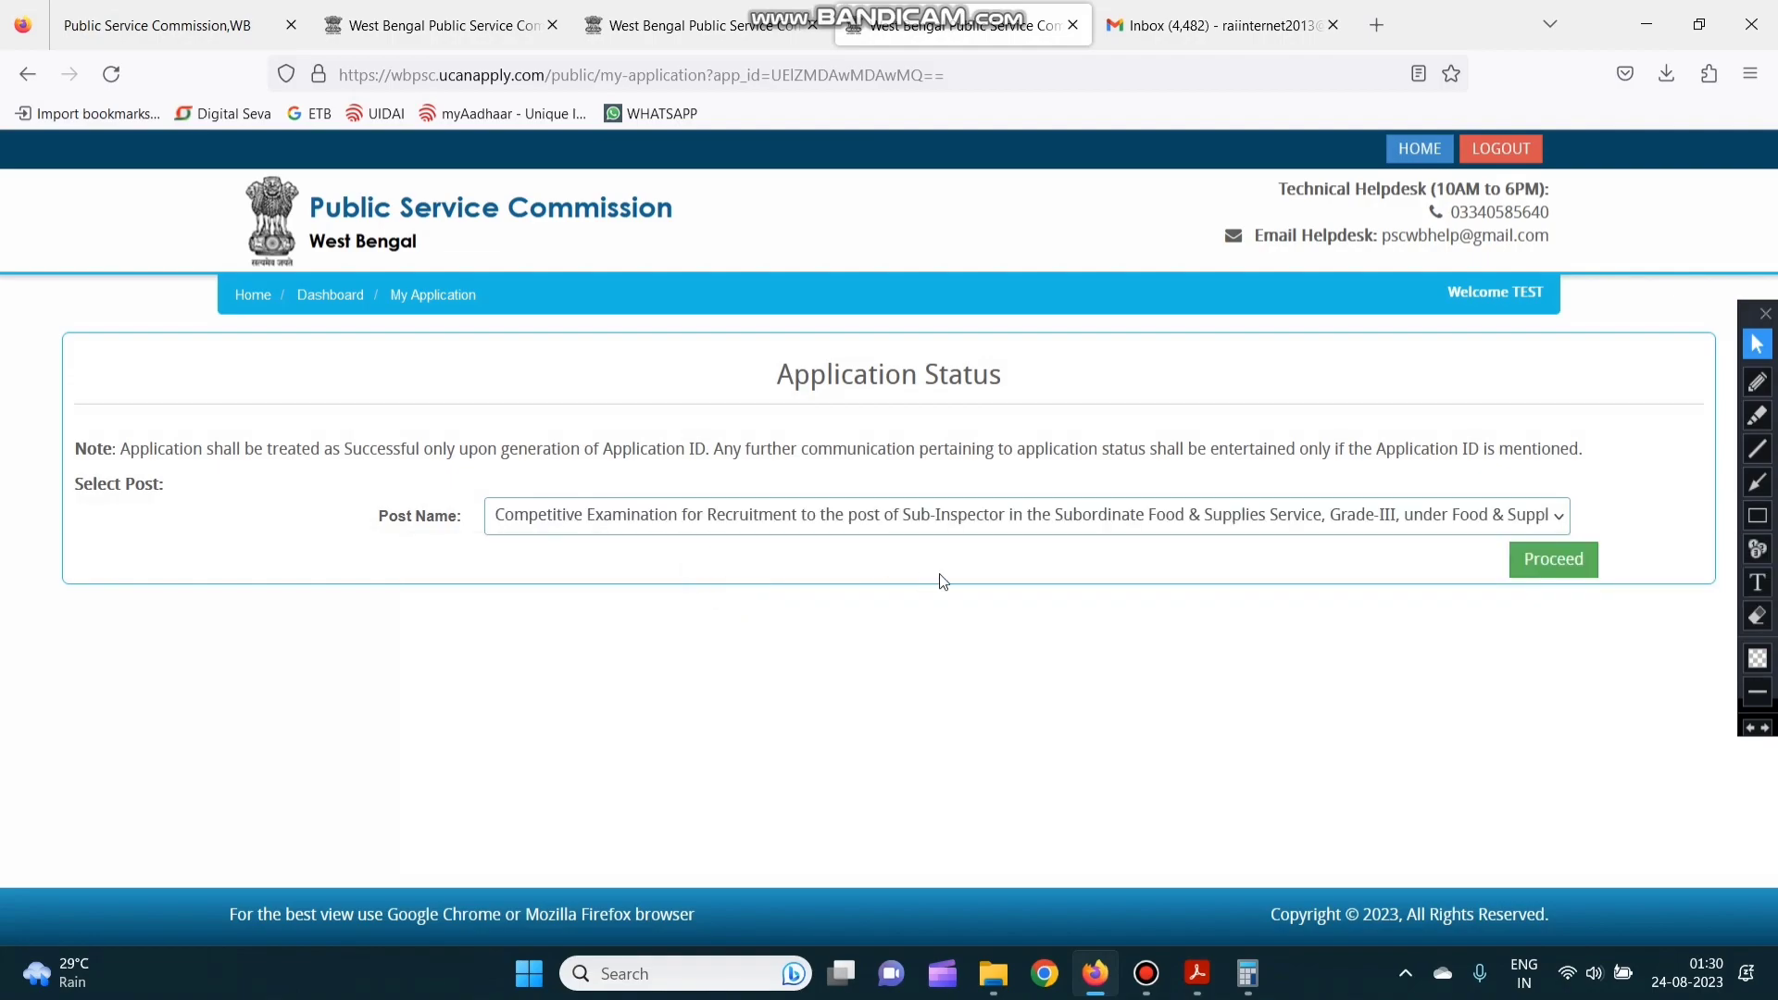
{"action": "left_click", "coordinate": [1553, 570]}
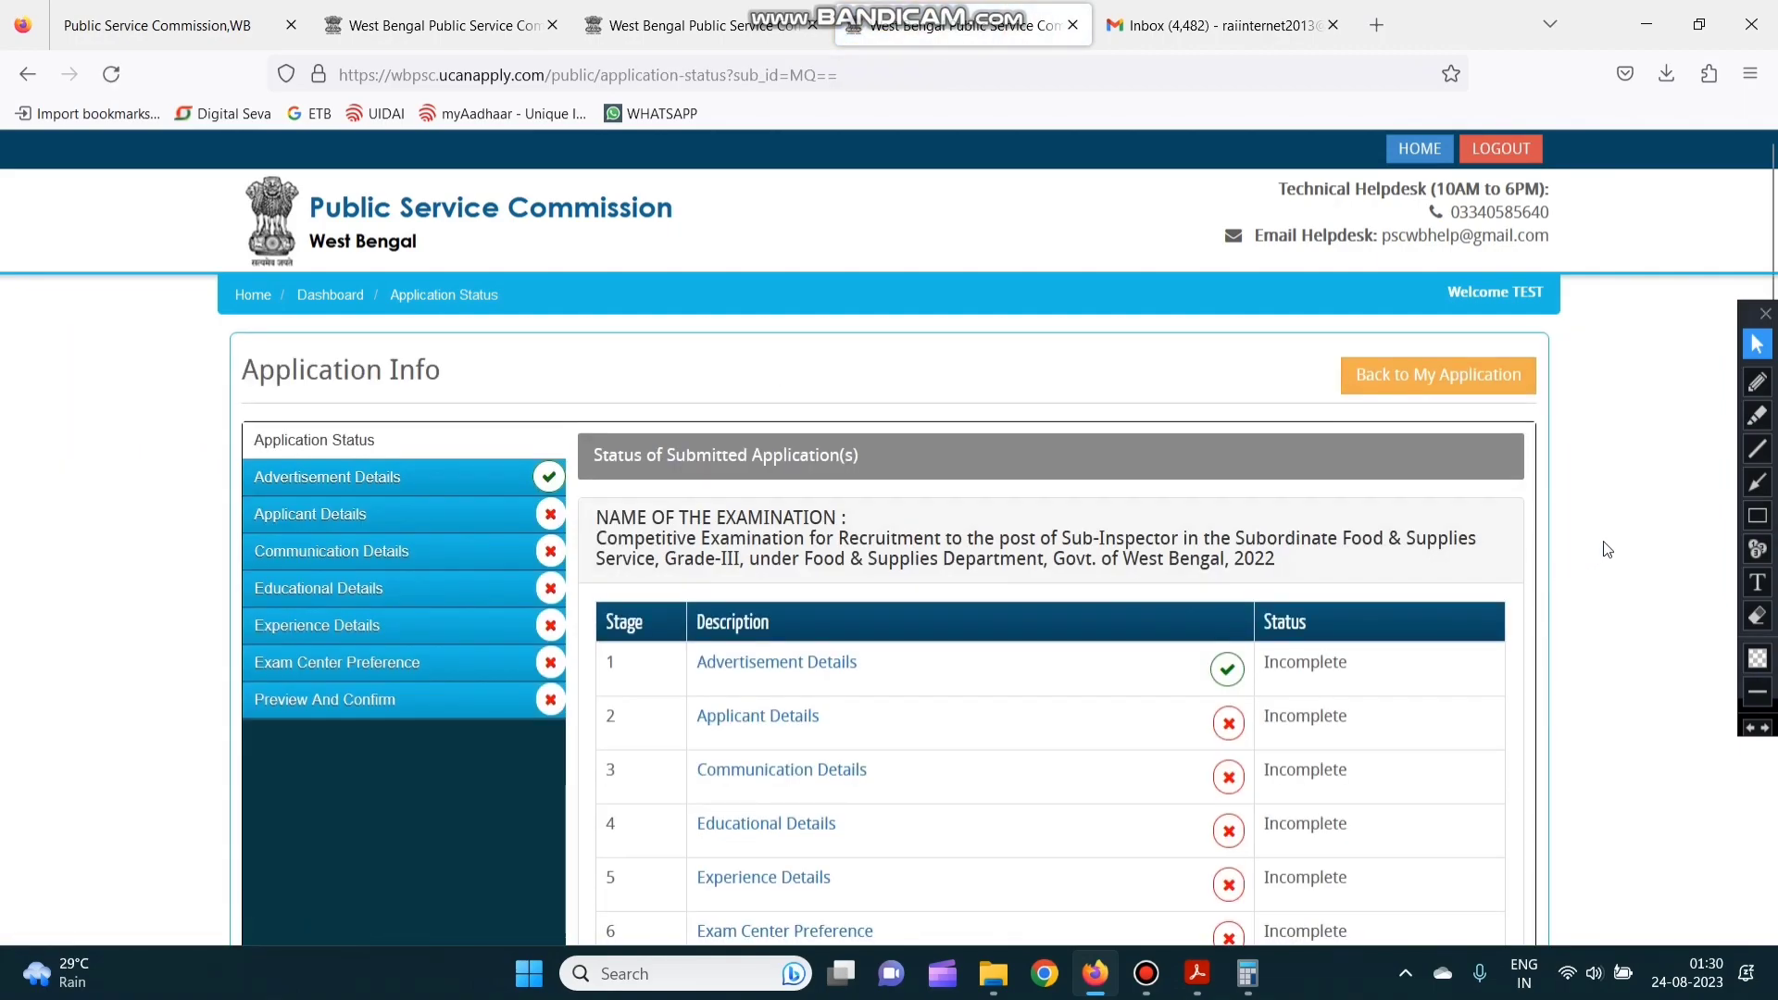
- Scroll past the all-incomplete Application Status stages and continue to Recruitment Details
{"action": "scroll", "coordinate": [1608, 550], "scroll_direction": "down", "scroll_amount": 2}
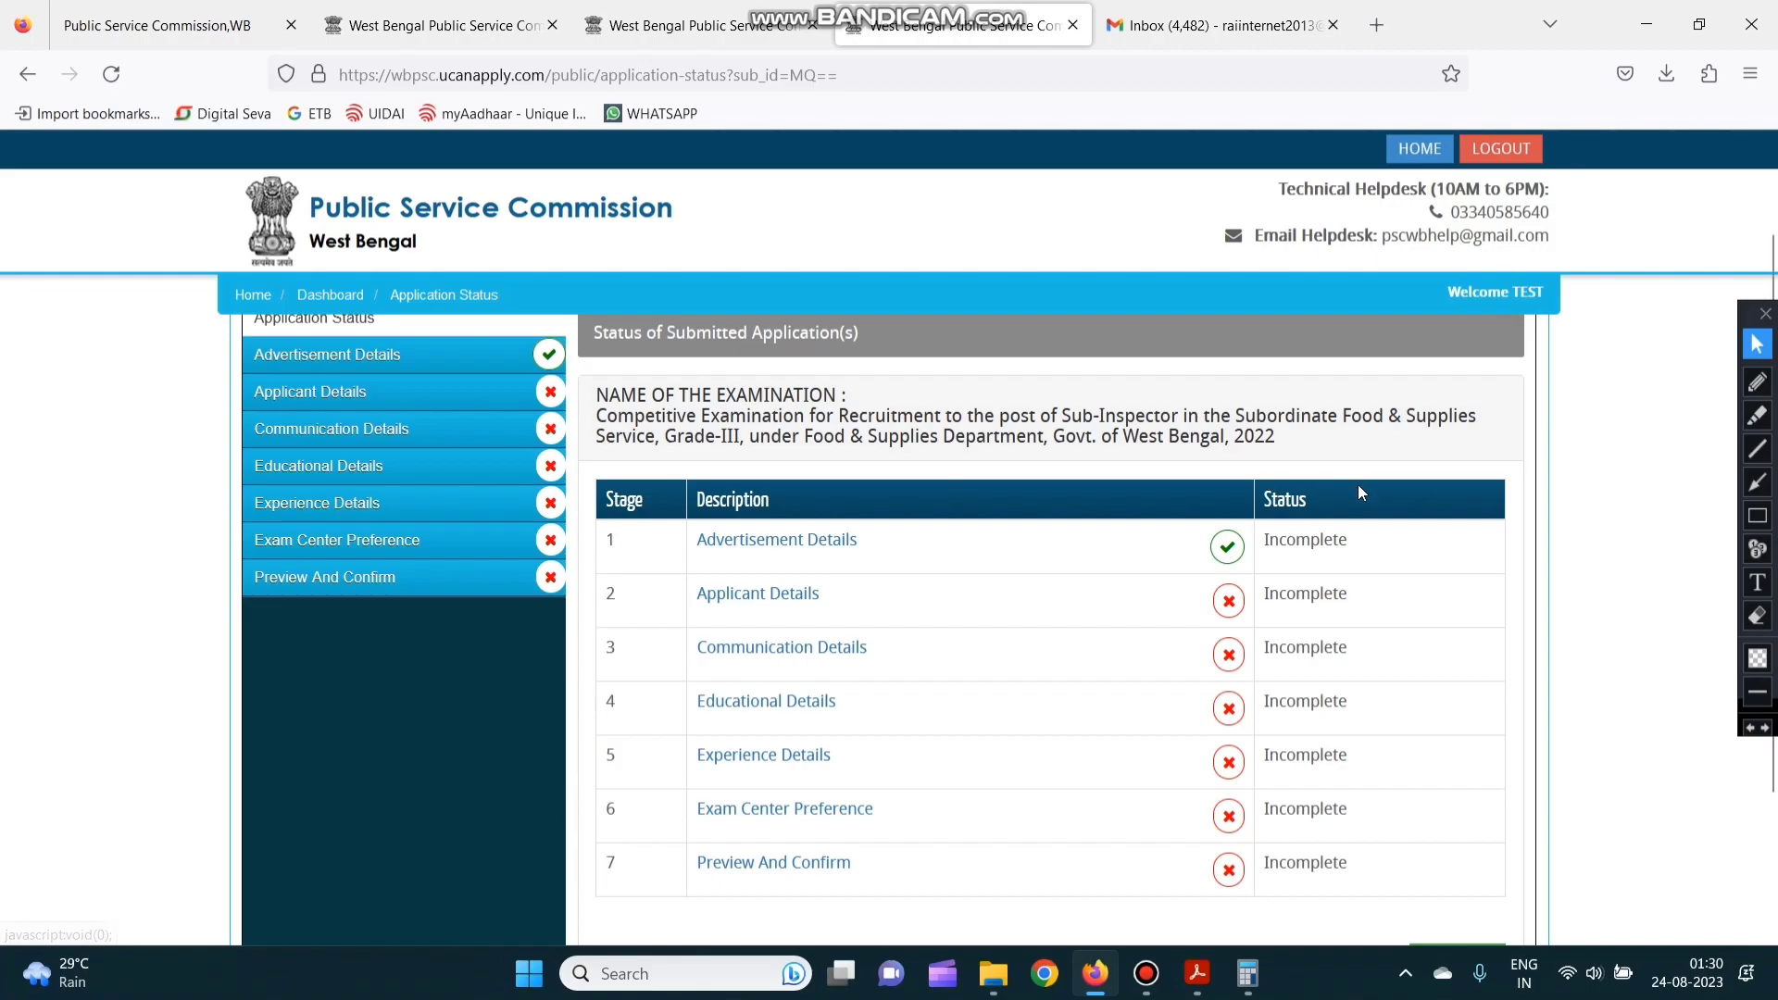
{"action": "scroll", "coordinate": [1360, 486], "scroll_direction": "down", "scroll_amount": 2}
{"action": "scroll", "coordinate": [1364, 501], "scroll_direction": "down", "scroll_amount": 1}
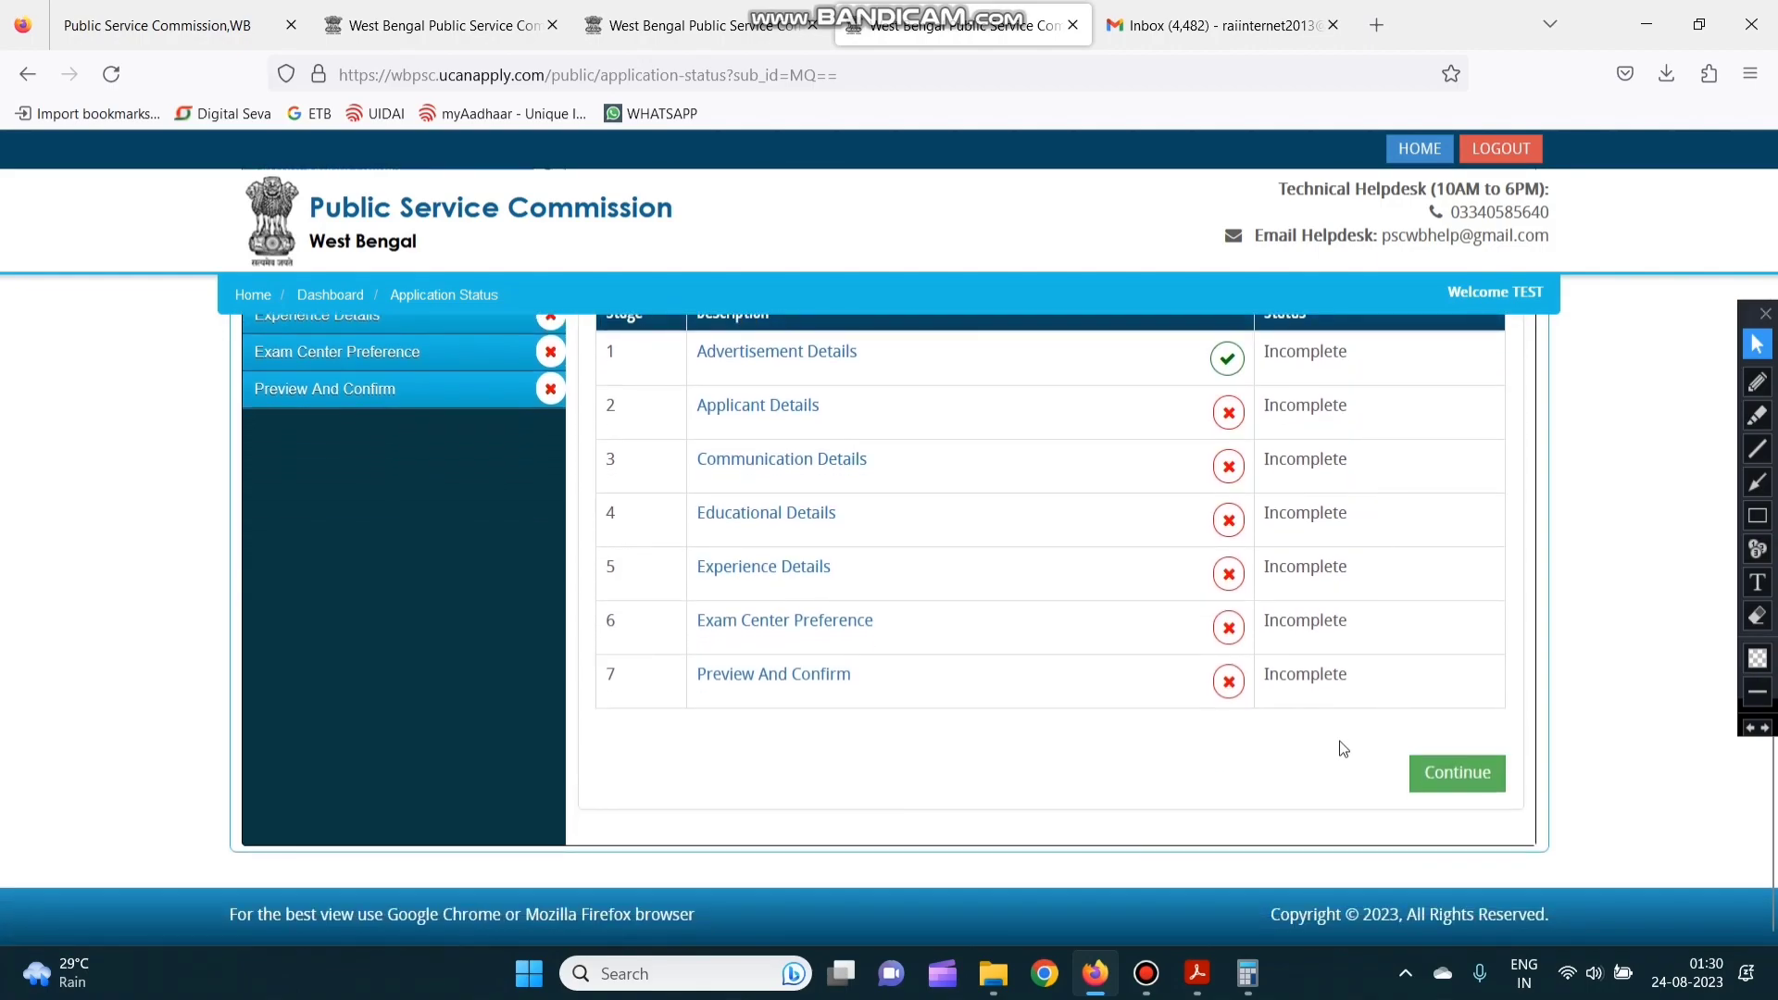
{"action": "key", "text": "ctrl+6"}
{"action": "left_click_drag", "start_coordinate": [1374, 736], "coordinate": [1520, 811]}
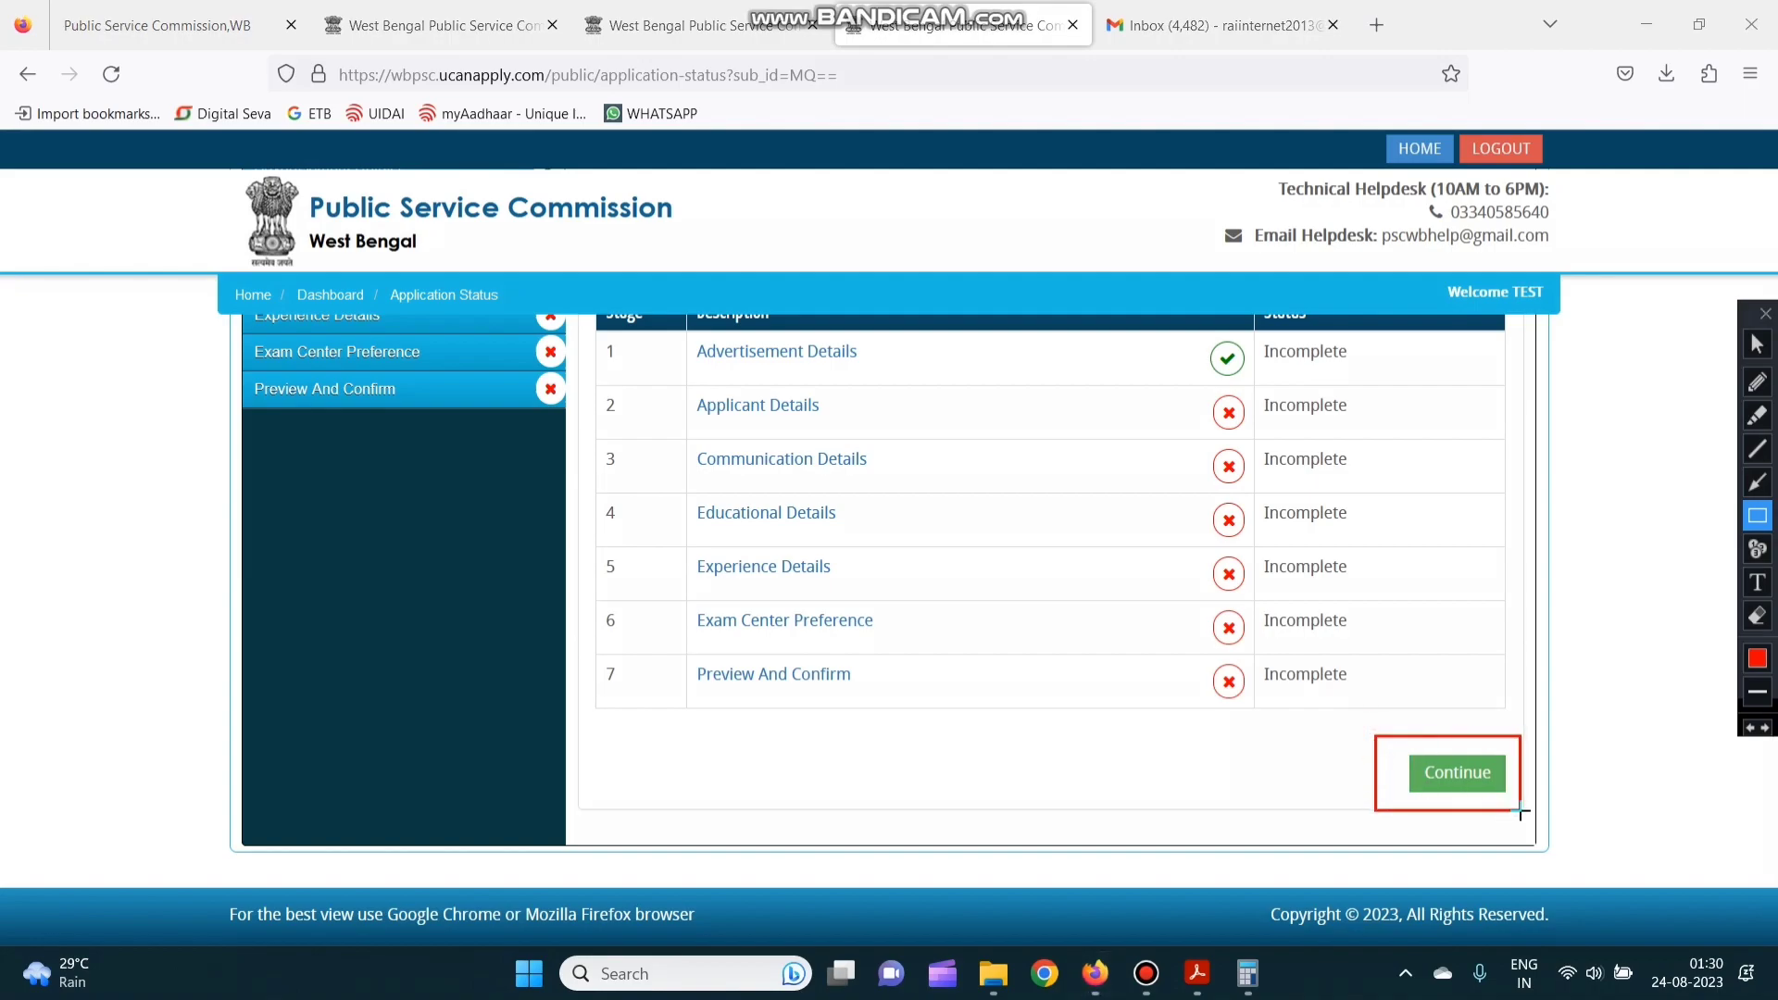
{"action": "key", "text": "ctrl+z"}
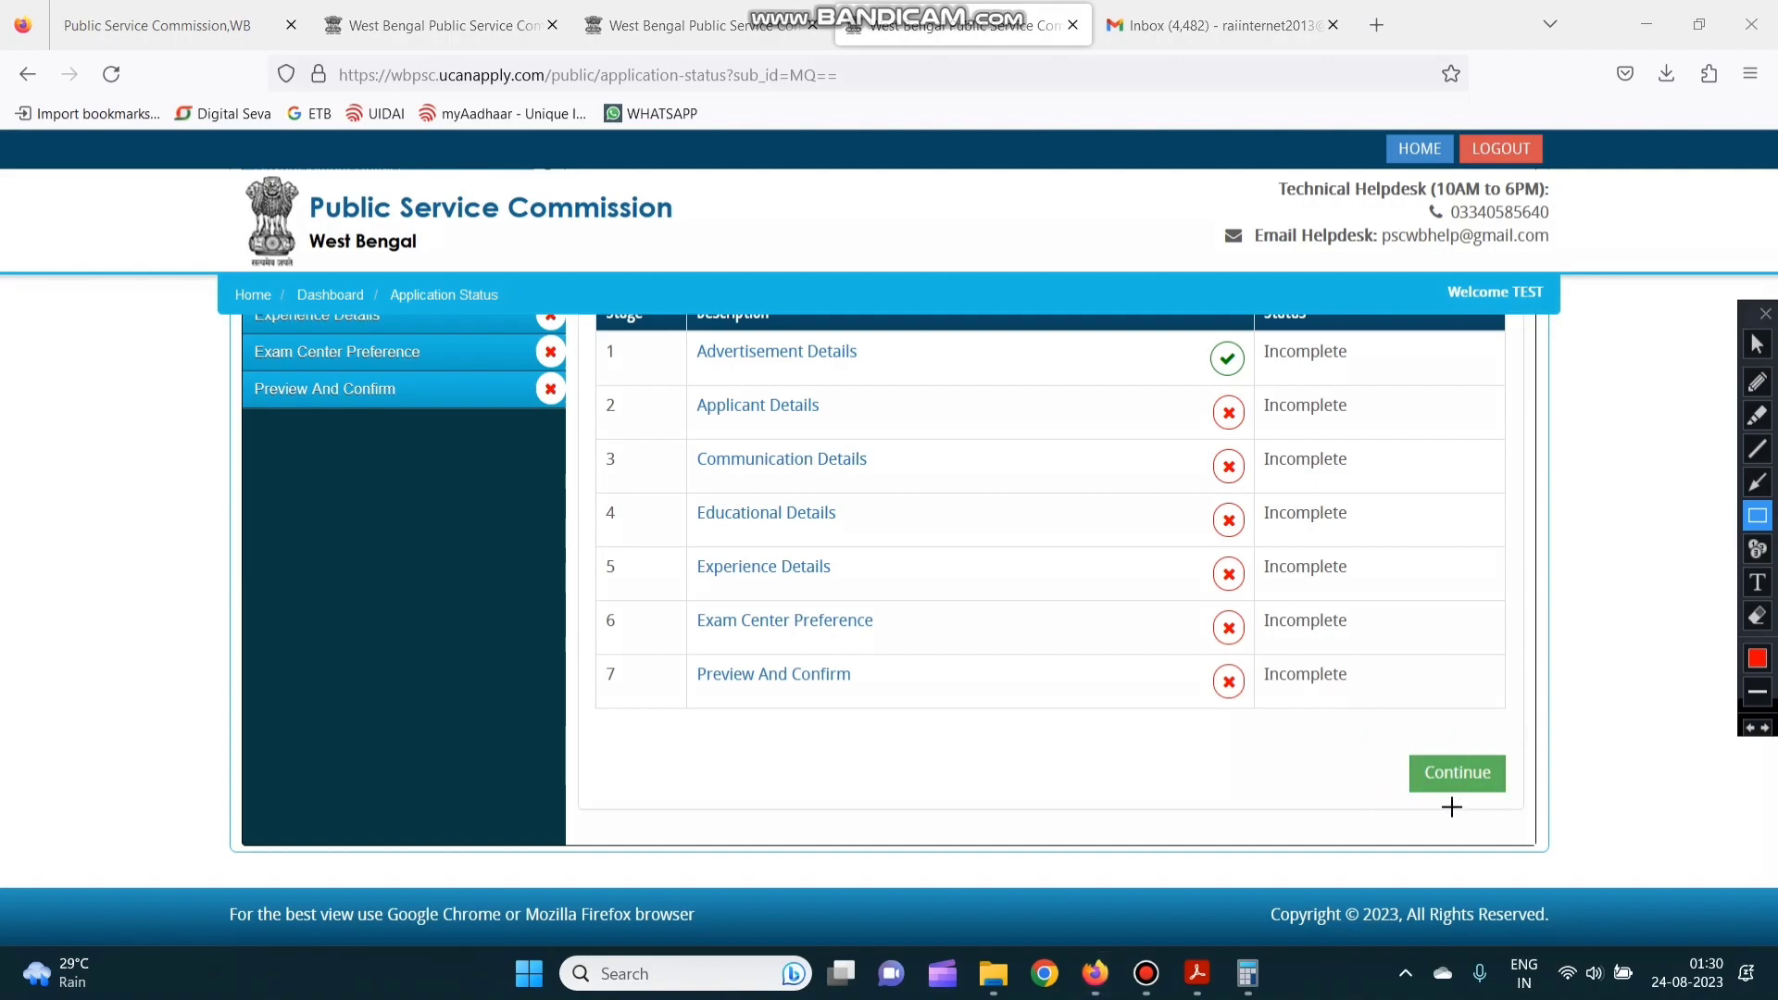
{"action": "key", "text": "ctrl+1"}
{"action": "left_click", "coordinate": [1456, 775]}
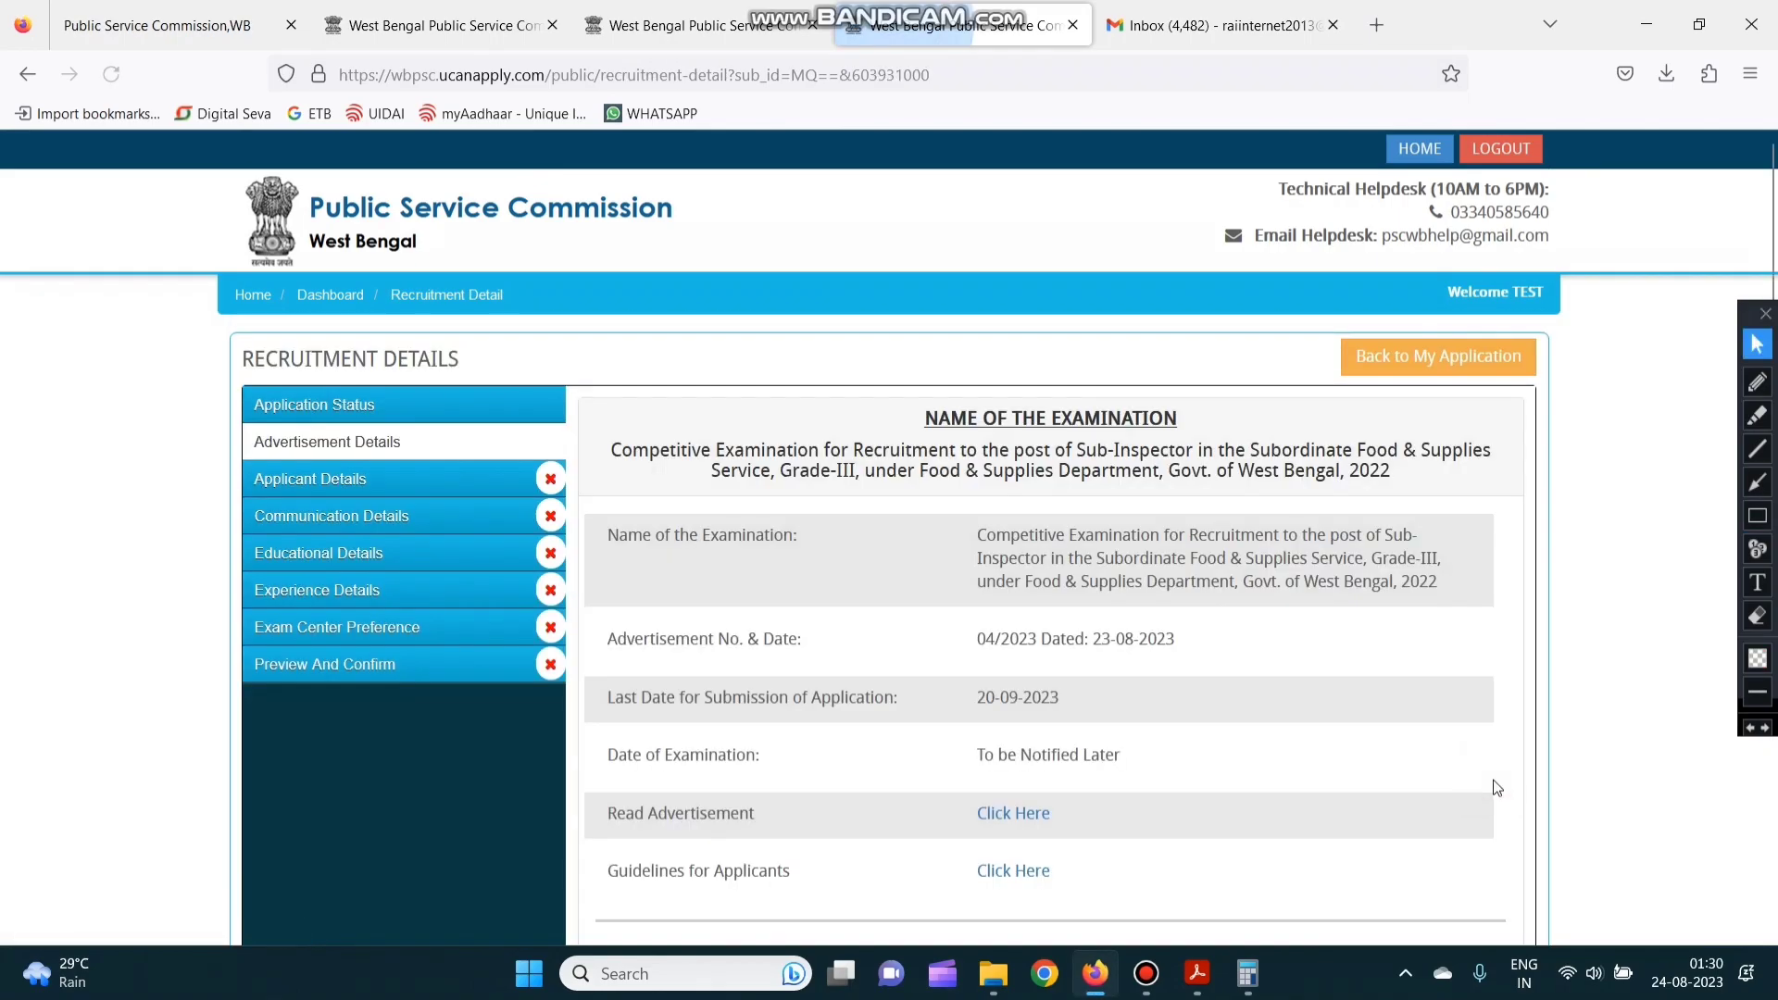
- Tick 'I have read all the instructions' and save to reach Applicant Details
{"action": "scroll", "coordinate": [1316, 667], "scroll_direction": "down", "scroll_amount": 2}
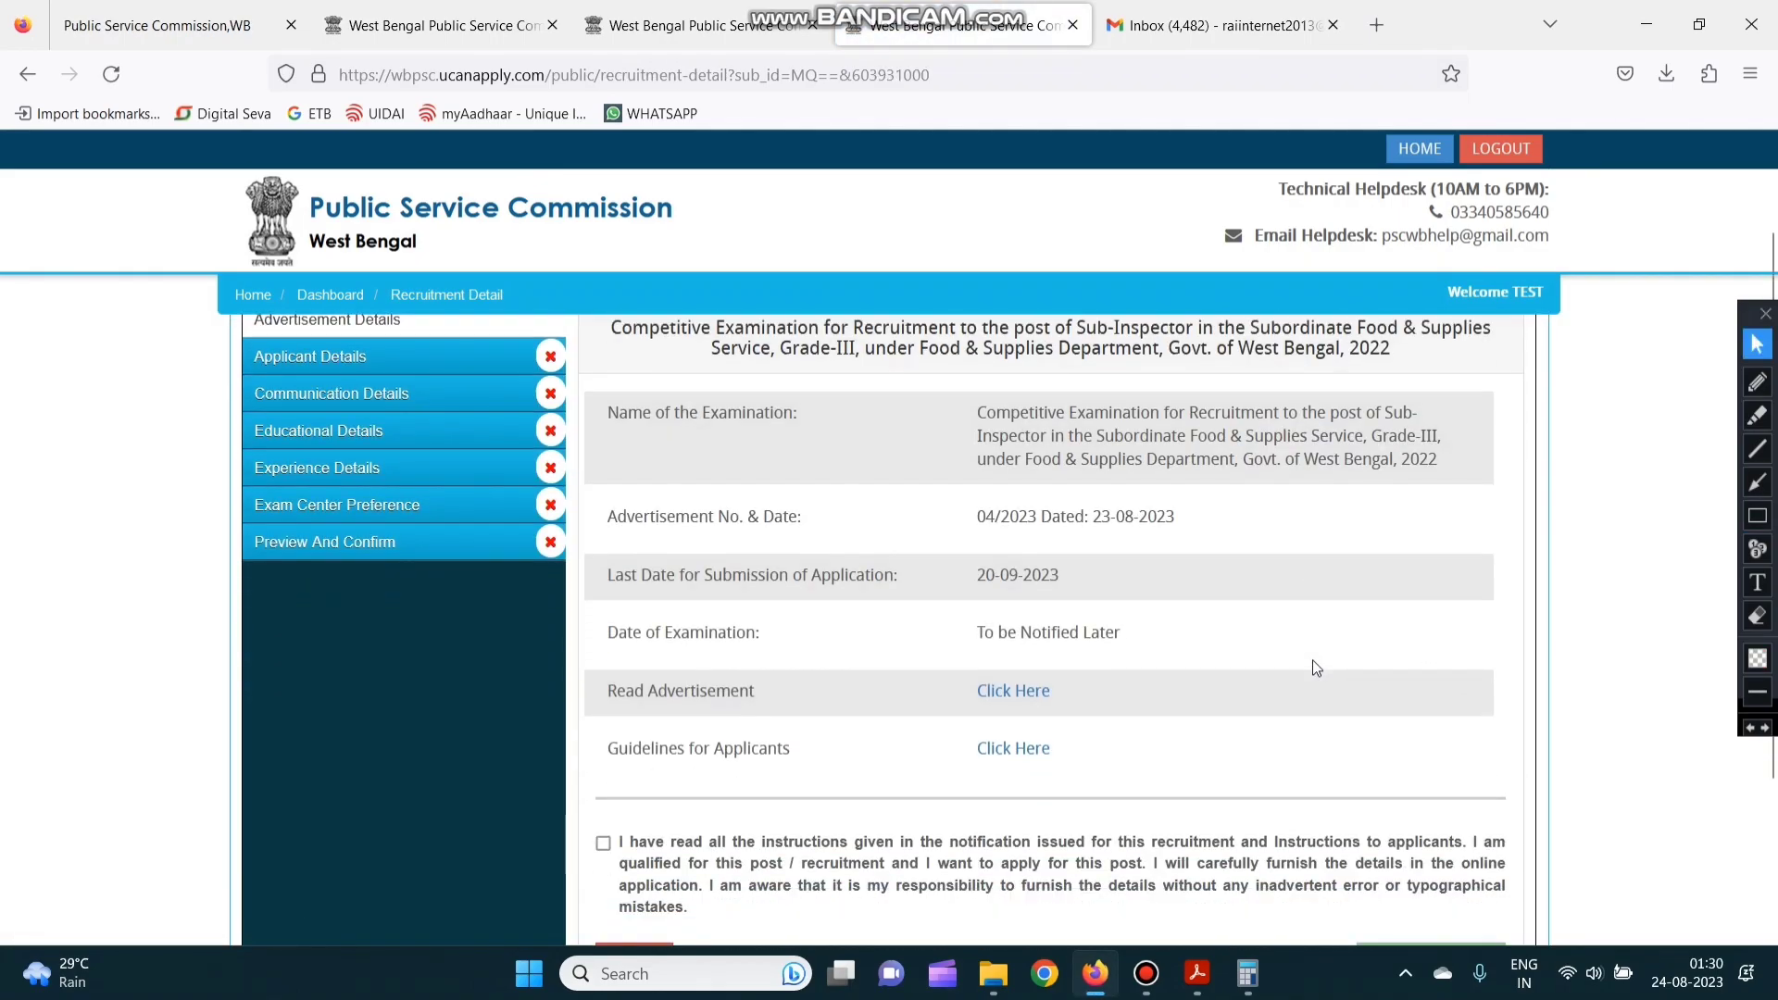
{"action": "scroll", "coordinate": [1074, 653], "scroll_direction": "down", "scroll_amount": 2}
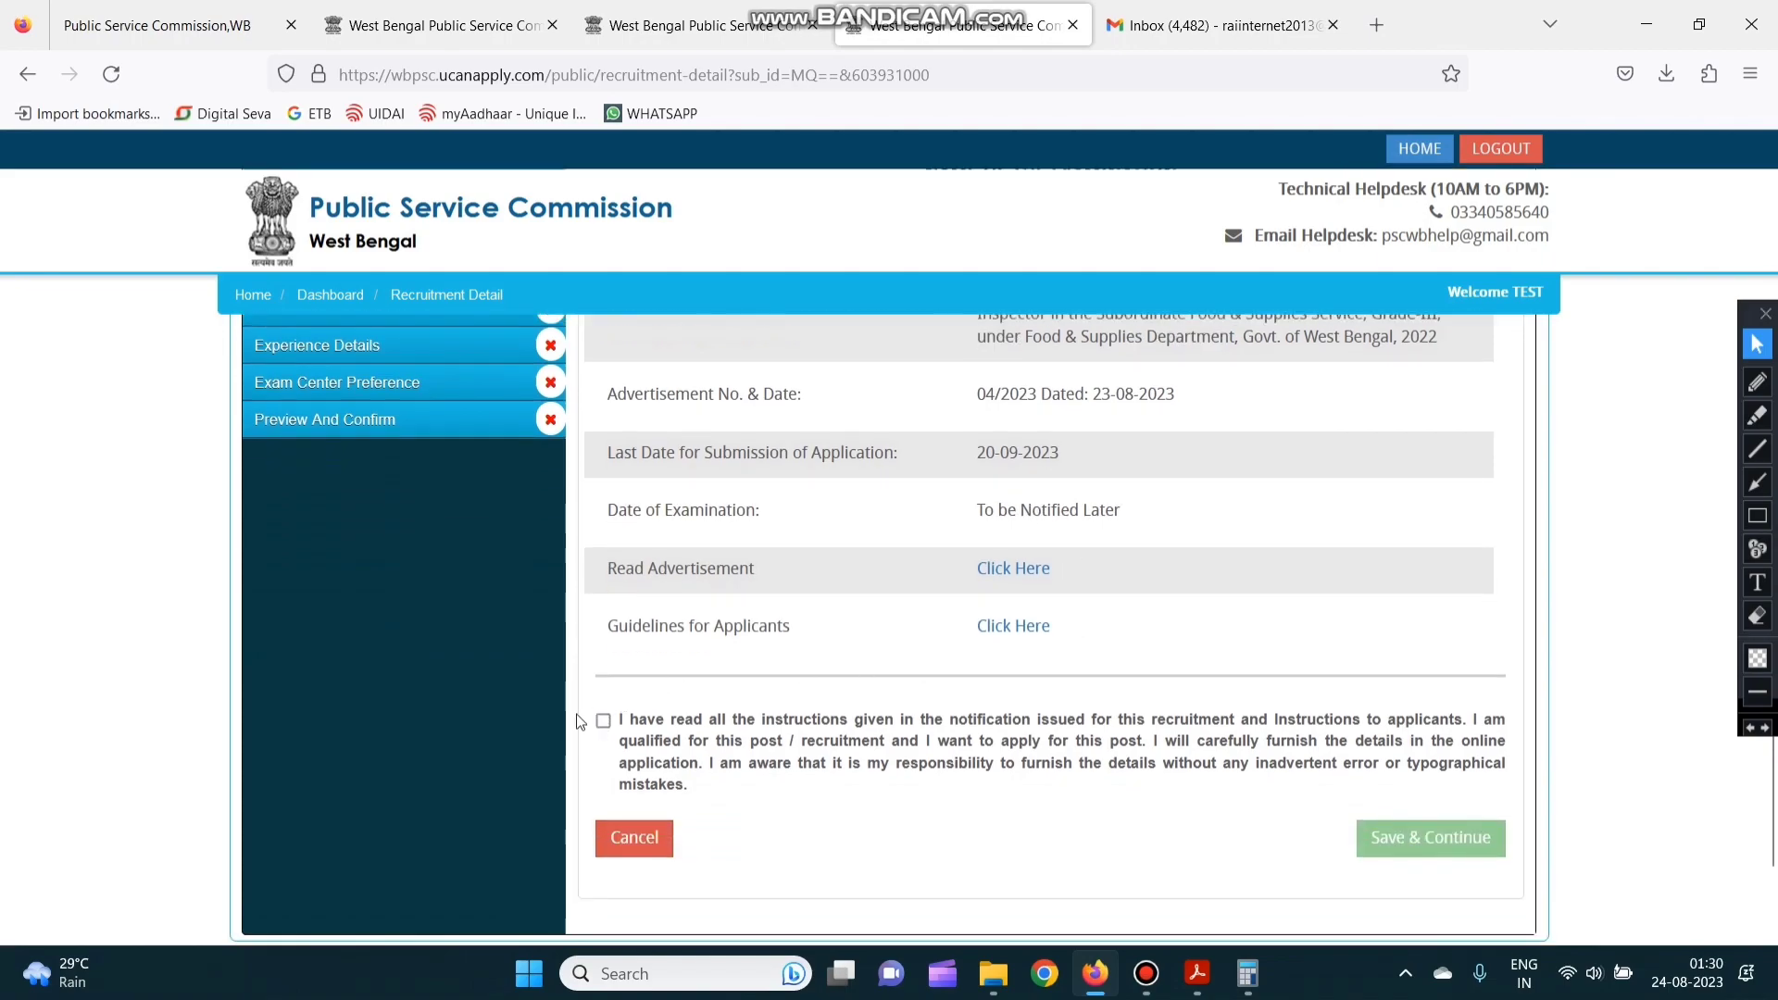
{"action": "key", "text": "r"}
{"action": "left_click_drag", "start_coordinate": [577, 710], "coordinate": [641, 749]}
{"action": "key", "text": "Escape"}
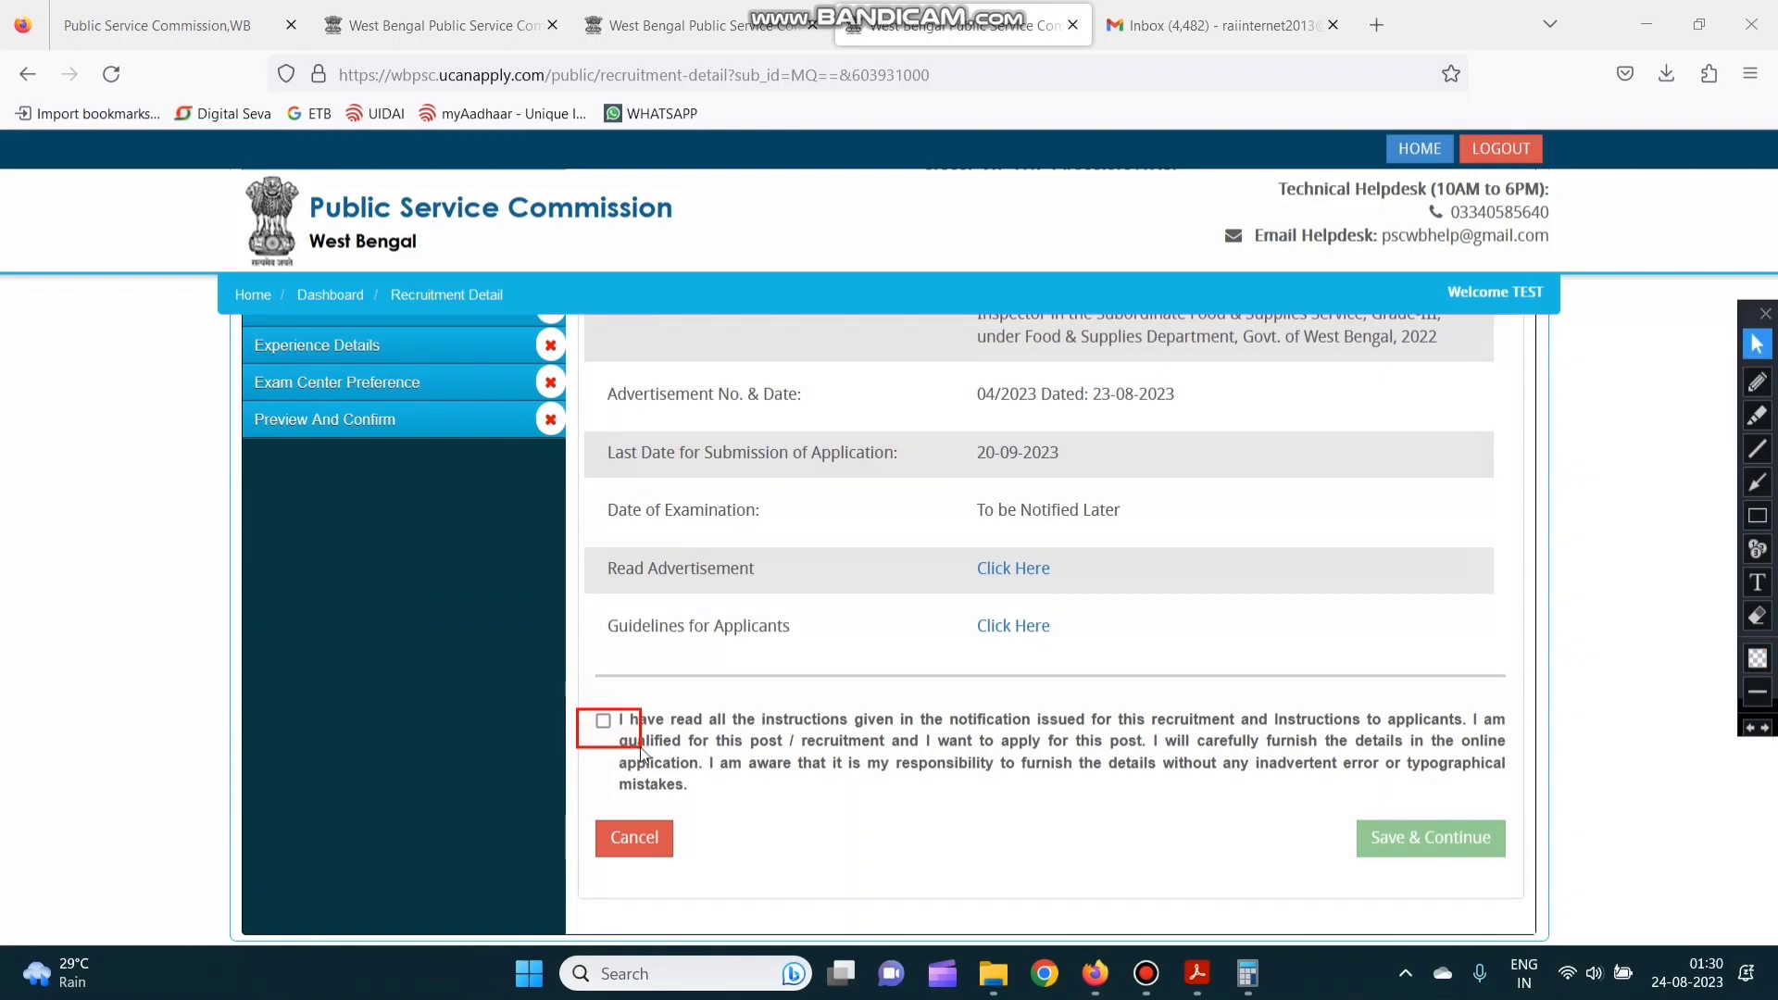
{"action": "left_click", "coordinate": [604, 721]}
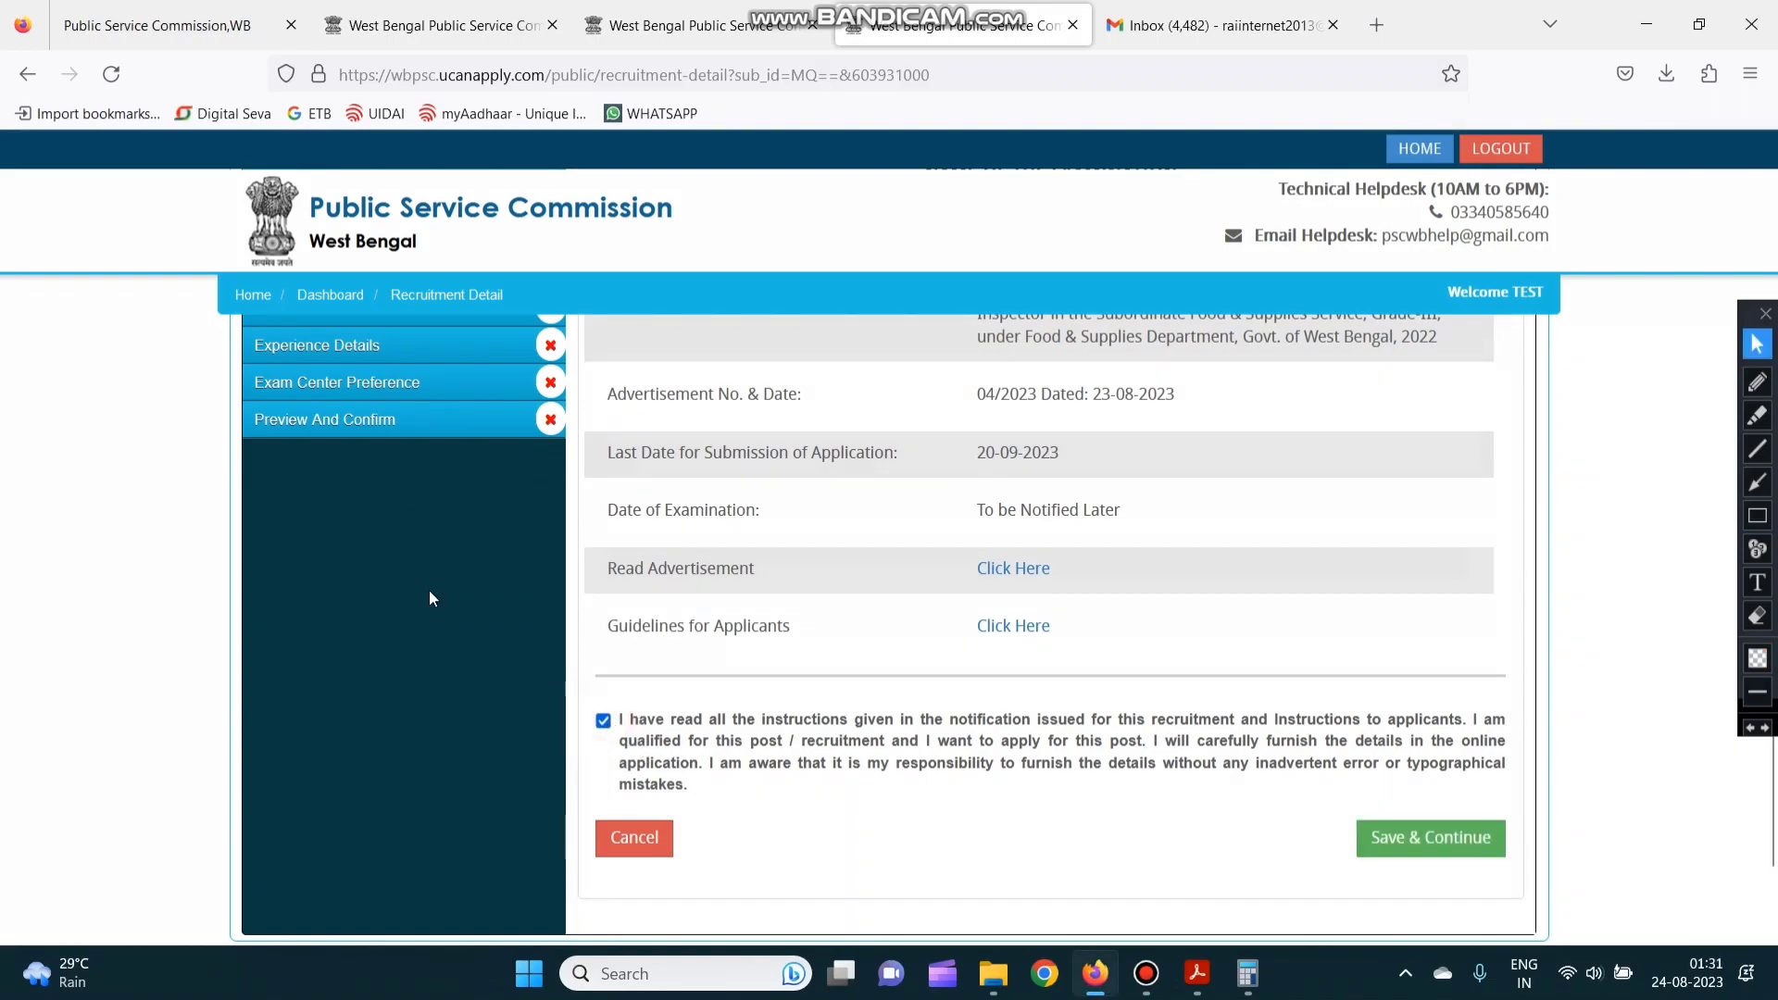
{"action": "left_click", "coordinate": [1434, 847]}
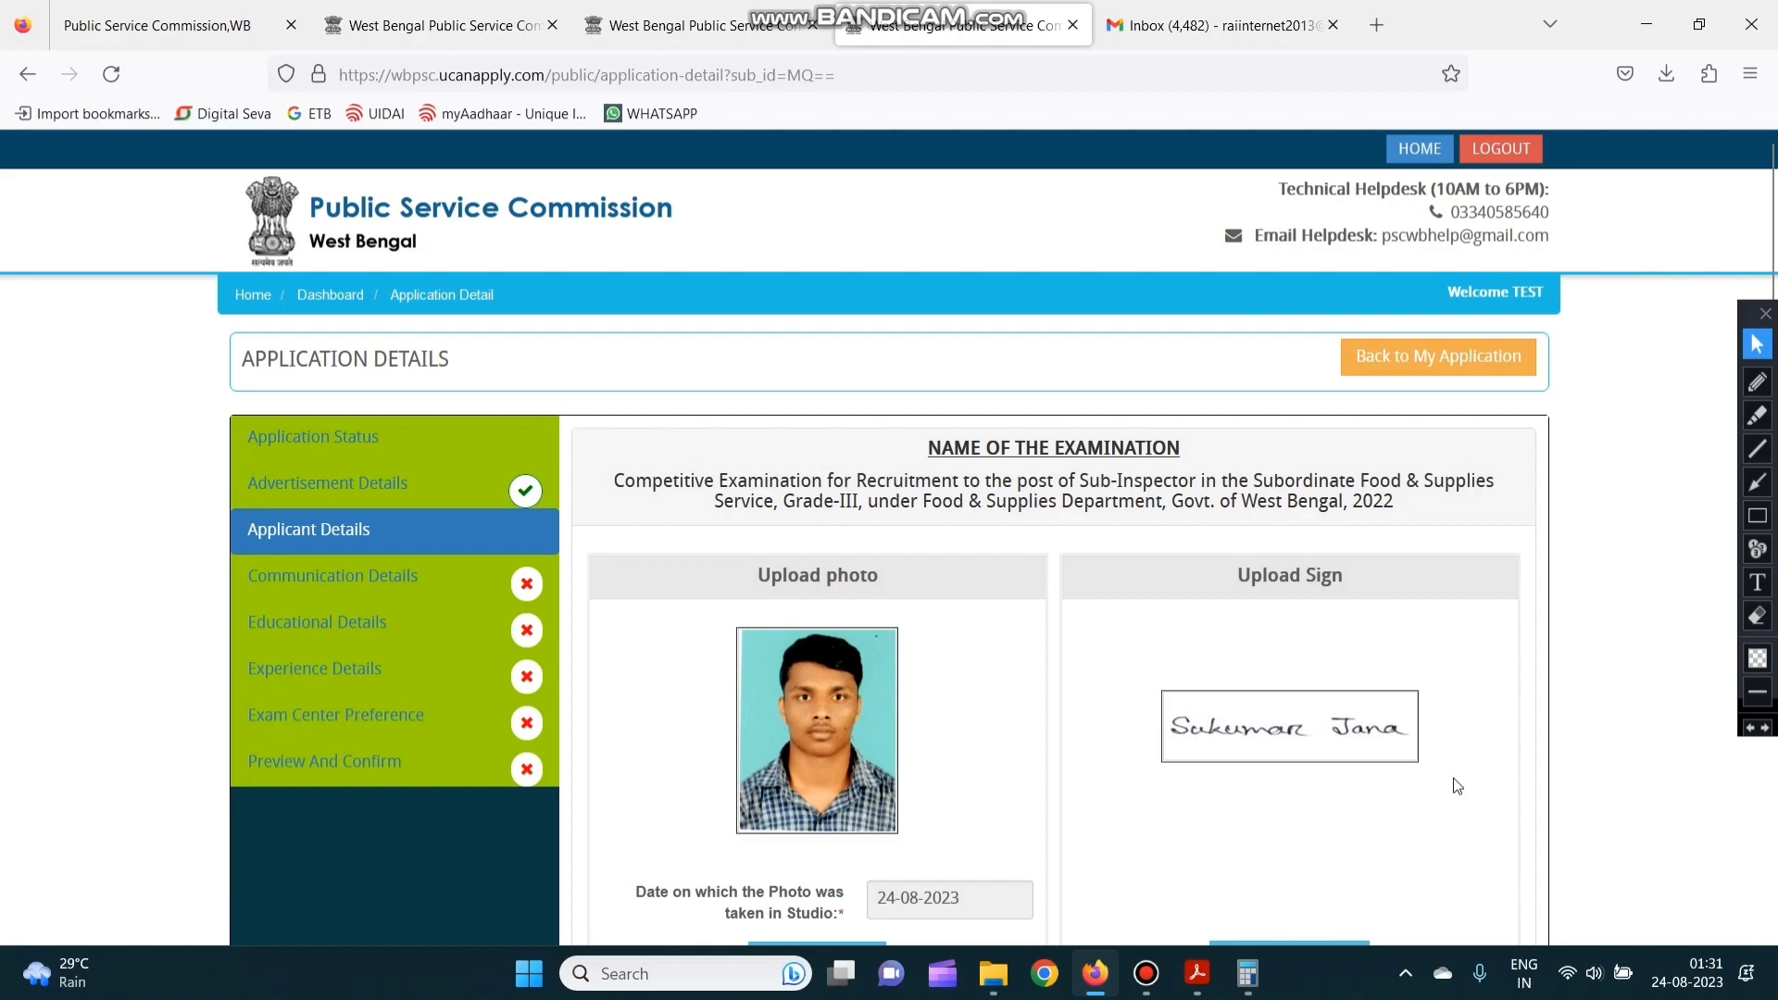
{"action": "scroll", "coordinate": [1454, 778], "scroll_direction": "down", "scroll_amount": 5}
{"action": "scroll", "coordinate": [1072, 654], "scroll_direction": "down", "scroll_amount": 3}
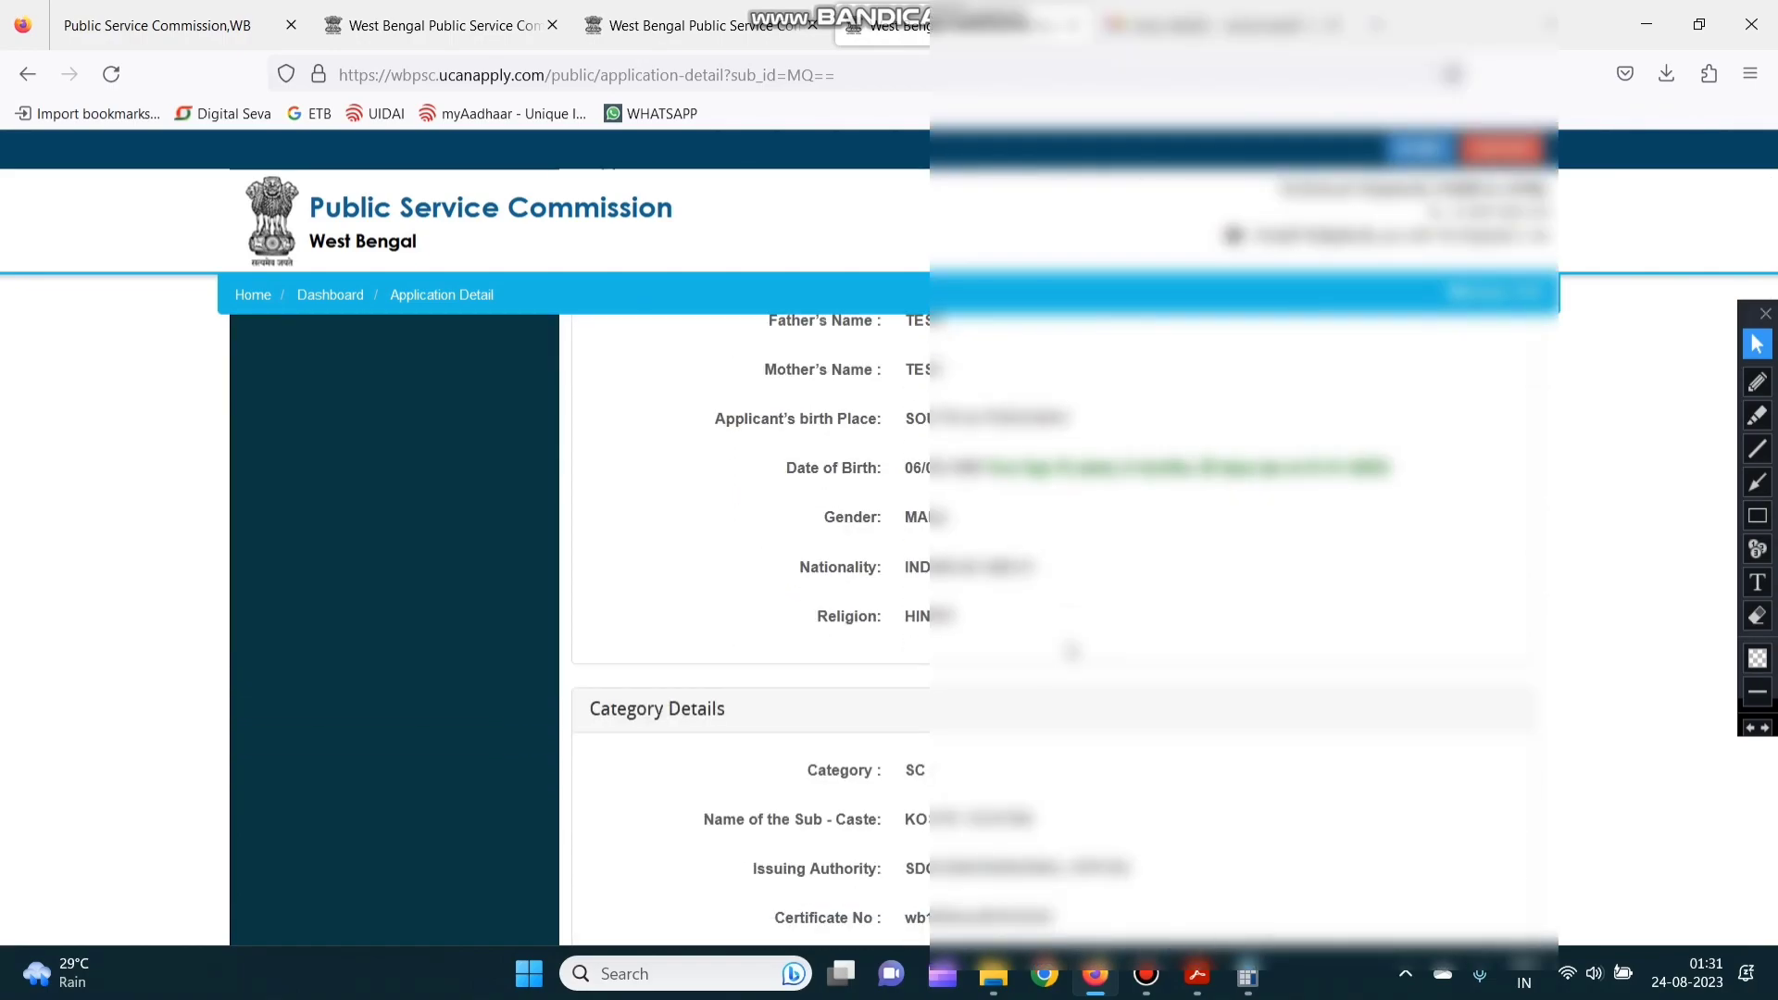
{"action": "scroll", "coordinate": [1072, 654], "scroll_direction": "up", "scroll_amount": 3}
{"action": "scroll", "coordinate": [1071, 654], "scroll_direction": "down", "scroll_amount": 3}
{"action": "scroll", "coordinate": [1072, 654], "scroll_direction": "up", "scroll_amount": 3}
{"action": "scroll", "coordinate": [1072, 654], "scroll_direction": "down", "scroll_amount": 2}
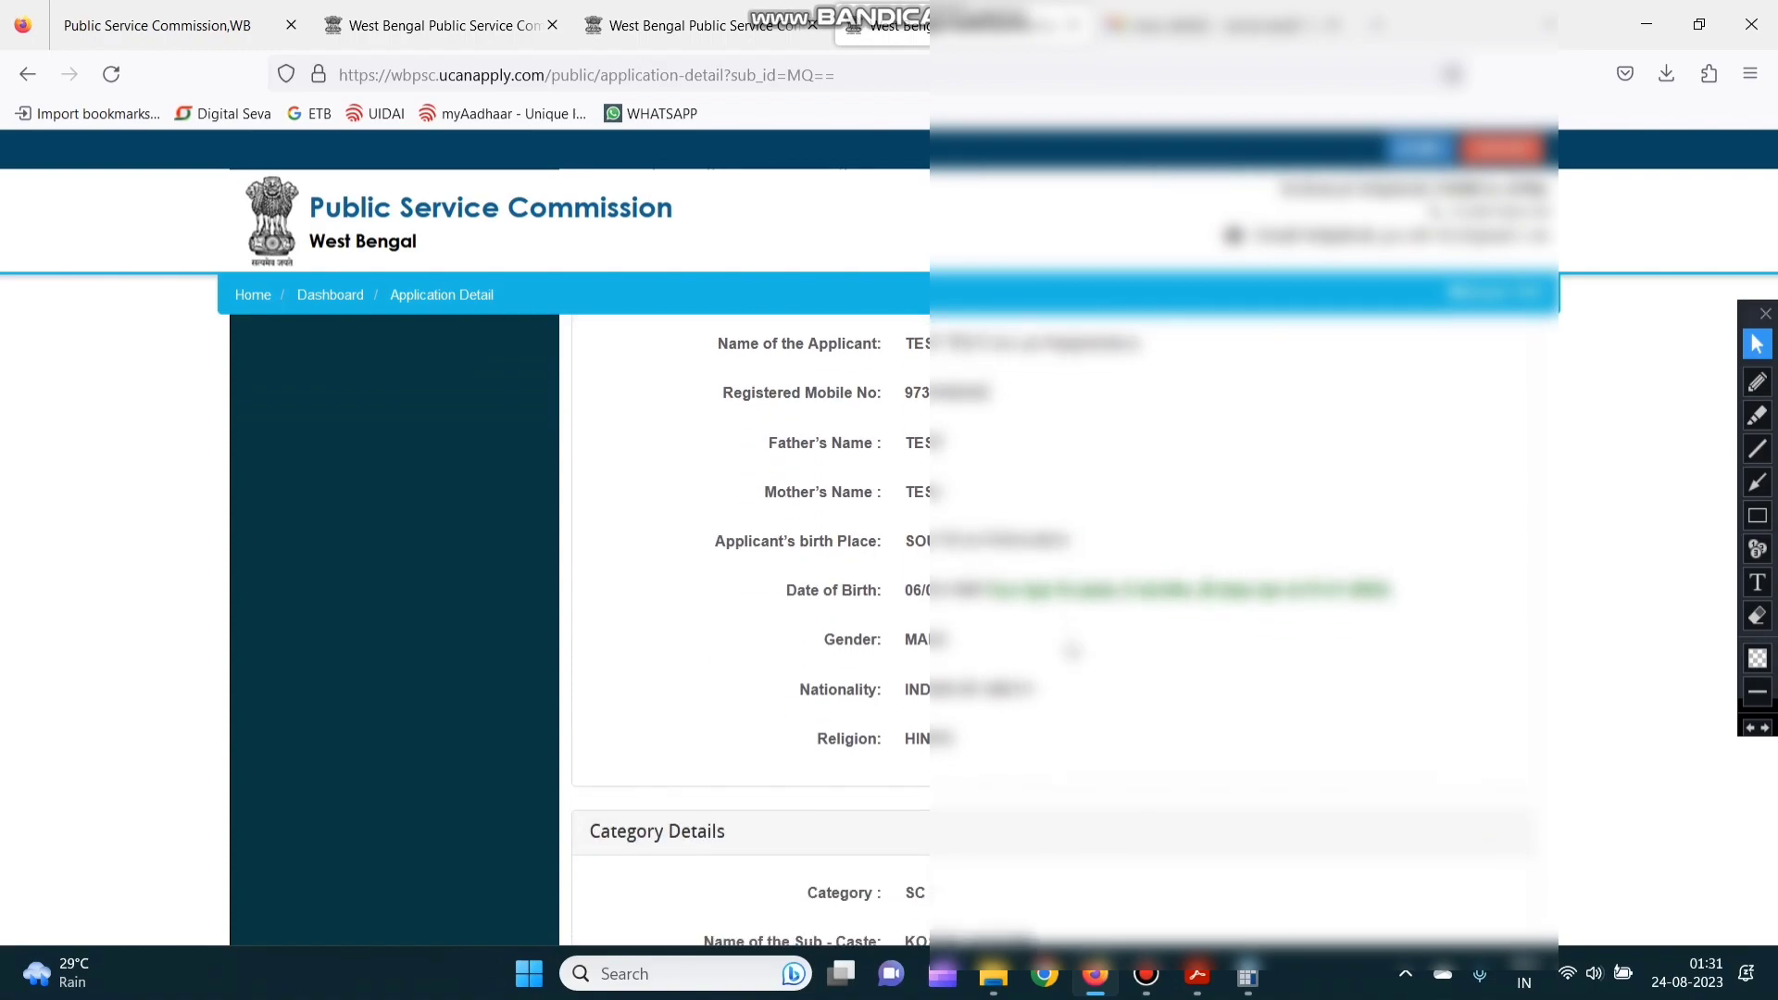
{"action": "scroll", "coordinate": [1071, 651], "scroll_direction": "down", "scroll_amount": 8}
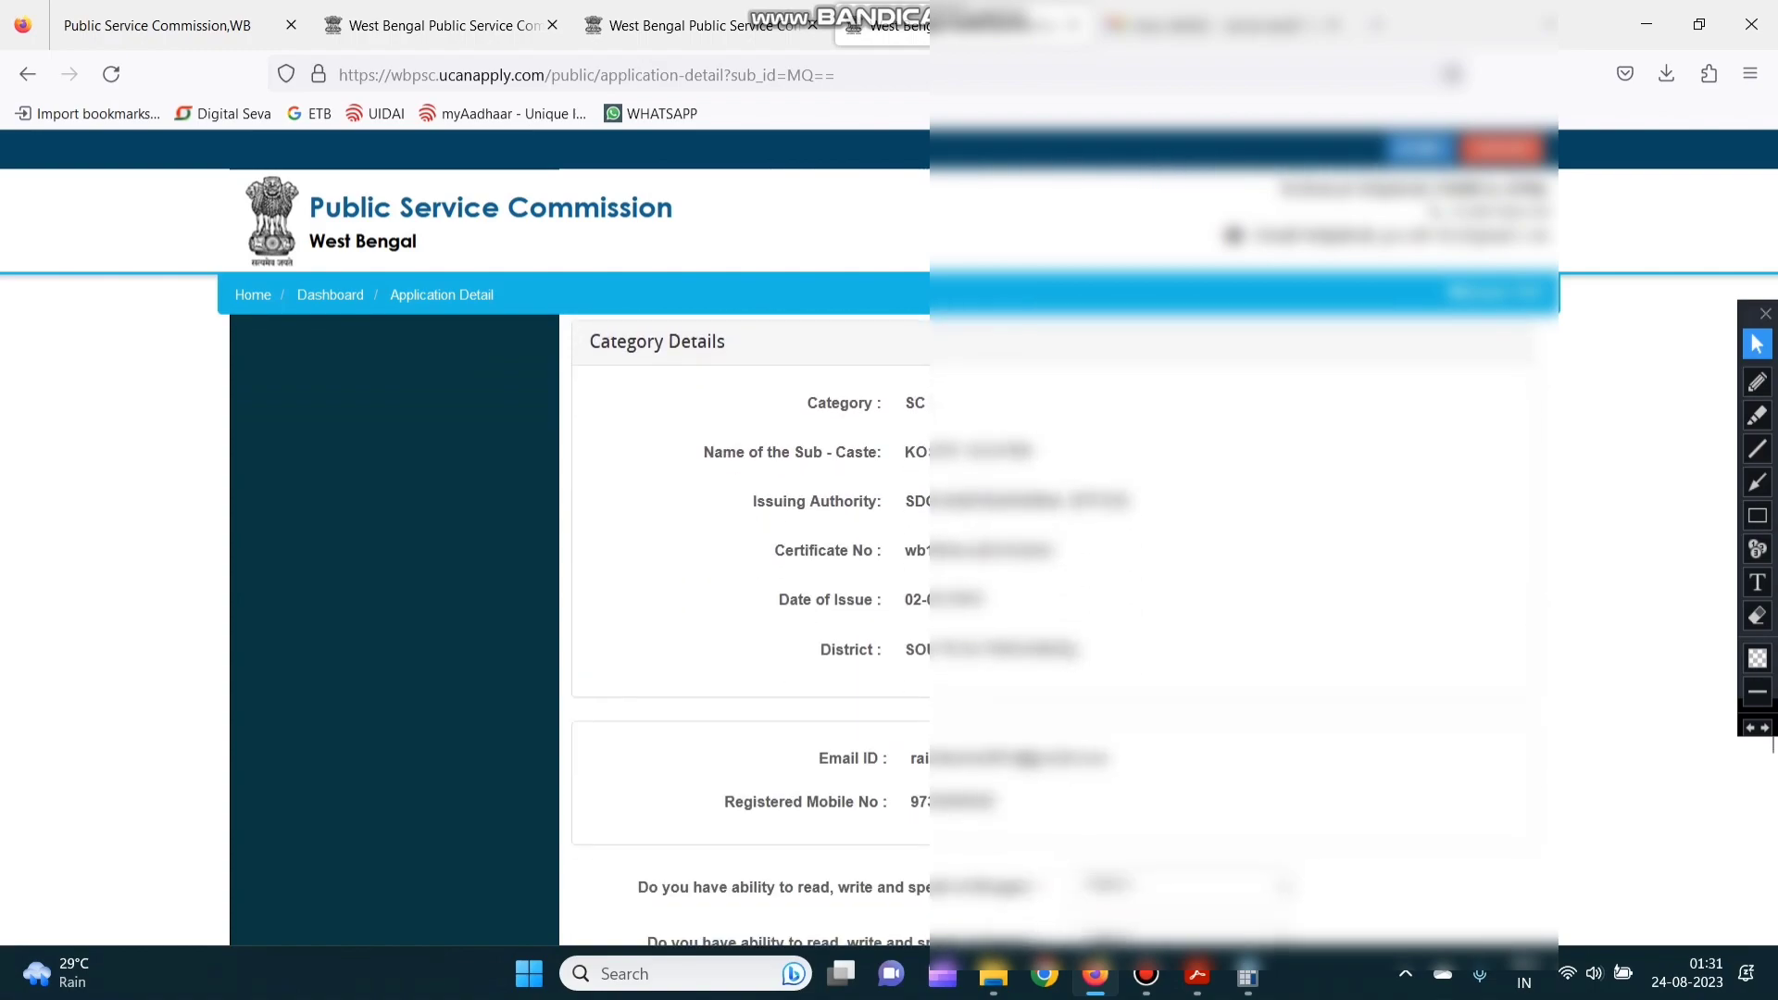
{"action": "scroll", "coordinate": [1072, 654], "scroll_direction": "down", "scroll_amount": 3}
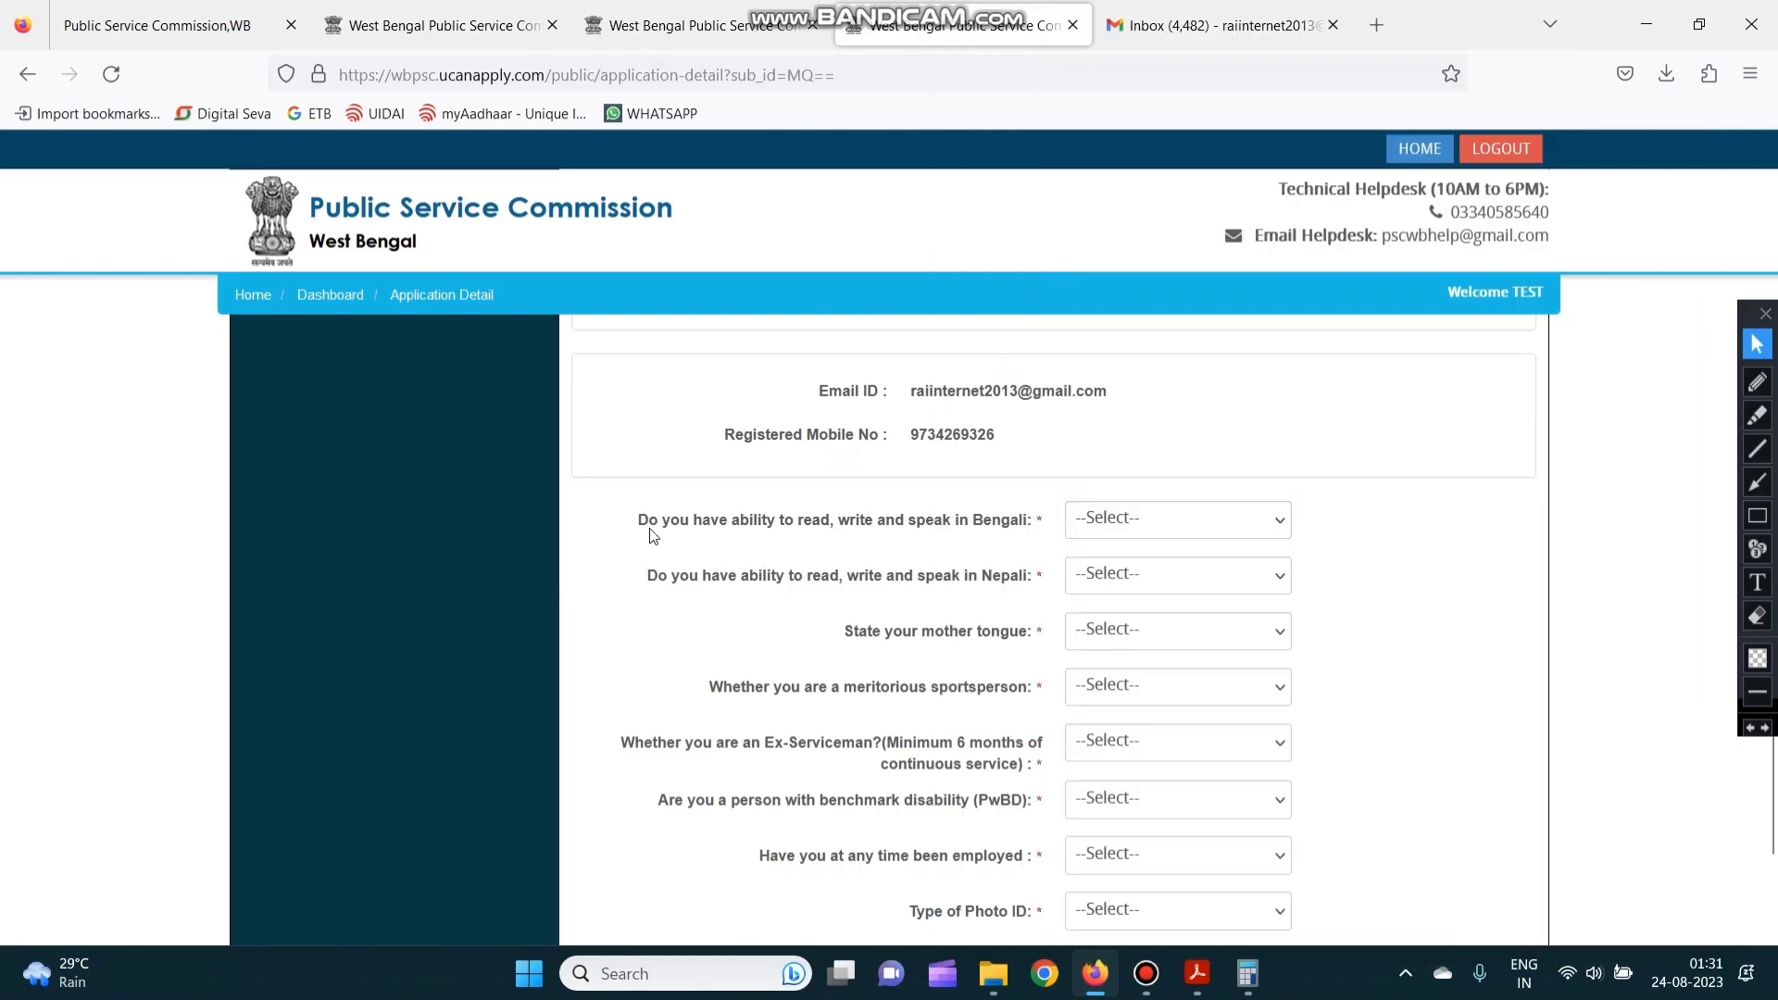
- Answer Yes for Bengali language ability and No for Nepali
{"action": "key", "text": "ctrl+shift+p"}
{"action": "left_click_drag", "start_coordinate": [639, 538], "coordinate": [1036, 536]}
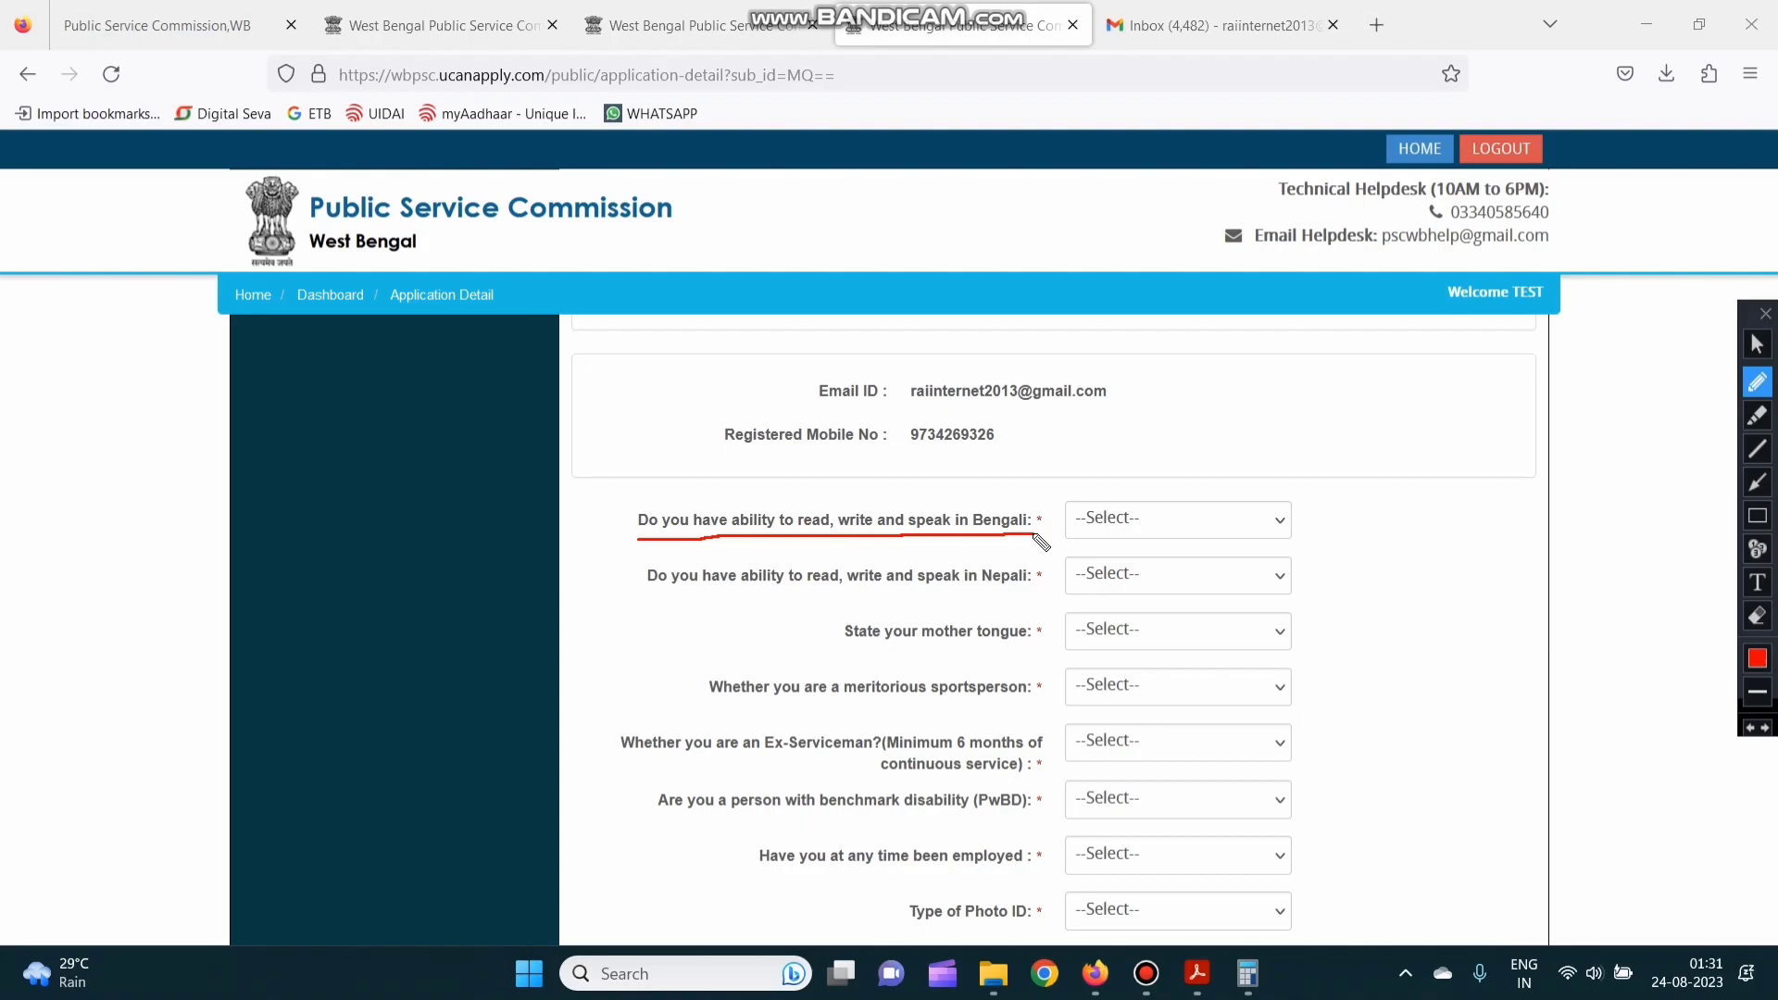
{"action": "key", "text": "ctrl+shift+a"}
{"action": "left_click", "coordinate": [1145, 532]}
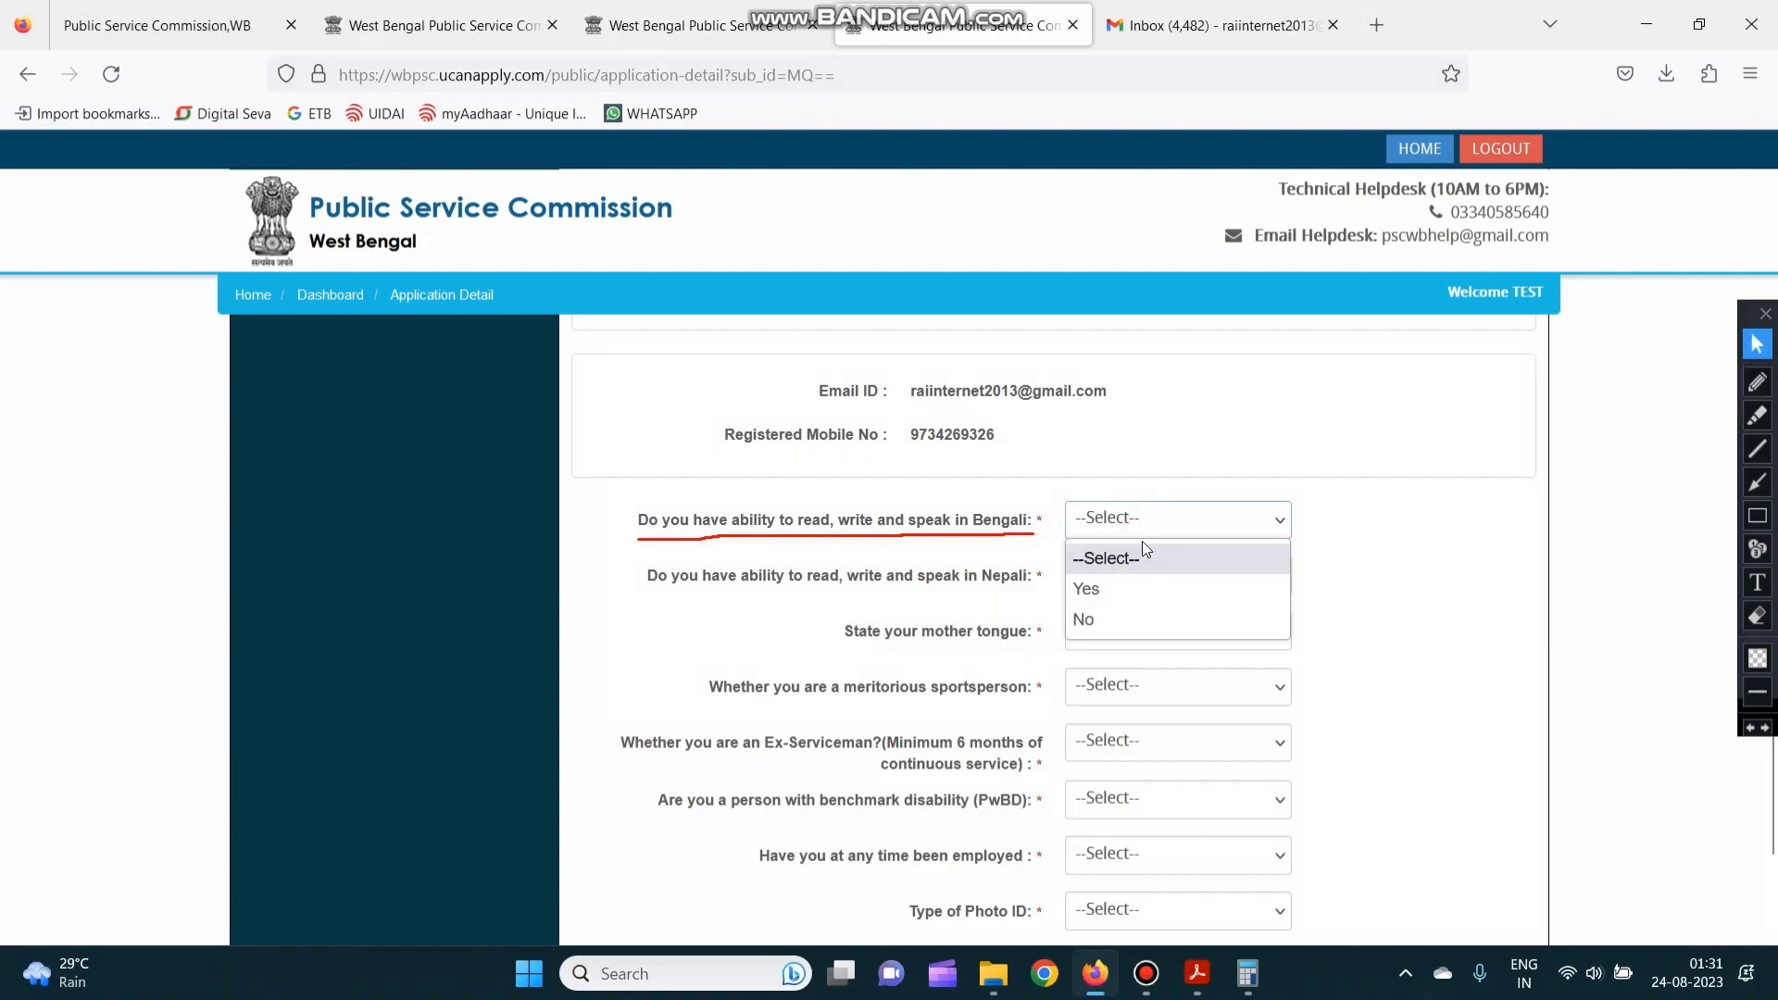
{"action": "left_click", "coordinate": [1135, 592]}
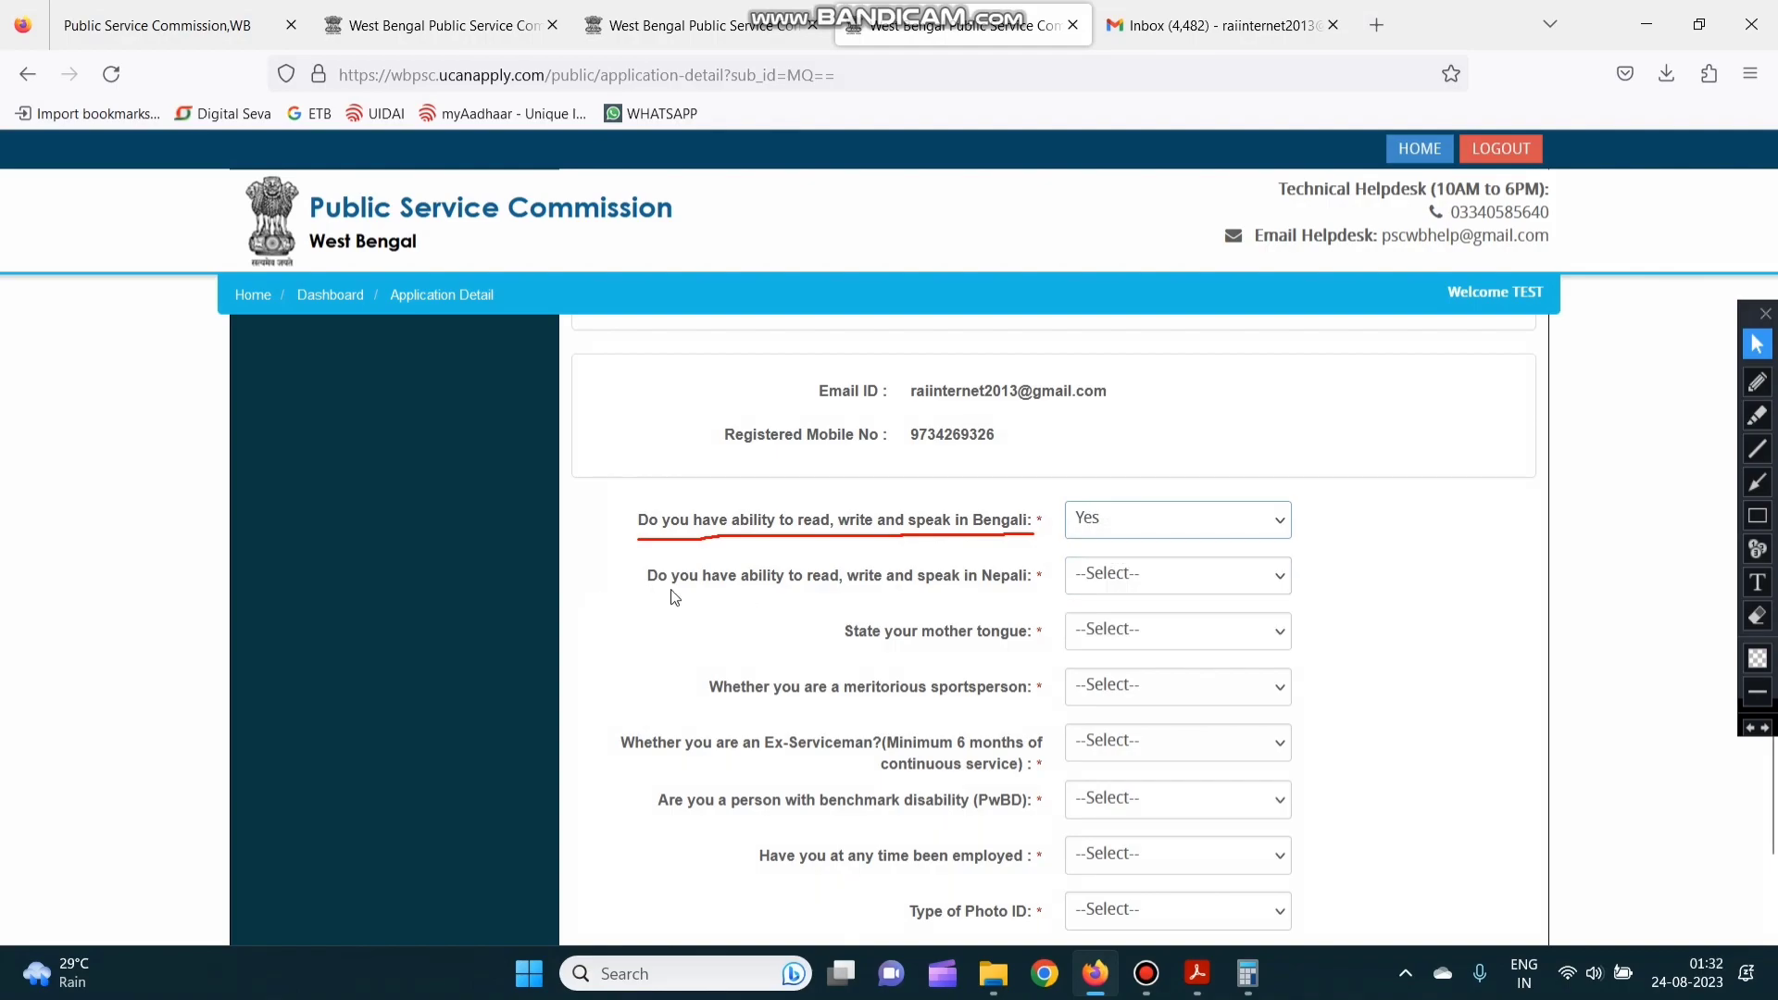
{"action": "key", "text": "ctrl+shift+p"}
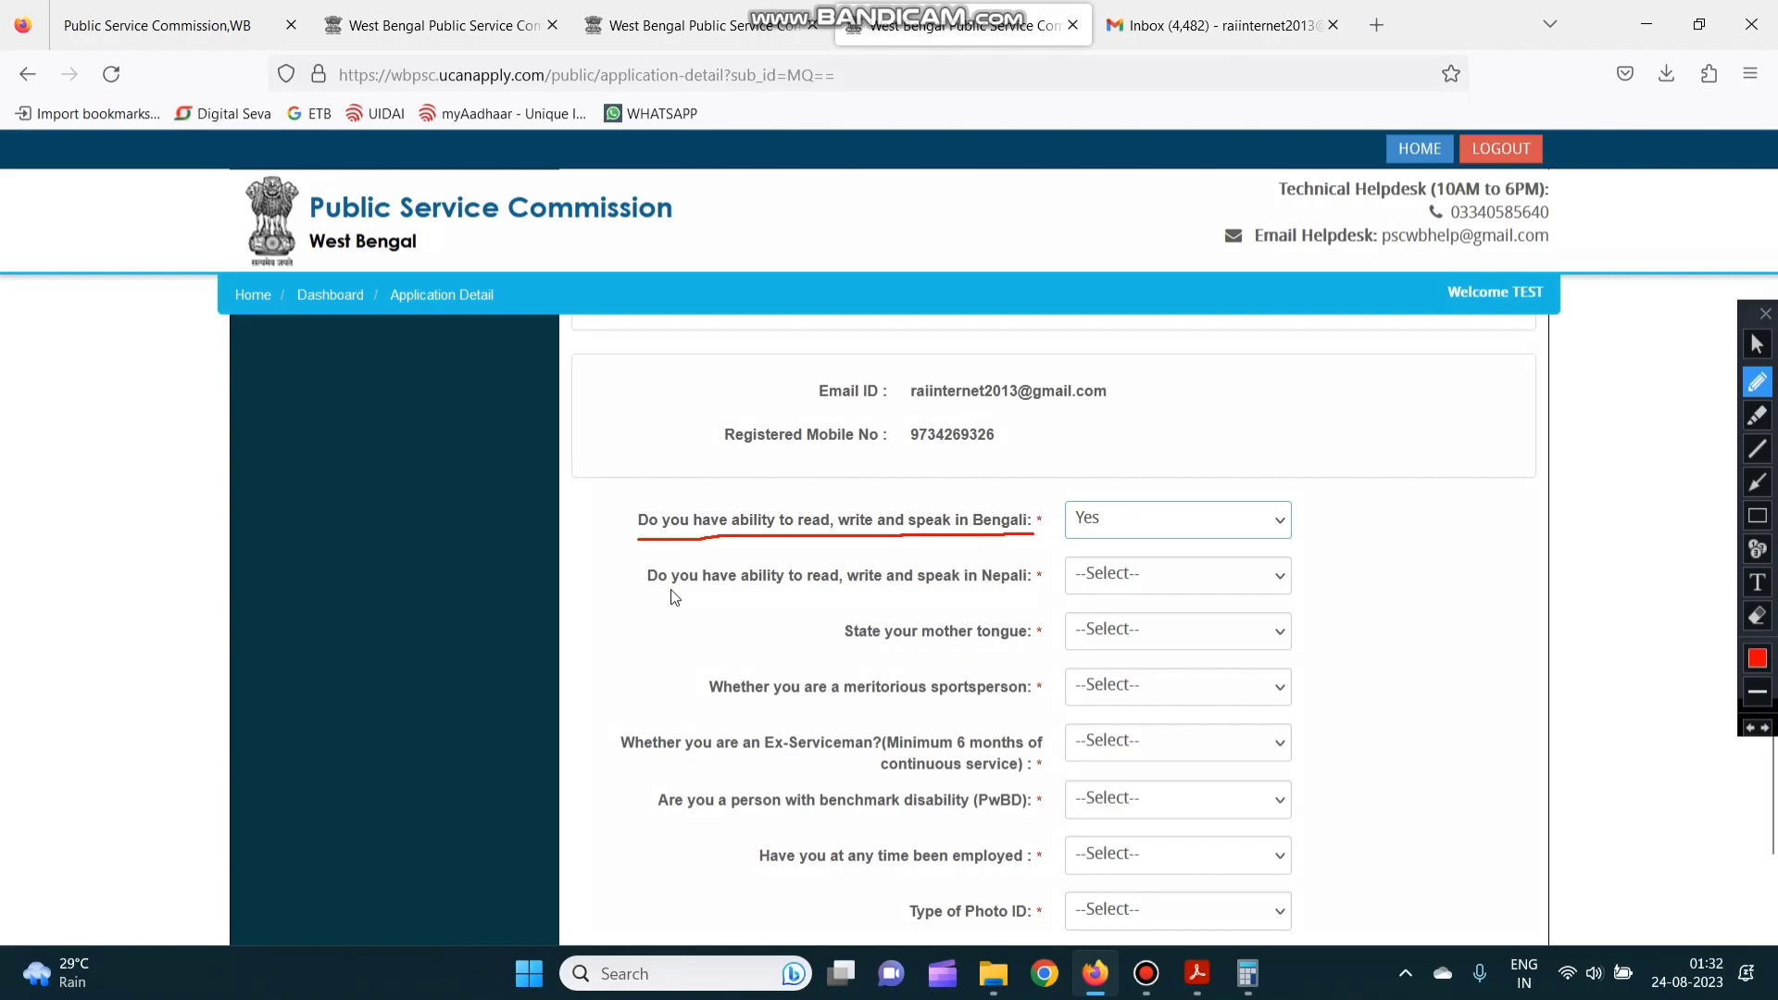
{"action": "left_click_drag", "start_coordinate": [671, 589], "coordinate": [1023, 599]}
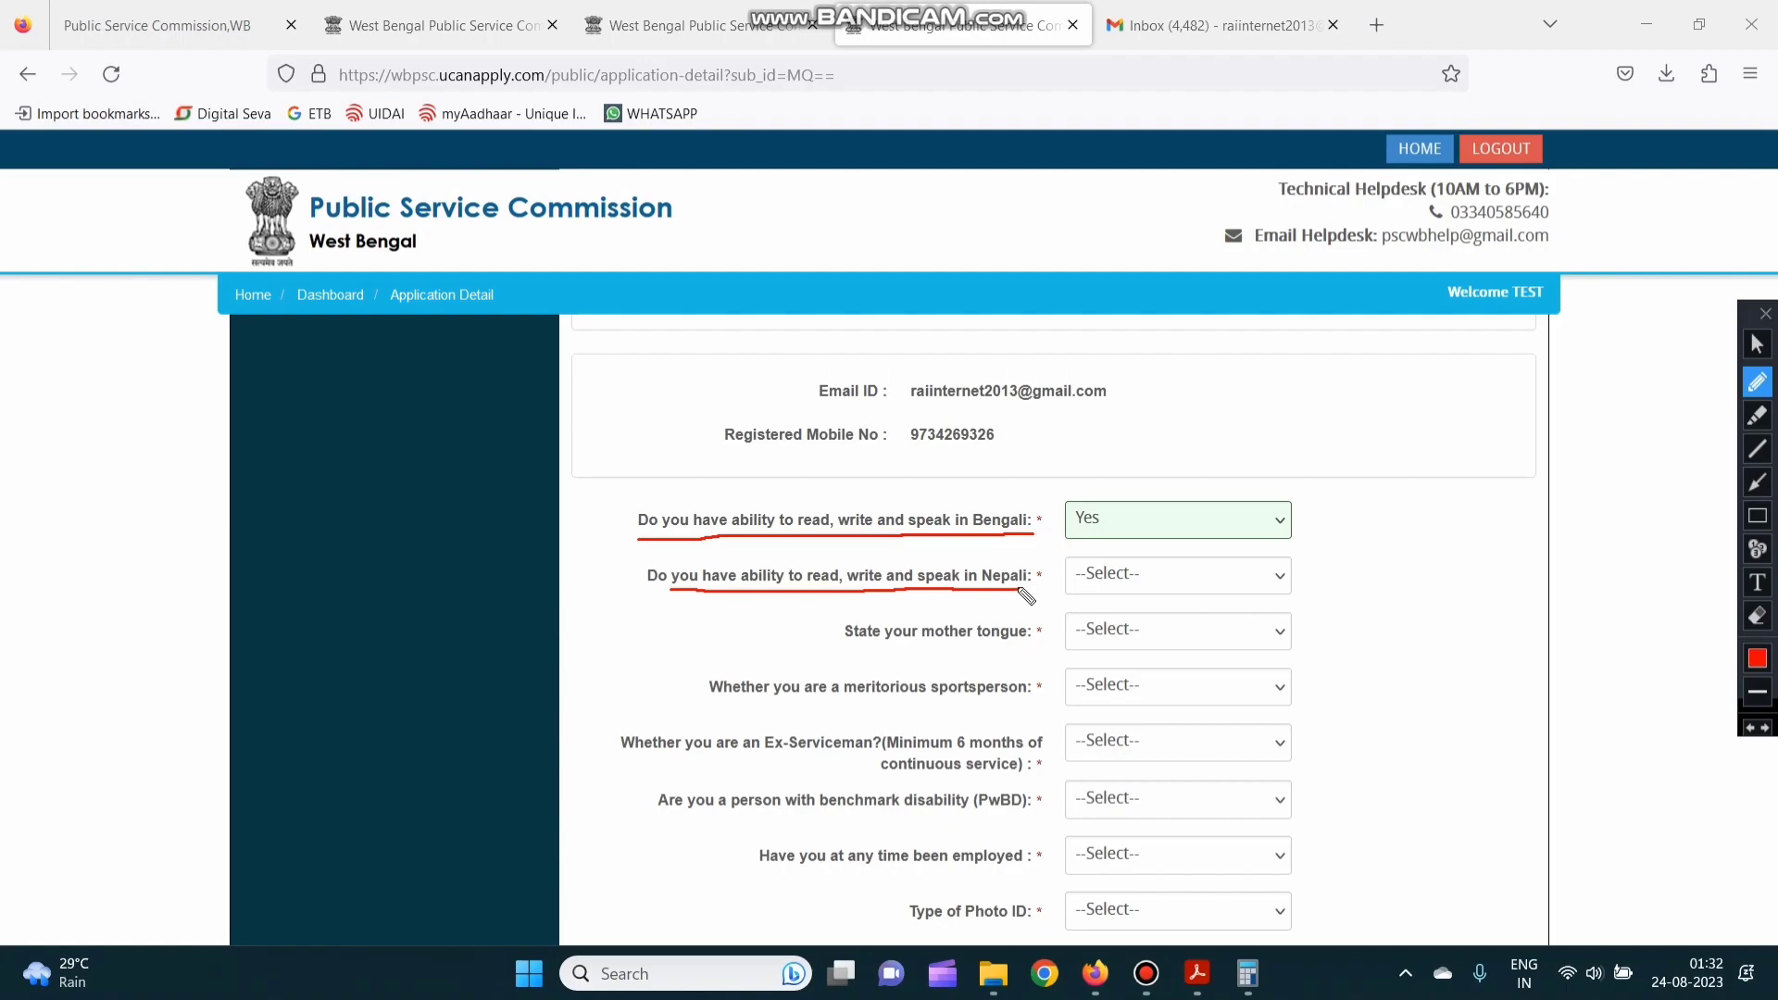
{"action": "key", "text": "Escape"}
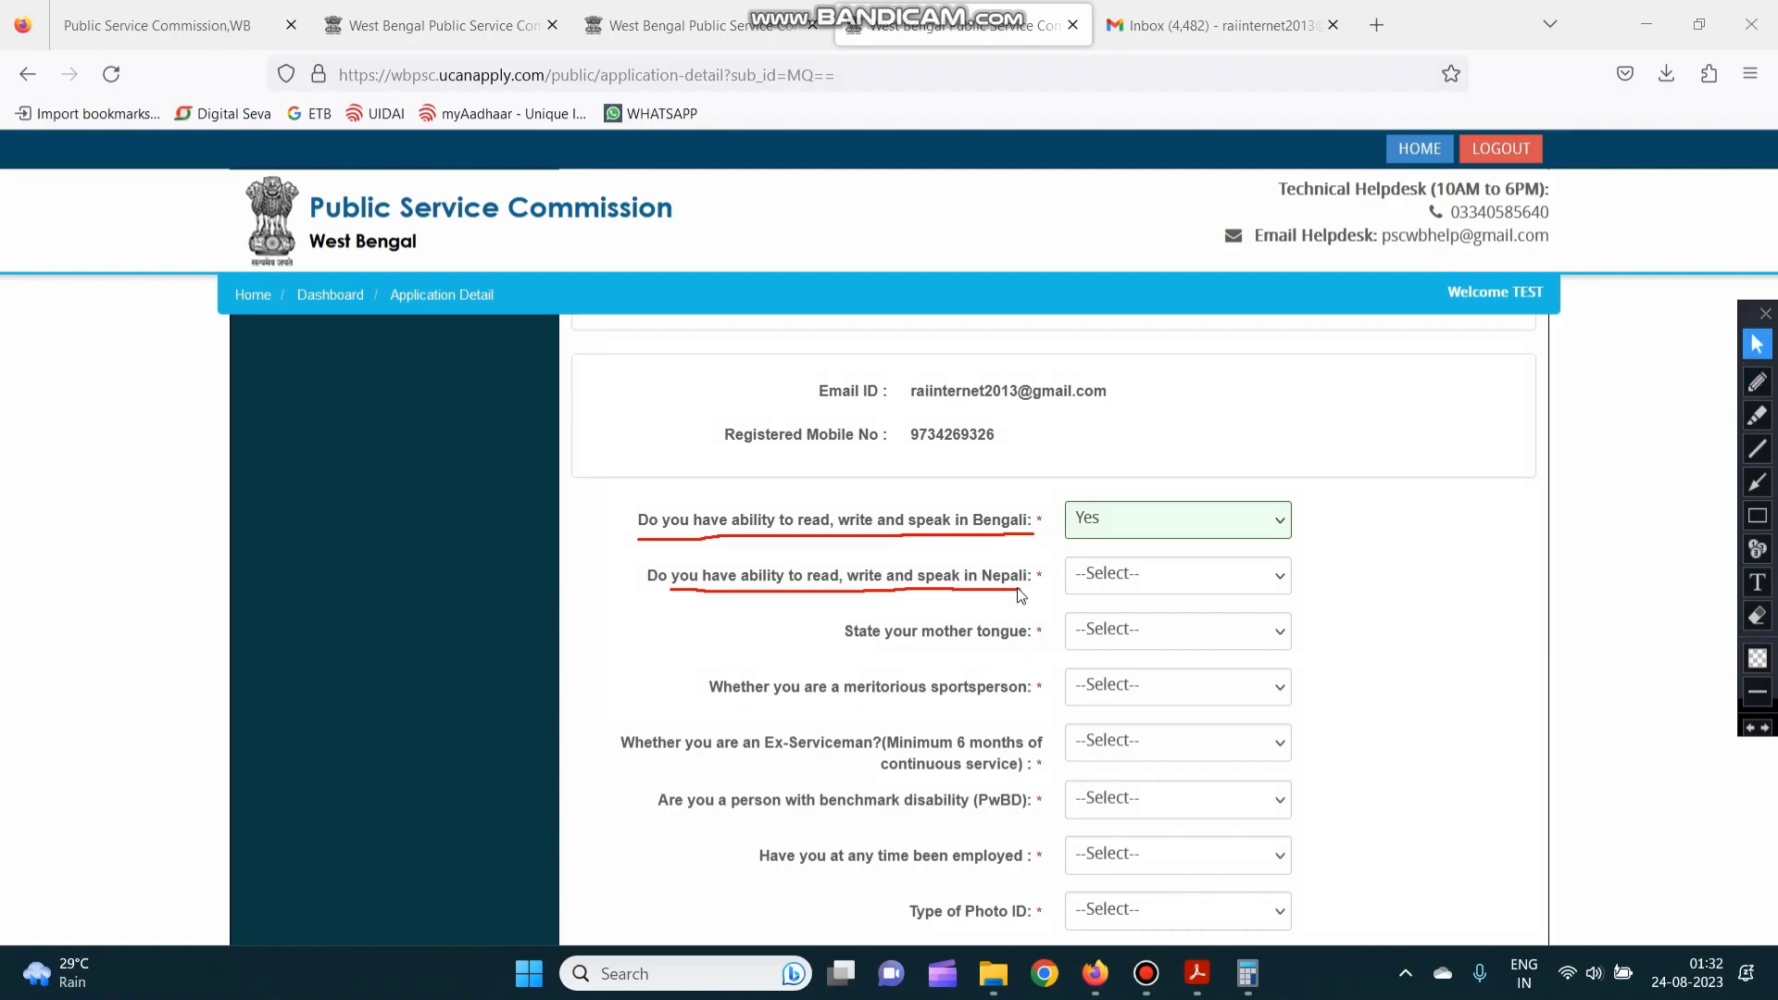
{"action": "left_click", "coordinate": [1149, 580]}
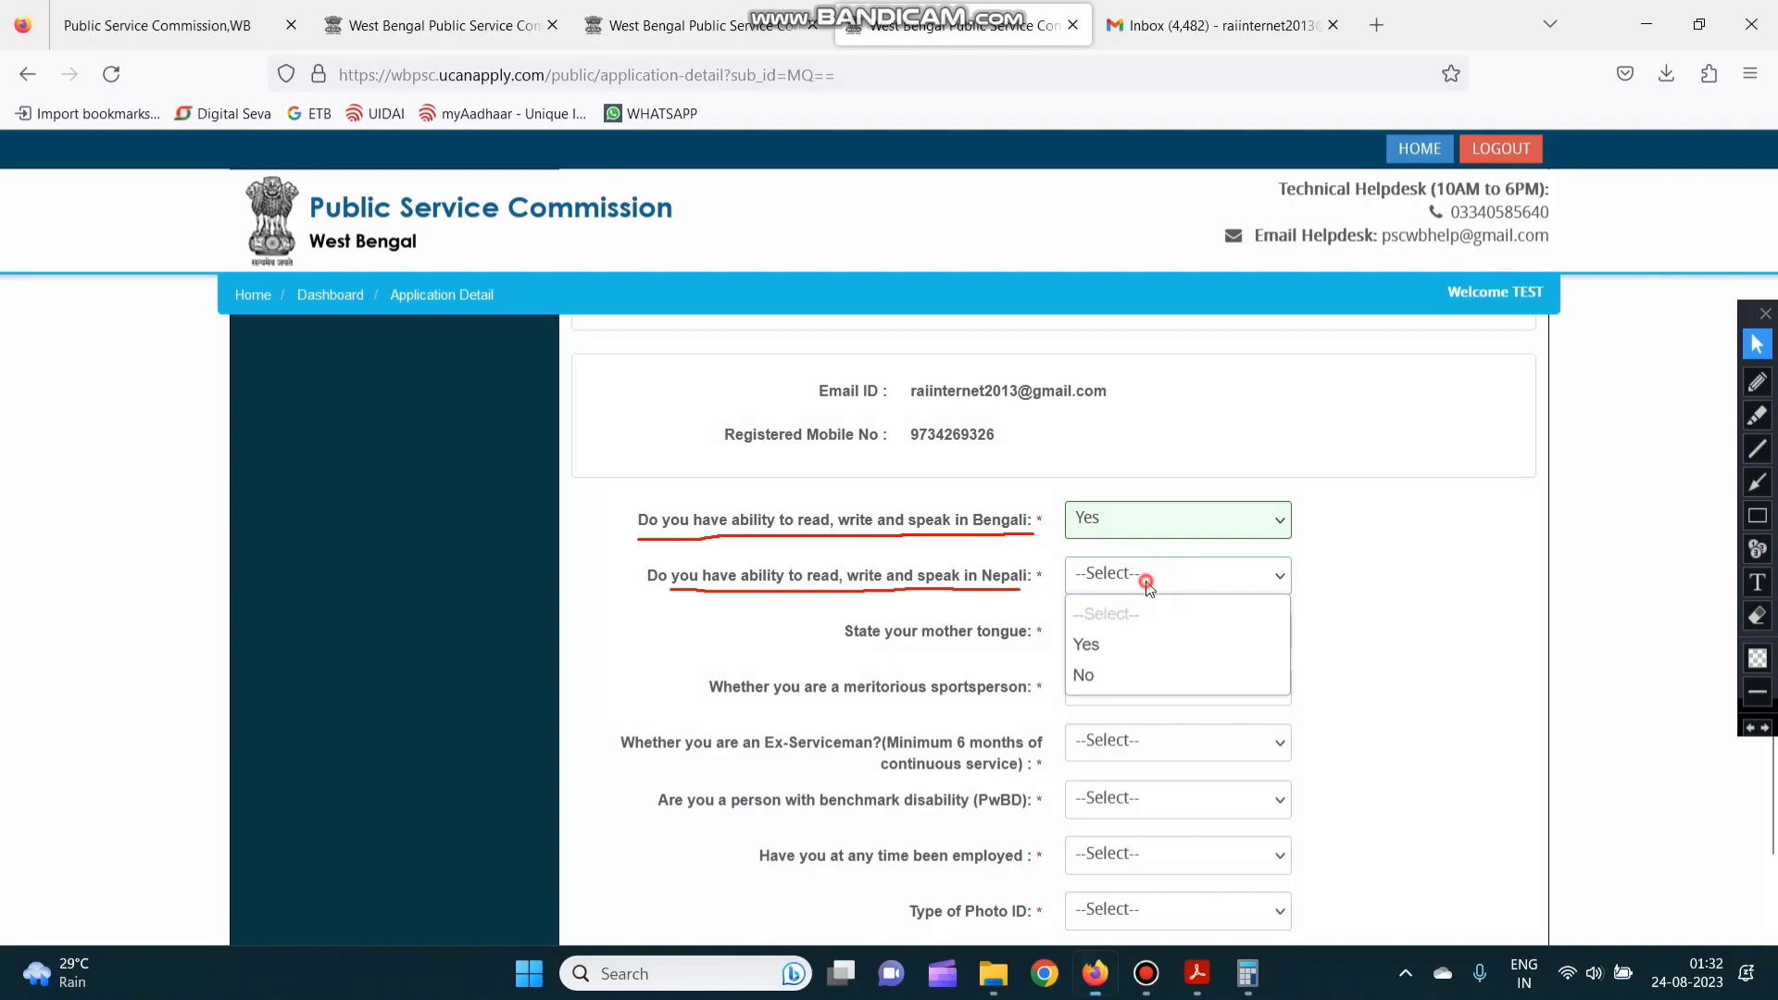
{"action": "left_click", "coordinate": [1118, 683]}
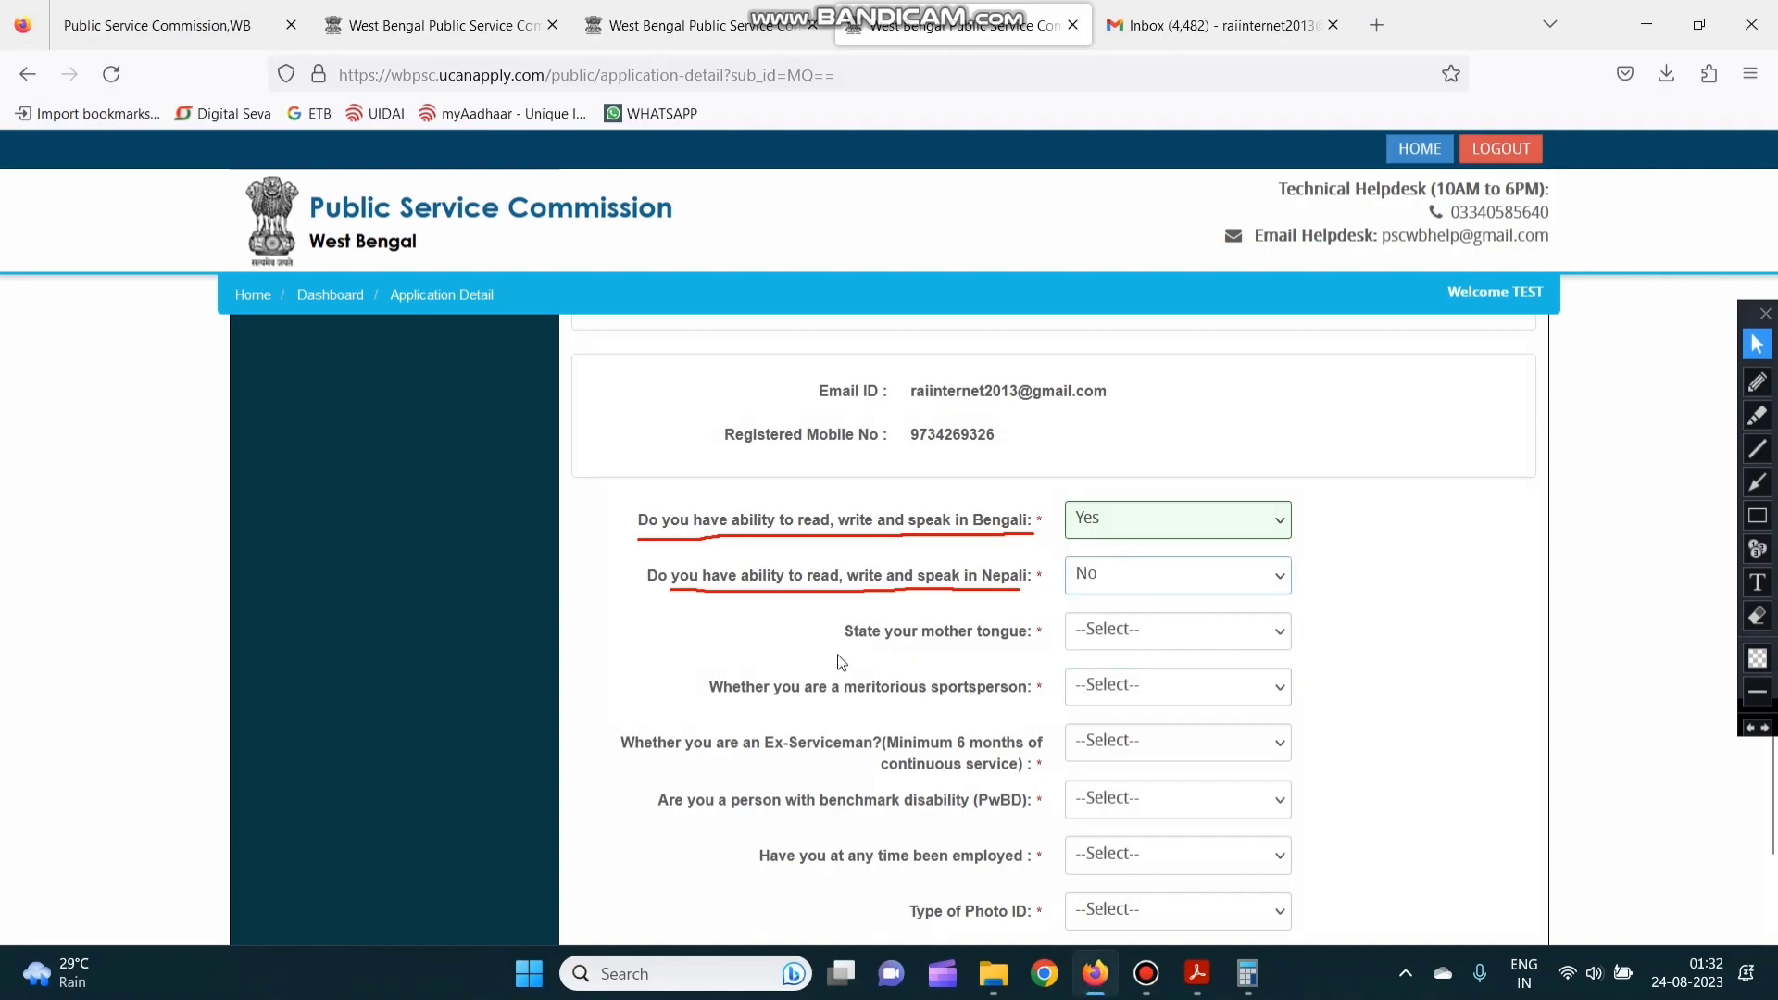
- Set the mother tongue to BENGALI
{"action": "key", "text": "p"}
{"action": "left_click_drag", "start_coordinate": [842, 650], "coordinate": [1019, 656]}
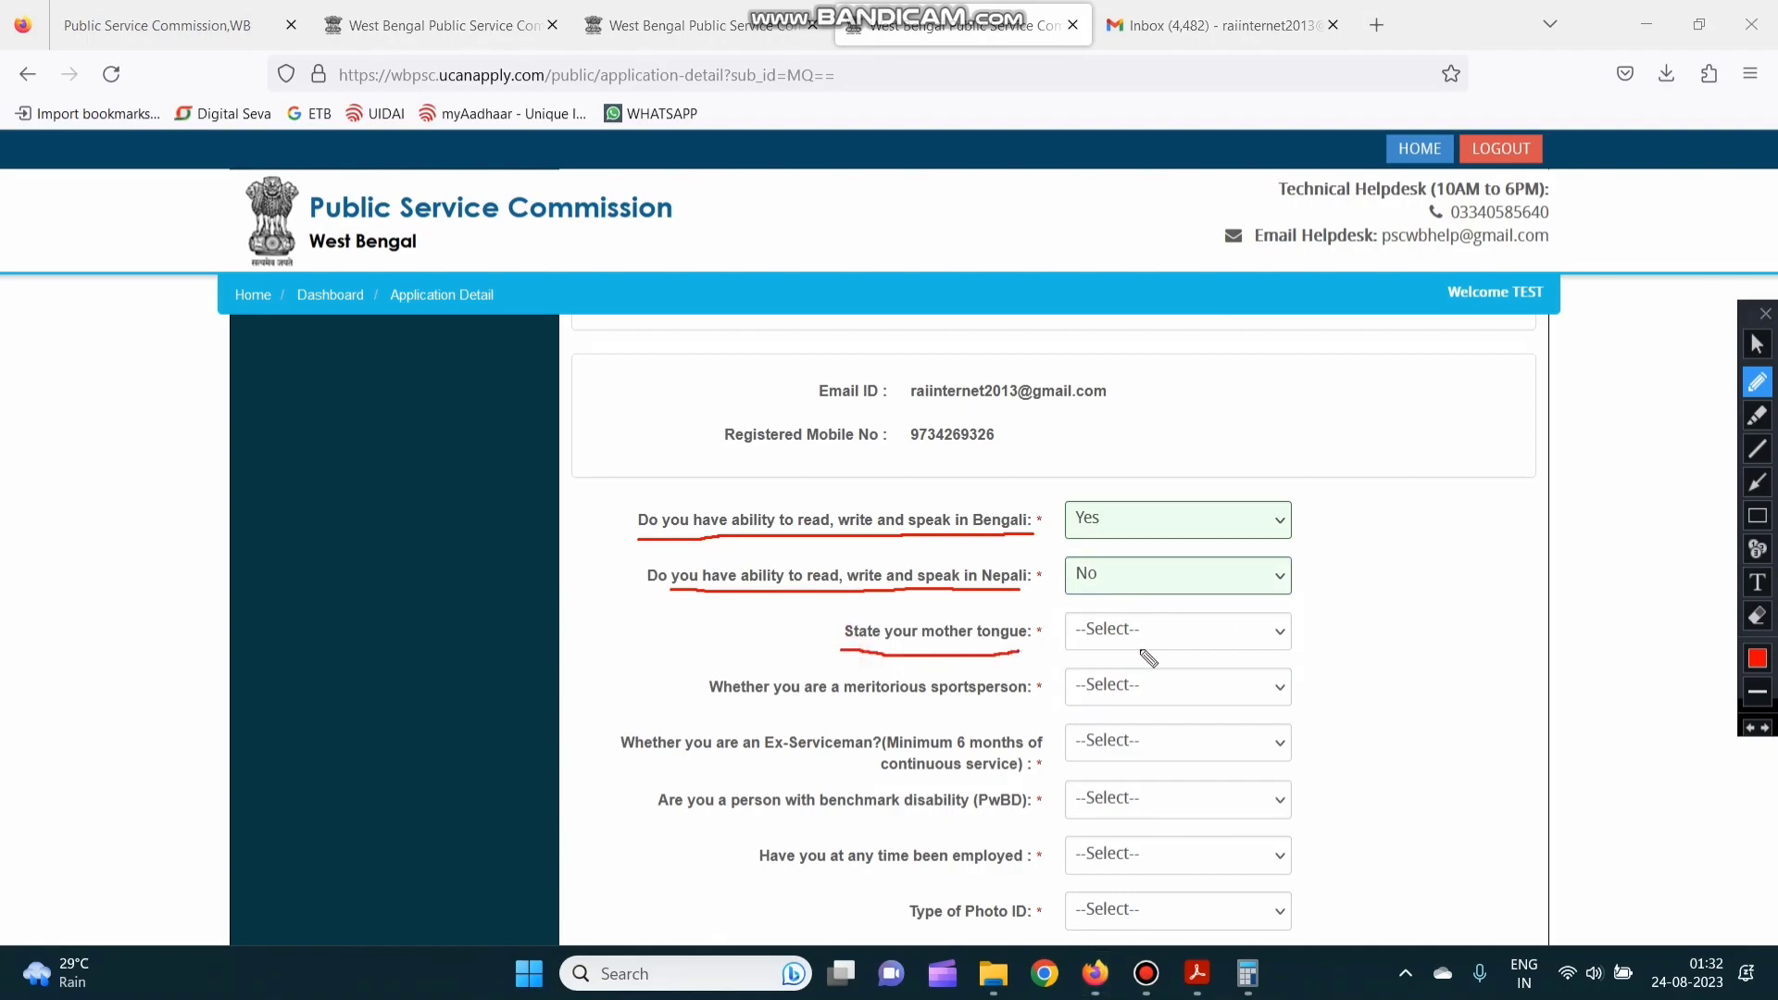
{"action": "key", "text": "m"}
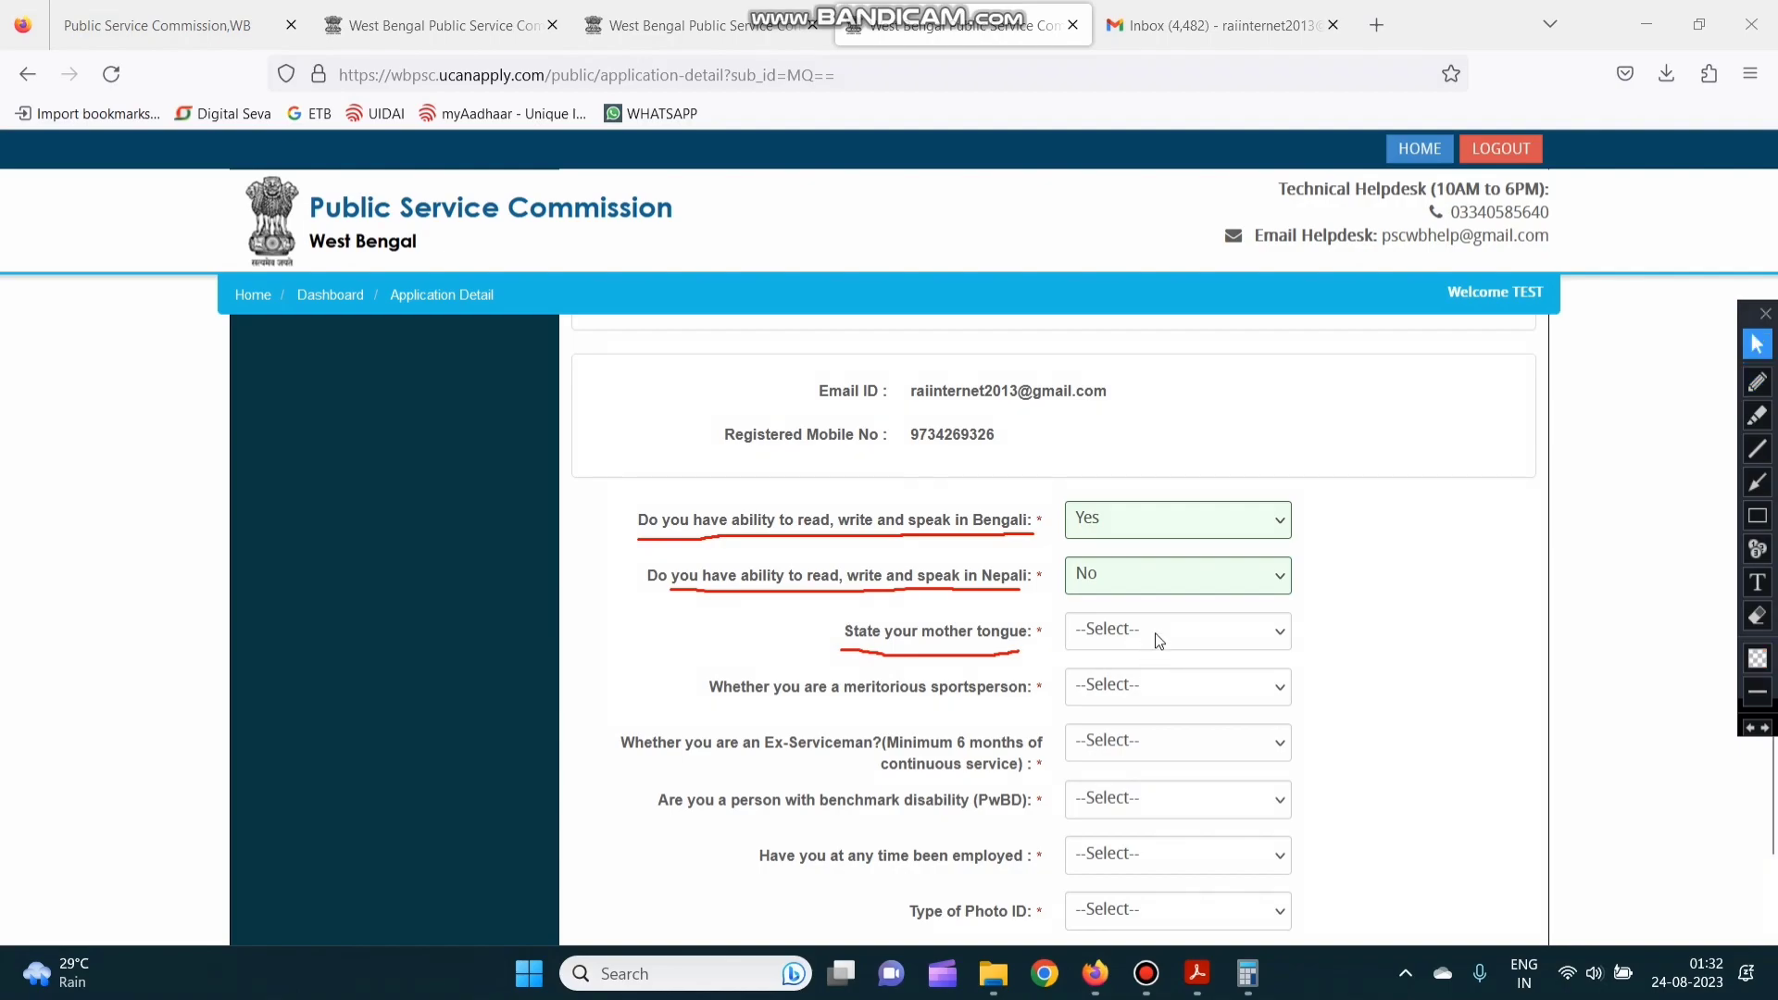
{"action": "left_click", "coordinate": [1154, 640]}
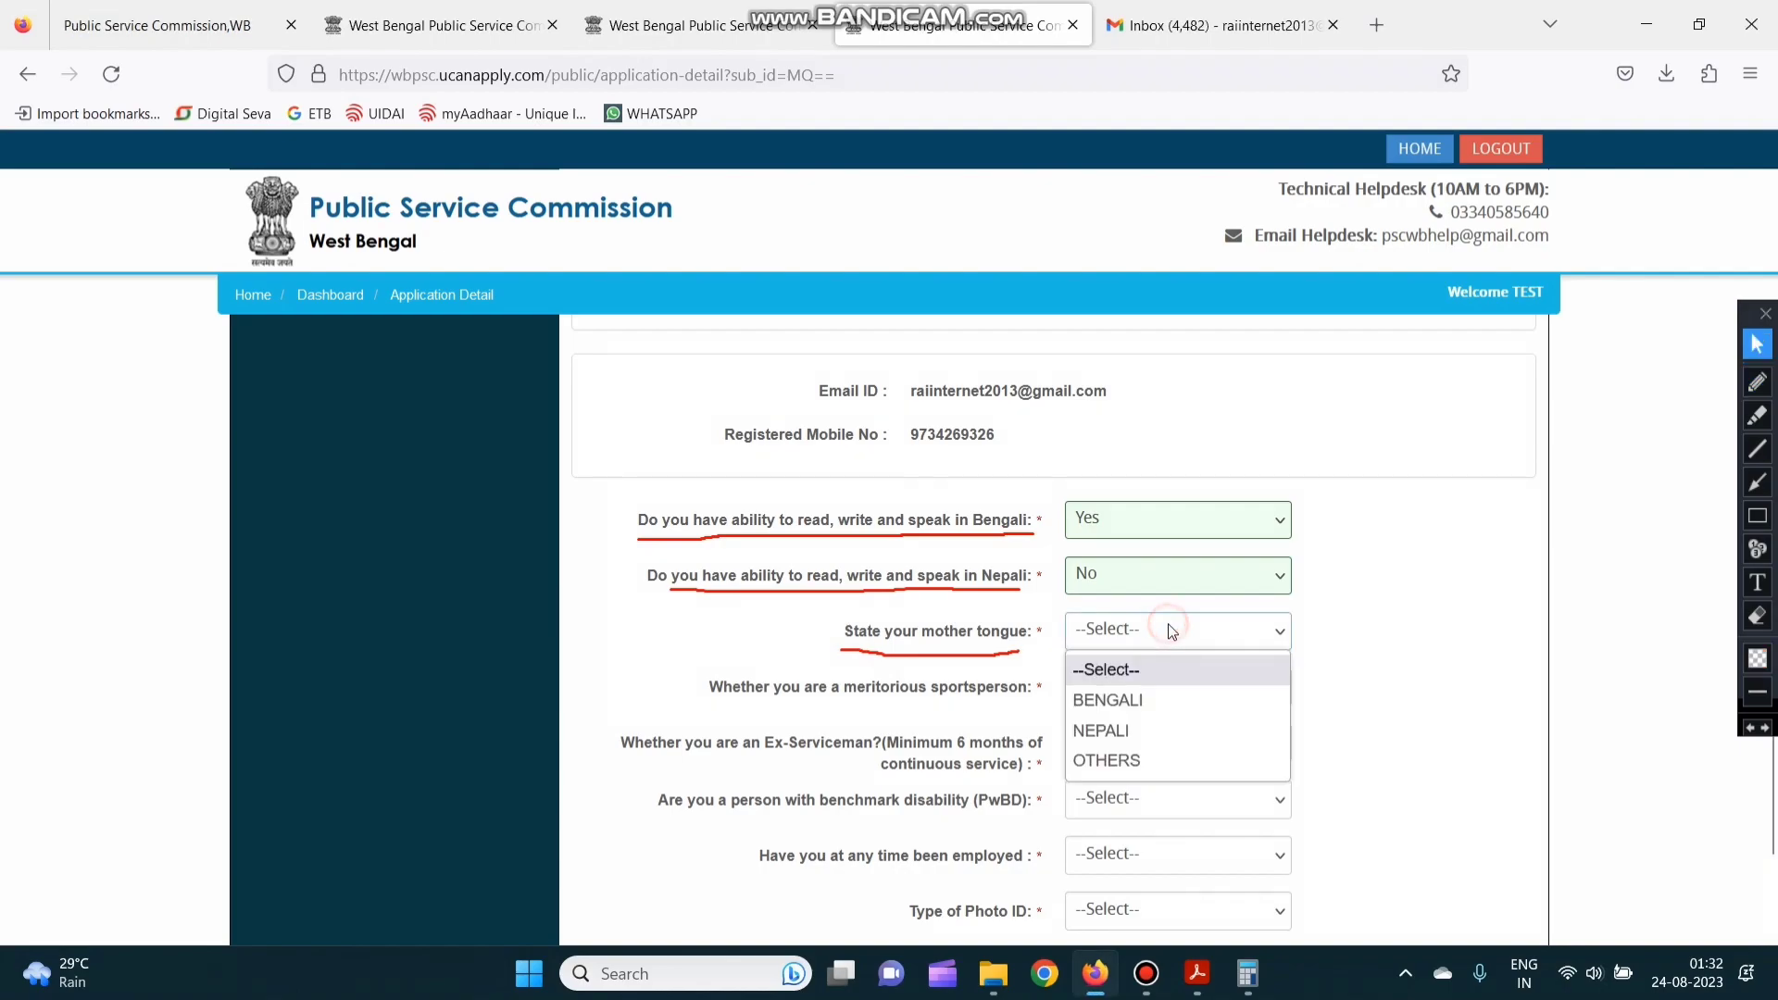
{"action": "left_click", "coordinate": [1191, 702]}
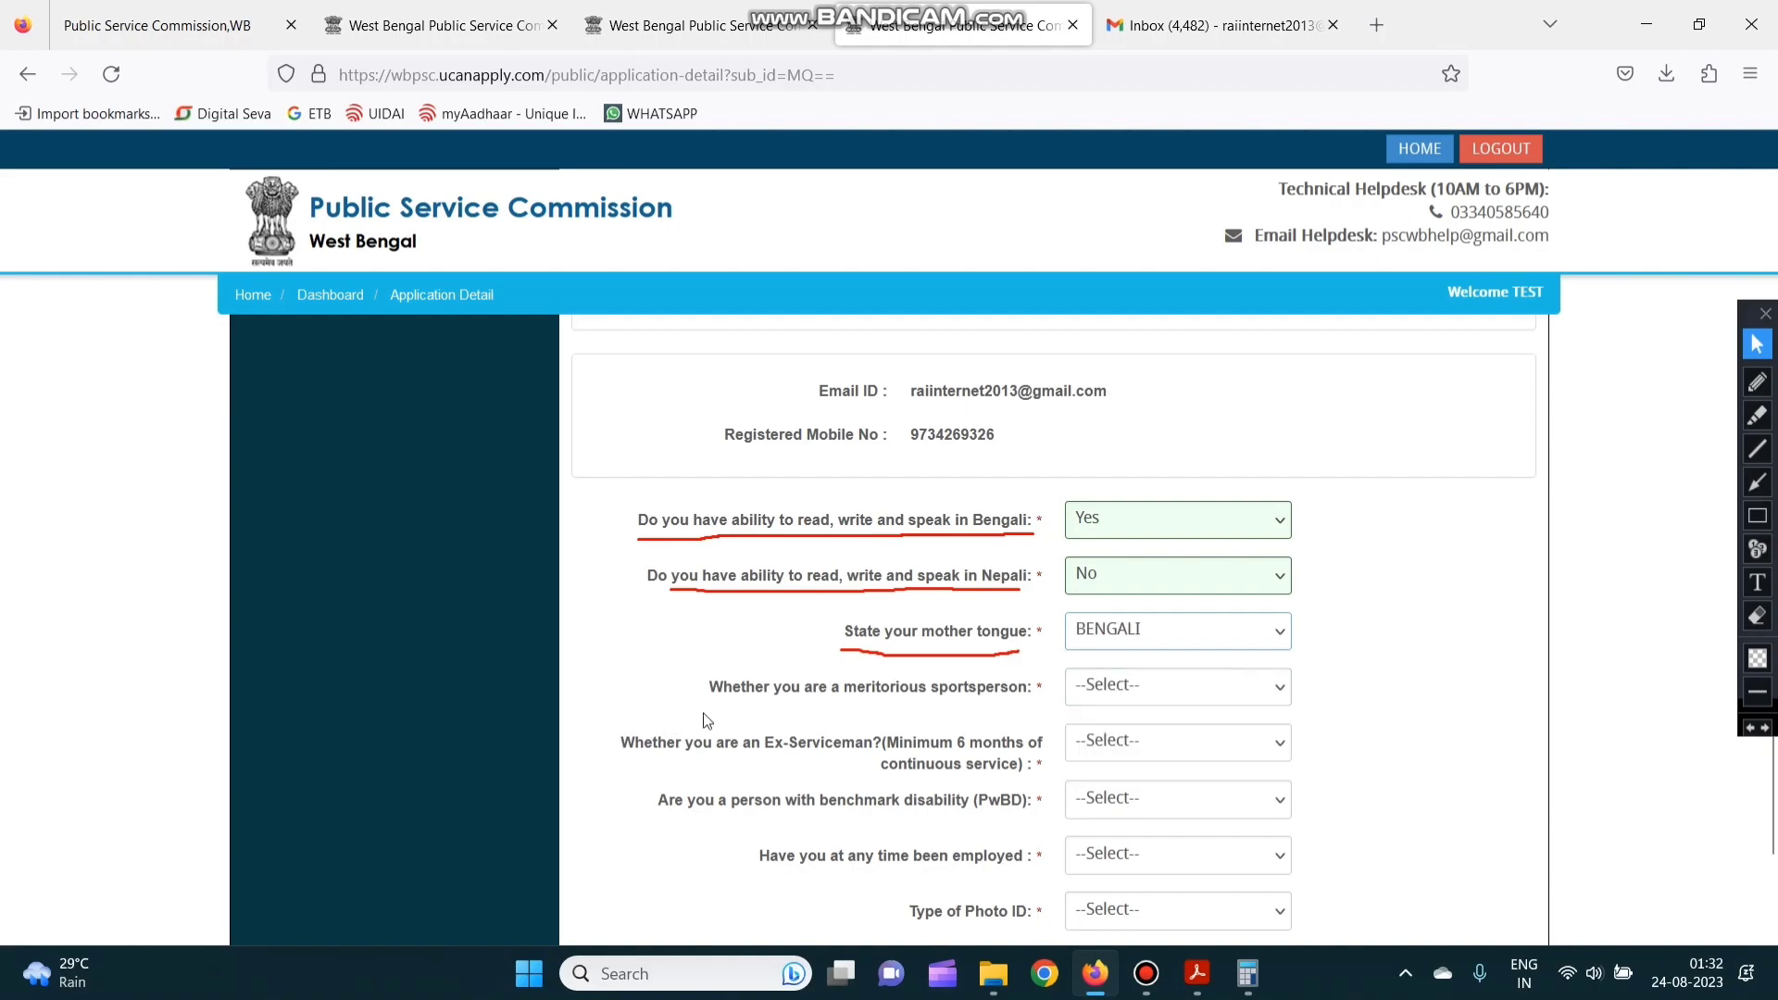
- Answer No to the meritorious sportsperson question
{"action": "key", "text": "ctrl+shift+1"}
{"action": "left_click_drag", "start_coordinate": [706, 711], "coordinate": [1027, 708]}
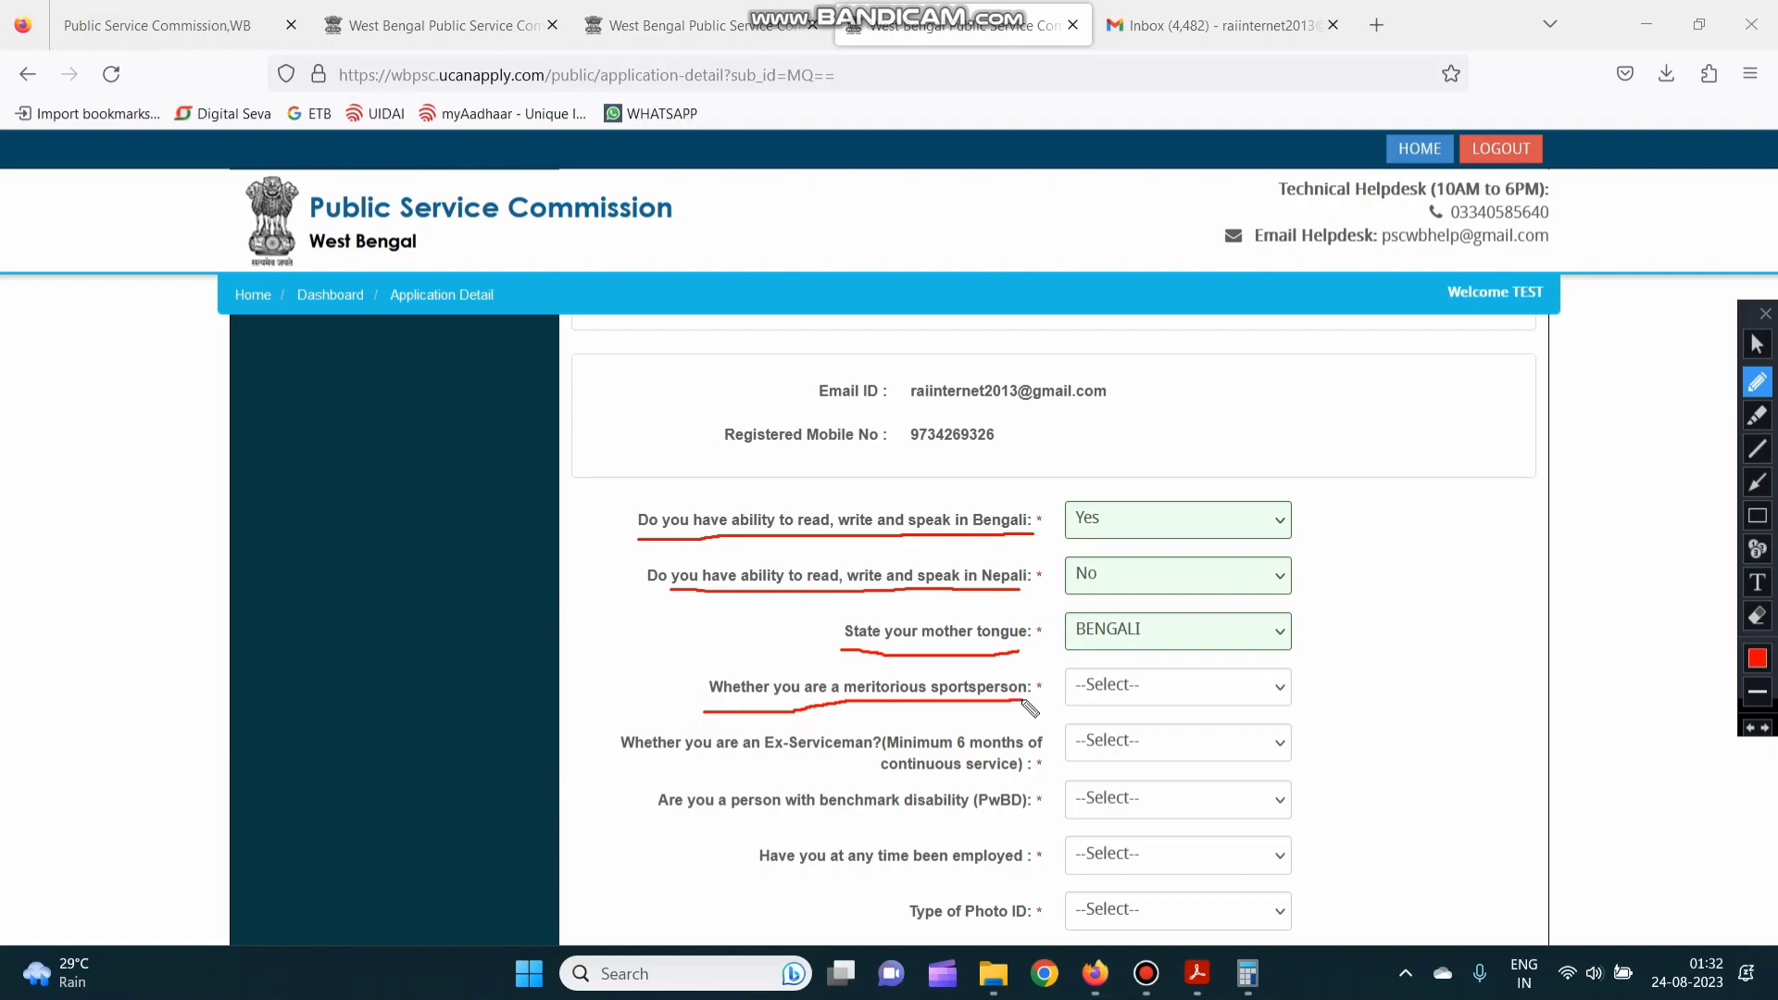
{"action": "key", "text": "Escape"}
{"action": "left_click", "coordinate": [1126, 690]}
{"action": "left_click", "coordinate": [1086, 786]}
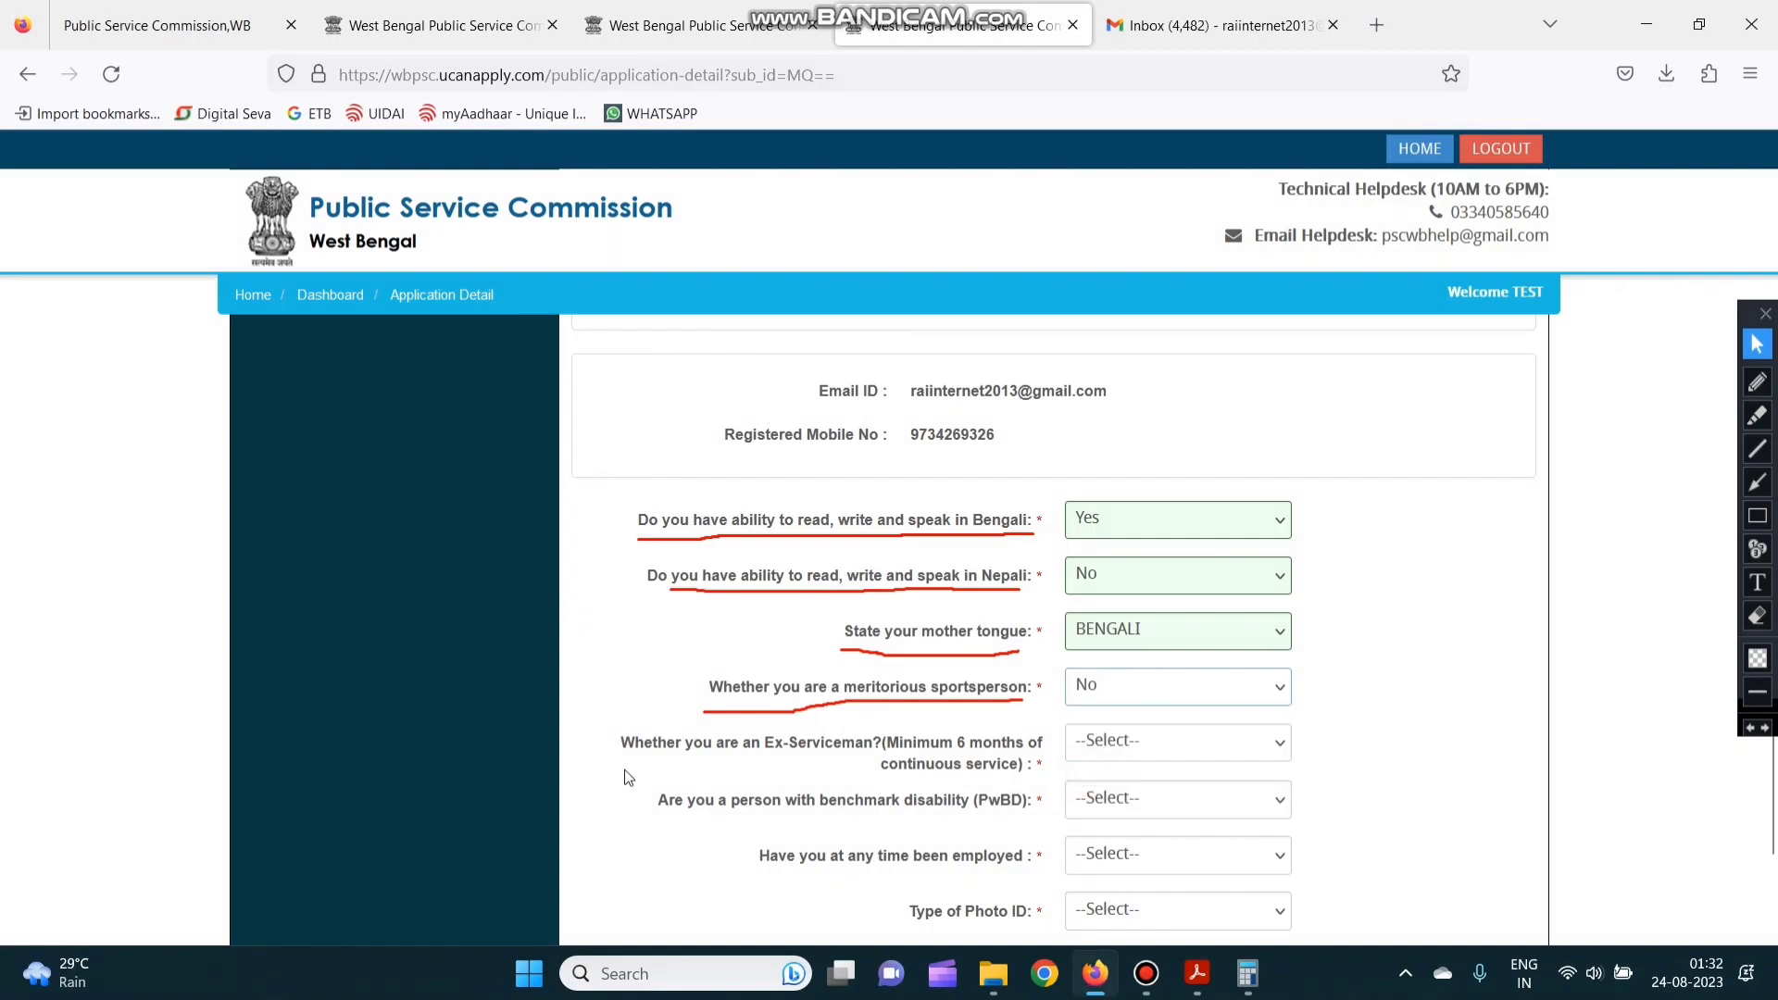
- Answer No to the Ex-Serviceman question
{"action": "key", "text": "ctrl+shift+1"}
{"action": "left_click_drag", "start_coordinate": [625, 769], "coordinate": [849, 767]}
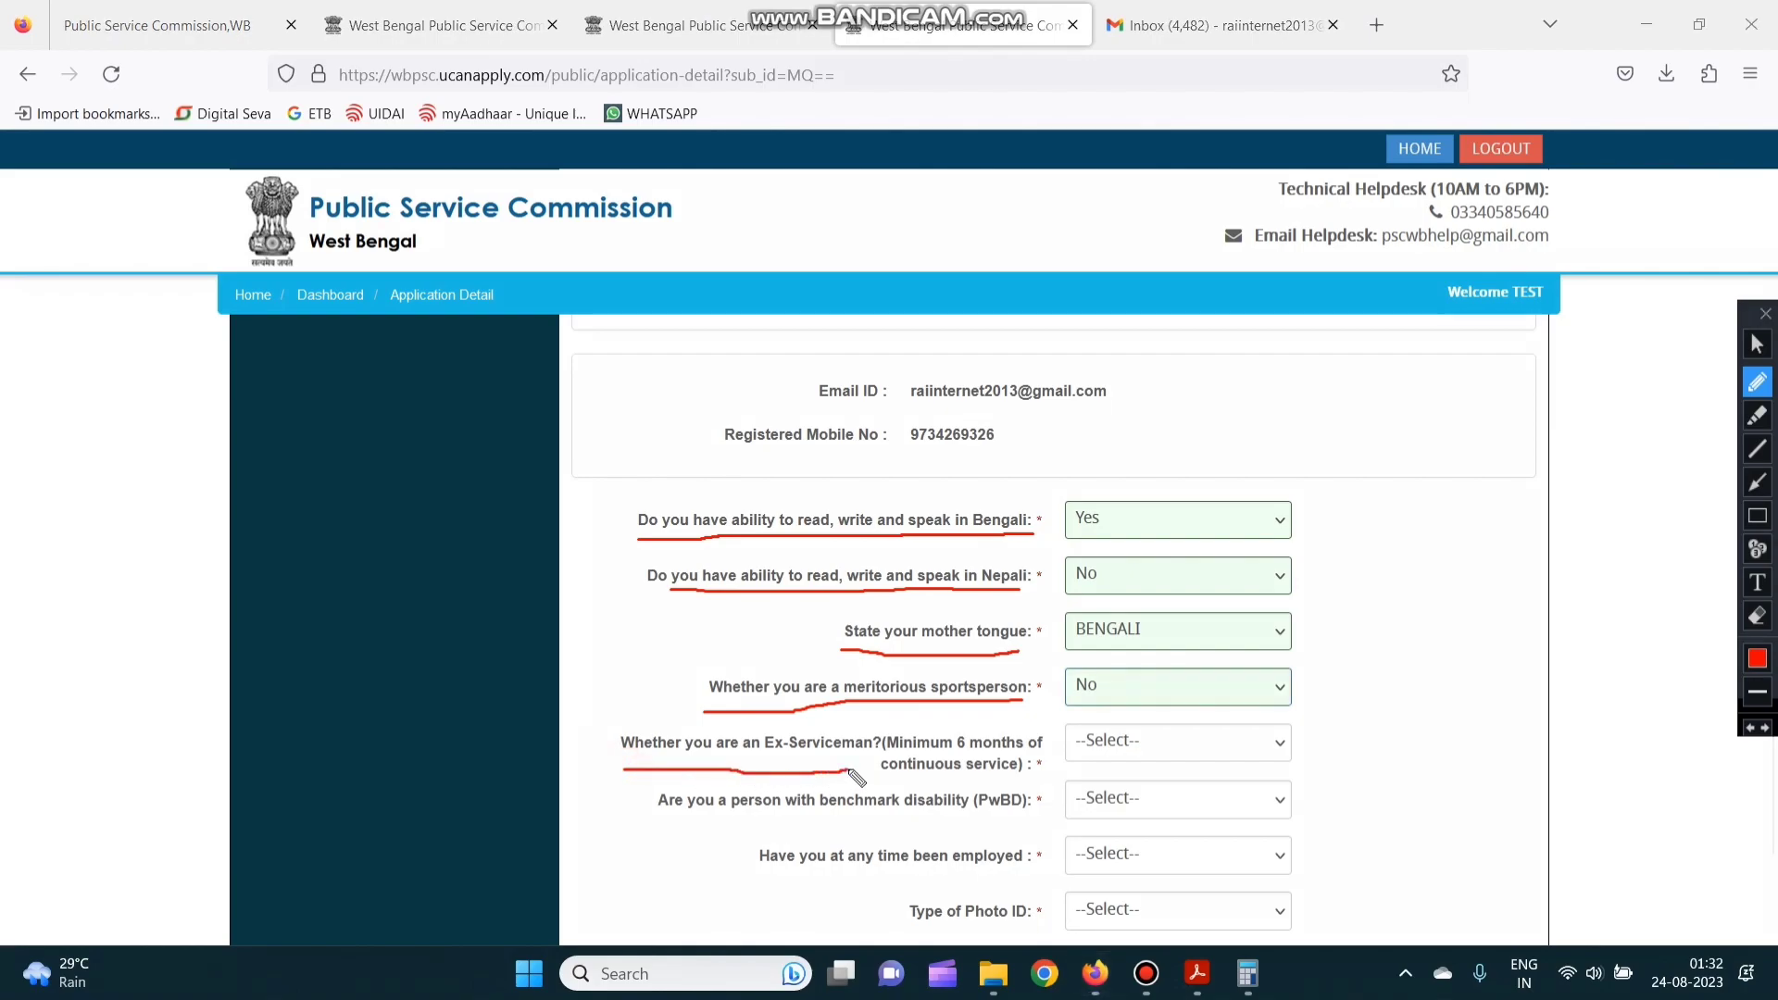
{"action": "key", "text": "ctrl+shift+1"}
{"action": "scroll", "coordinate": [1193, 755], "scroll_direction": "up", "scroll_amount": 2}
{"action": "left_click", "coordinate": [1191, 752]}
{"action": "scroll", "coordinate": [1381, 746], "scroll_direction": "down", "scroll_amount": 2}
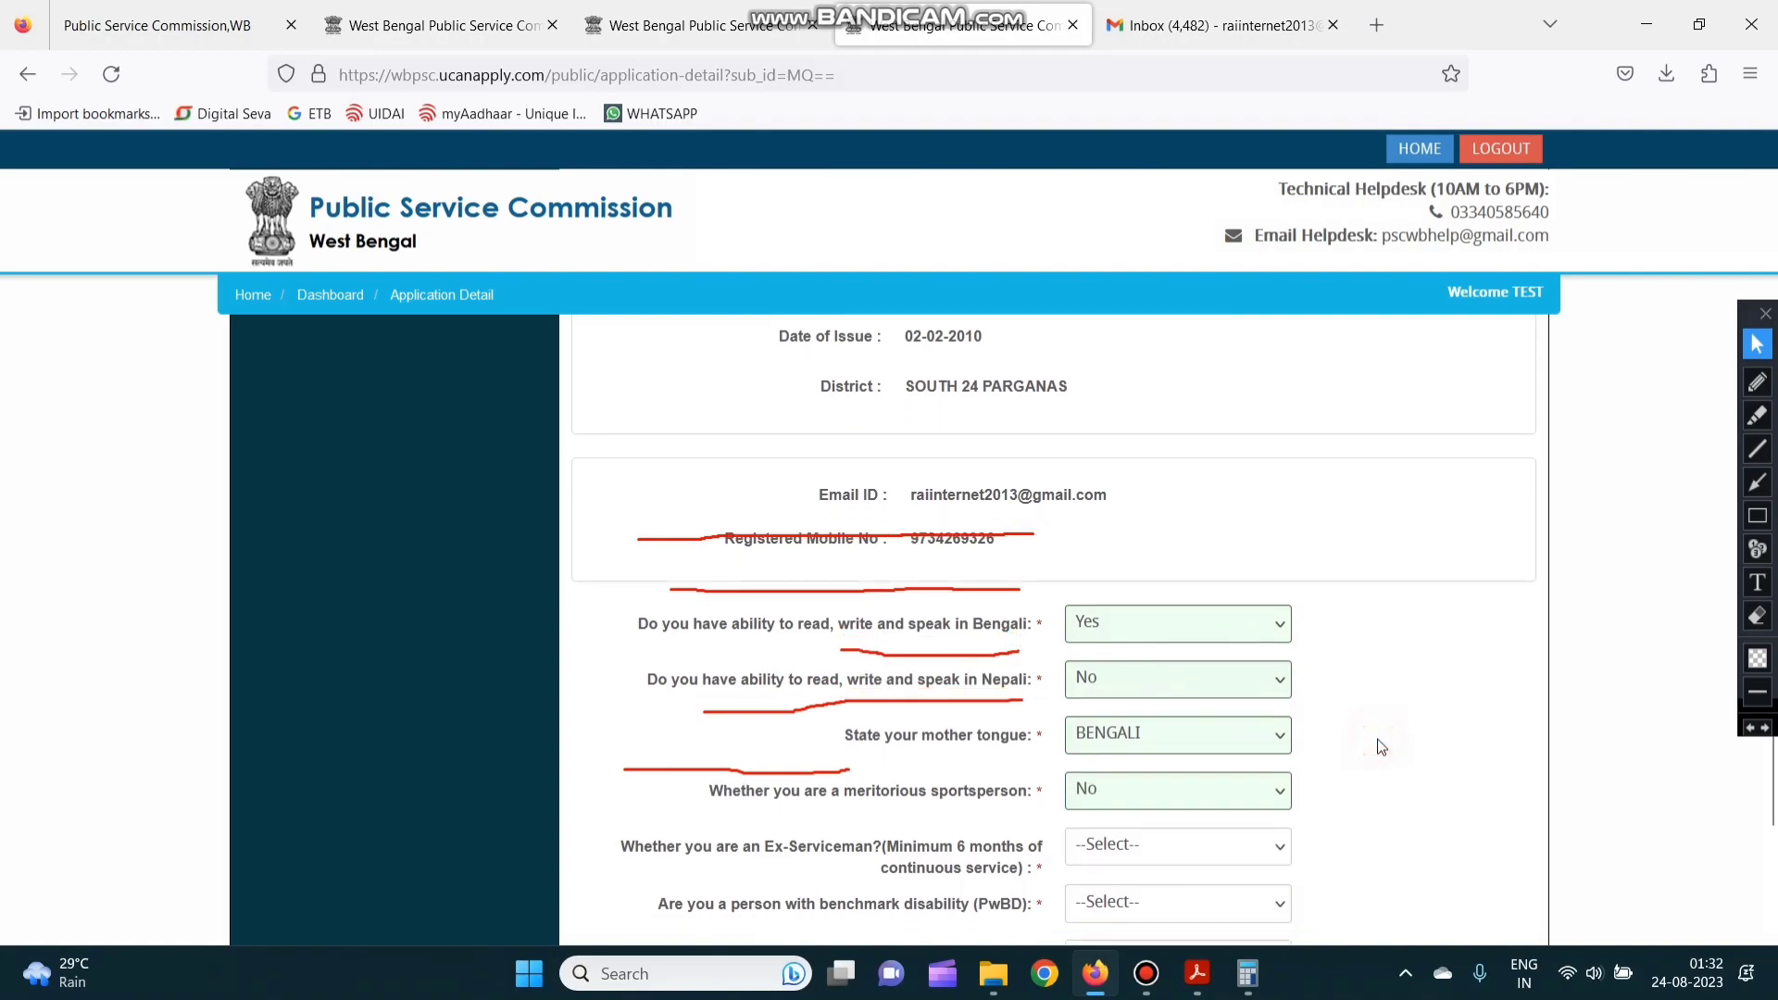
{"action": "left_click", "coordinate": [1162, 756]}
{"action": "left_click", "coordinate": [1102, 839]}
{"action": "scroll", "coordinate": [1103, 836], "scroll_direction": "down", "scroll_amount": 5}
{"action": "key", "text": "ctrl+shift+2"}
{"action": "left_click_drag", "start_coordinate": [658, 535], "coordinate": [1013, 546]}
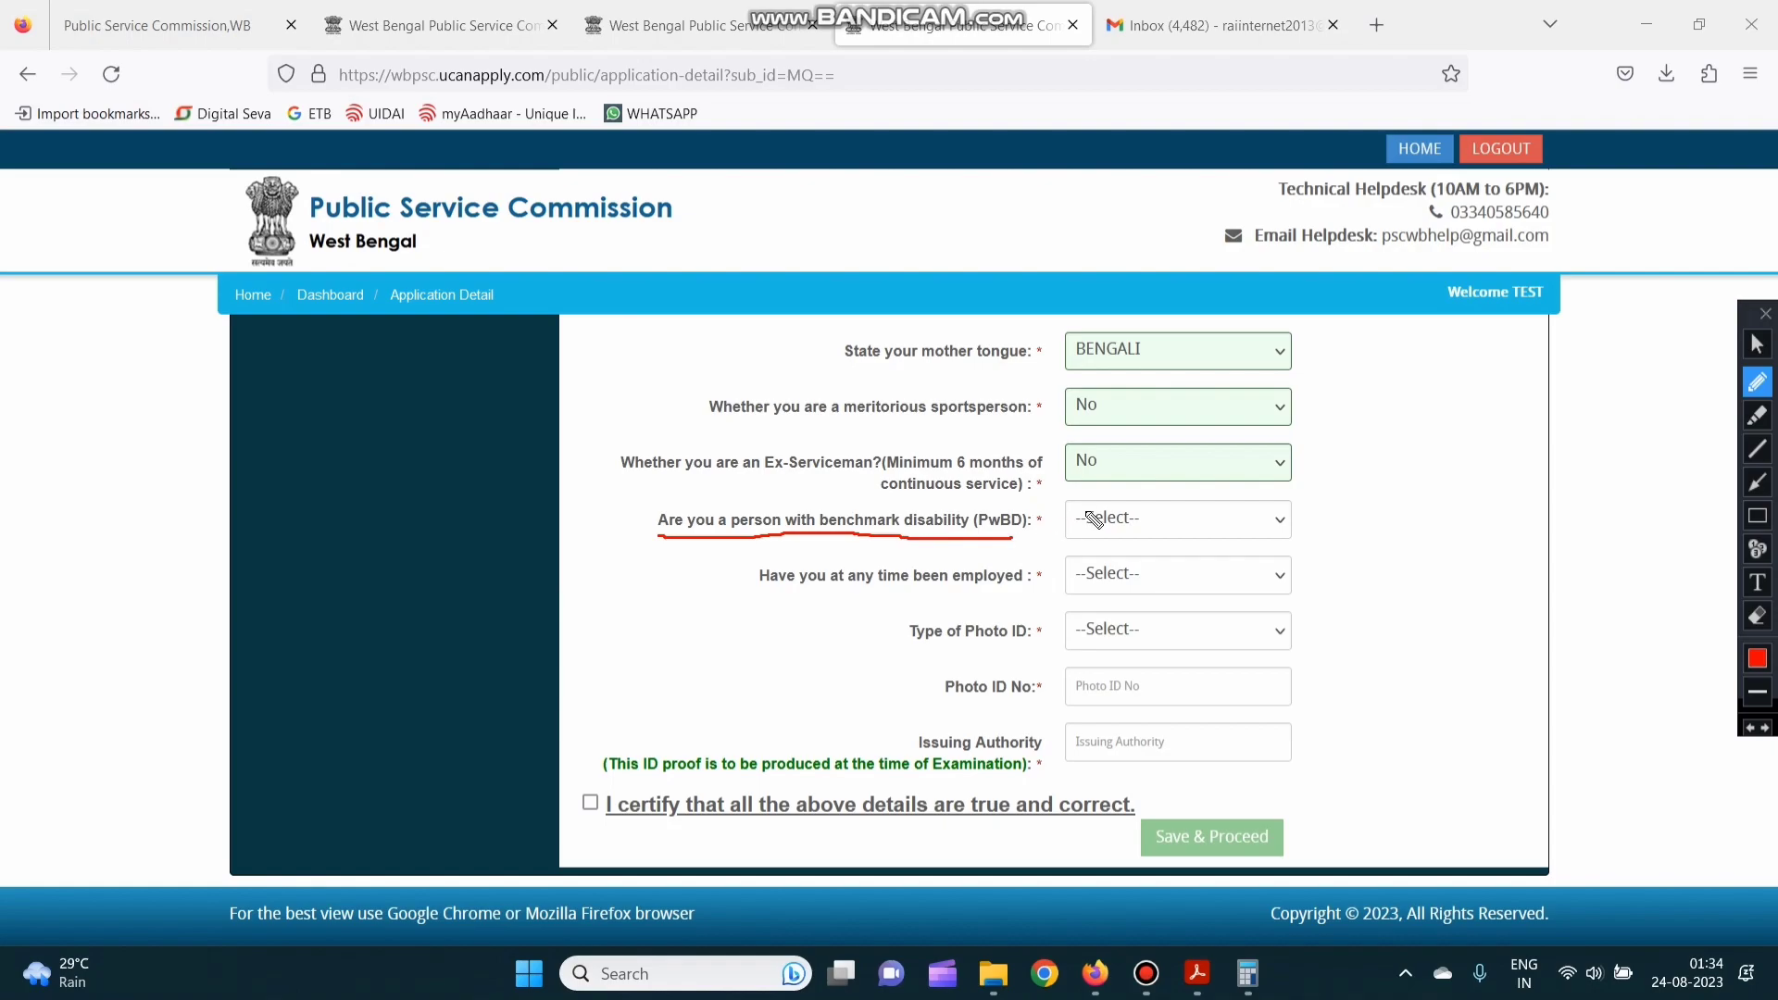
- Answer NO to the PwBD question
{"action": "key", "text": "Escape"}
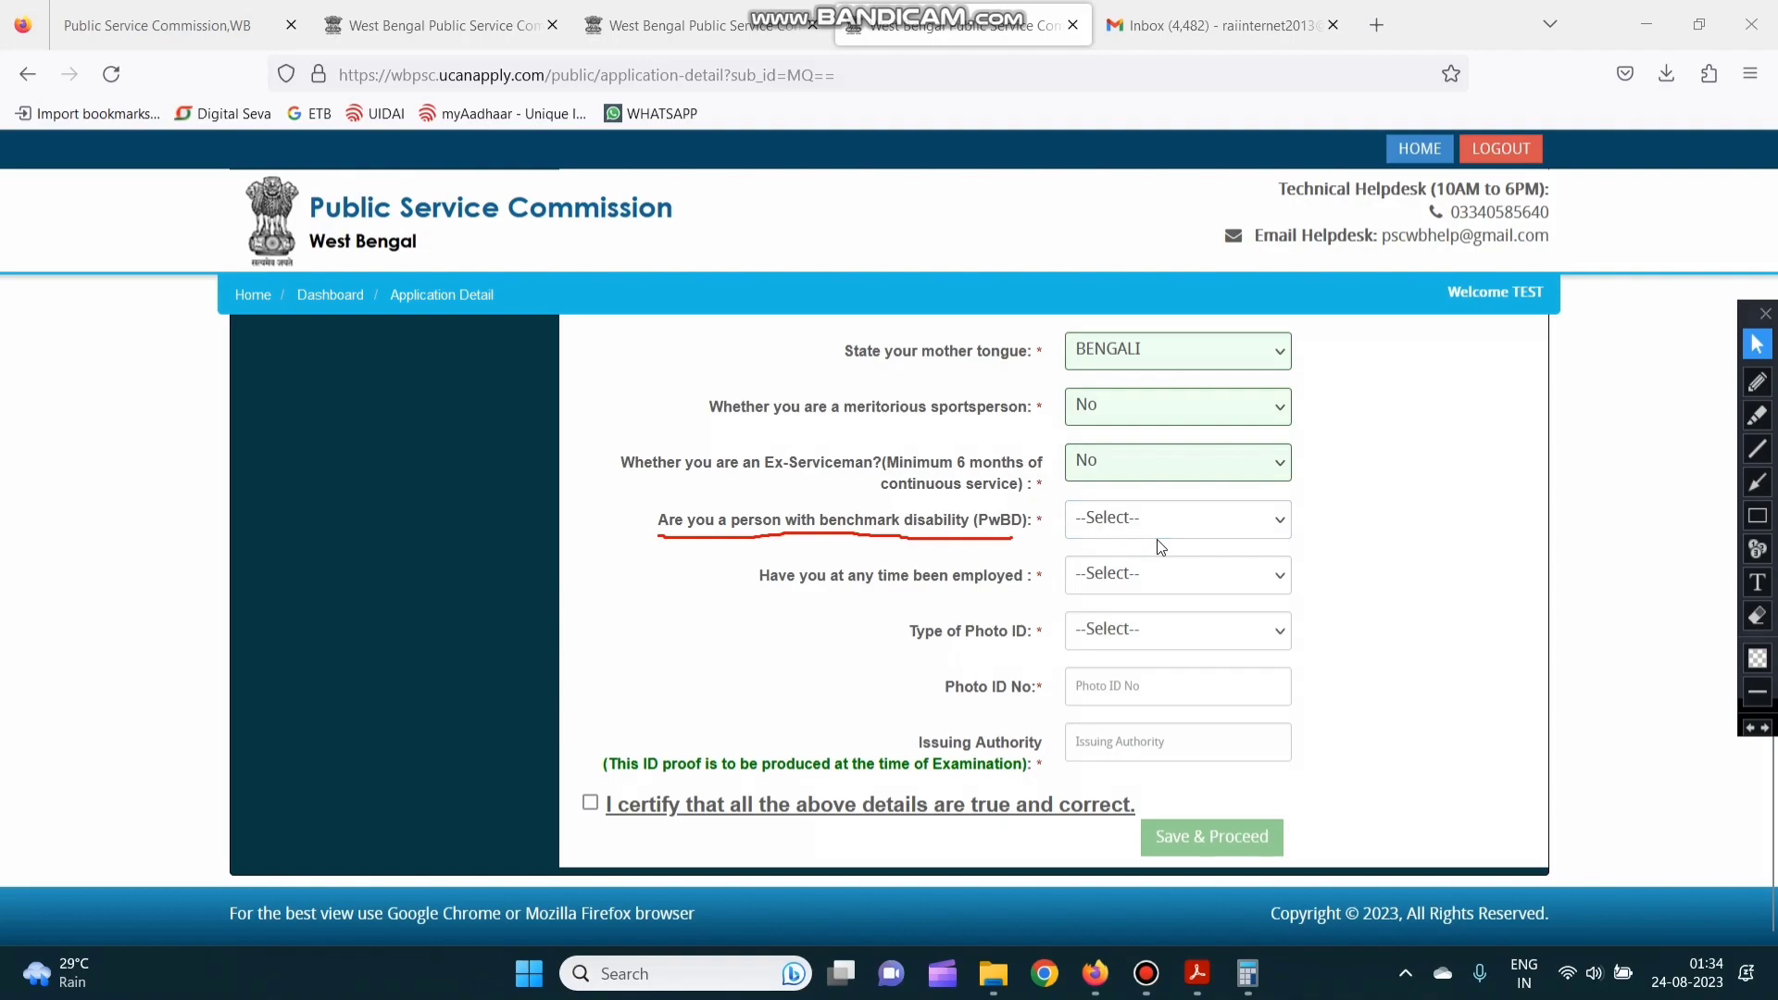
{"action": "left_click", "coordinate": [1166, 521]}
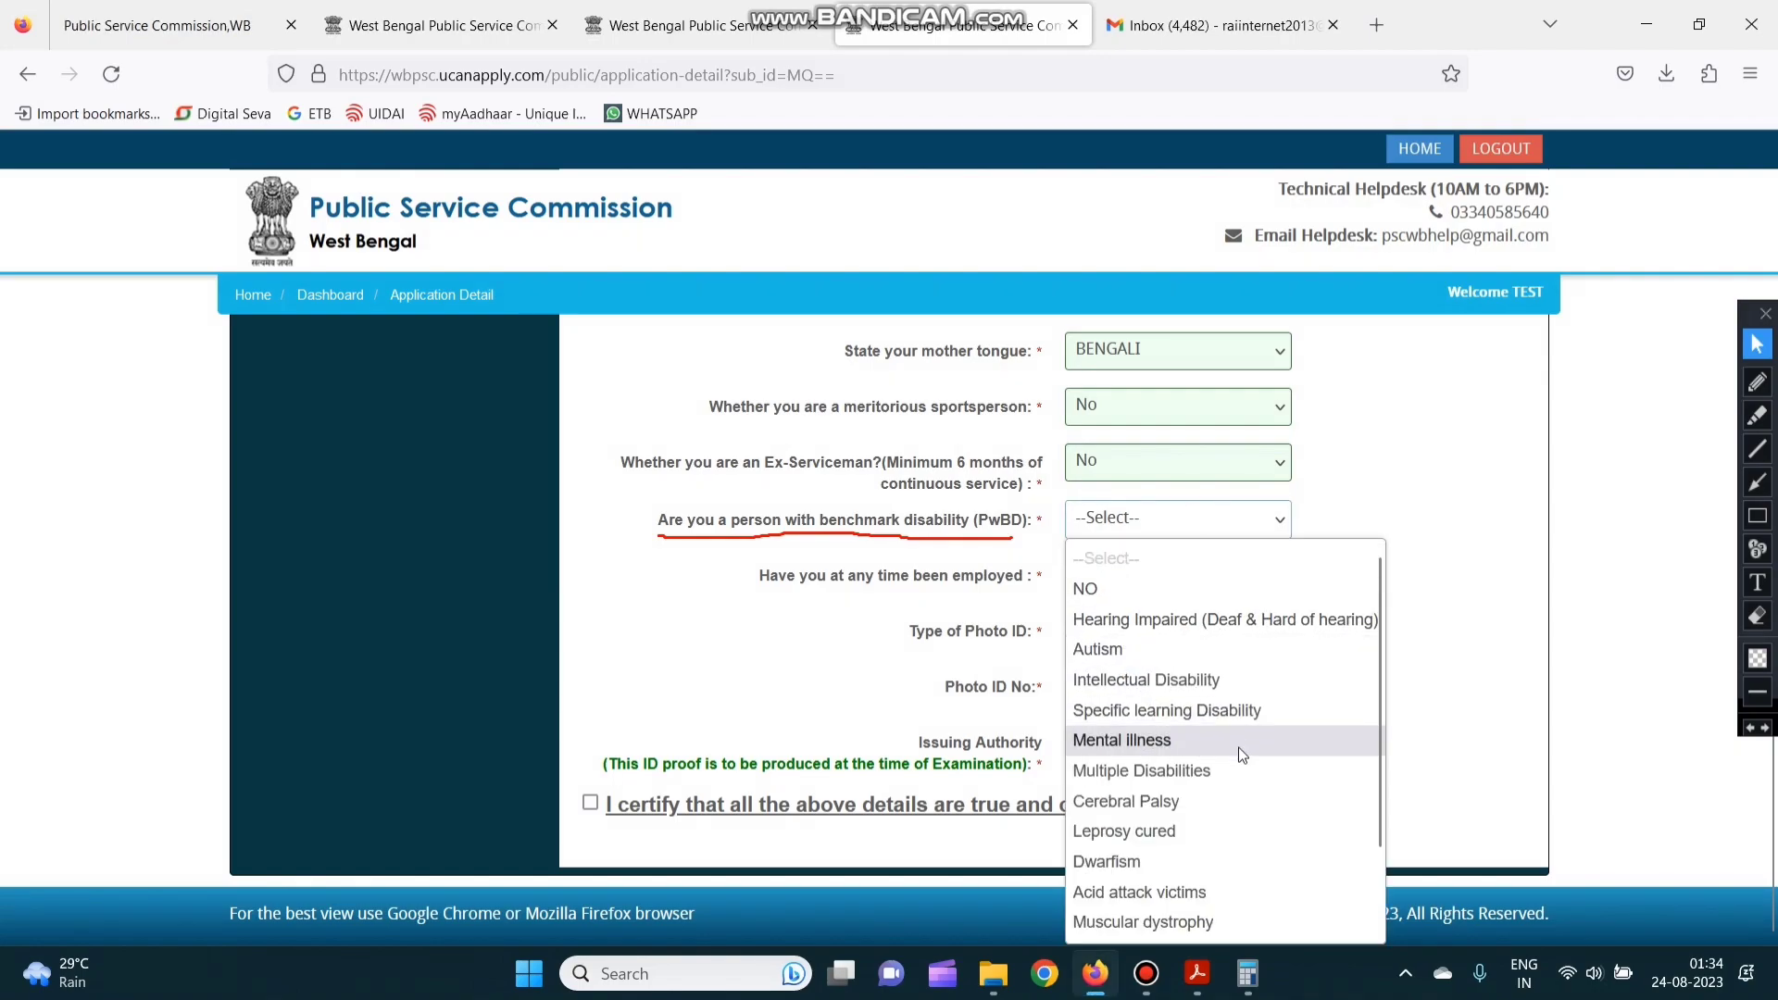
{"action": "scroll", "coordinate": [1237, 741], "scroll_direction": "down", "scroll_amount": 1}
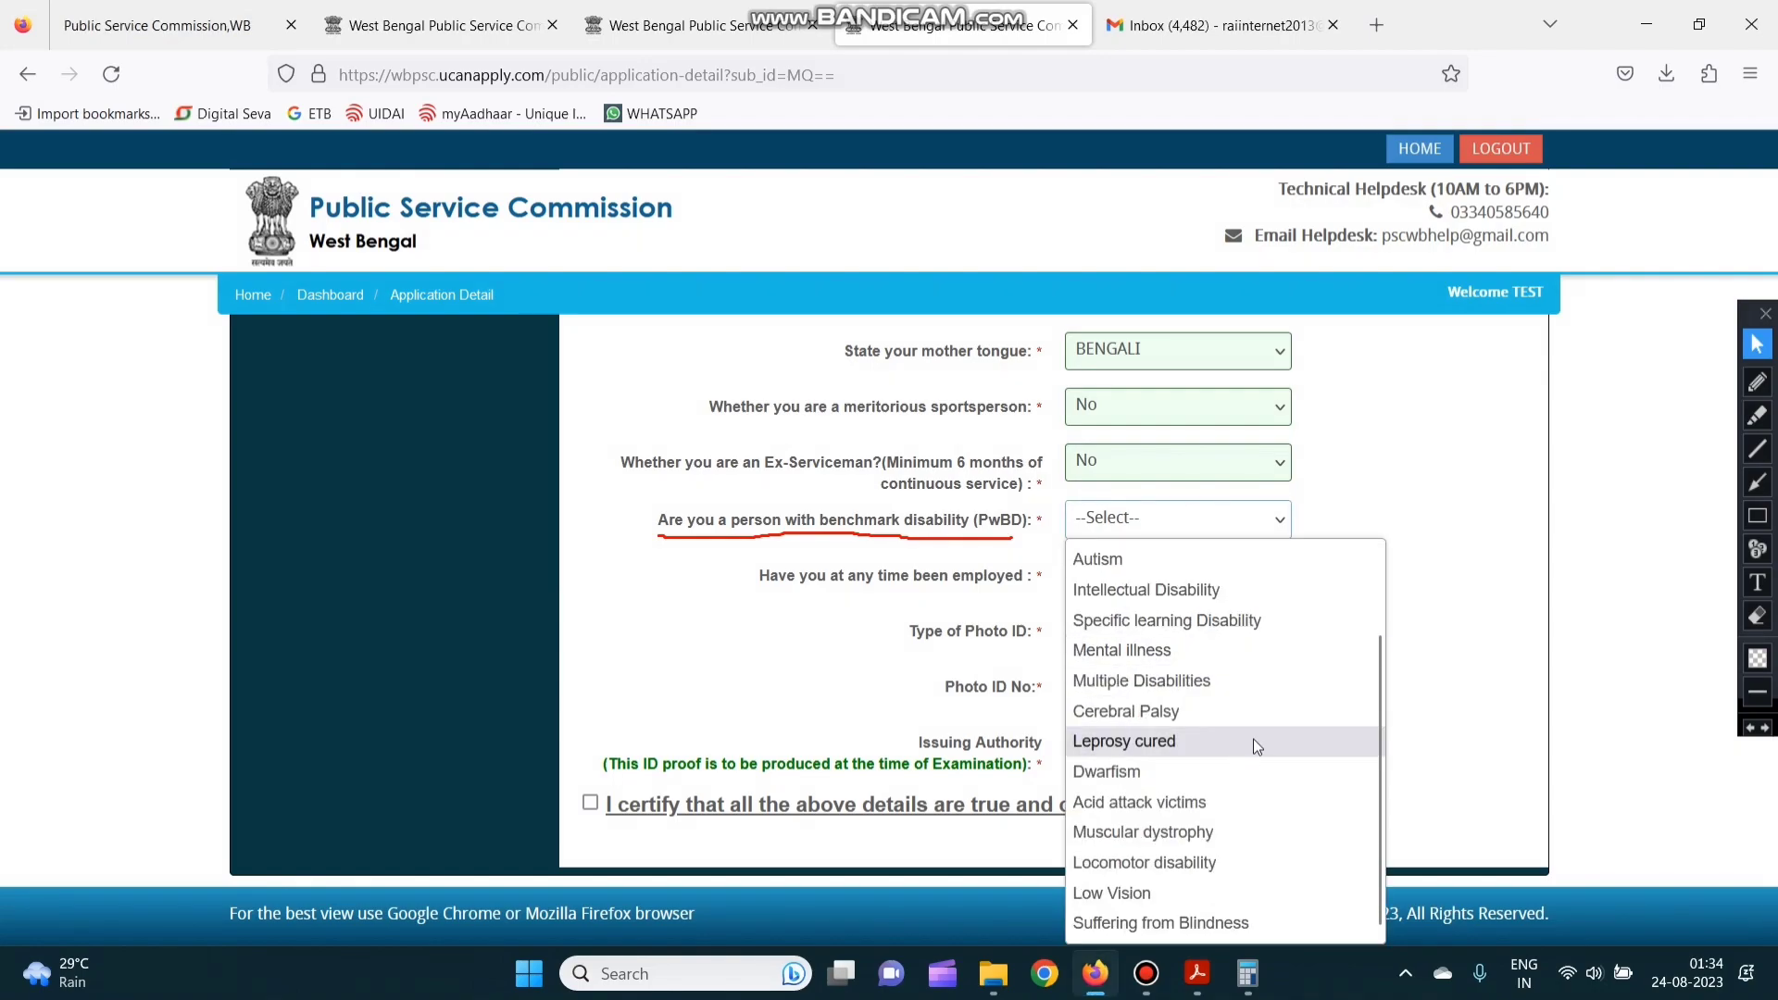
{"action": "scroll", "coordinate": [1136, 630], "scroll_direction": "up", "scroll_amount": 1}
{"action": "left_click", "coordinate": [1124, 596]}
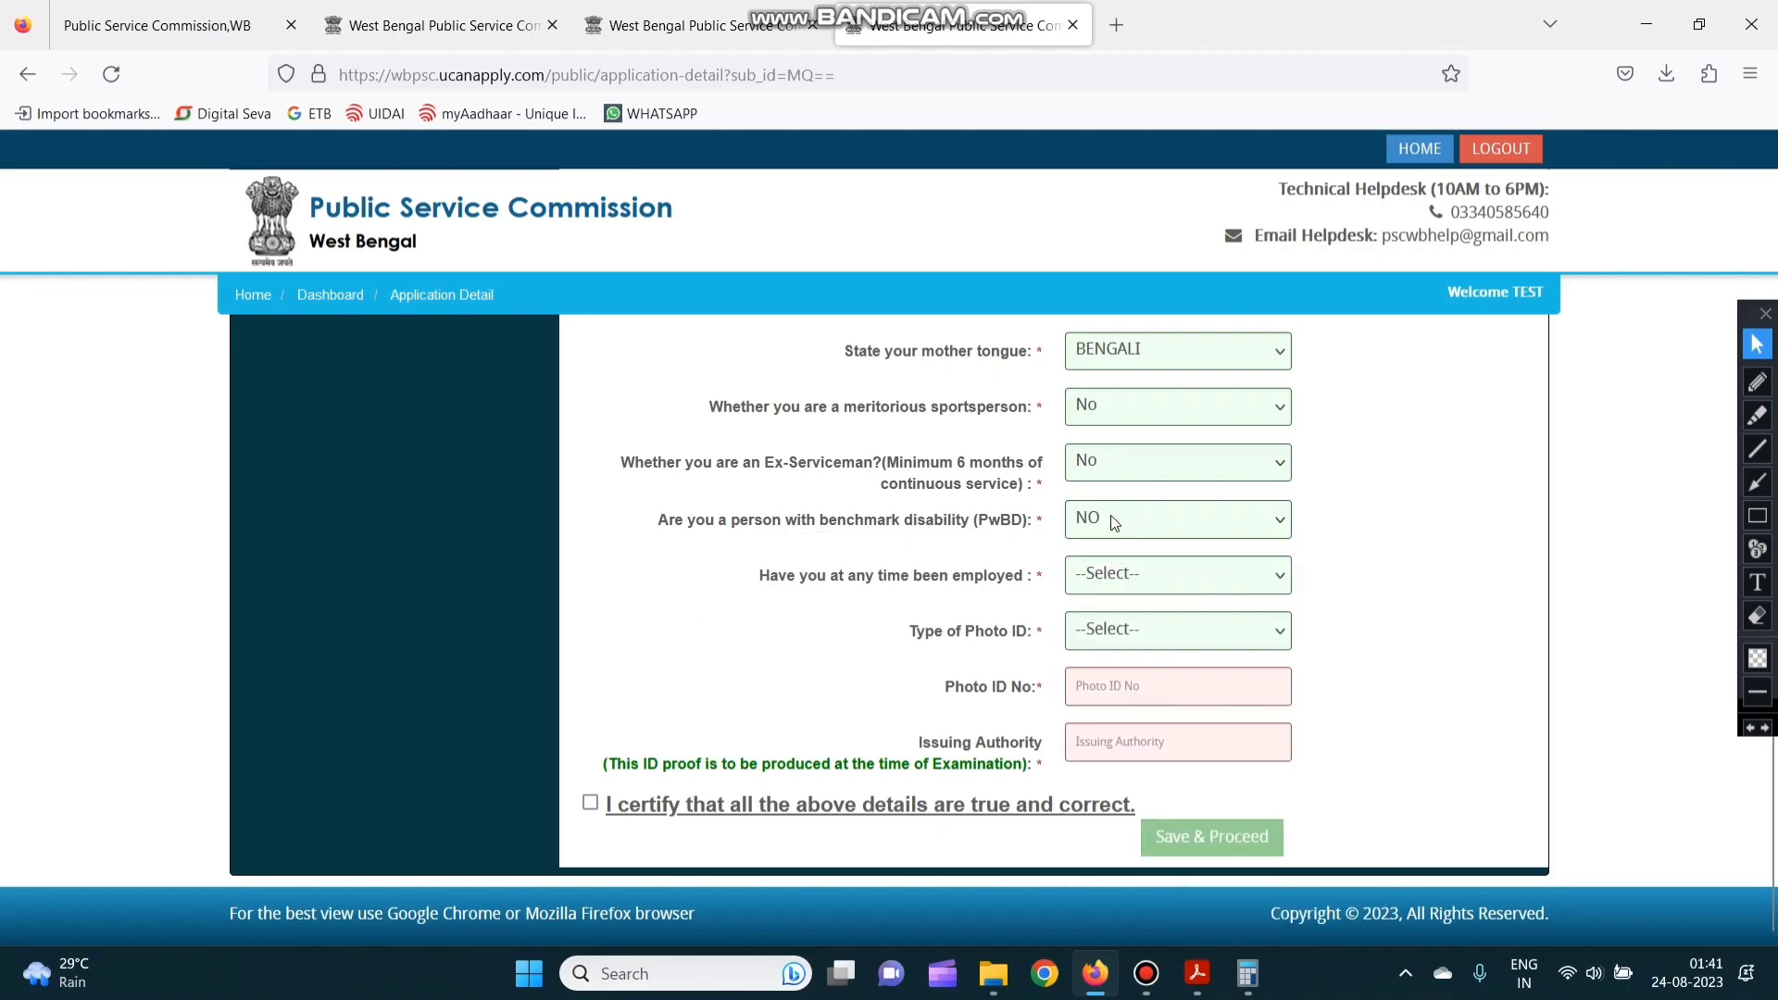
- Answer No to 'Have you at any time been employed'
{"action": "key", "text": "ctrl+shift+d"}
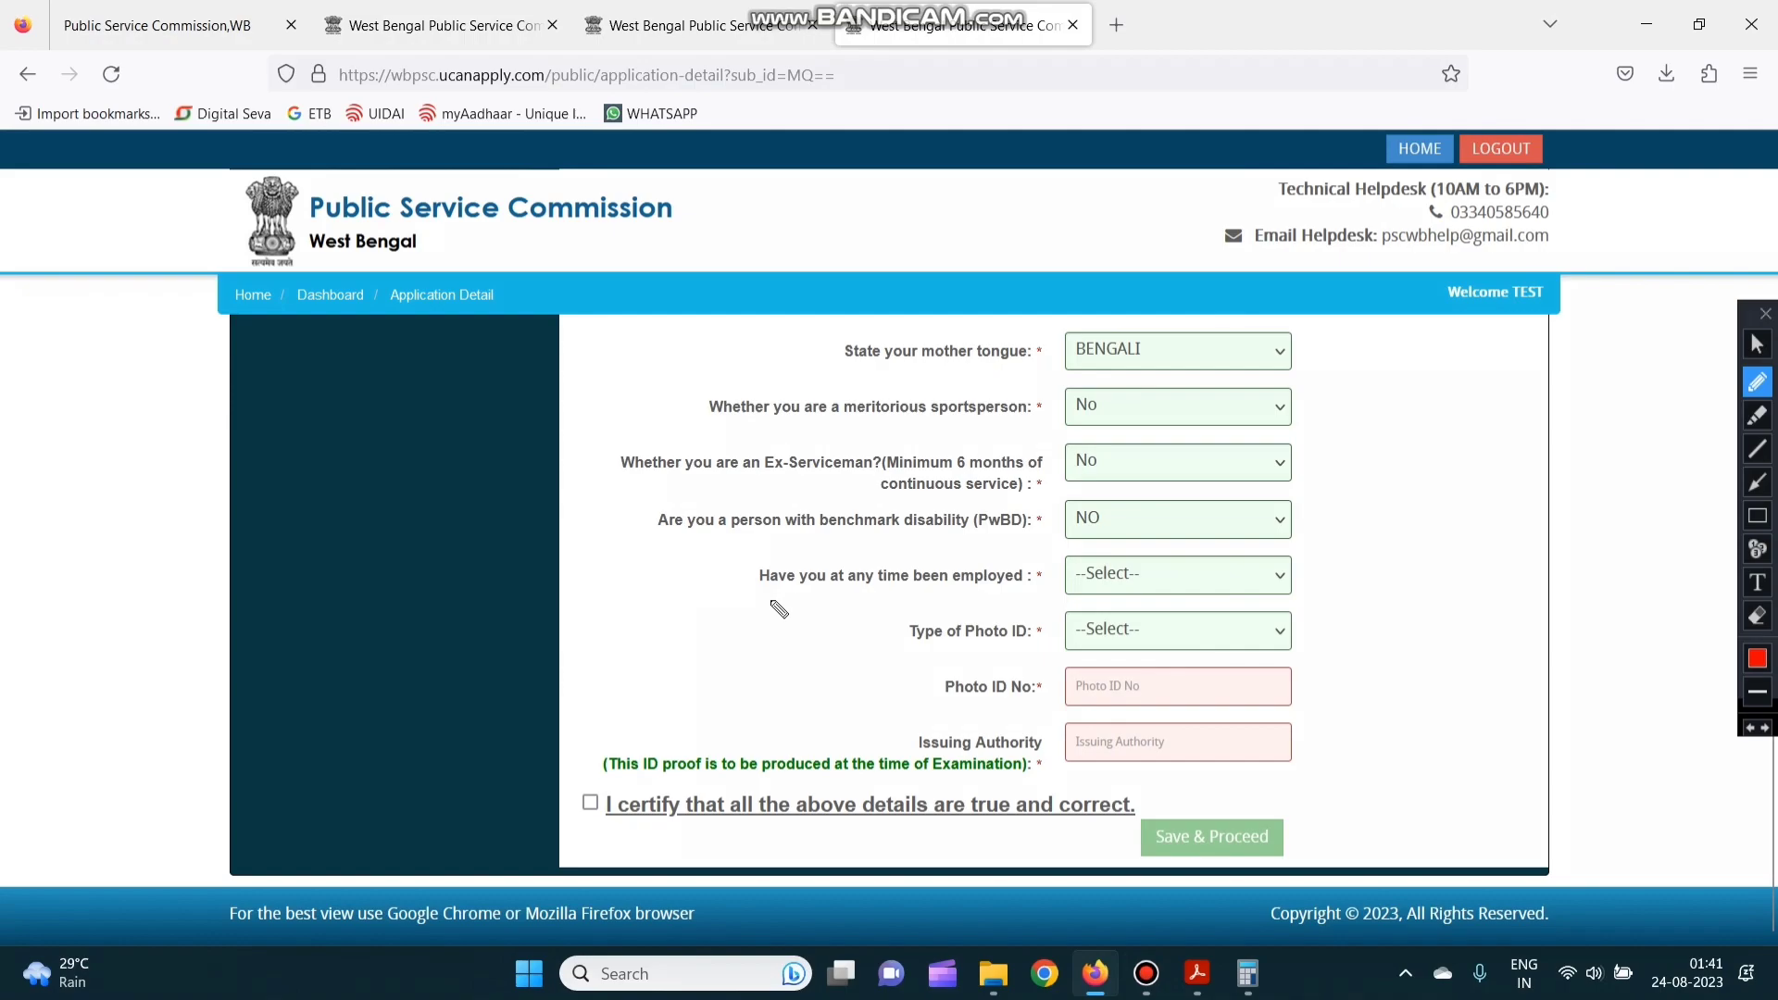
{"action": "left_click_drag", "start_coordinate": [770, 593], "coordinate": [1031, 587]}
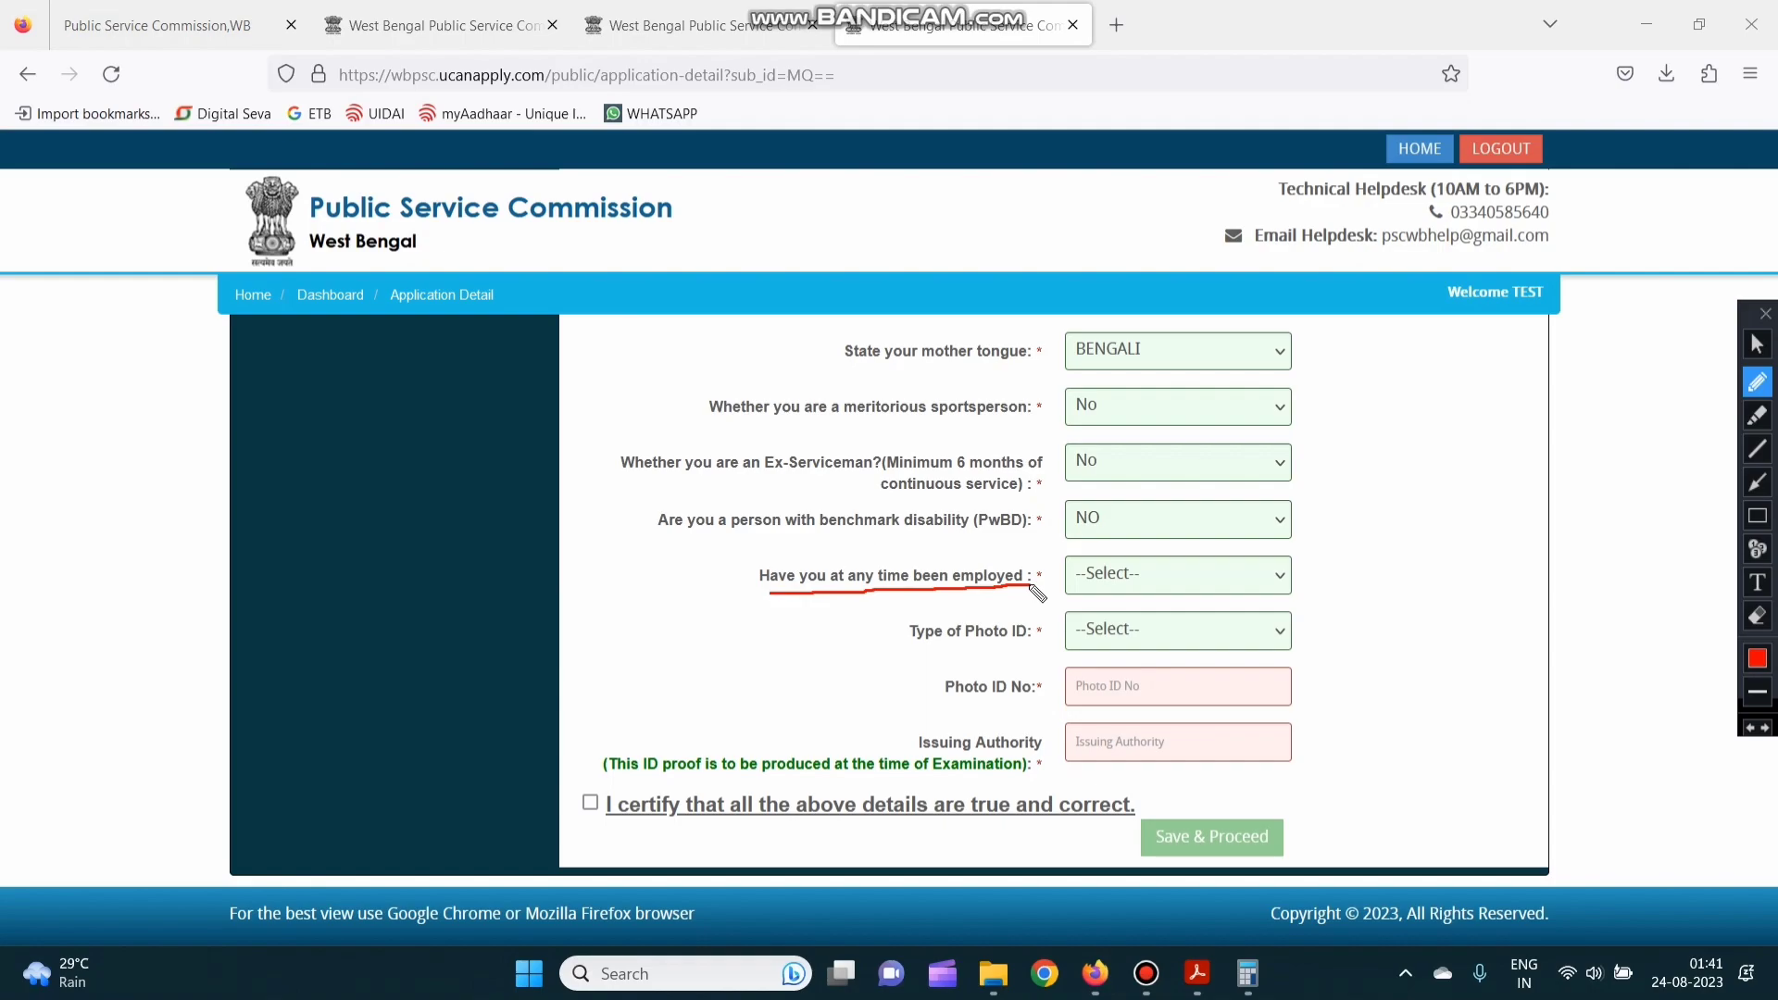
{"action": "key", "text": "Escape"}
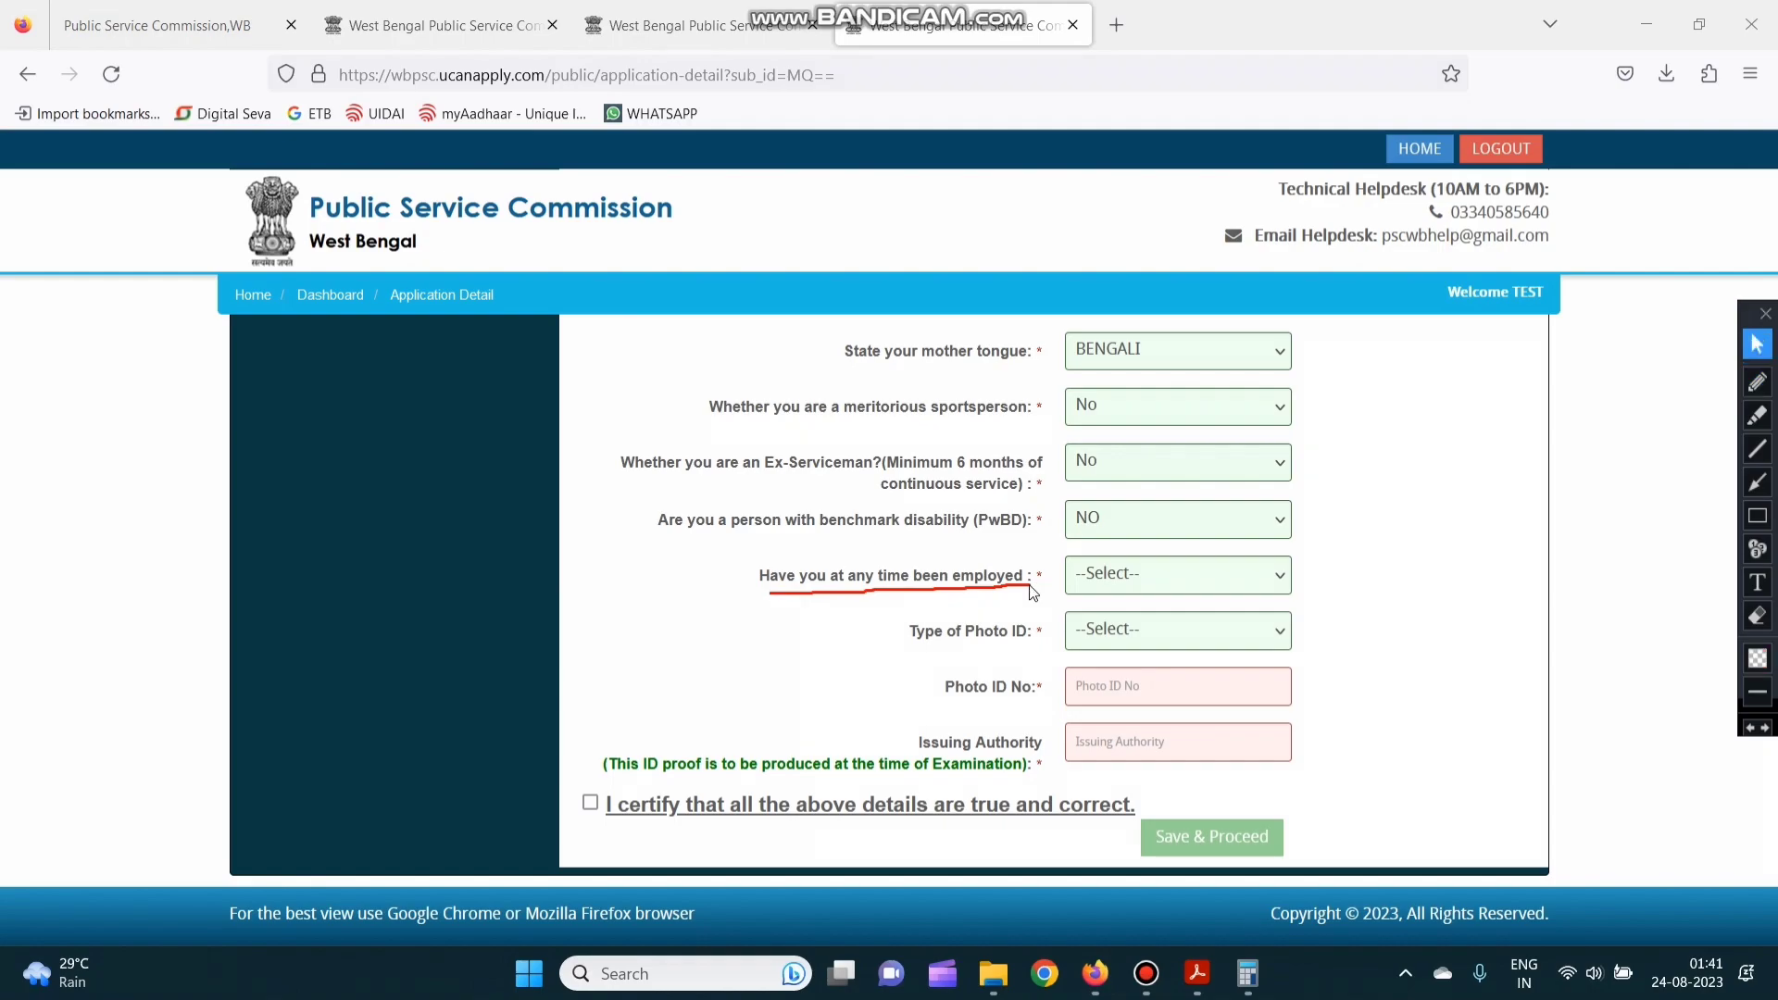
{"action": "left_click", "coordinate": [1163, 573]}
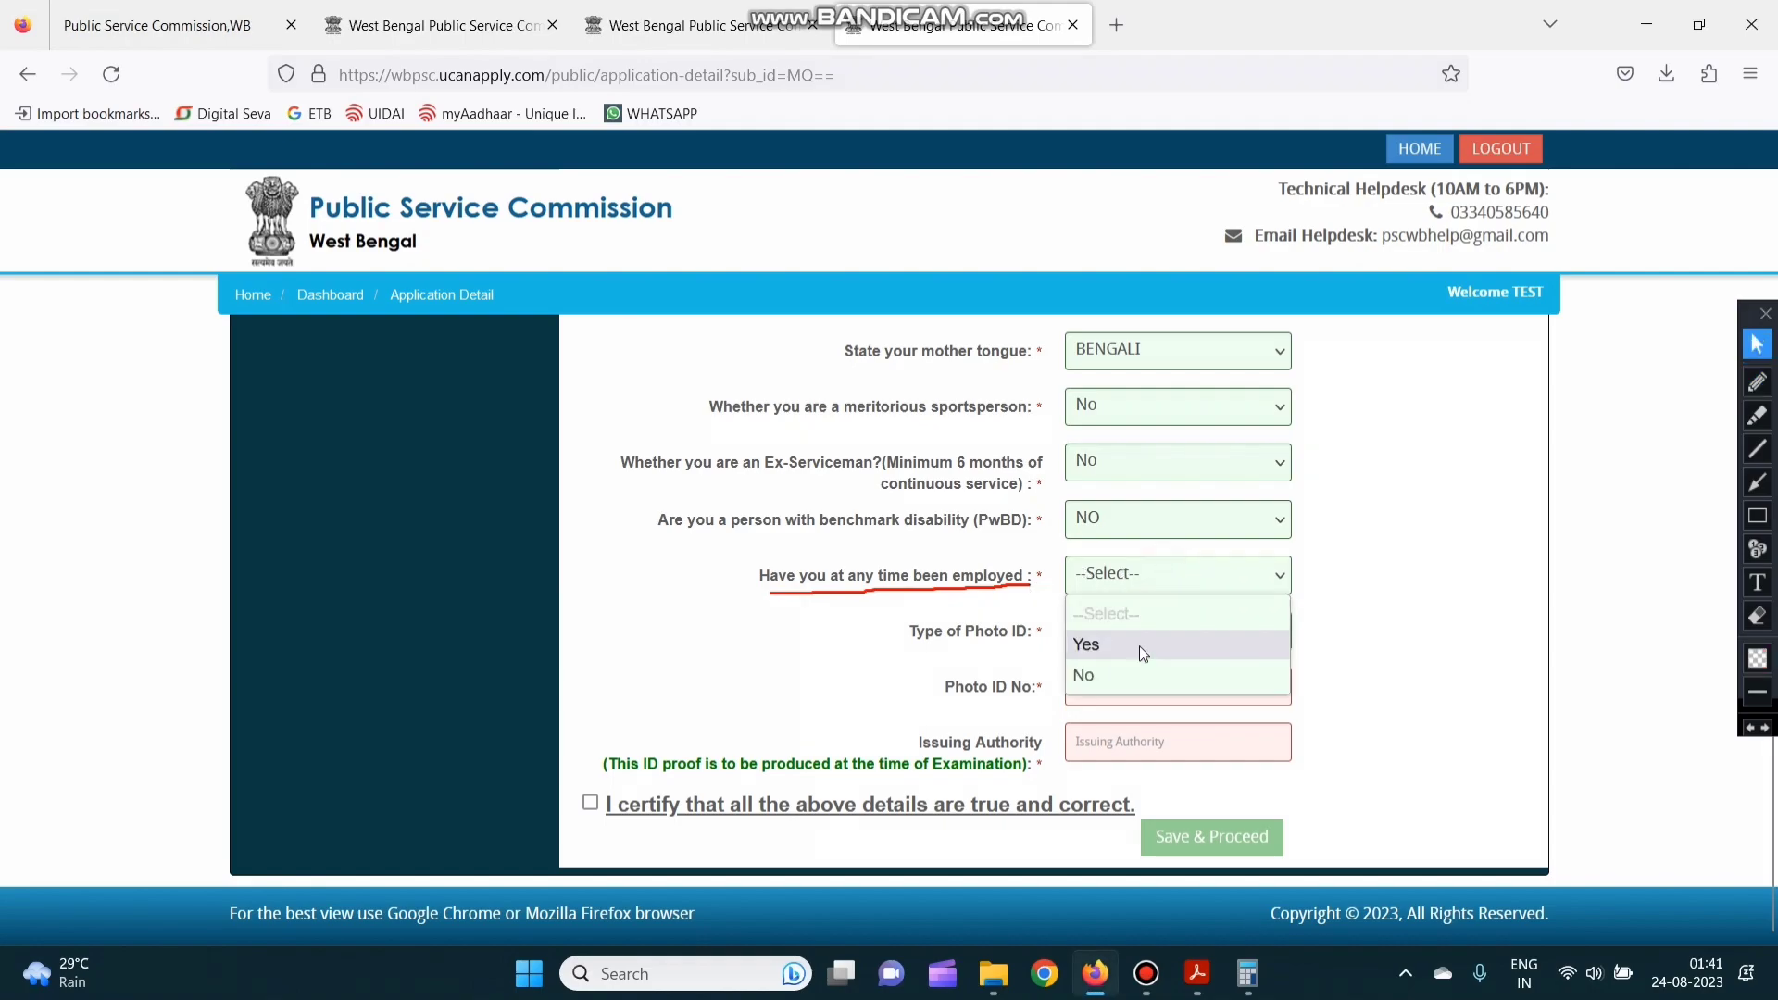
{"action": "left_click", "coordinate": [1115, 680]}
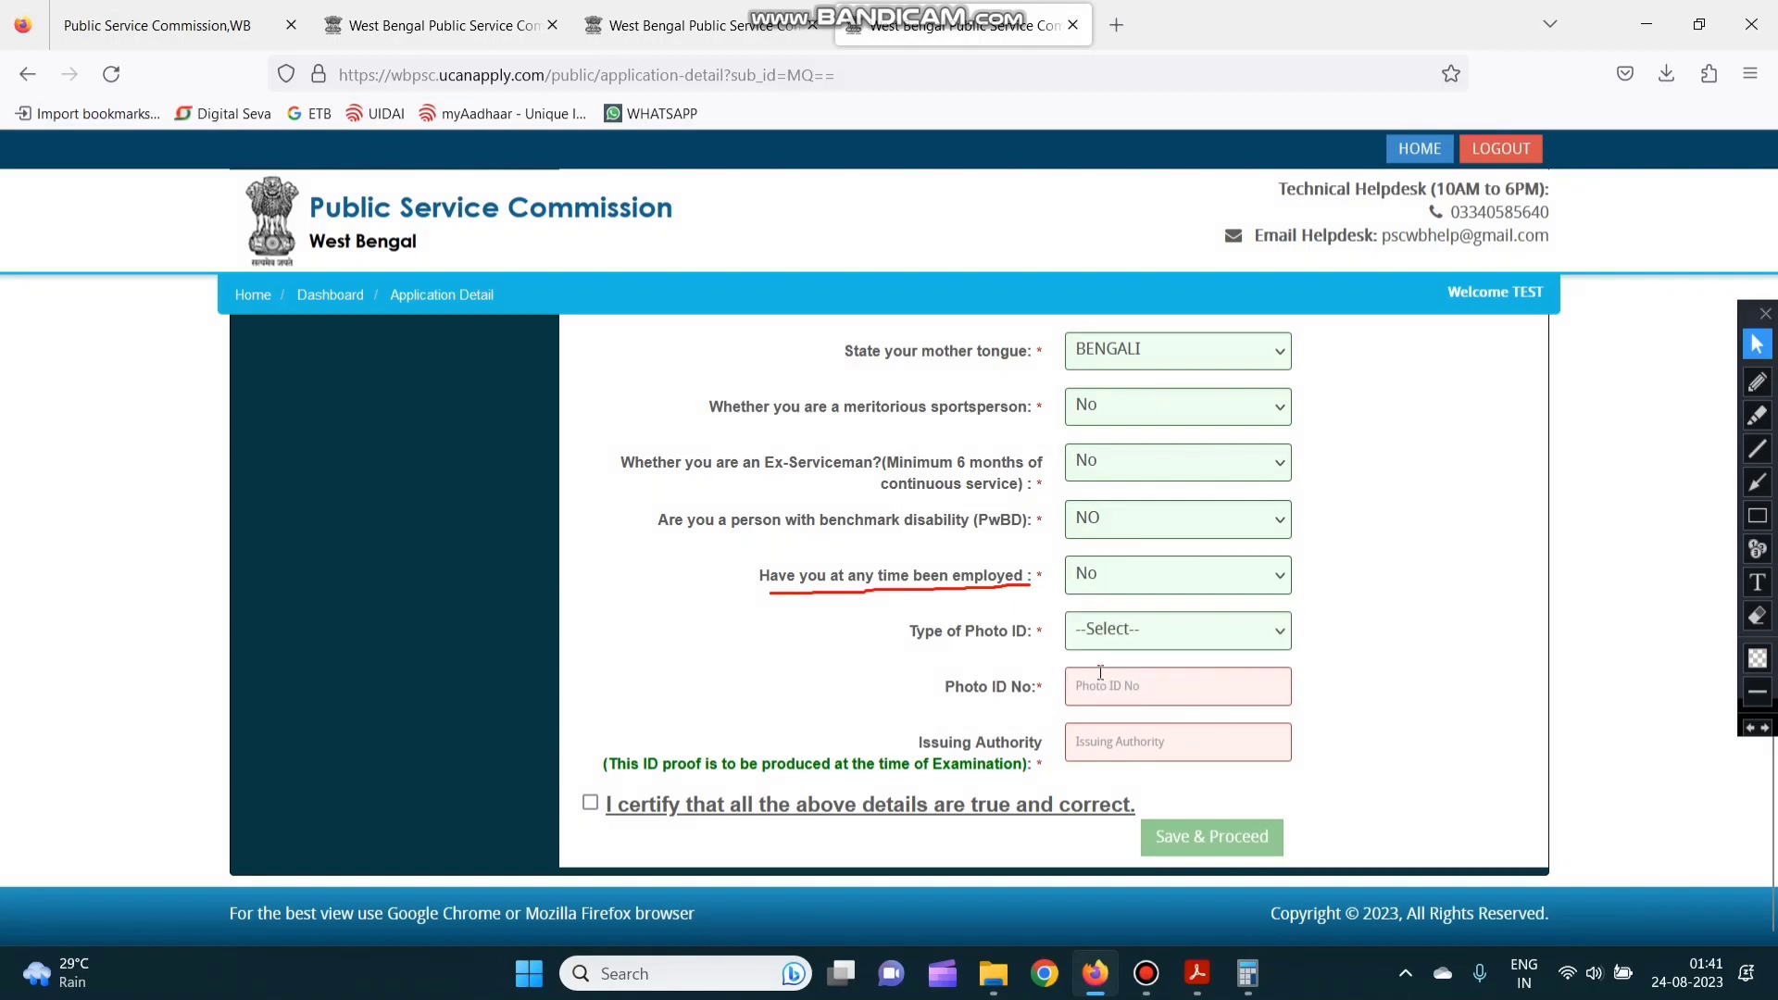
- Choose EPIC (Voter Identity Card) as the Type of Photo ID
{"action": "key", "text": "ctrl+1"}
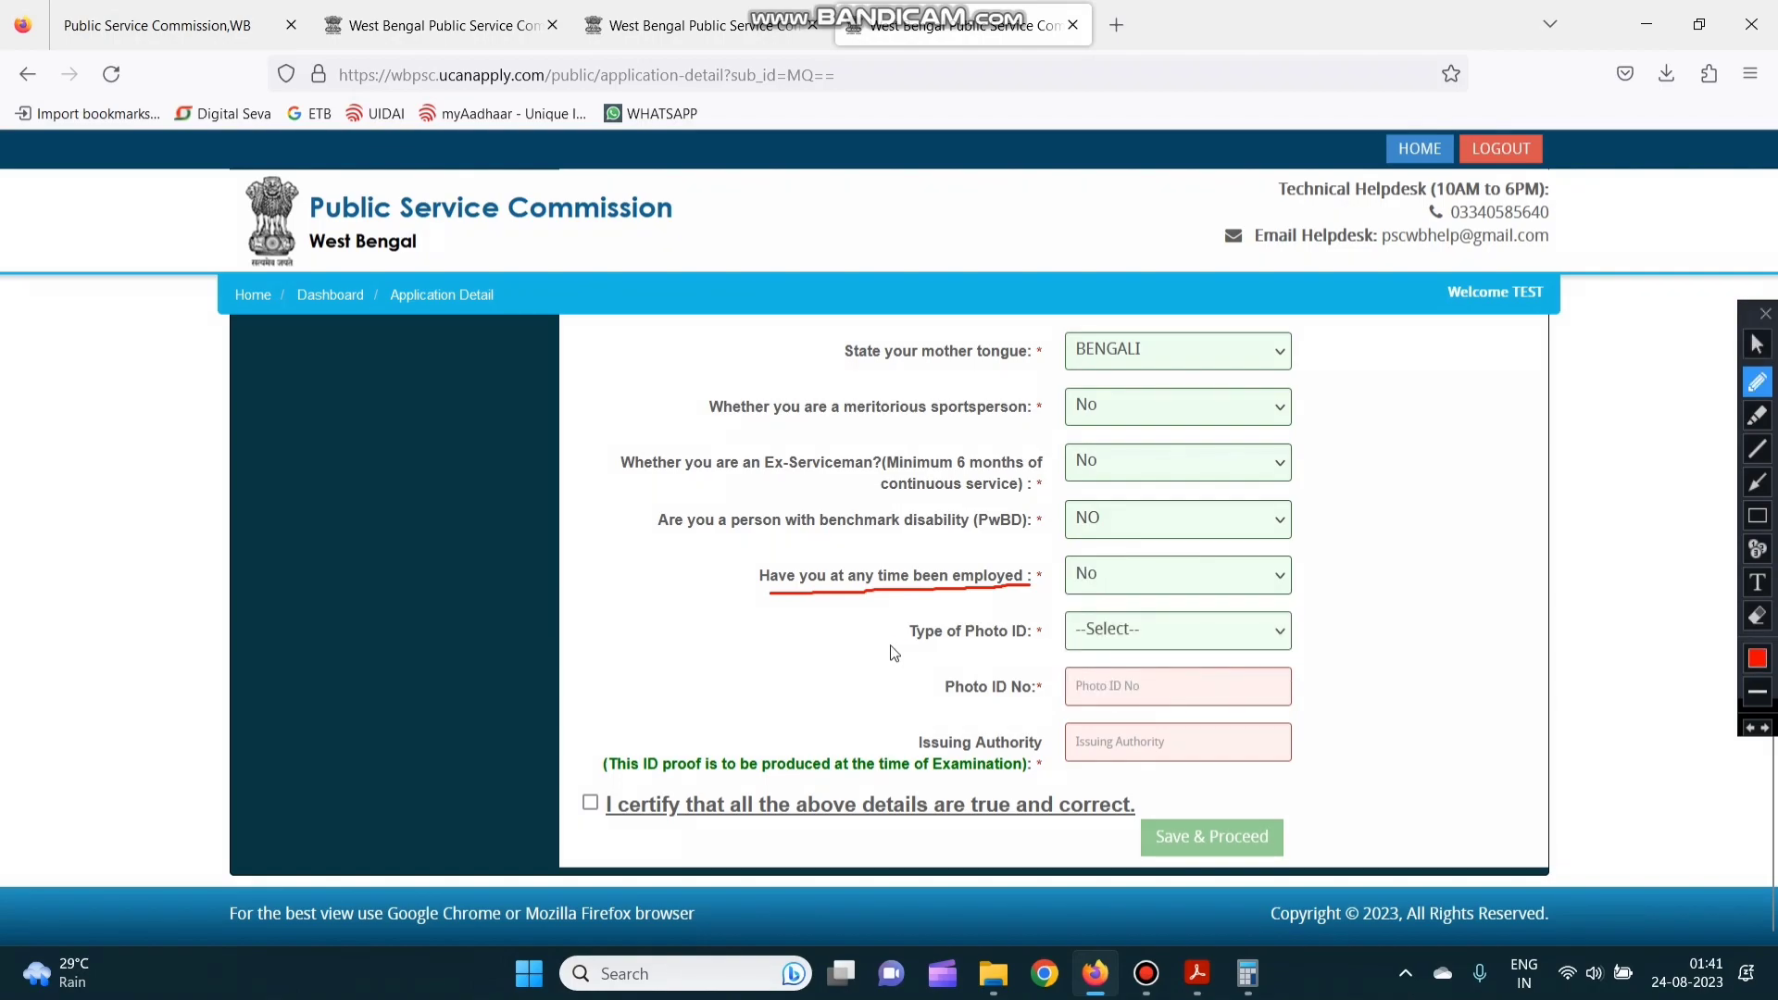
{"action": "left_click_drag", "start_coordinate": [891, 647], "coordinate": [1035, 649]}
{"action": "key", "text": "ctrl+1"}
{"action": "left_click", "coordinate": [1145, 634]}
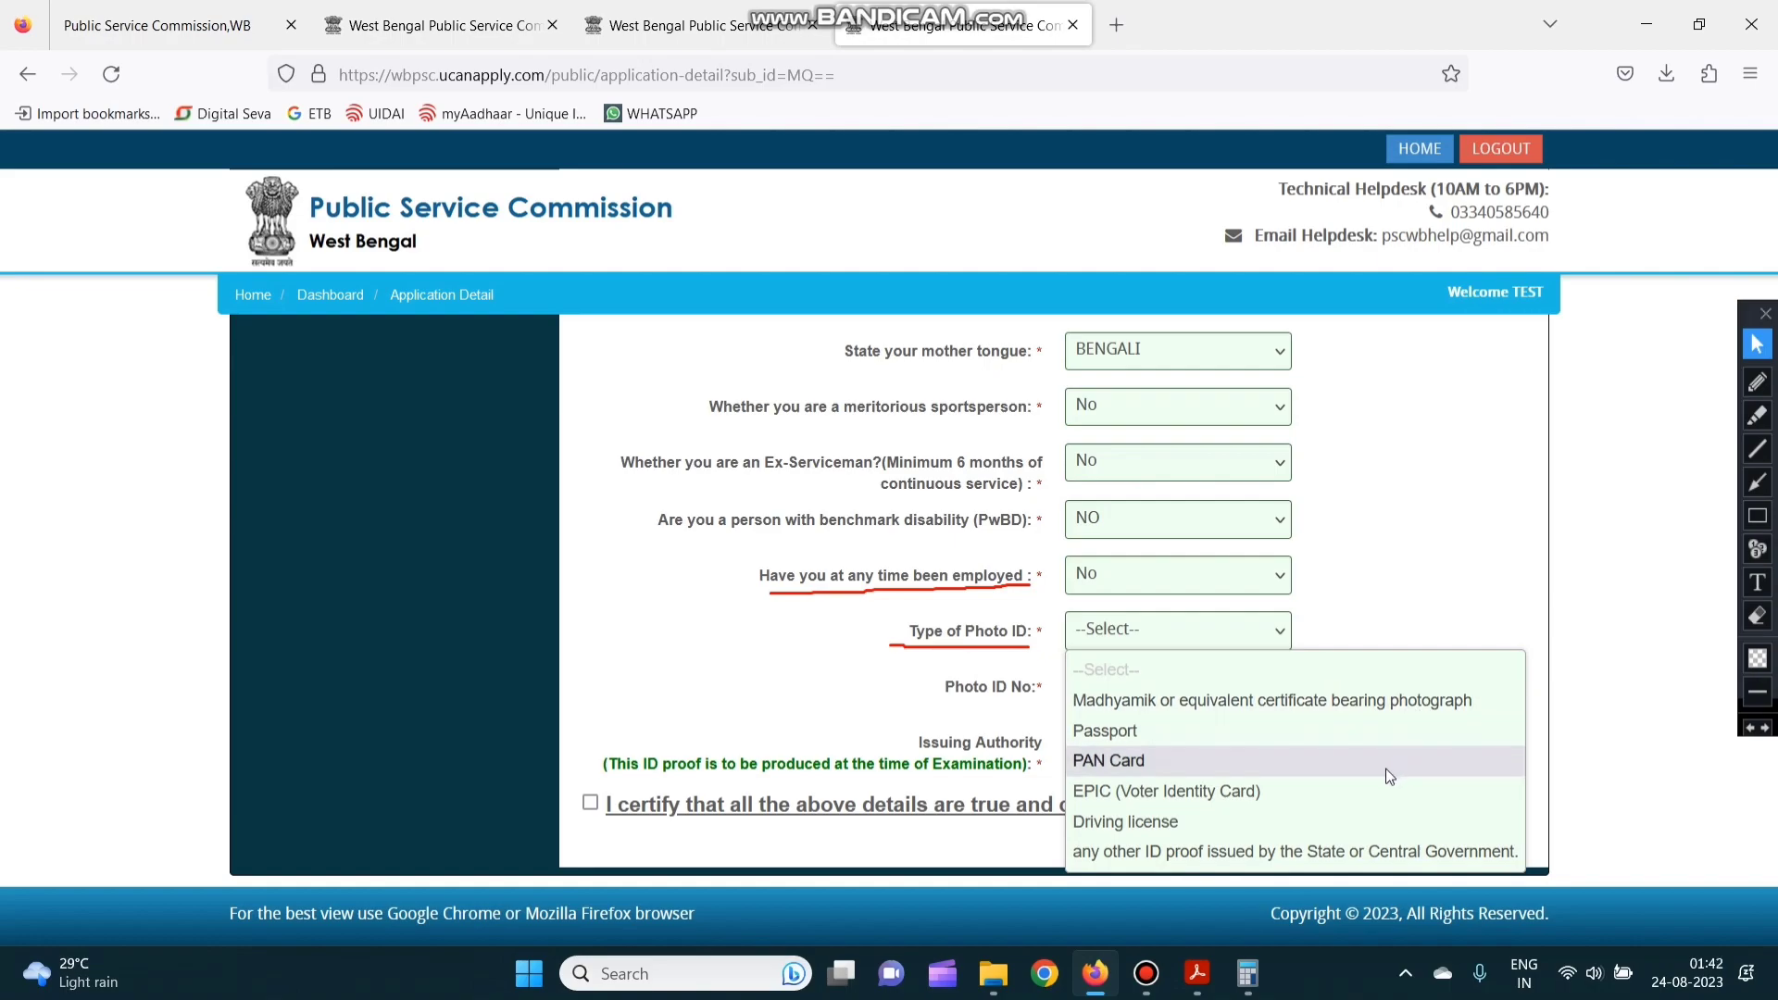
{"action": "left_click", "coordinate": [1259, 804]}
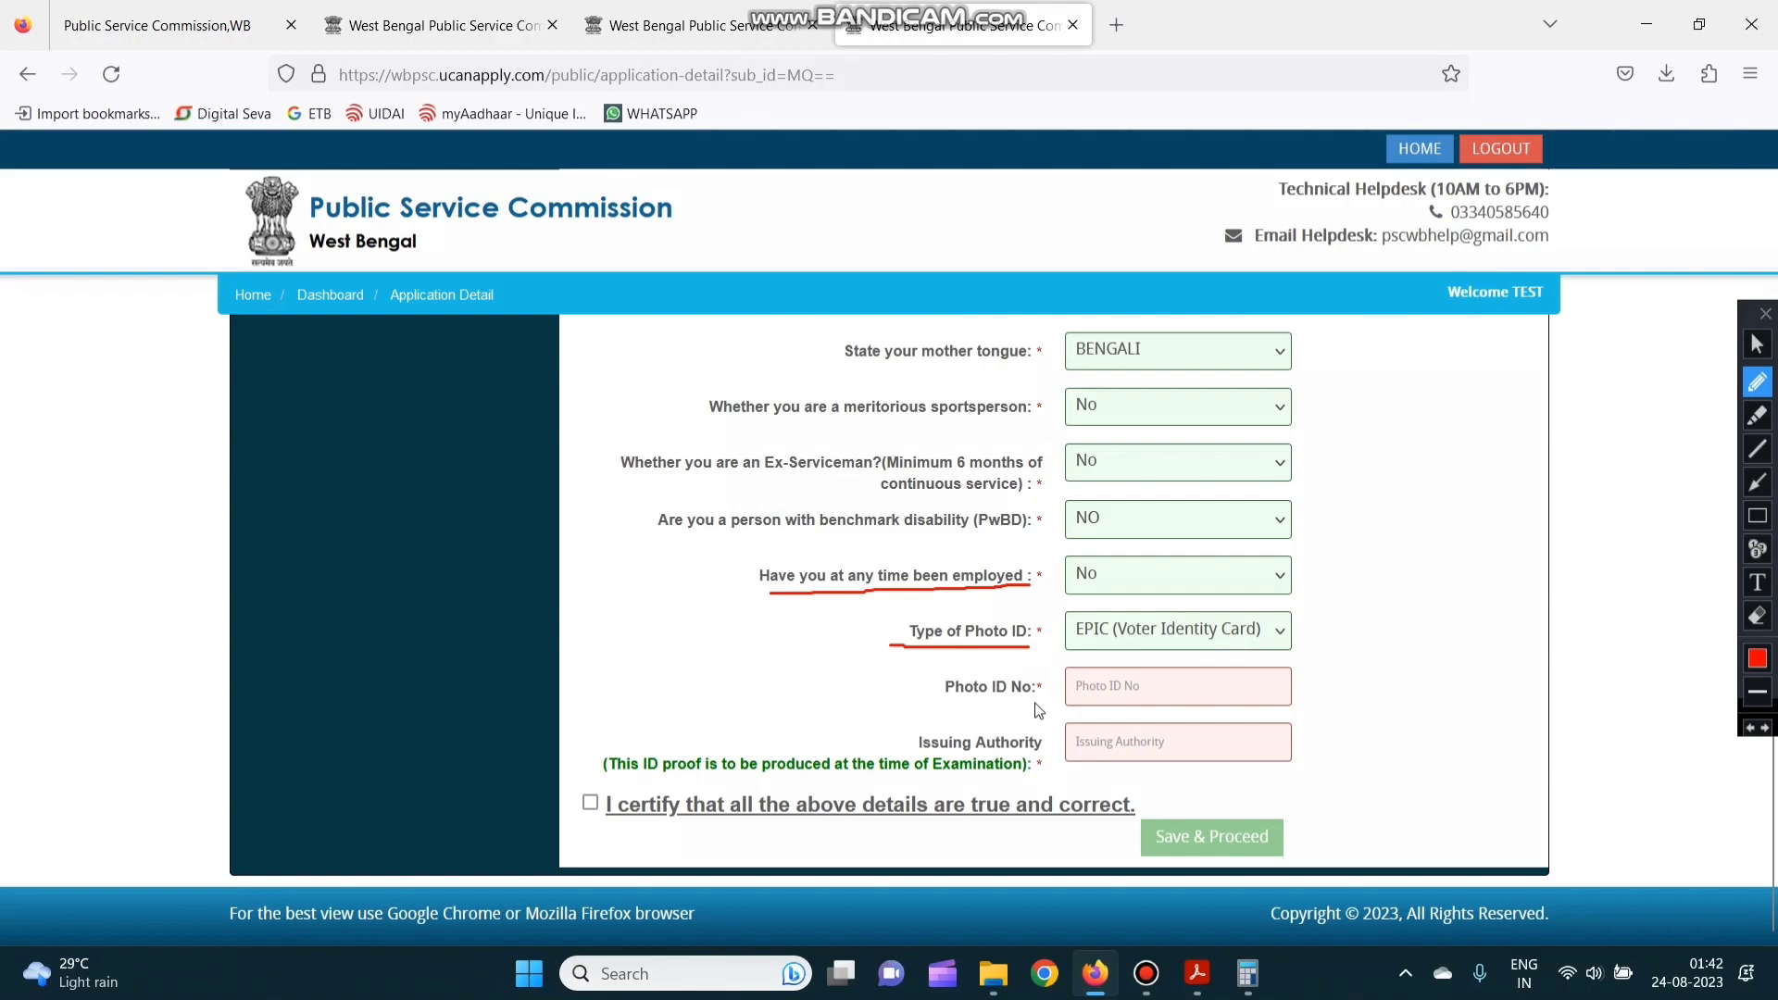
{"action": "left_click_drag", "start_coordinate": [939, 702], "coordinate": [1045, 704]}
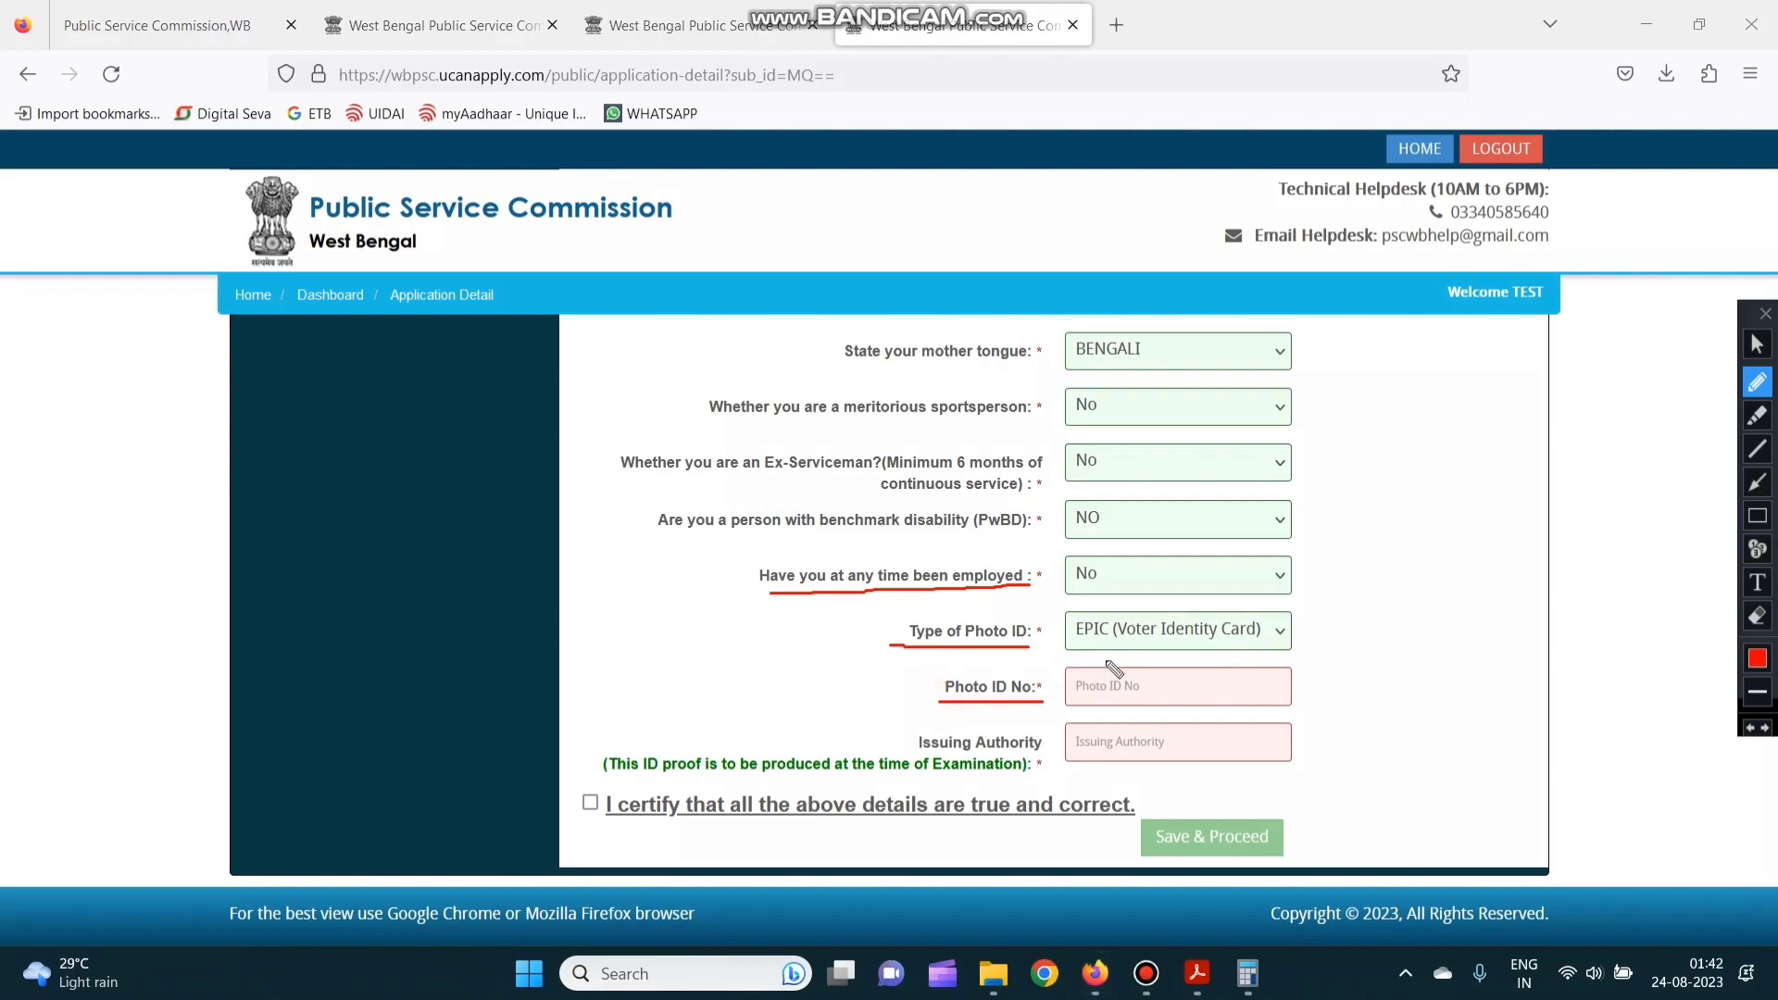
{"action": "left_click_drag", "start_coordinate": [1083, 647], "coordinate": [1267, 647]}
{"action": "left_click_drag", "start_coordinate": [1075, 696], "coordinate": [1220, 697]}
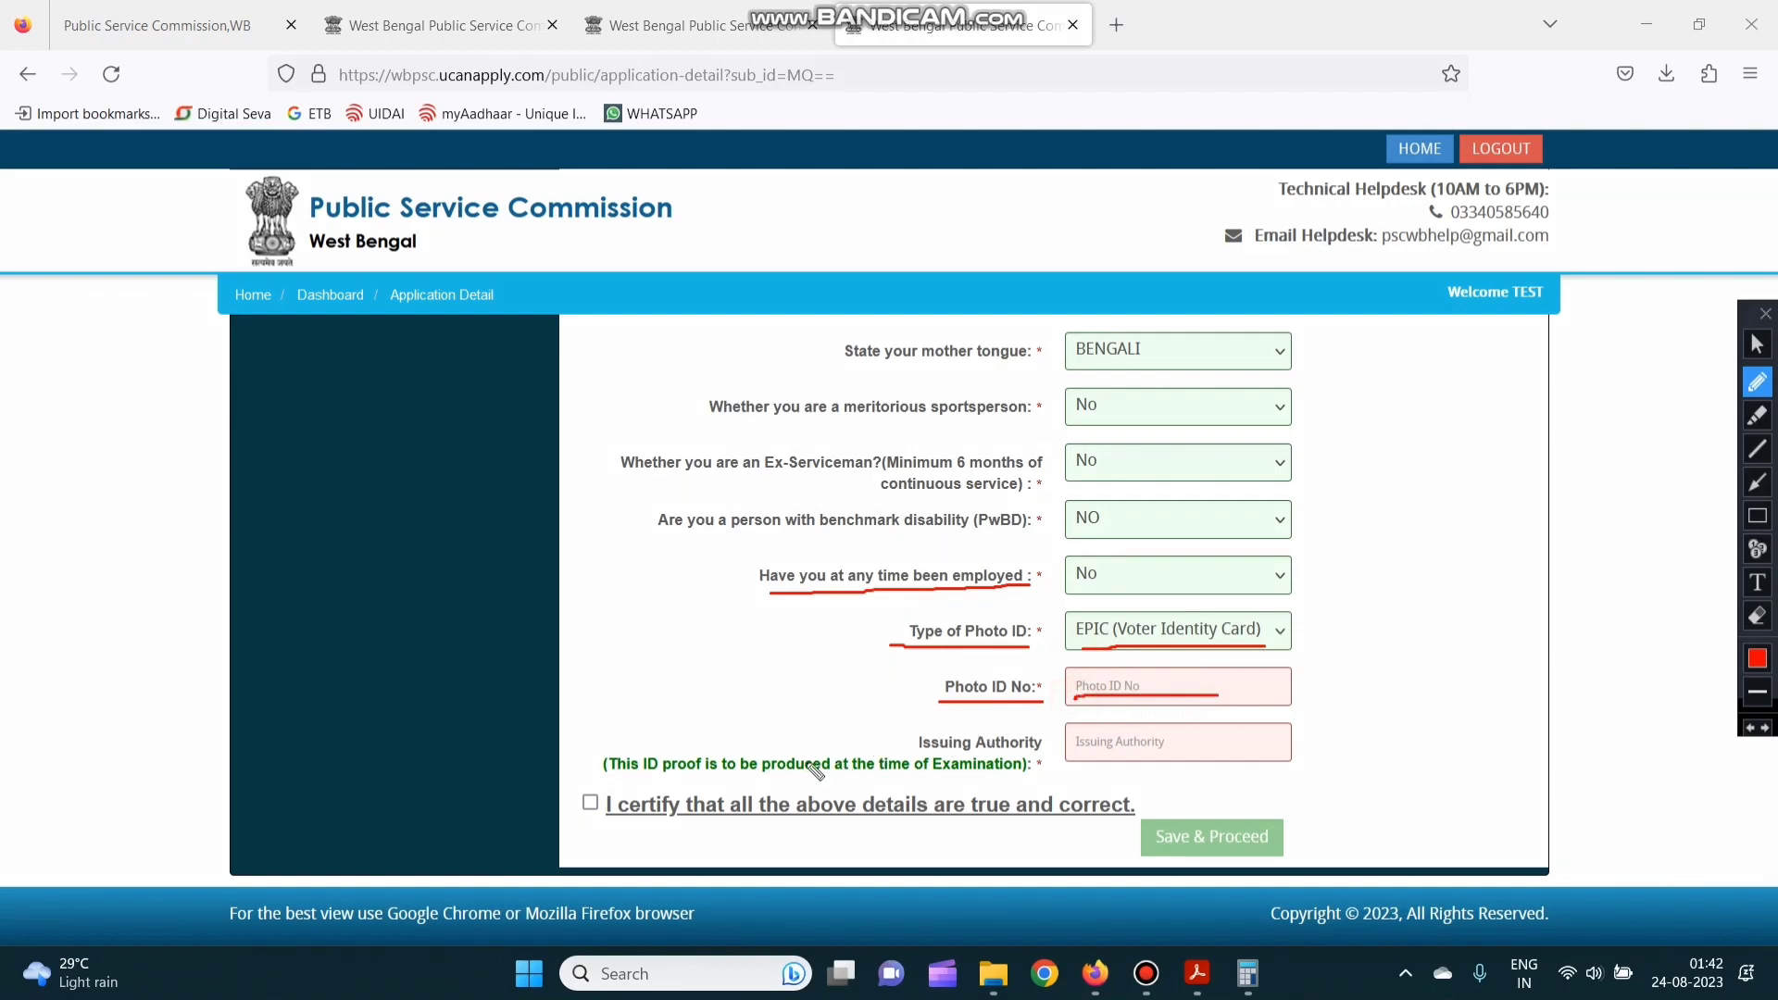
{"action": "left_click_drag", "start_coordinate": [913, 757], "coordinate": [1035, 748]}
{"action": "left_click_drag", "start_coordinate": [1067, 755], "coordinate": [1221, 748]}
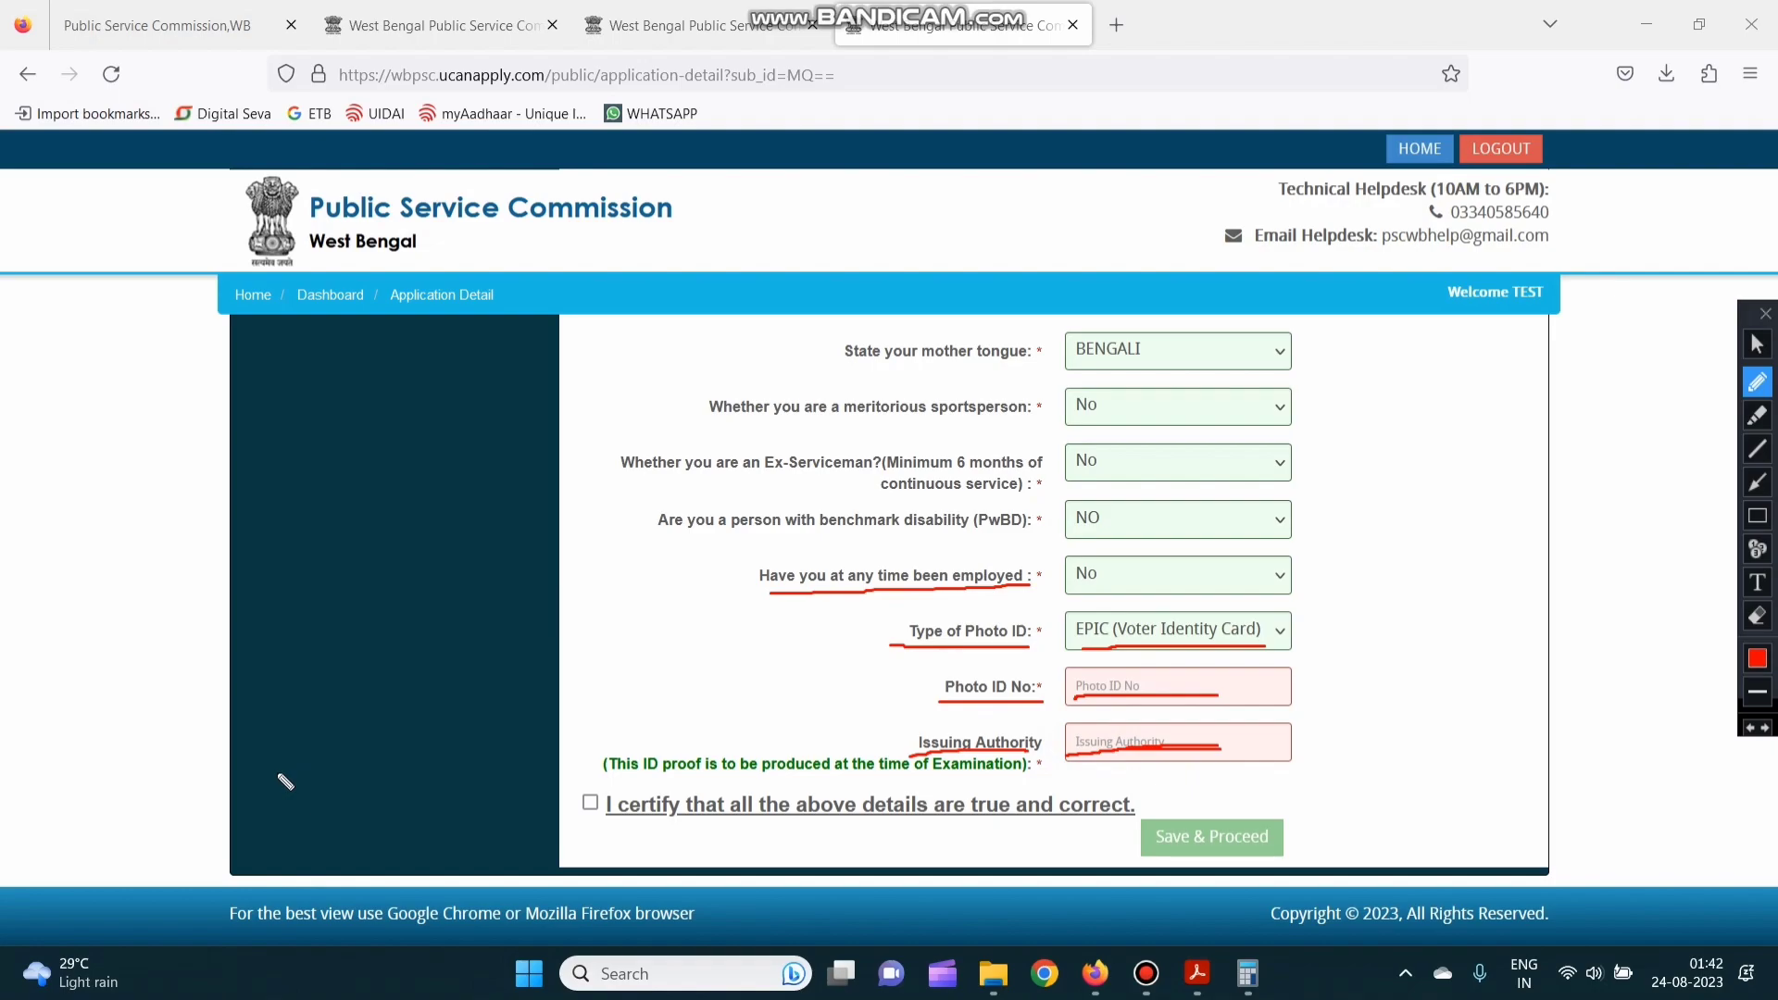
{"action": "key", "text": "r"}
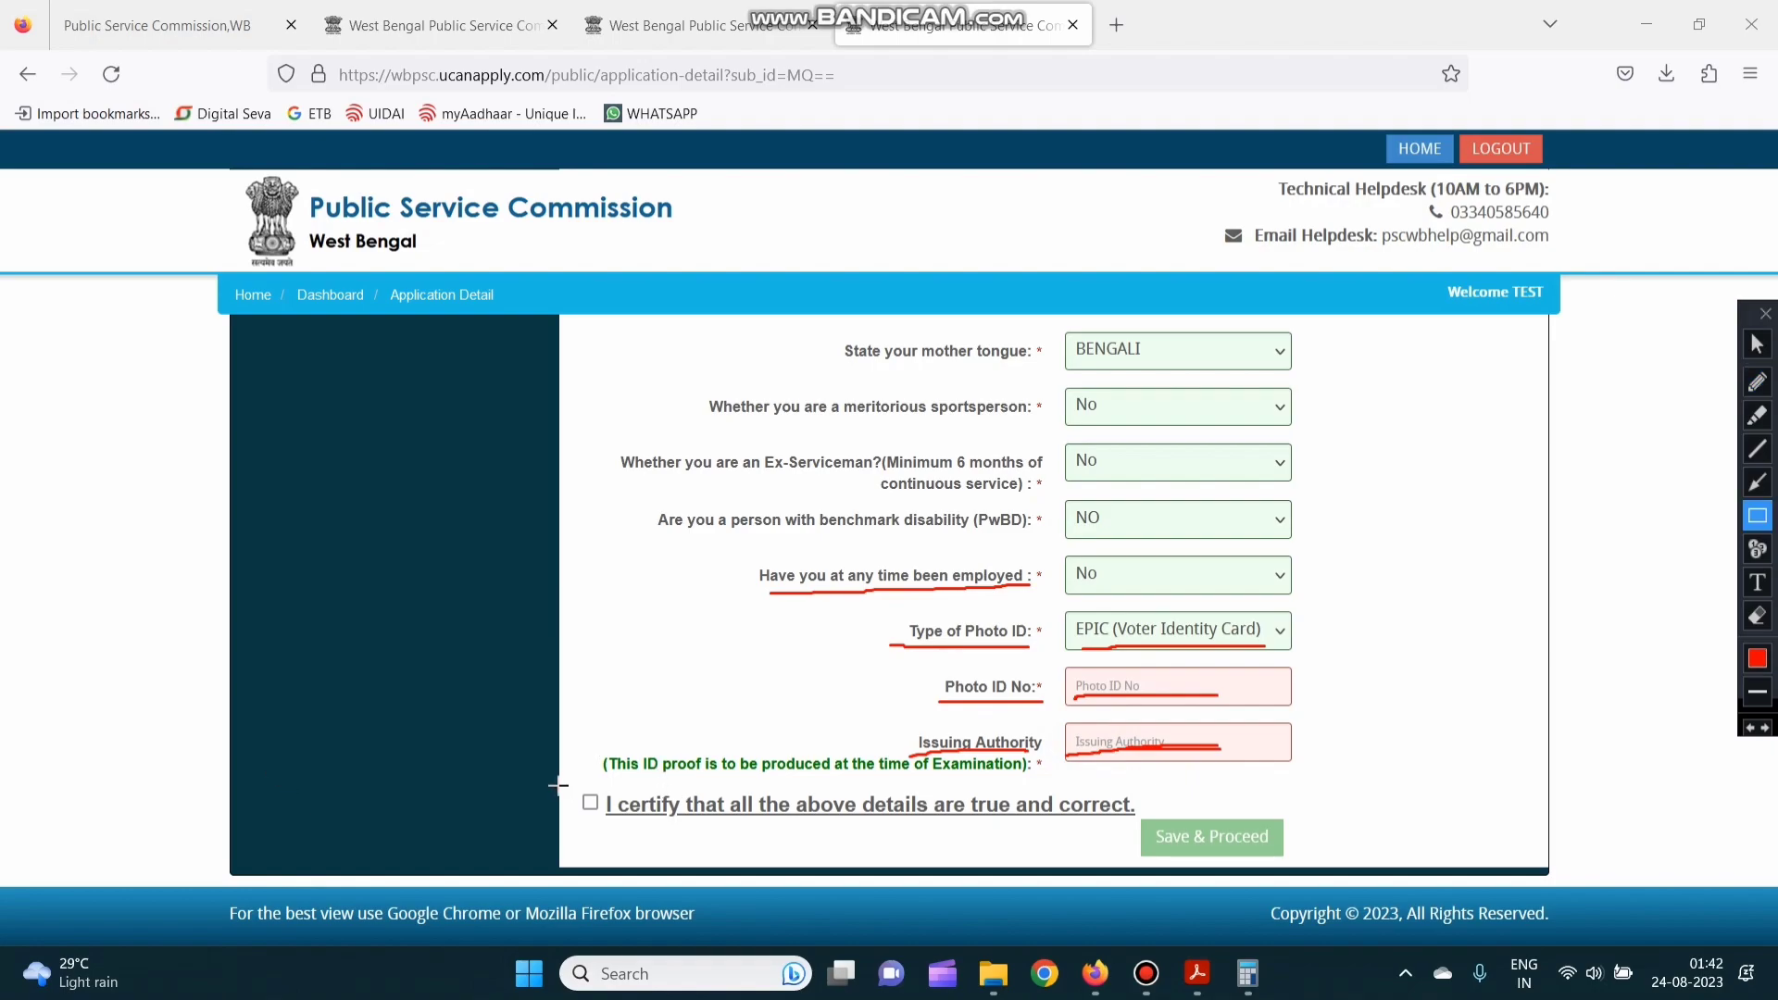
{"action": "left_click_drag", "start_coordinate": [573, 774], "coordinate": [609, 819]}
{"action": "left_click_drag", "start_coordinate": [1124, 789], "coordinate": [1314, 867]}
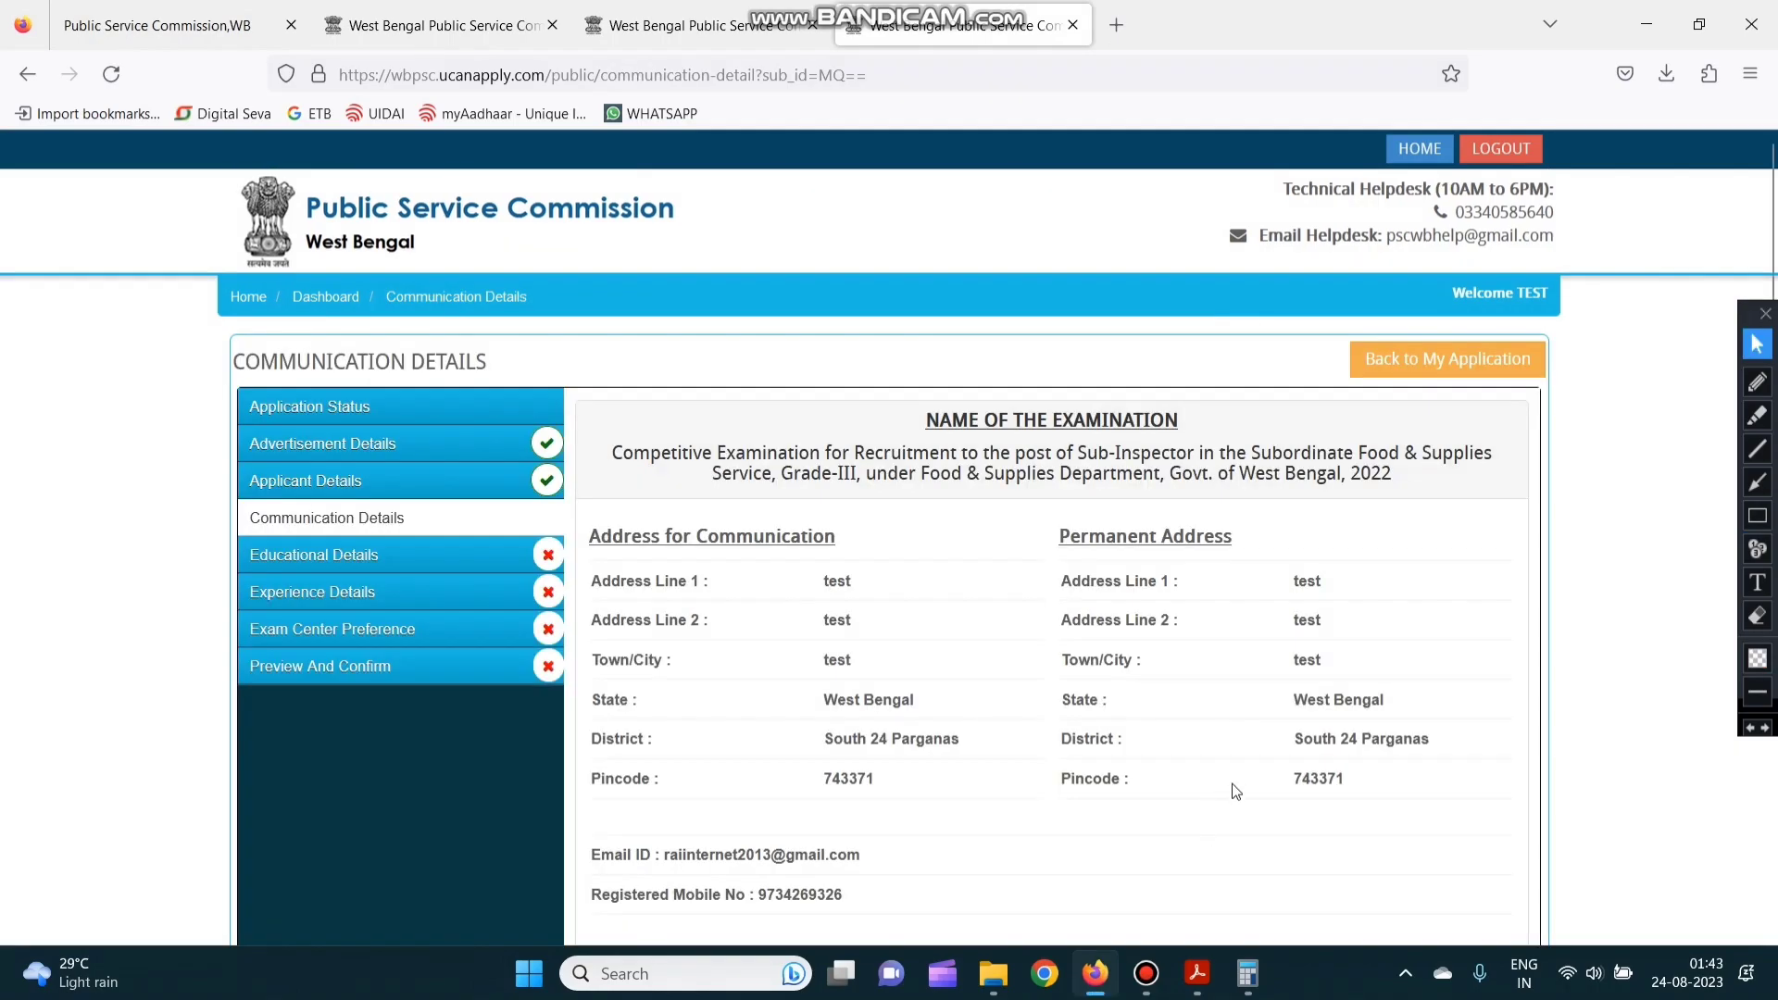
- Tick the 'I certify' declaration on Communication Details and Save & Continue to Educational Details
{"action": "scroll", "coordinate": [1286, 687], "scroll_direction": "down", "scroll_amount": 1}
{"action": "scroll", "coordinate": [1288, 686], "scroll_direction": "down", "scroll_amount": 1}
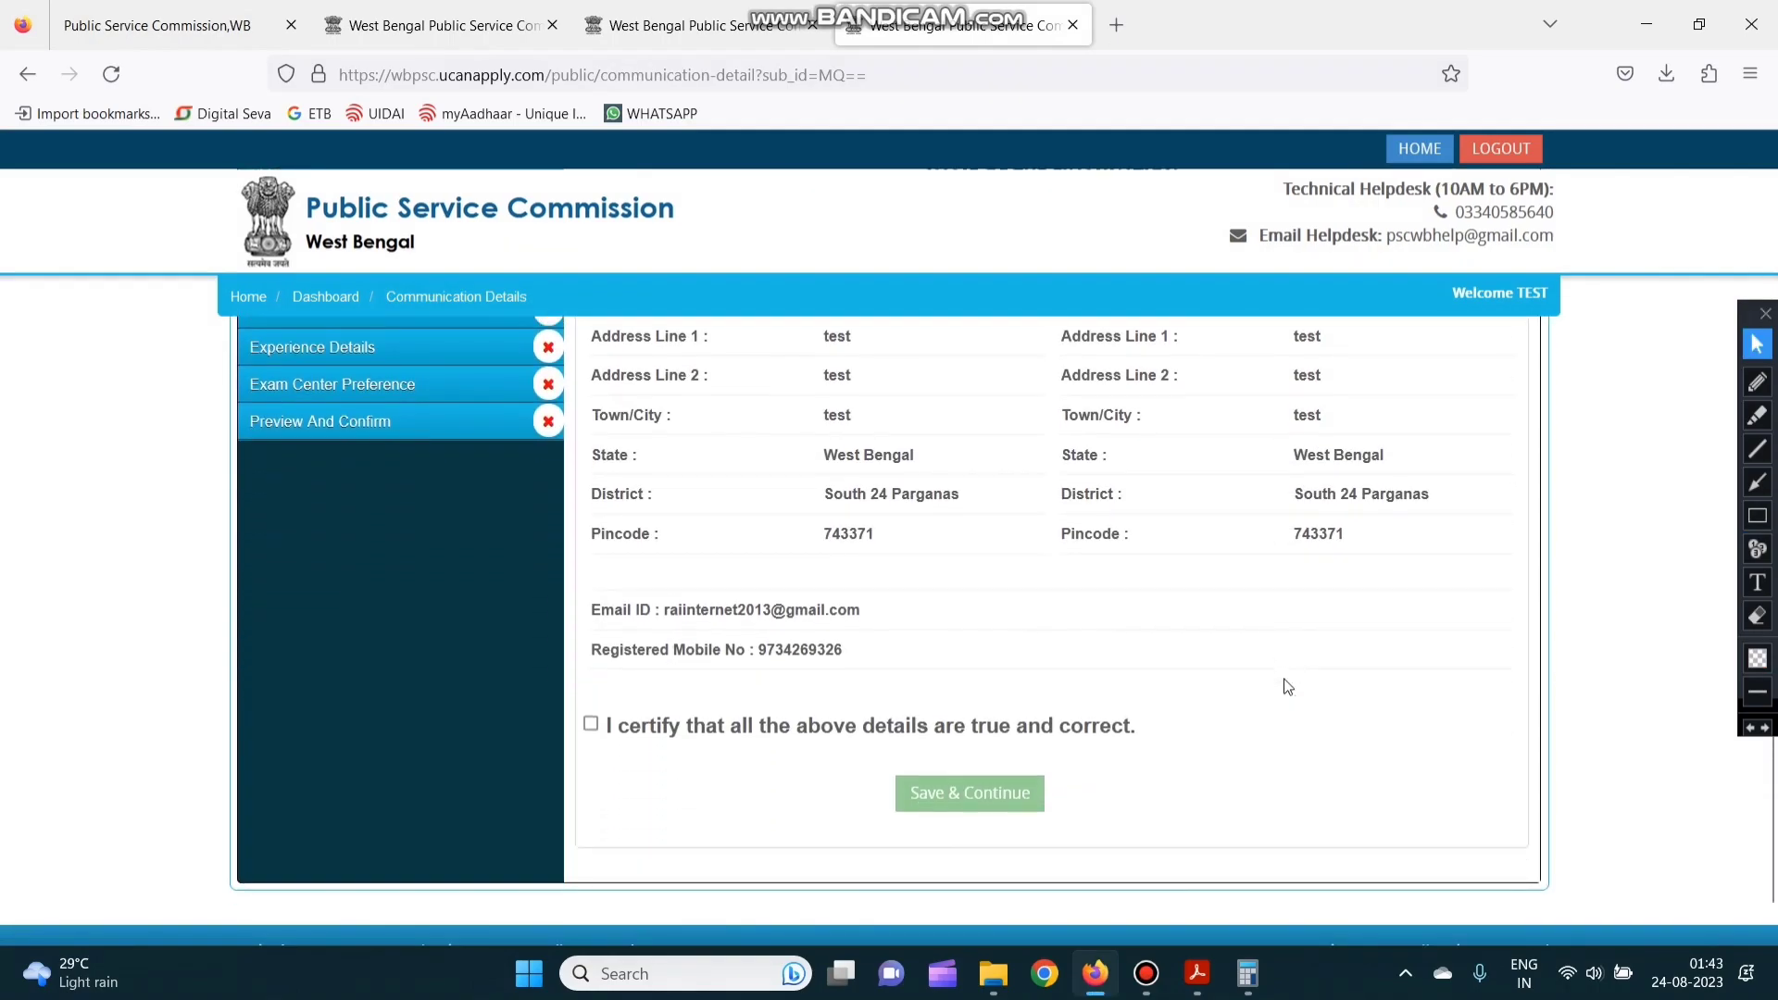
{"action": "scroll", "coordinate": [1285, 683], "scroll_direction": "up", "scroll_amount": 2}
{"action": "scroll", "coordinate": [1287, 689], "scroll_direction": "down", "scroll_amount": 1}
{"action": "scroll", "coordinate": [1286, 688], "scroll_direction": "down", "scroll_amount": 1}
{"action": "scroll", "coordinate": [1283, 687], "scroll_direction": "up", "scroll_amount": 1}
{"action": "scroll", "coordinate": [1283, 687], "scroll_direction": "down", "scroll_amount": 1}
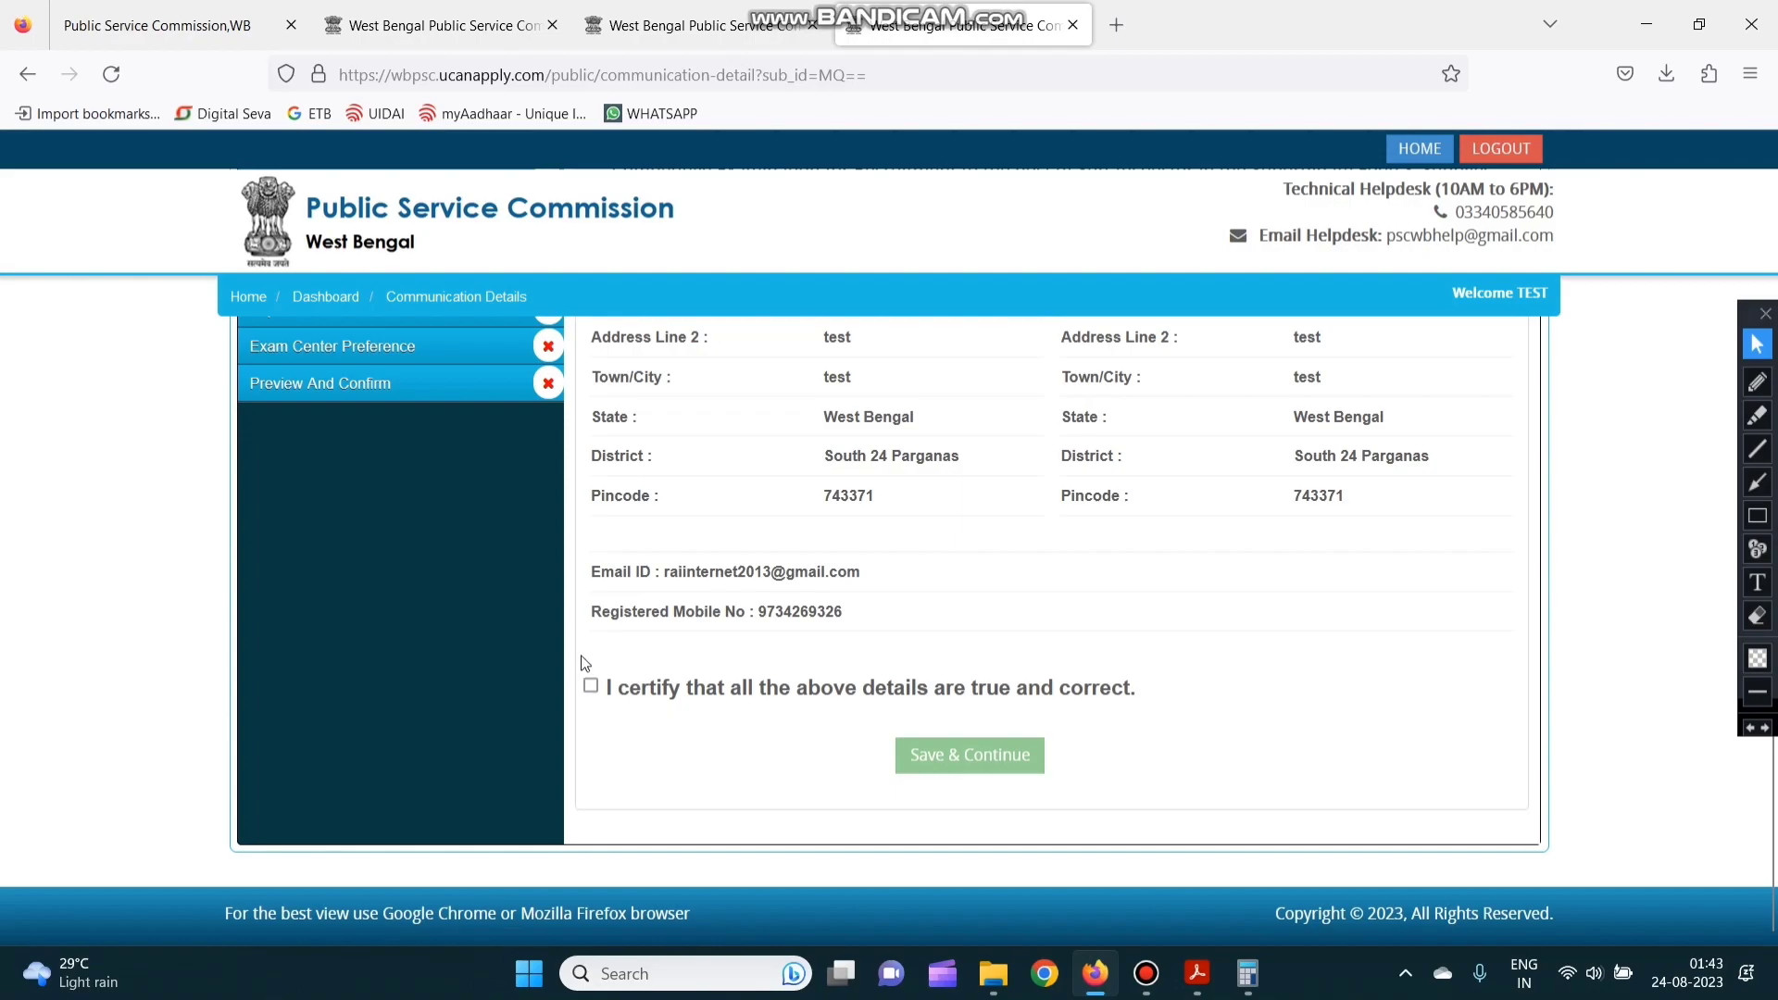
{"action": "key", "text": "r"}
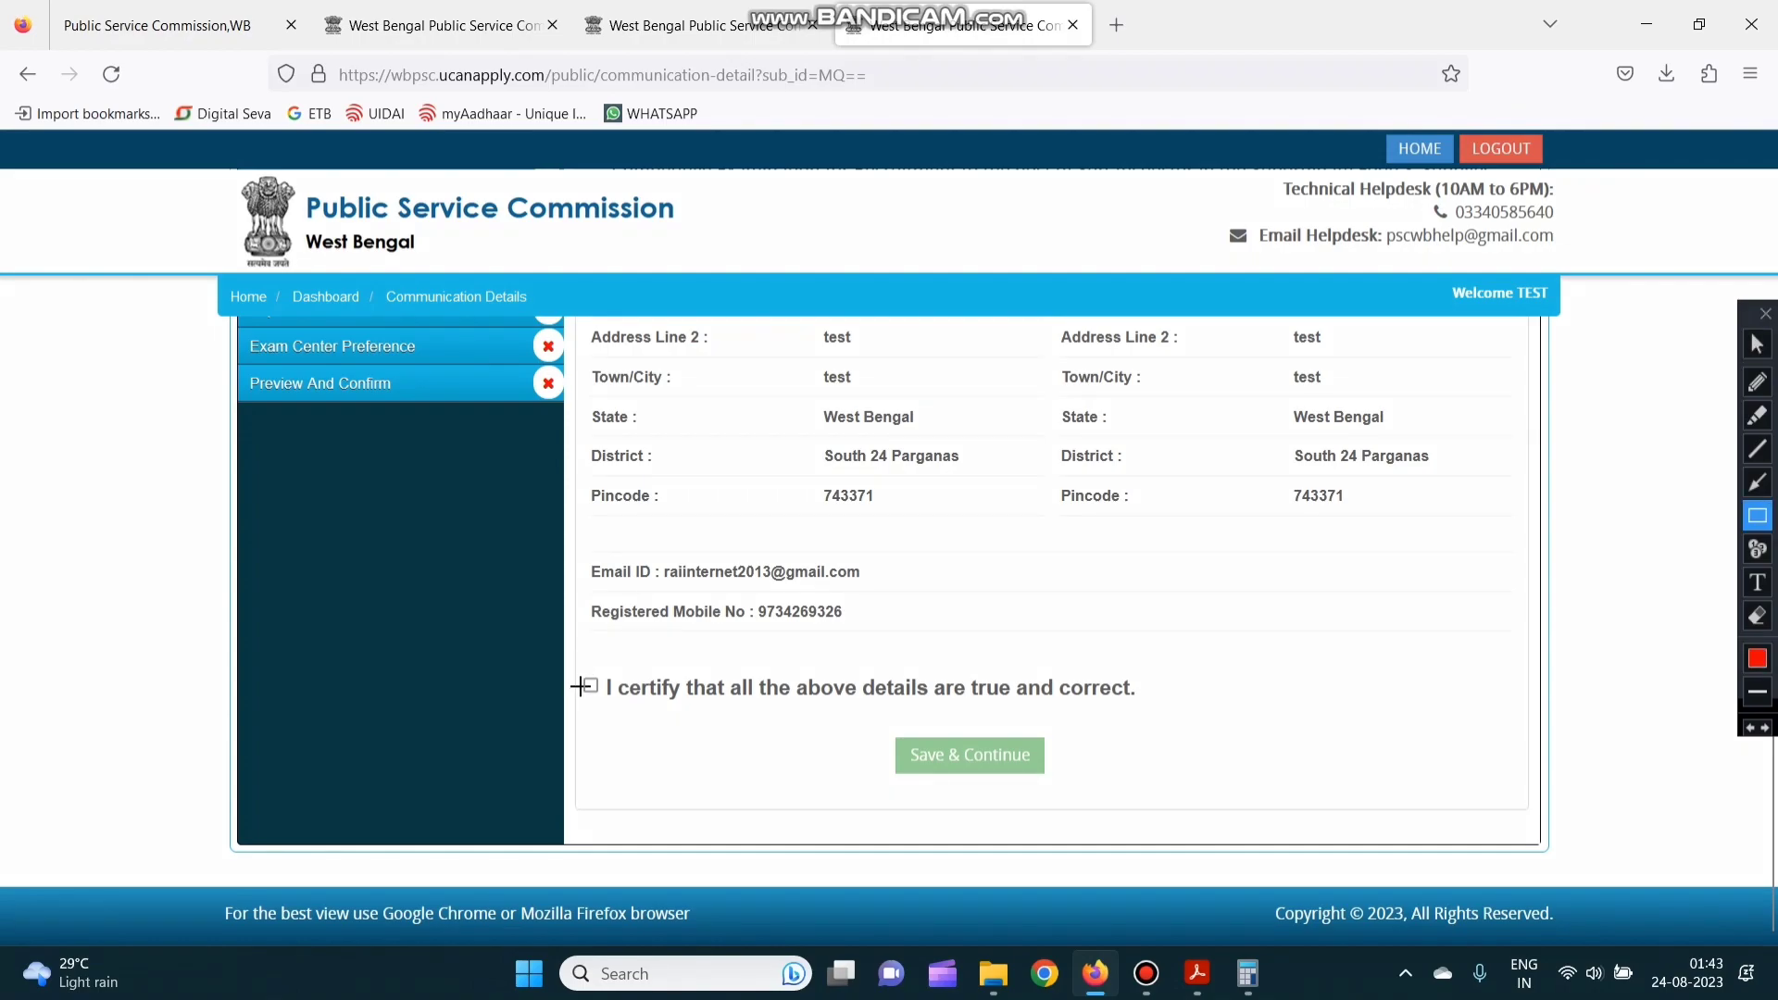
{"action": "key", "text": "Escape"}
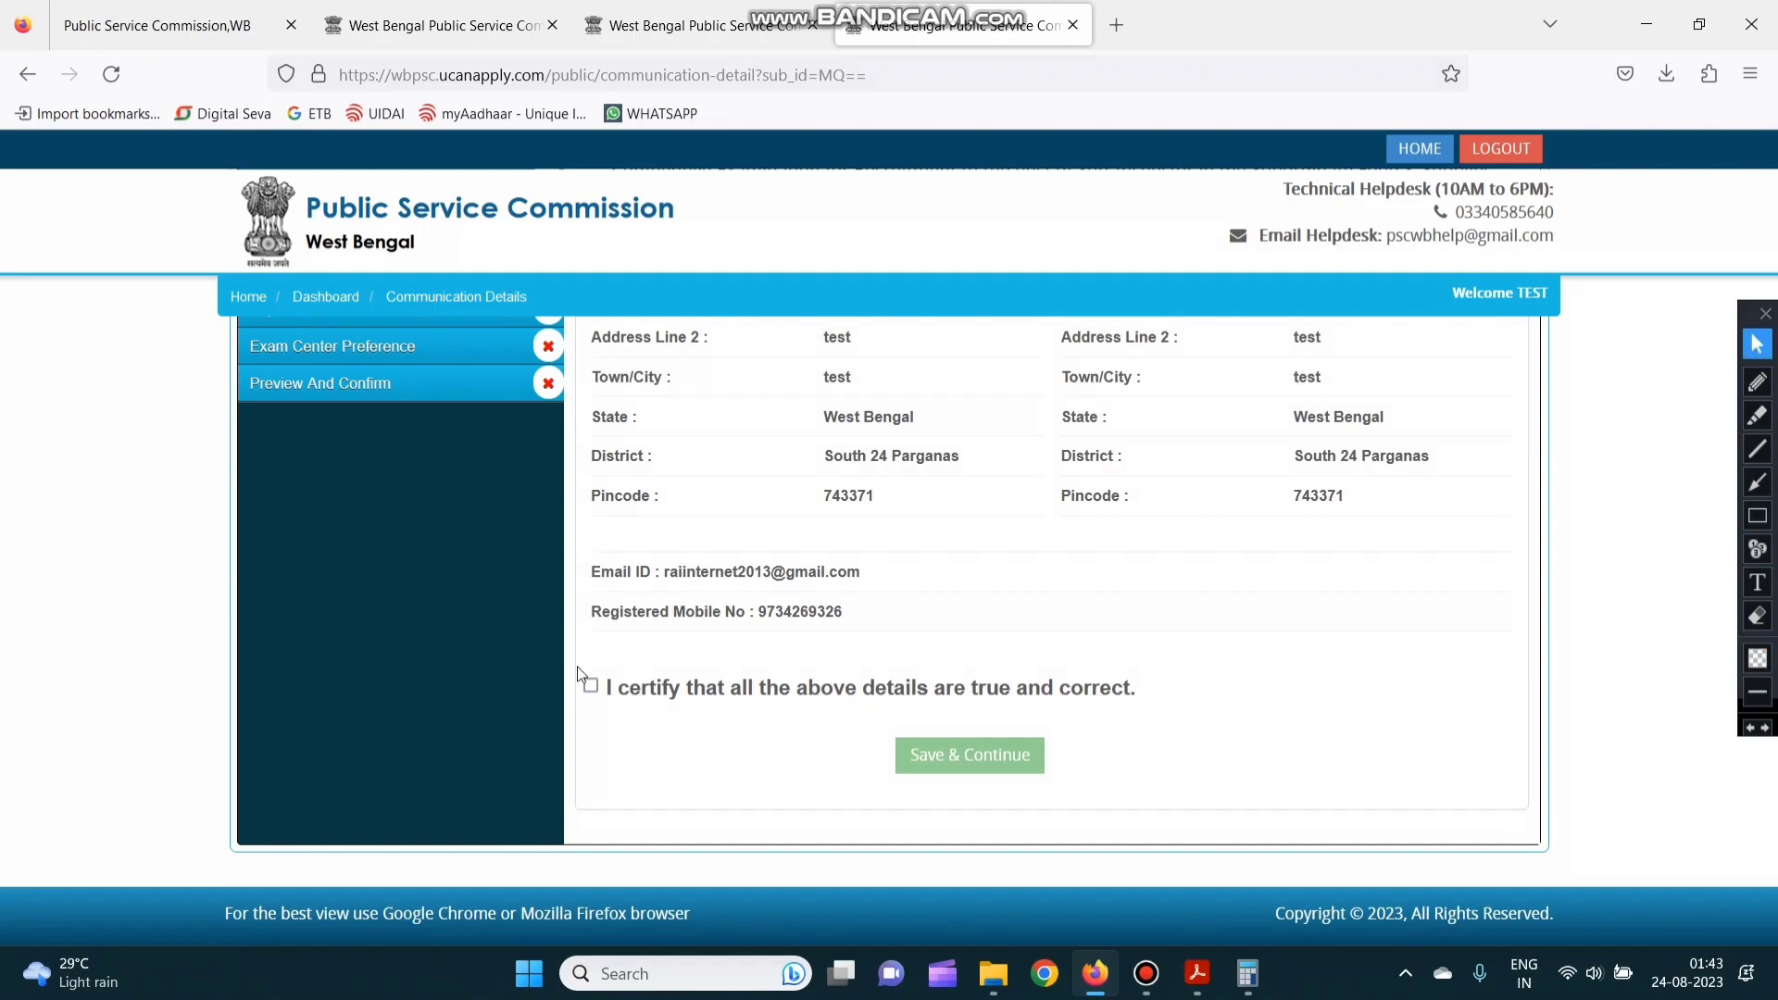
{"action": "left_click", "coordinate": [588, 684]}
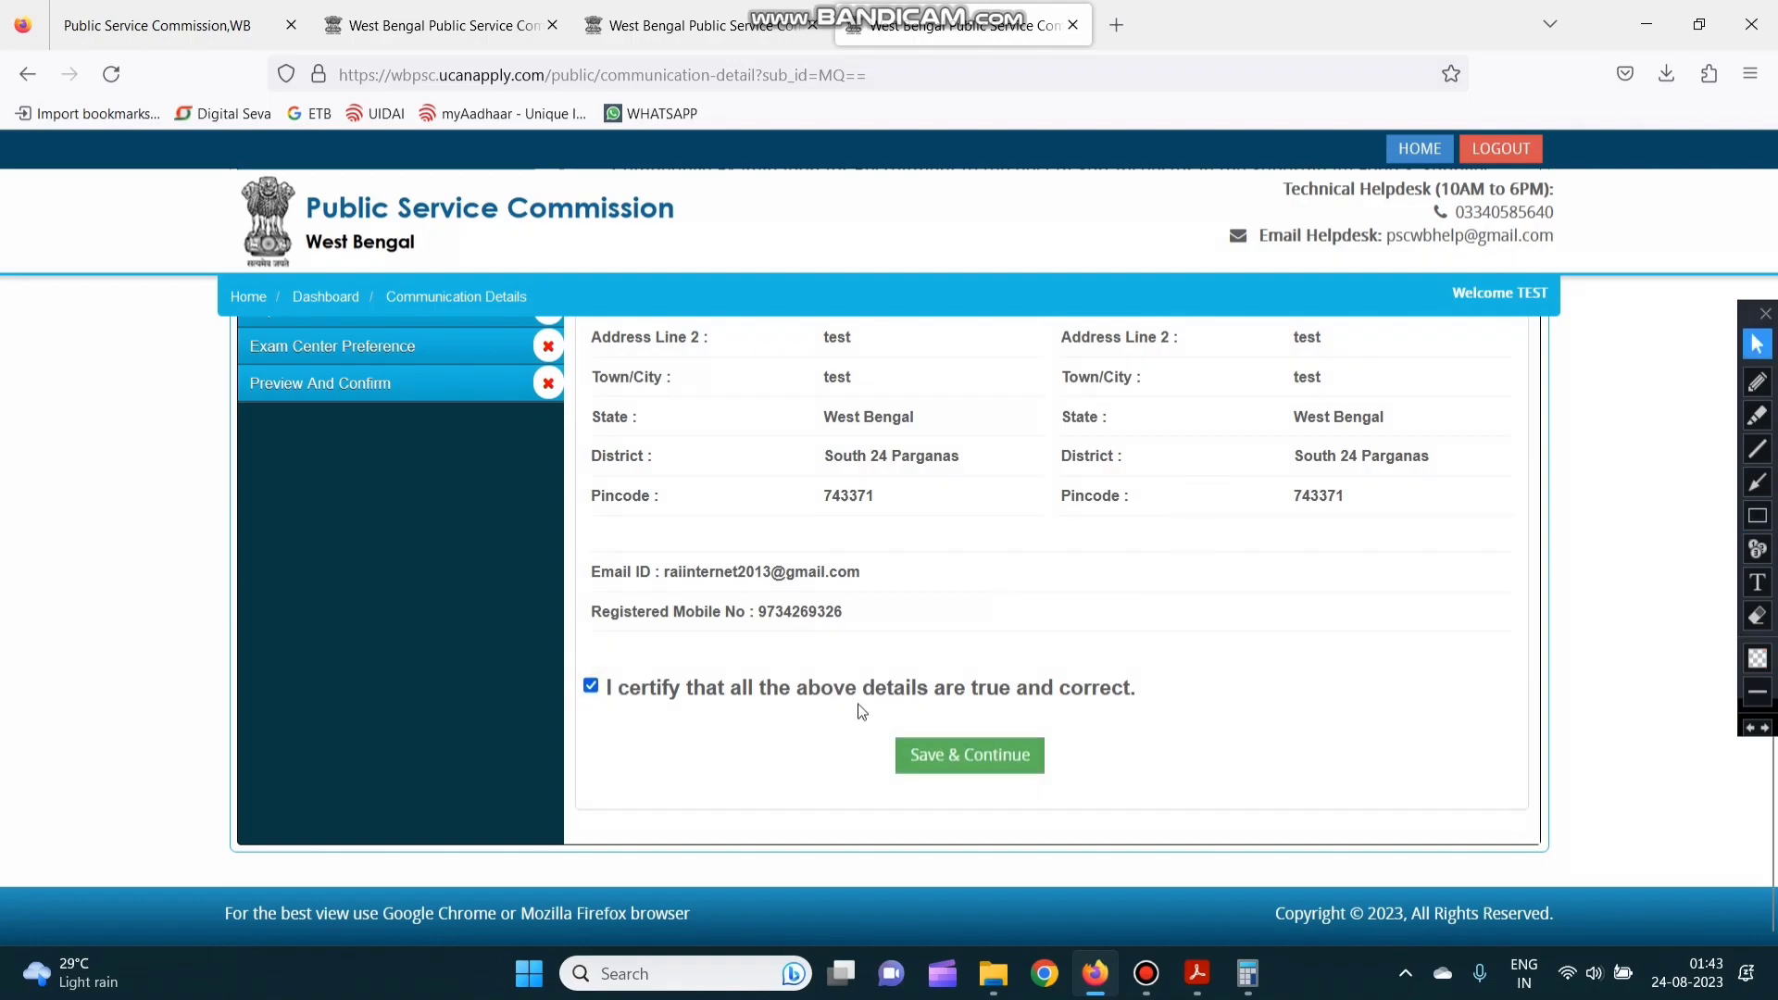
{"action": "left_click_drag", "start_coordinate": [862, 706], "coordinate": [880, 736]}
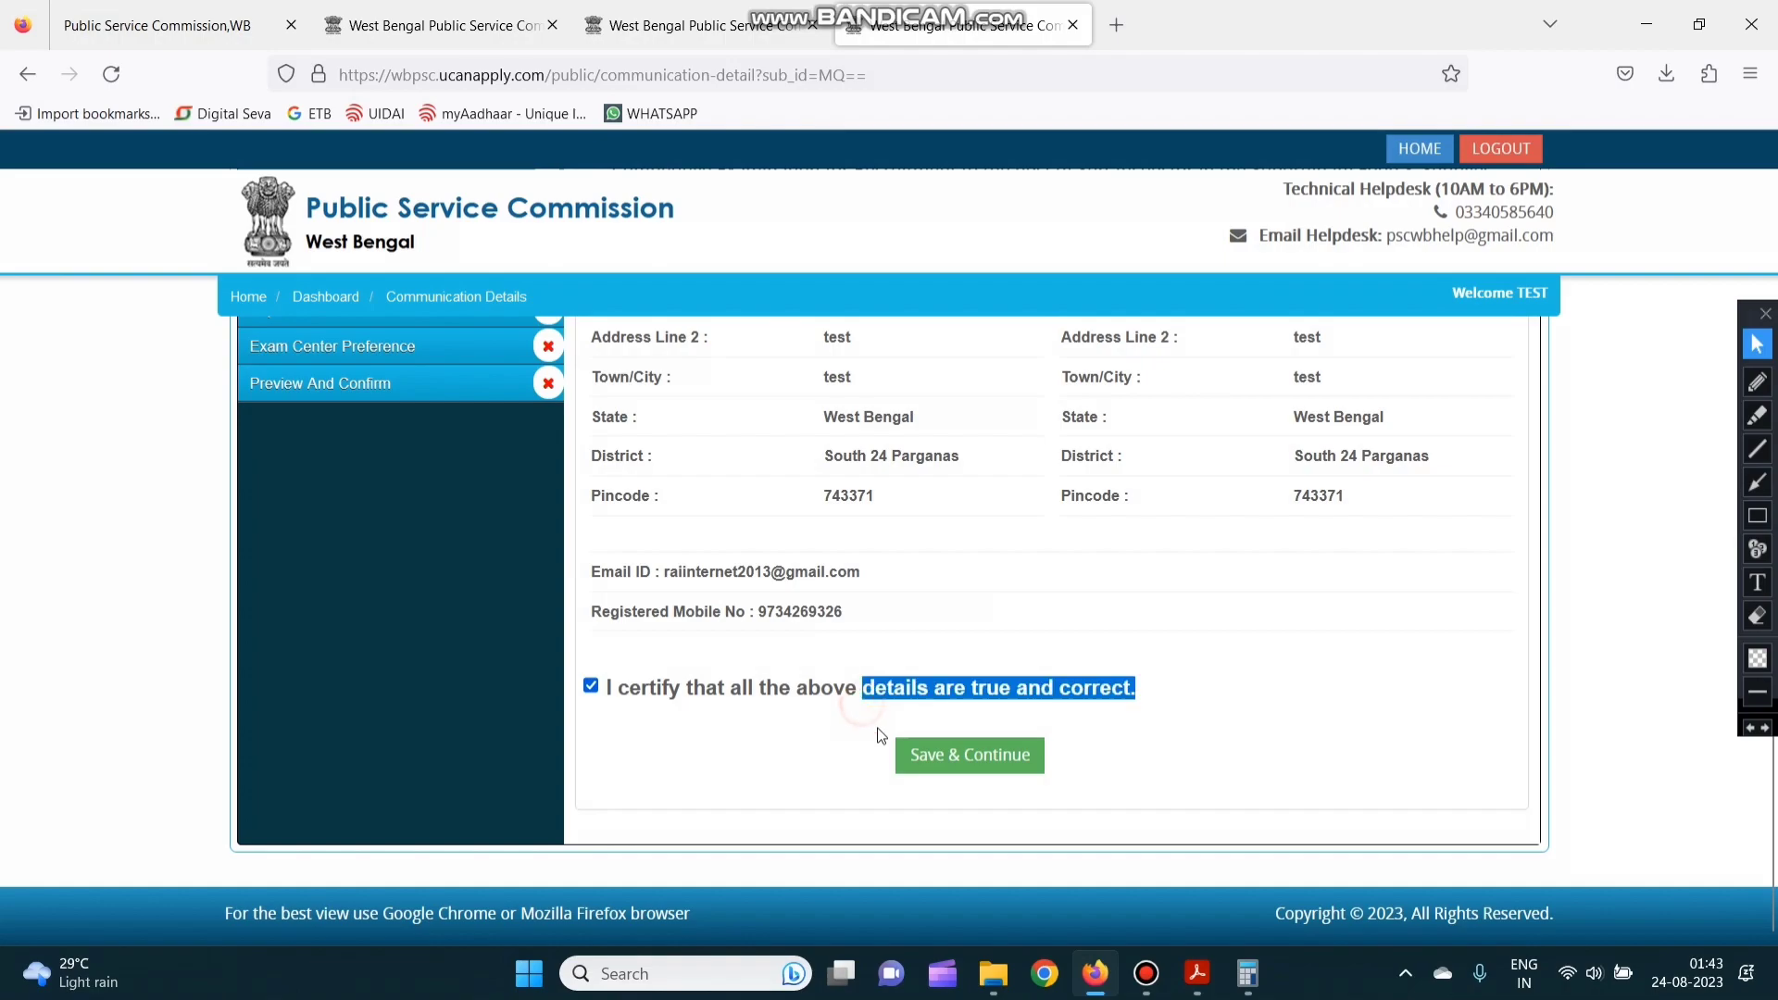
{"action": "left_click", "coordinate": [979, 767]}
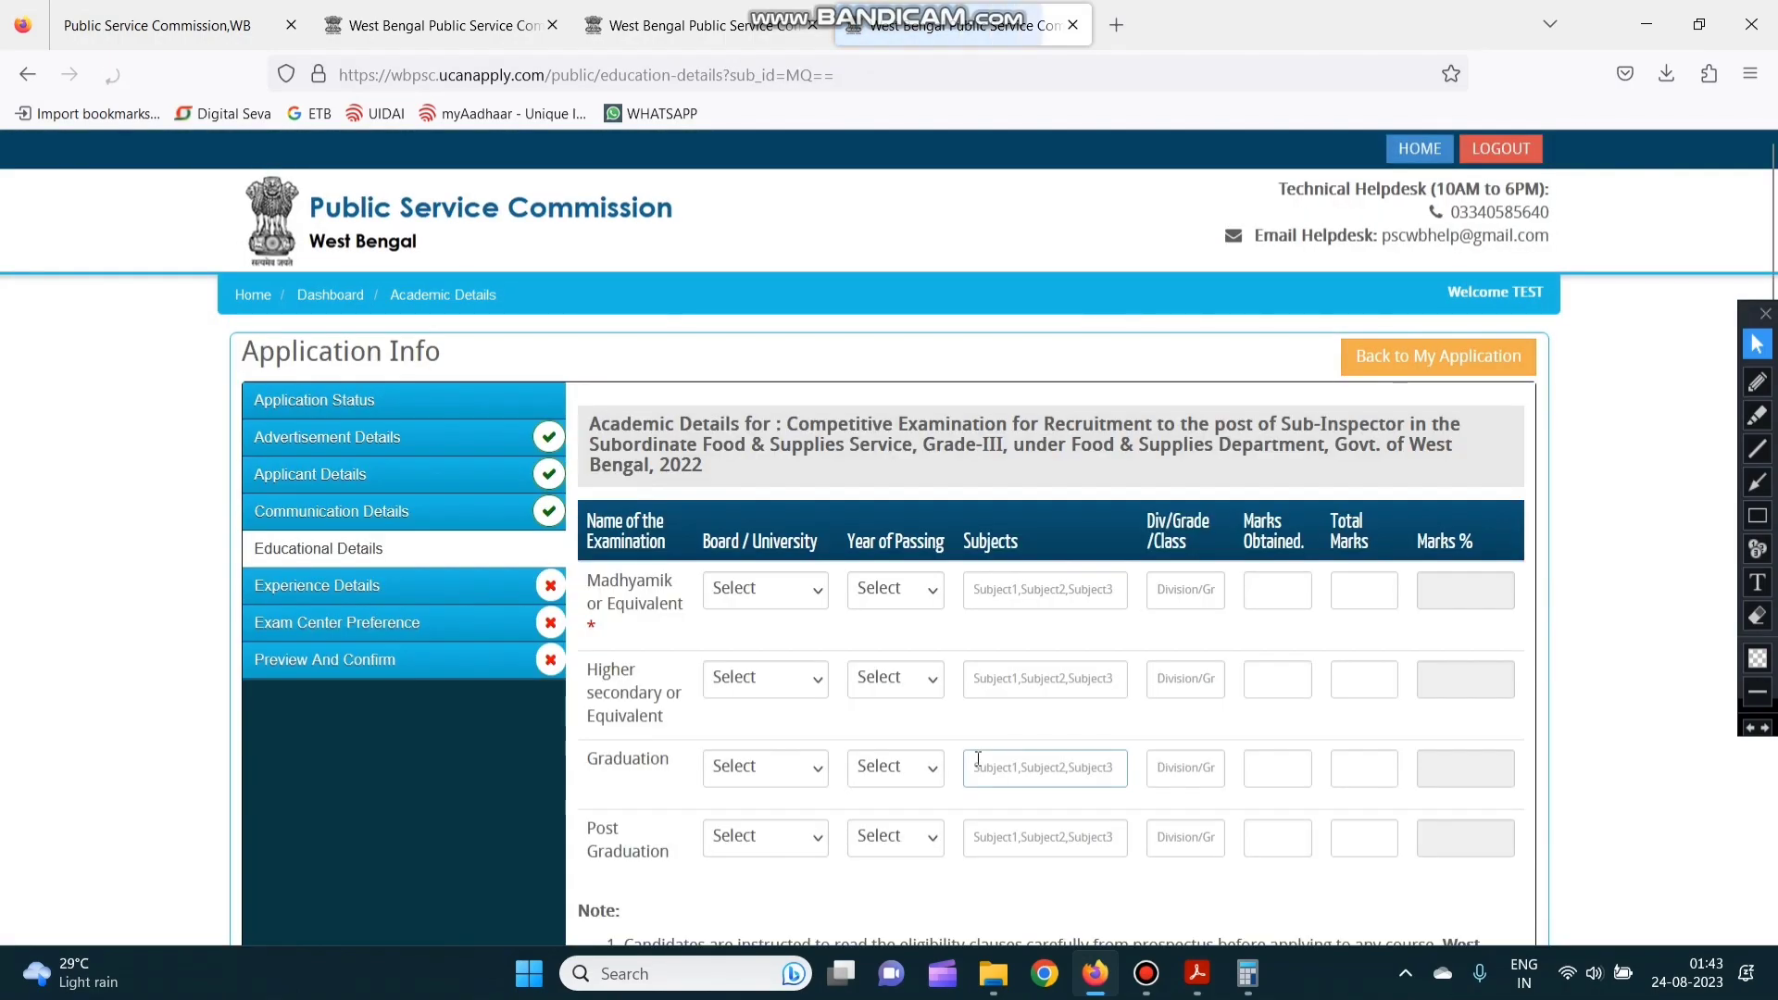
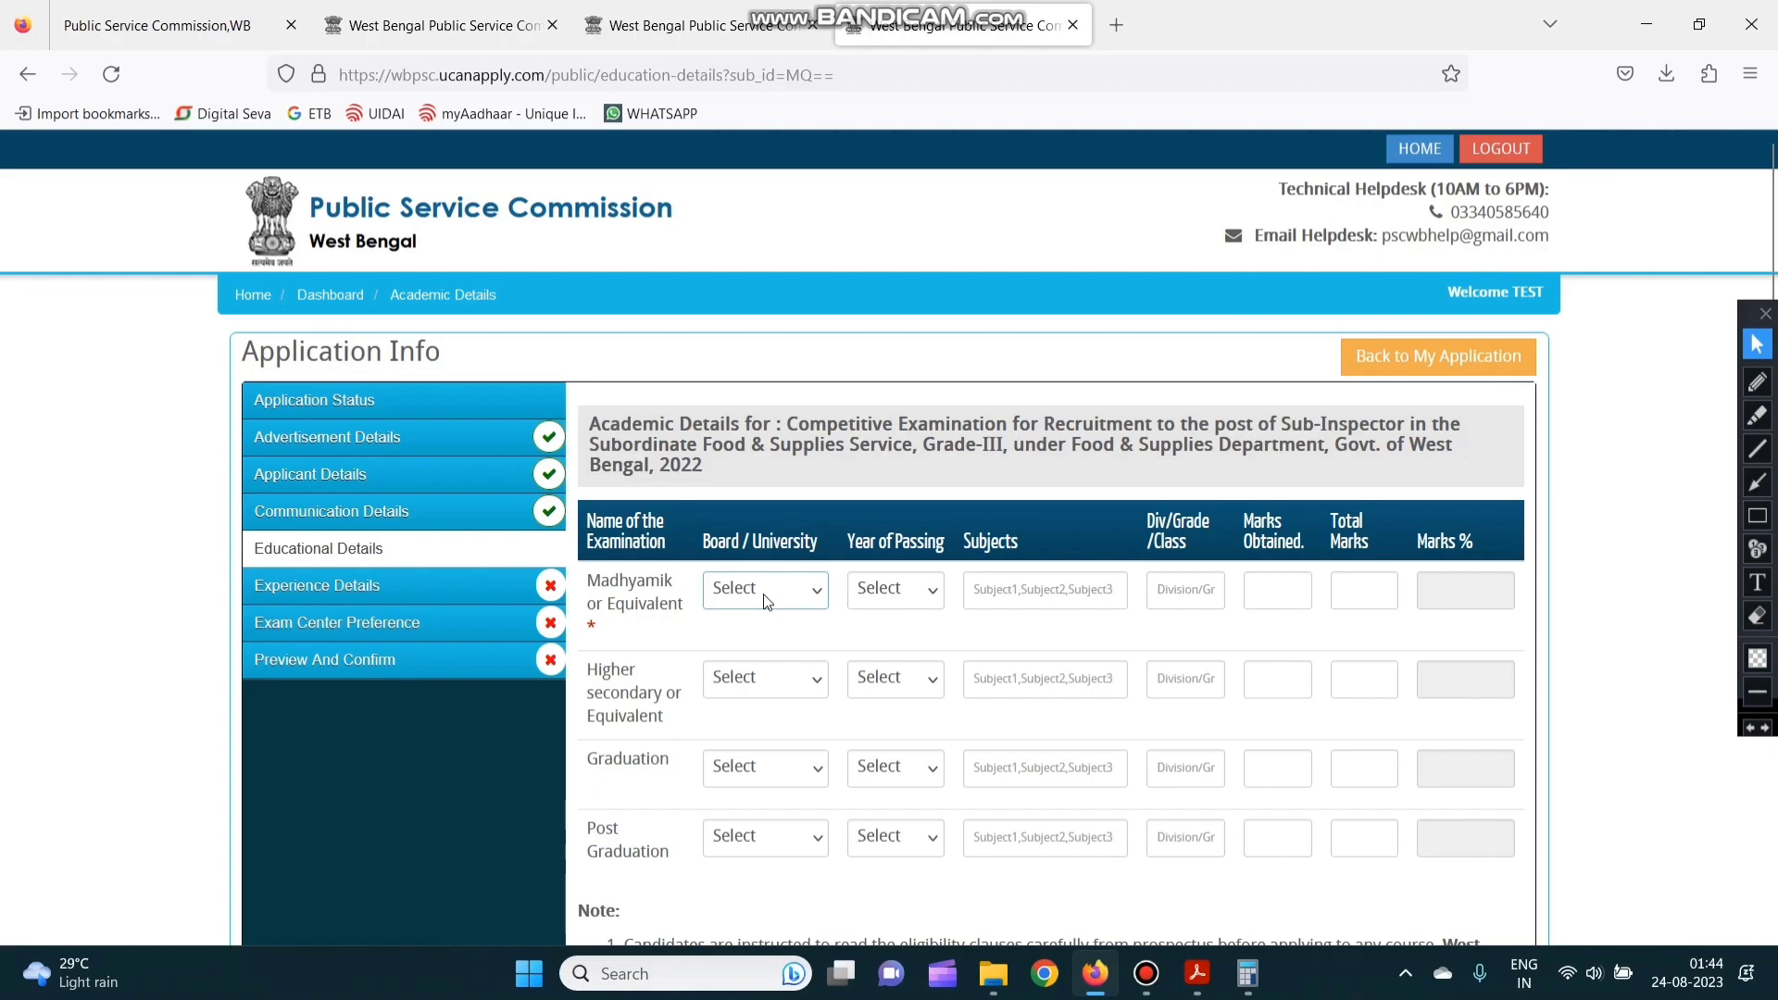
- Set the Madhyamik board to West Bengal Board of Secondary Education, Calcutta
{"action": "key", "text": "p"}
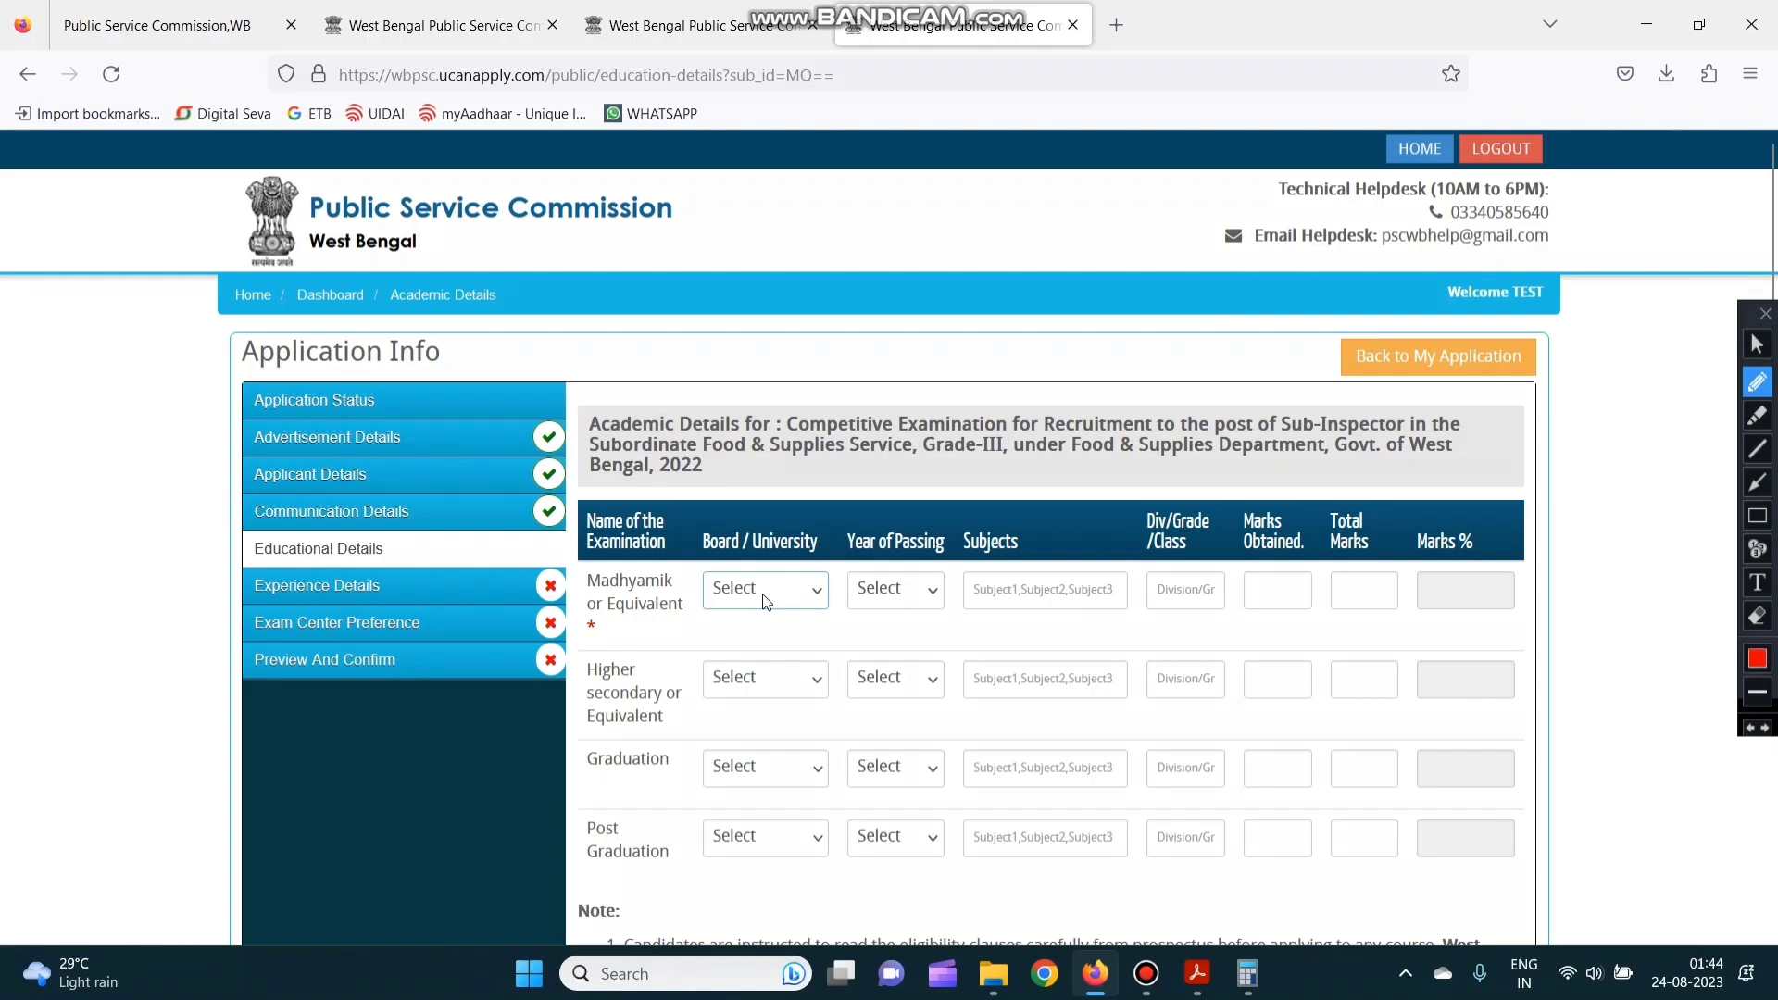
{"action": "left_click_drag", "start_coordinate": [587, 598], "coordinate": [825, 557]}
{"action": "left_click_drag", "start_coordinate": [702, 563], "coordinate": [796, 562]}
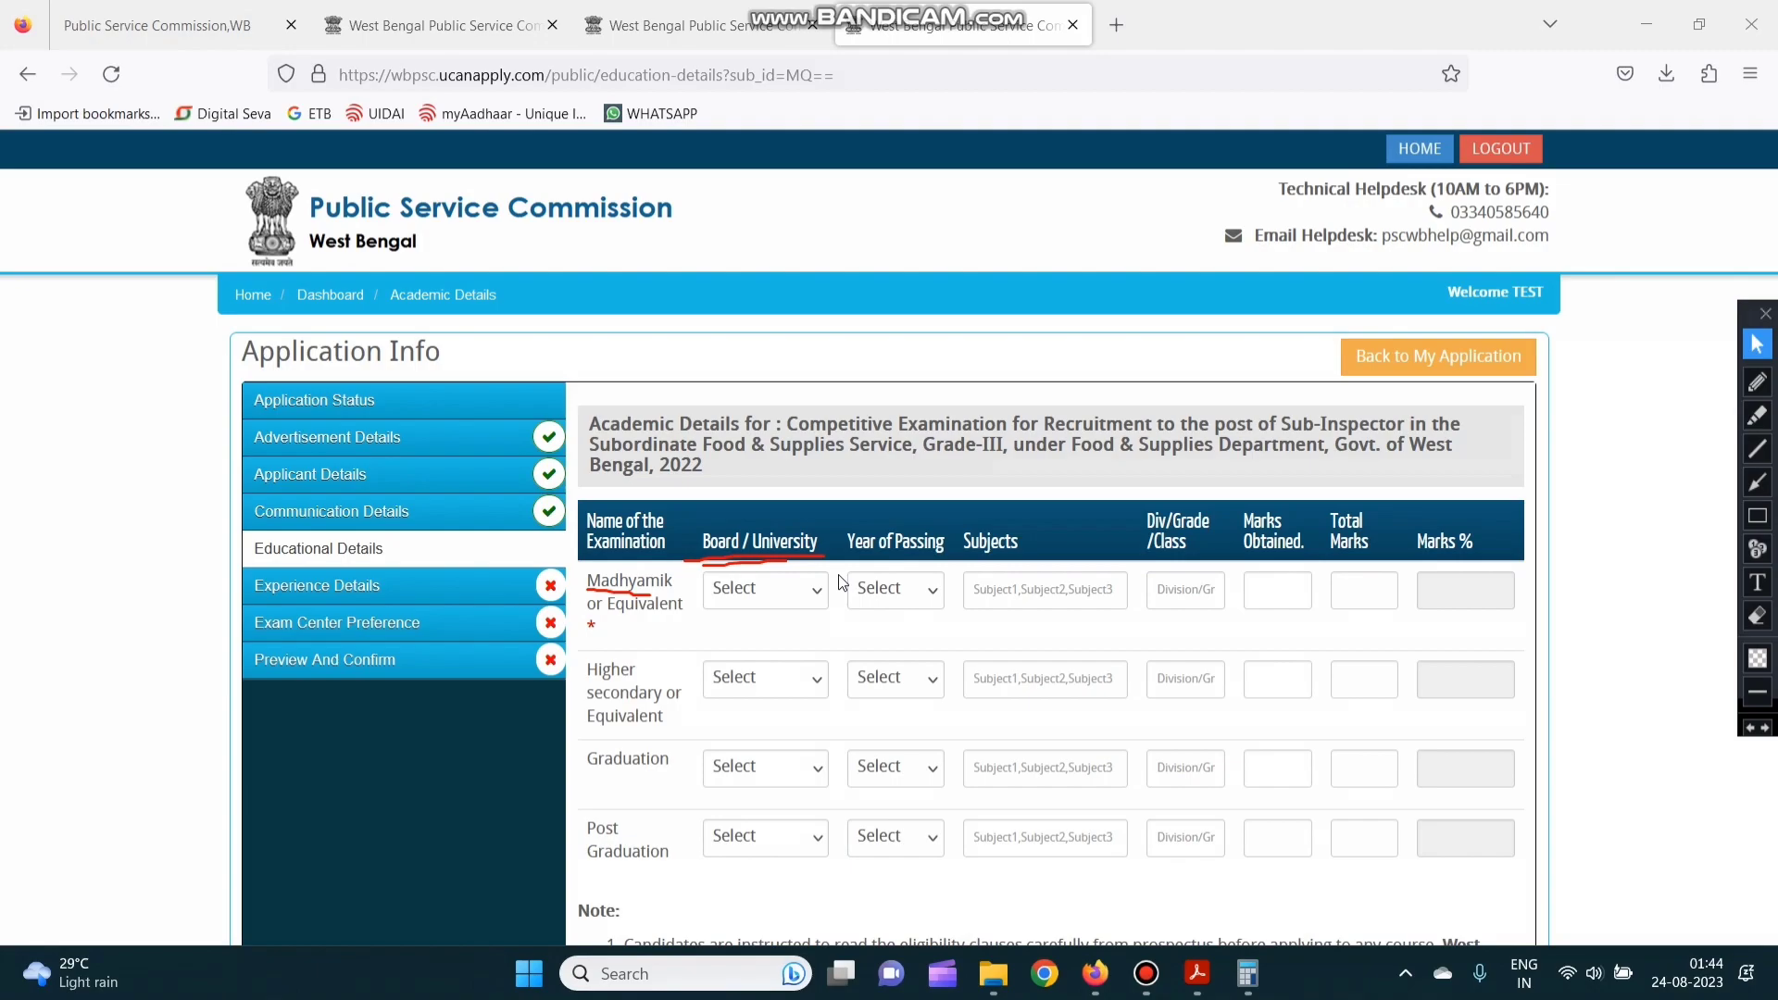
{"action": "left_click", "coordinate": [782, 597]}
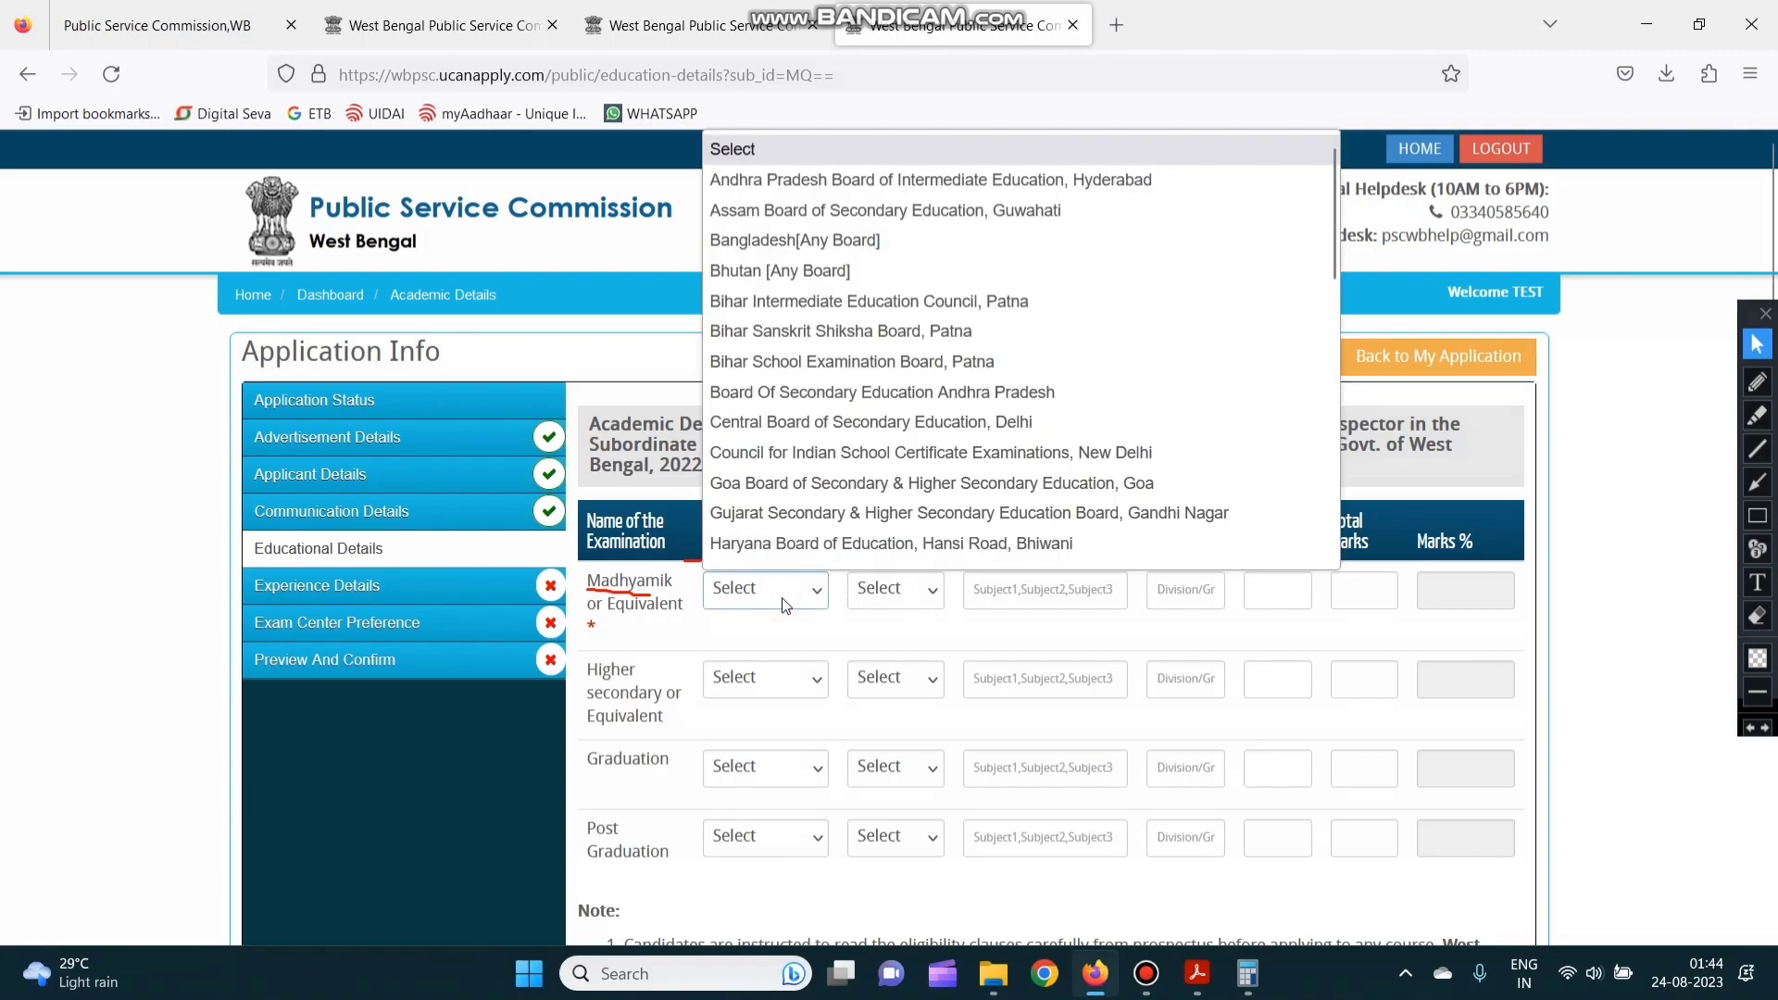
{"action": "key", "text": "w"}
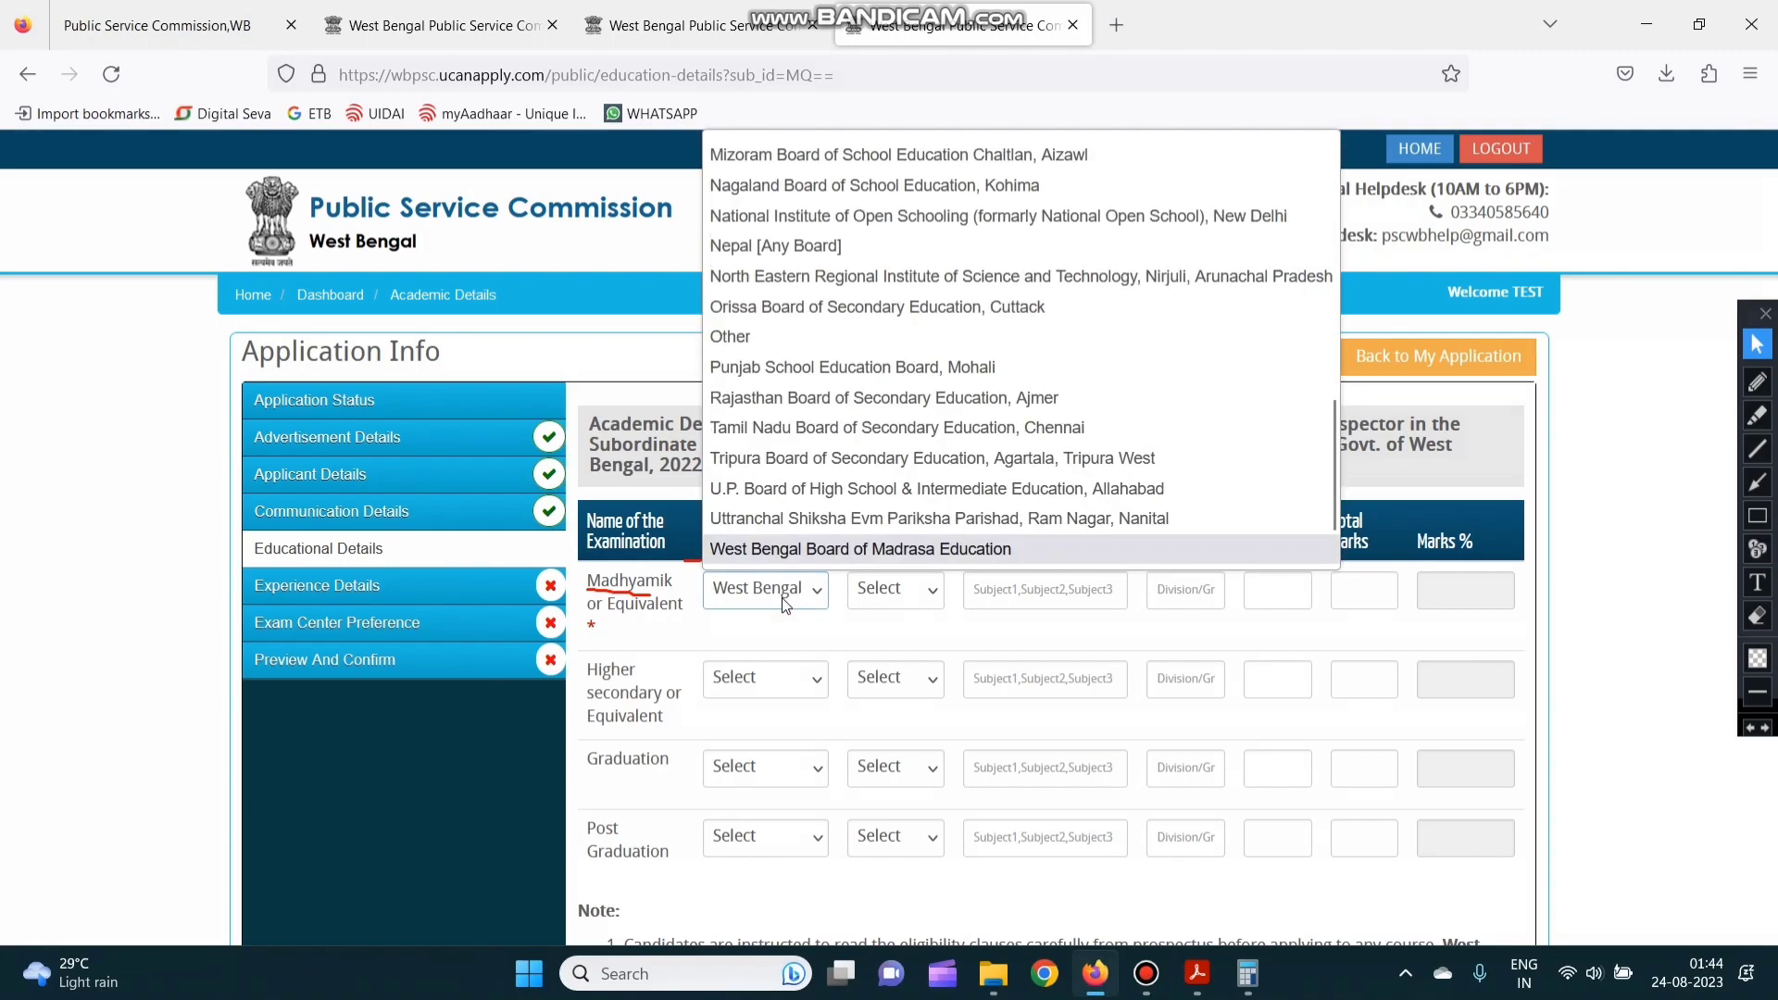
{"action": "key", "text": "Down"}
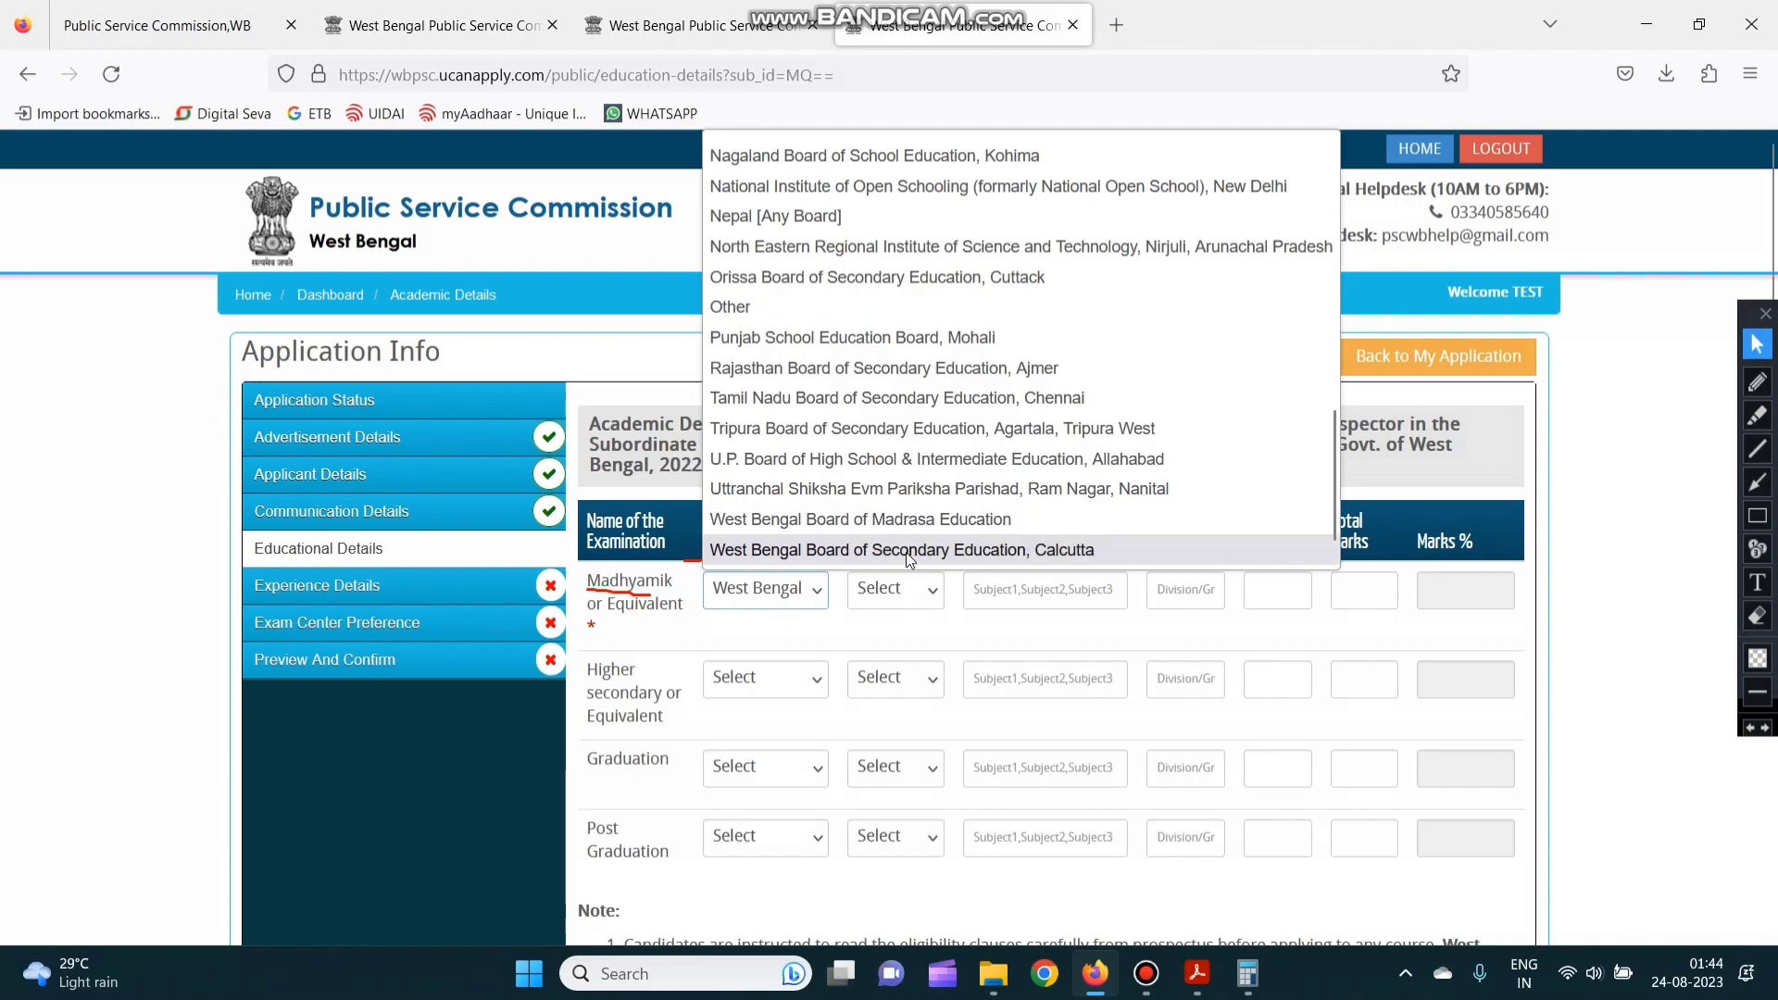
{"action": "left_click", "coordinate": [907, 552]}
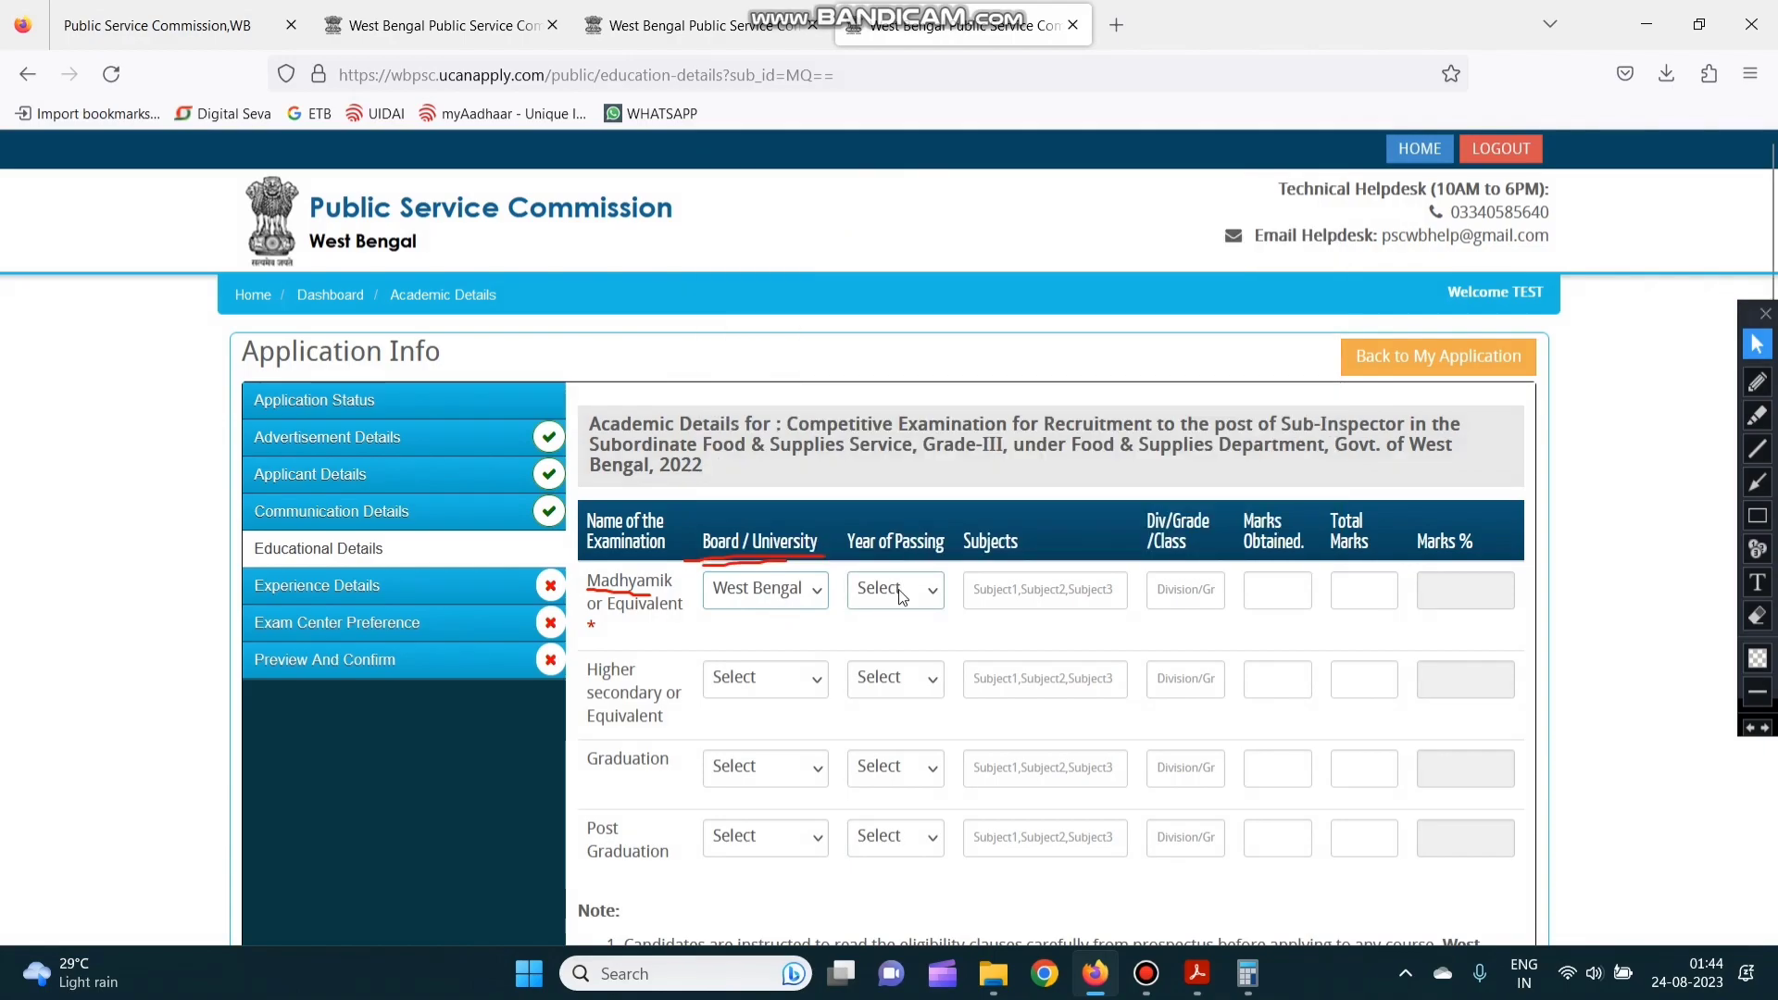
- Choose 2008 as the Madhyamik year of passing
{"action": "left_click", "coordinate": [900, 595]}
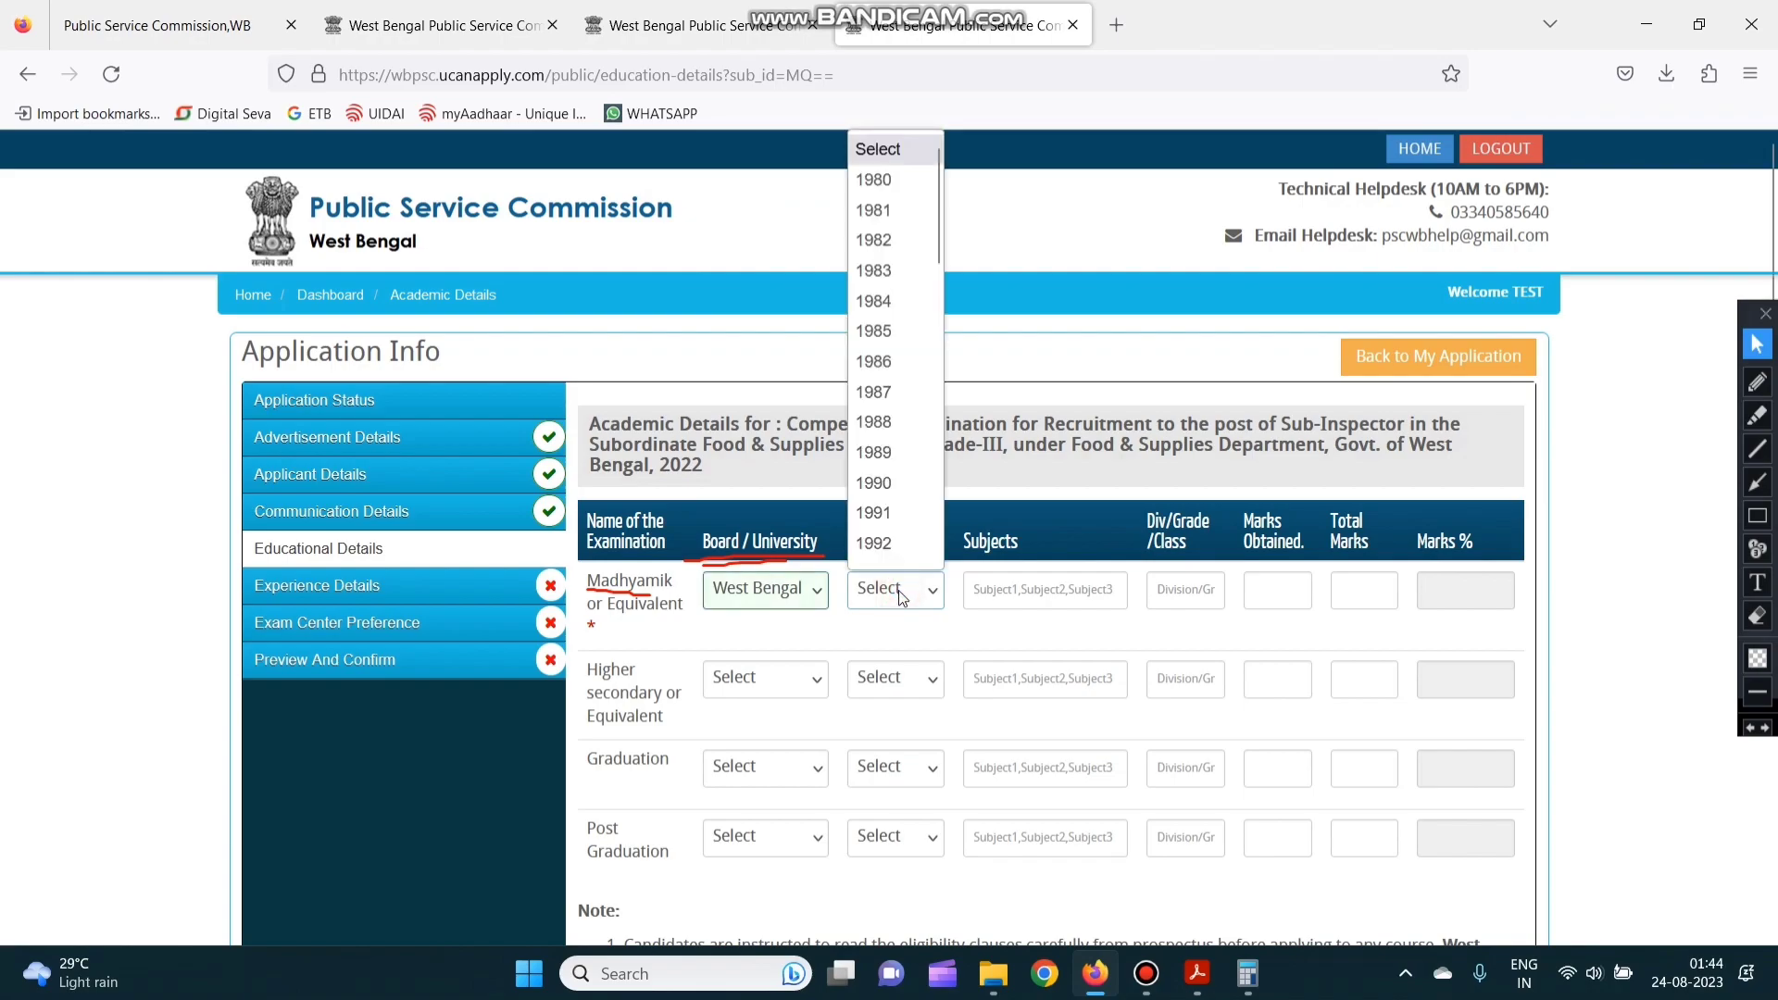
{"action": "scroll", "coordinate": [917, 371], "scroll_direction": "down", "scroll_amount": 4}
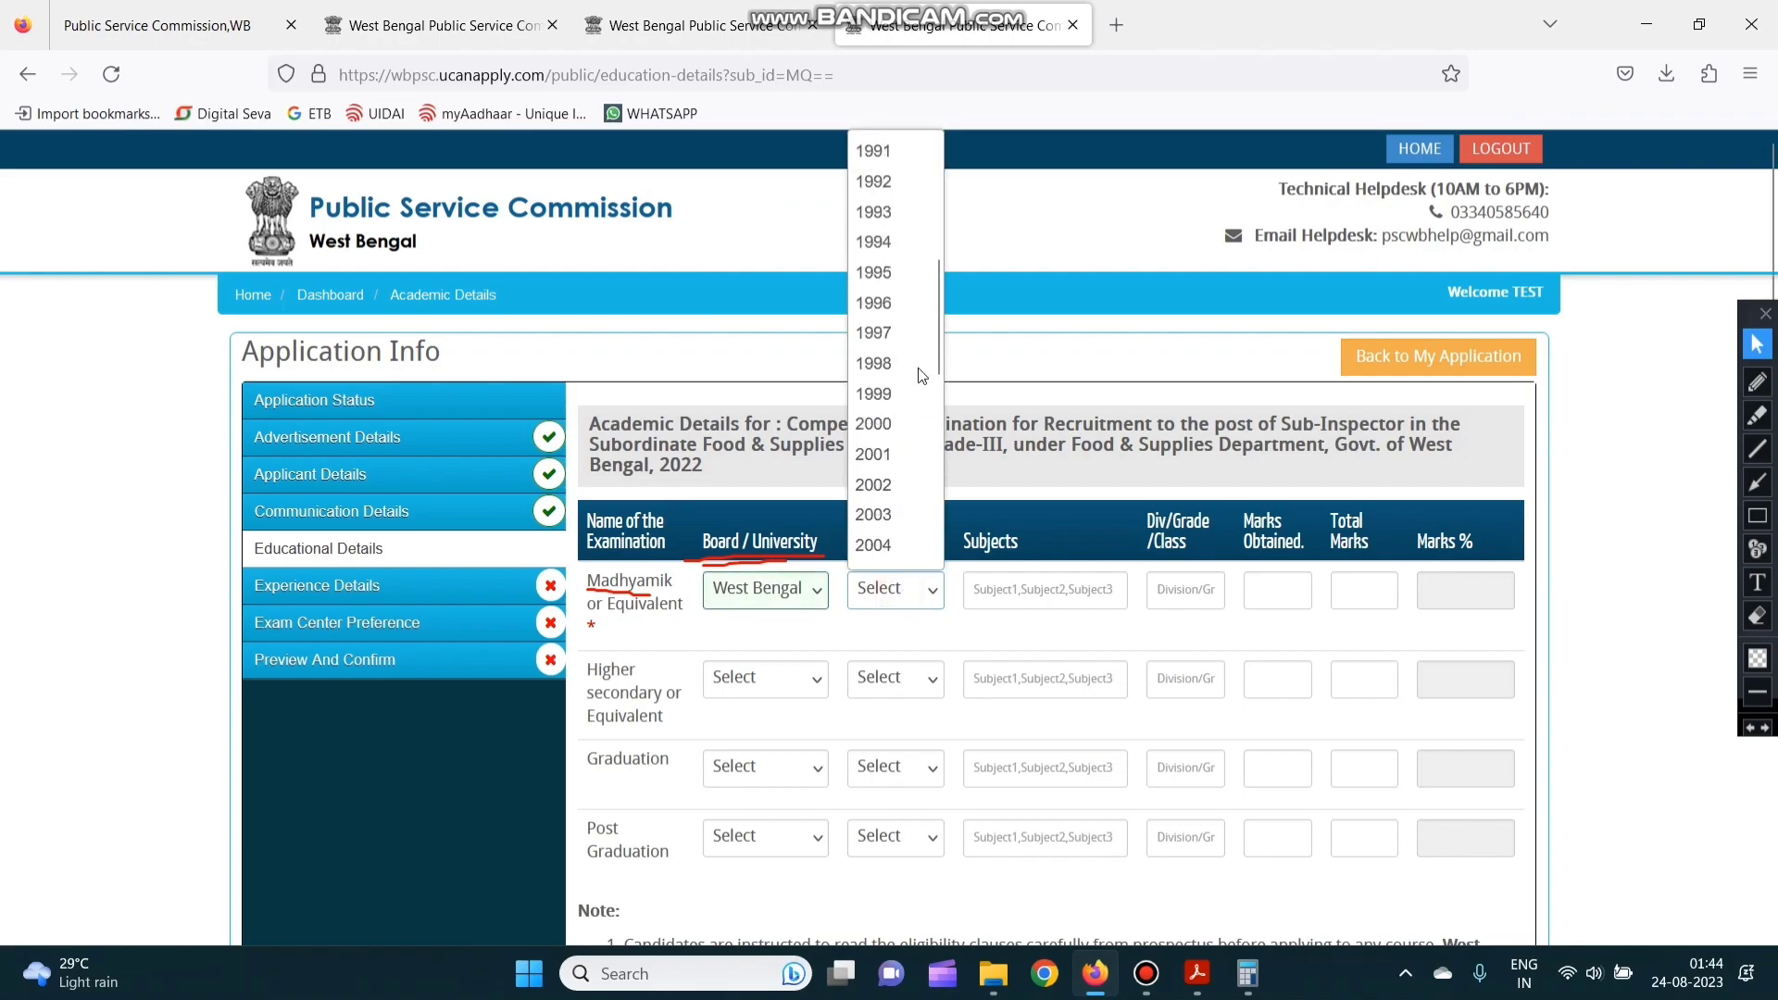
{"action": "scroll", "coordinate": [908, 389], "scroll_direction": "down", "scroll_amount": 2}
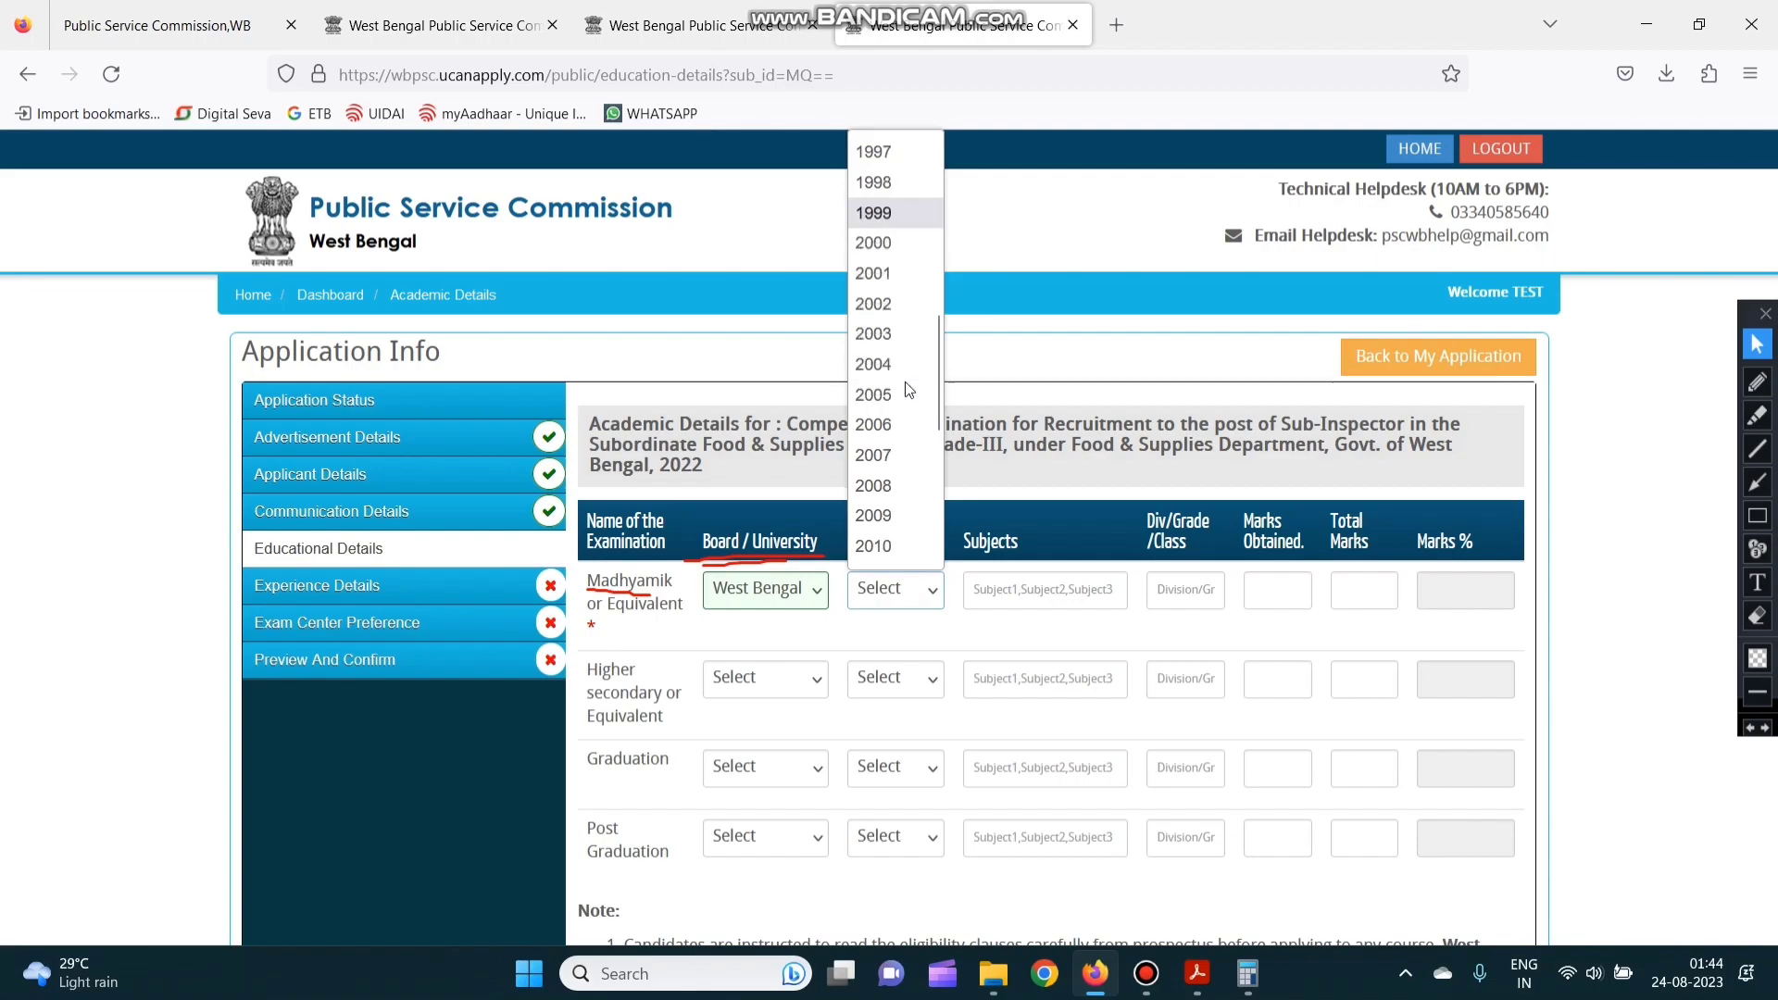
{"action": "left_click", "coordinate": [876, 482]}
{"action": "left_click", "coordinate": [1027, 593]}
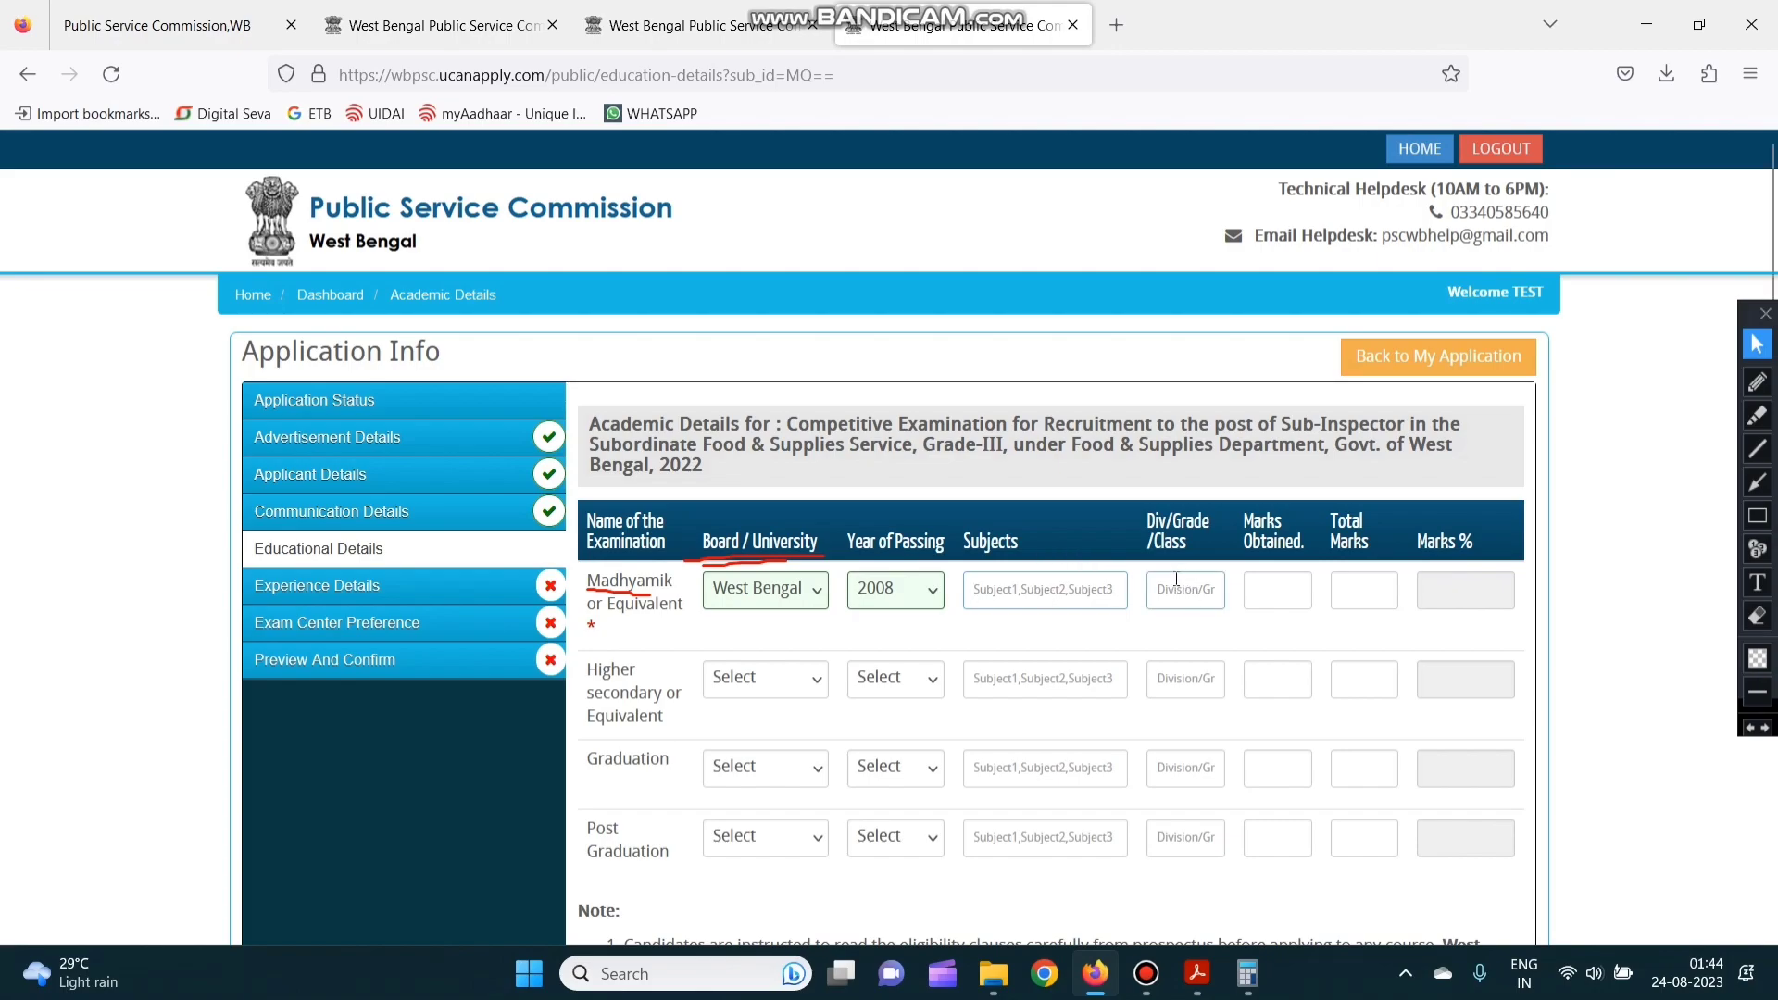
- Enter Madhyamik marks of 576 obtained out of 700 total
{"action": "left_click", "coordinate": [1262, 583]}
{"action": "left_click", "coordinate": [1127, 595]}
{"action": "left_click", "coordinate": [1165, 607]}
{"action": "key", "text": "ctrl+5"}
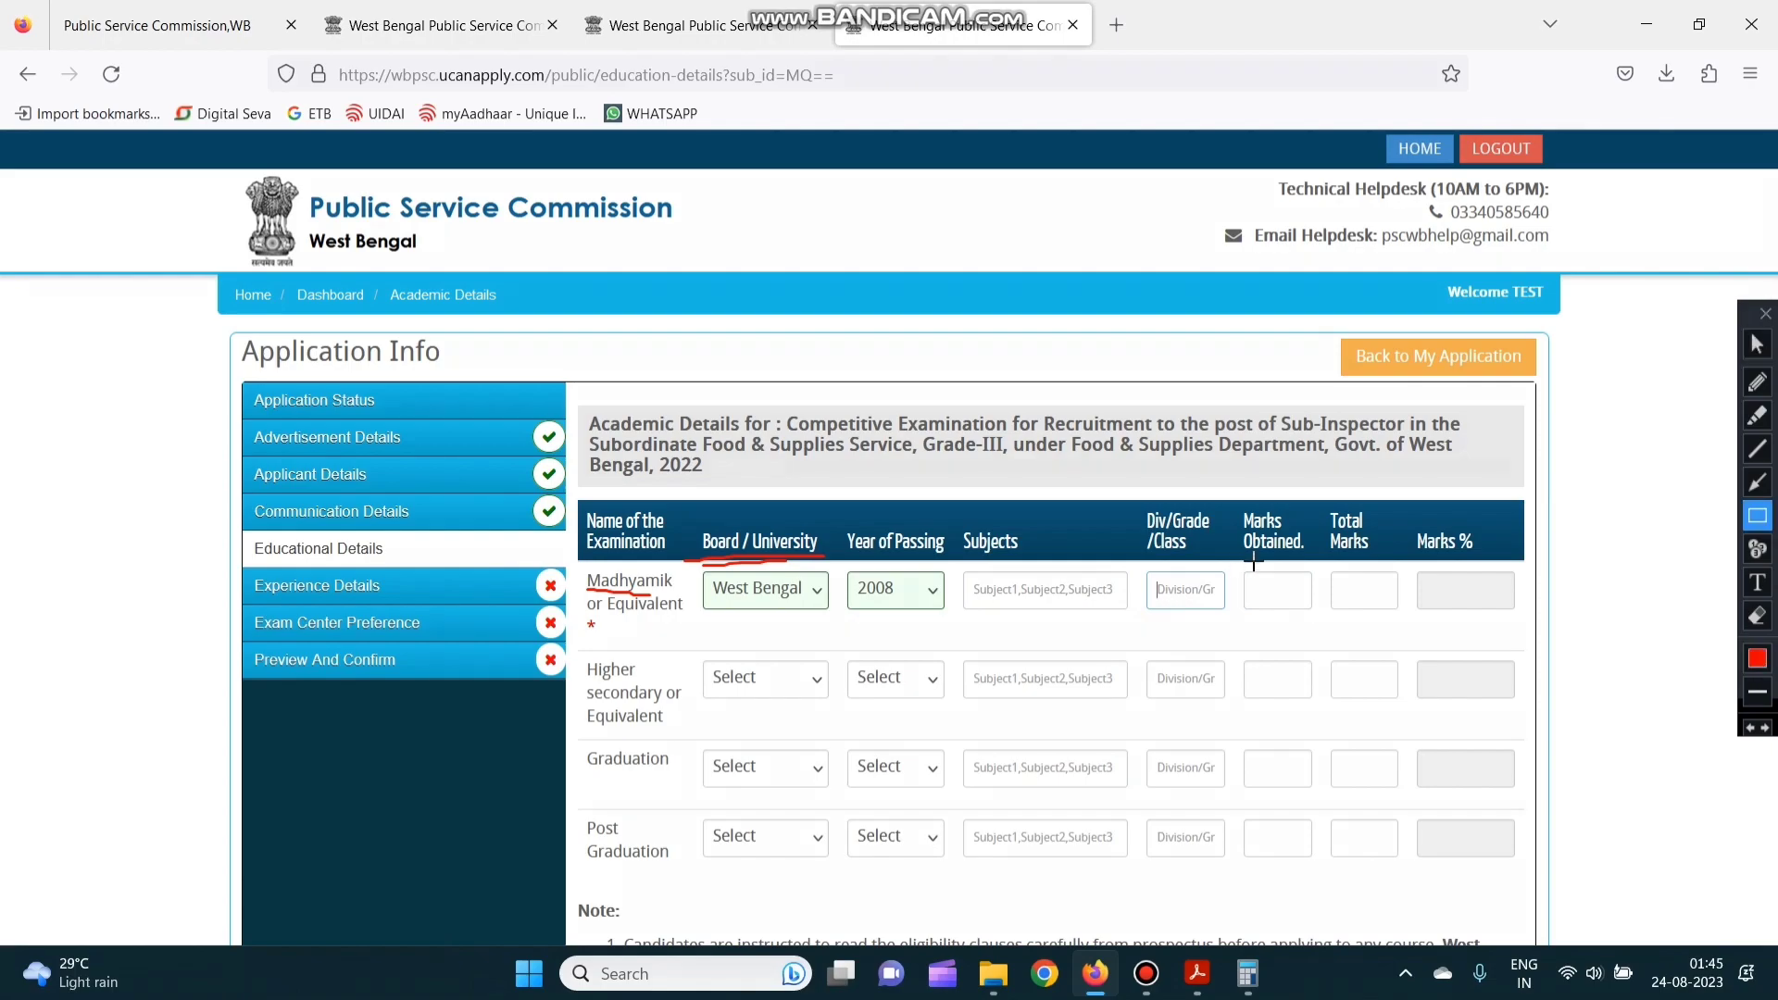
{"action": "left_click_drag", "start_coordinate": [1239, 555], "coordinate": [1328, 619]}
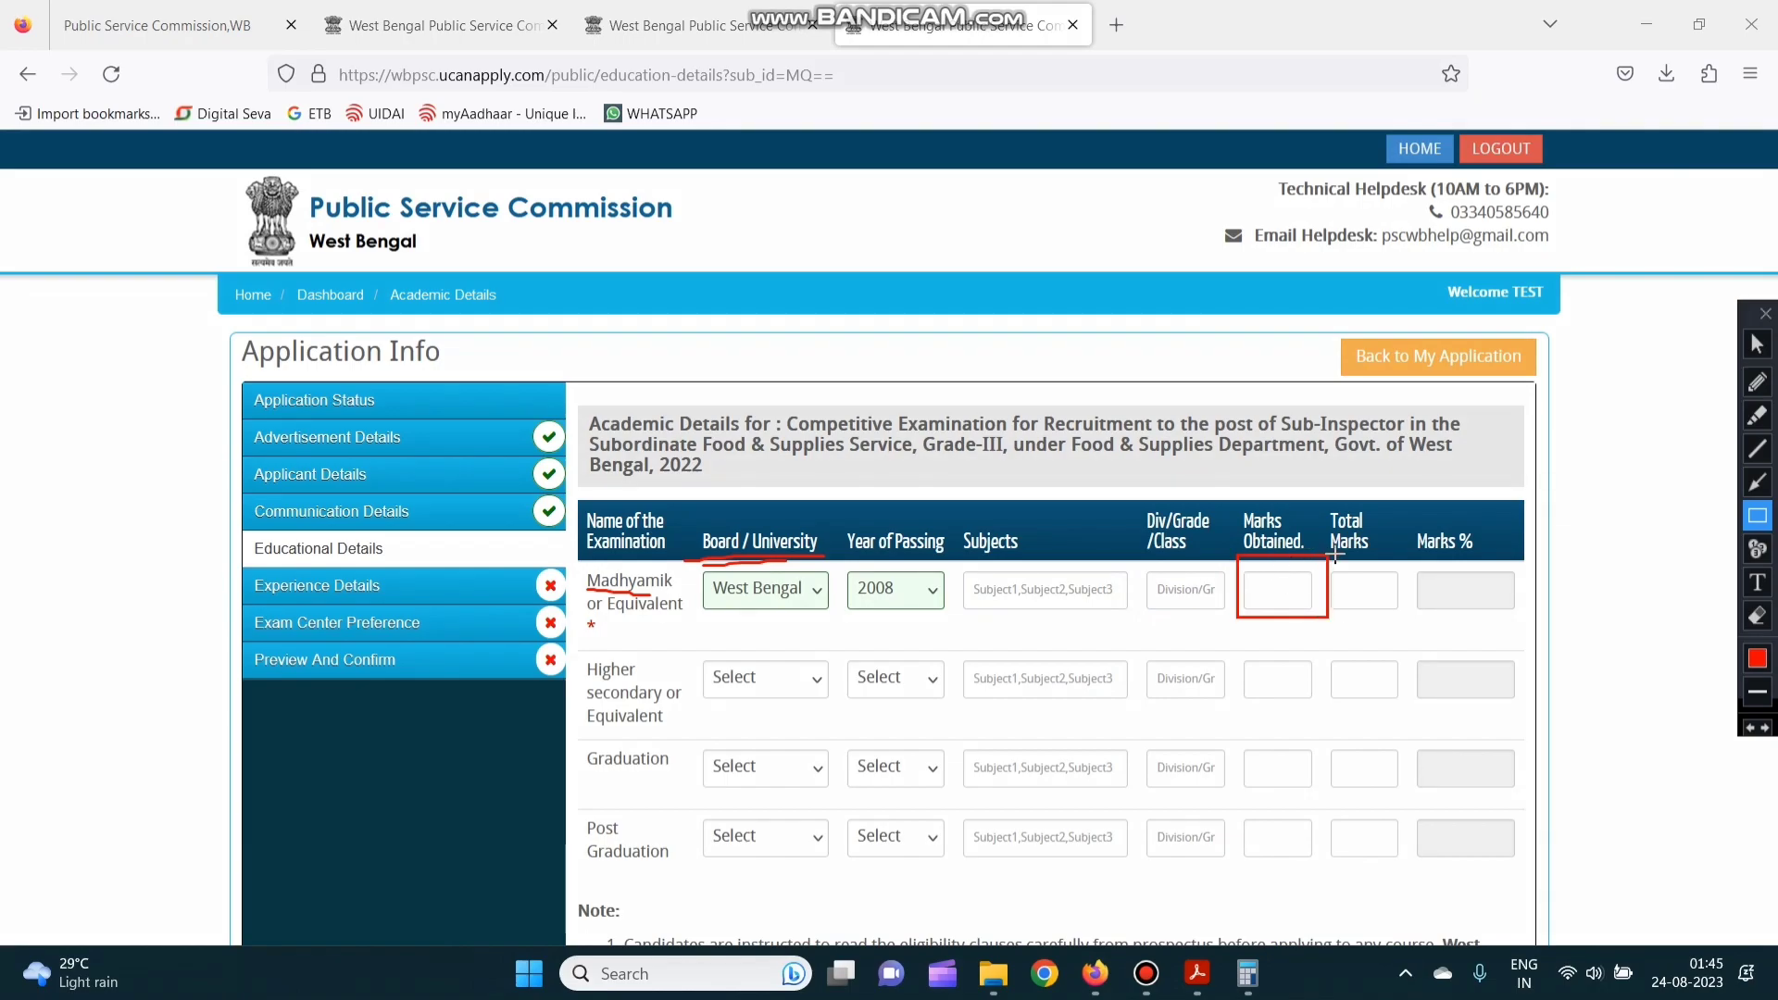
{"action": "mouse_move", "coordinate": [1328, 554]}
{"action": "left_mouse_down"}
{"action": "mouse_move", "coordinate": [1365, 634]}
{"action": "mouse_move", "coordinate": [1409, 628]}
{"action": "left_mouse_up"}
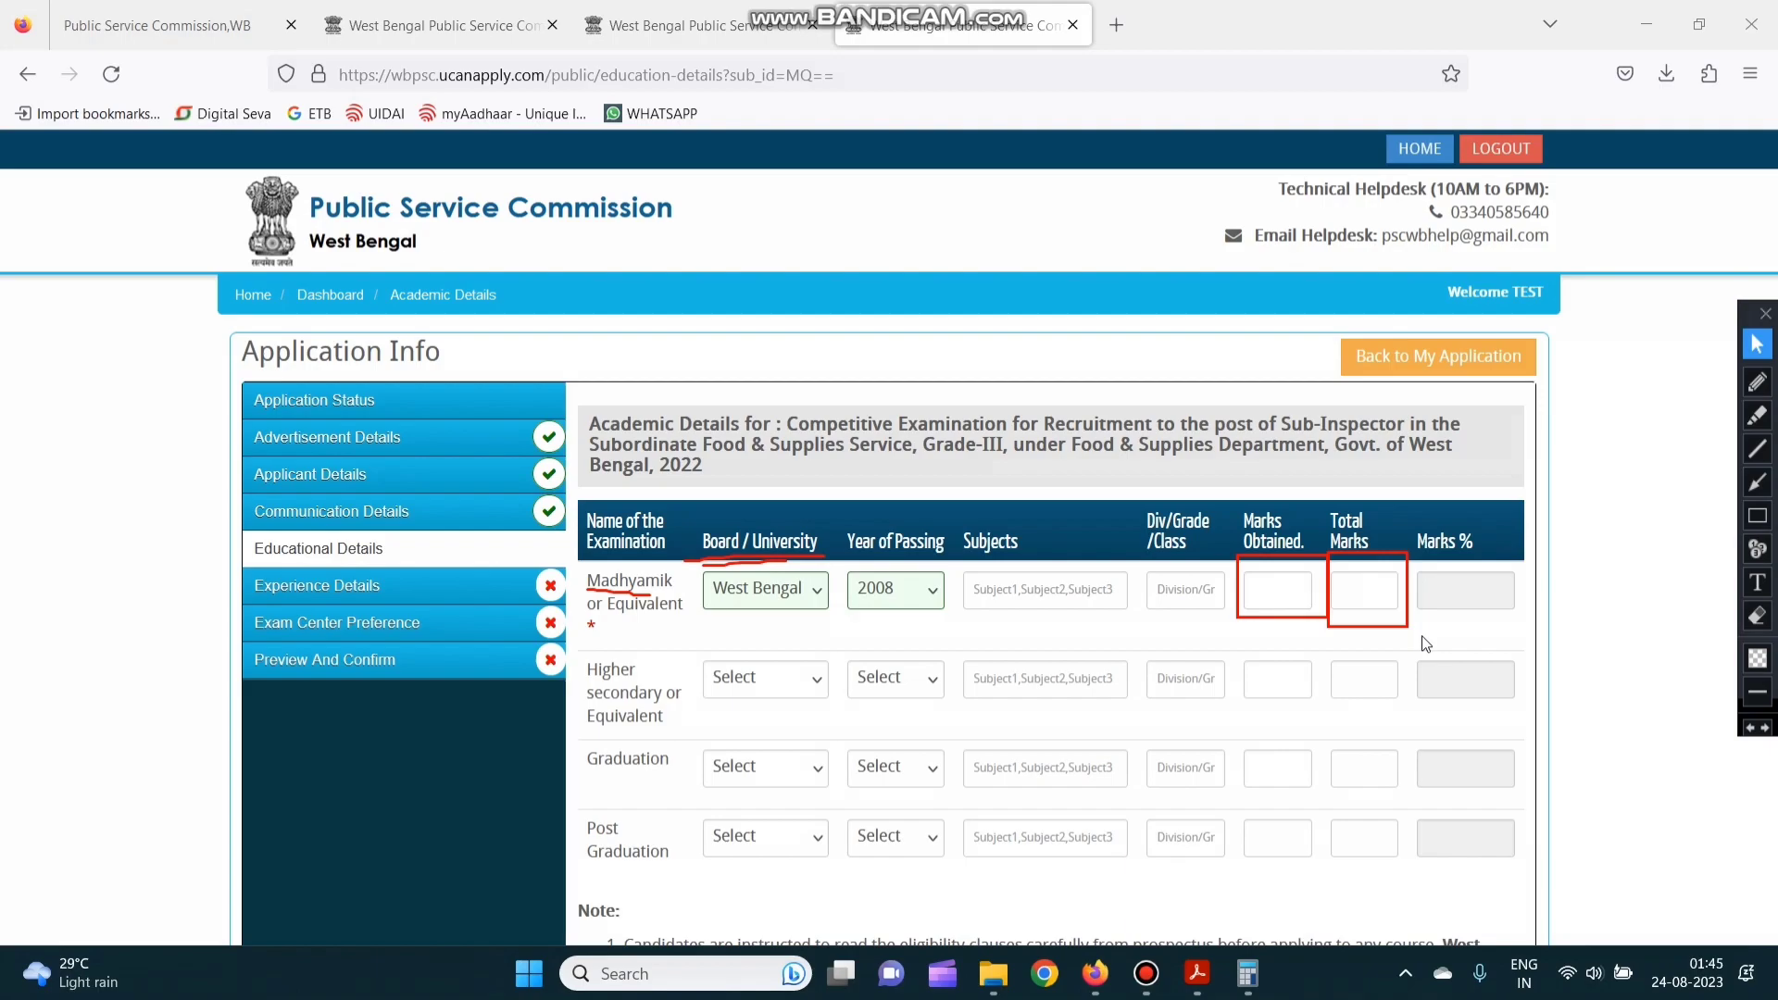
{"action": "left_click", "coordinate": [1261, 591]}
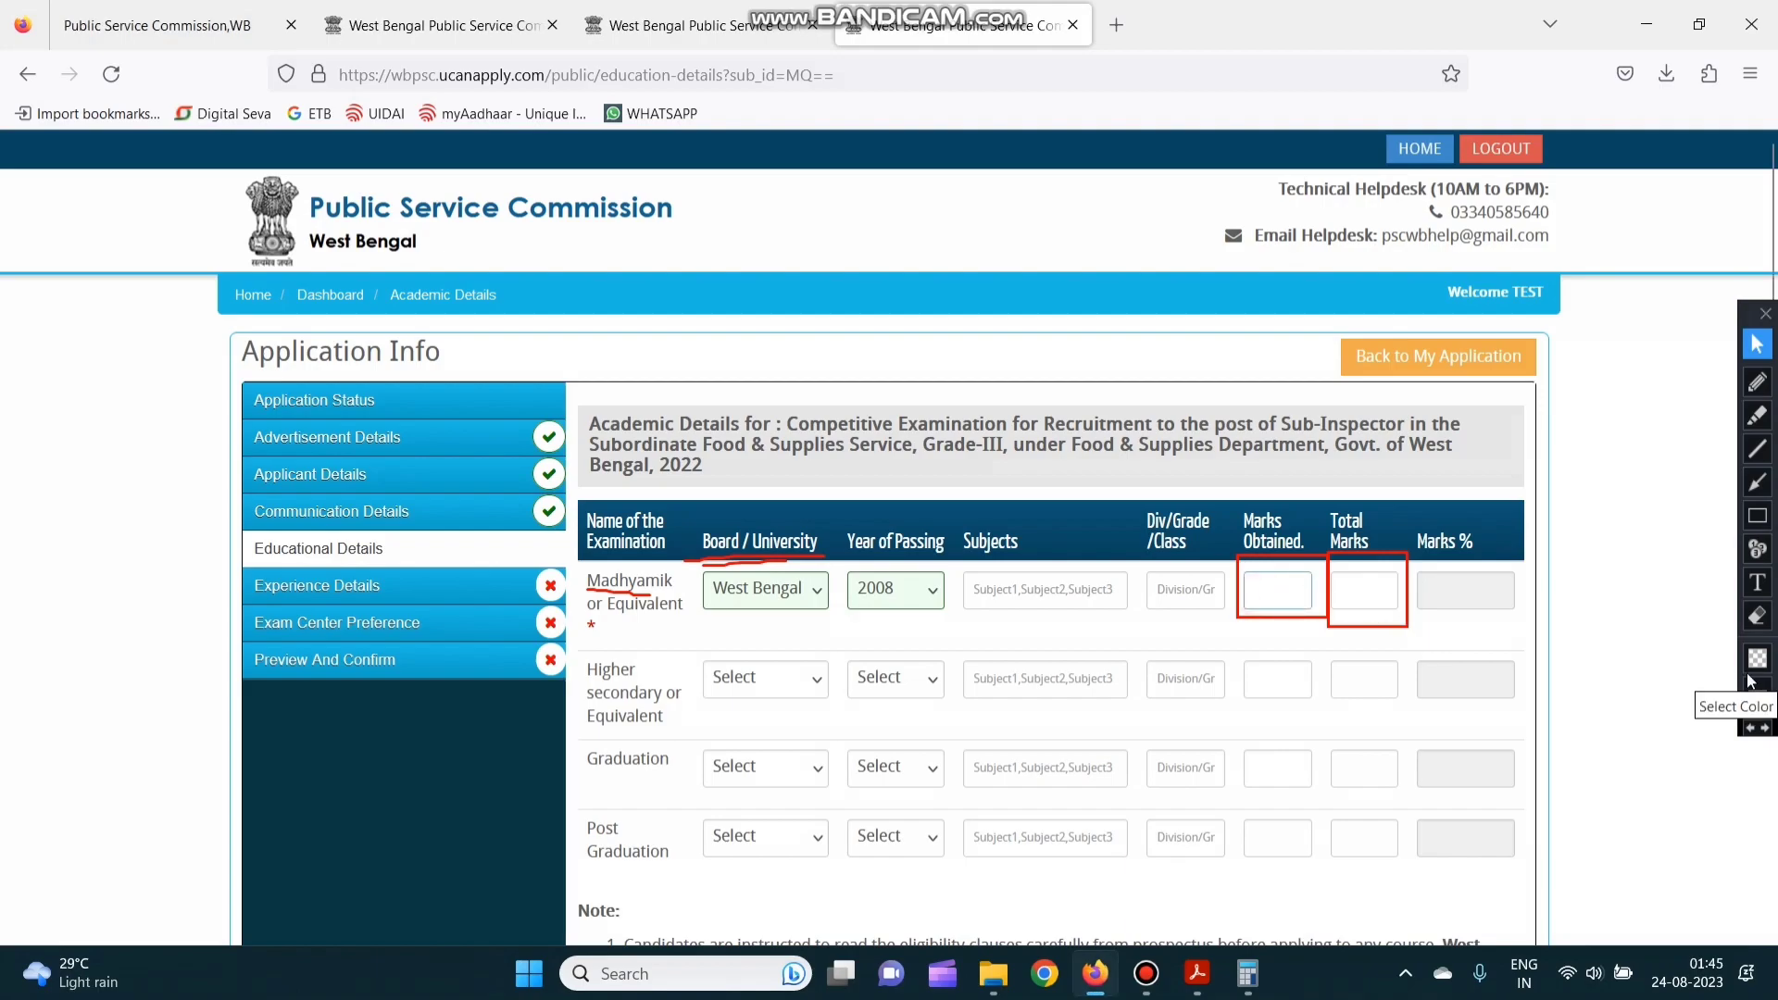
{"action": "type", "text": "576"}
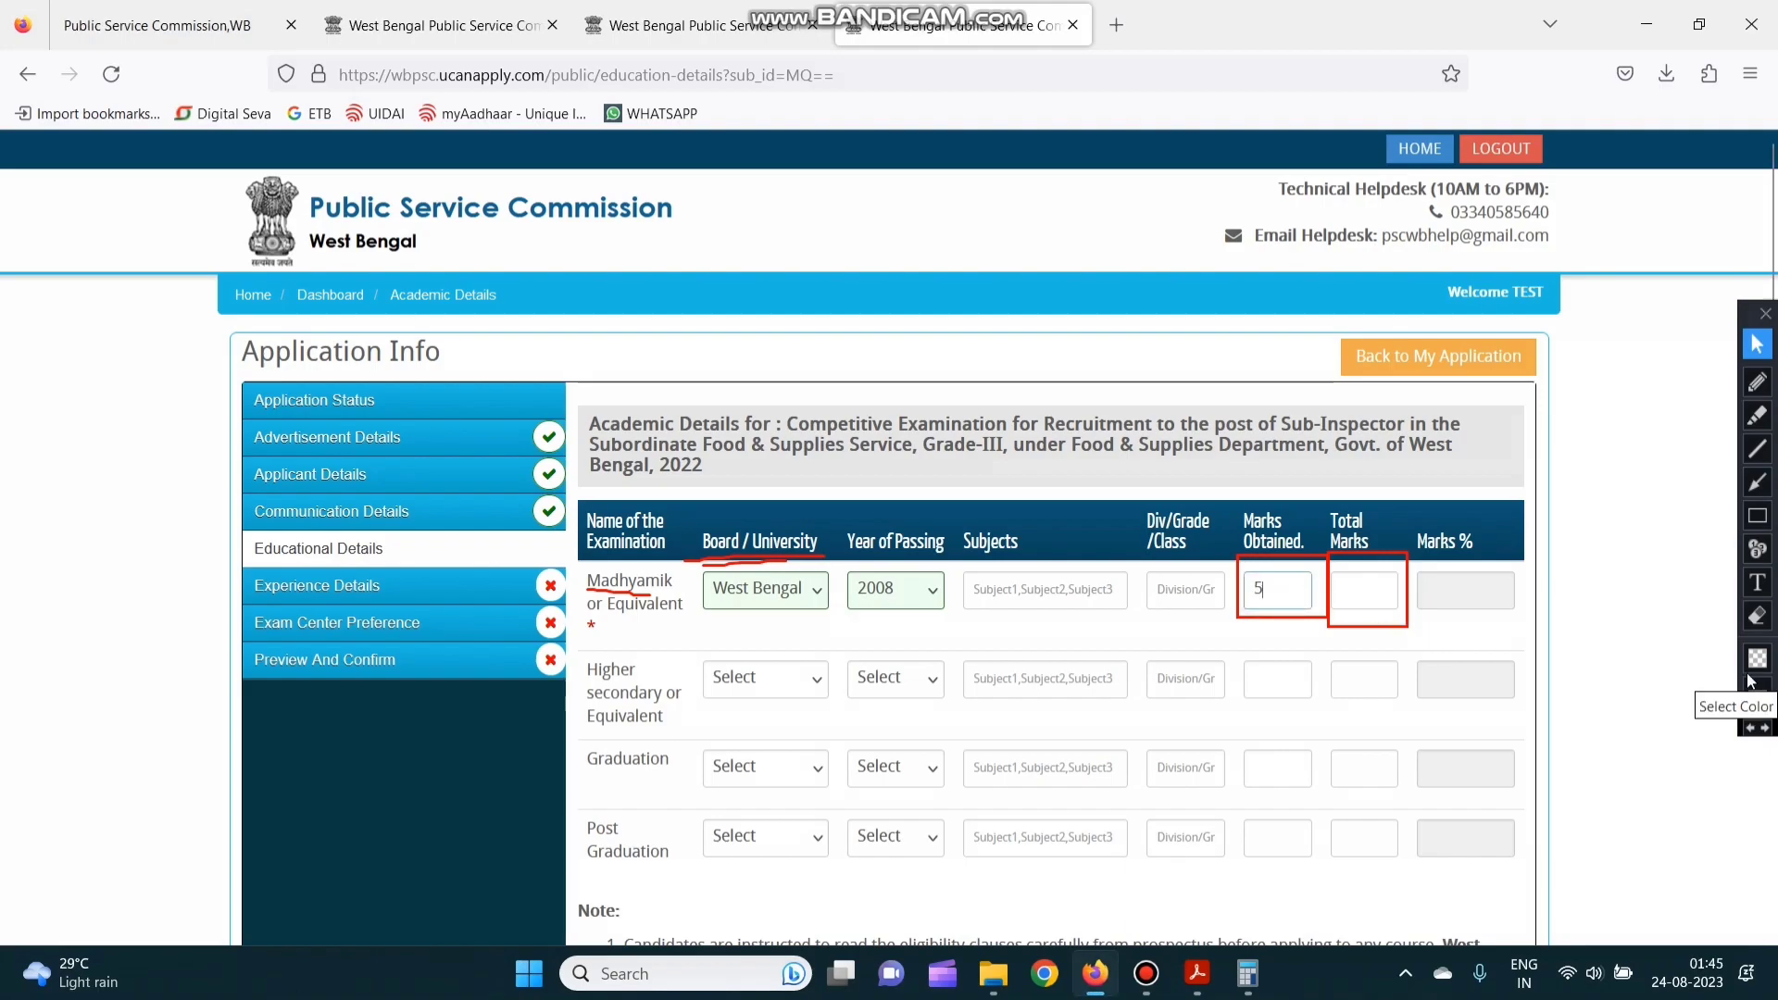
{"action": "left_click", "coordinate": [1357, 591]}
{"action": "type", "text": "7"}
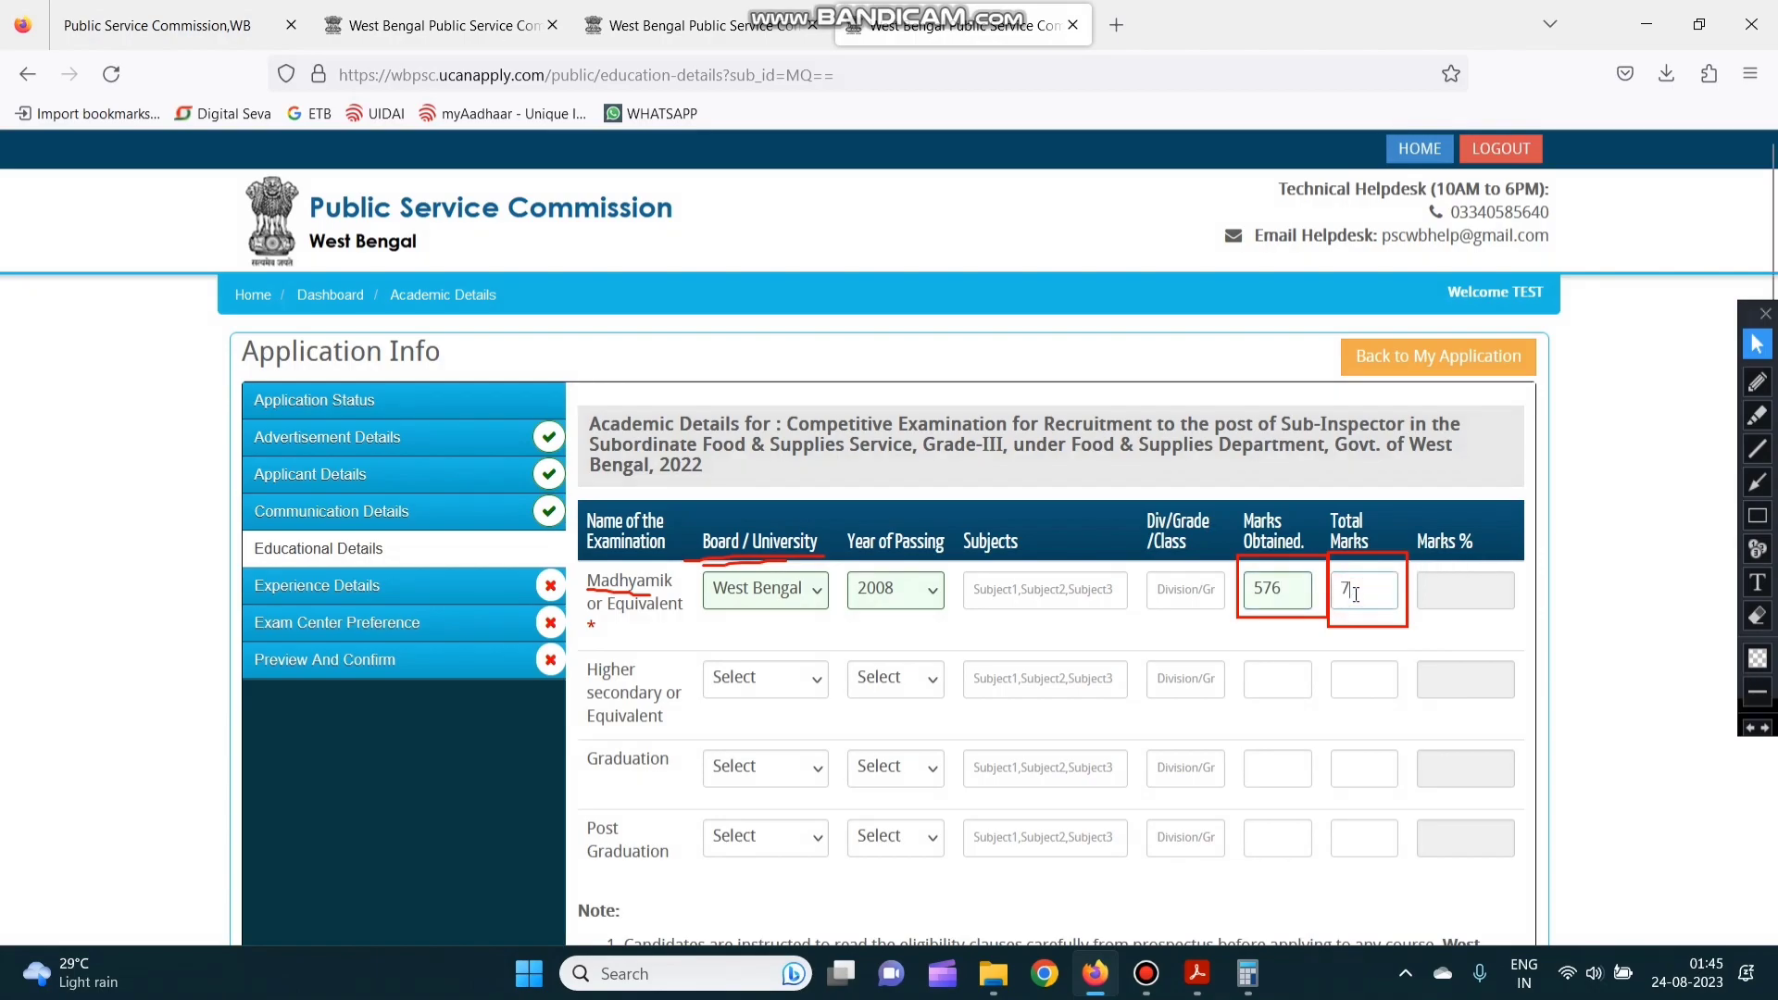
{"action": "type", "text": "00"}
{"action": "left_click", "coordinate": [1450, 630]}
- Highlight the calculated 82.29 percentage and the Higher Secondary, Graduation and Post Graduation rows
{"action": "key", "text": "r"}
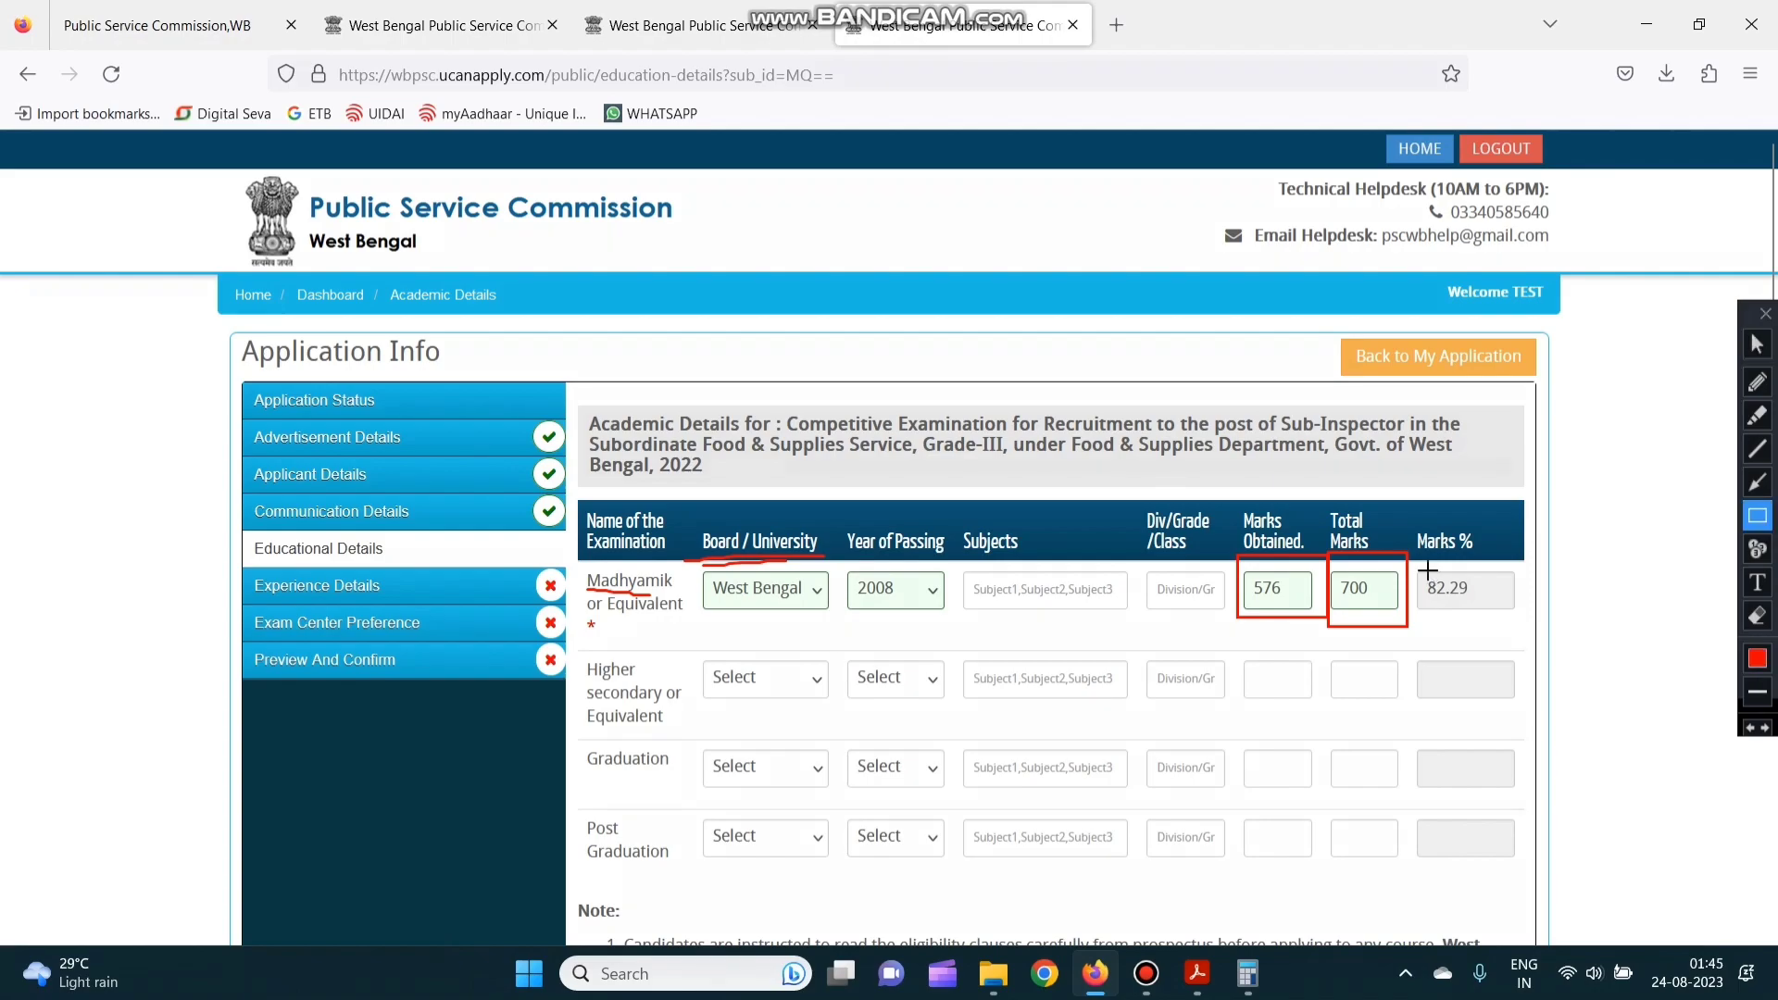
{"action": "mouse_move", "coordinate": [1409, 562]}
{"action": "left_mouse_down"}
{"action": "mouse_move", "coordinate": [1475, 616]}
{"action": "mouse_move", "coordinate": [1519, 615]}
{"action": "left_mouse_up"}
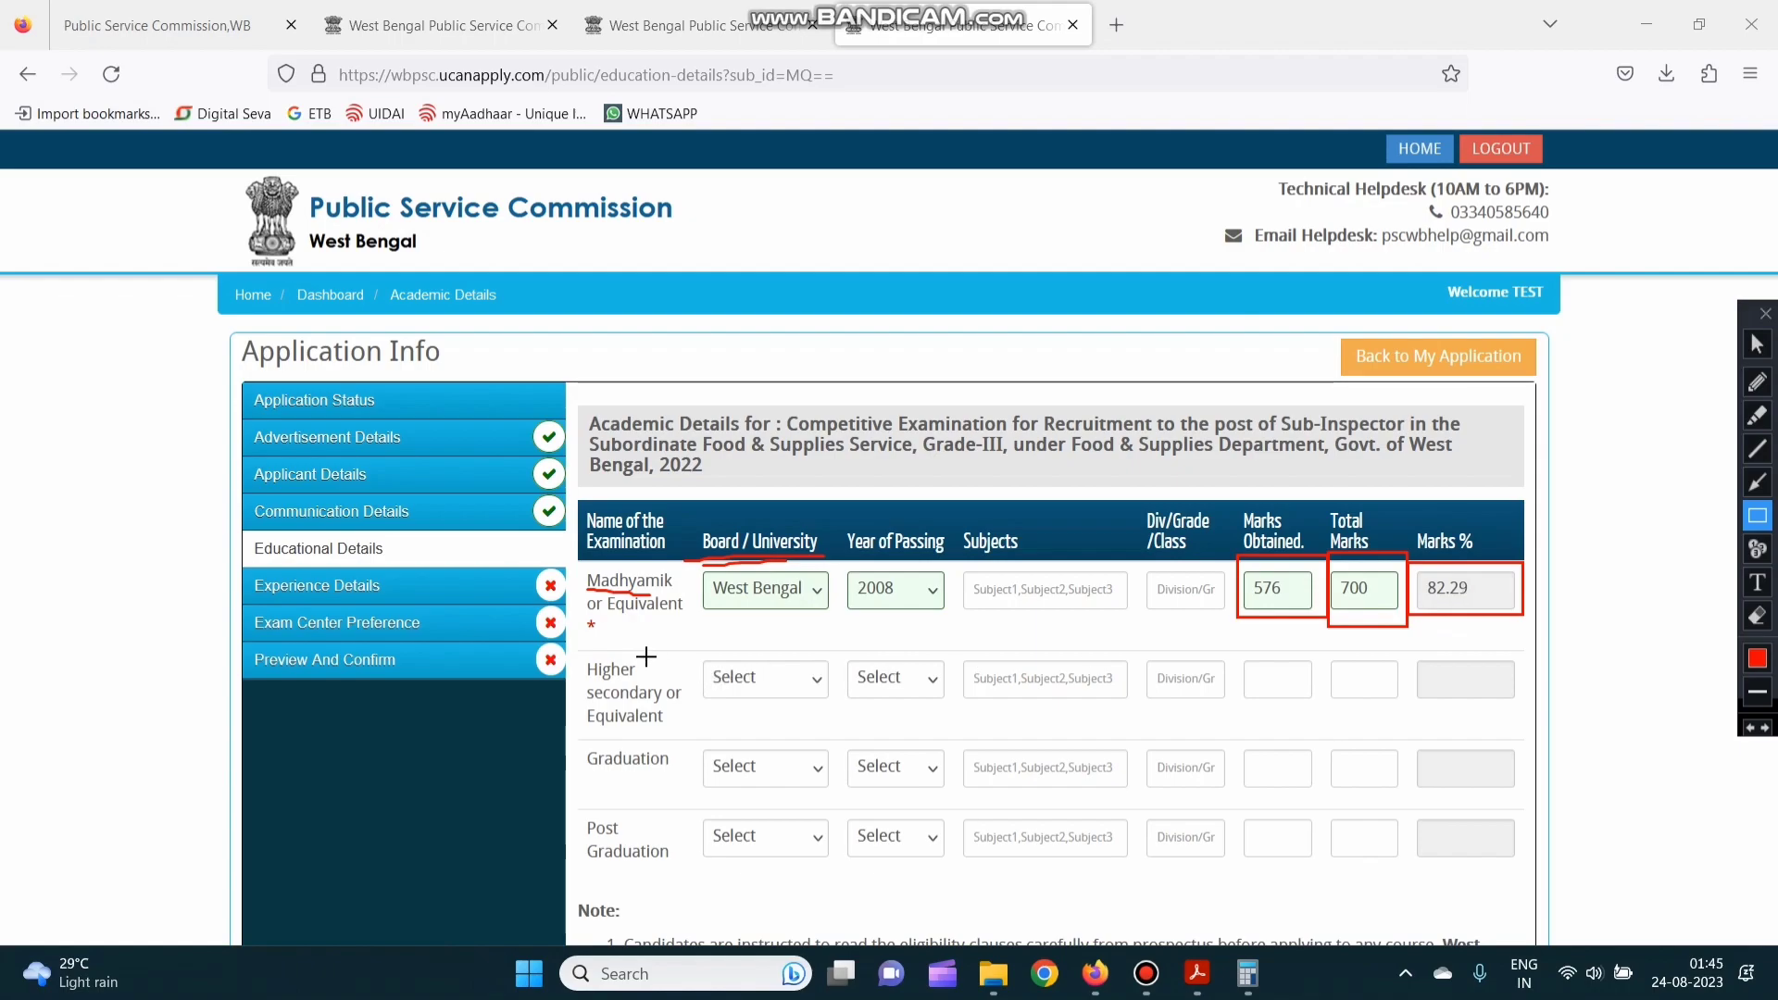
{"action": "left_click_drag", "start_coordinate": [579, 649], "coordinate": [684, 729]}
{"action": "left_click_drag", "start_coordinate": [571, 735], "coordinate": [695, 792]}
{"action": "left_click_drag", "start_coordinate": [572, 808], "coordinate": [657, 880]}
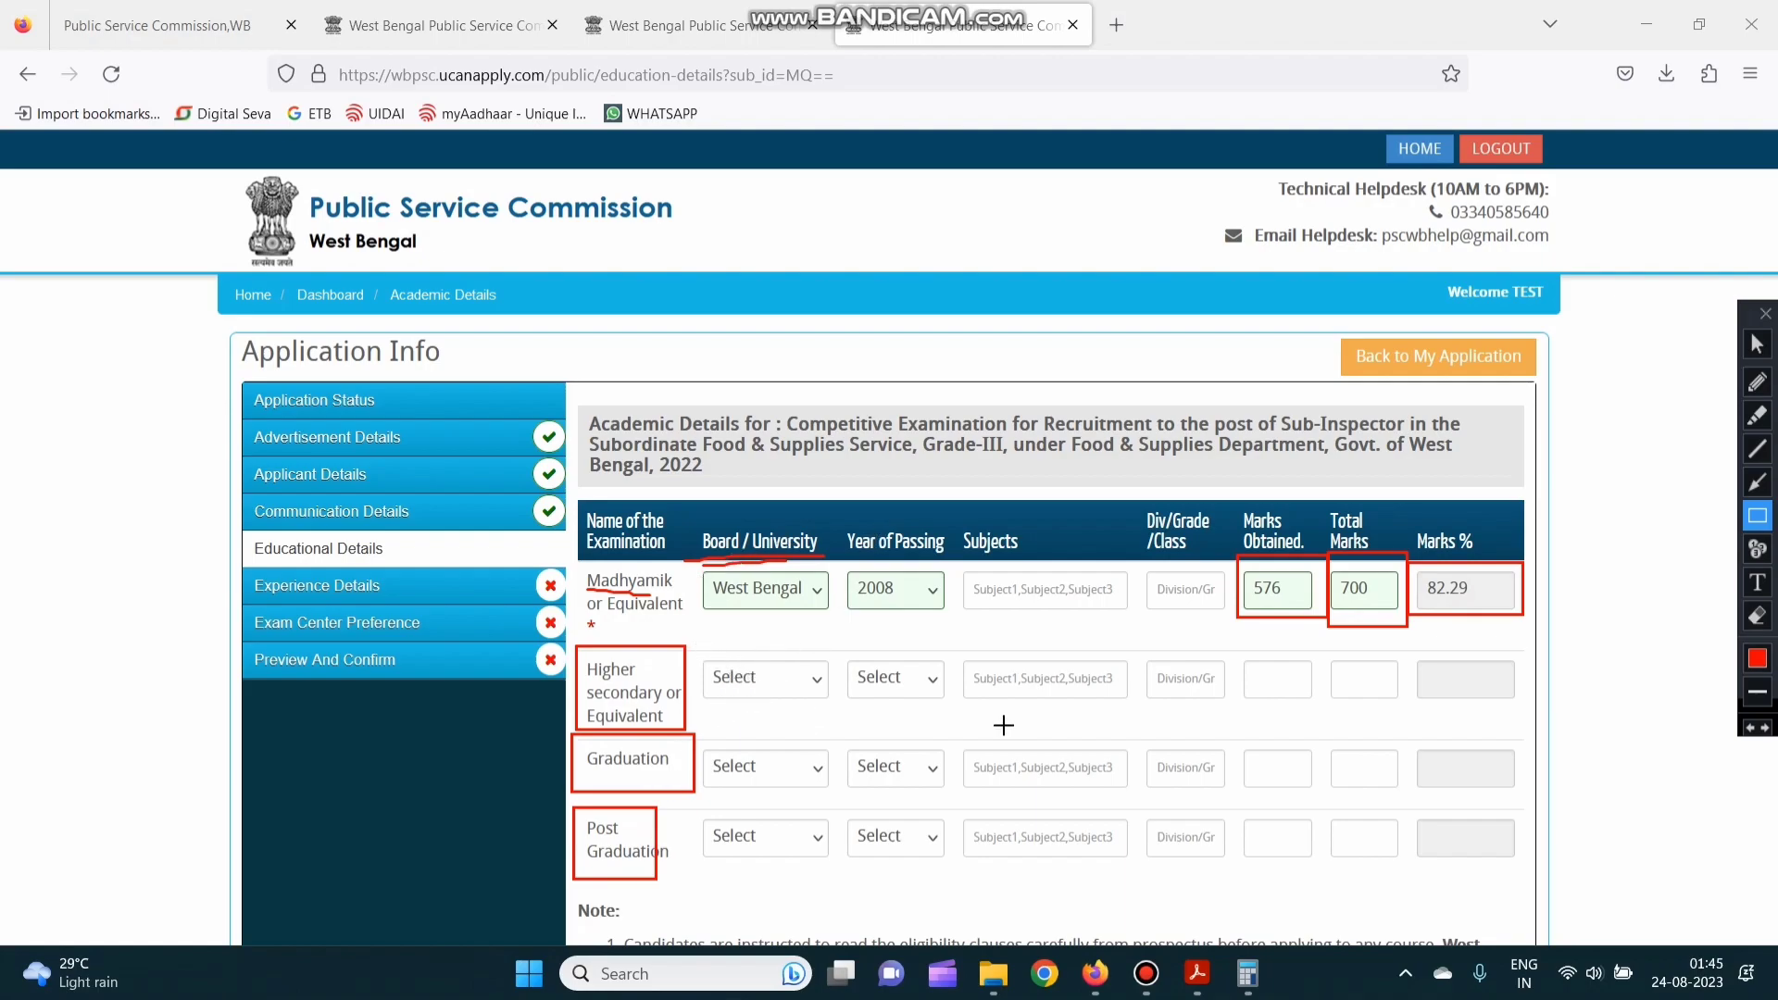
- Save the academic details with Save & Proceed and confirm they are filled properly
{"action": "key", "text": "Escape"}
{"action": "scroll", "coordinate": [1473, 760], "scroll_direction": "down", "scroll_amount": 3}
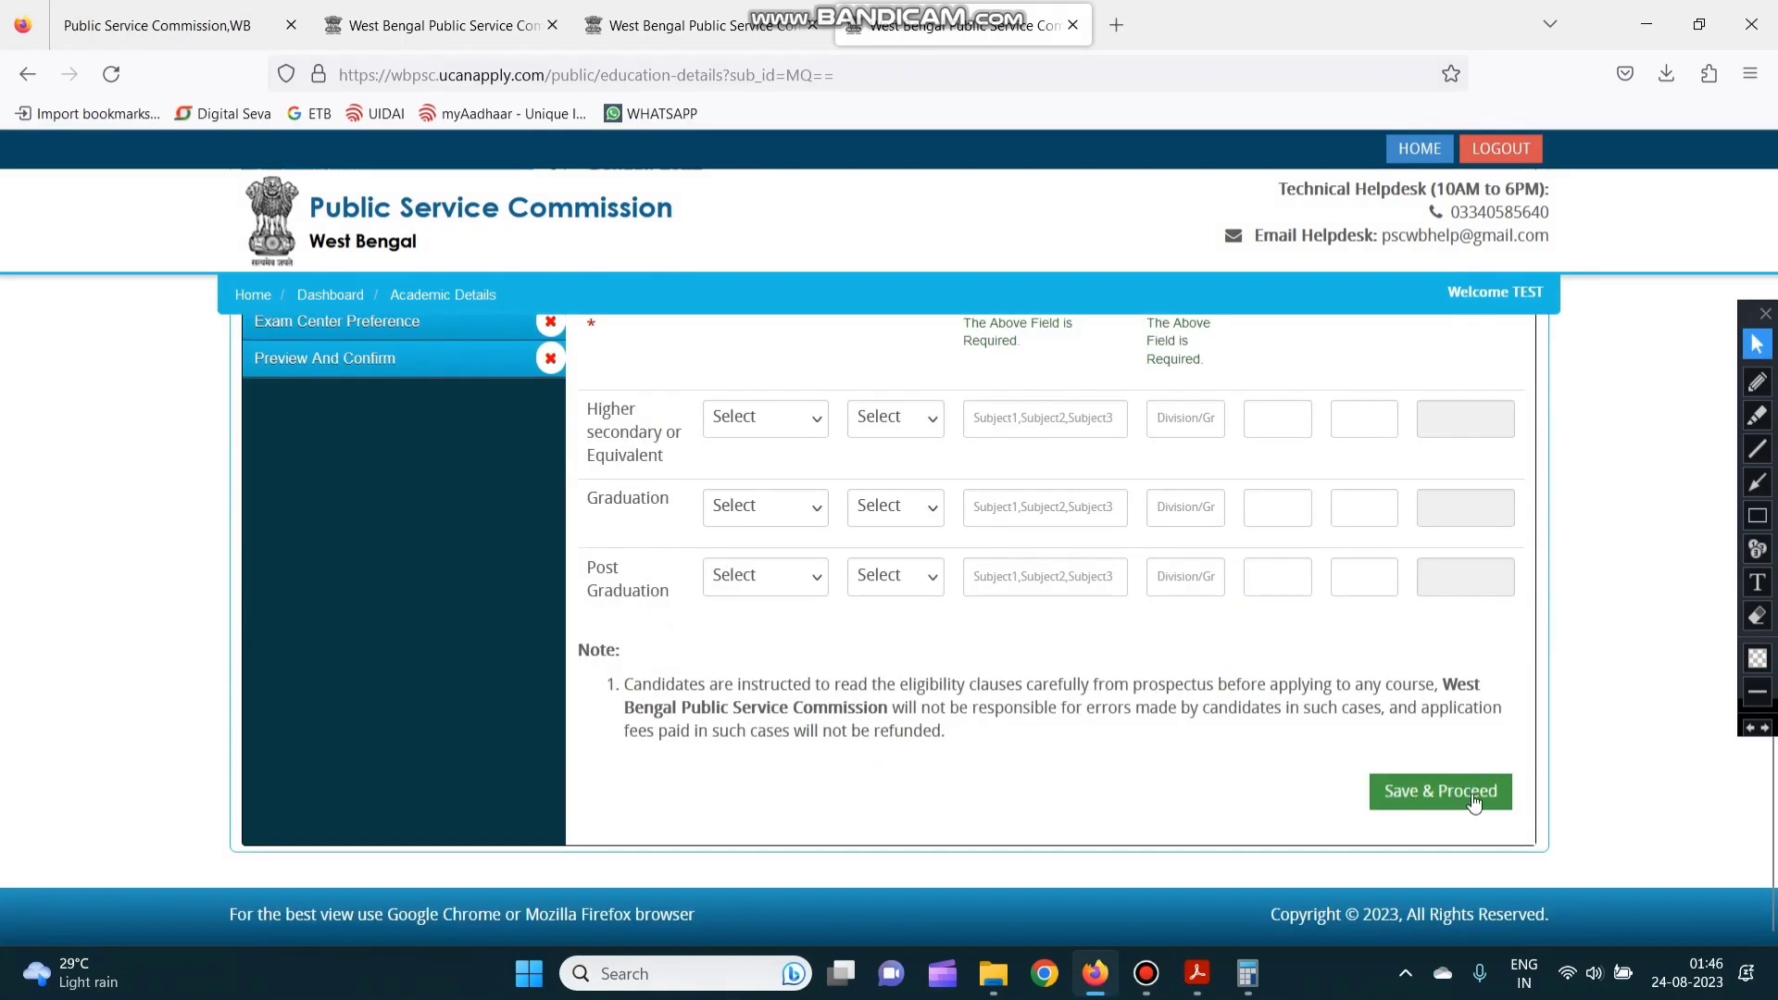
{"action": "left_click", "coordinate": [1433, 799]}
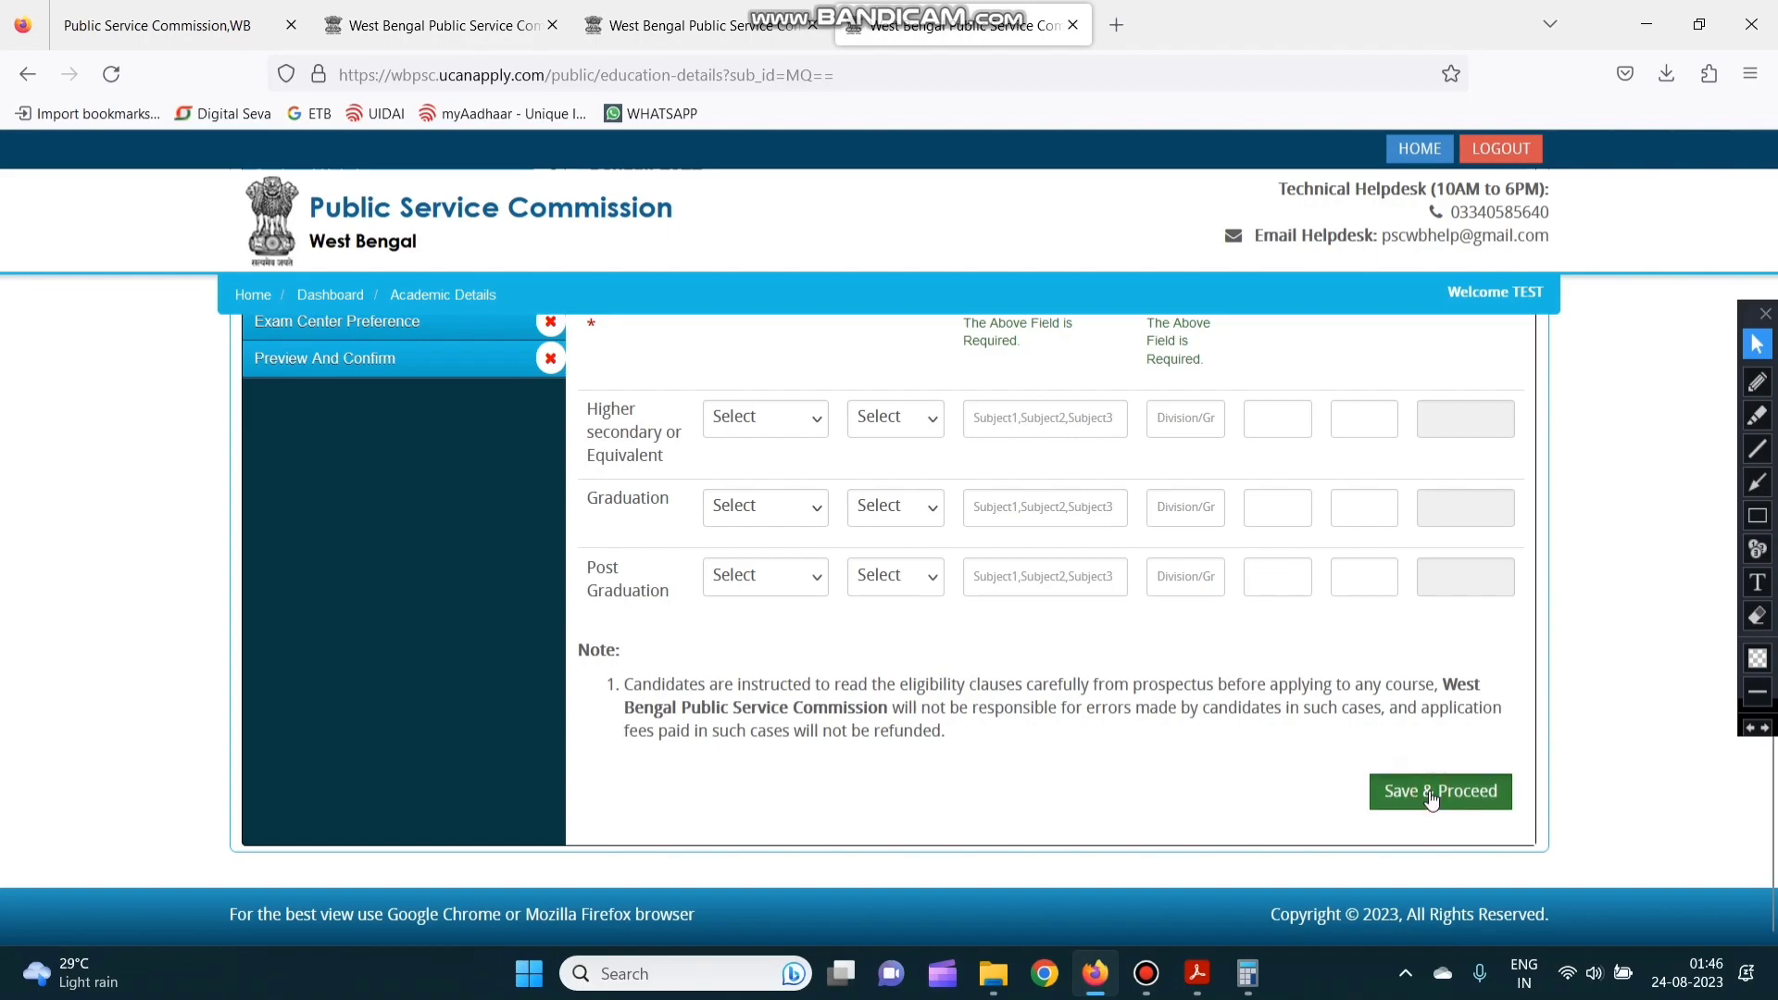
{"action": "left_click", "coordinate": [1432, 798]}
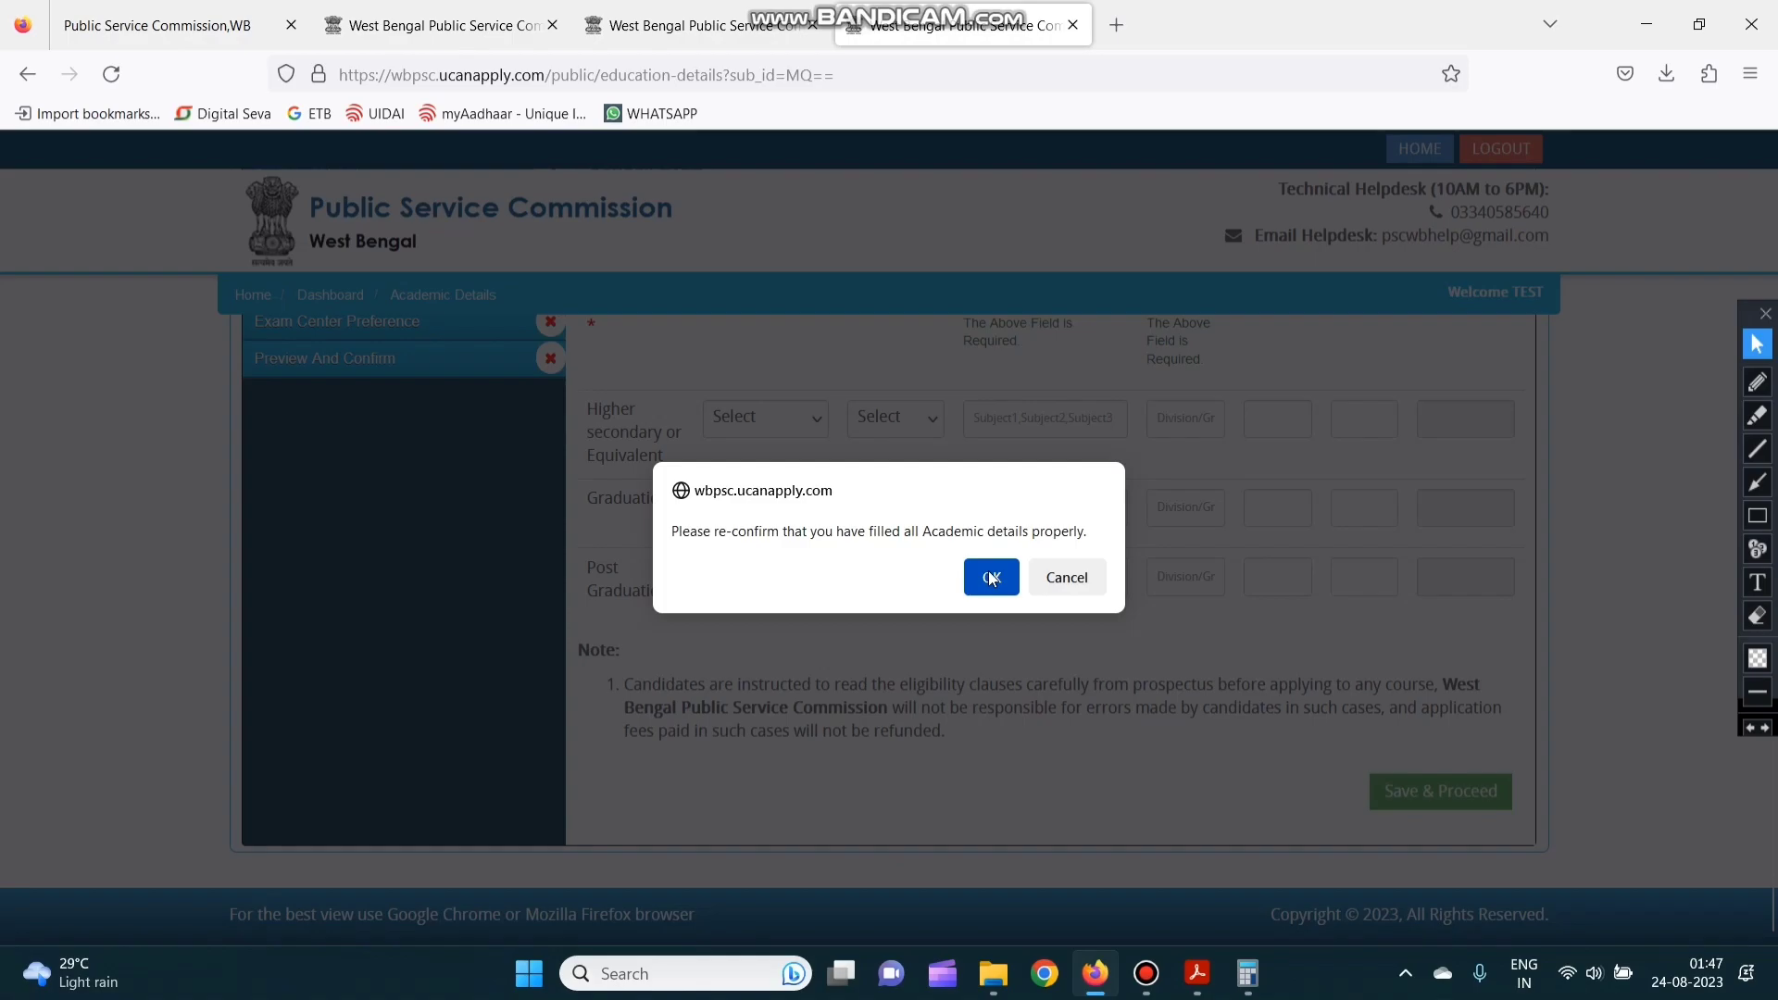
{"action": "left_click", "coordinate": [991, 578]}
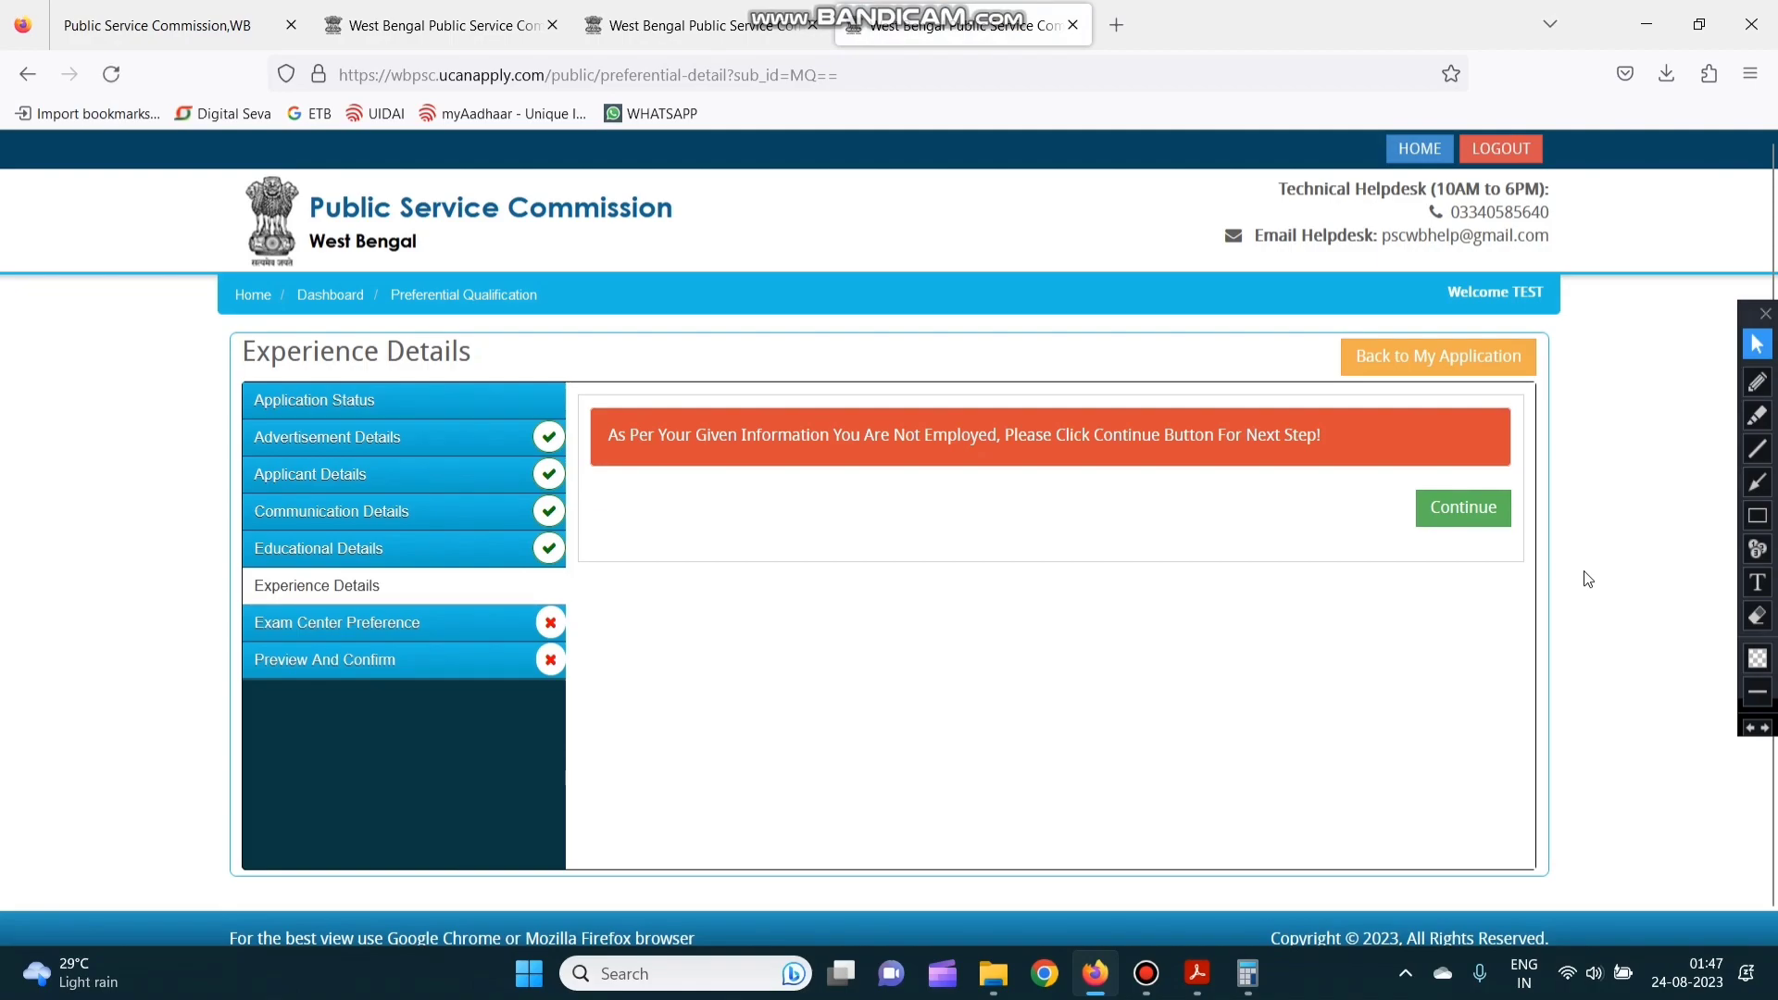
- Underline the not-employed notice, then continue past Experience Details
{"action": "mouse_move", "coordinate": [599, 474]}
{"action": "left_mouse_down"}
{"action": "mouse_move", "coordinate": [1093, 484]}
{"action": "mouse_move", "coordinate": [1345, 467]}
{"action": "mouse_move", "coordinate": [1312, 463]}
{"action": "left_mouse_up"}
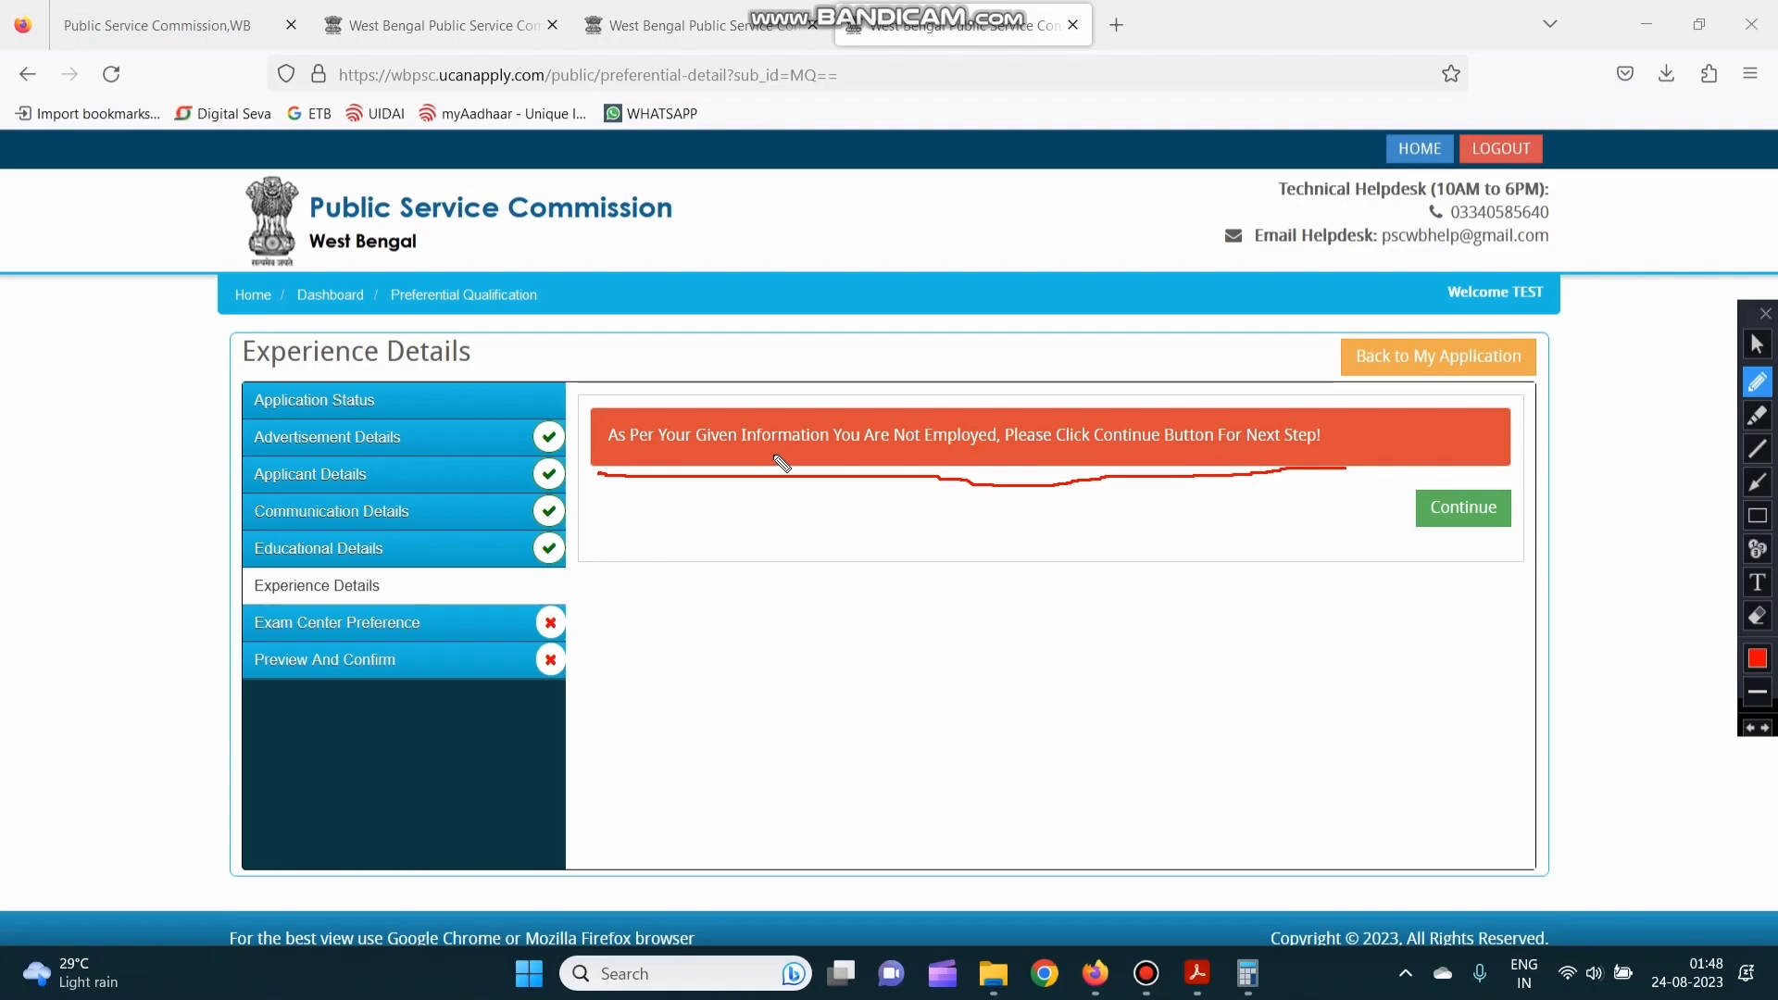
{"action": "mouse_move", "coordinate": [645, 470]}
{"action": "left_mouse_down"}
{"action": "mouse_move", "coordinate": [1004, 489]}
{"action": "mouse_move", "coordinate": [1313, 473]}
{"action": "left_mouse_up"}
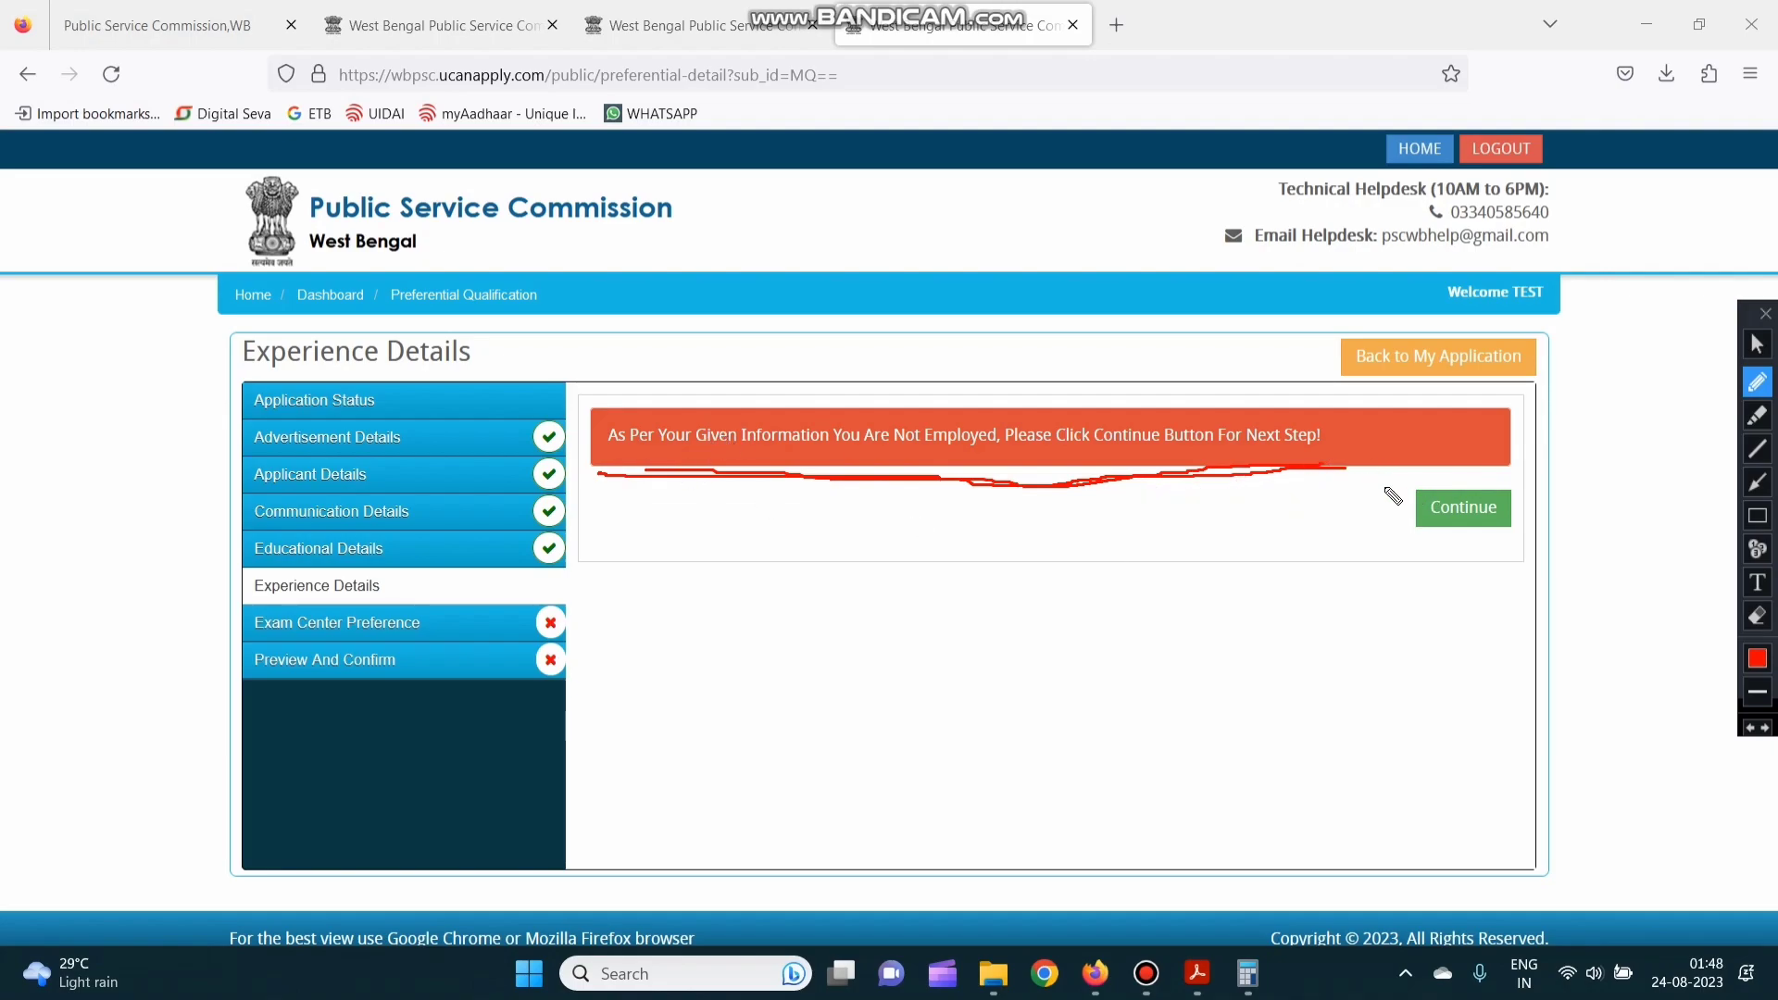
{"action": "key", "text": "Escape"}
{"action": "left_click", "coordinate": [1472, 524]}
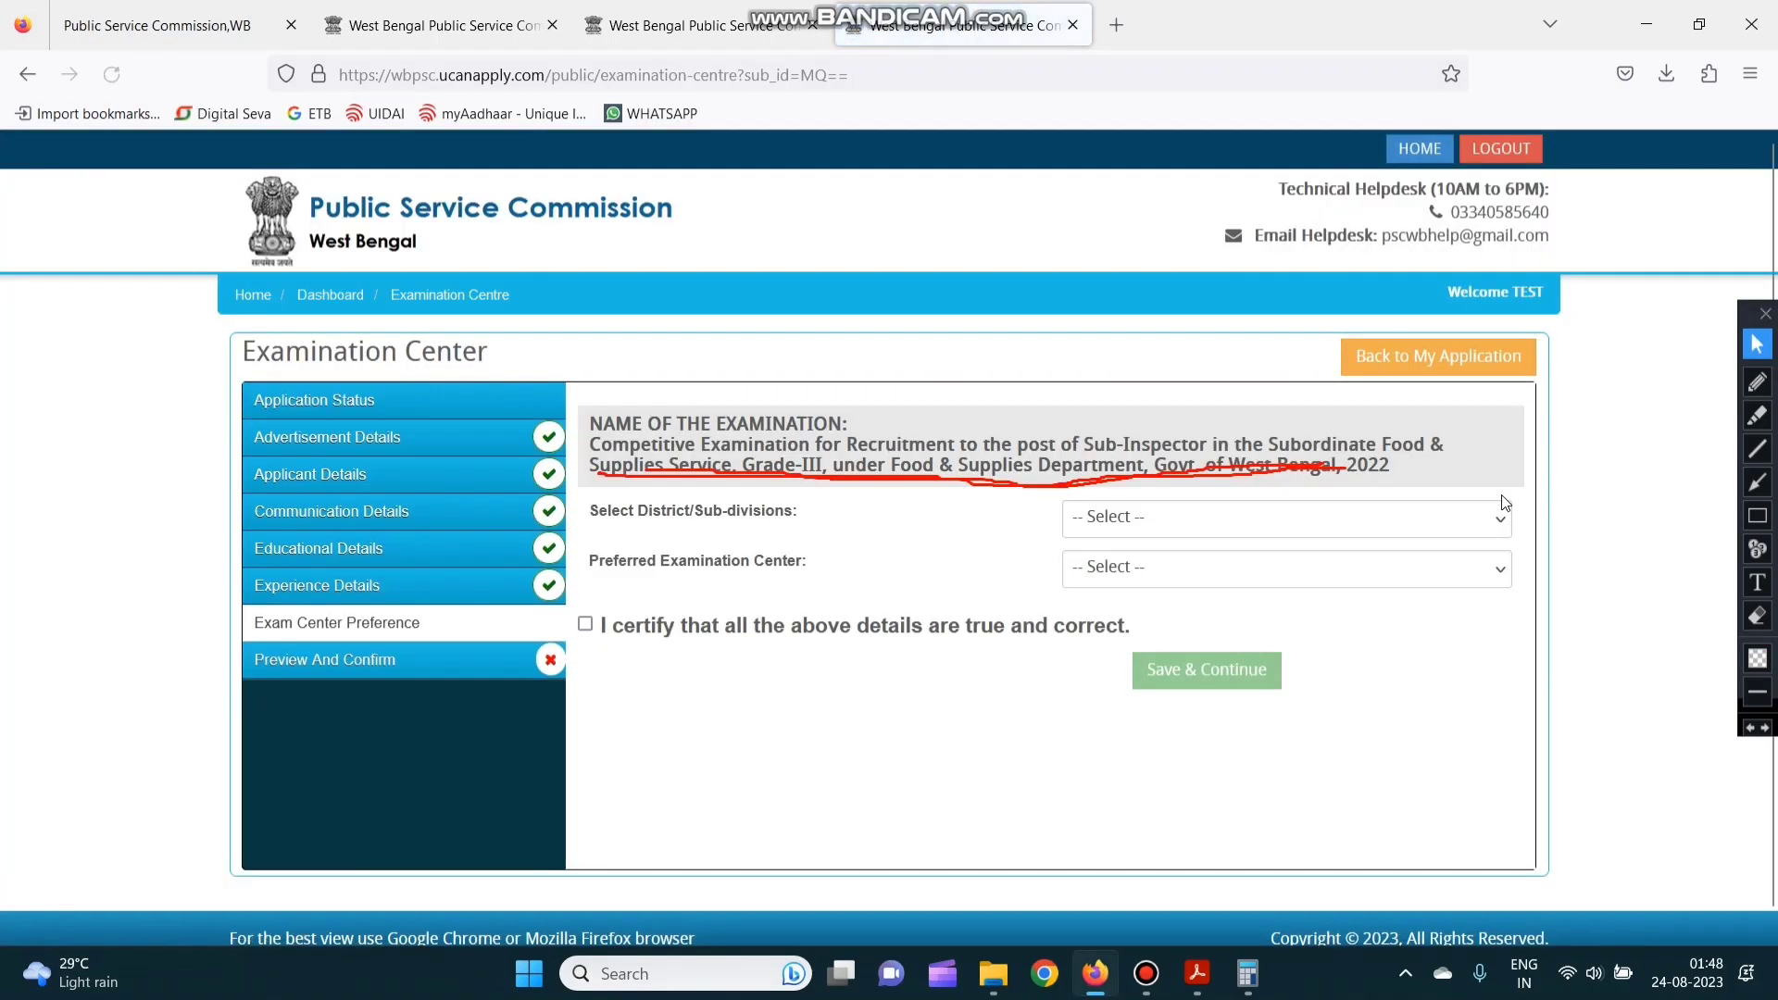
- Choose Other in the Select District/Sub-divisions list on the Examination Center page
{"action": "left_click", "coordinate": [1750, 729]}
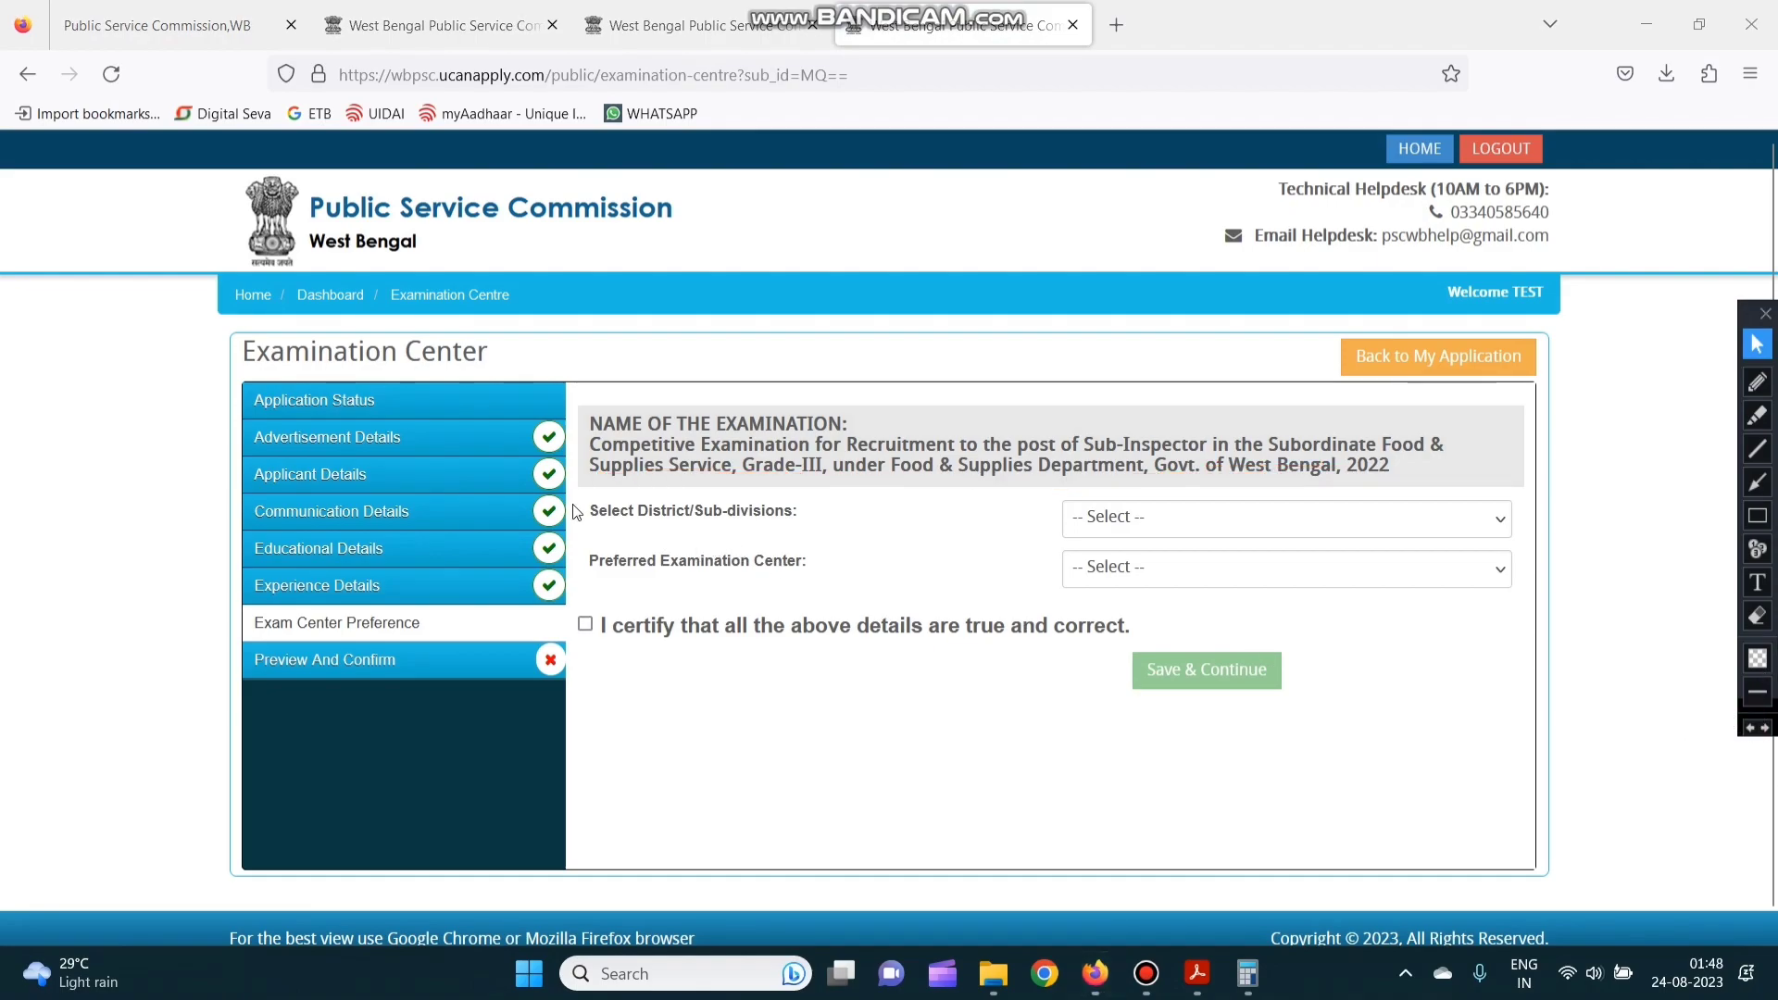
{"action": "key", "text": "ctrl+1"}
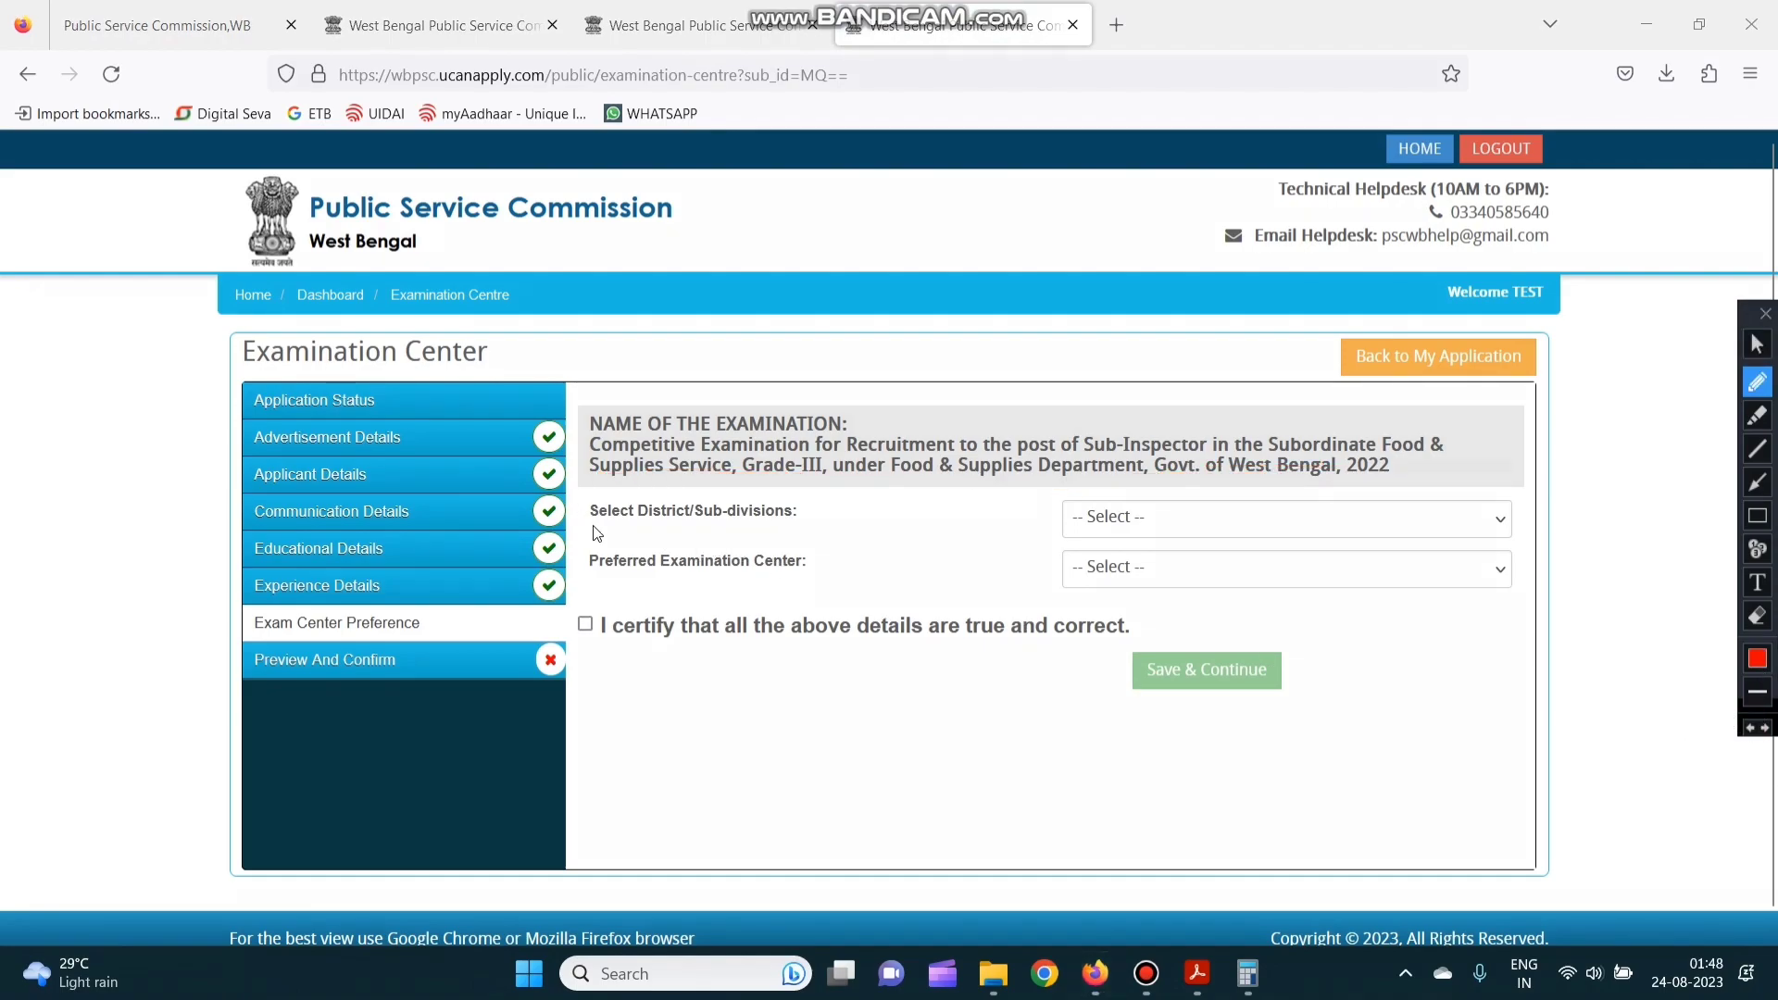
{"action": "left_click_drag", "start_coordinate": [596, 532], "coordinate": [819, 528]}
{"action": "left_click_drag", "start_coordinate": [600, 576], "coordinate": [785, 573]}
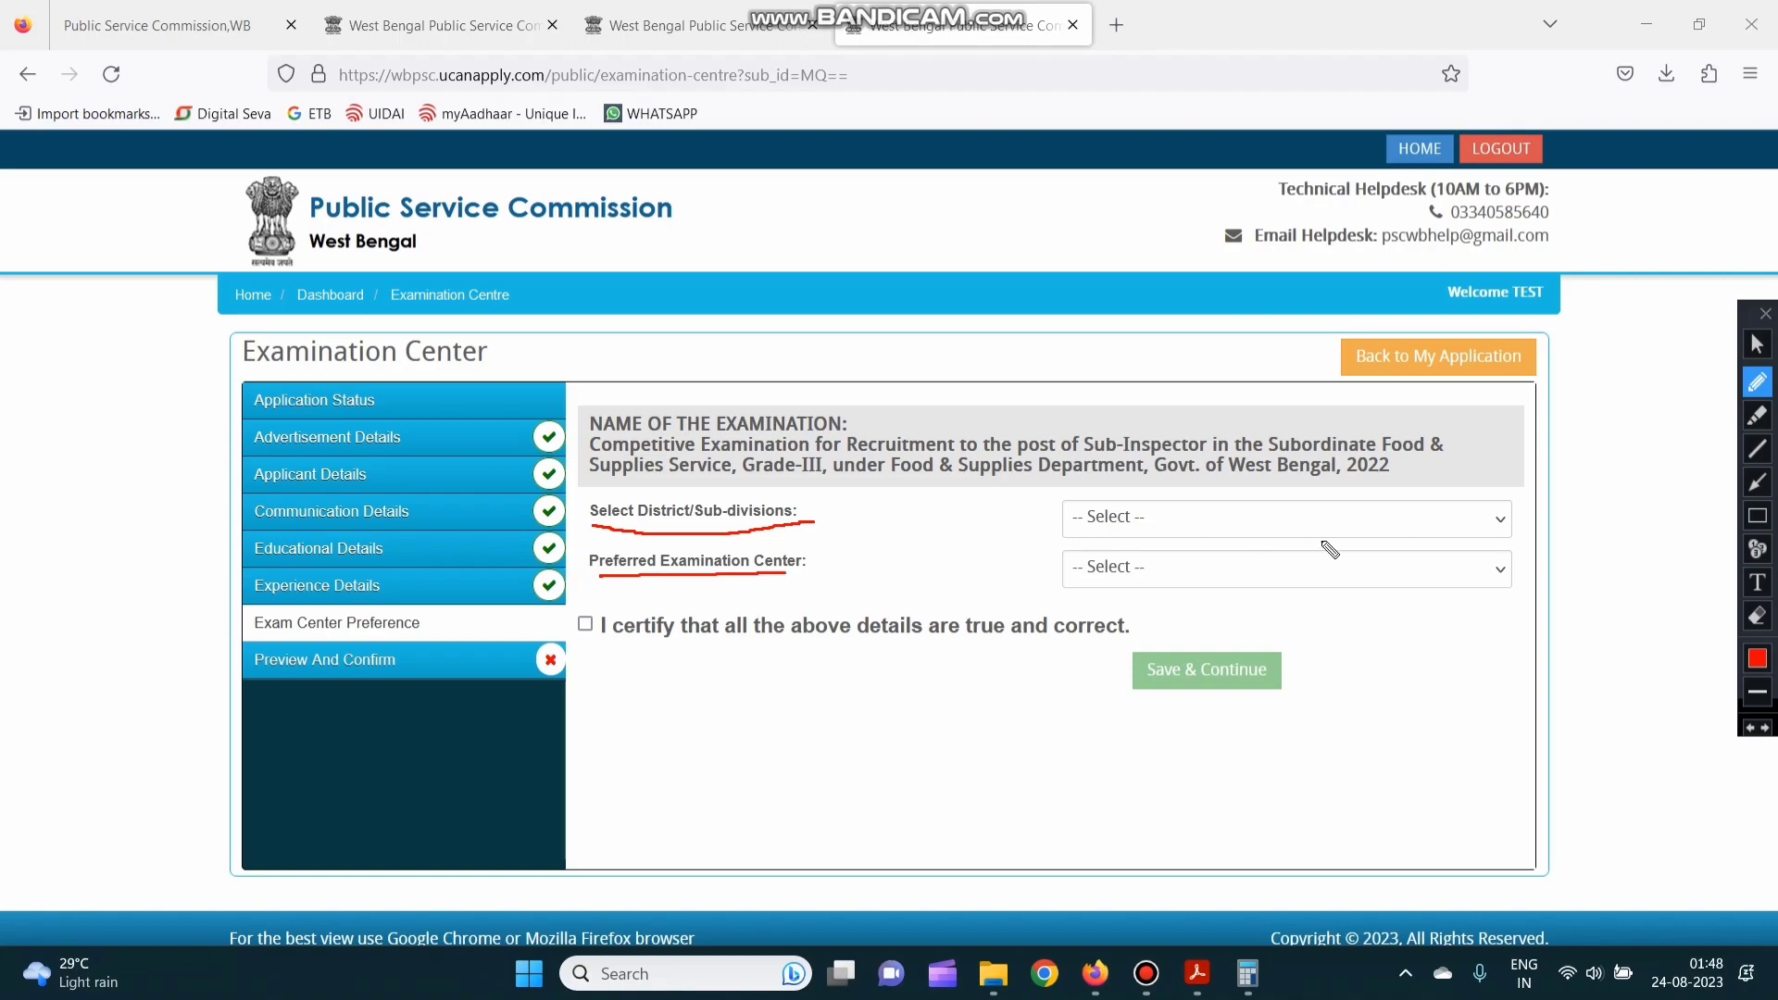
{"action": "key", "text": "Escape"}
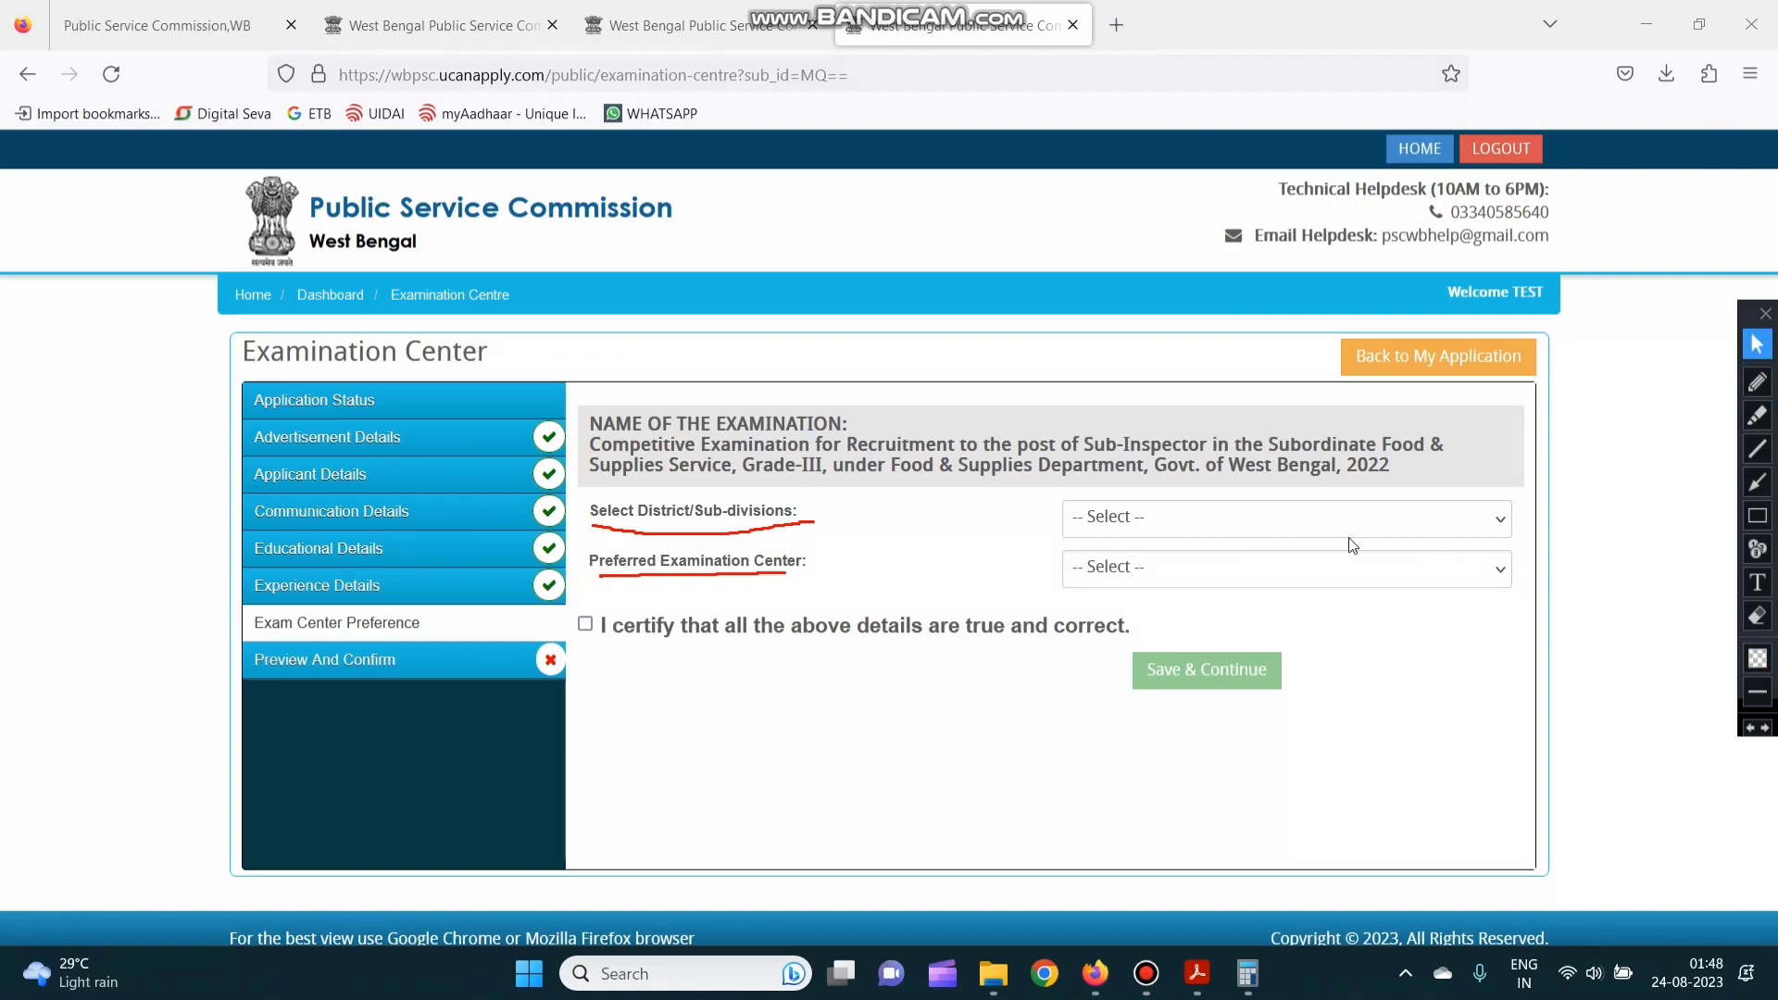
{"action": "key", "text": "ctrl+z"}
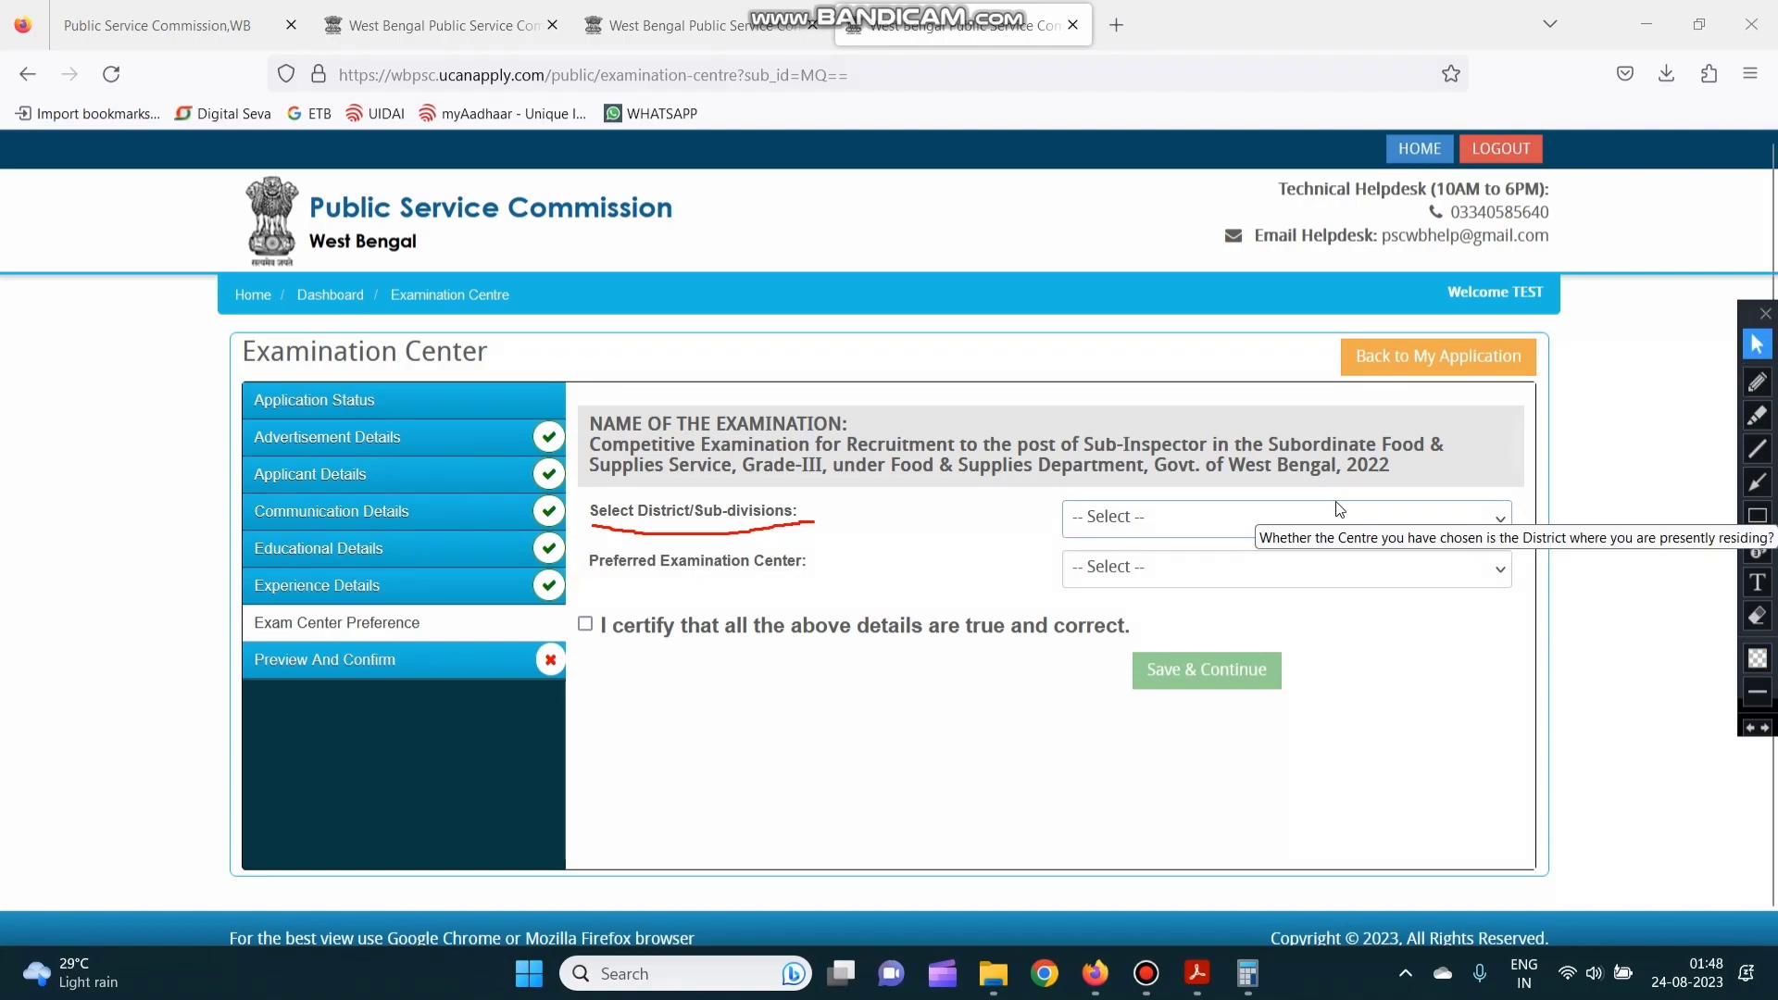
{"action": "key", "text": "ctrl+z"}
{"action": "left_click", "coordinate": [1331, 521]}
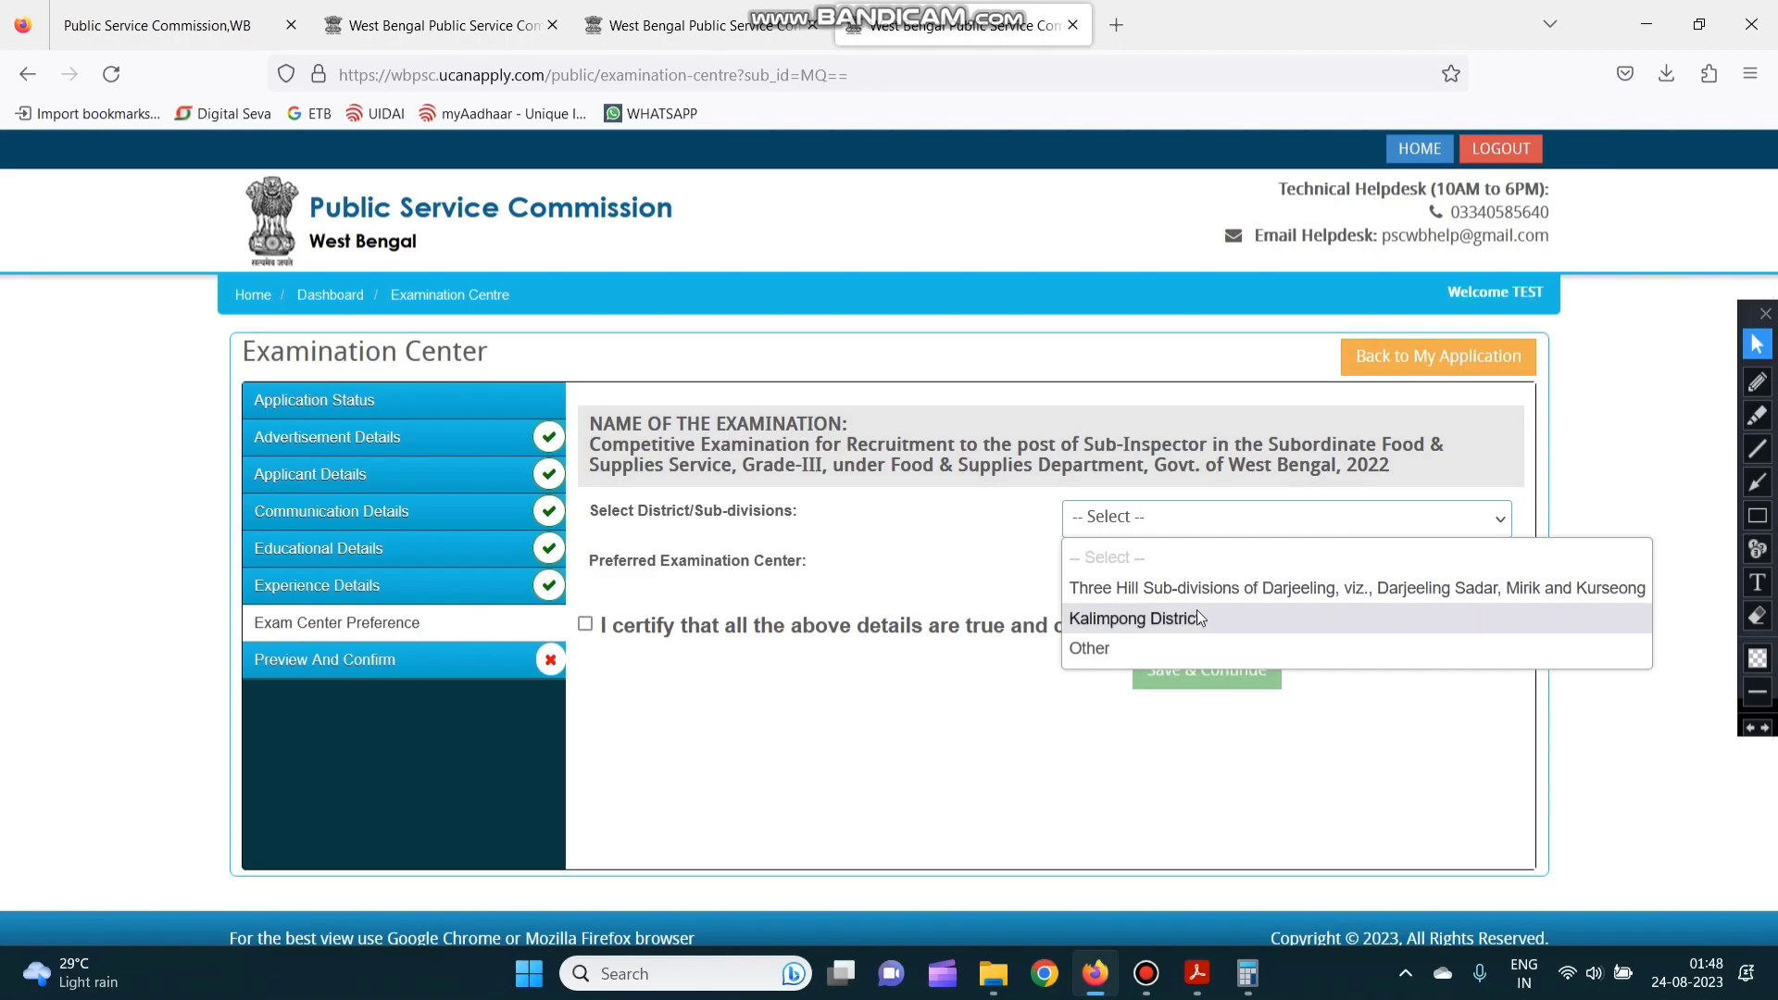
{"action": "left_click", "coordinate": [1147, 649]}
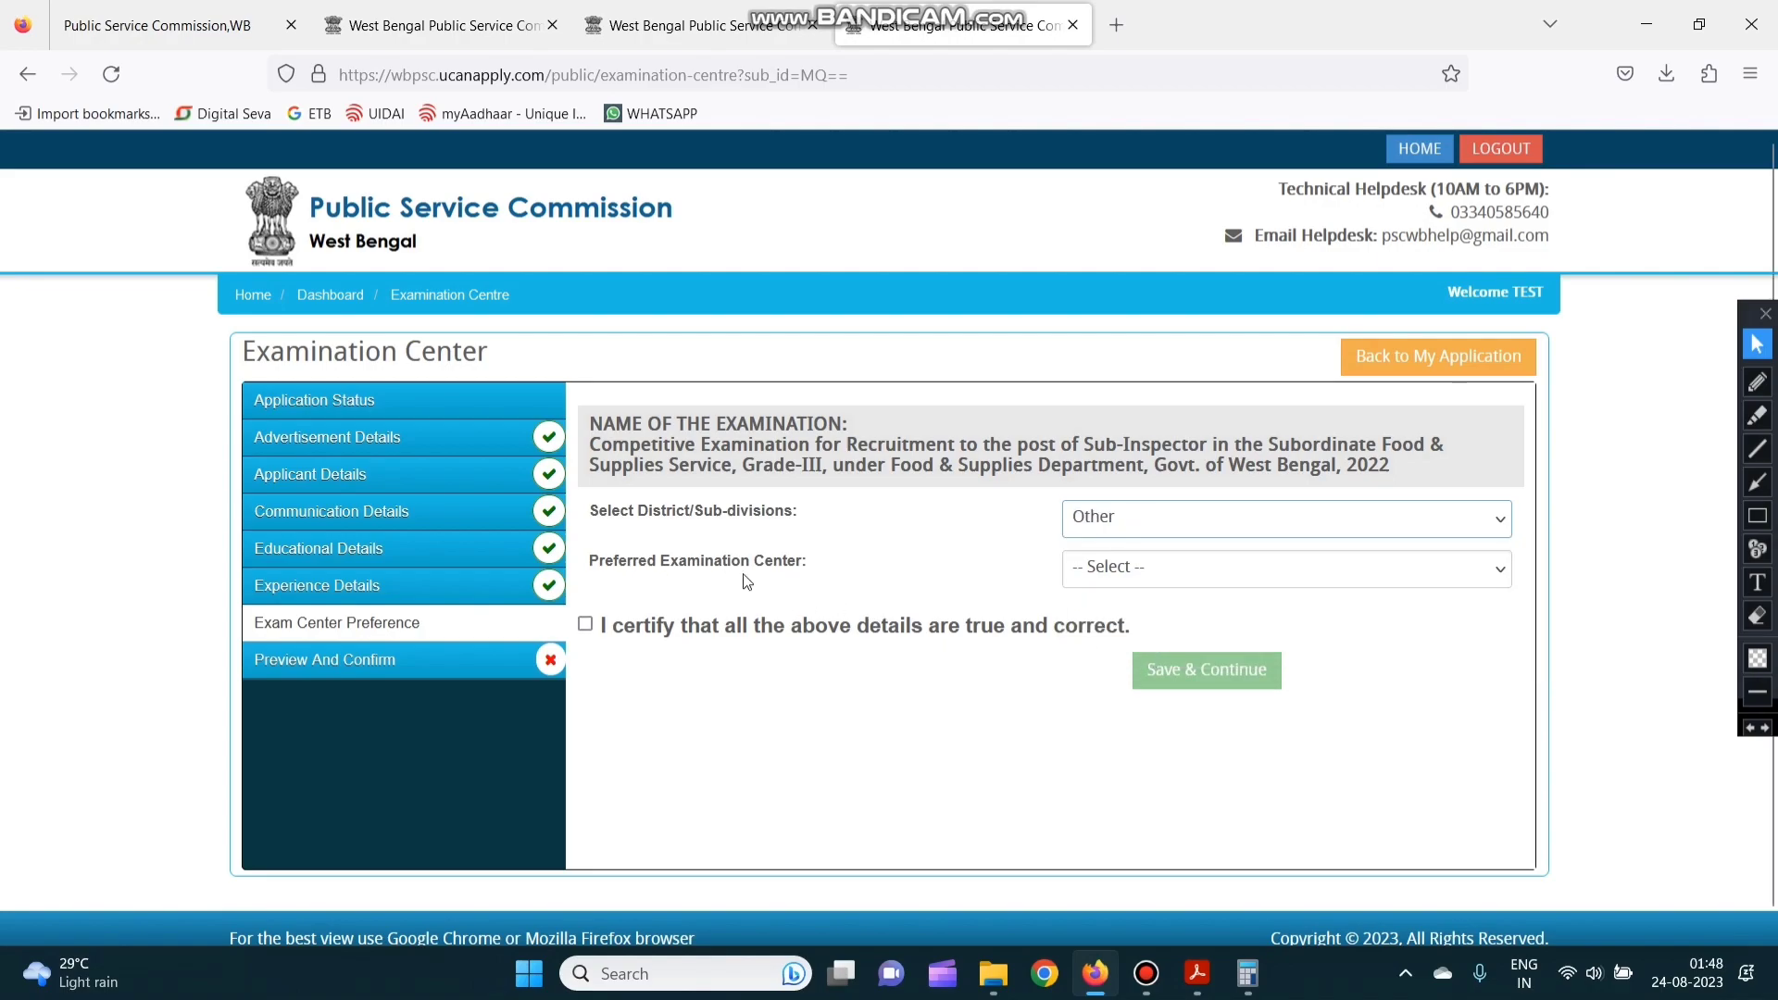
- Select Diamond Harbour as preferred centre, tick the certification, and Save & Continue
{"action": "left_click", "coordinate": [1164, 582]}
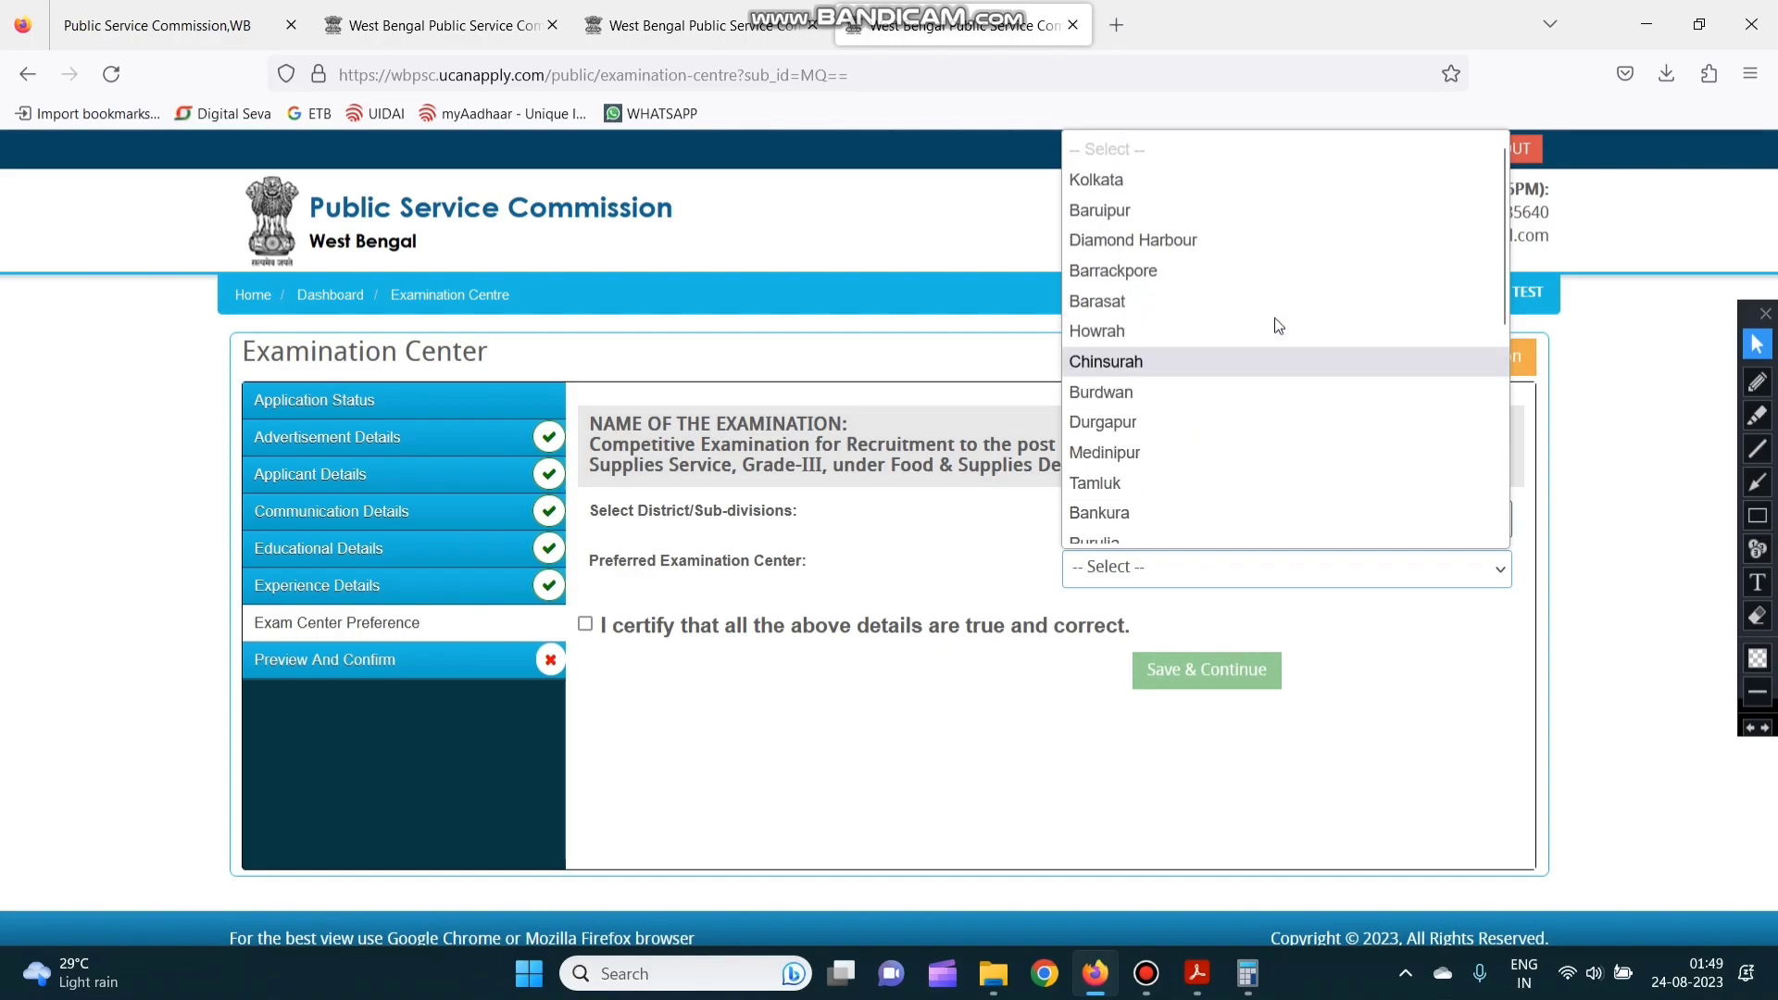
{"action": "scroll", "coordinate": [1278, 326], "scroll_direction": "down", "scroll_amount": 2}
{"action": "scroll", "coordinate": [1276, 324], "scroll_direction": "up", "scroll_amount": 2}
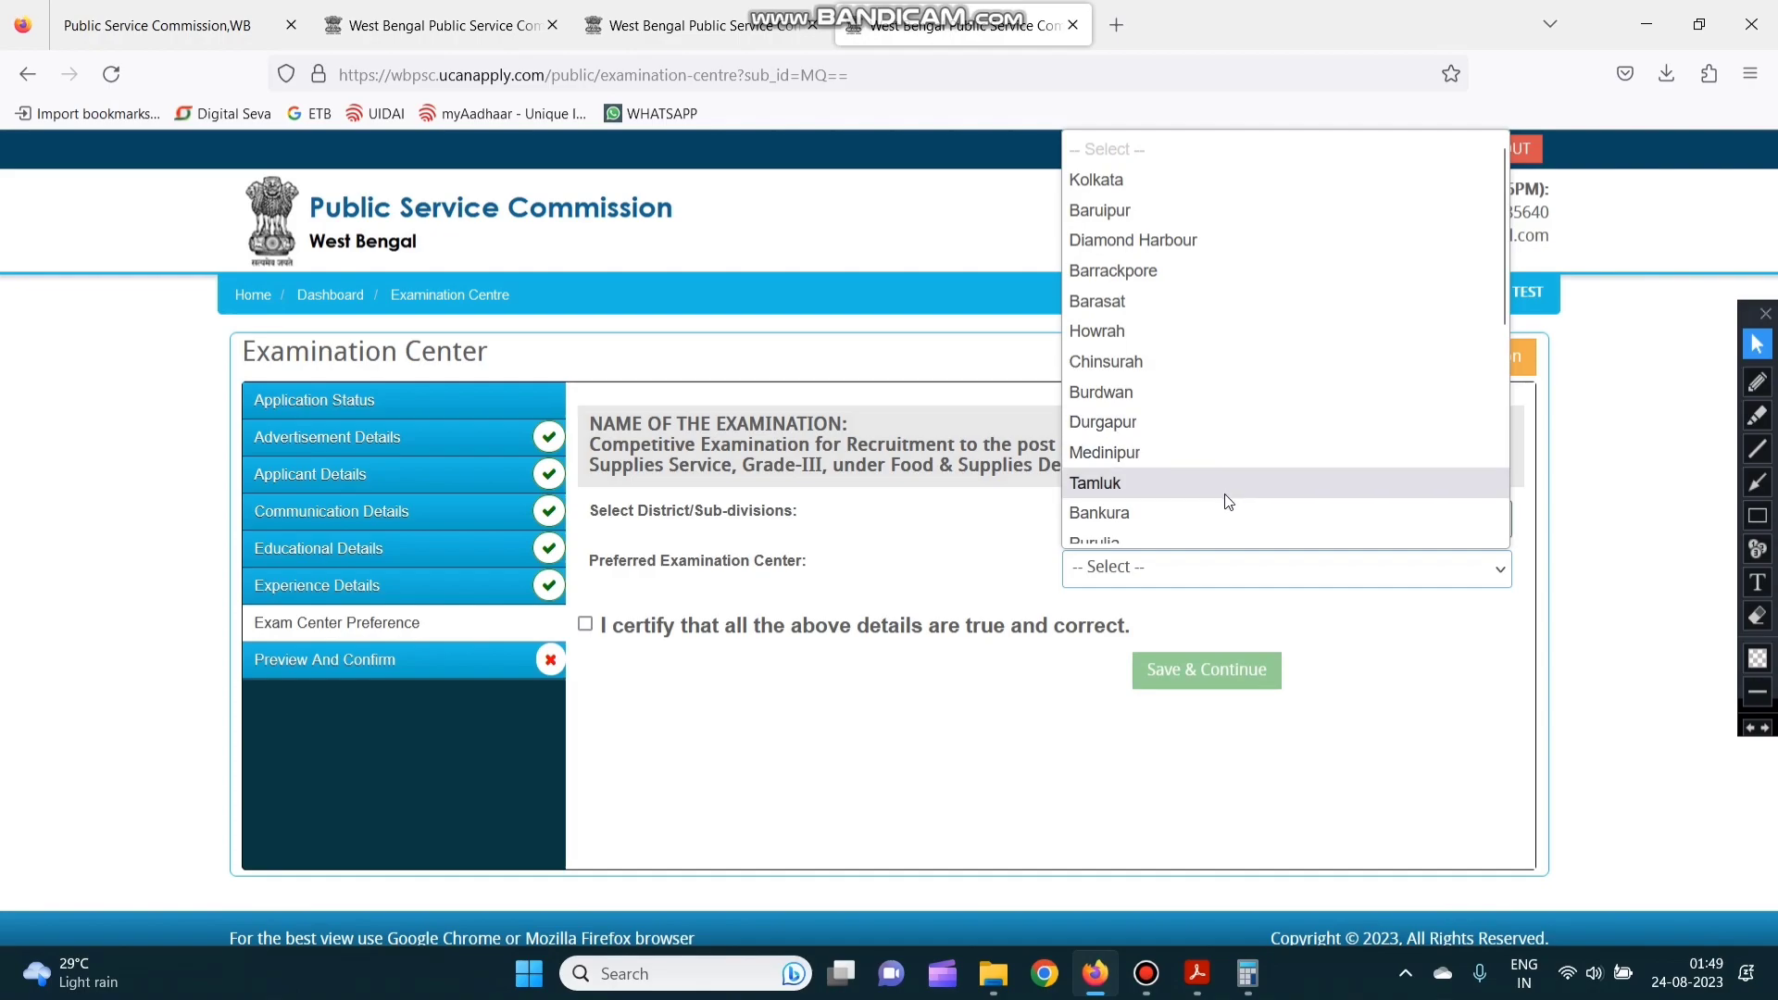
{"action": "scroll", "coordinate": [1228, 500], "scroll_direction": "down", "scroll_amount": 2}
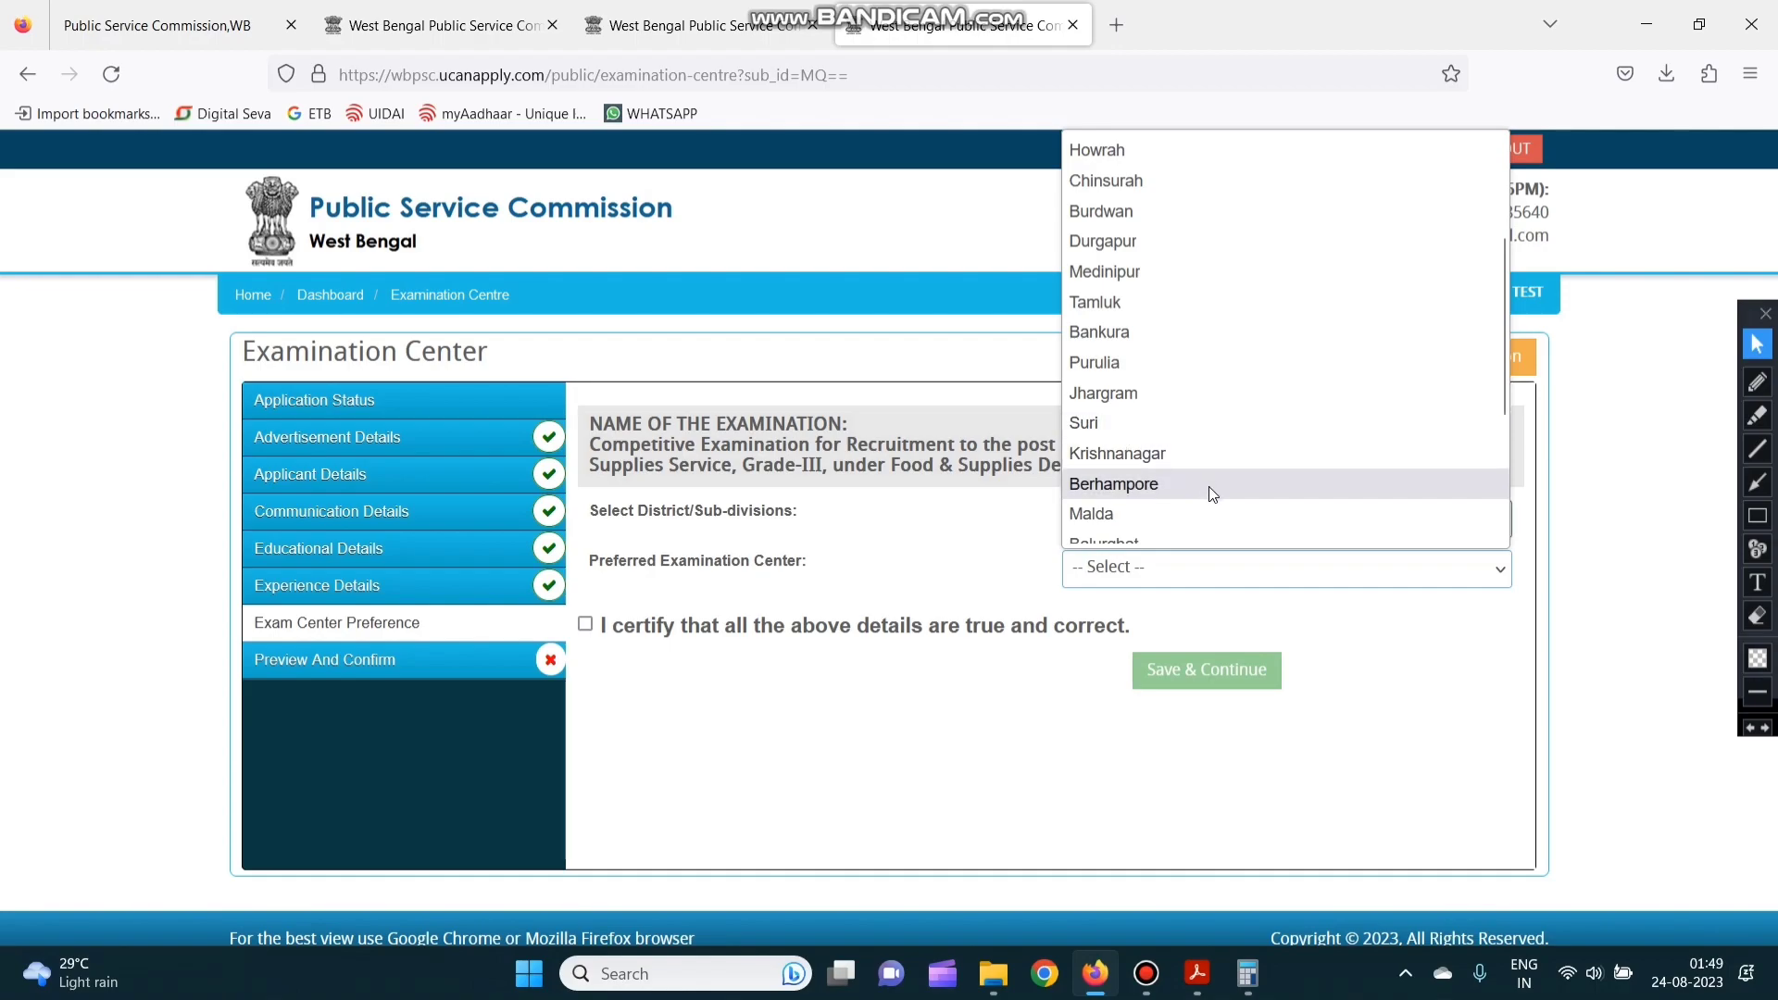
{"action": "scroll", "coordinate": [1207, 515], "scroll_direction": "down", "scroll_amount": 2}
{"action": "scroll", "coordinate": [1204, 391], "scroll_direction": "down", "scroll_amount": 1}
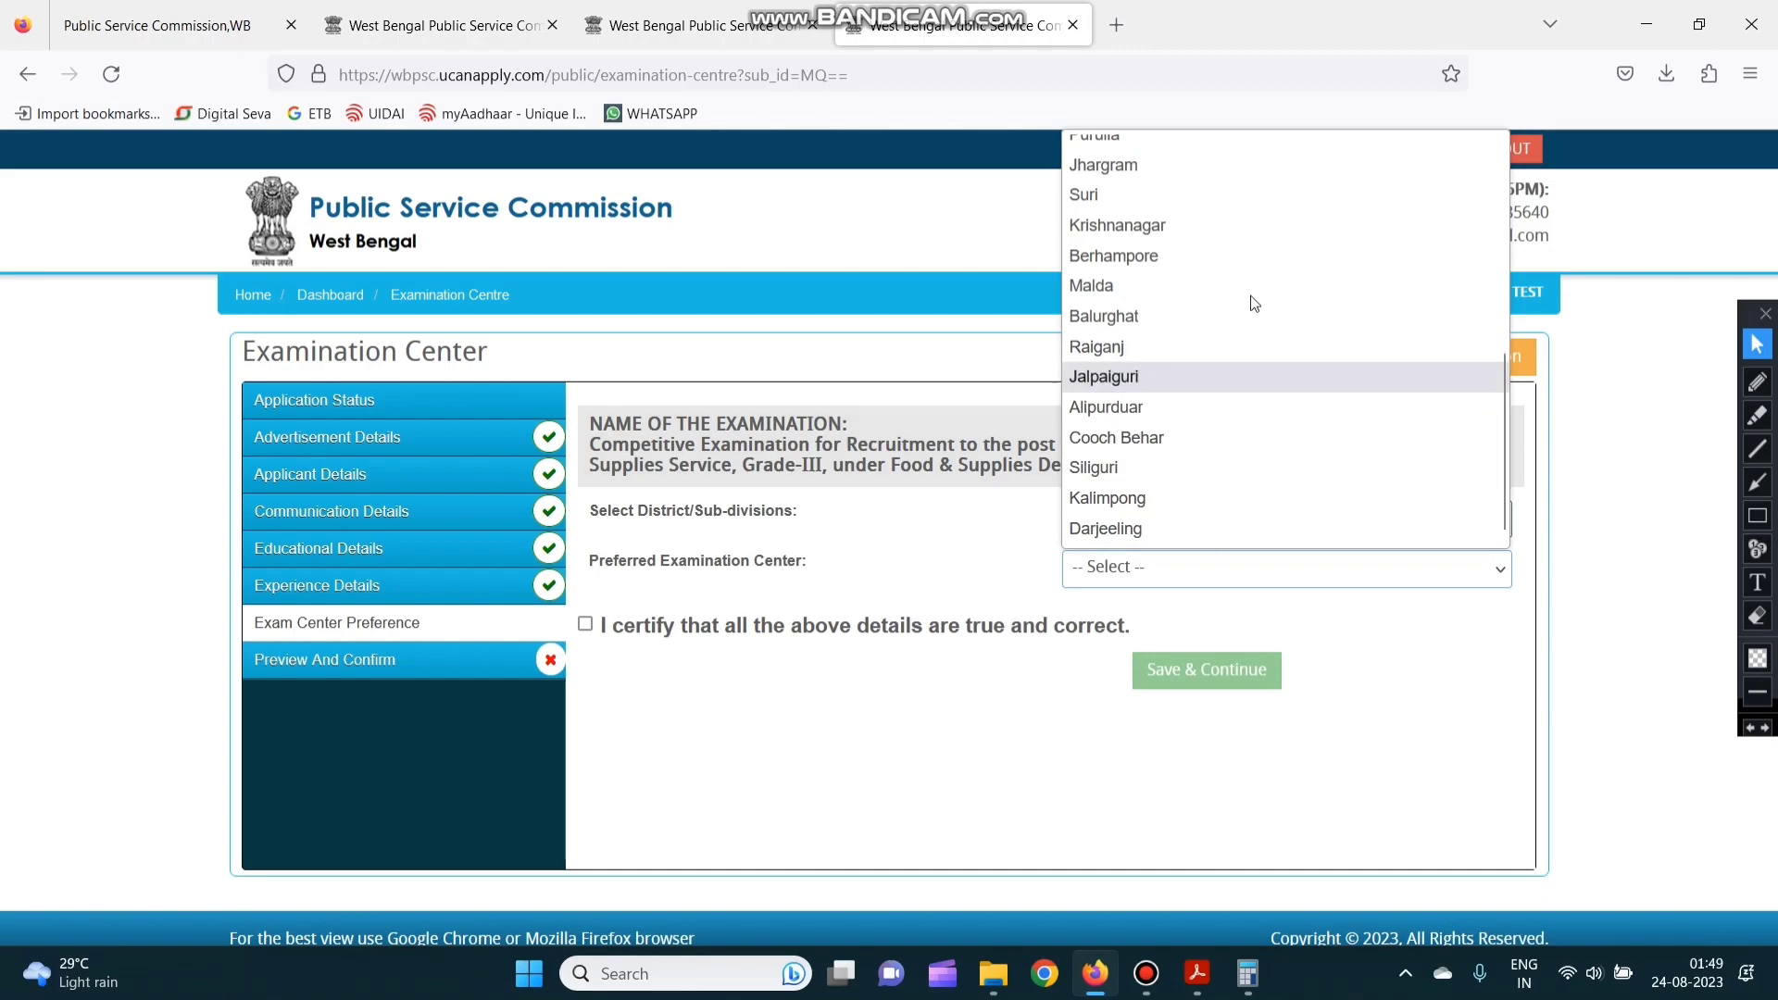
{"action": "scroll", "coordinate": [1250, 306], "scroll_direction": "up", "scroll_amount": 5}
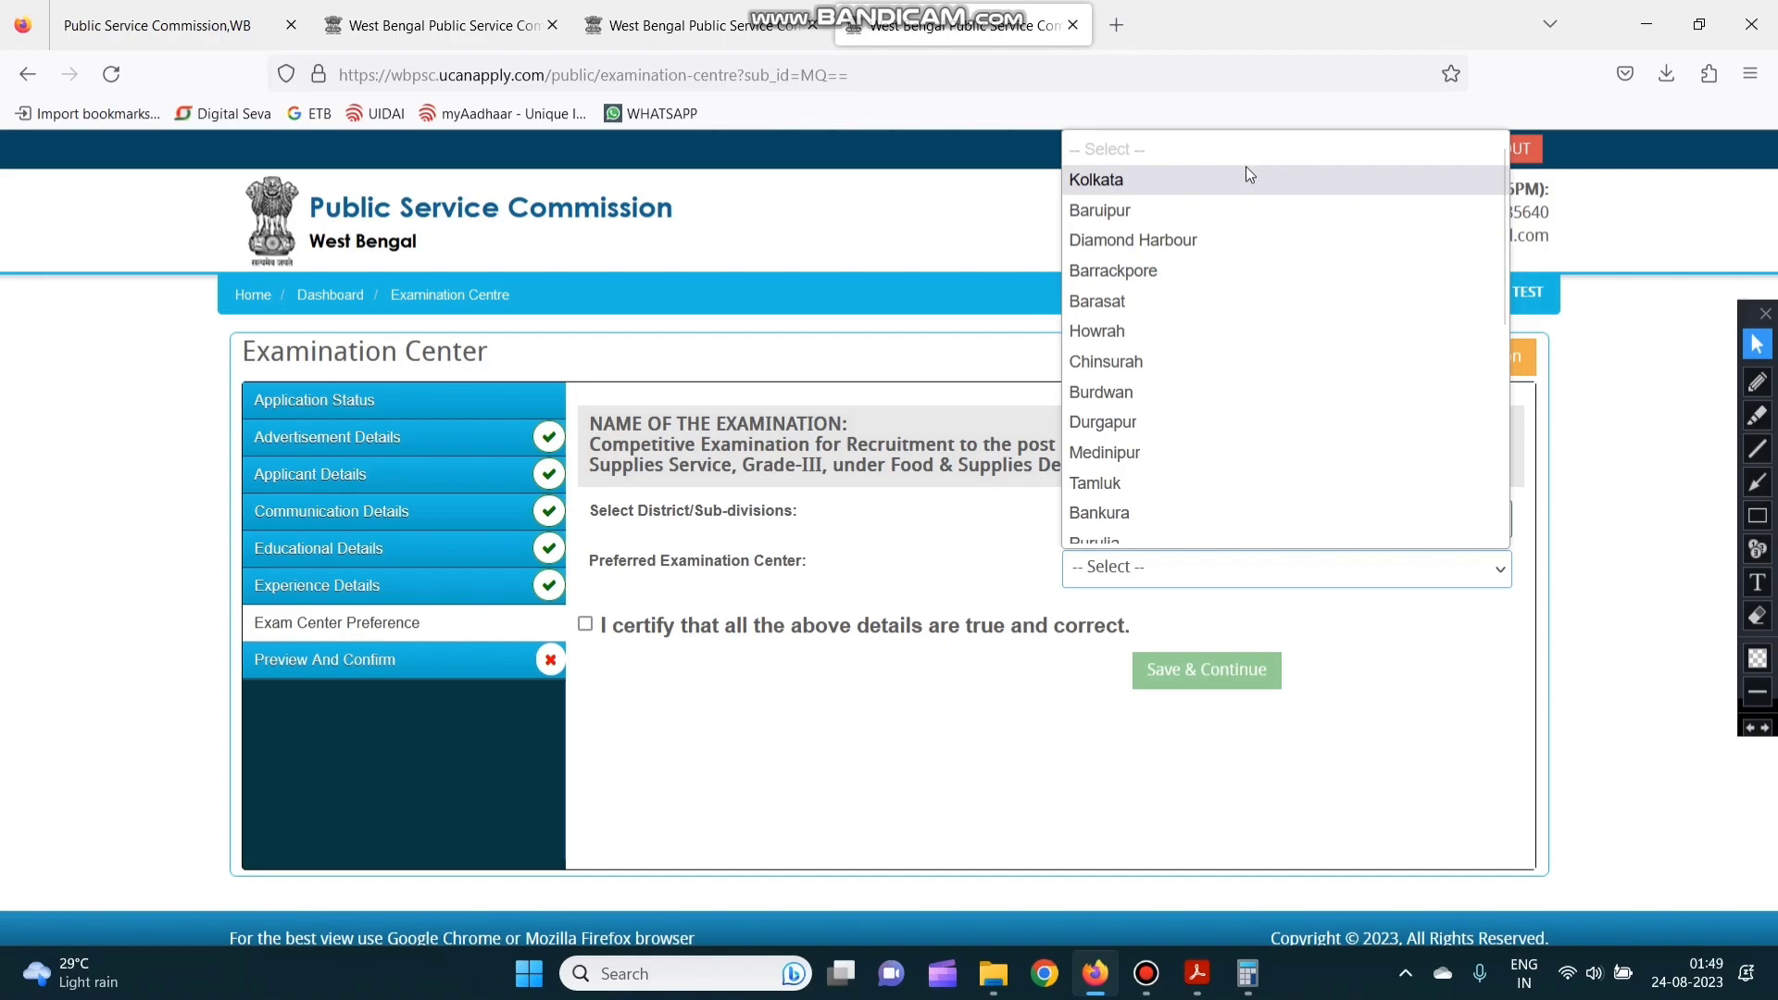
{"action": "left_click", "coordinate": [1223, 246]}
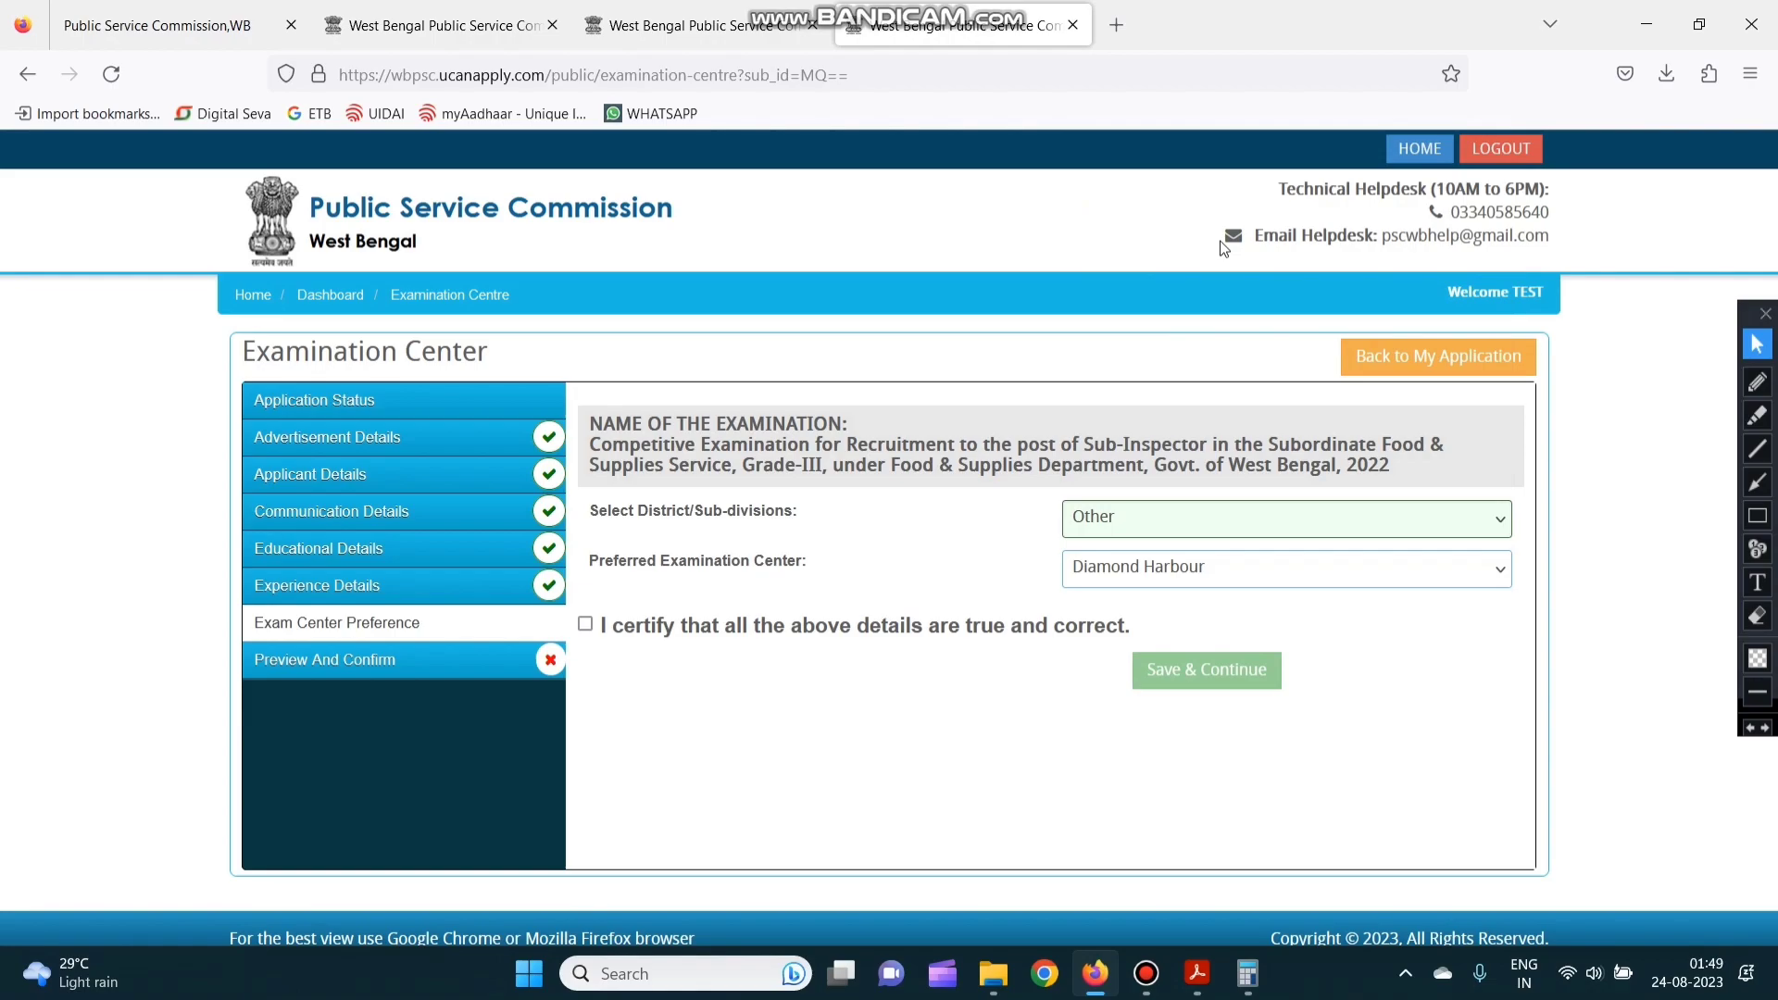
{"action": "left_click", "coordinate": [585, 624]}
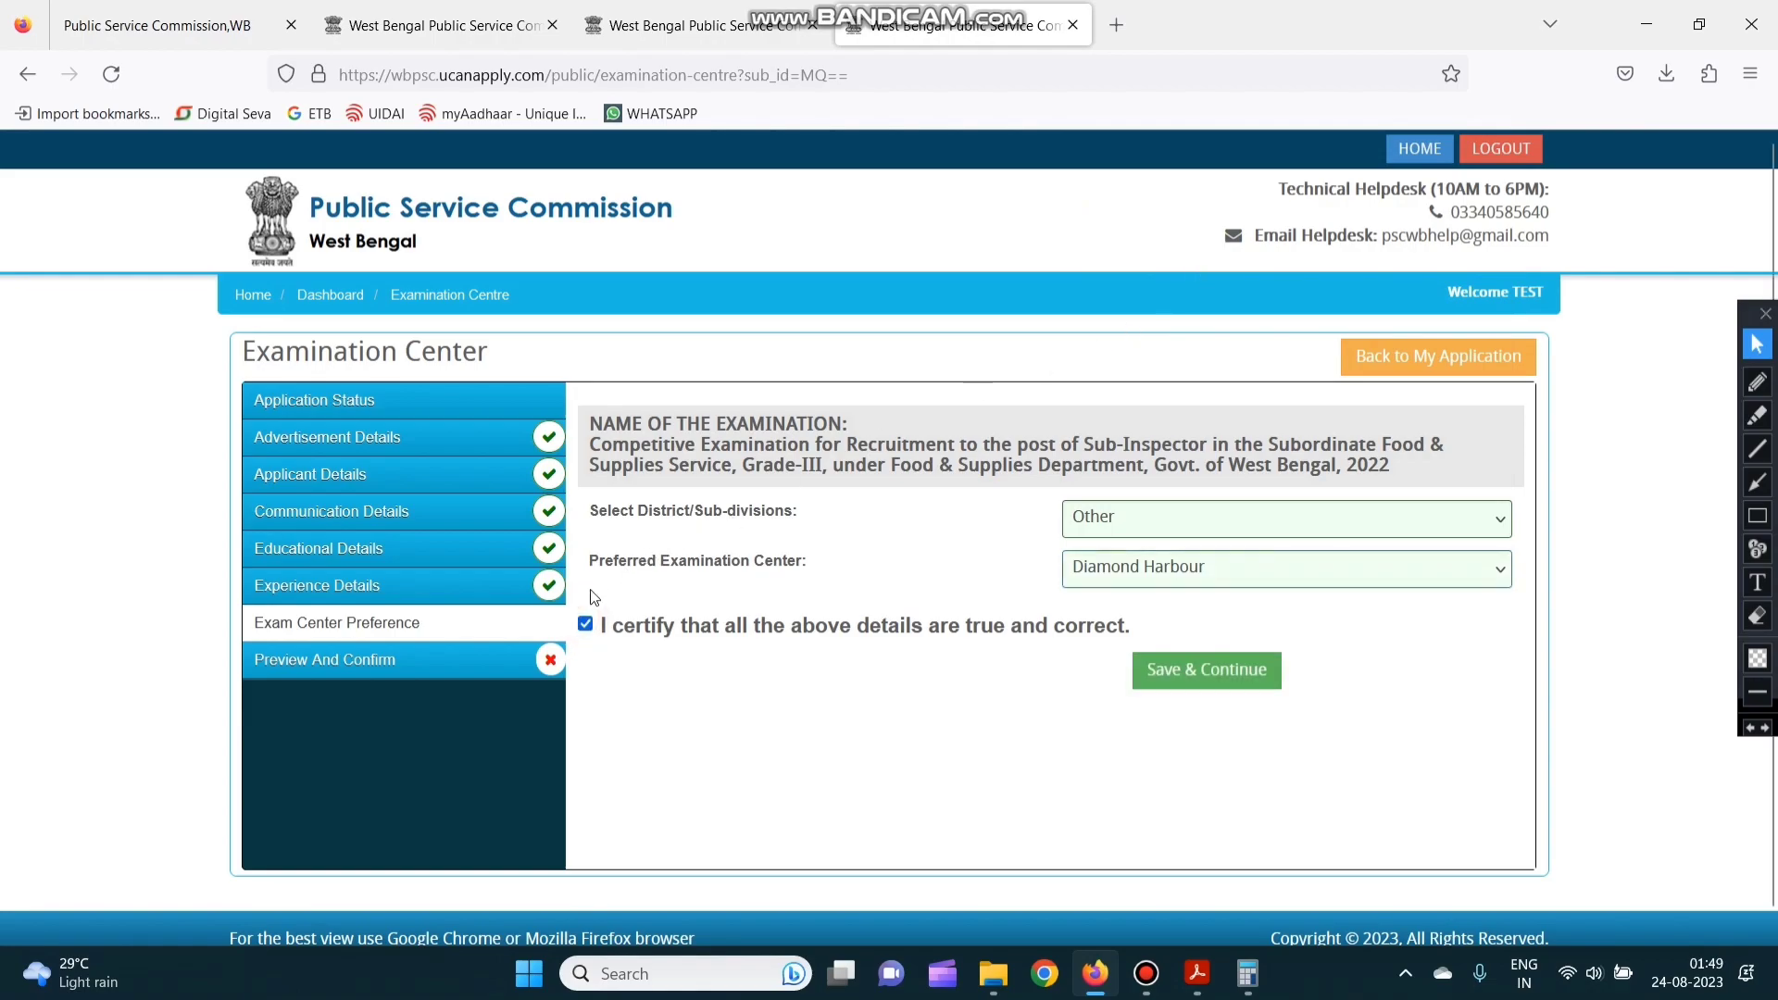
{"action": "left_click", "coordinate": [1210, 685]}
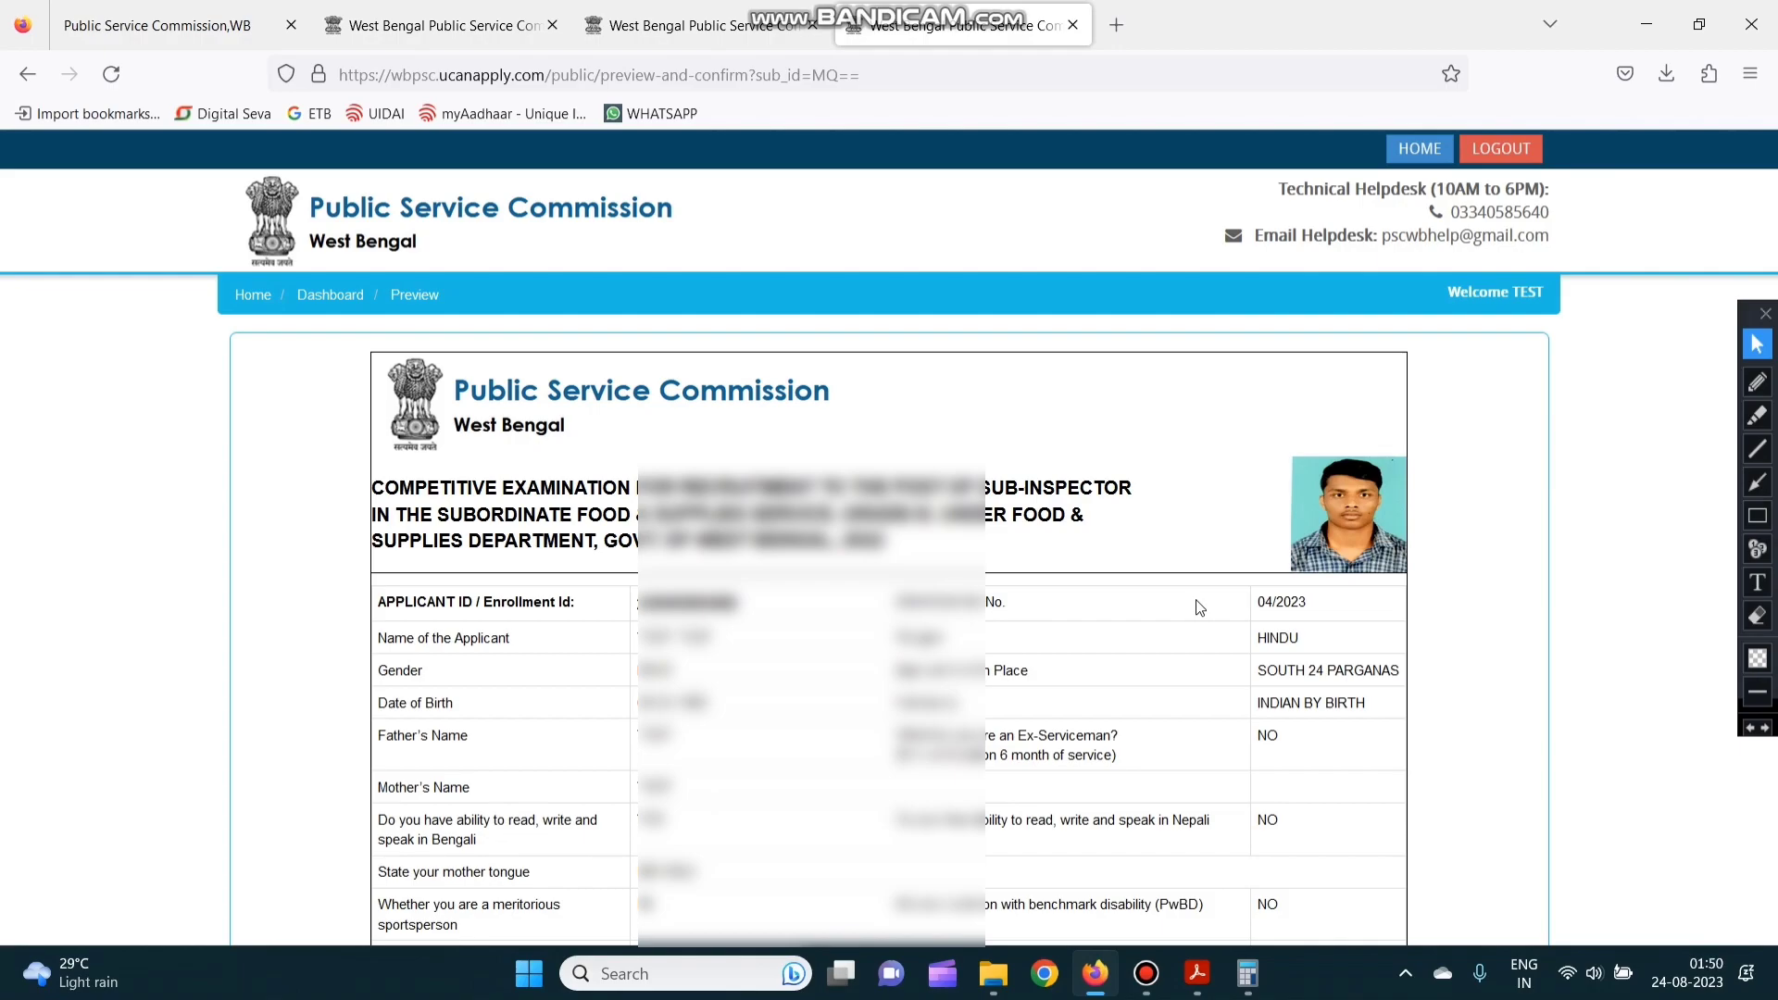
- Tick I CONFIRM THE ABOVE at the bottom of the application preview
{"action": "scroll", "coordinate": [688, 695], "scroll_direction": "down", "scroll_amount": 15}
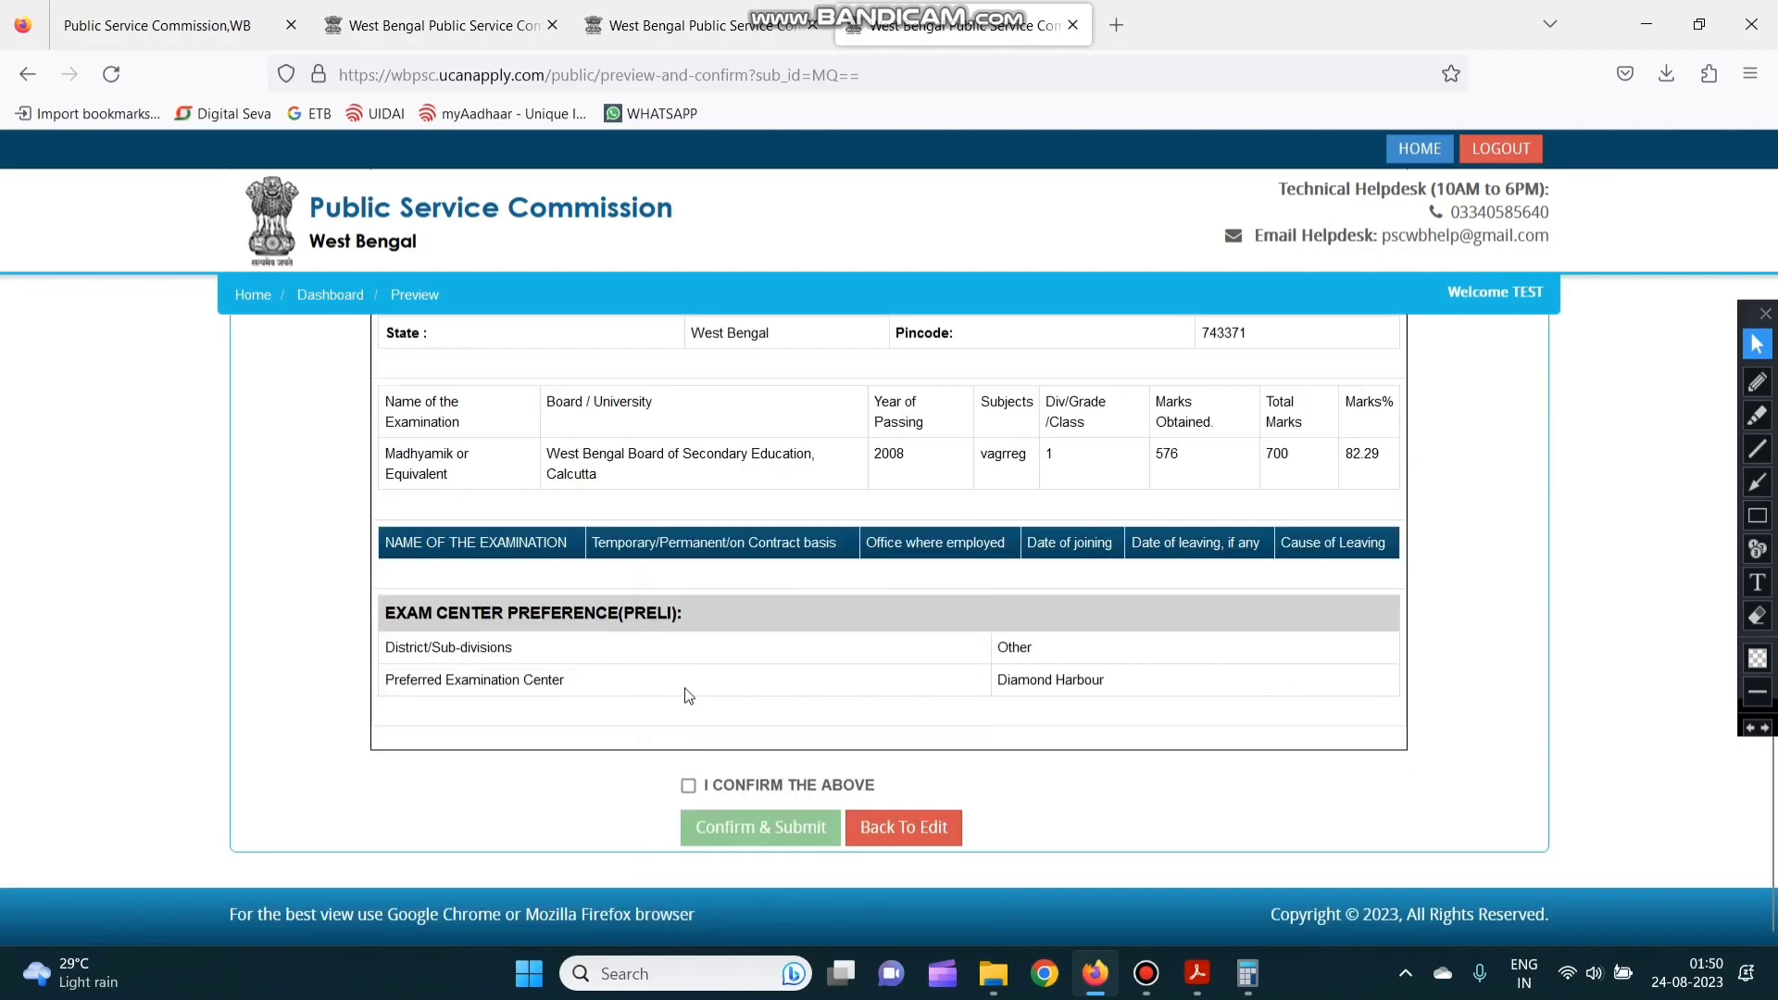
{"action": "left_click", "coordinate": [687, 786]}
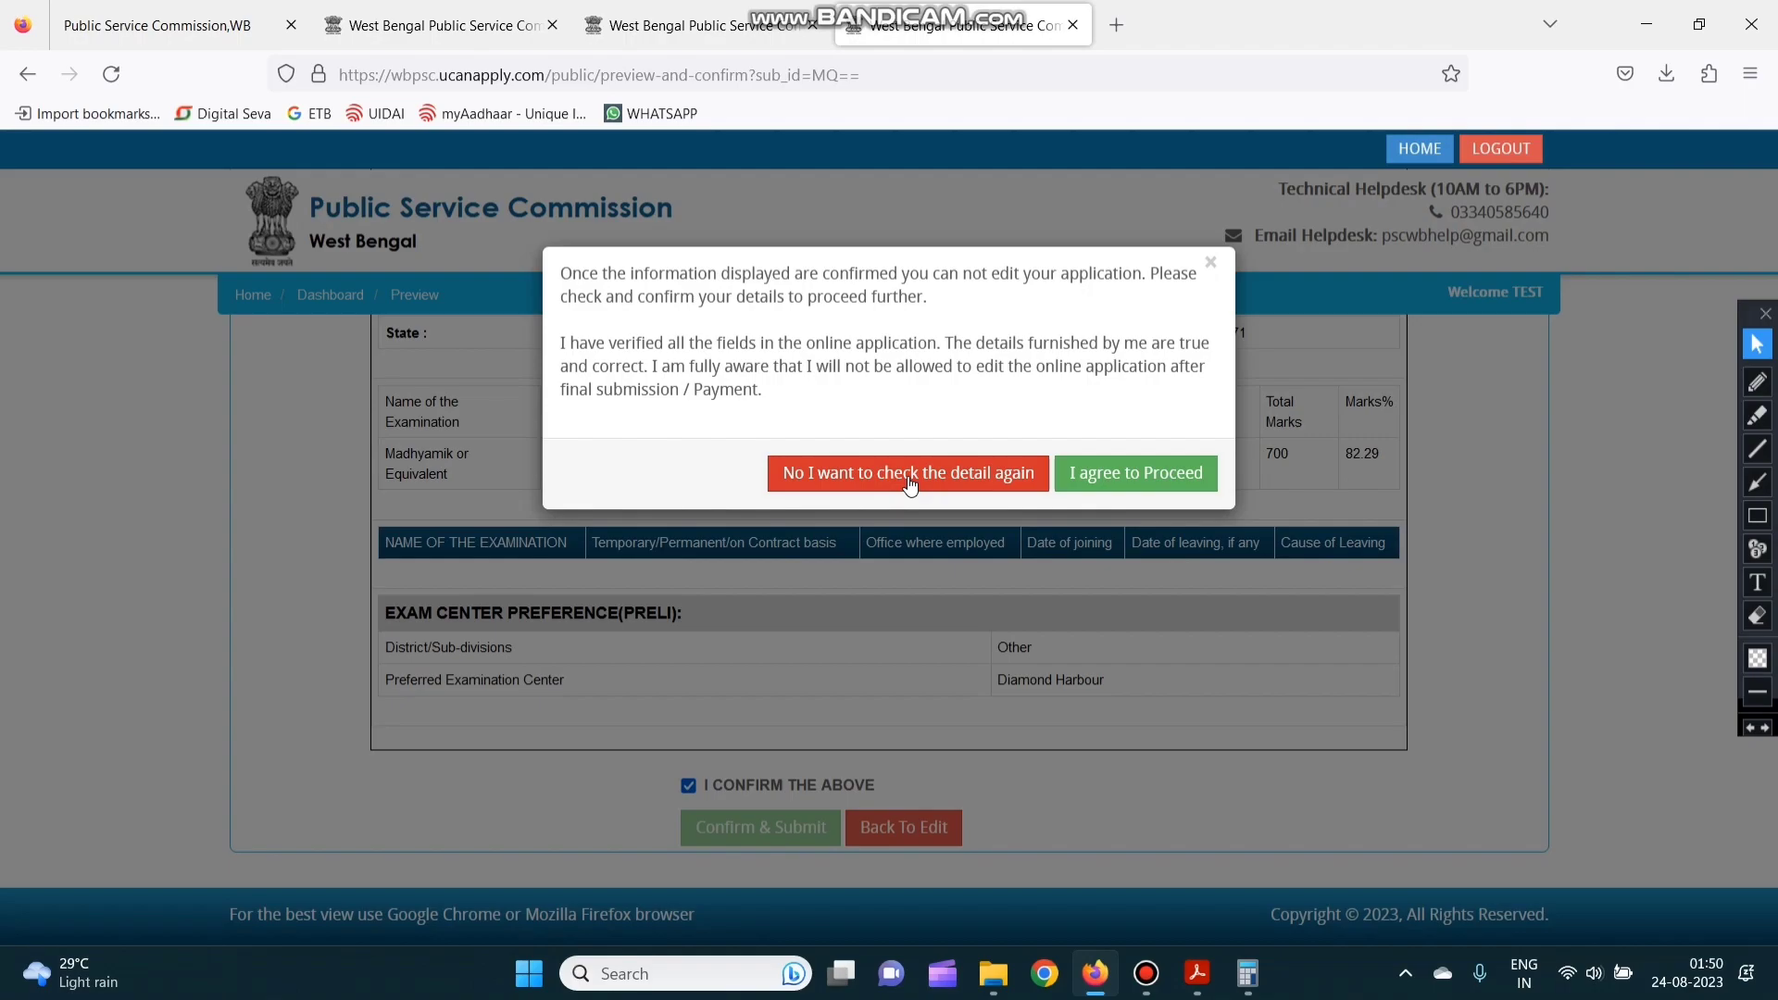
- Accept I agree to Proceed, make the Final Submission, and reach Proceed To Payment
{"action": "key", "text": "ctrl+5"}
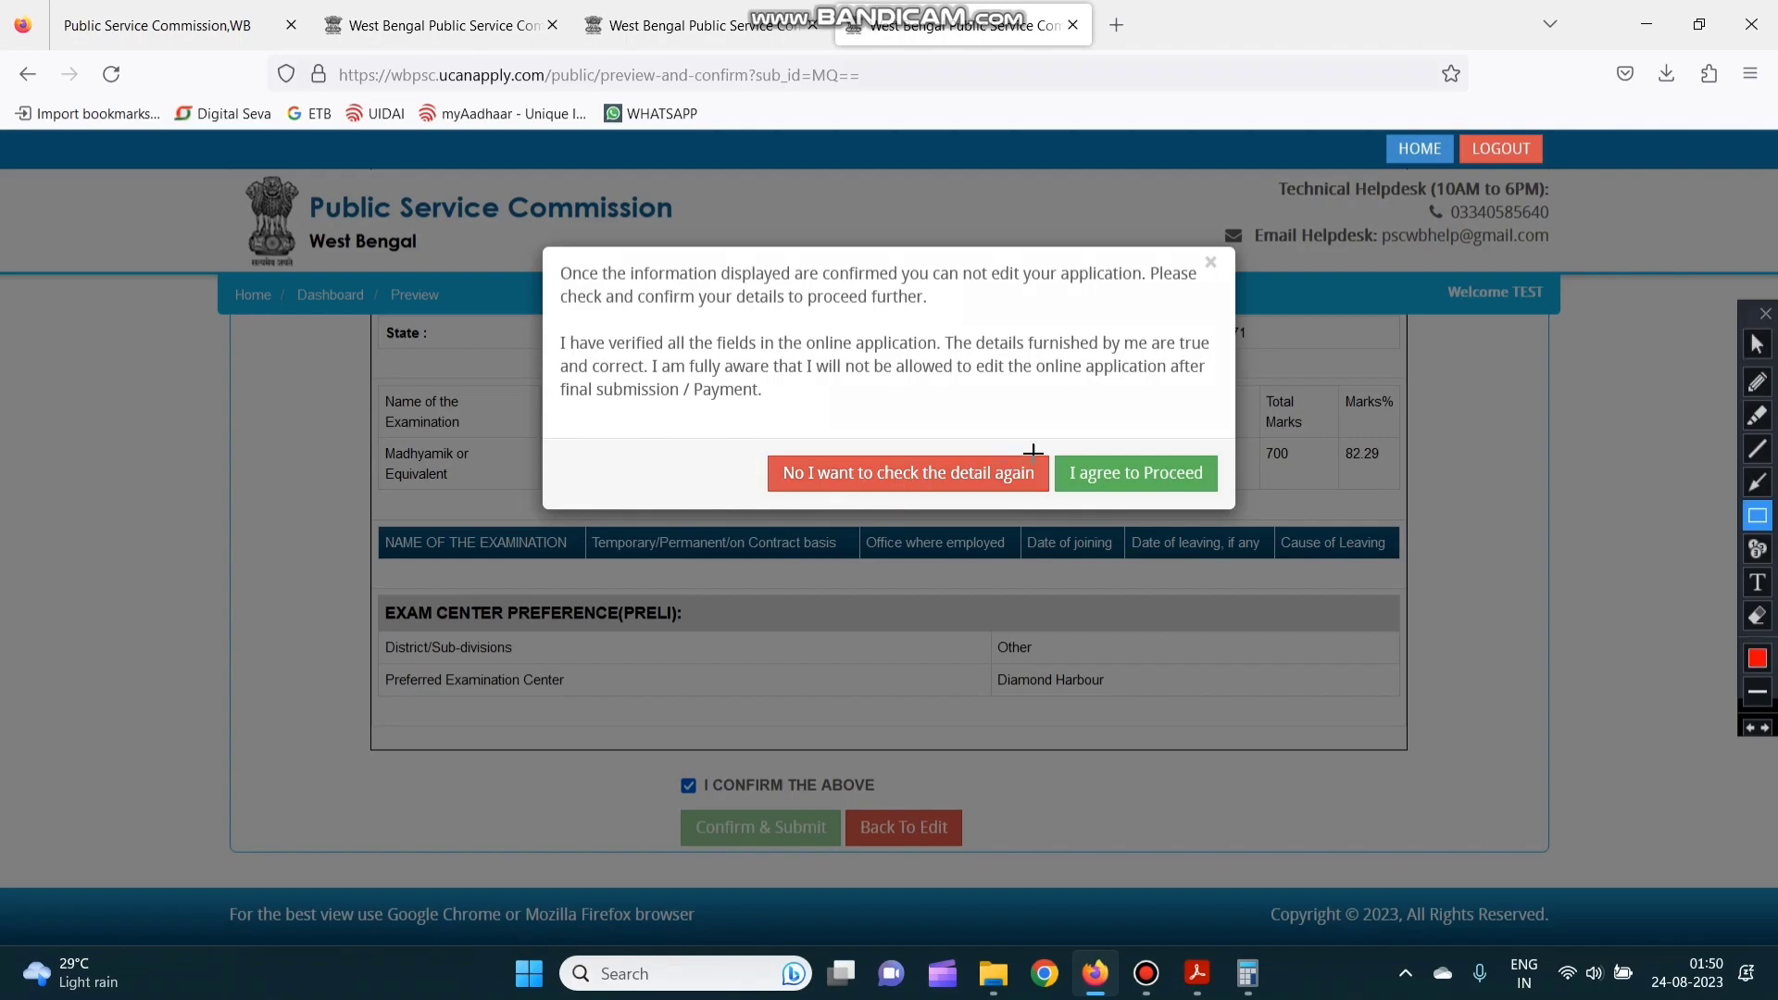
{"action": "left_click_drag", "start_coordinate": [1044, 439], "coordinate": [1226, 500]}
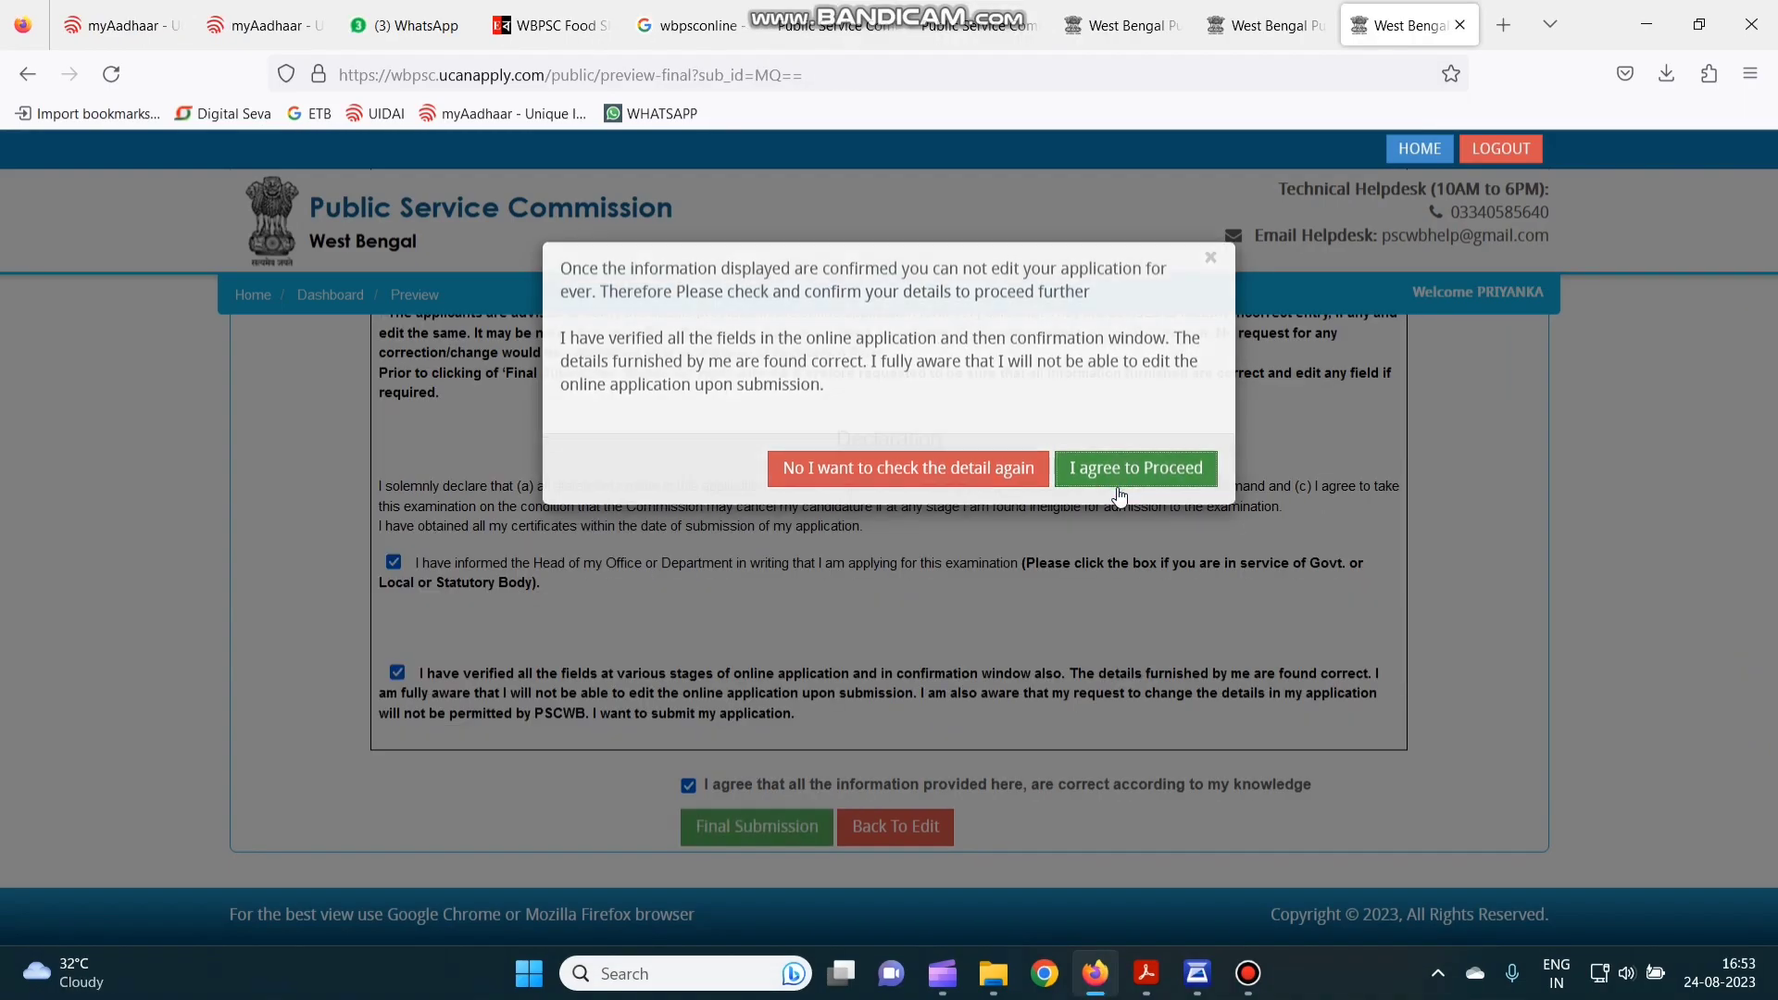
{"action": "left_click", "coordinate": [1120, 493]}
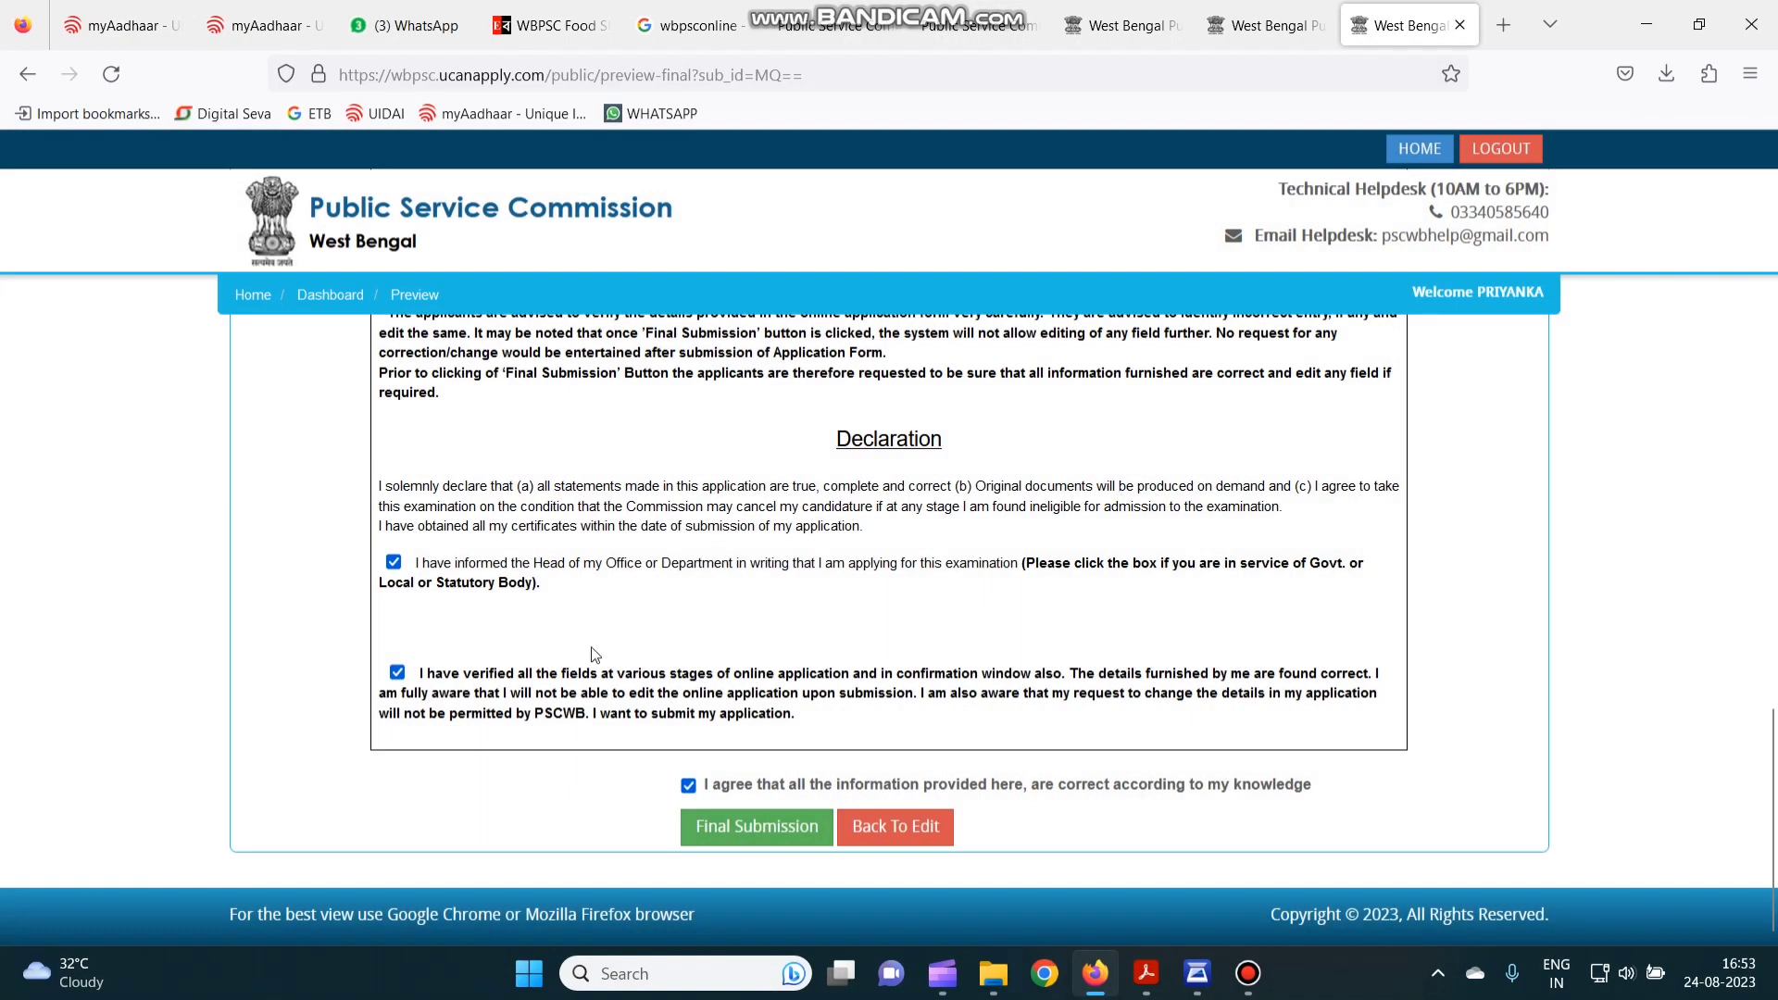
{"action": "left_click", "coordinate": [746, 832]}
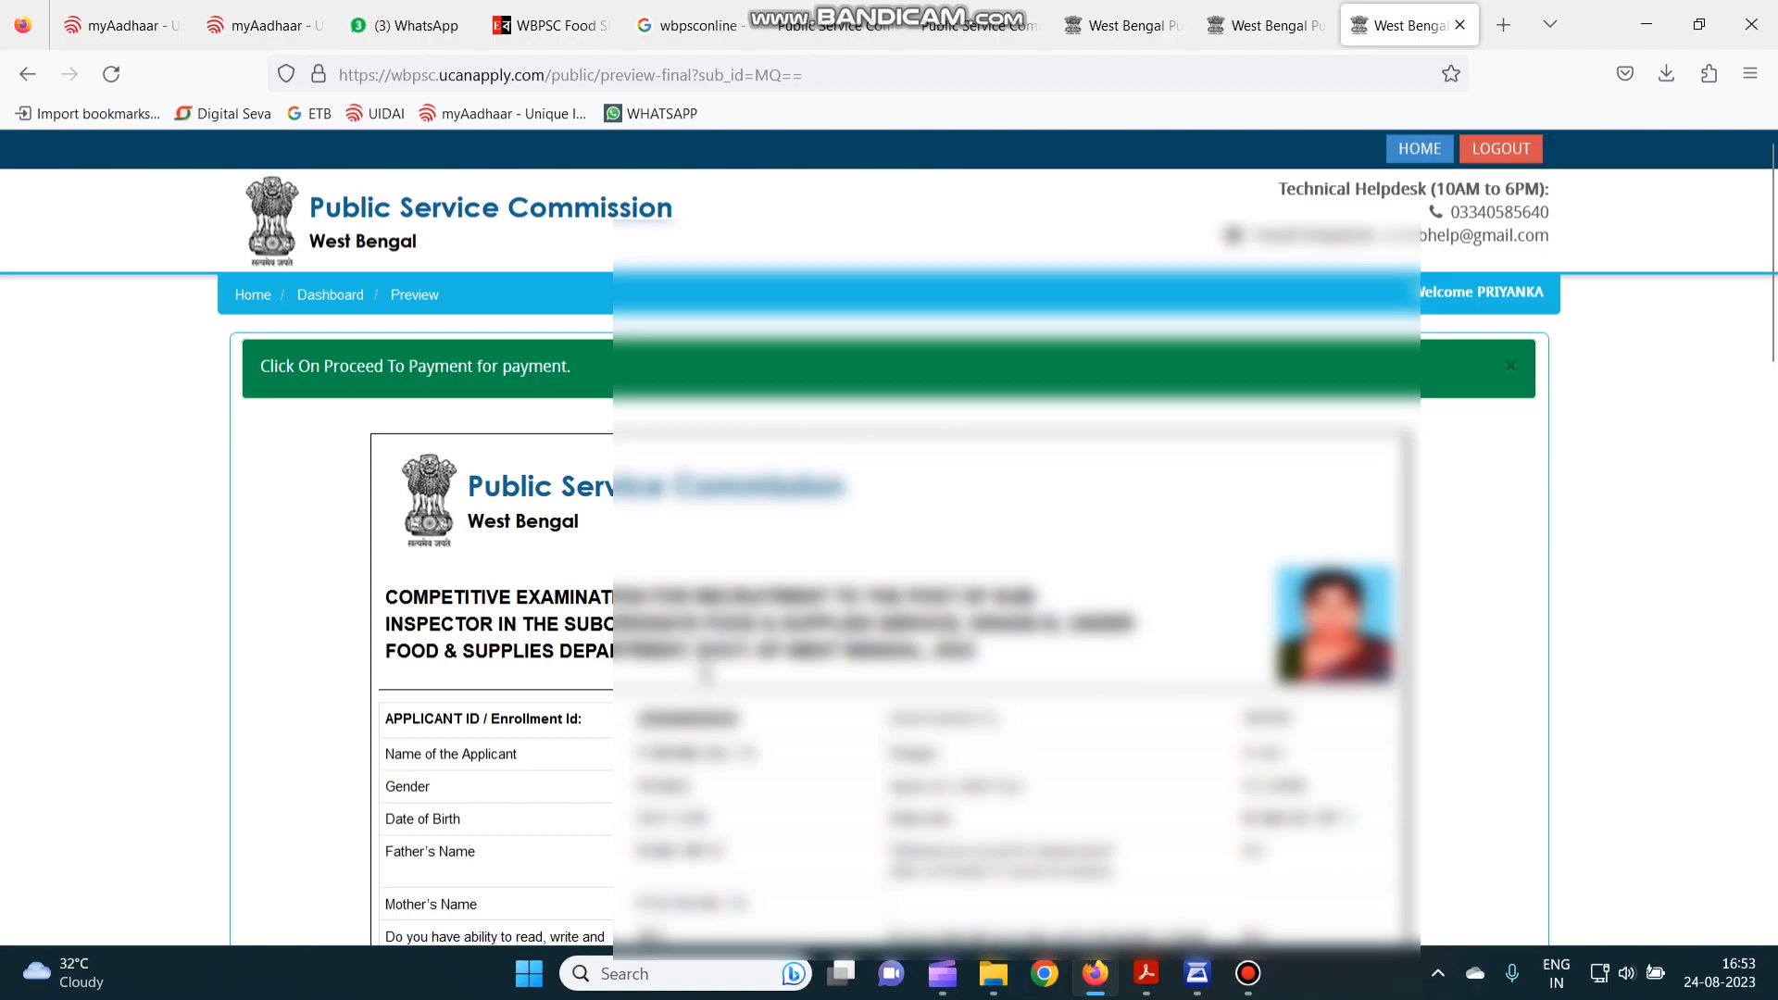
{"action": "scroll", "coordinate": [707, 674], "scroll_direction": "down", "scroll_amount": 6}
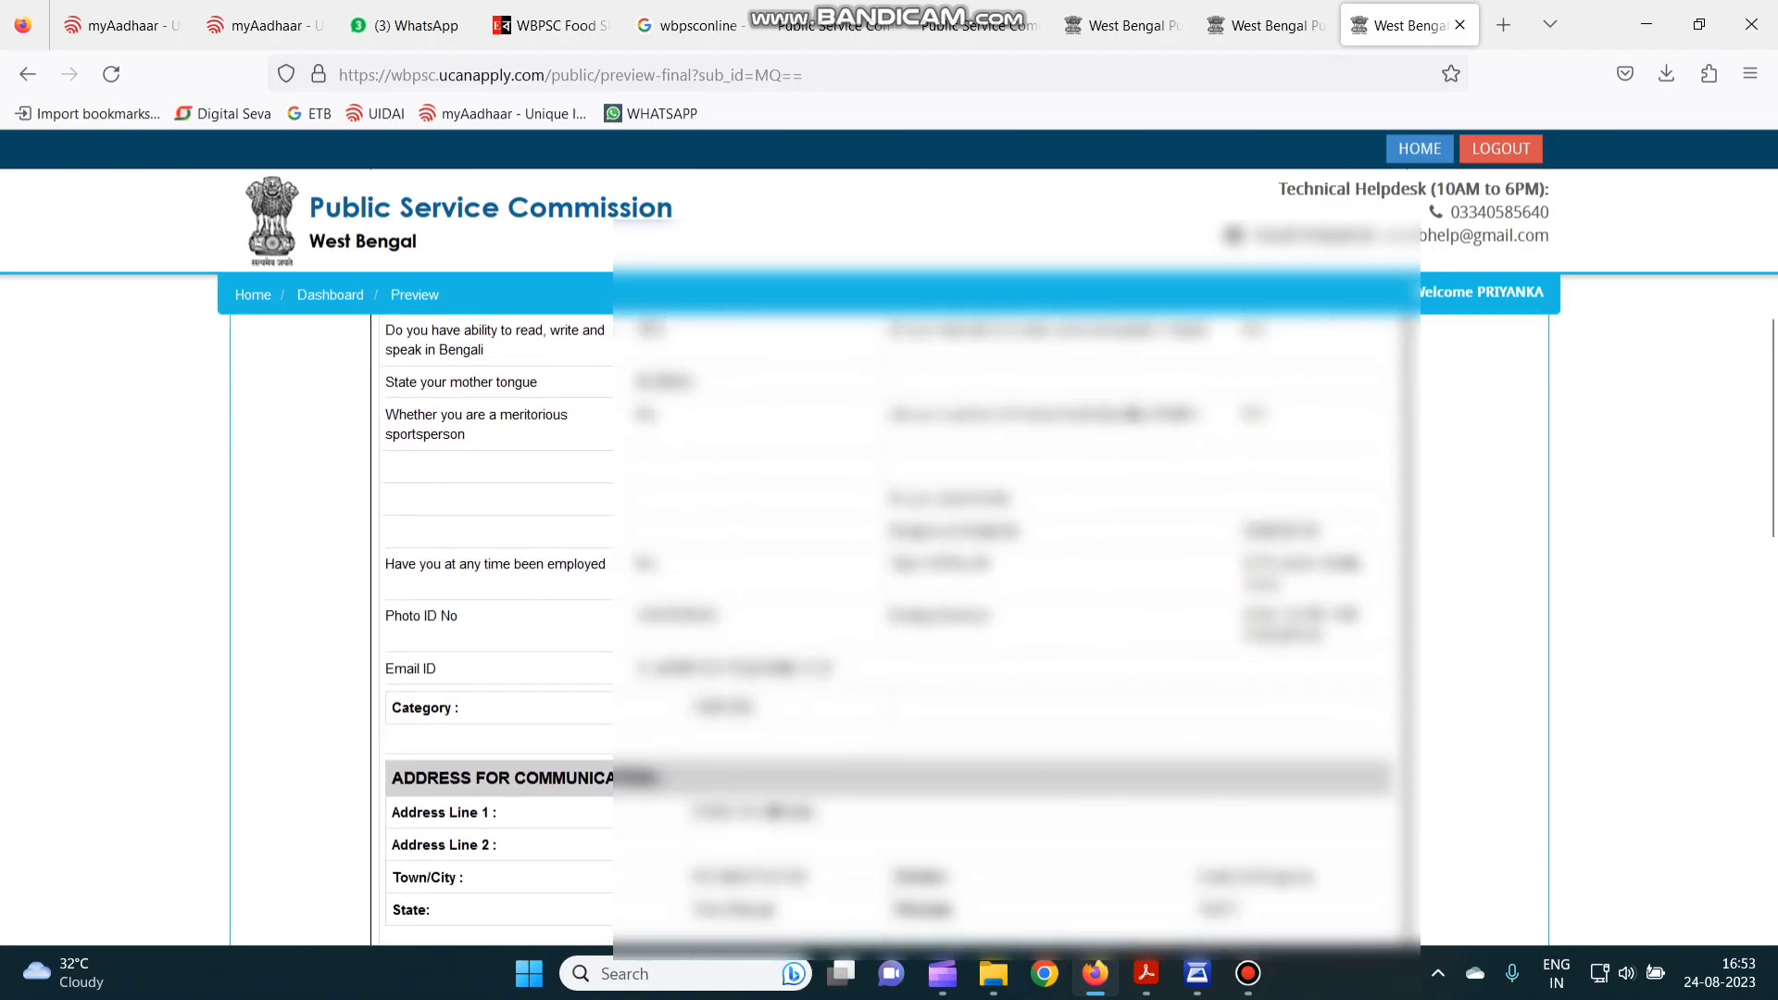
{"action": "scroll", "coordinate": [889, 630], "scroll_direction": "down", "scroll_amount": 12}
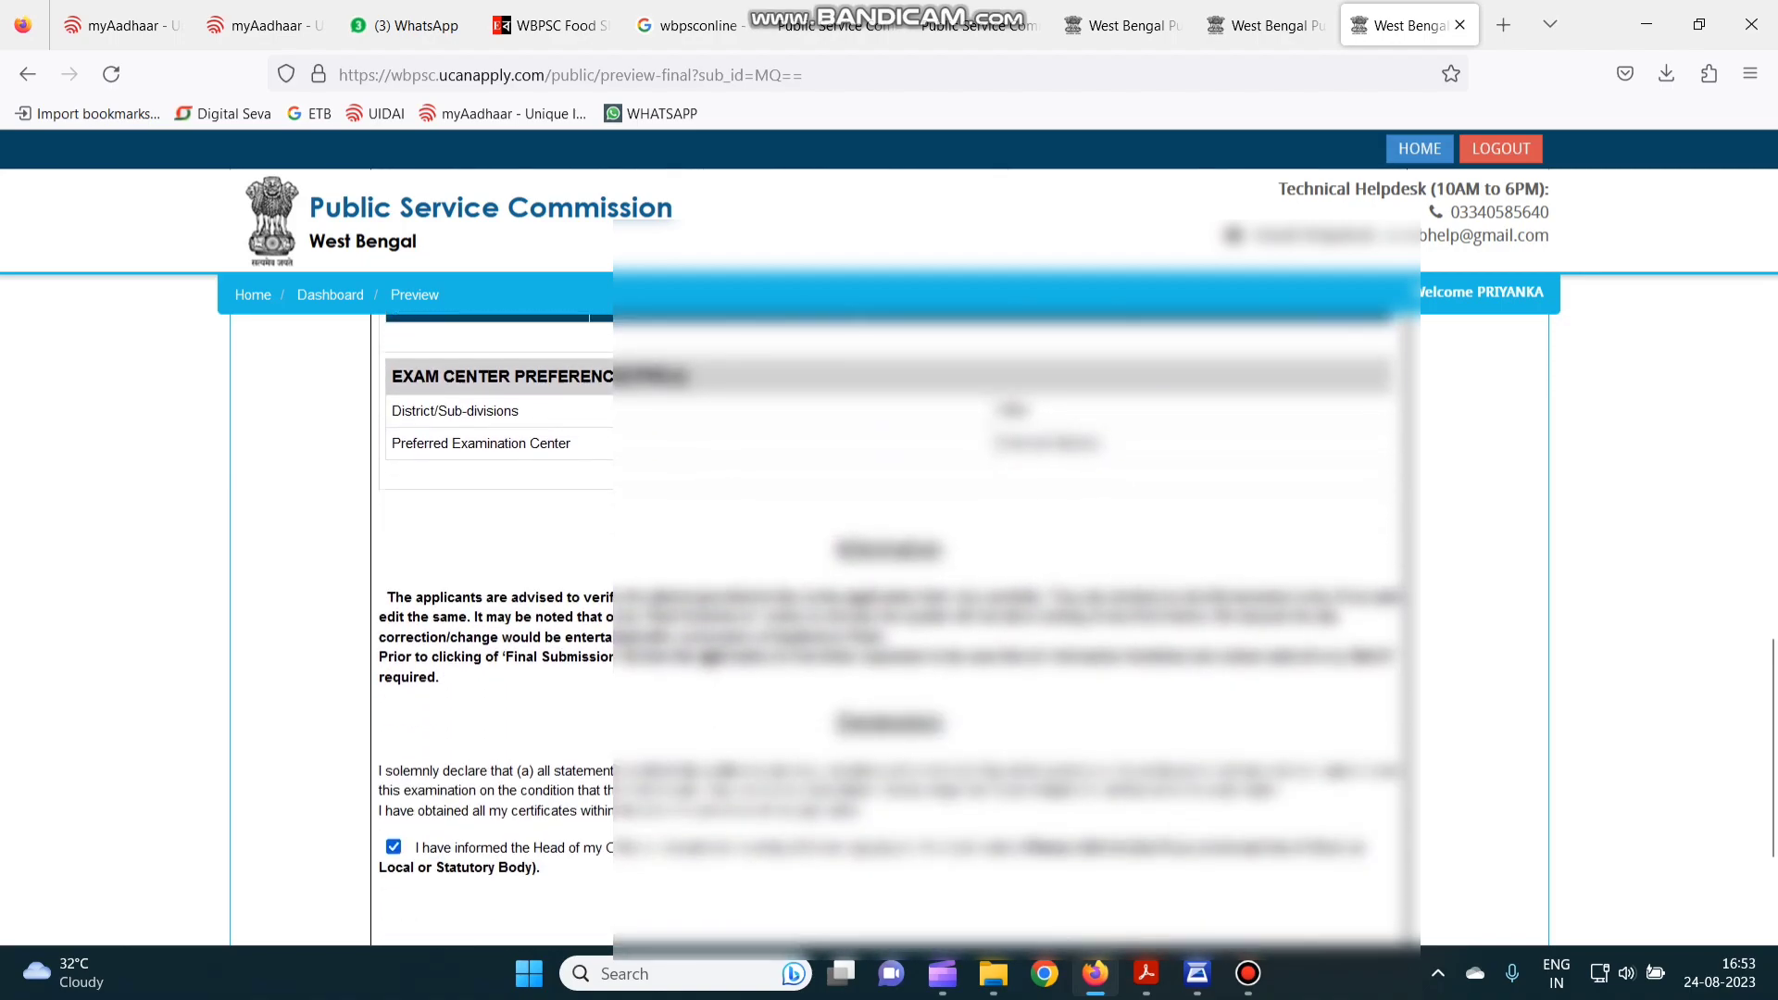
{"action": "scroll", "coordinate": [889, 630], "scroll_direction": "down", "scroll_amount": 3}
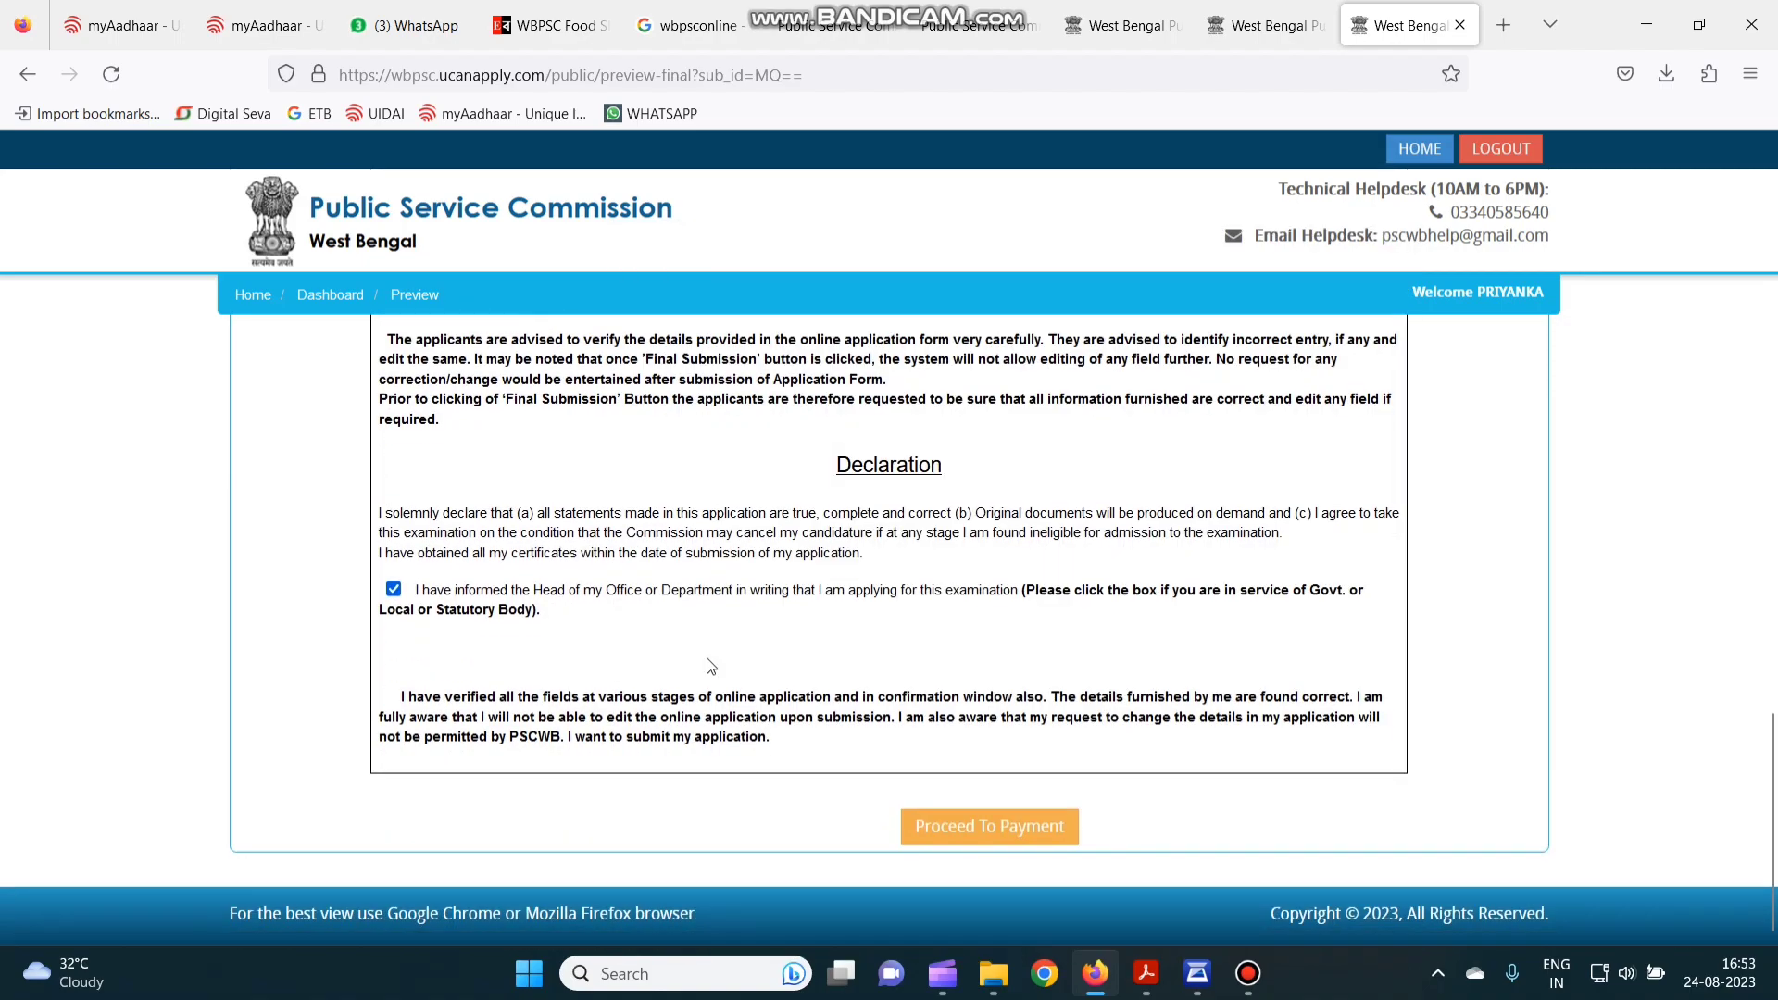
- Choose Razorpay as the payment gateway and Payment Method as the payment type
{"action": "left_click", "coordinate": [981, 835]}
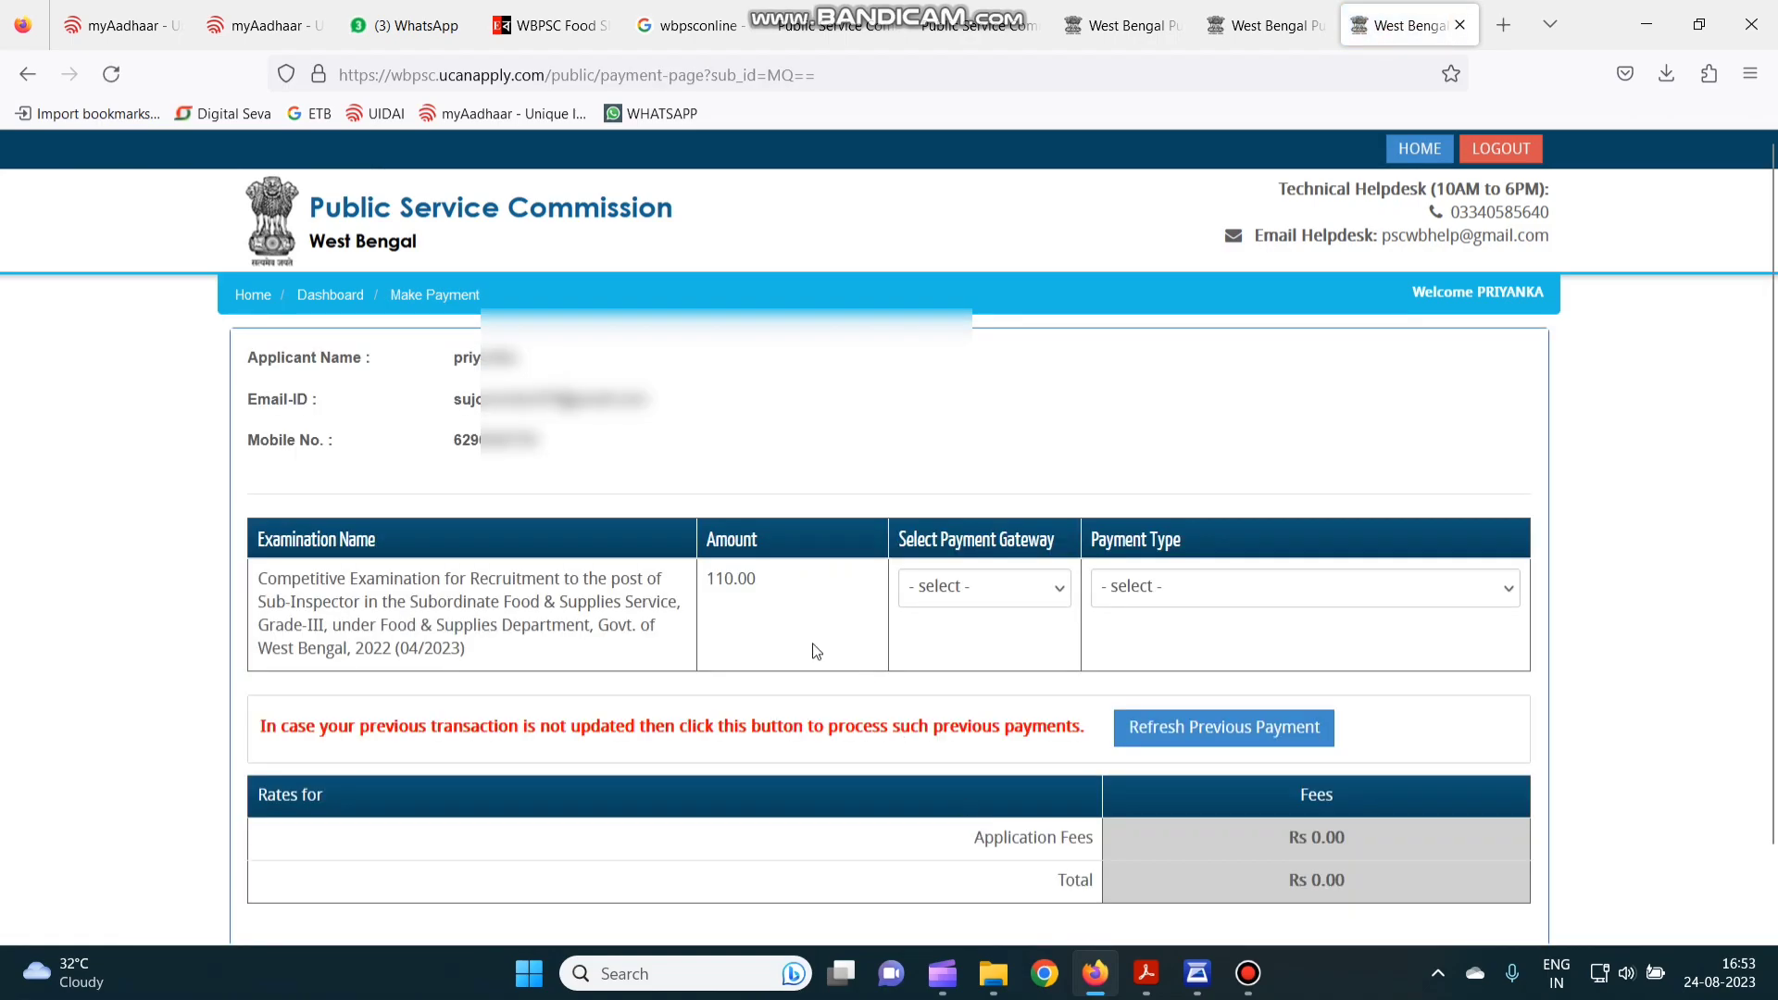
{"action": "left_click", "coordinate": [1009, 594]}
{"action": "left_click", "coordinate": [941, 657]}
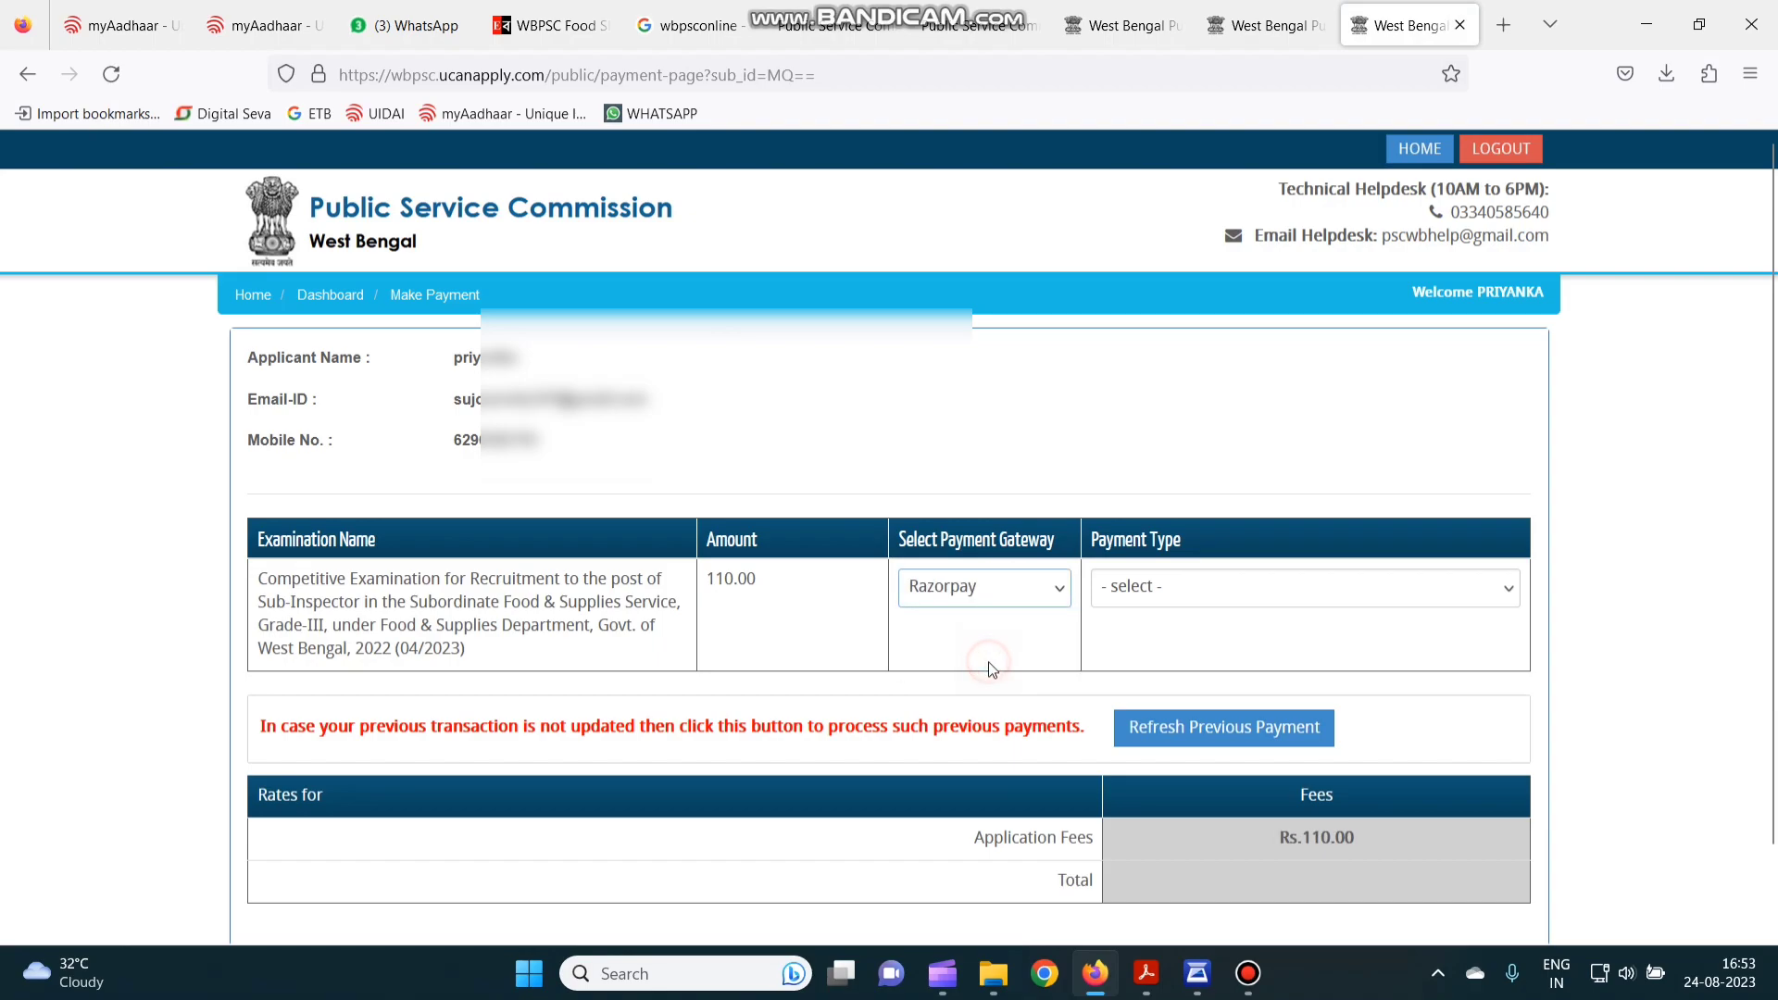
{"action": "left_click", "coordinate": [1256, 586]}
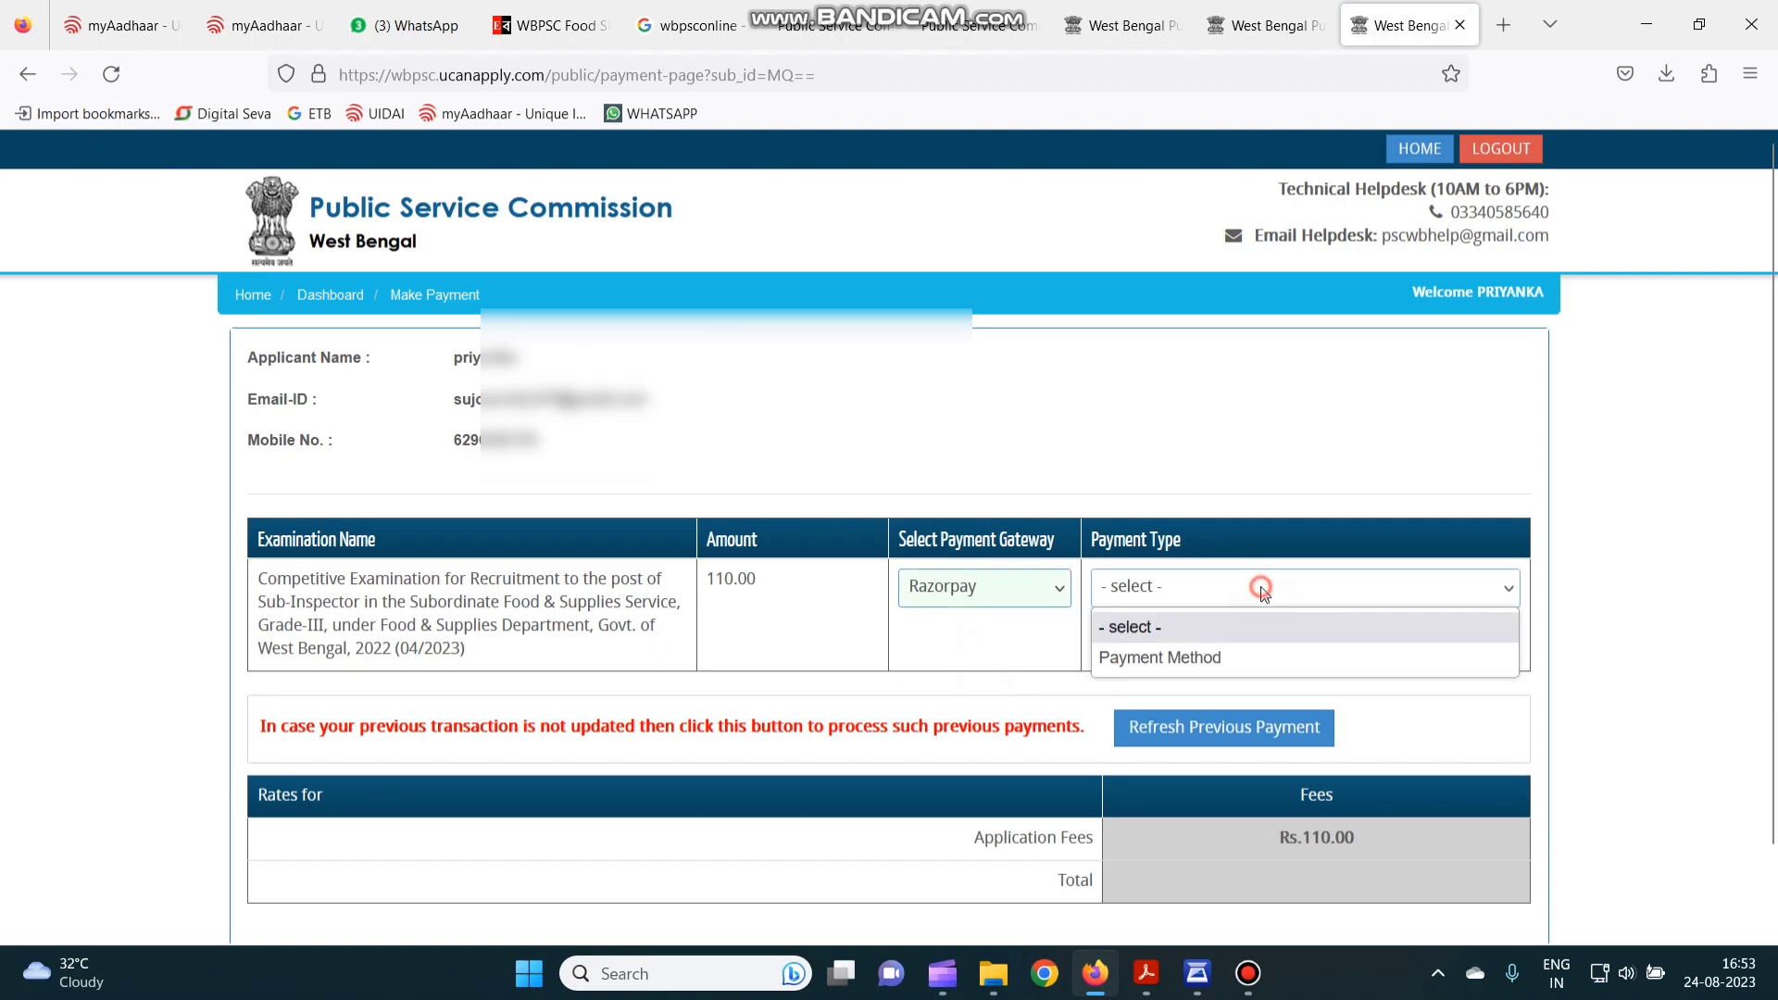
{"action": "left_click", "coordinate": [1208, 659]}
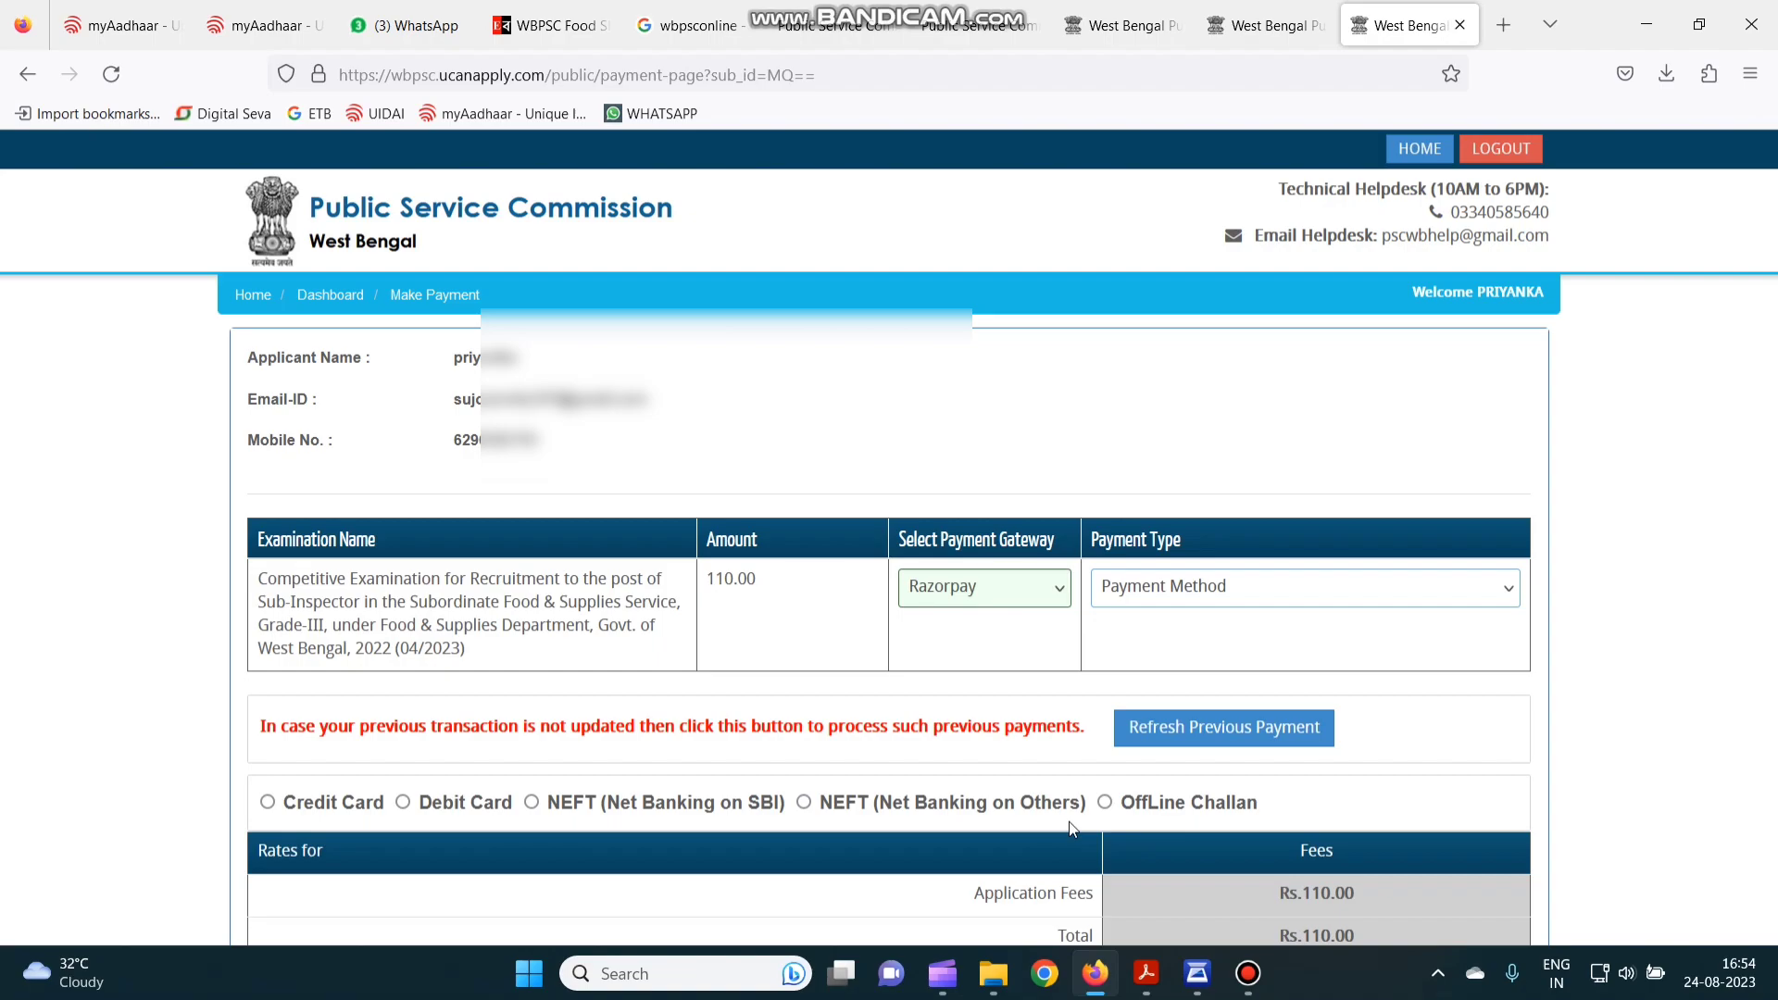
- Select Debit Card and proceed to pay the Rs. 115.78 total
{"action": "scroll", "coordinate": [1072, 828], "scroll_direction": "down", "scroll_amount": 3}
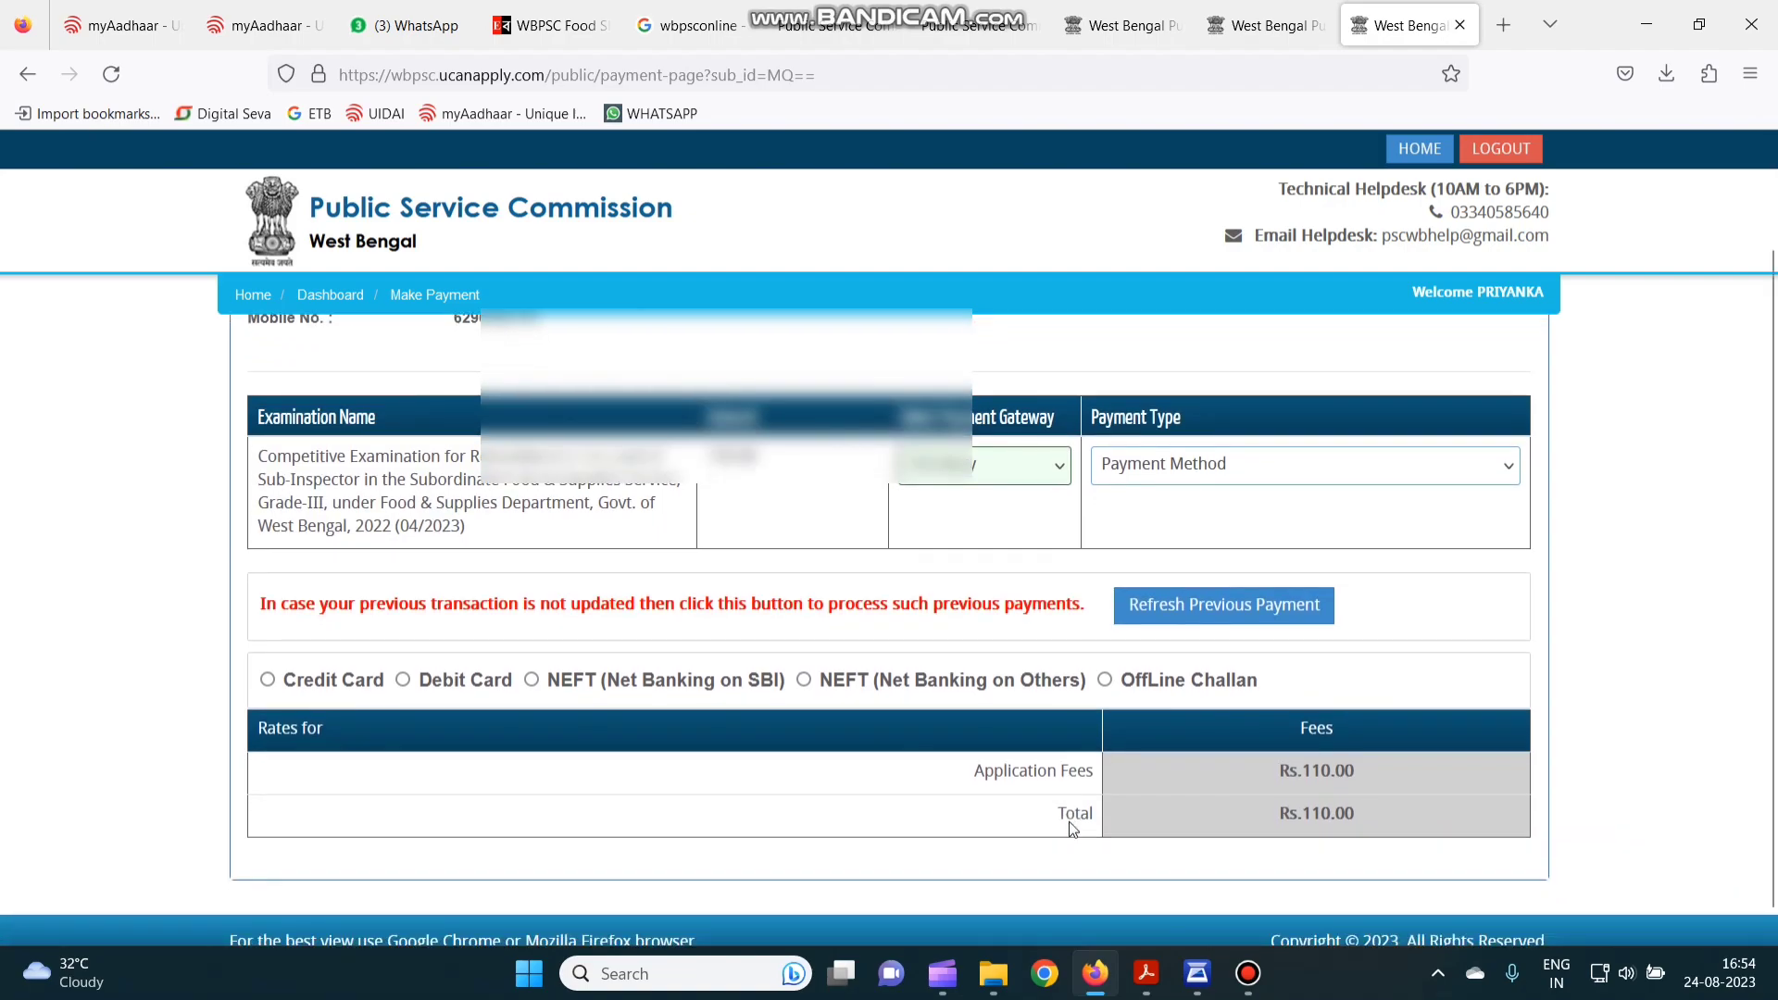
{"action": "scroll", "coordinate": [1069, 821], "scroll_direction": "down", "scroll_amount": 1}
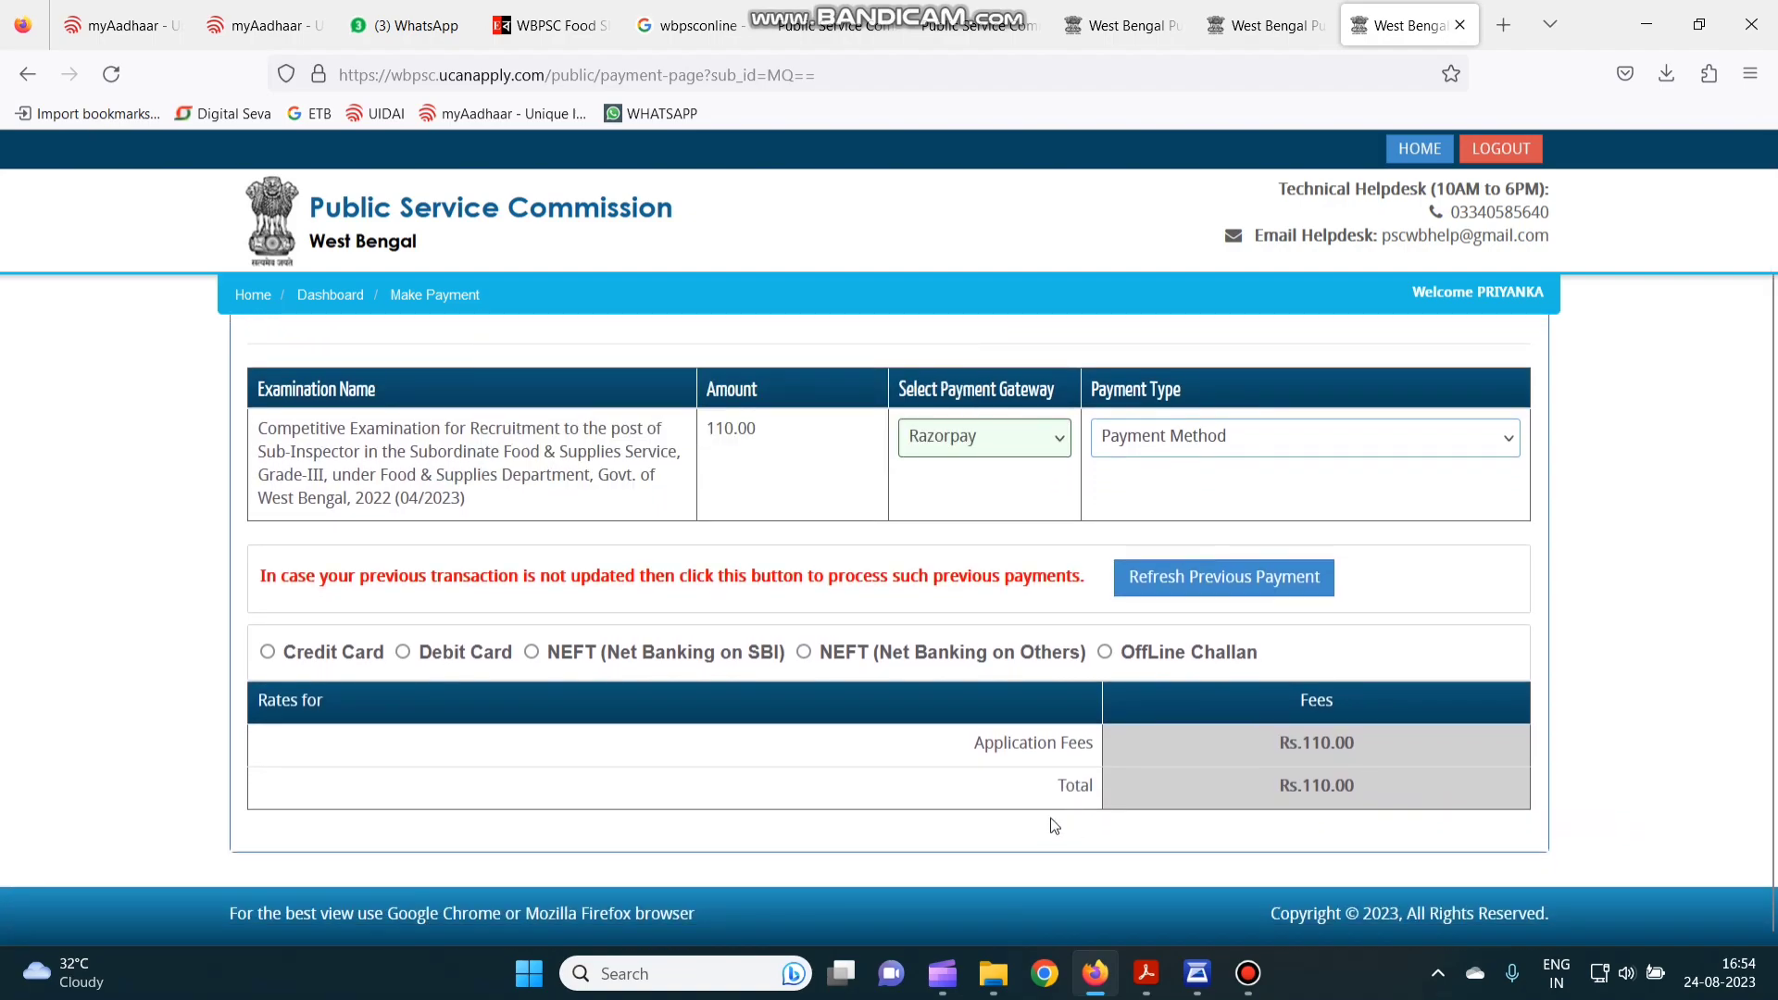
{"action": "left_click", "coordinate": [403, 654]}
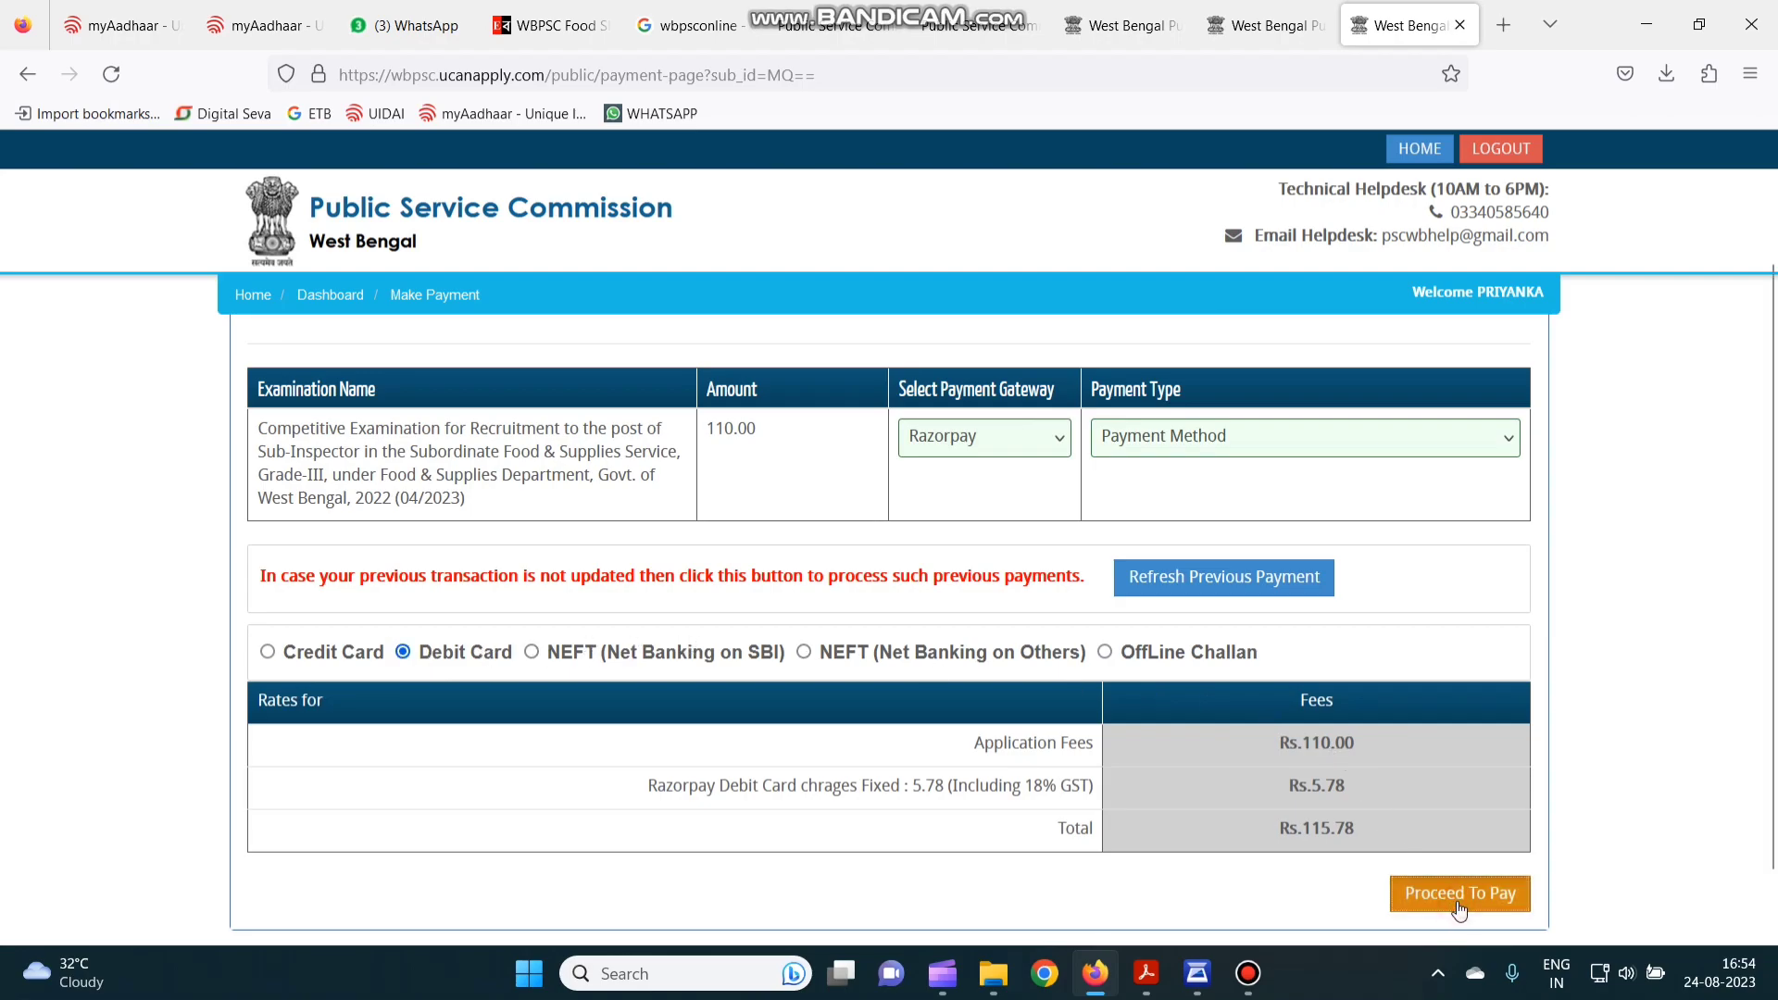
{"action": "left_click", "coordinate": [1460, 910]}
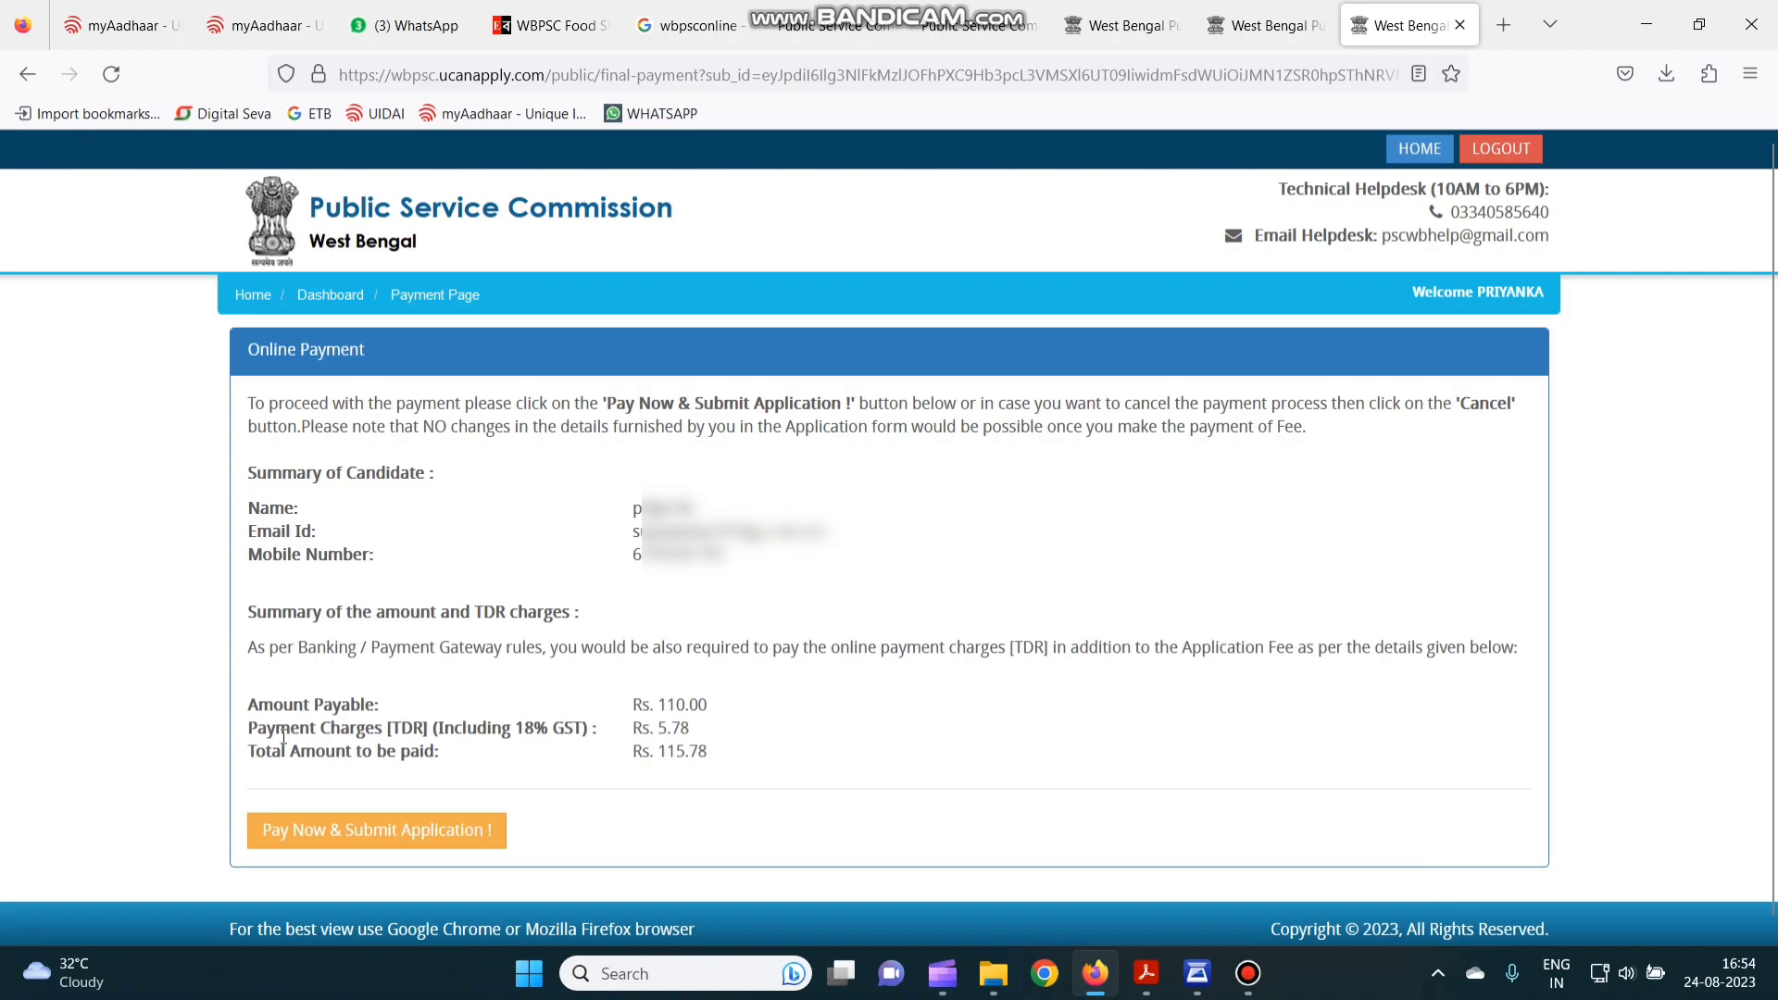
- Start Pay Now & Submit Application and enter the contact phone number in Razorpay
{"action": "left_click", "coordinate": [387, 841]}
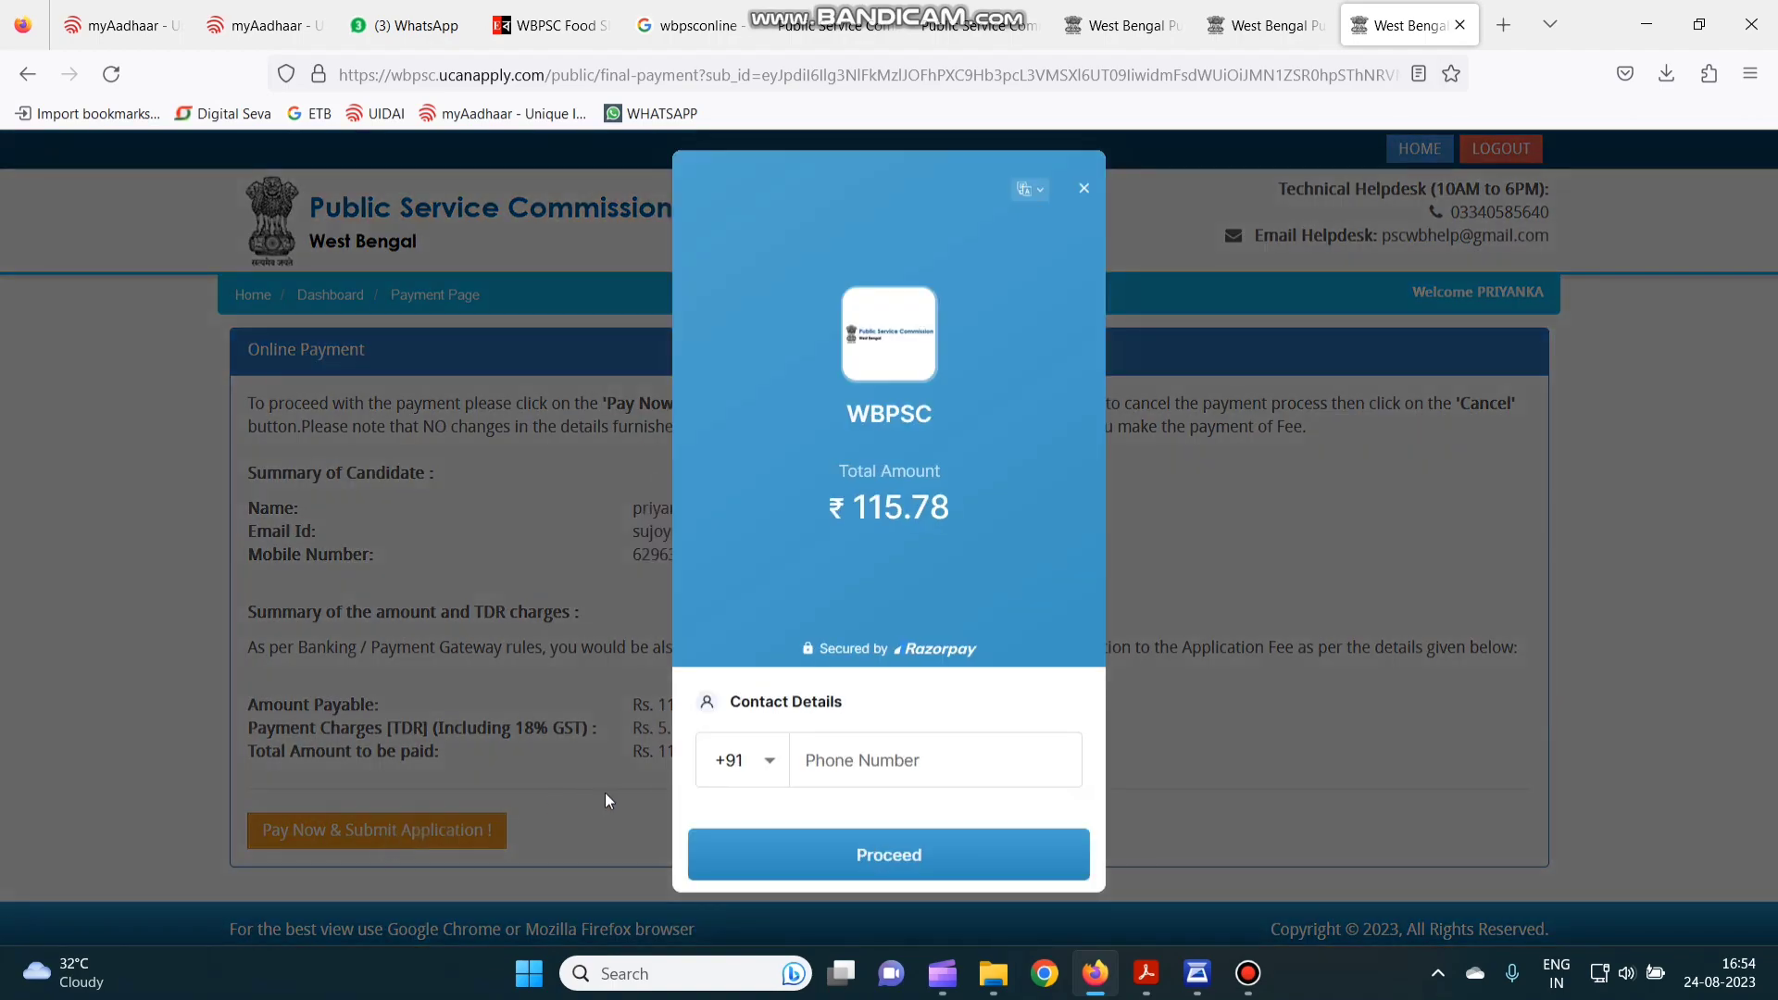
{"action": "left_click", "coordinate": [938, 759]}
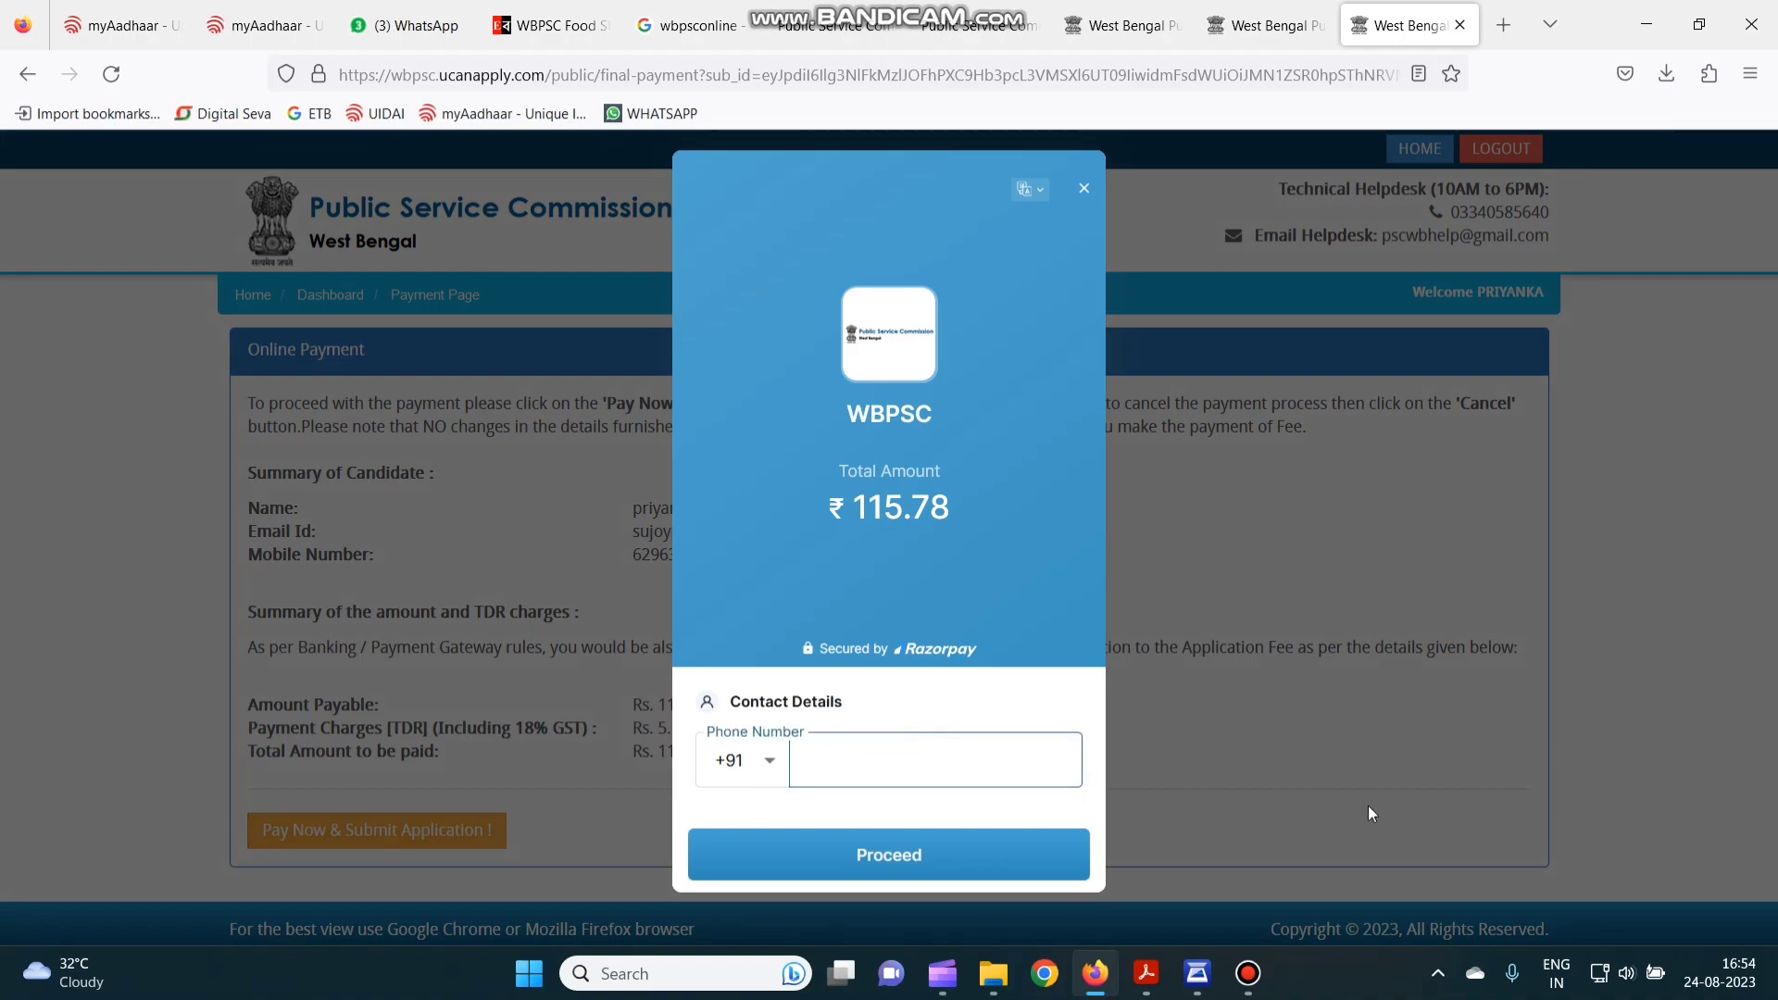
{"action": "type", "text": "629634578"}
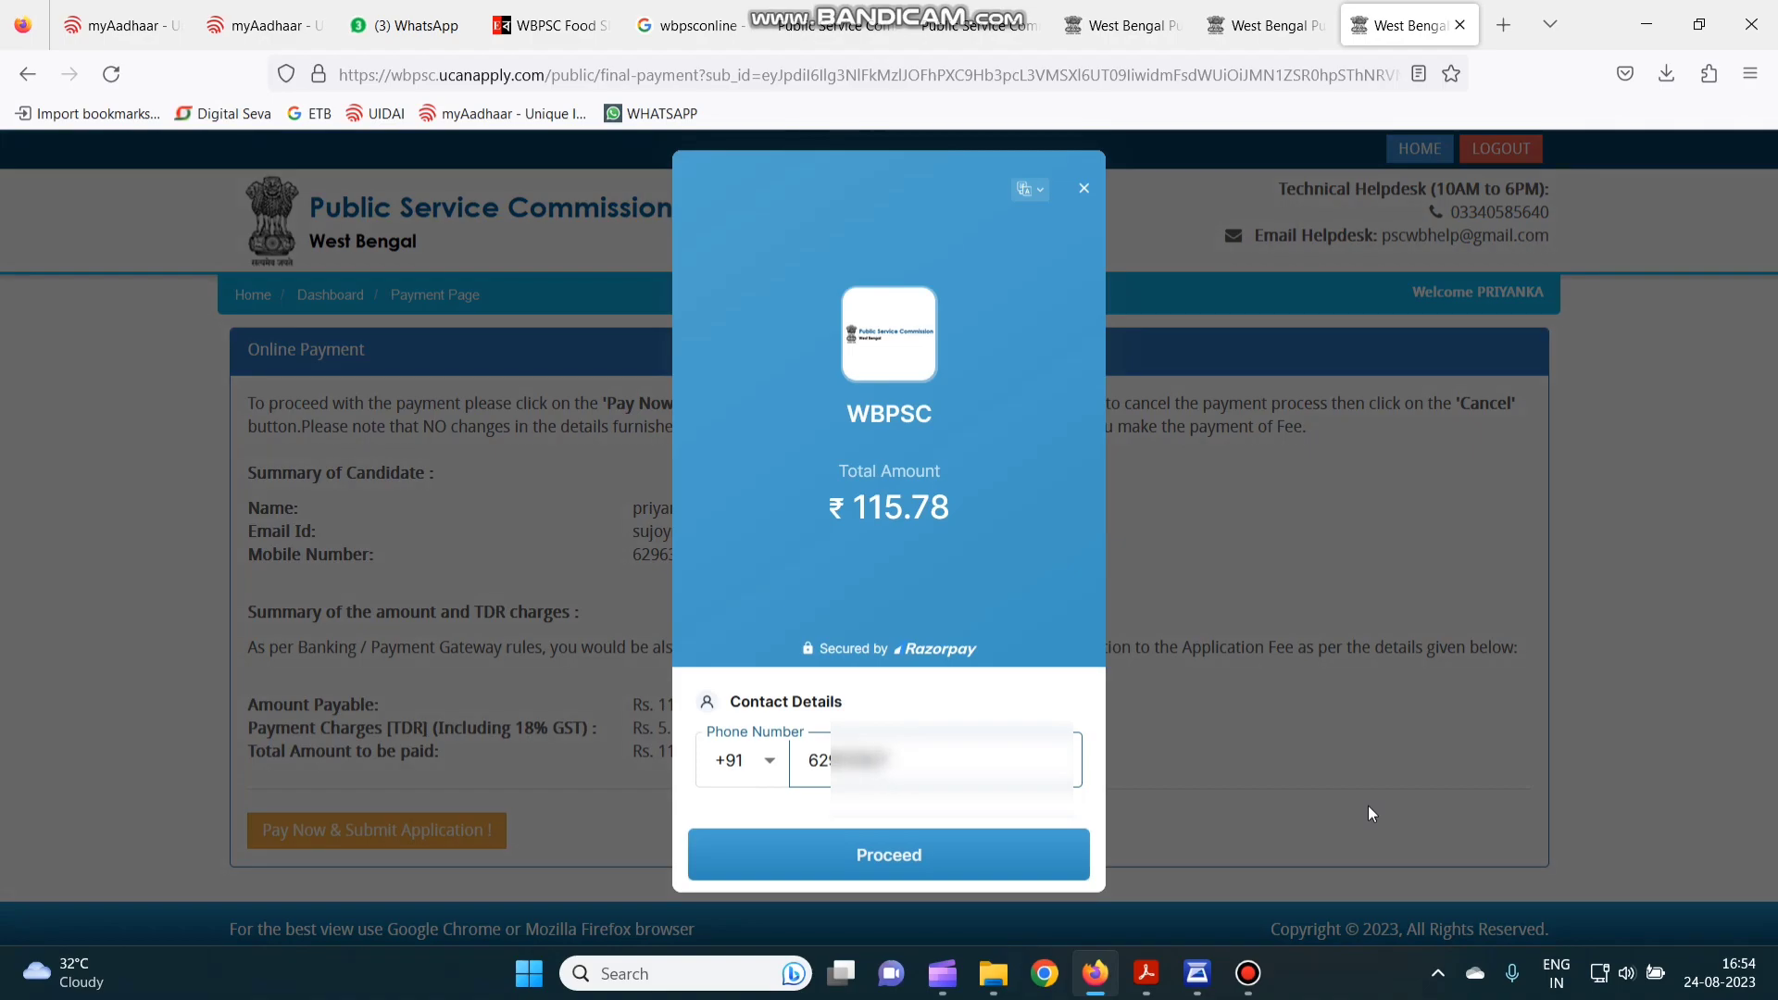
{"action": "left_click", "coordinate": [936, 862]}
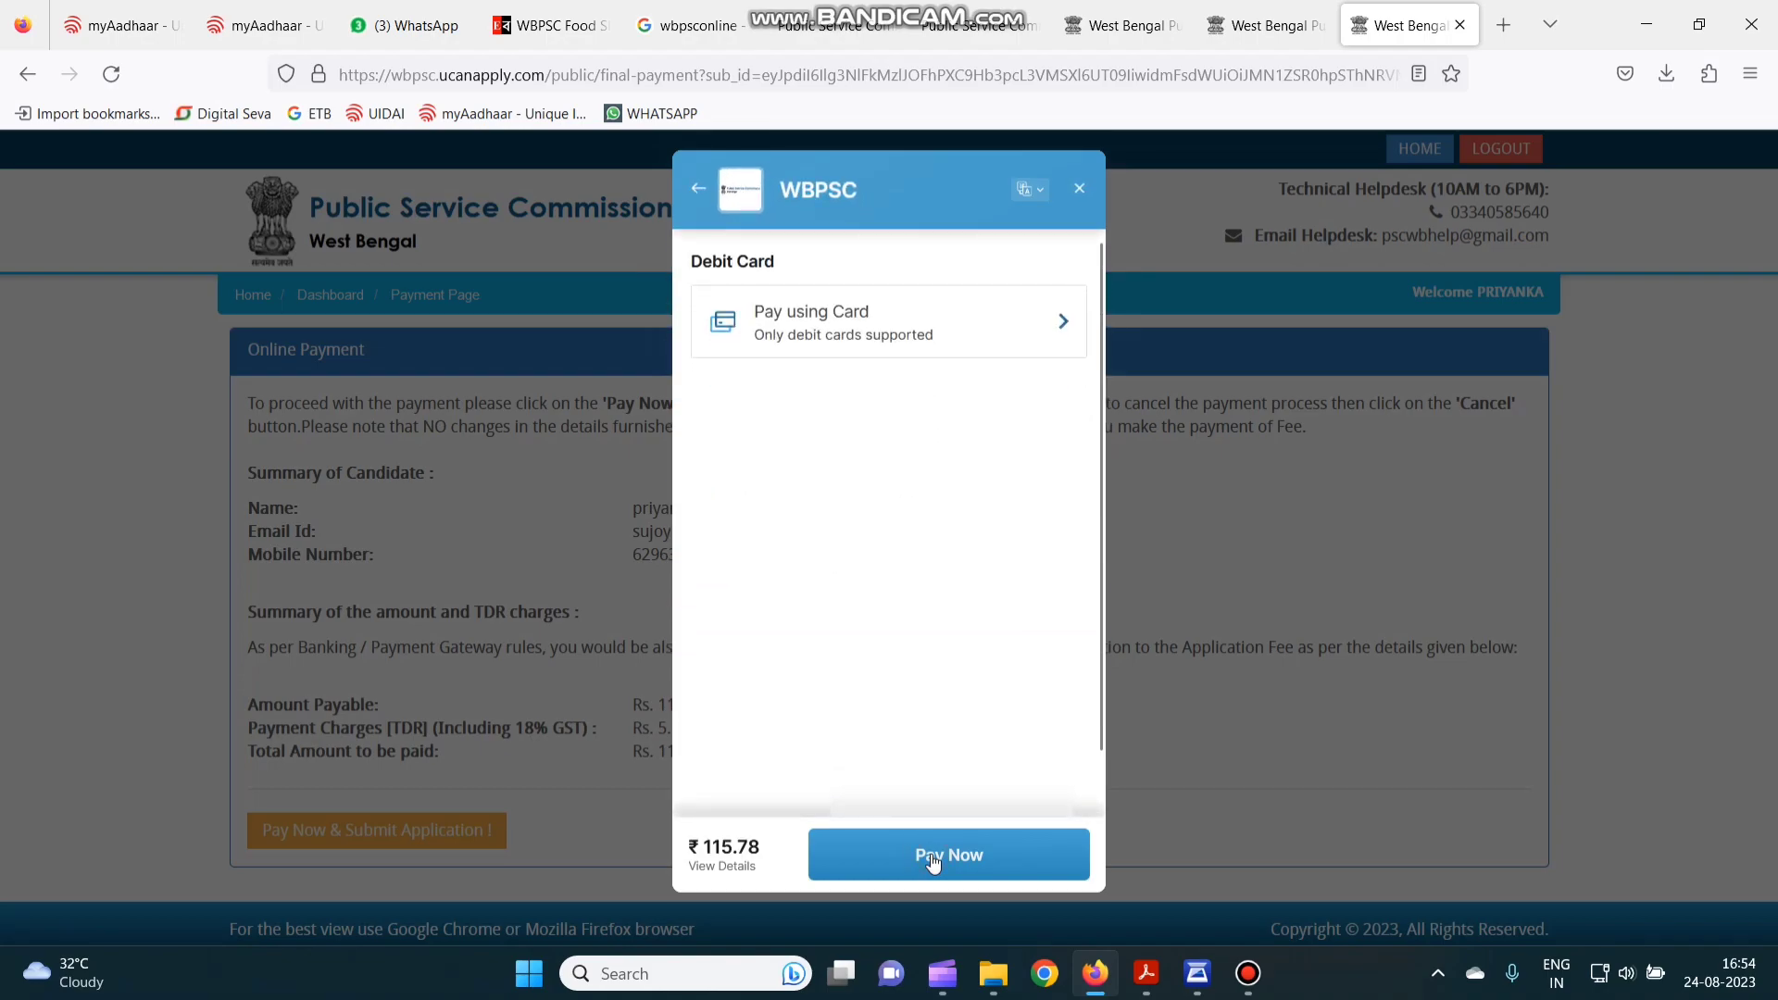
- Pay ₹115.78 by card, submitting the card details without saving the card
{"action": "left_click", "coordinate": [1035, 320]}
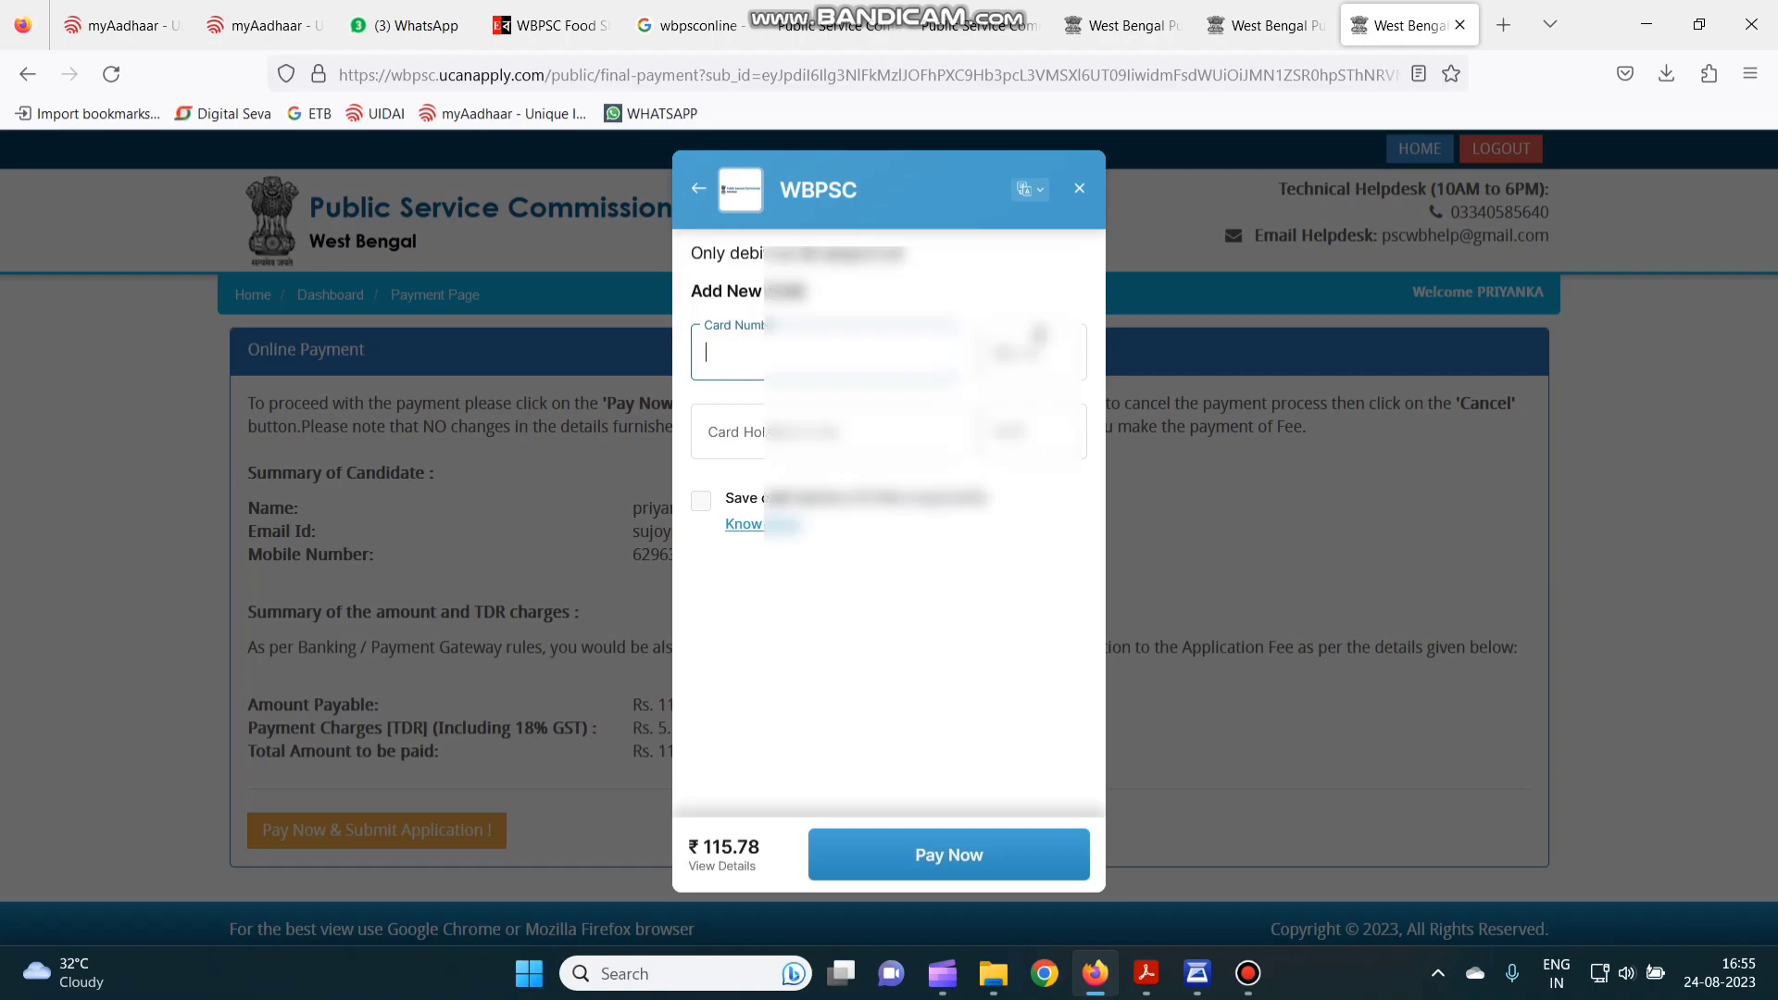
{"action": "left_click", "coordinate": [940, 854]}
{"action": "left_click", "coordinate": [875, 844]}
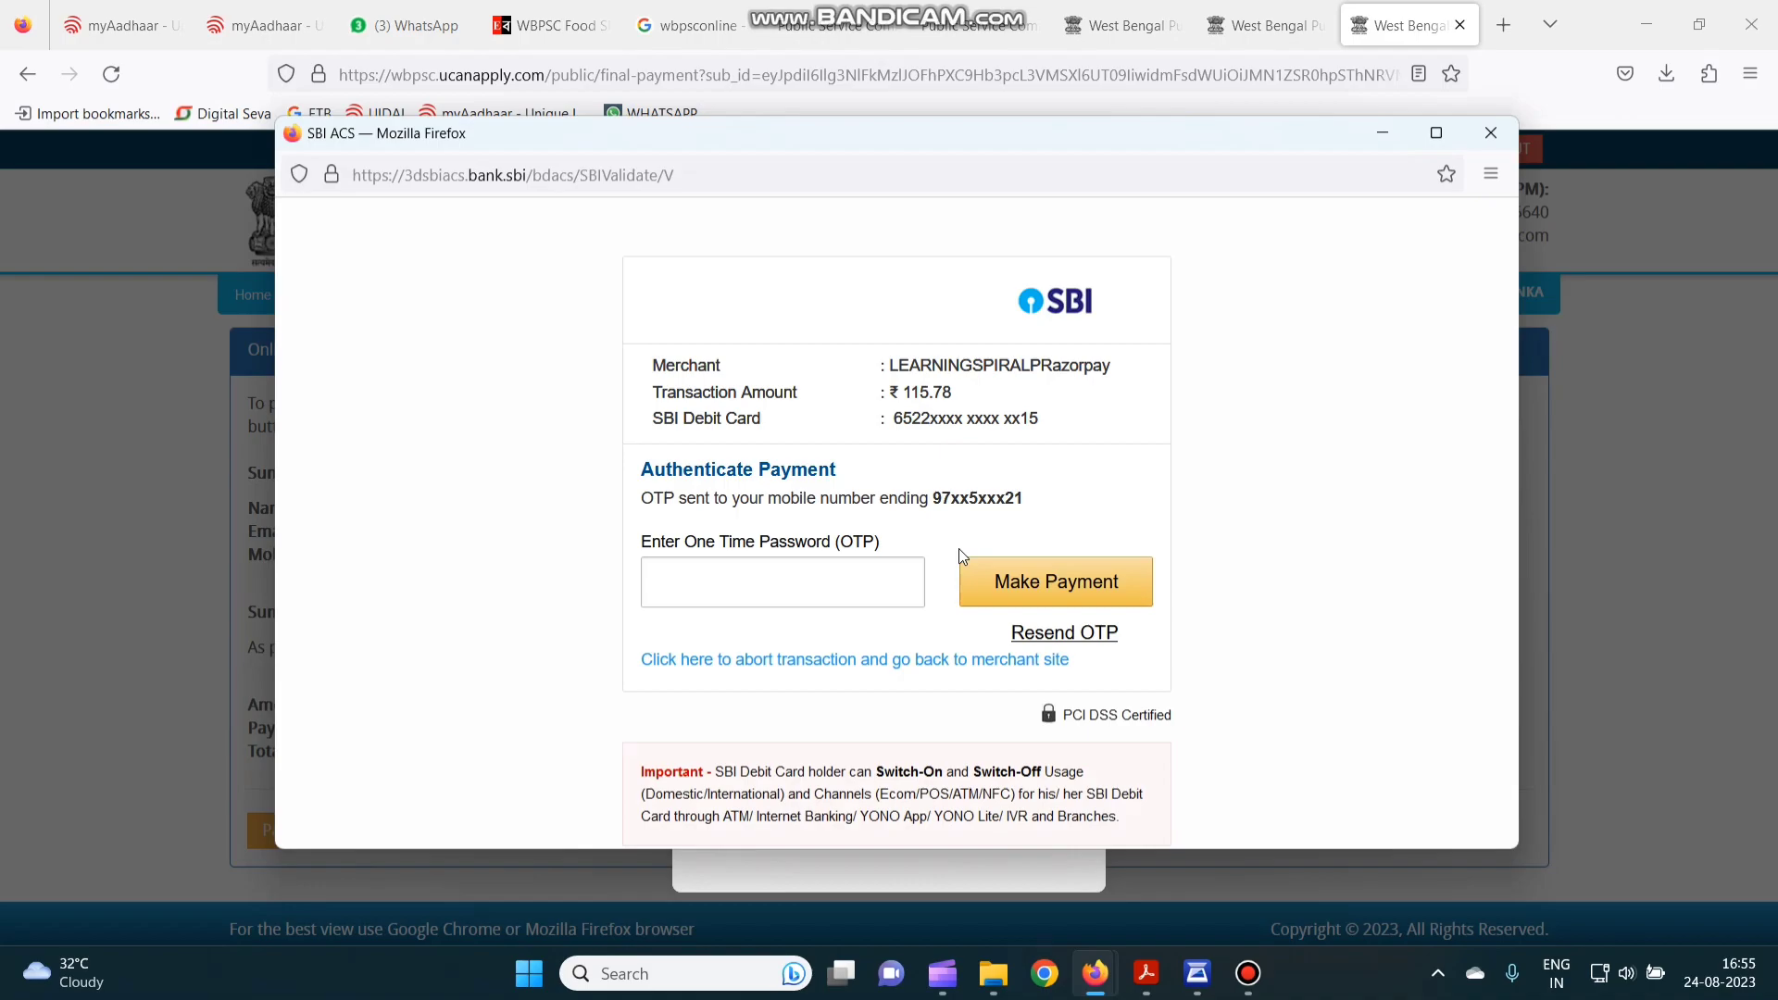
- Authorize the ₹115.78 debit card payment by entering the mobile OTP and completing the payment
{"action": "left_click", "coordinate": [752, 587]}
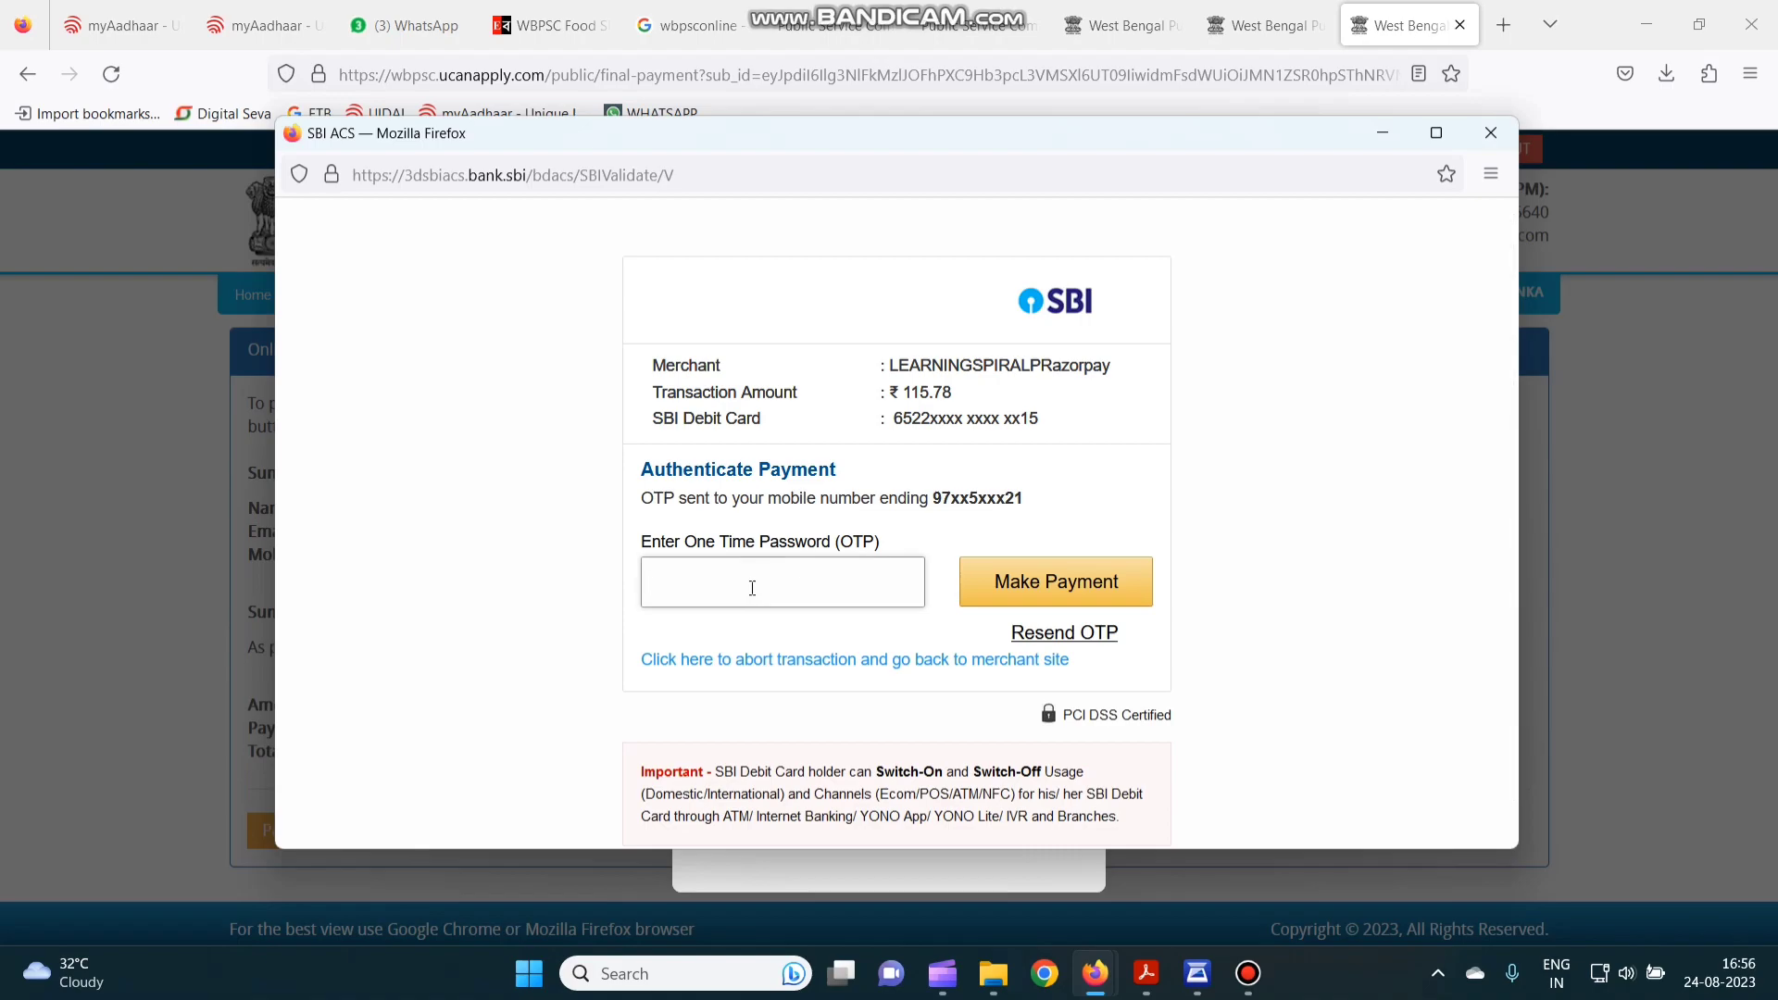
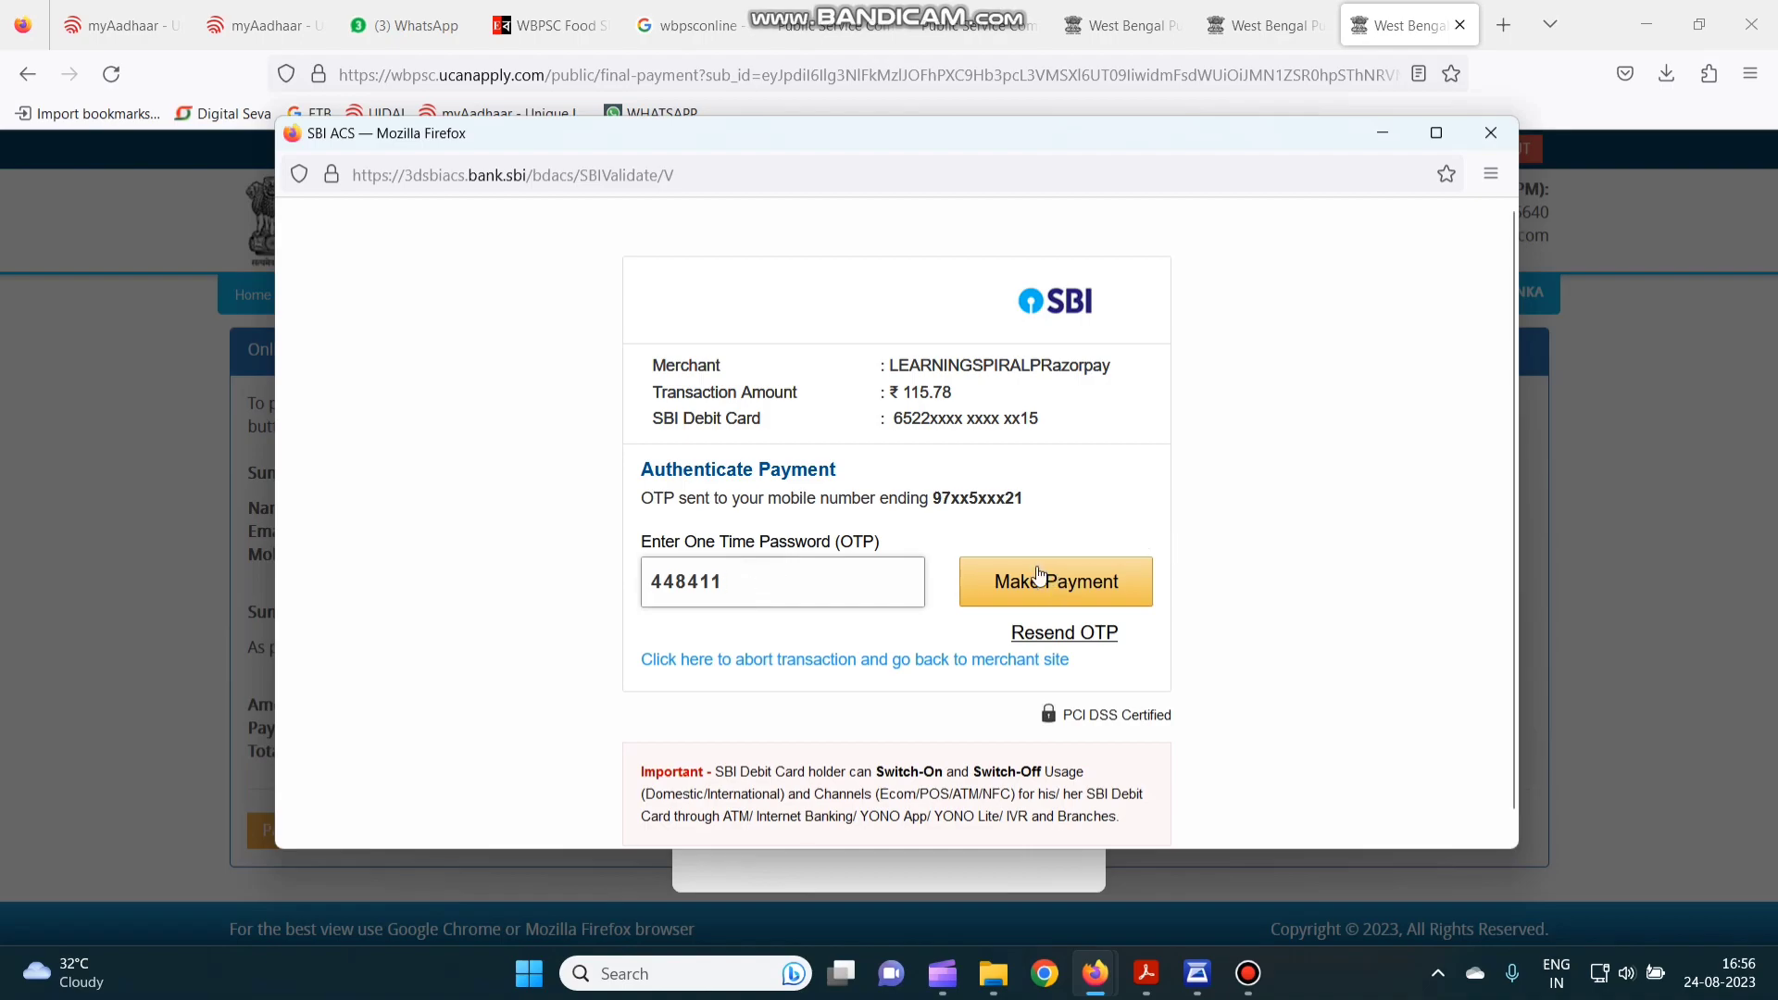
{"action": "left_click", "coordinate": [1077, 584]}
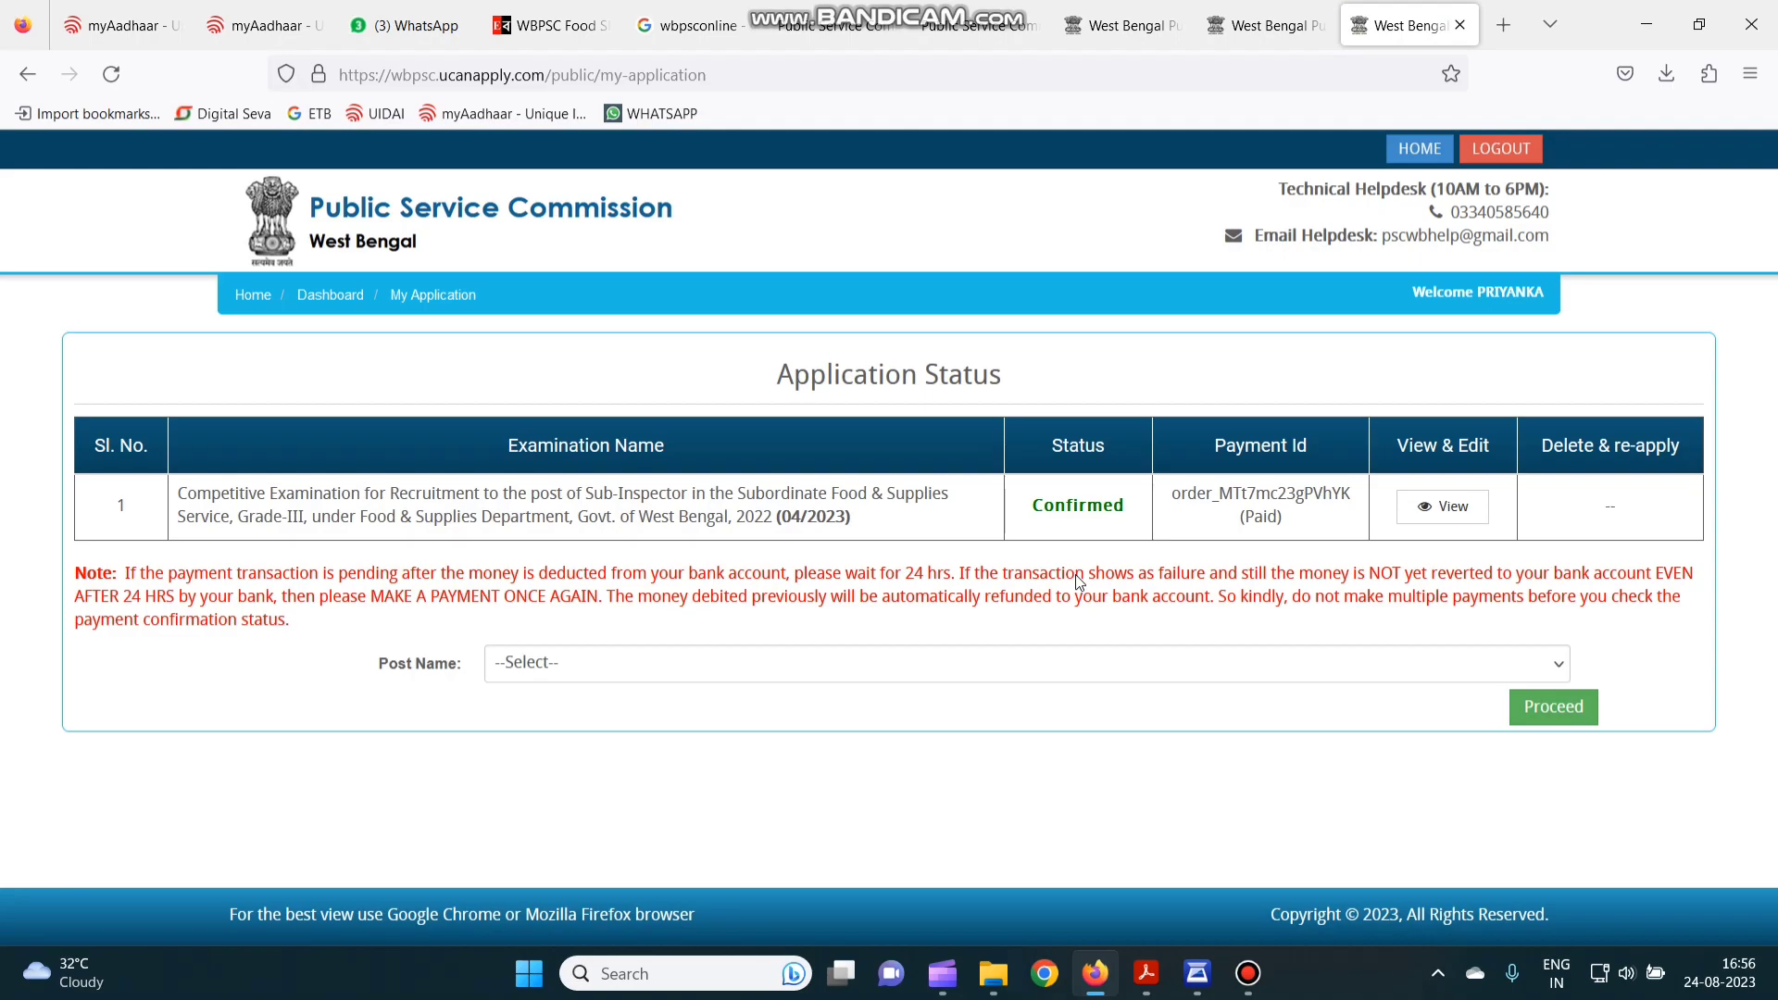
- View the confirmed Sub-Inspector application and scroll its preview down to the signed declaration
{"action": "left_click", "coordinate": [1433, 512]}
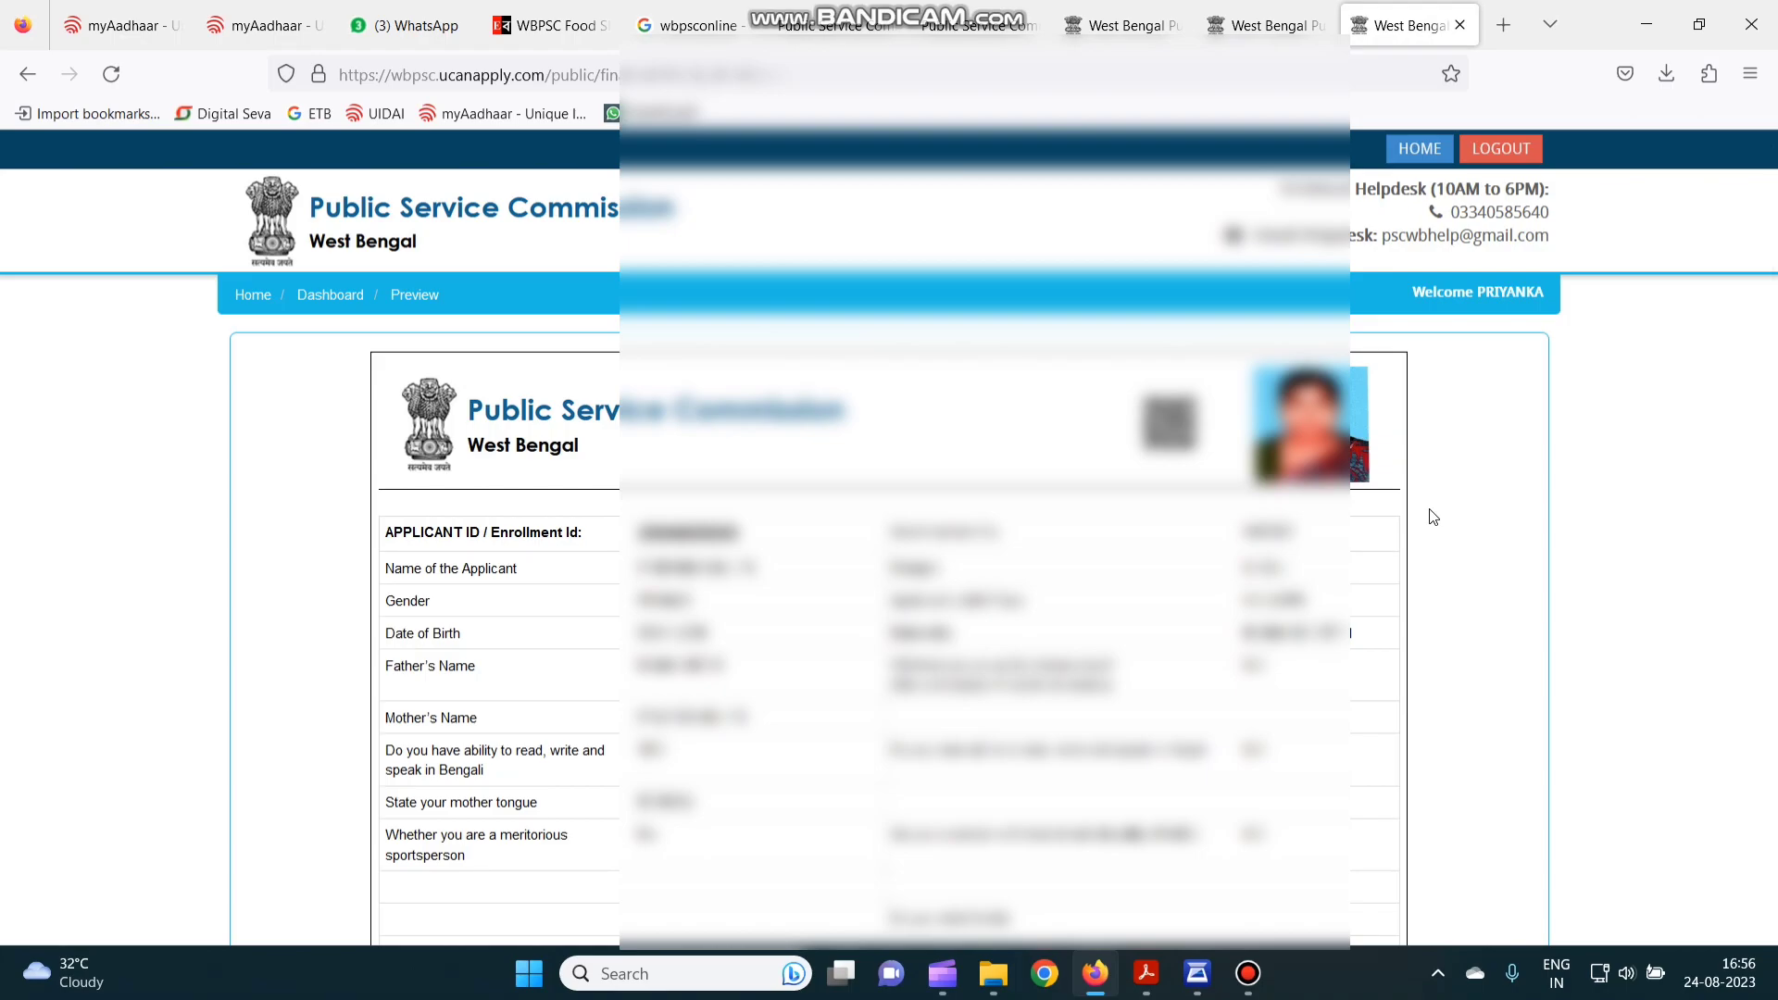
{"action": "scroll", "coordinate": [1433, 516], "scroll_direction": "down", "scroll_amount": 10}
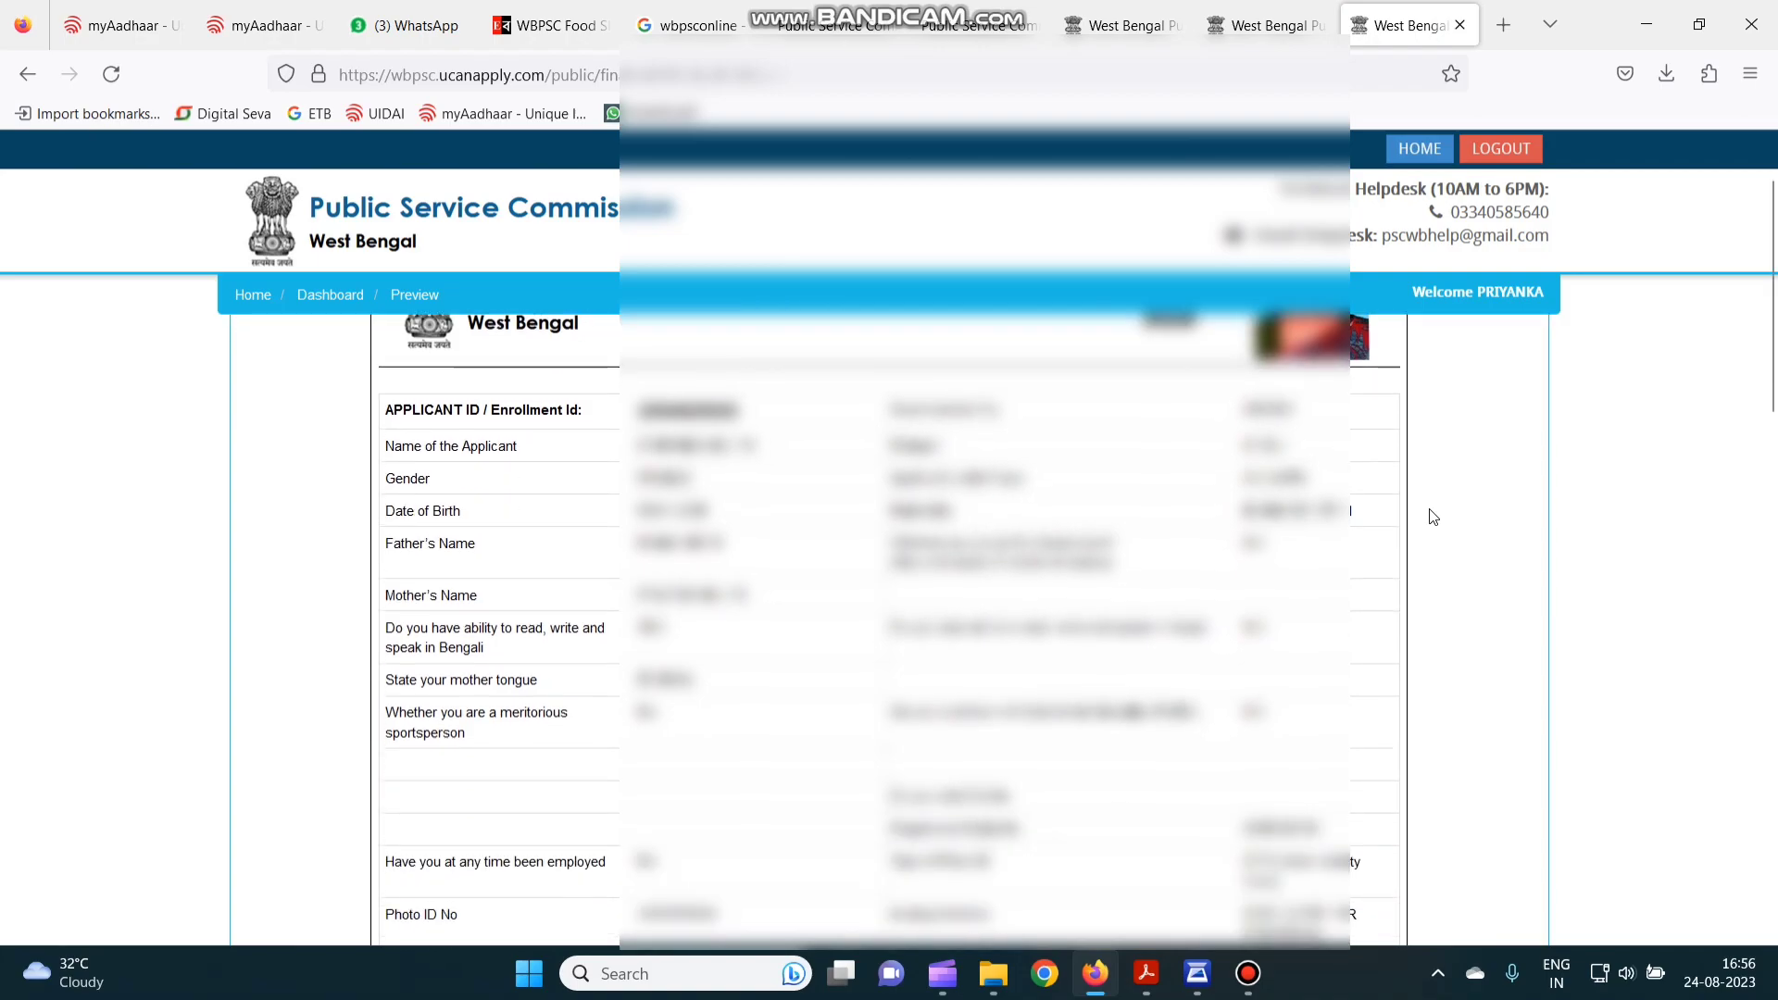
{"action": "scroll", "coordinate": [1432, 514], "scroll_direction": "down", "scroll_amount": 10}
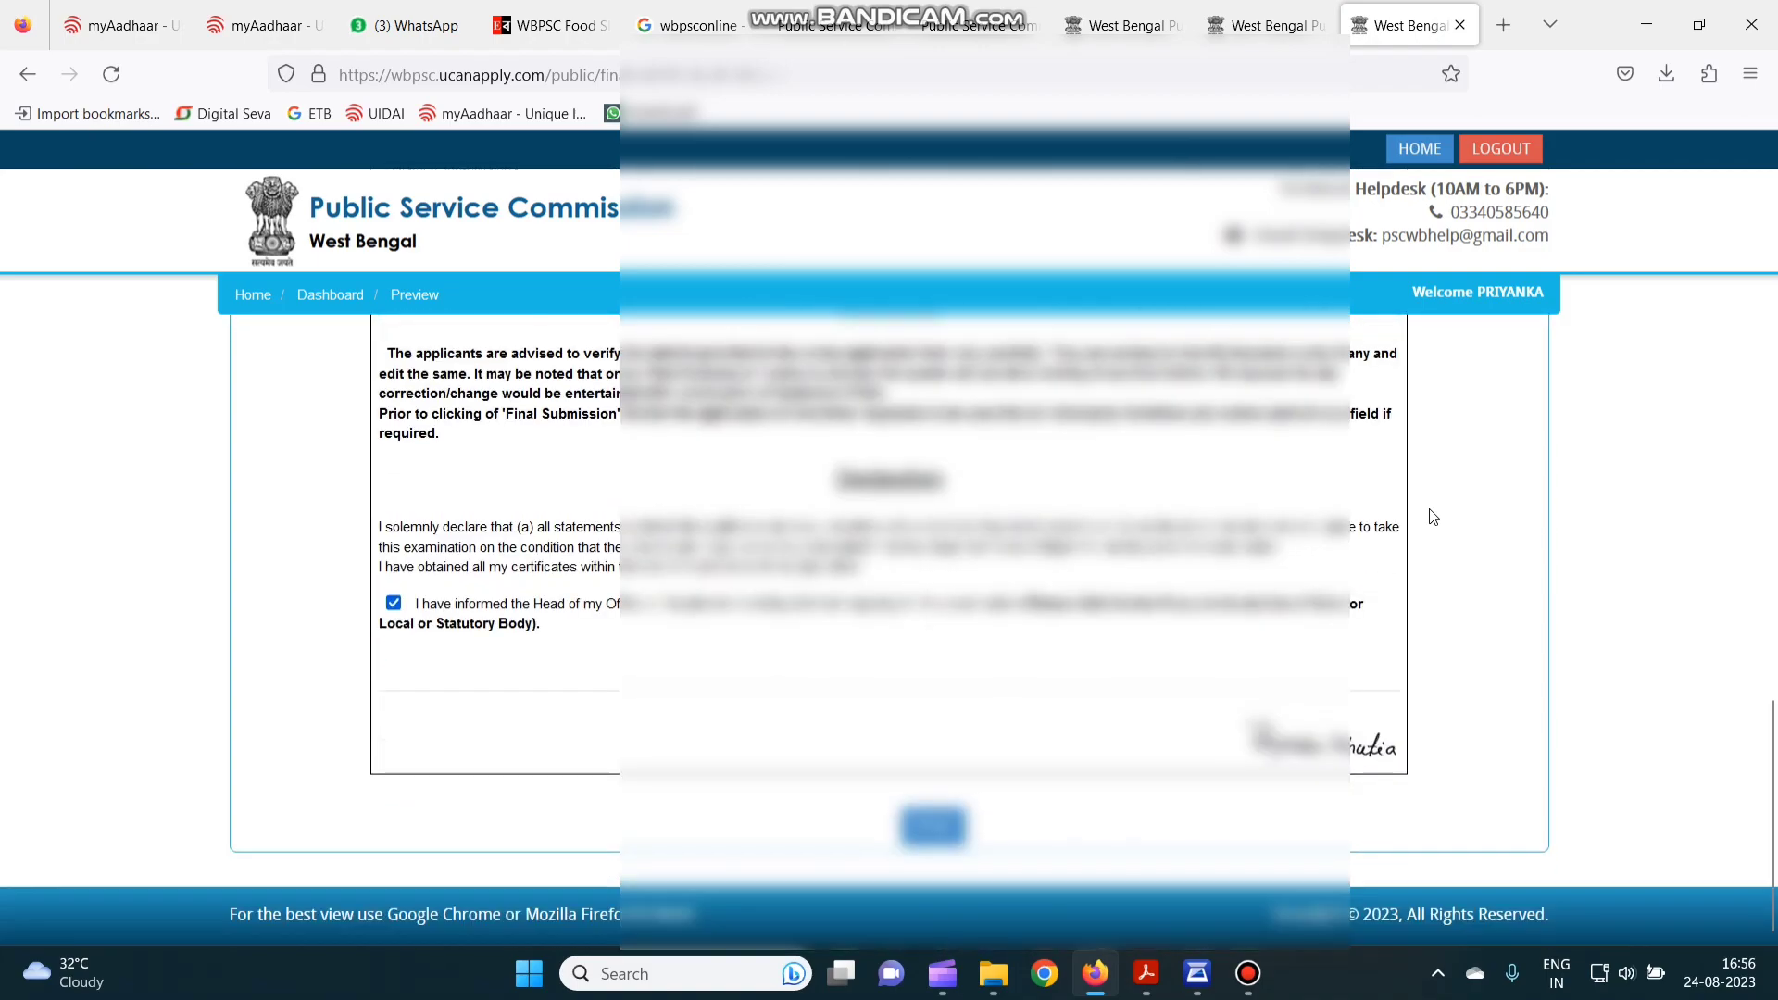
- Print the application preview, lowering the print scale until it fits on 1 sheet of paper
{"action": "left_click", "coordinate": [929, 825]}
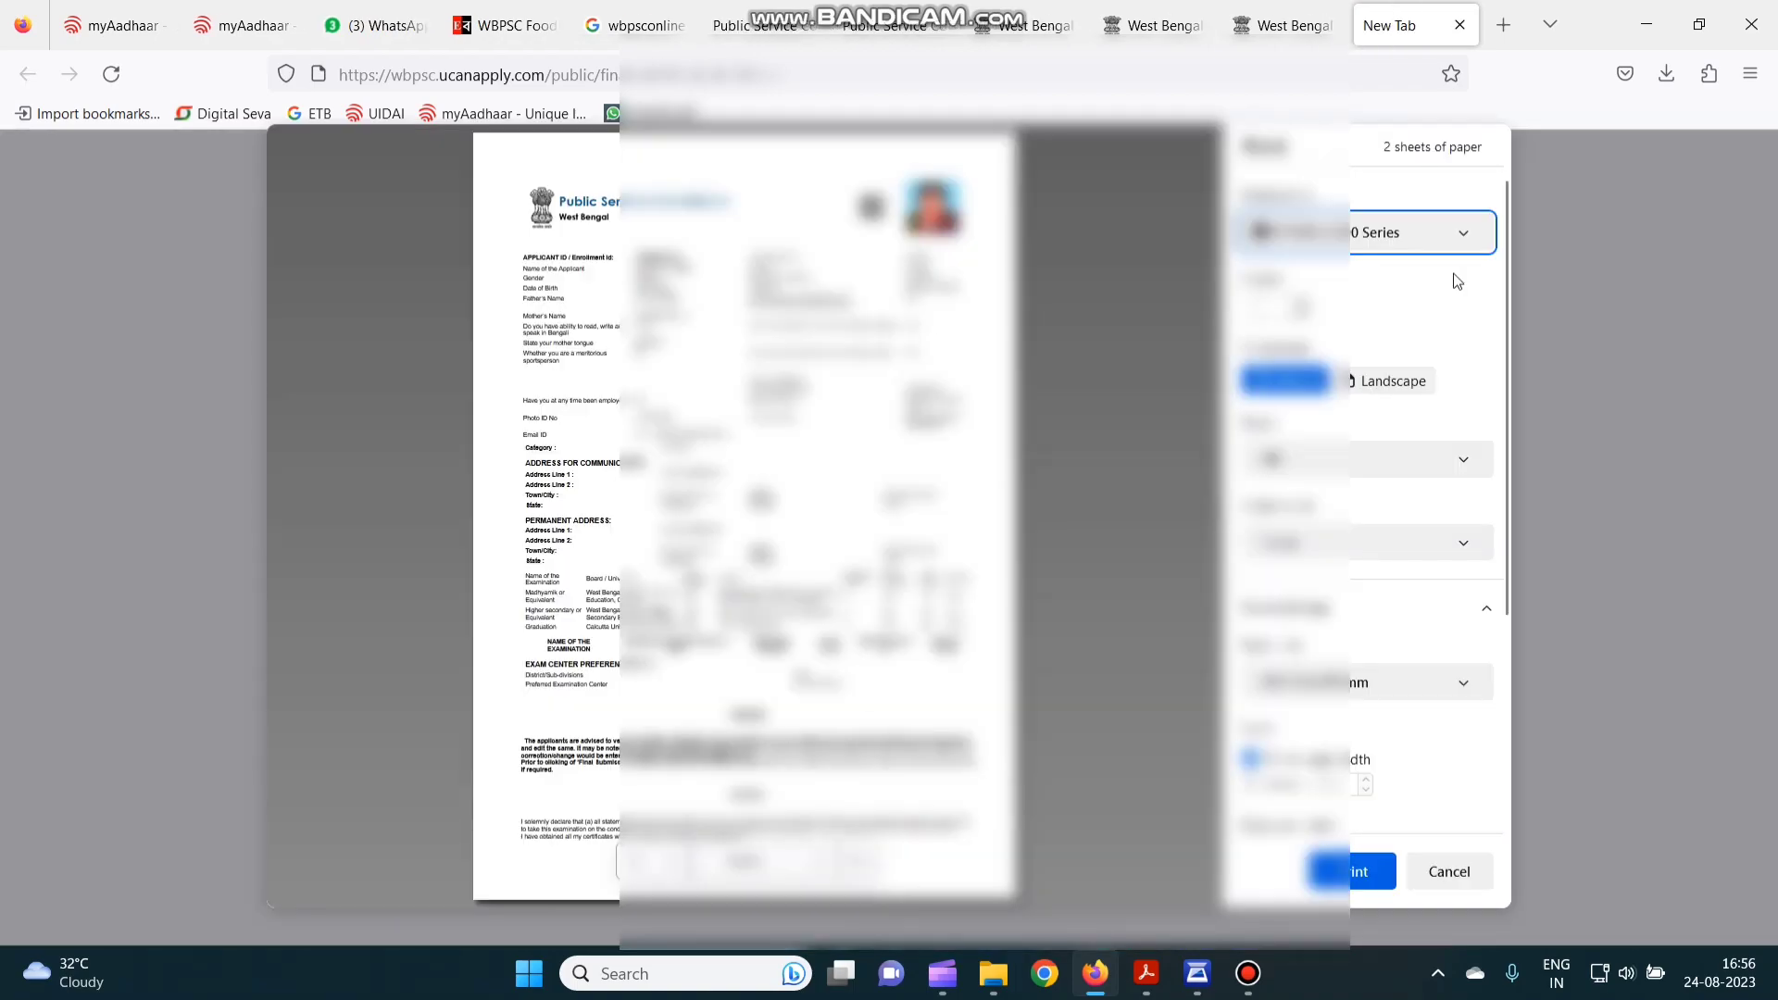
{"action": "scroll", "coordinate": [929, 824], "scroll_direction": "down", "scroll_amount": 5}
{"action": "scroll", "coordinate": [929, 824], "scroll_direction": "up", "scroll_amount": 5}
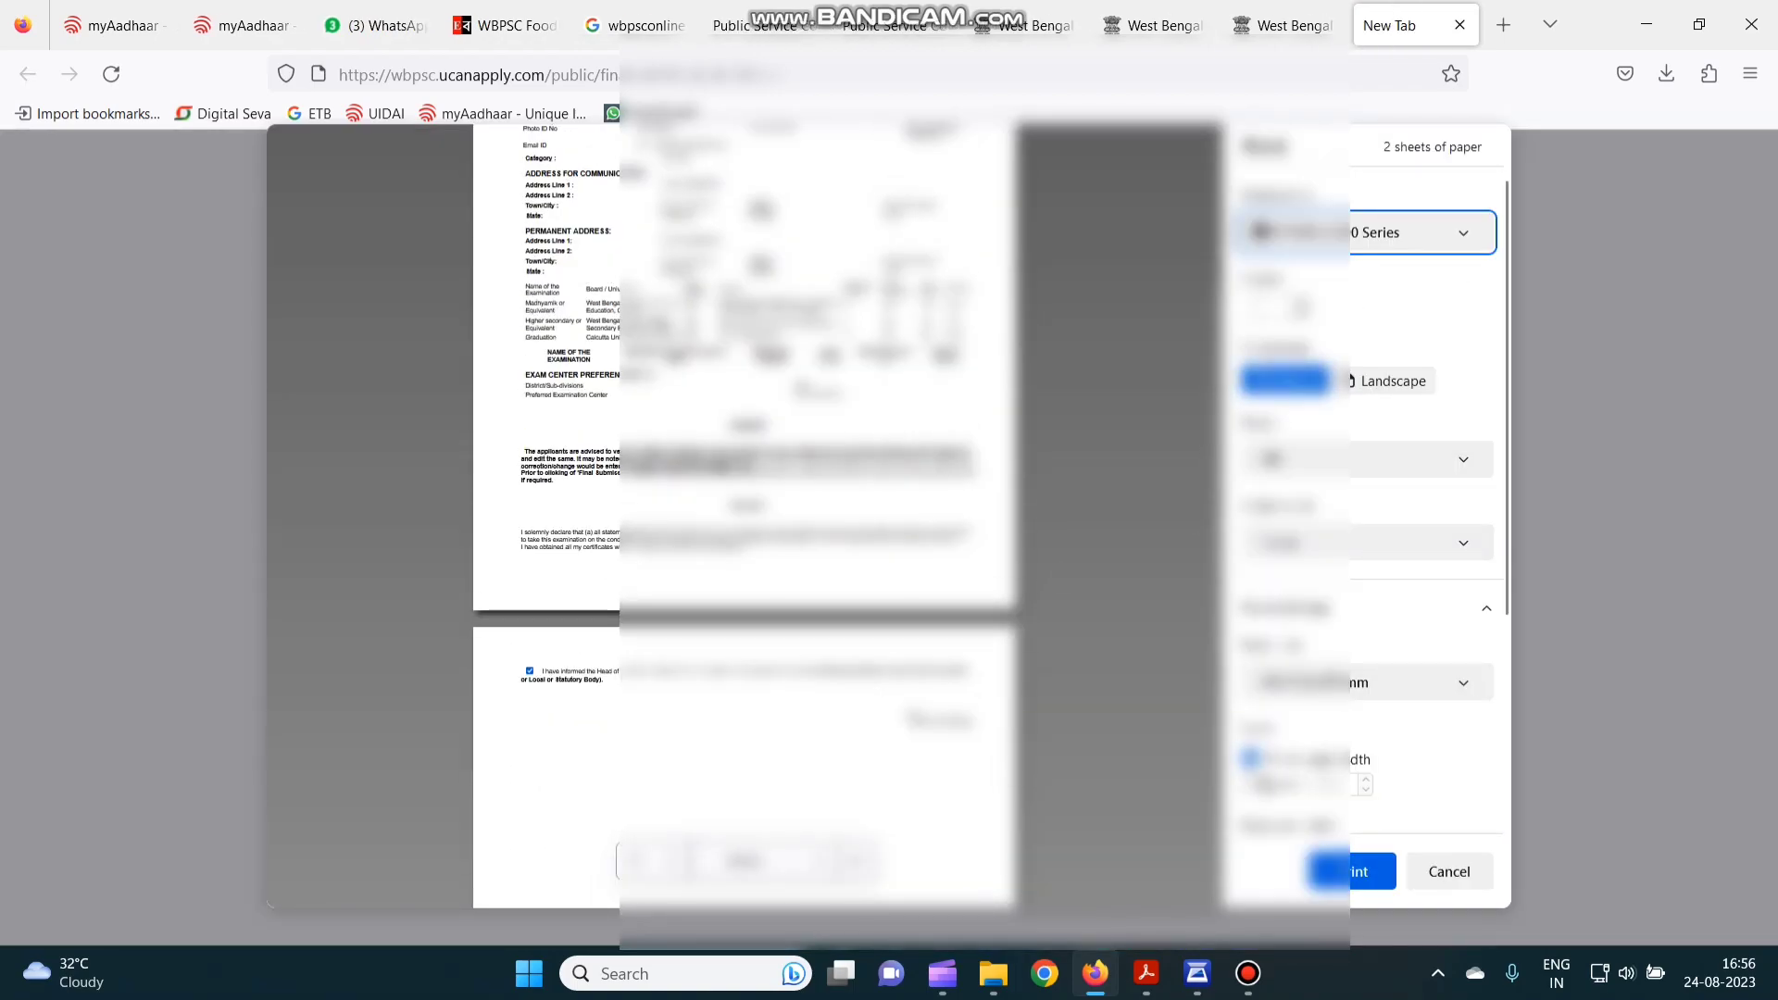
{"action": "left_click", "coordinate": [1366, 790]}
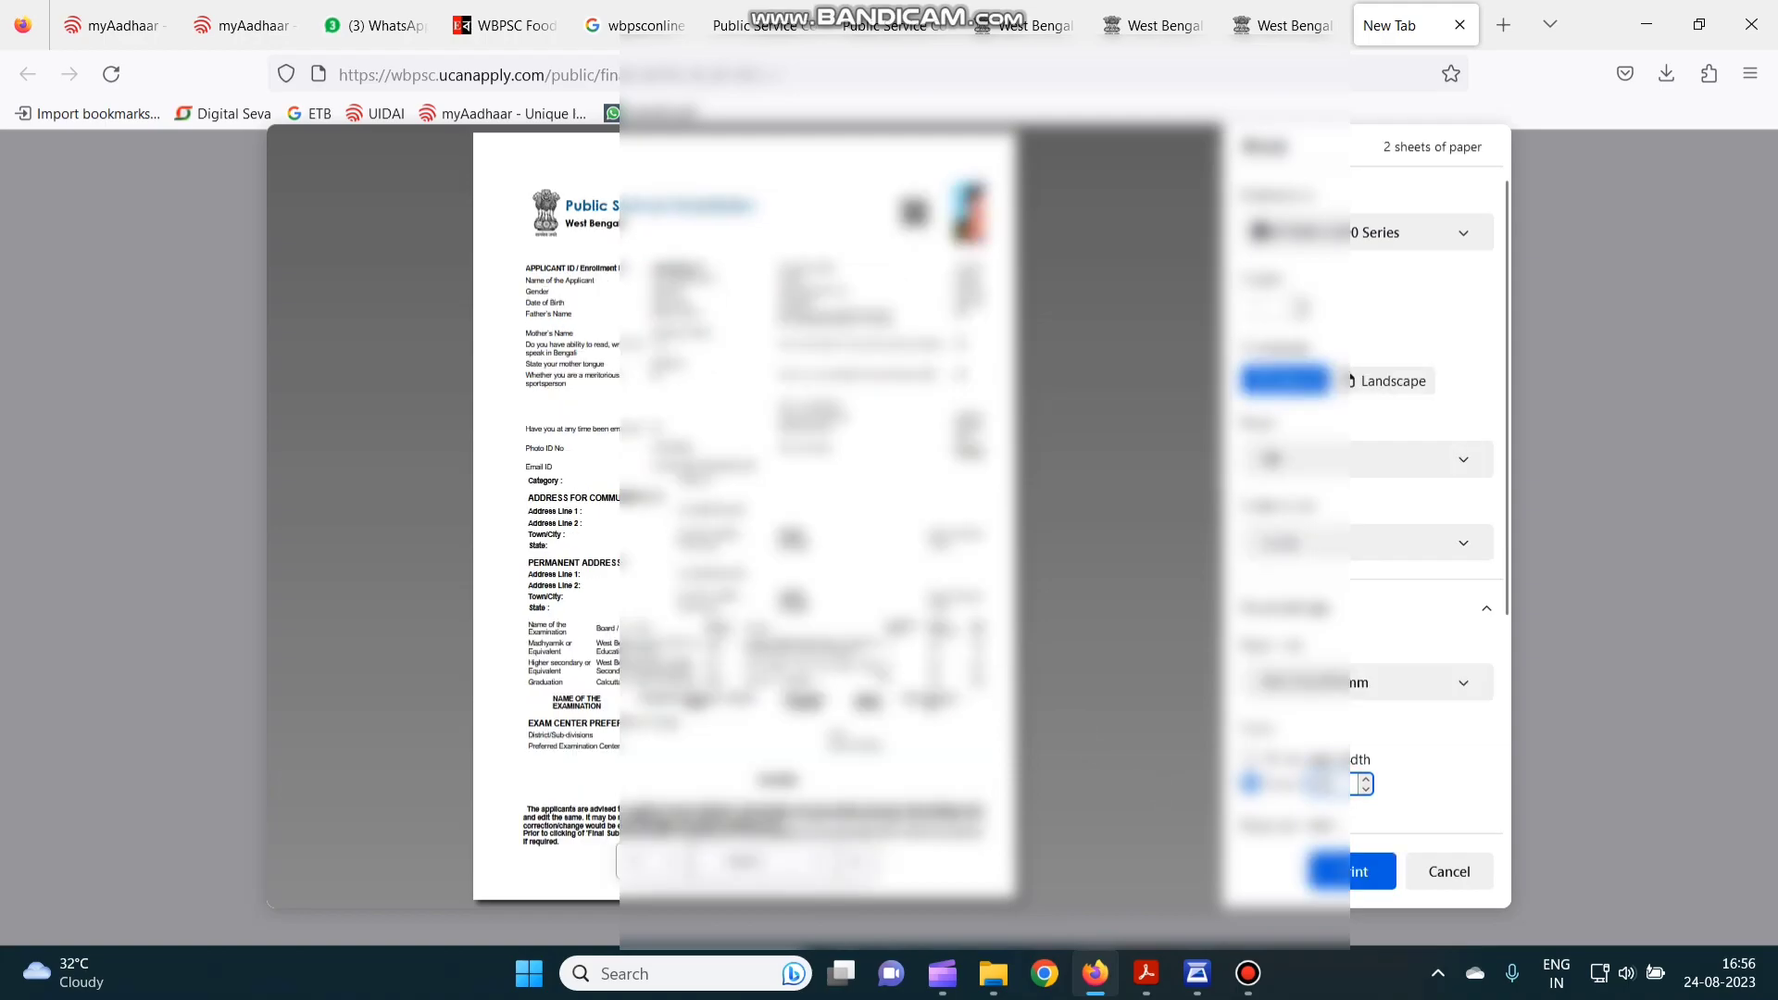
{"action": "scroll", "coordinate": [743, 509], "scroll_direction": "down", "scroll_amount": 3}
{"action": "key", "text": "Down"}
{"action": "scroll", "coordinate": [591, 531], "scroll_direction": "down", "scroll_amount": 3}
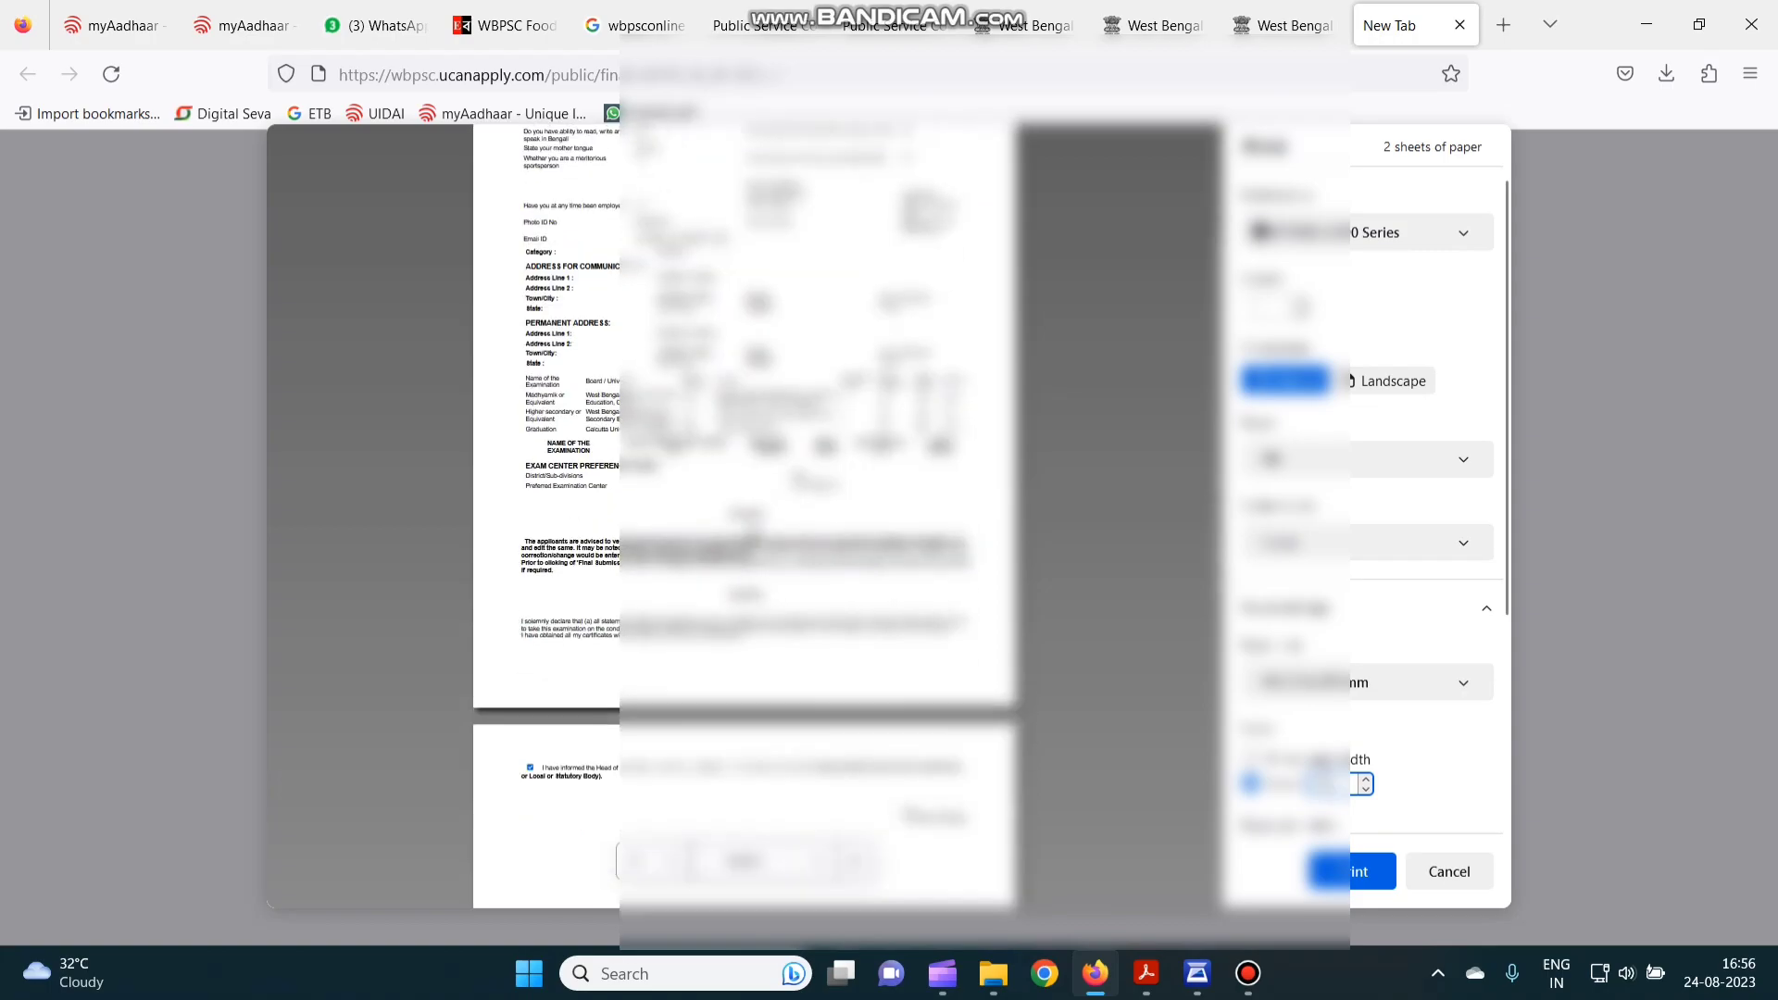
{"action": "left_click", "coordinate": [1368, 790]}
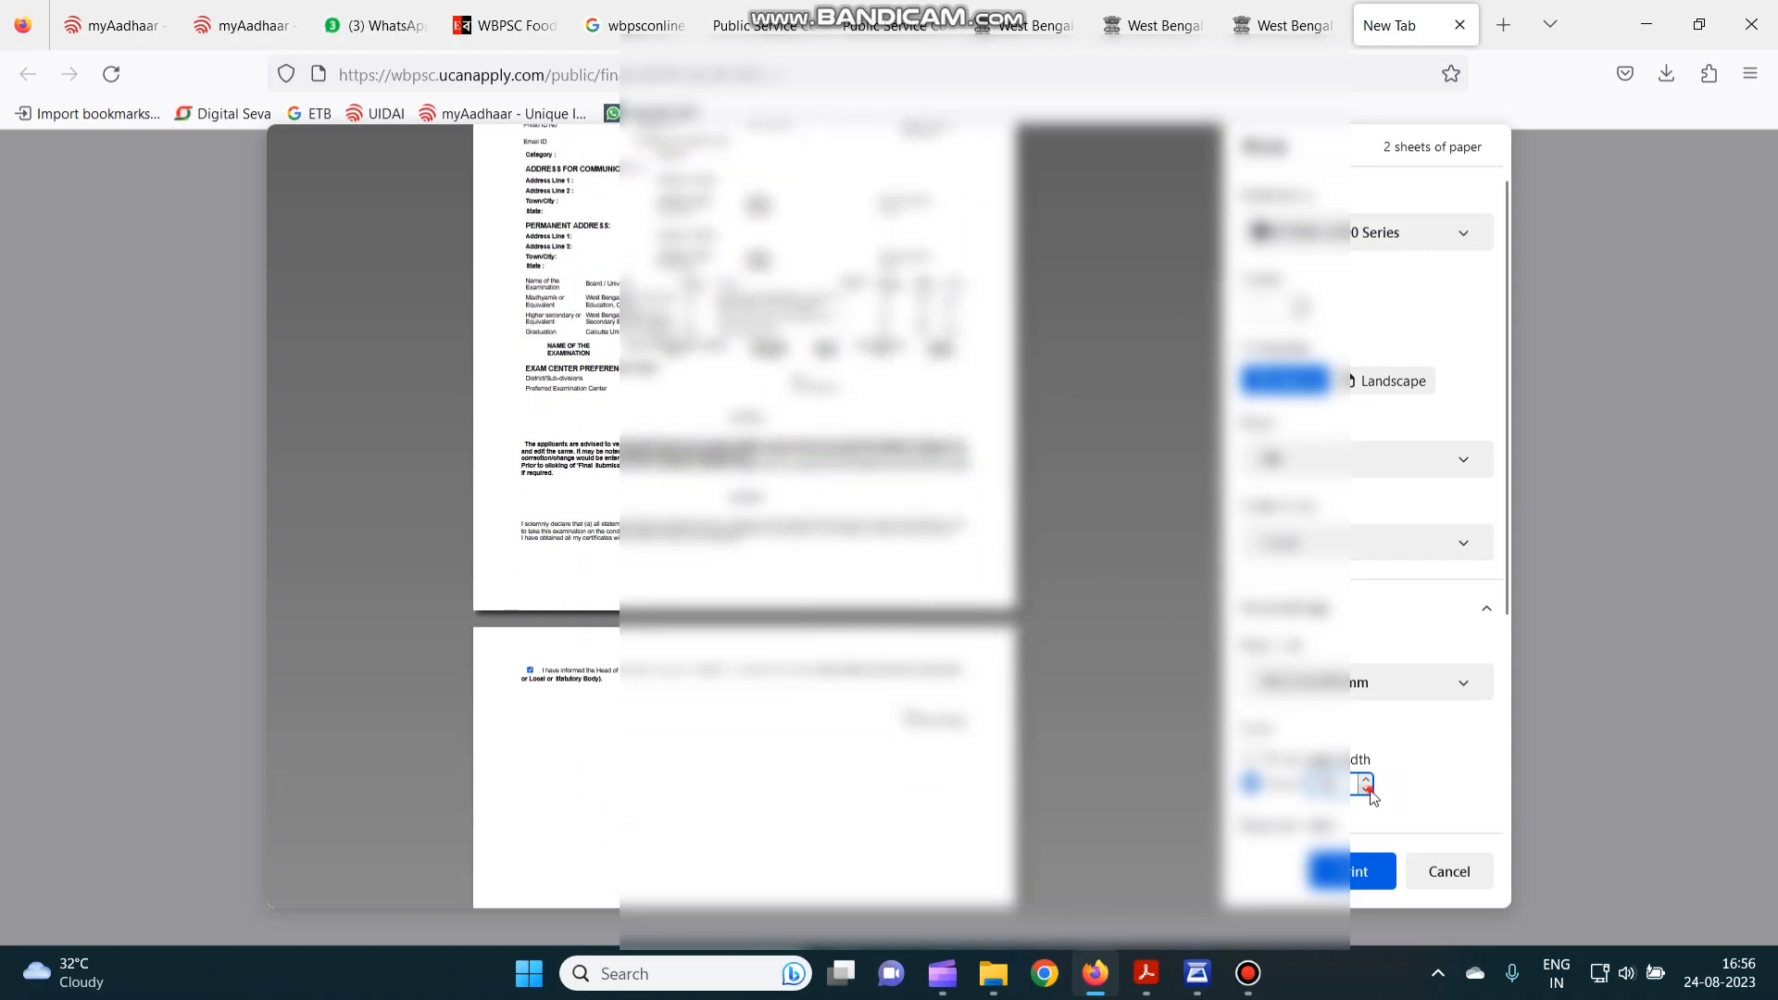
{"action": "left_click", "coordinate": [1368, 790]}
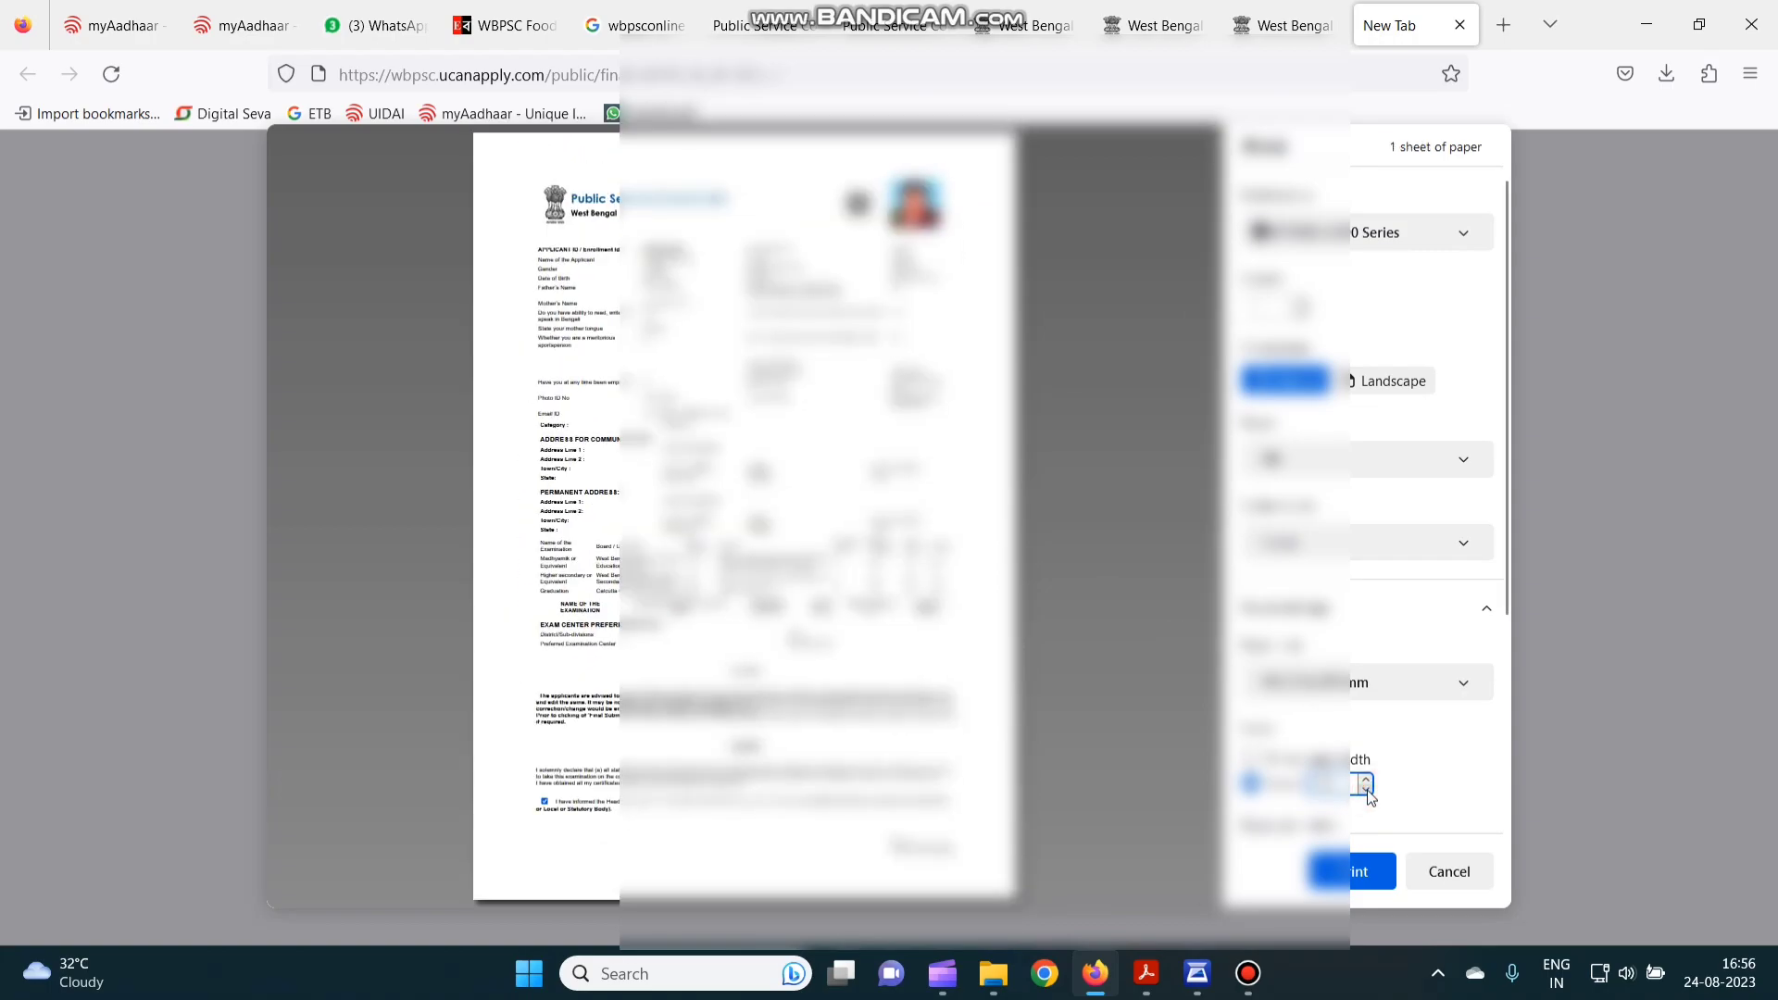
{"action": "left_click", "coordinate": [1369, 790]}
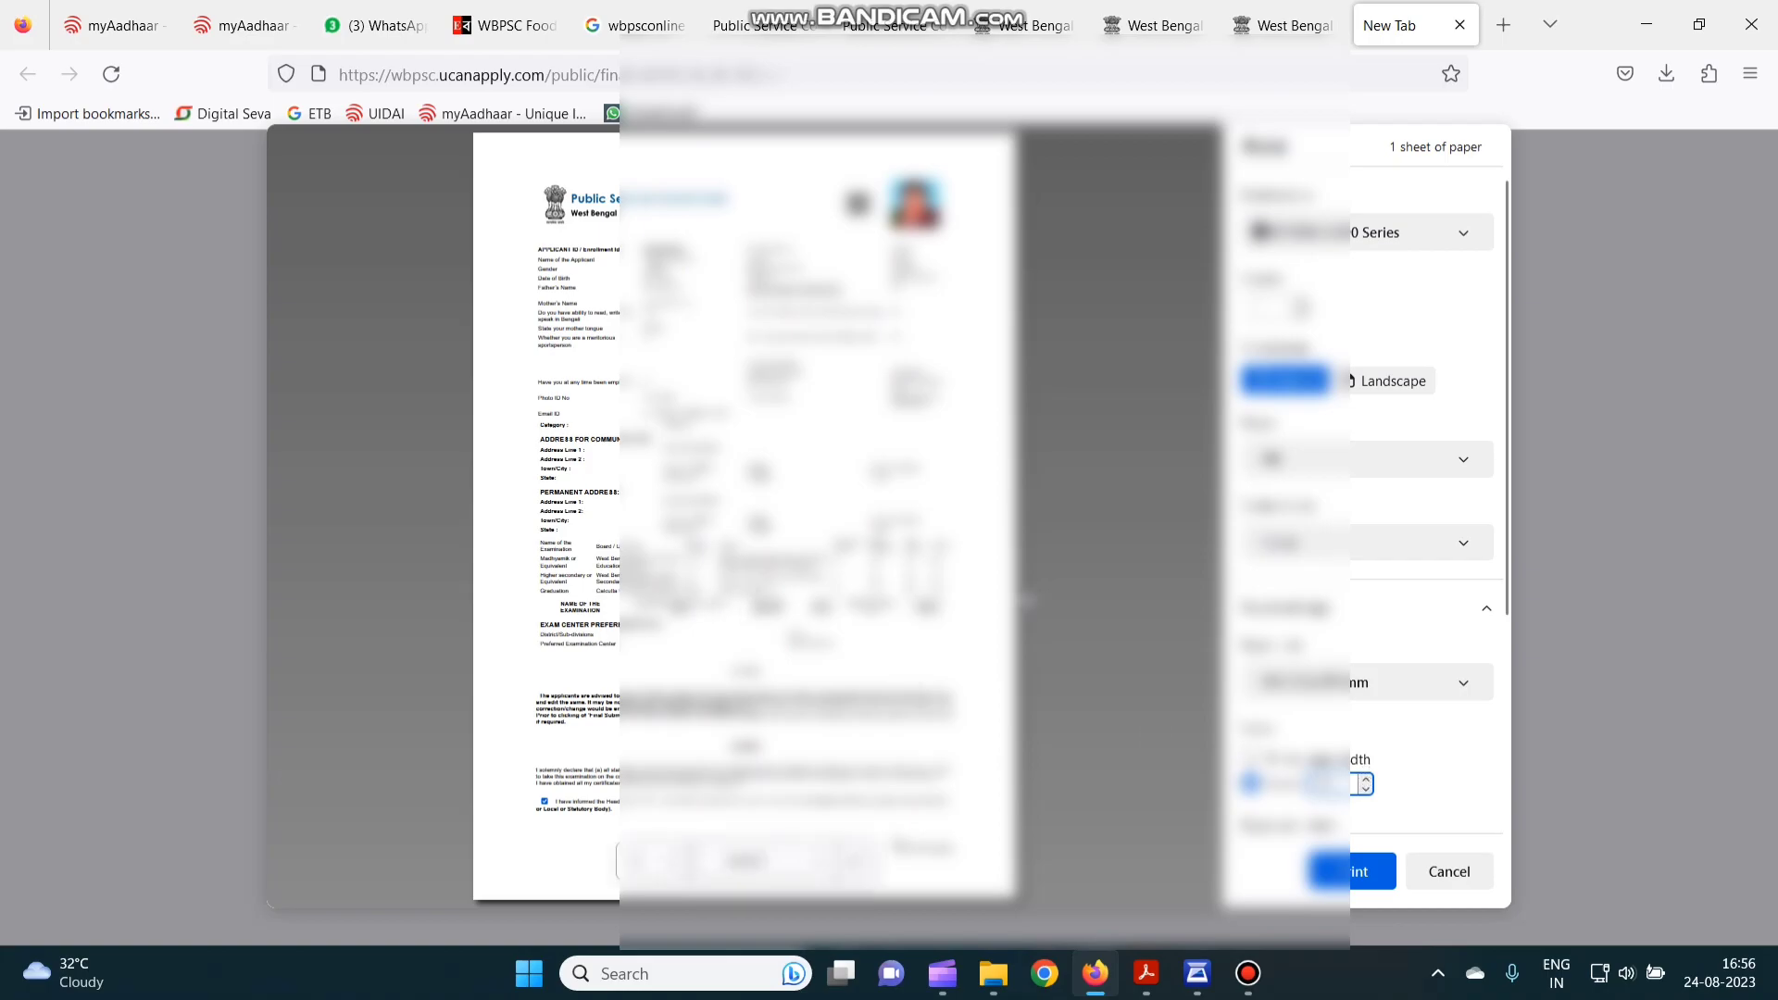
{"action": "left_click", "coordinate": [1365, 874]}
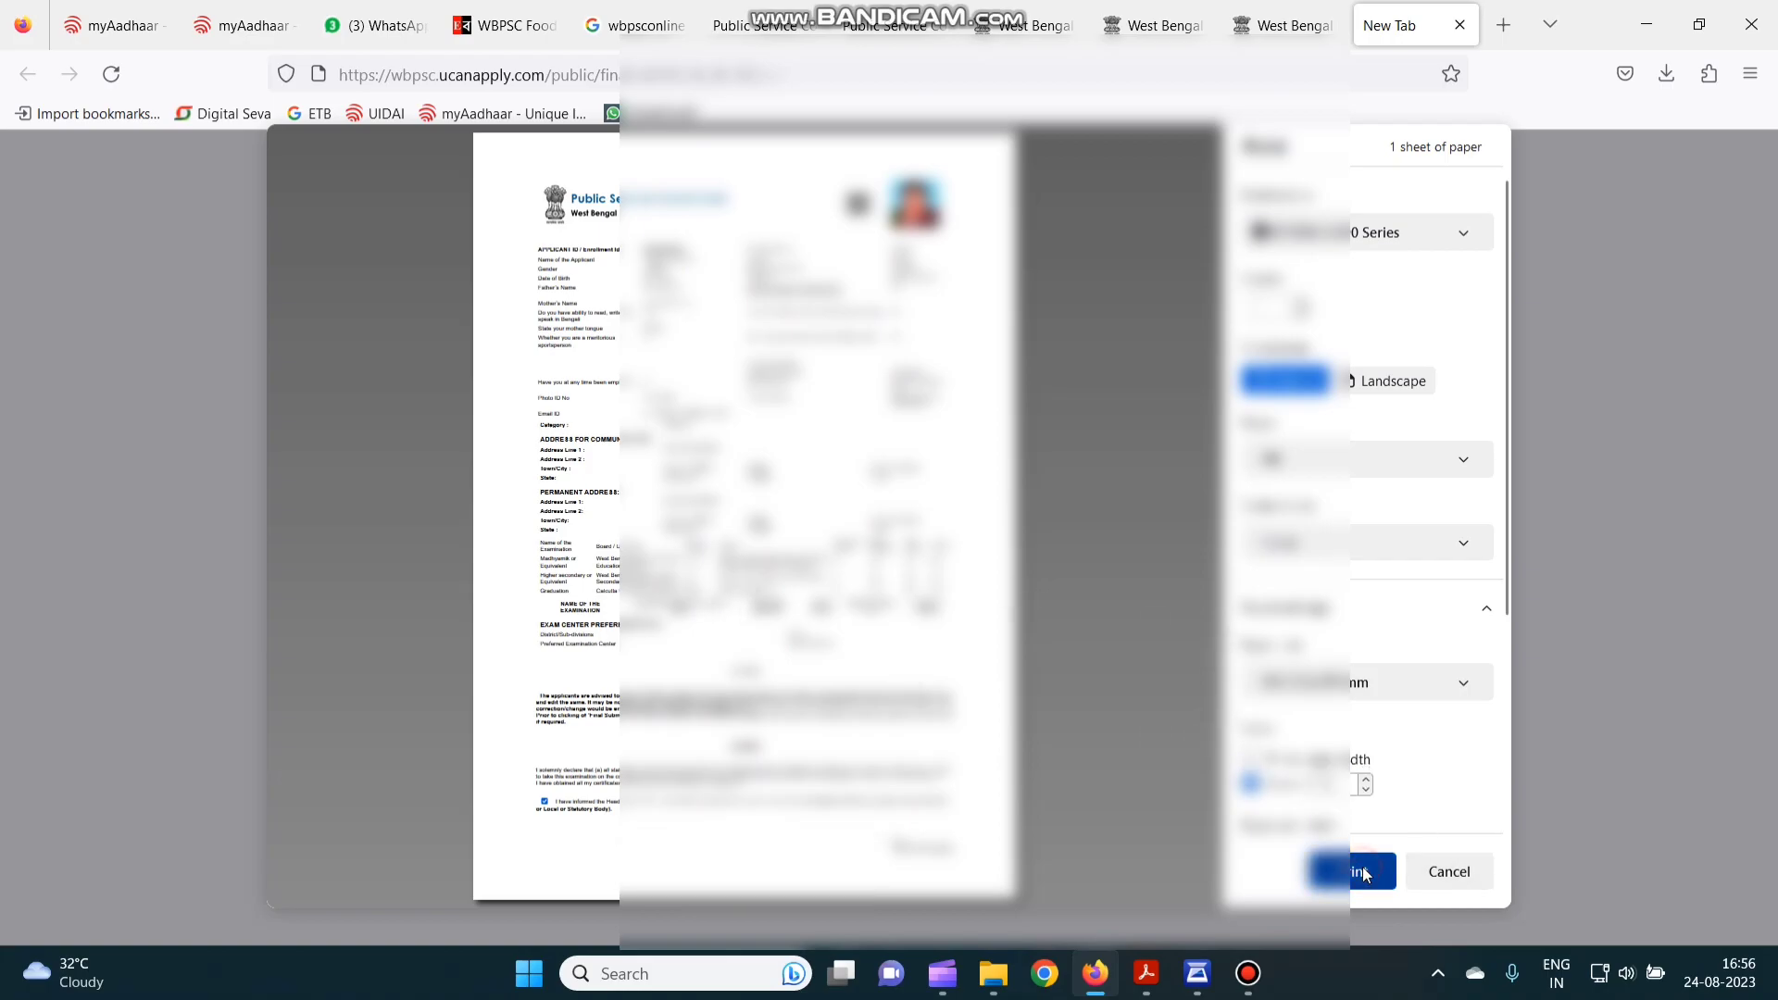